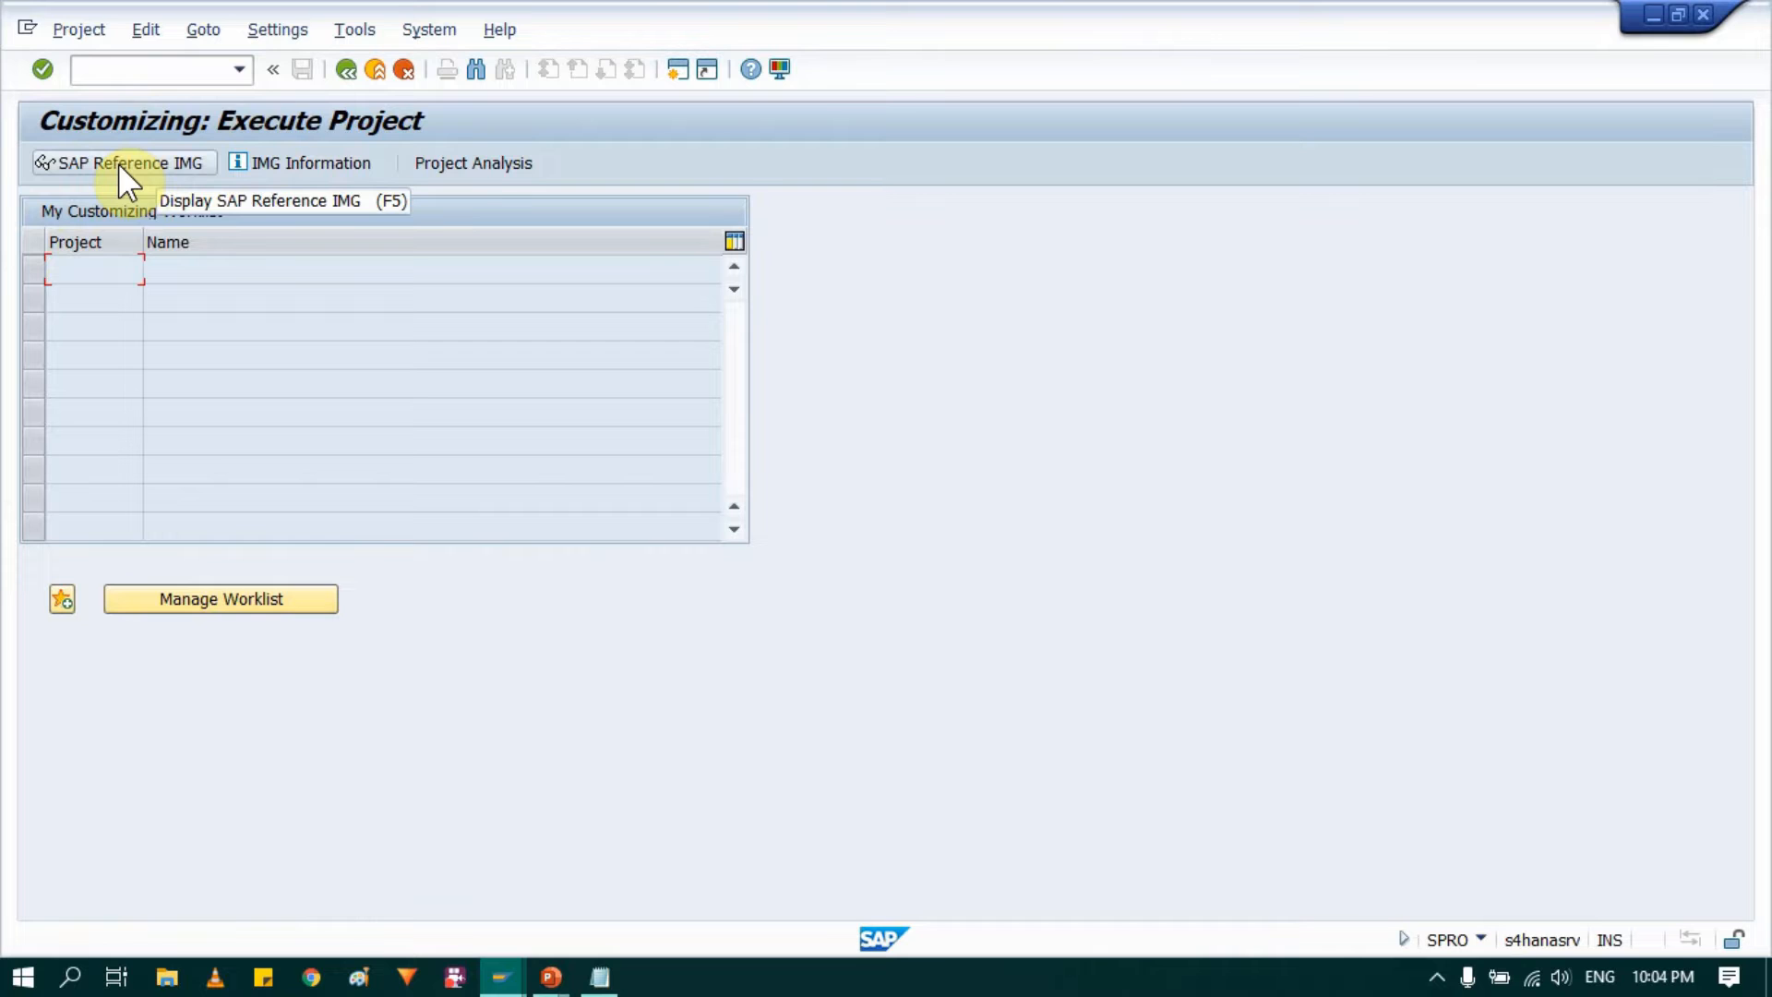
# Step: Display the SAP Reference IMG and expand Enterprise Structure down to the Definition node
pyautogui.click(118, 163)
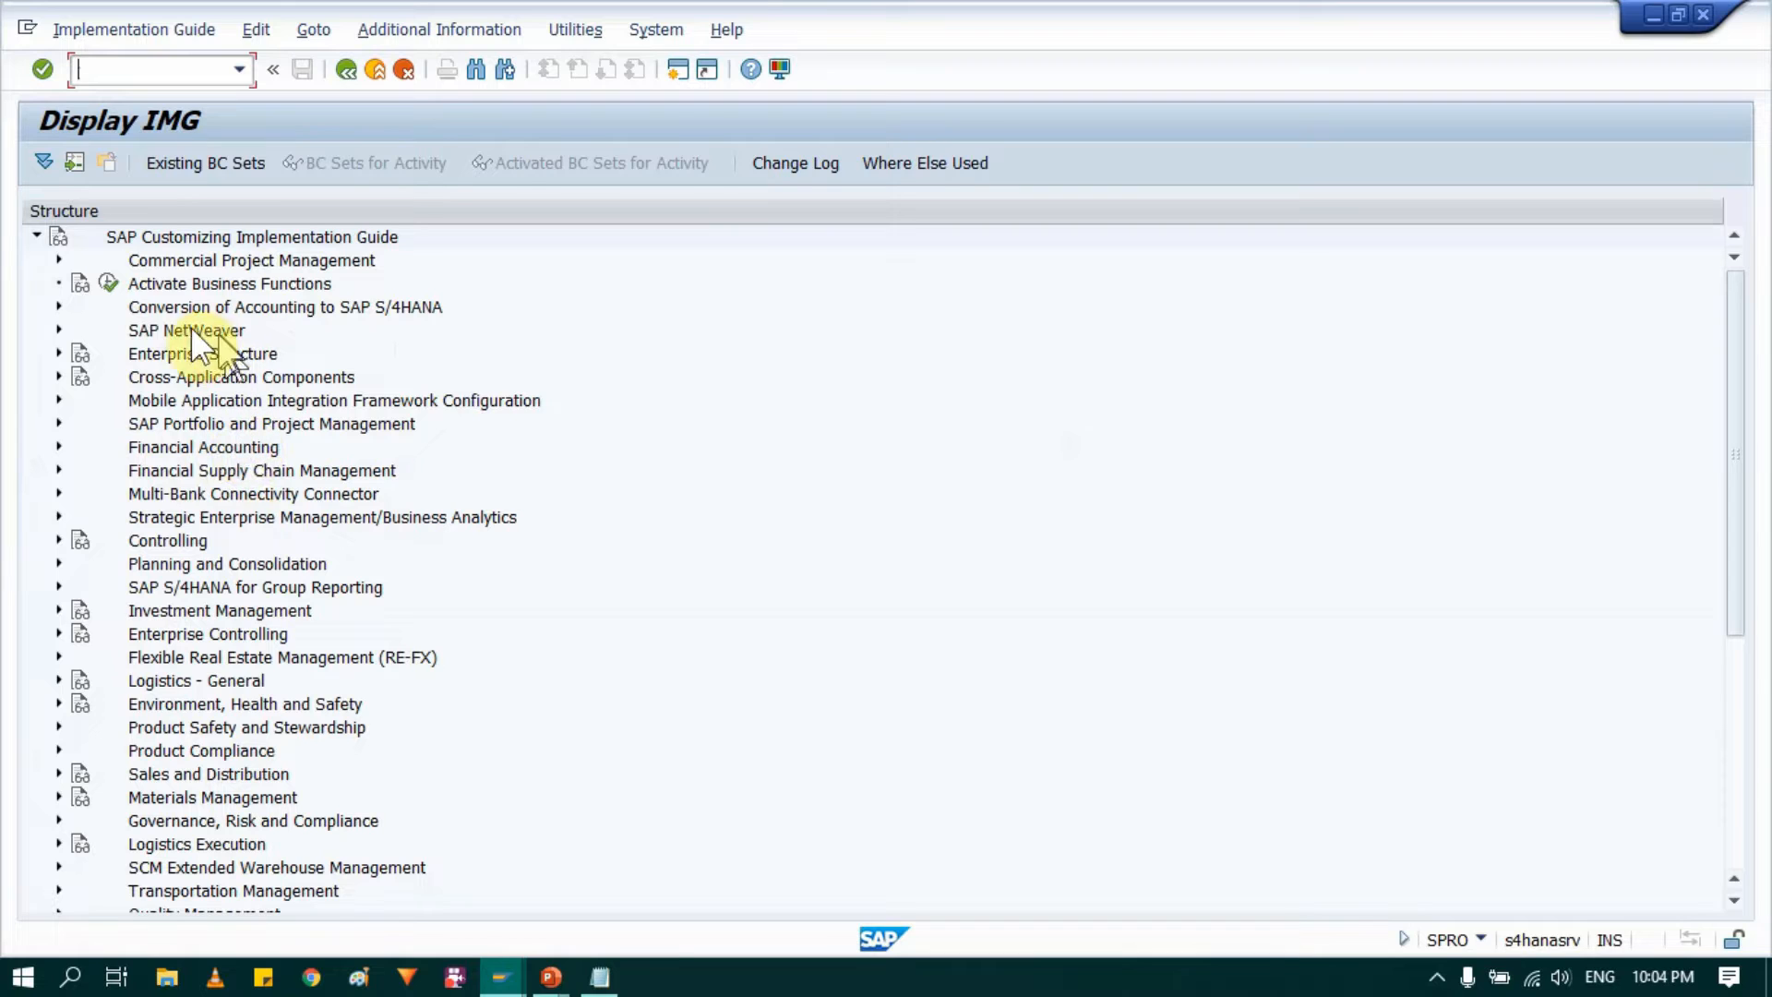
pyautogui.click(202, 349)
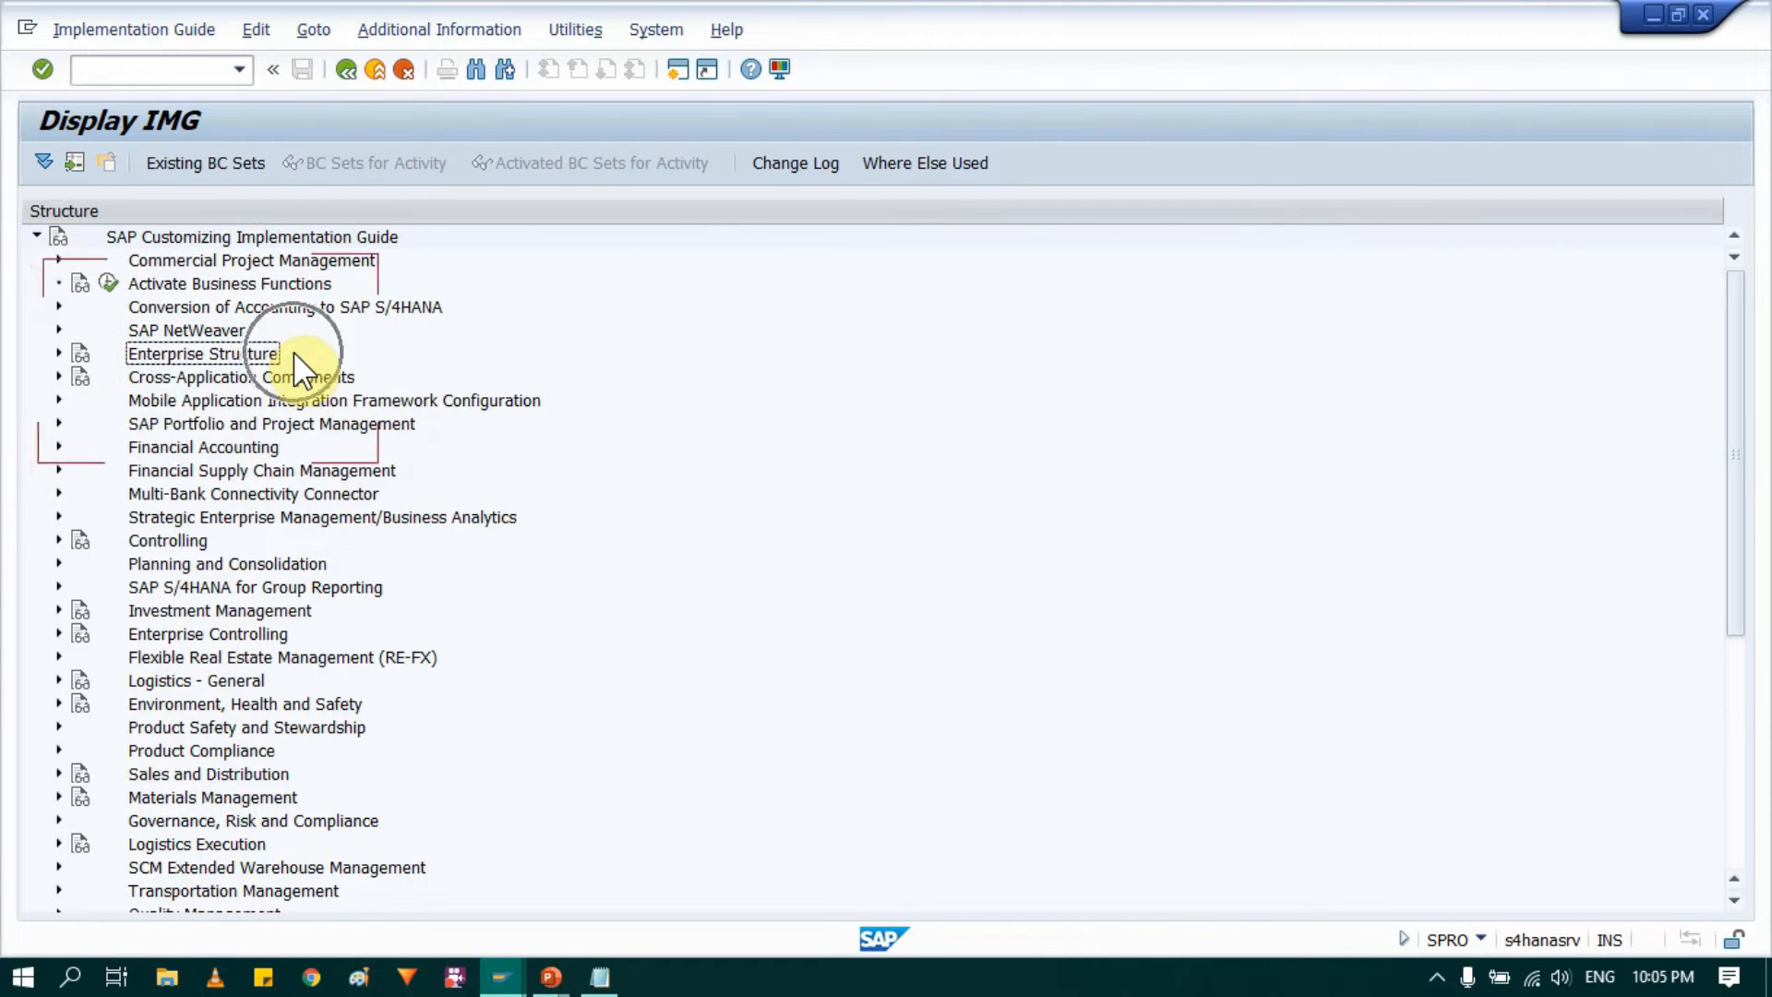
pyautogui.click(58, 353)
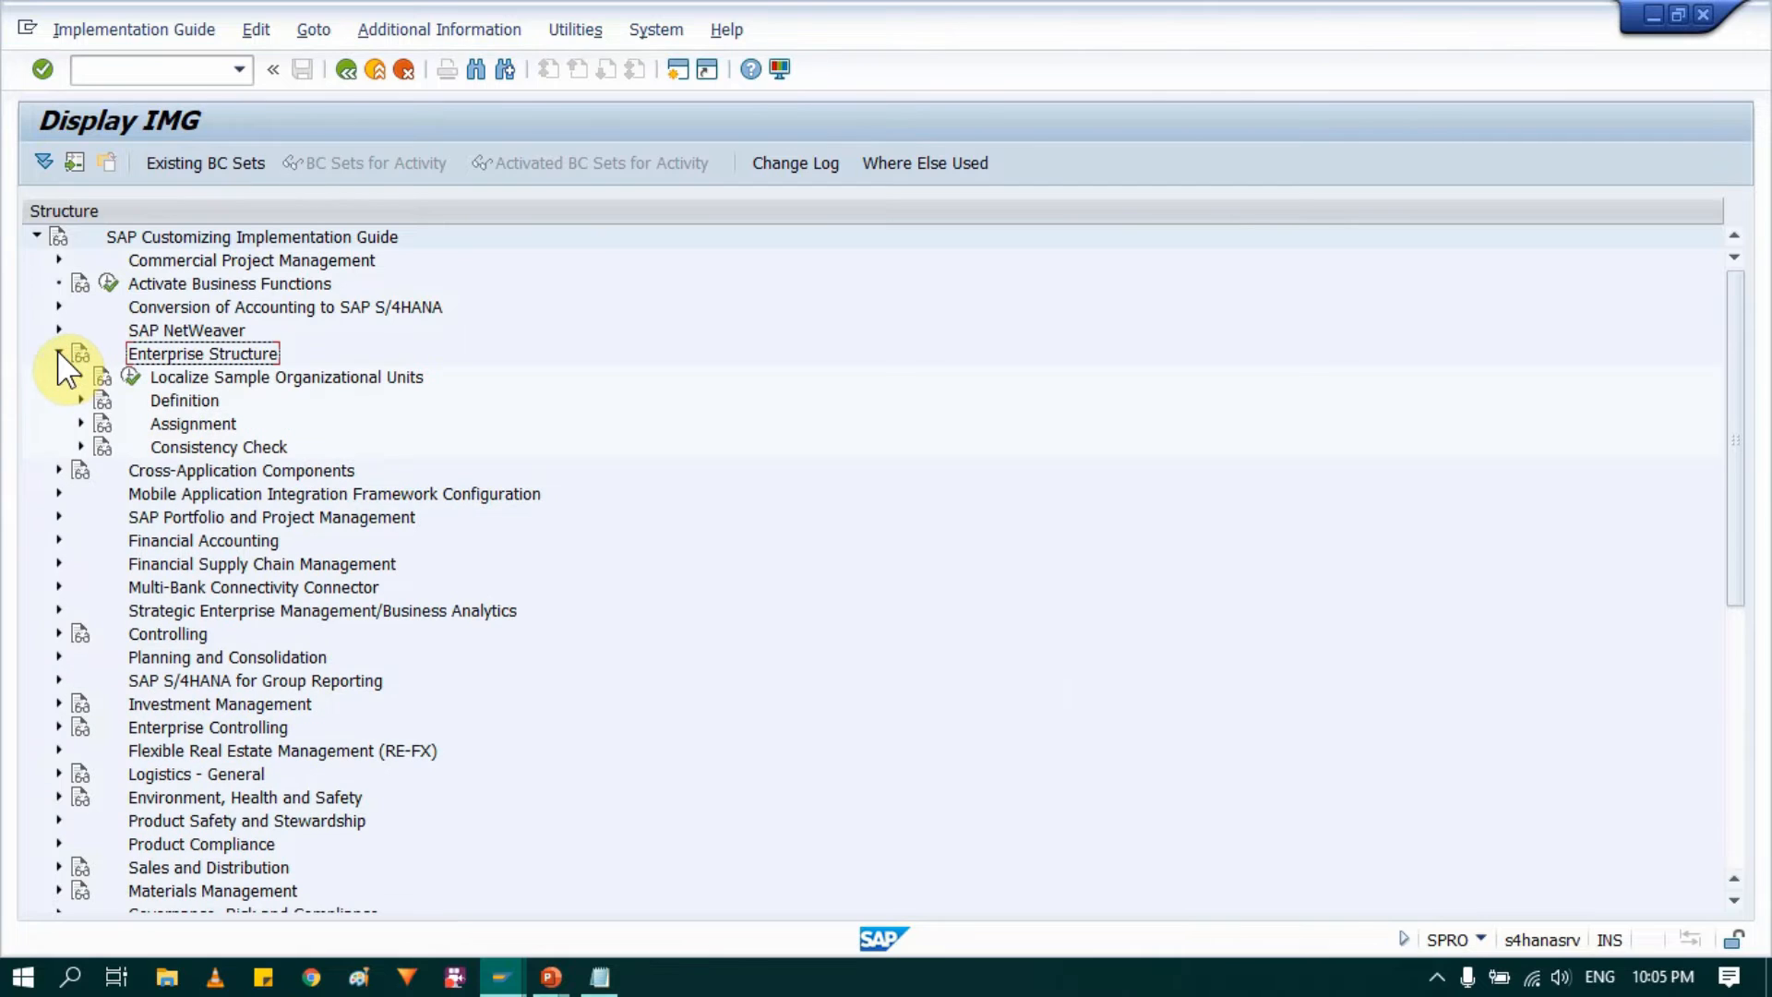
pyautogui.click(196, 400)
pyautogui.click(226, 423)
pyautogui.click(187, 403)
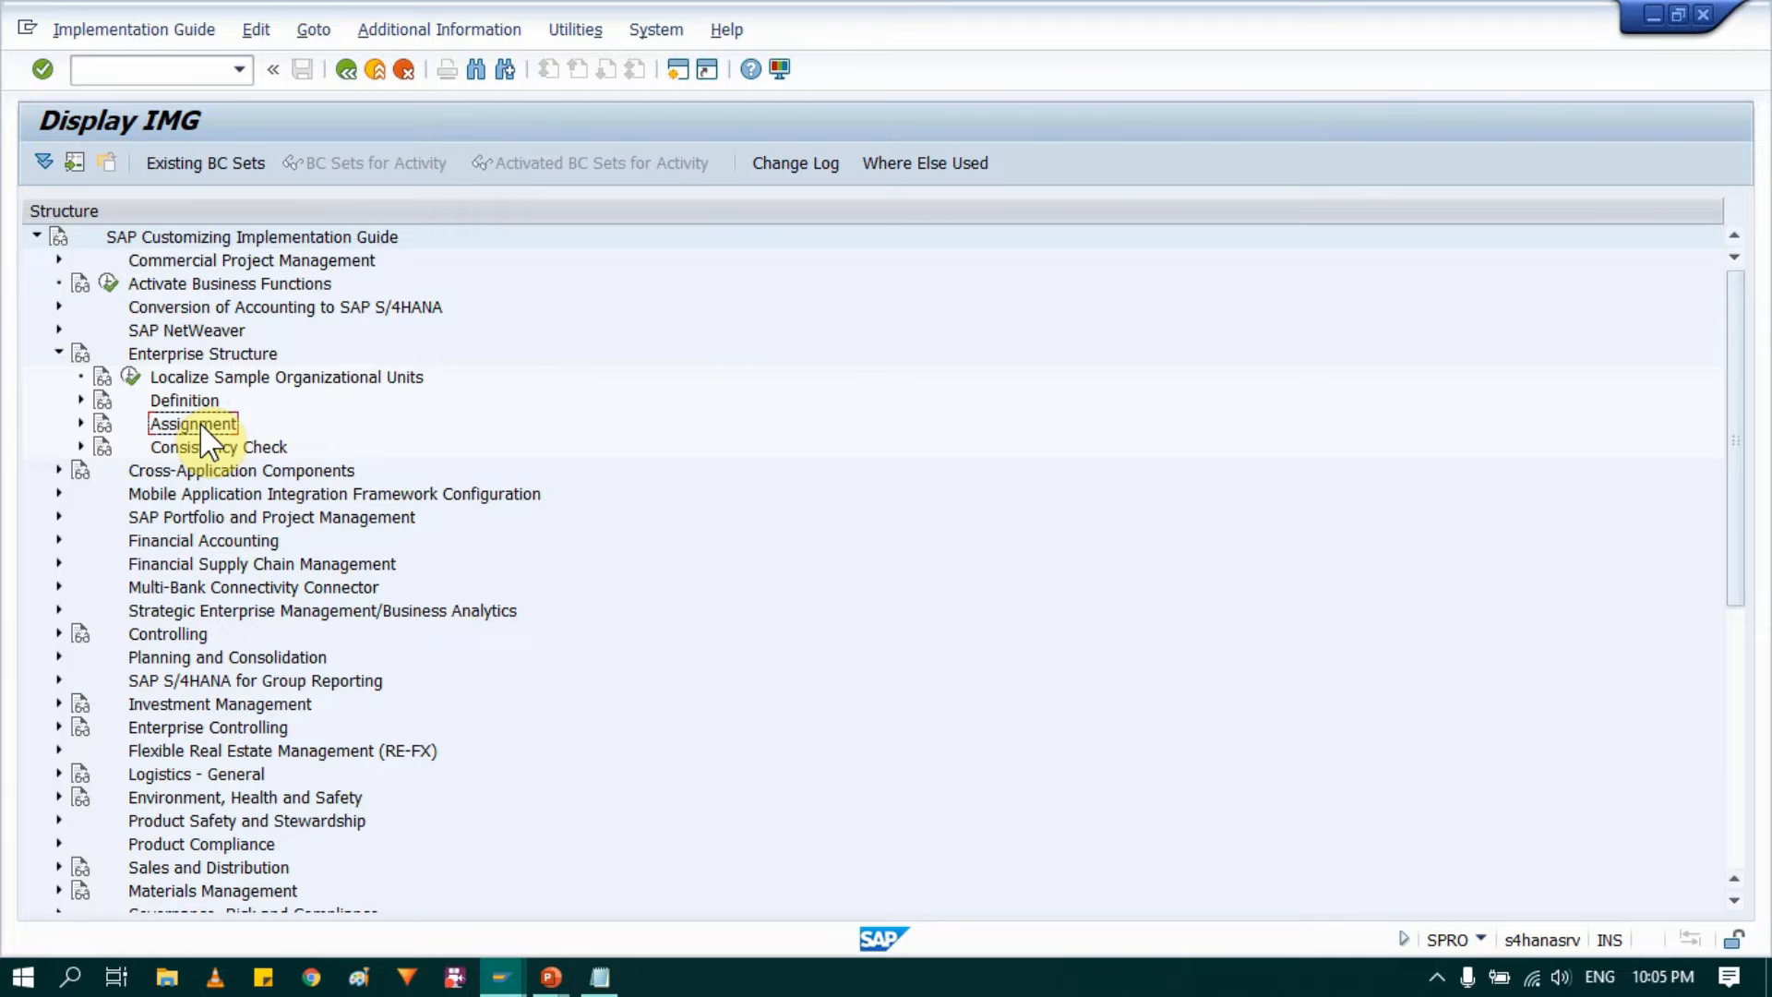
pyautogui.click(200, 398)
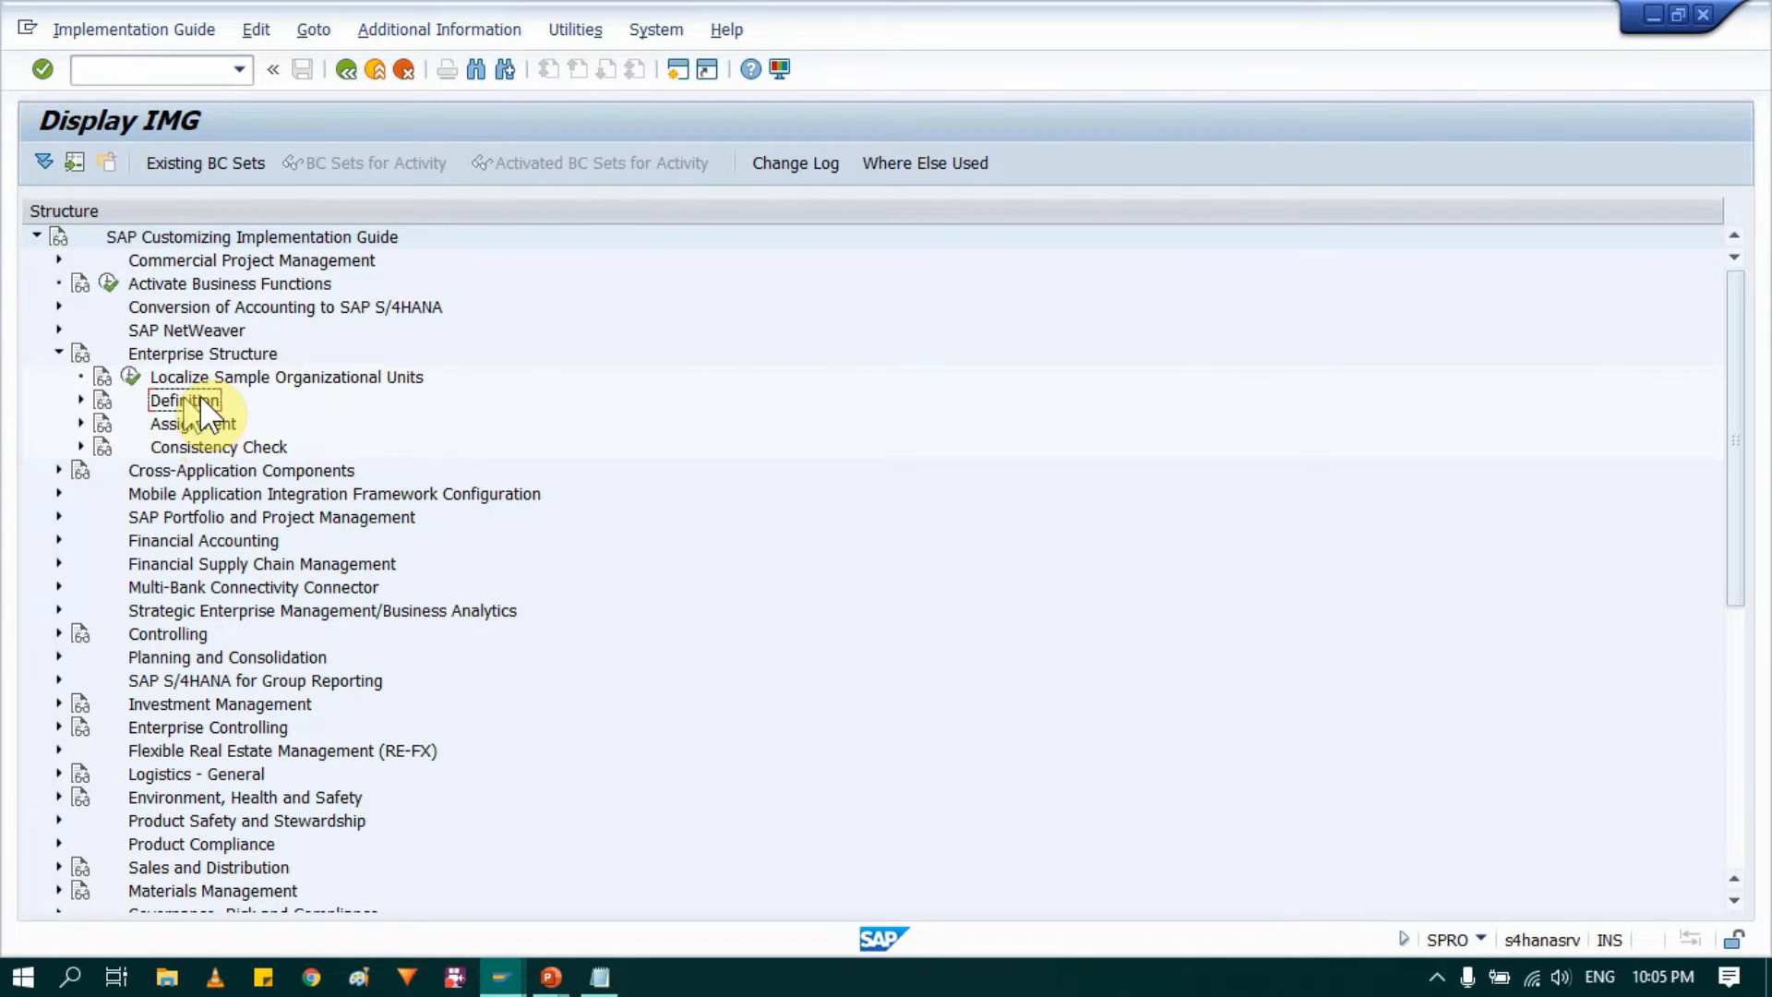
pyautogui.click(81, 399)
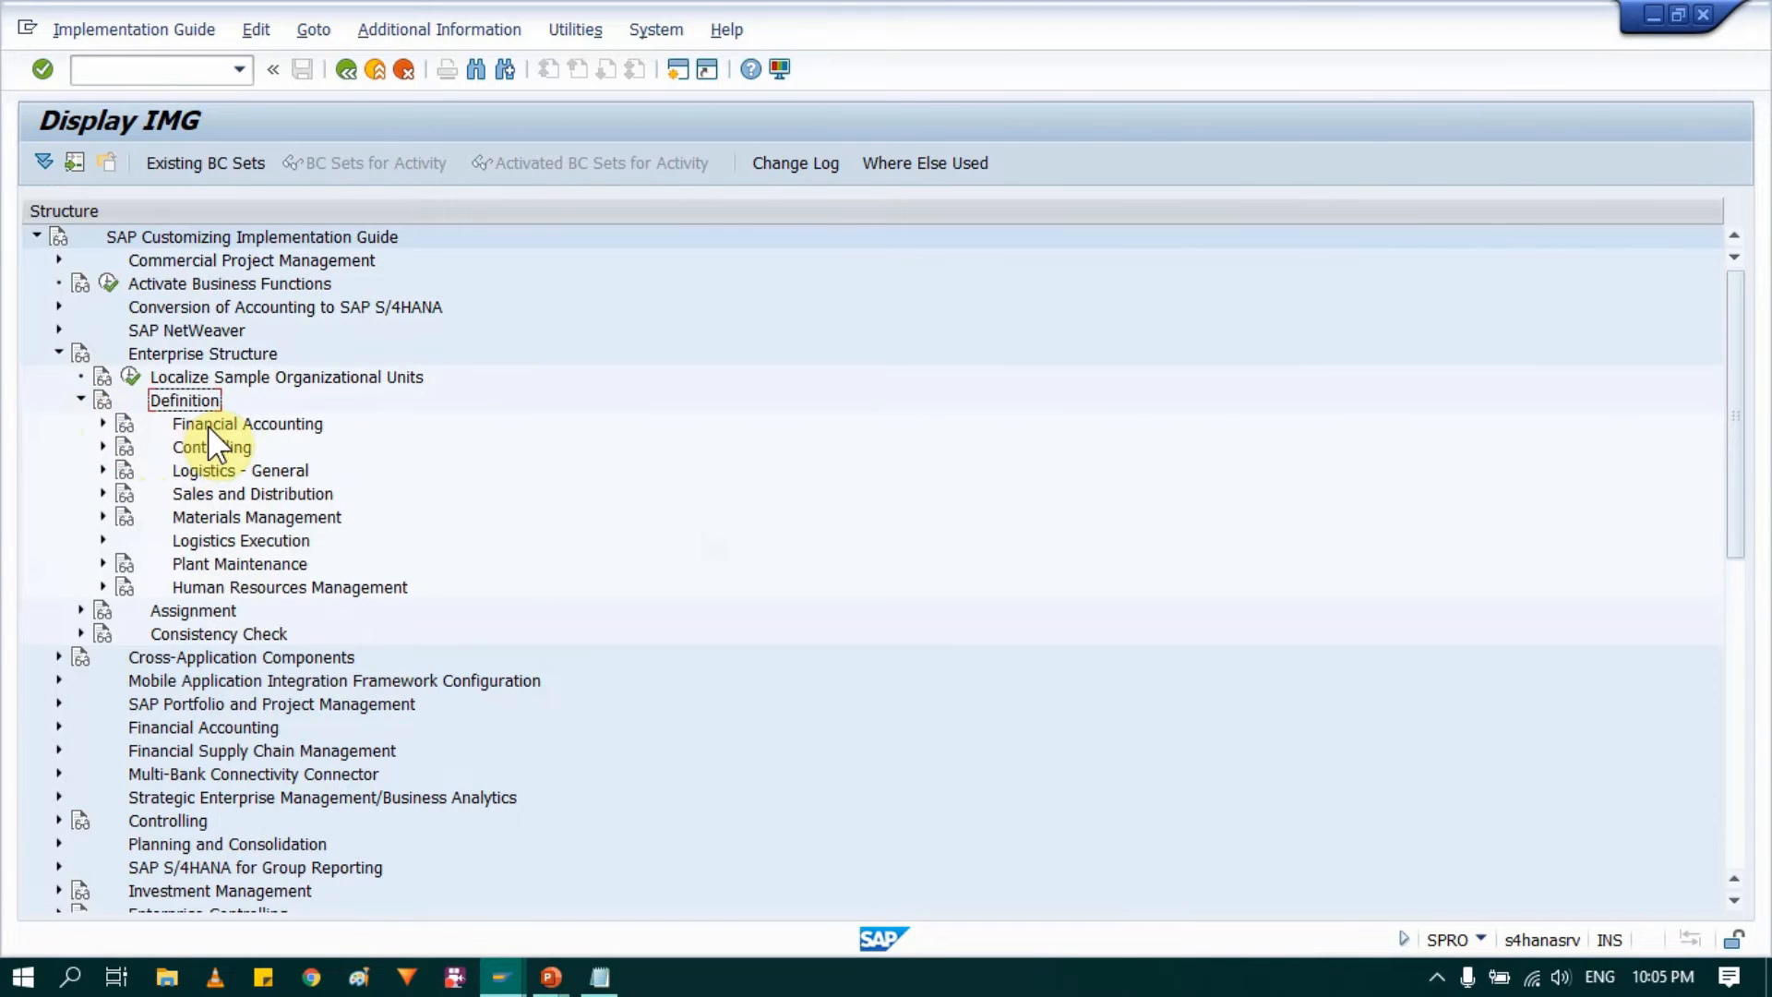
# Step: Open the Define company activity under Financial Accounting in the Enterprise Structure definitions
pyautogui.click(236, 426)
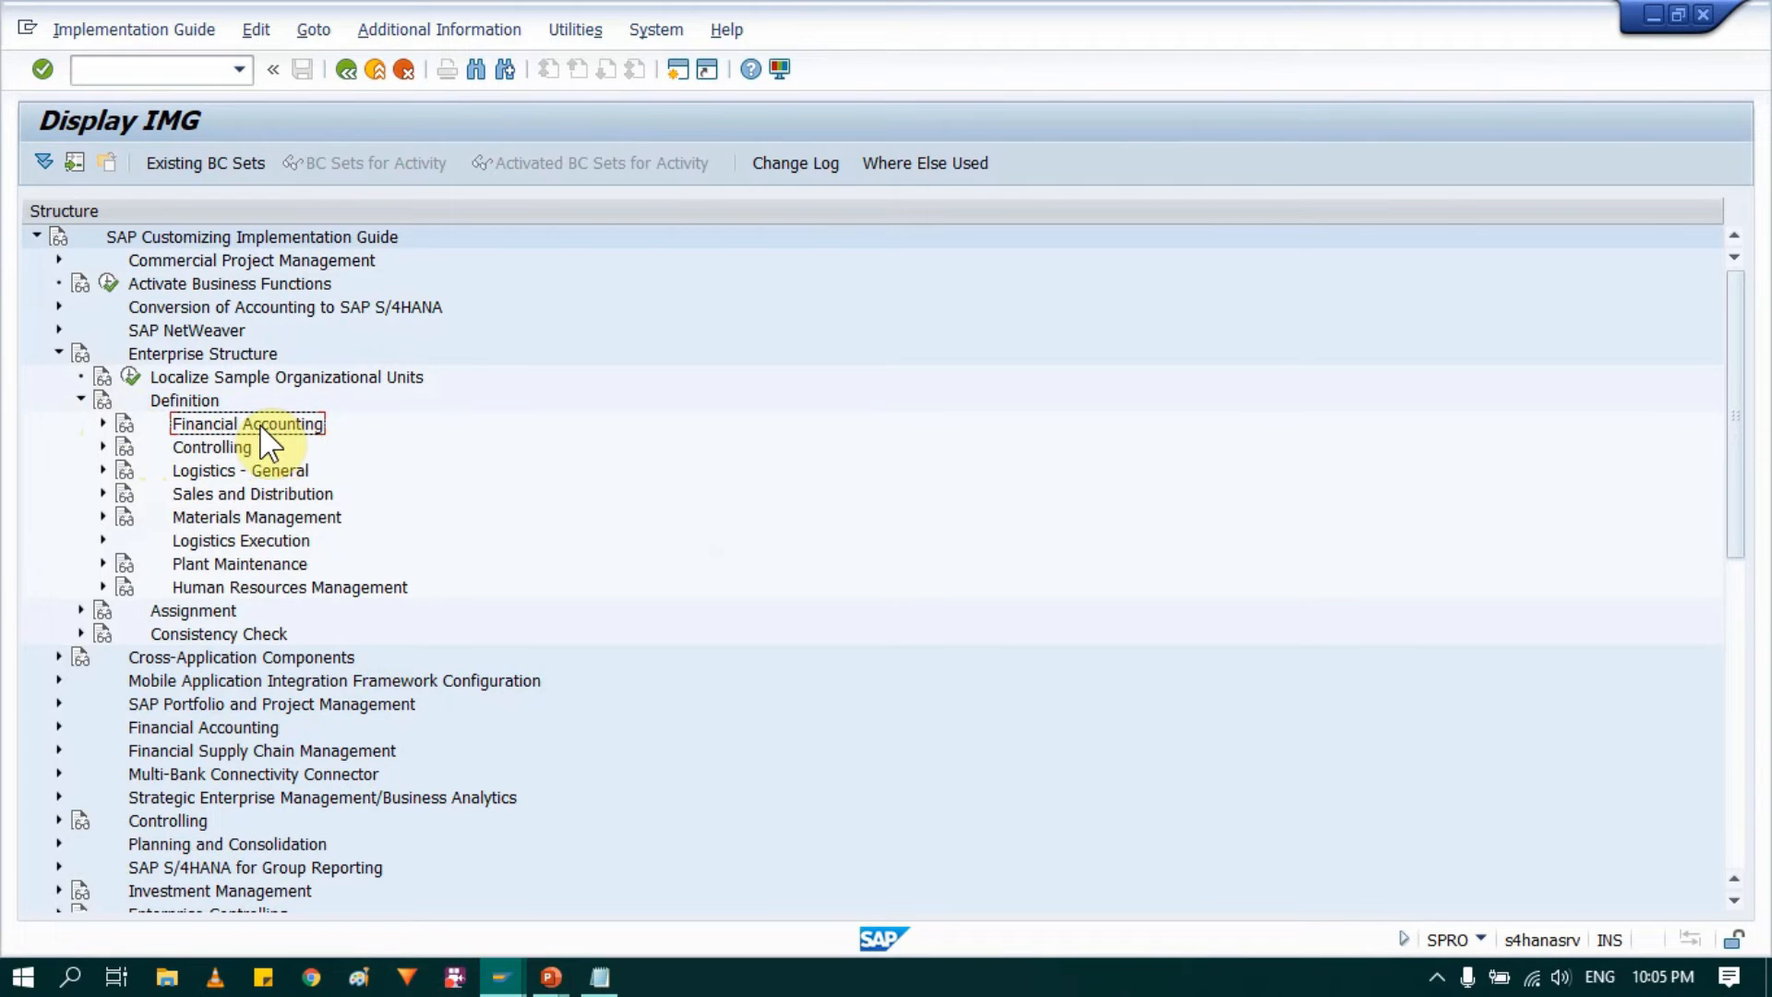
pyautogui.click(213, 473)
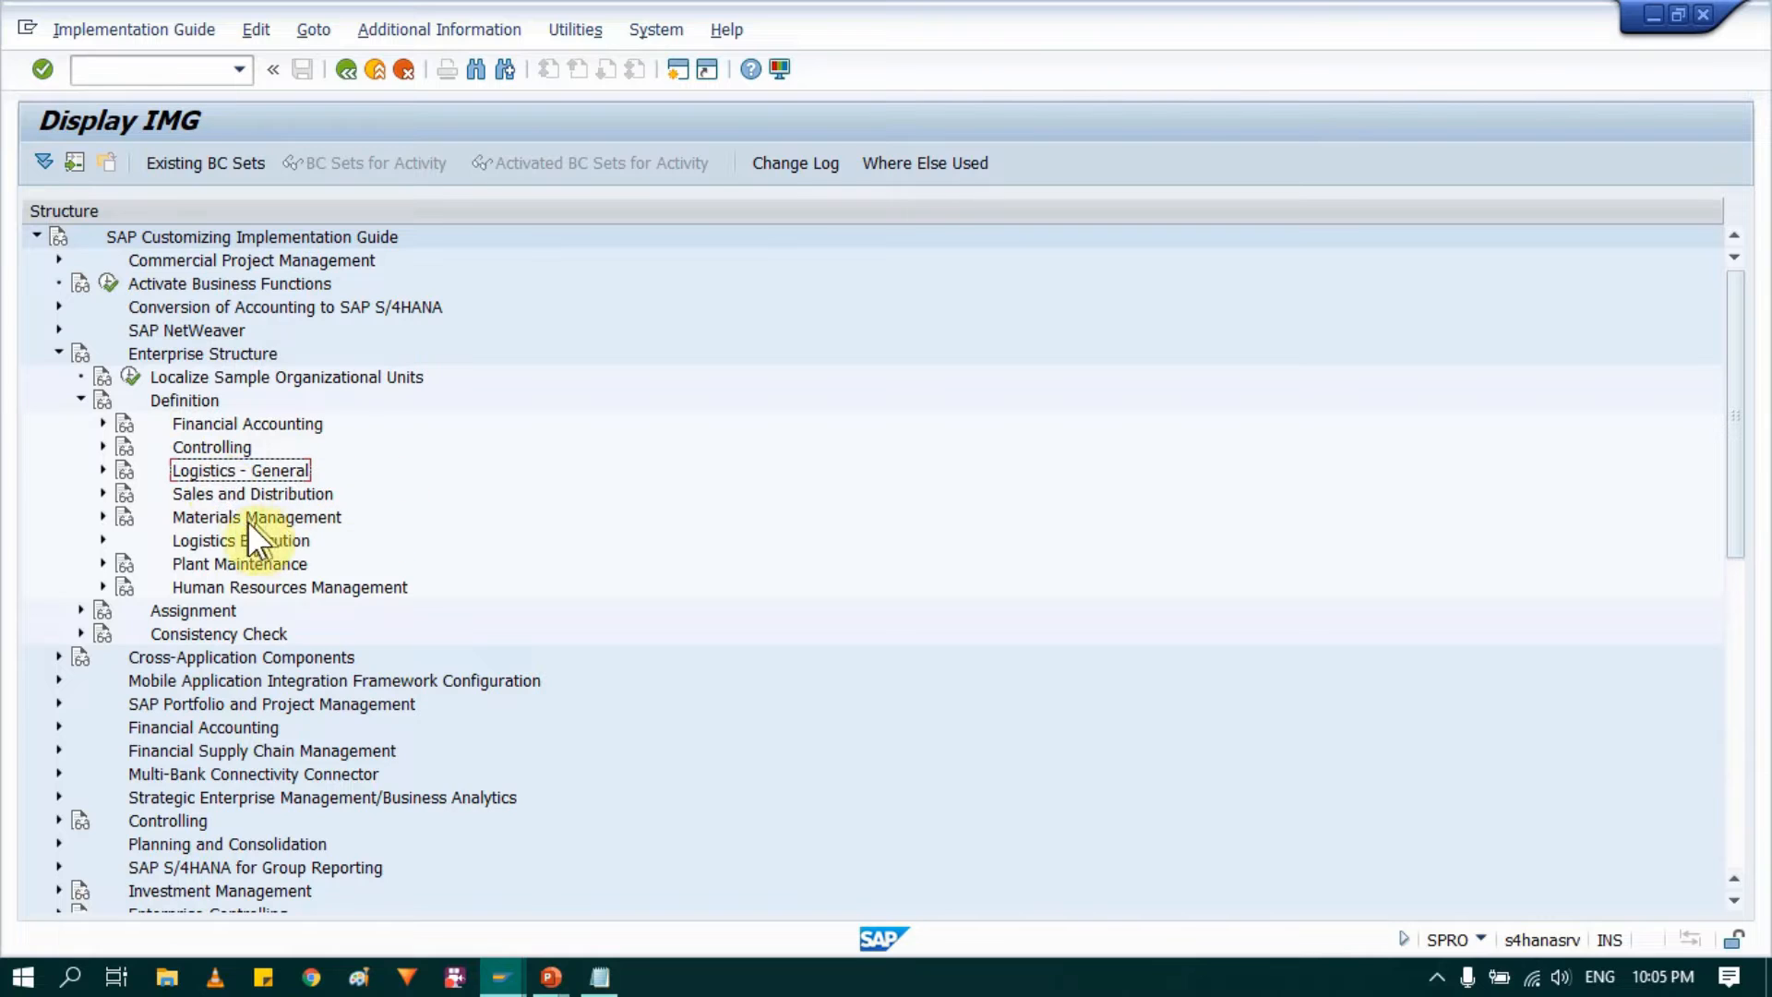
pyautogui.click(215, 519)
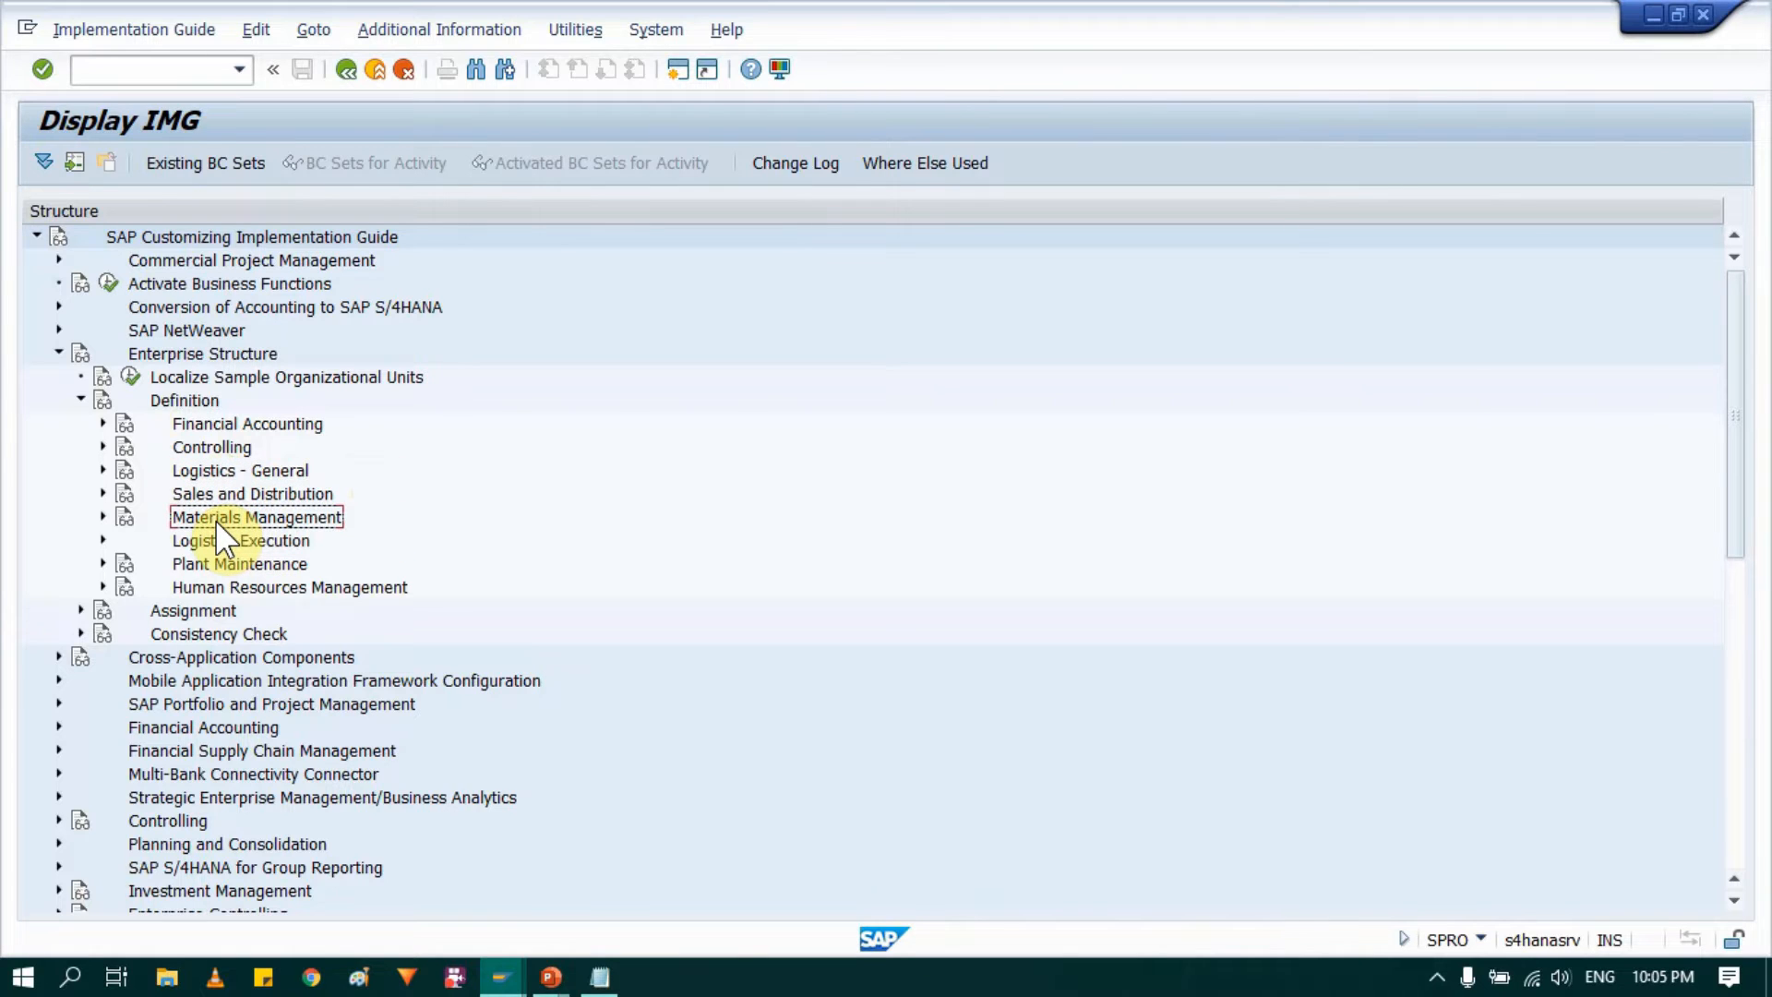
pyautogui.click(212, 417)
pyautogui.click(224, 465)
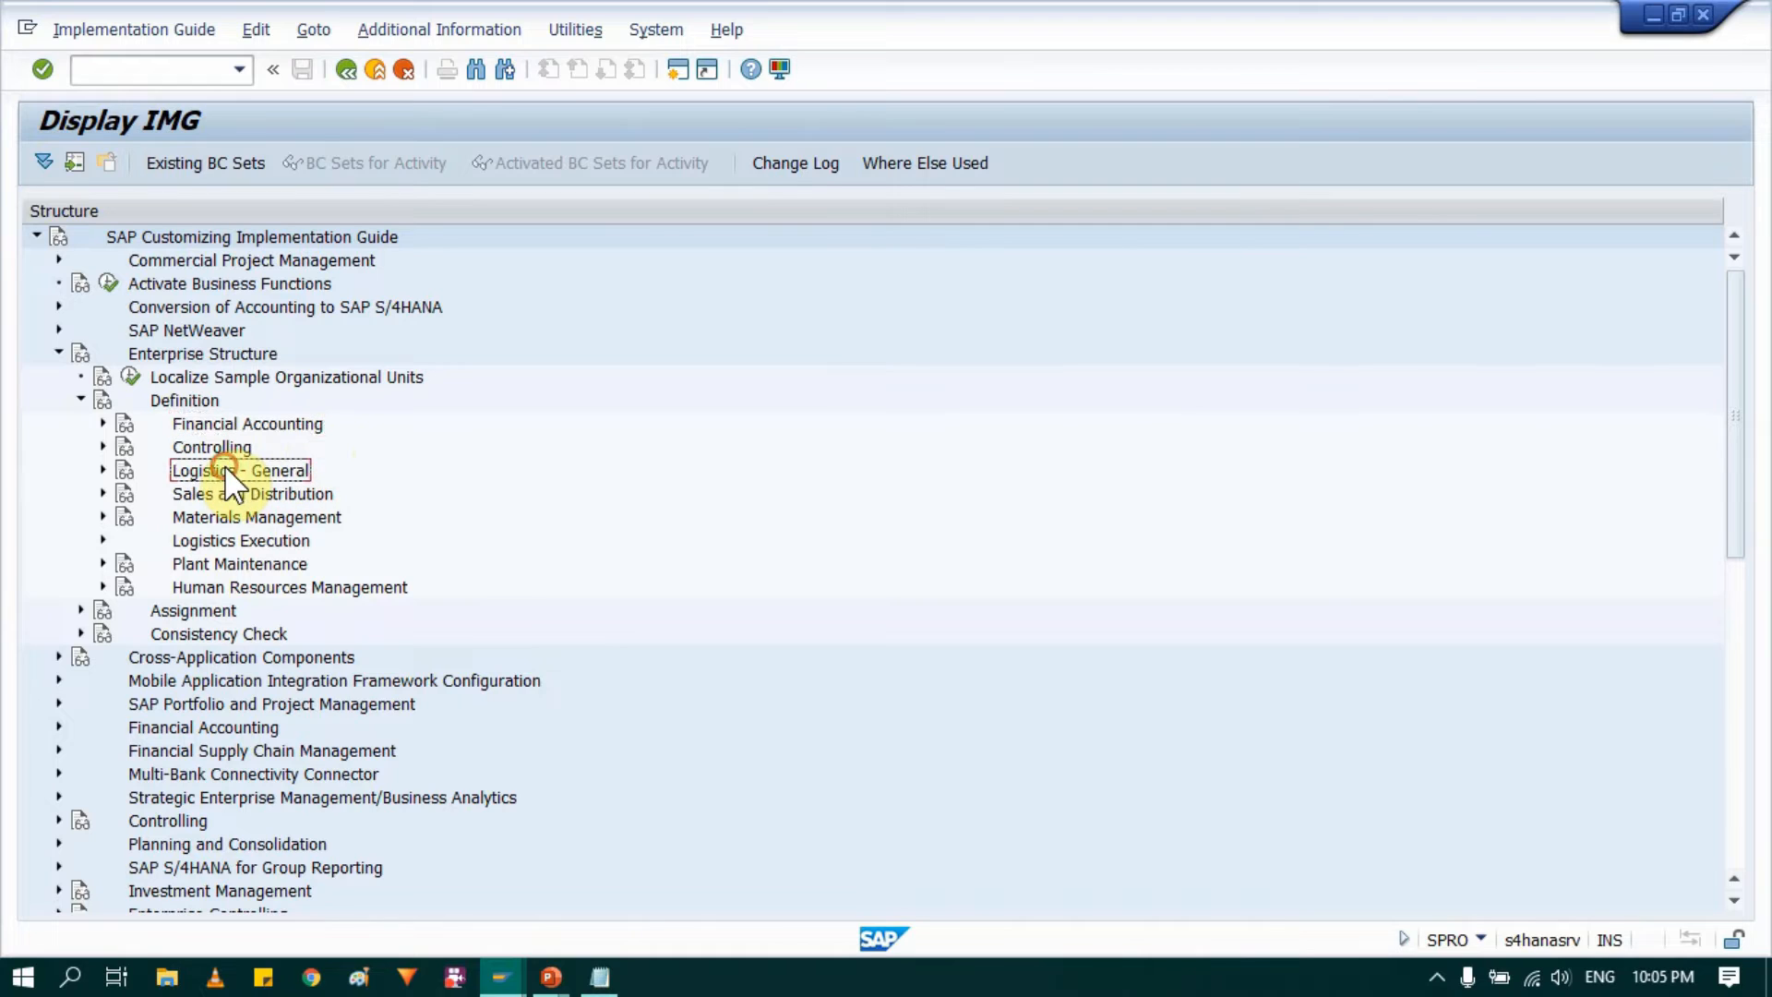
pyautogui.click(197, 521)
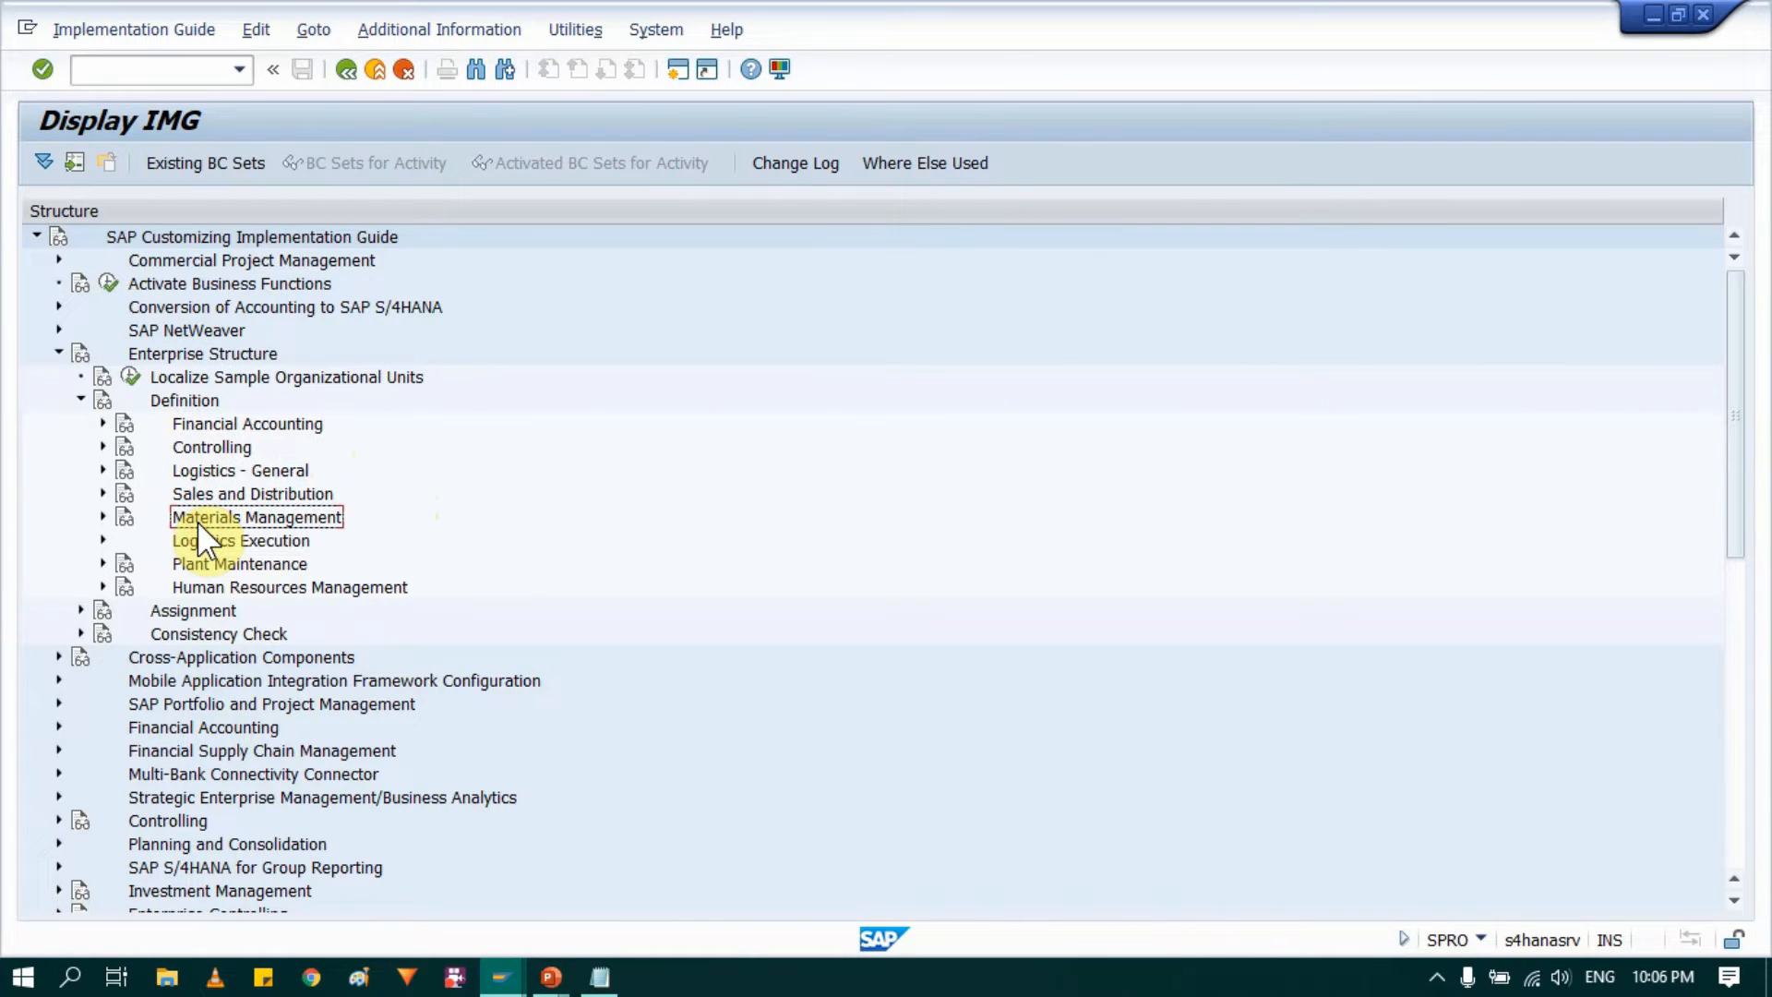
pyautogui.click(227, 420)
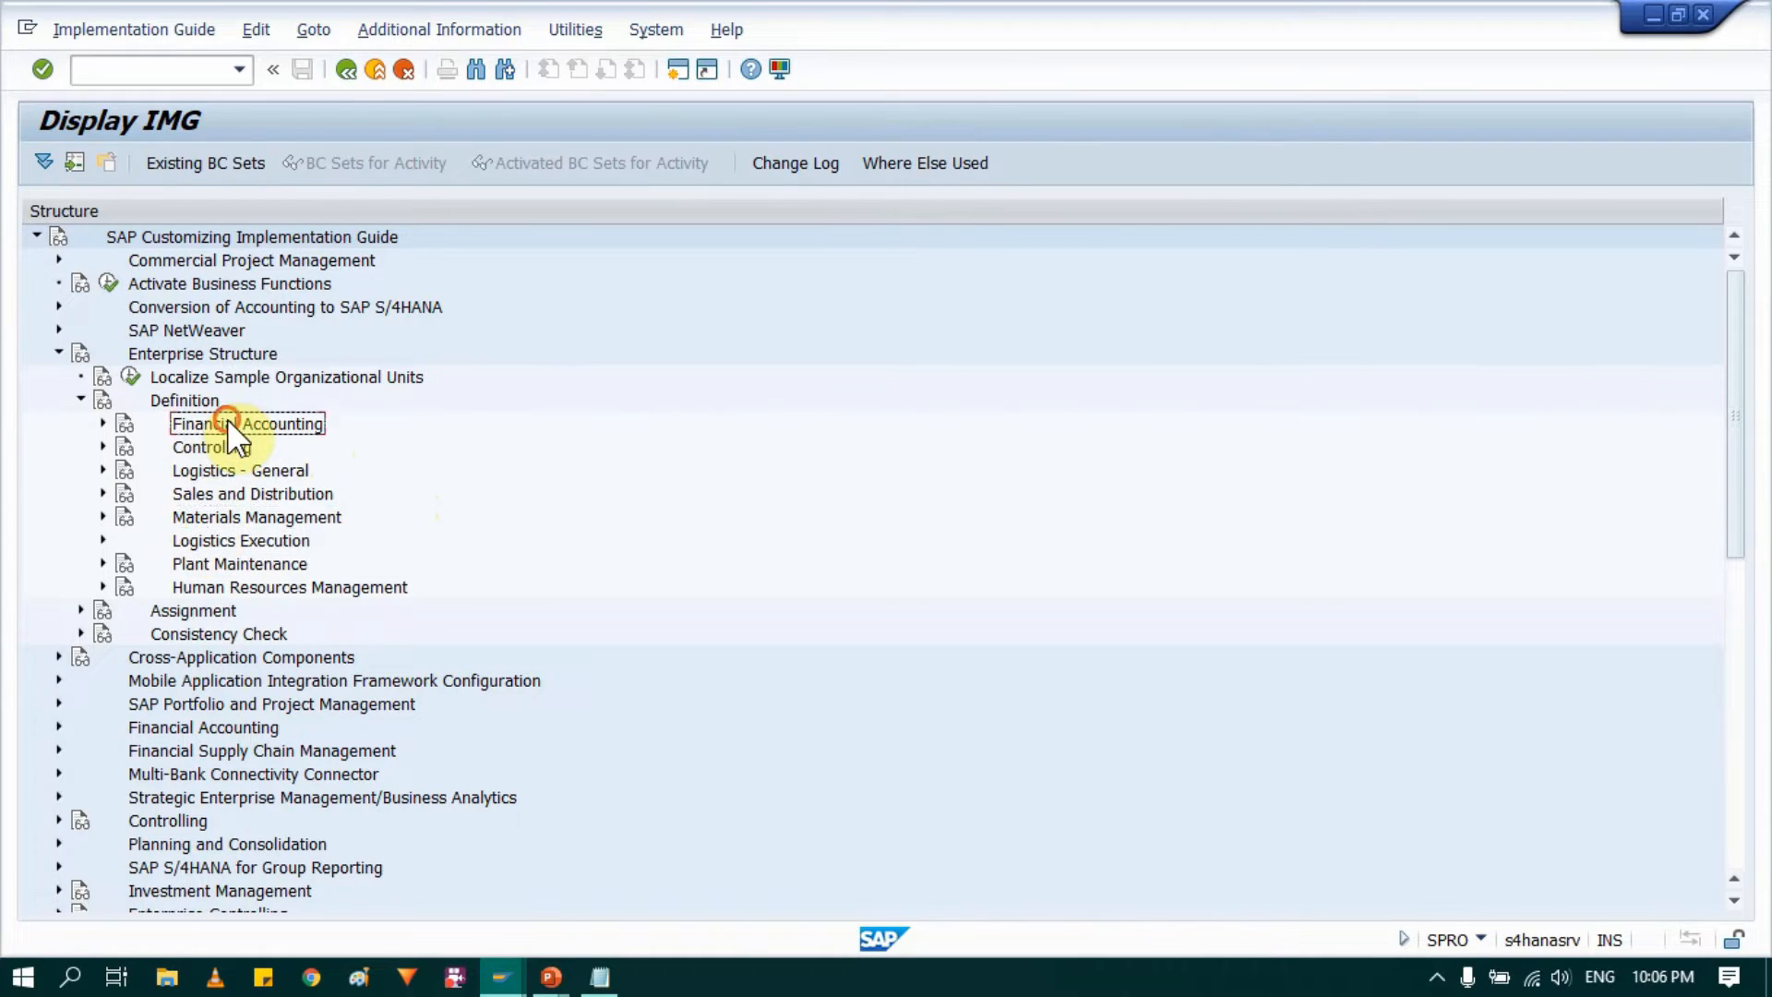
pyautogui.click(103, 422)
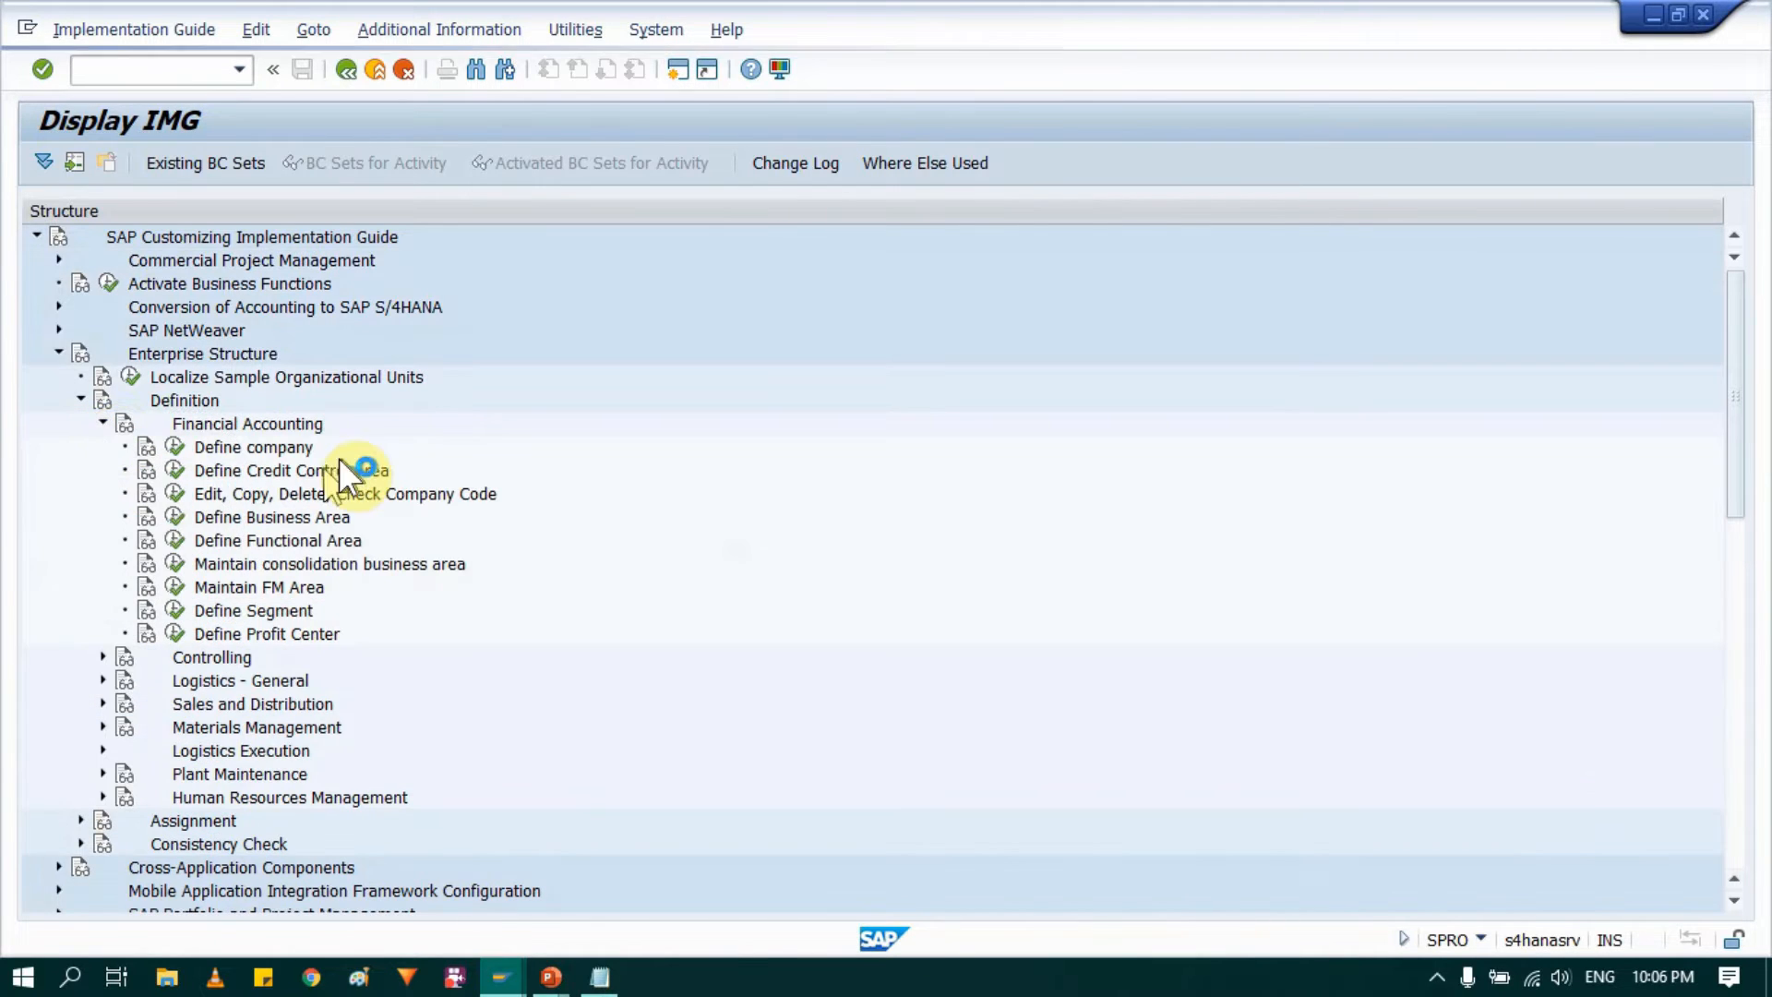
pyautogui.click(258, 450)
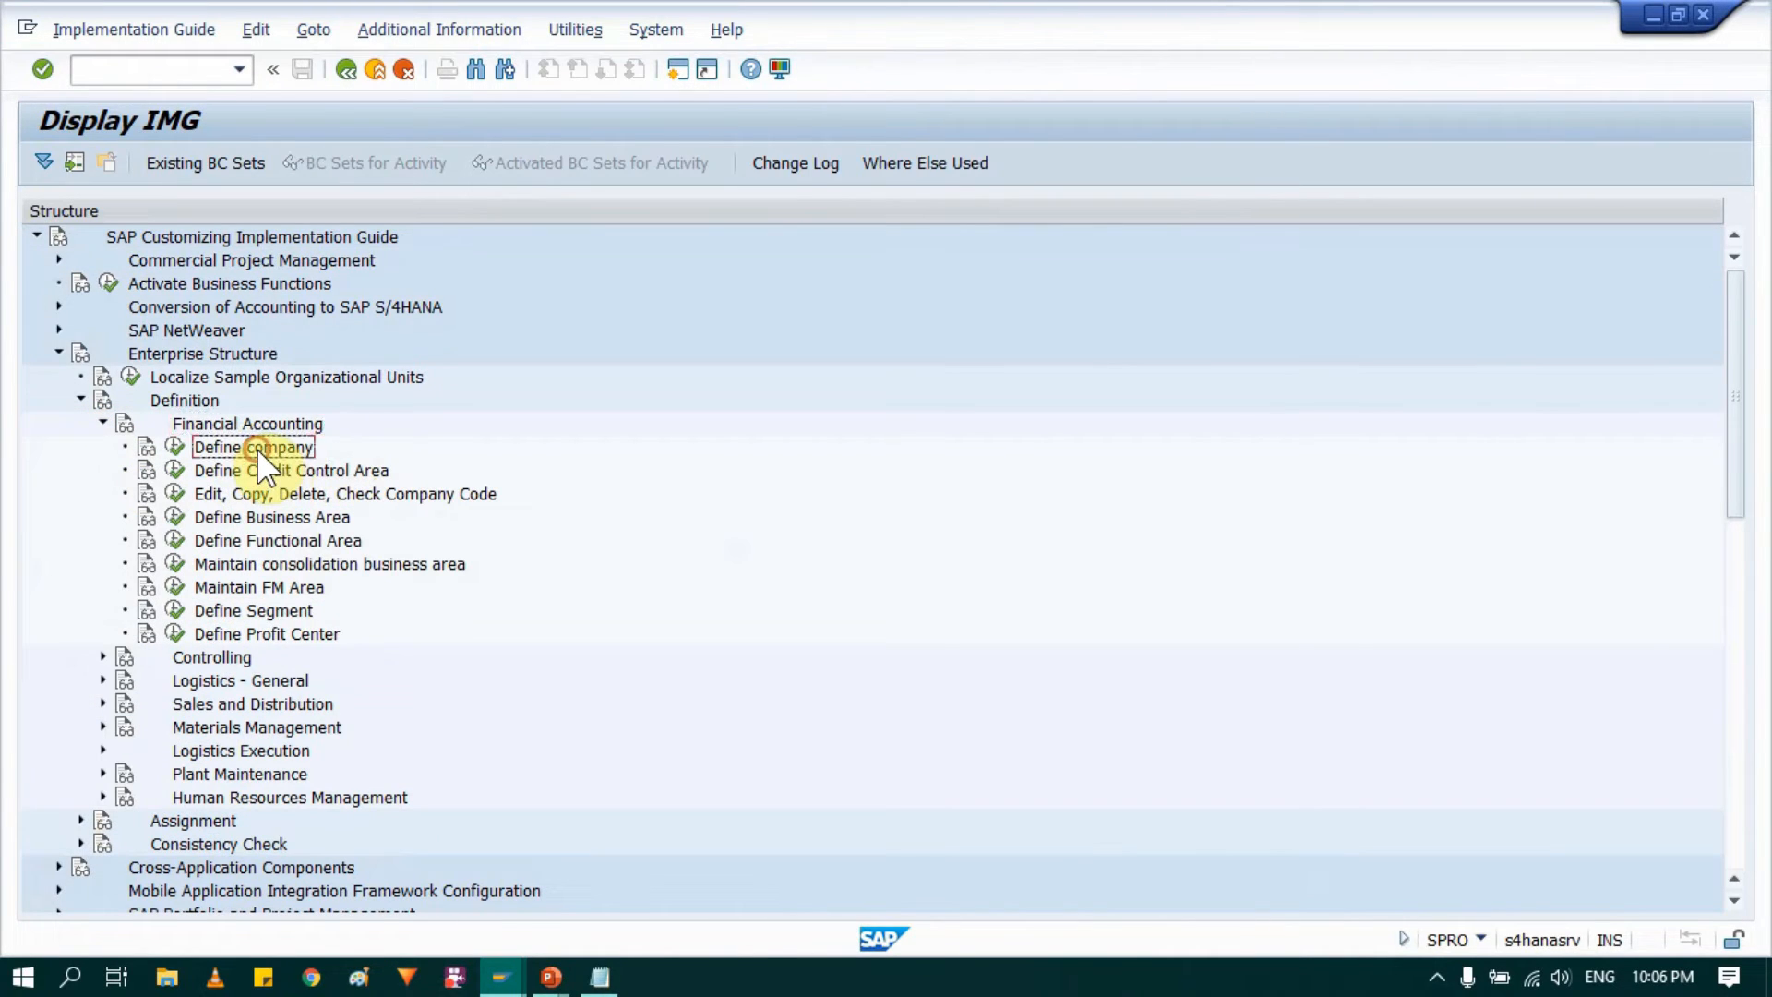
pyautogui.click(175, 456)
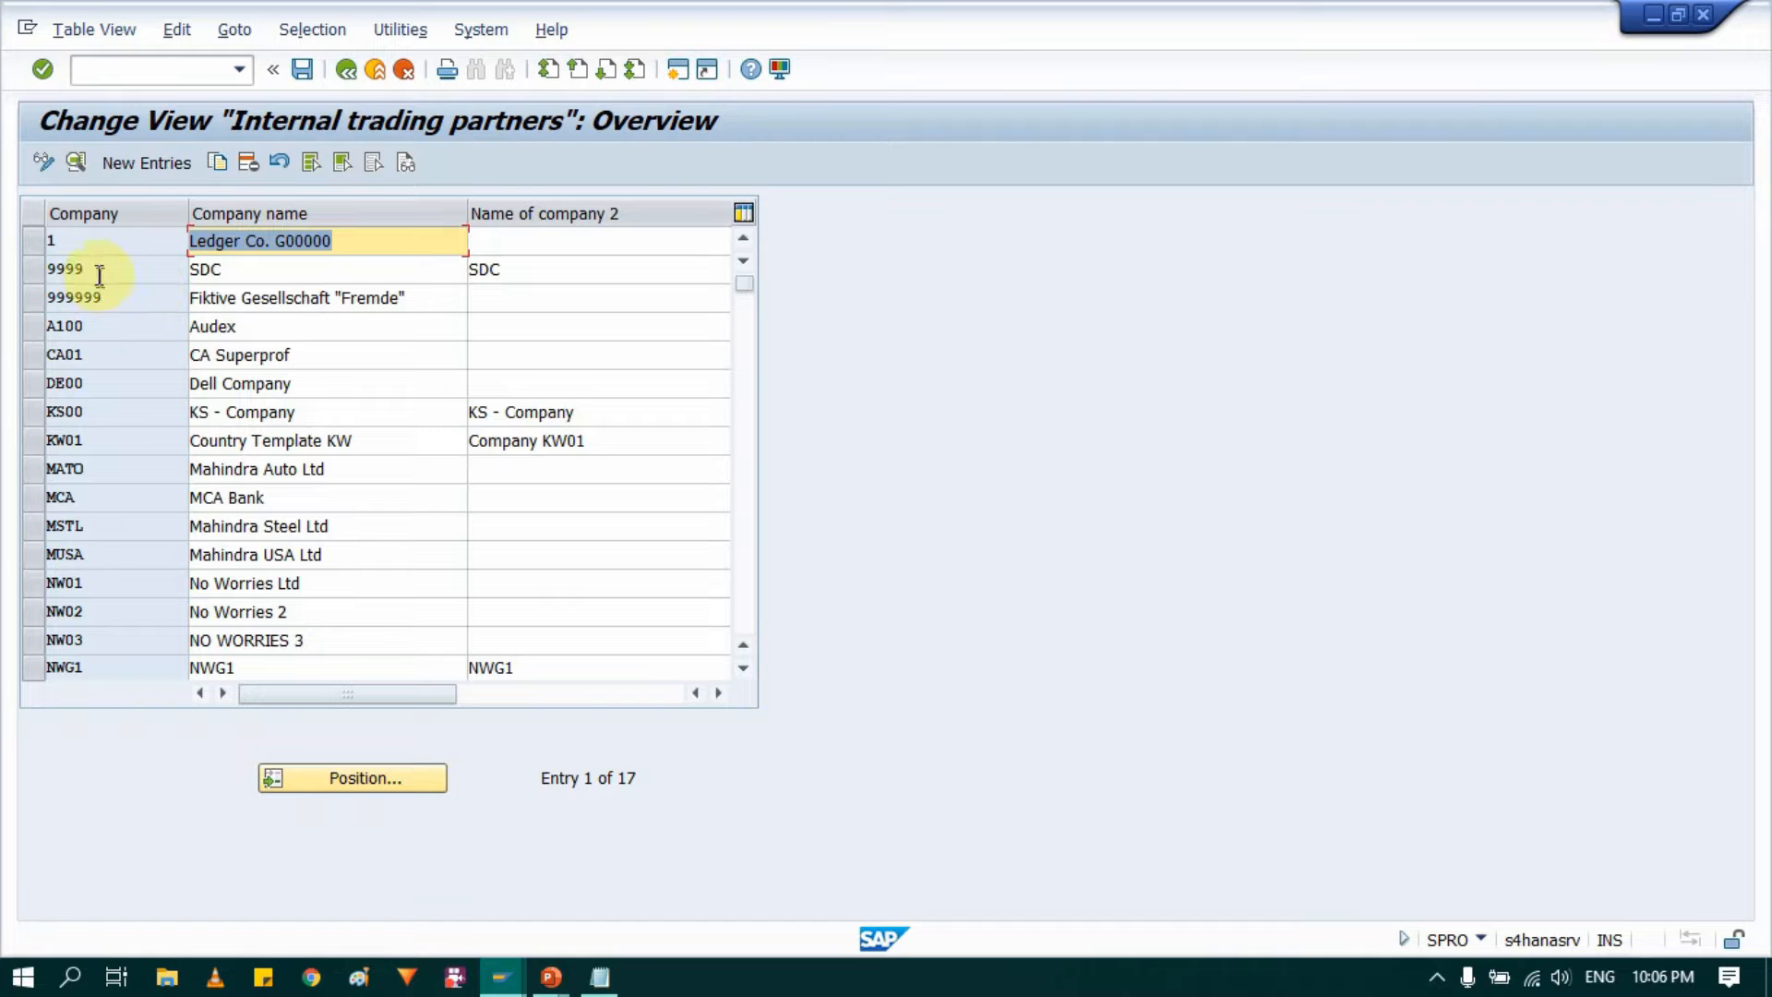
# Step: Create a new company entry 0004 with A2Z Comp as both the company name and the second name
pyautogui.click(164, 159)
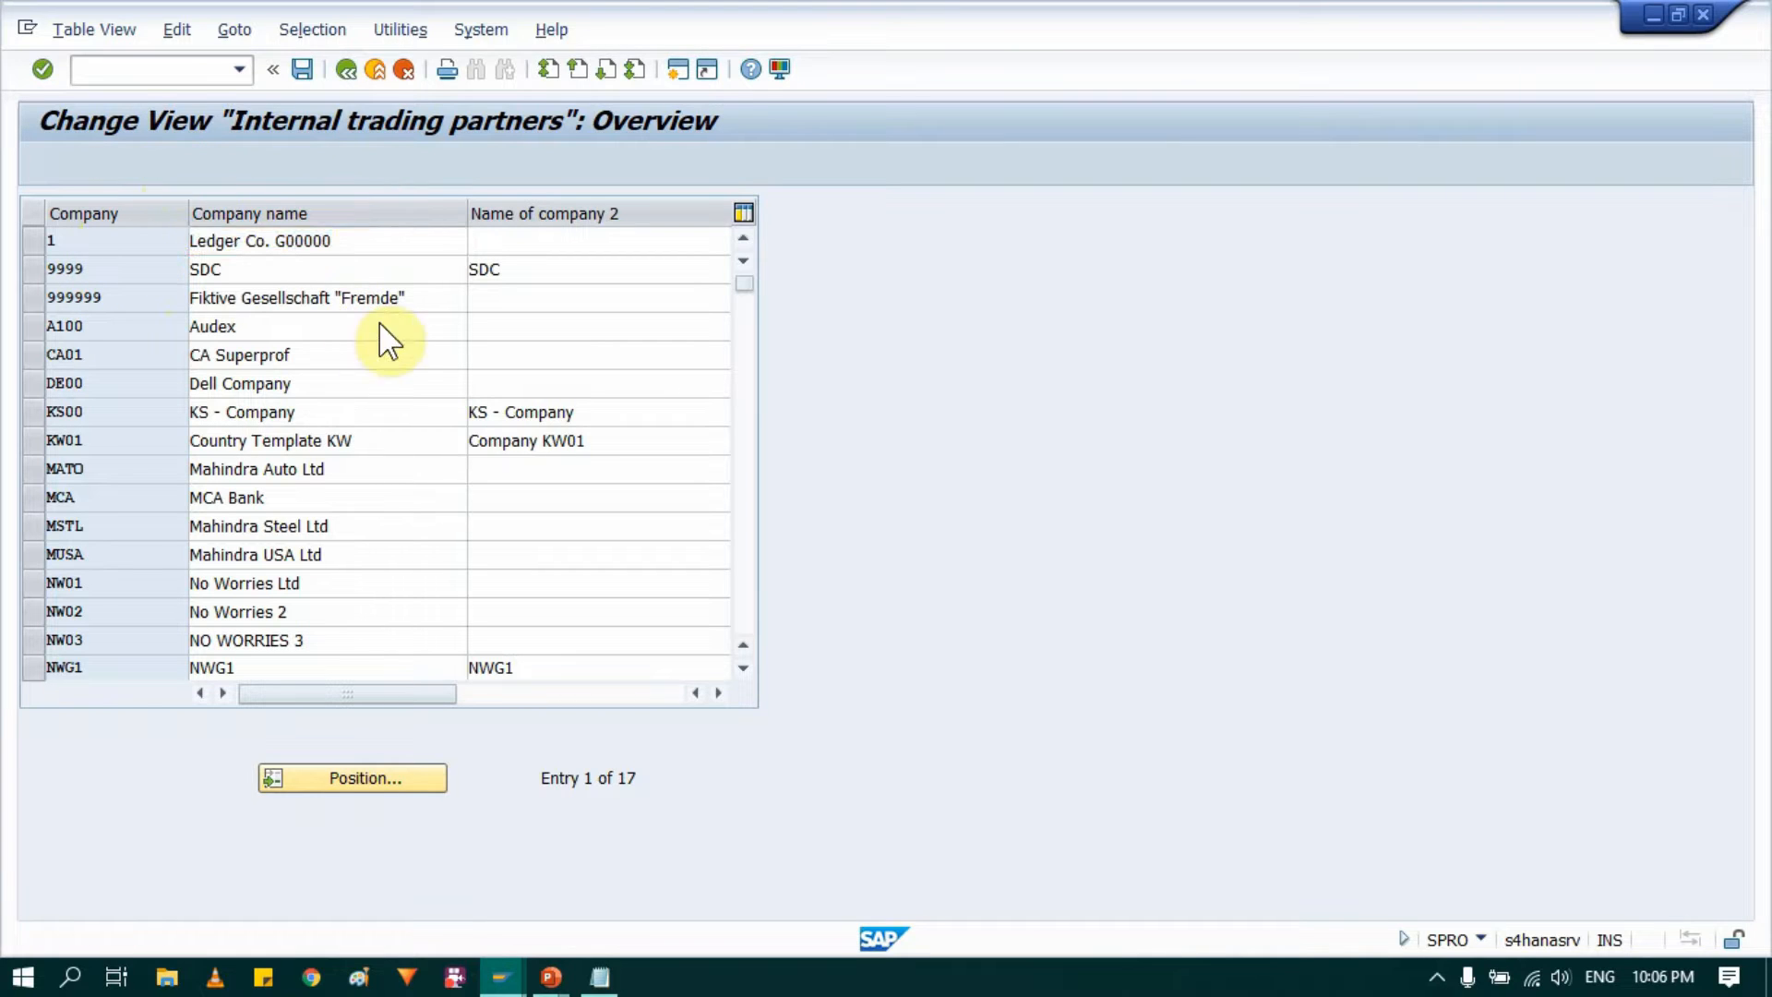
pyautogui.click(343, 207)
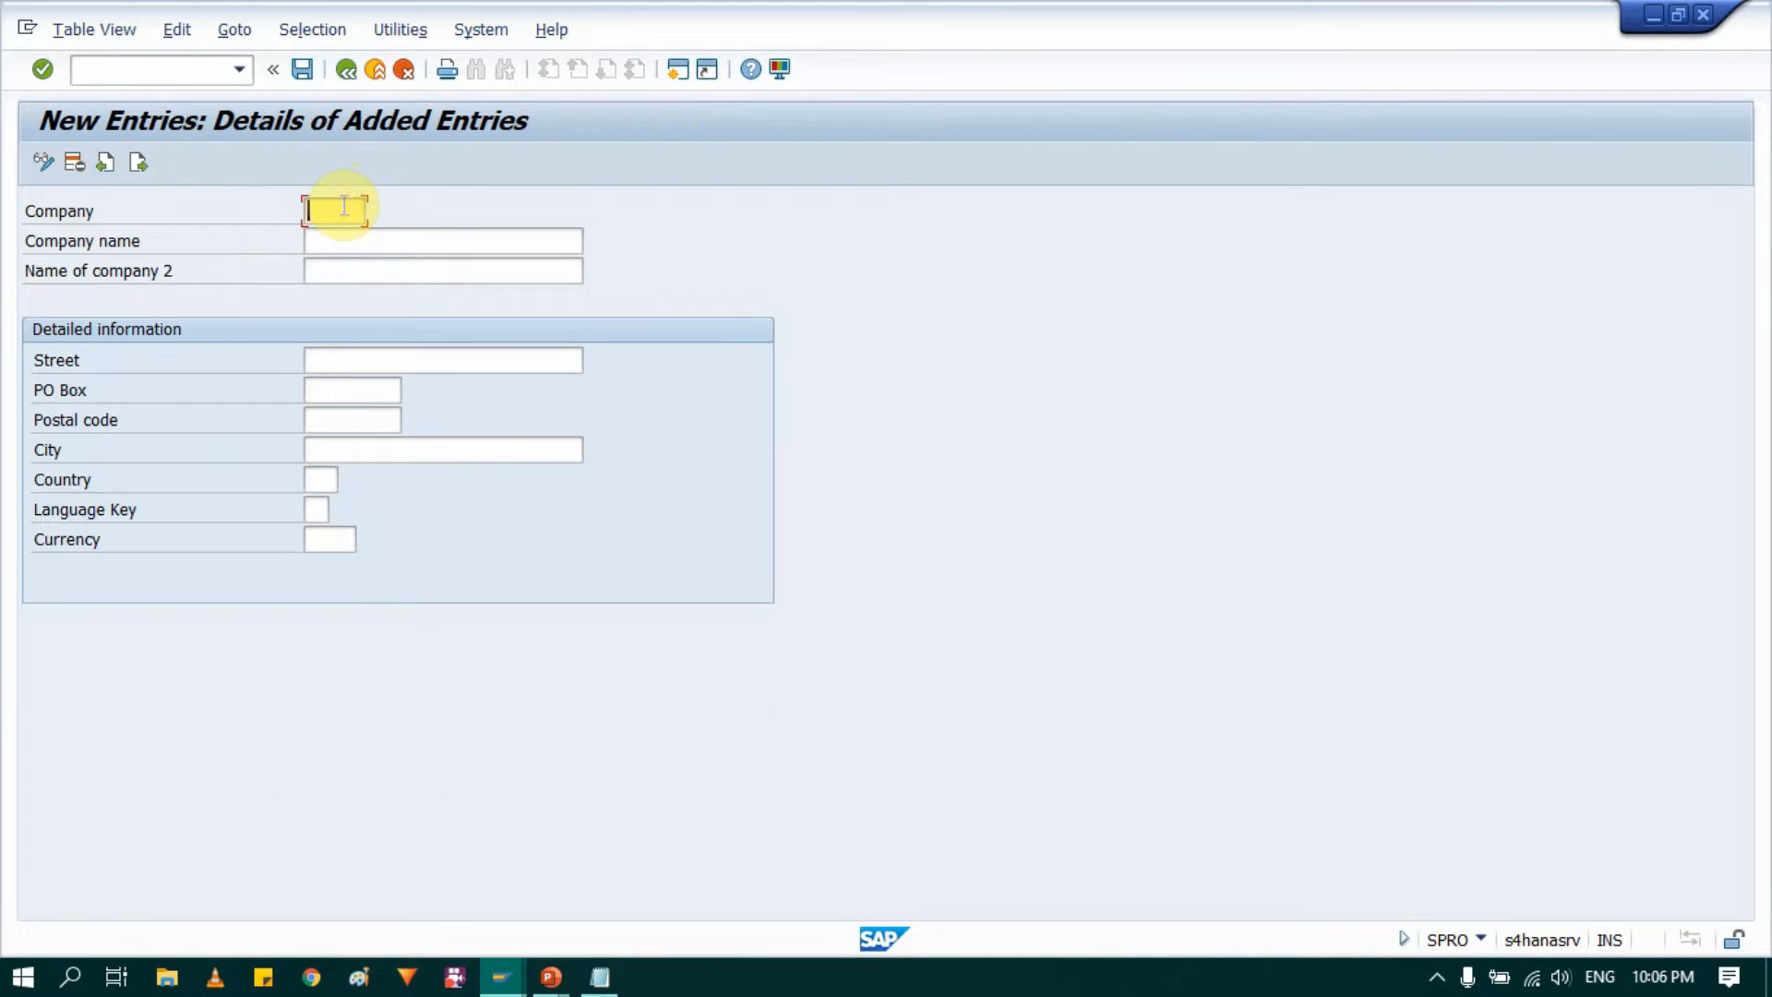
pyautogui.write('0004')
pyautogui.press('Tab')
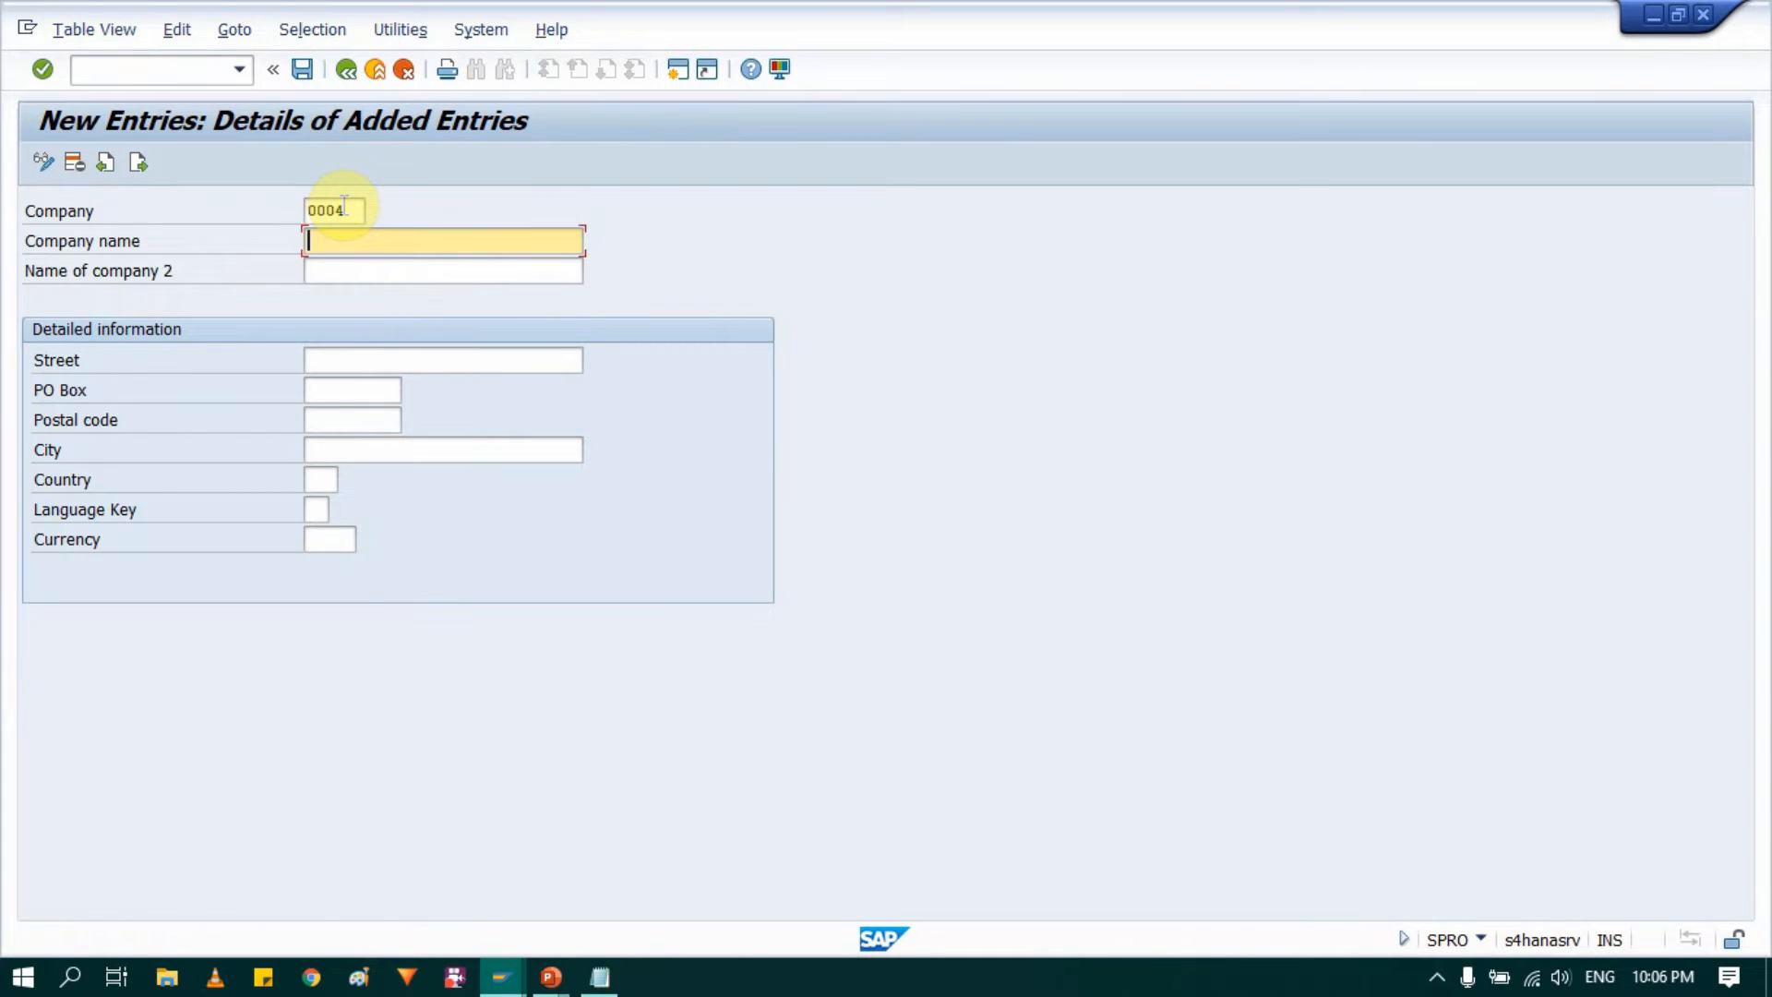
pyautogui.write('A')
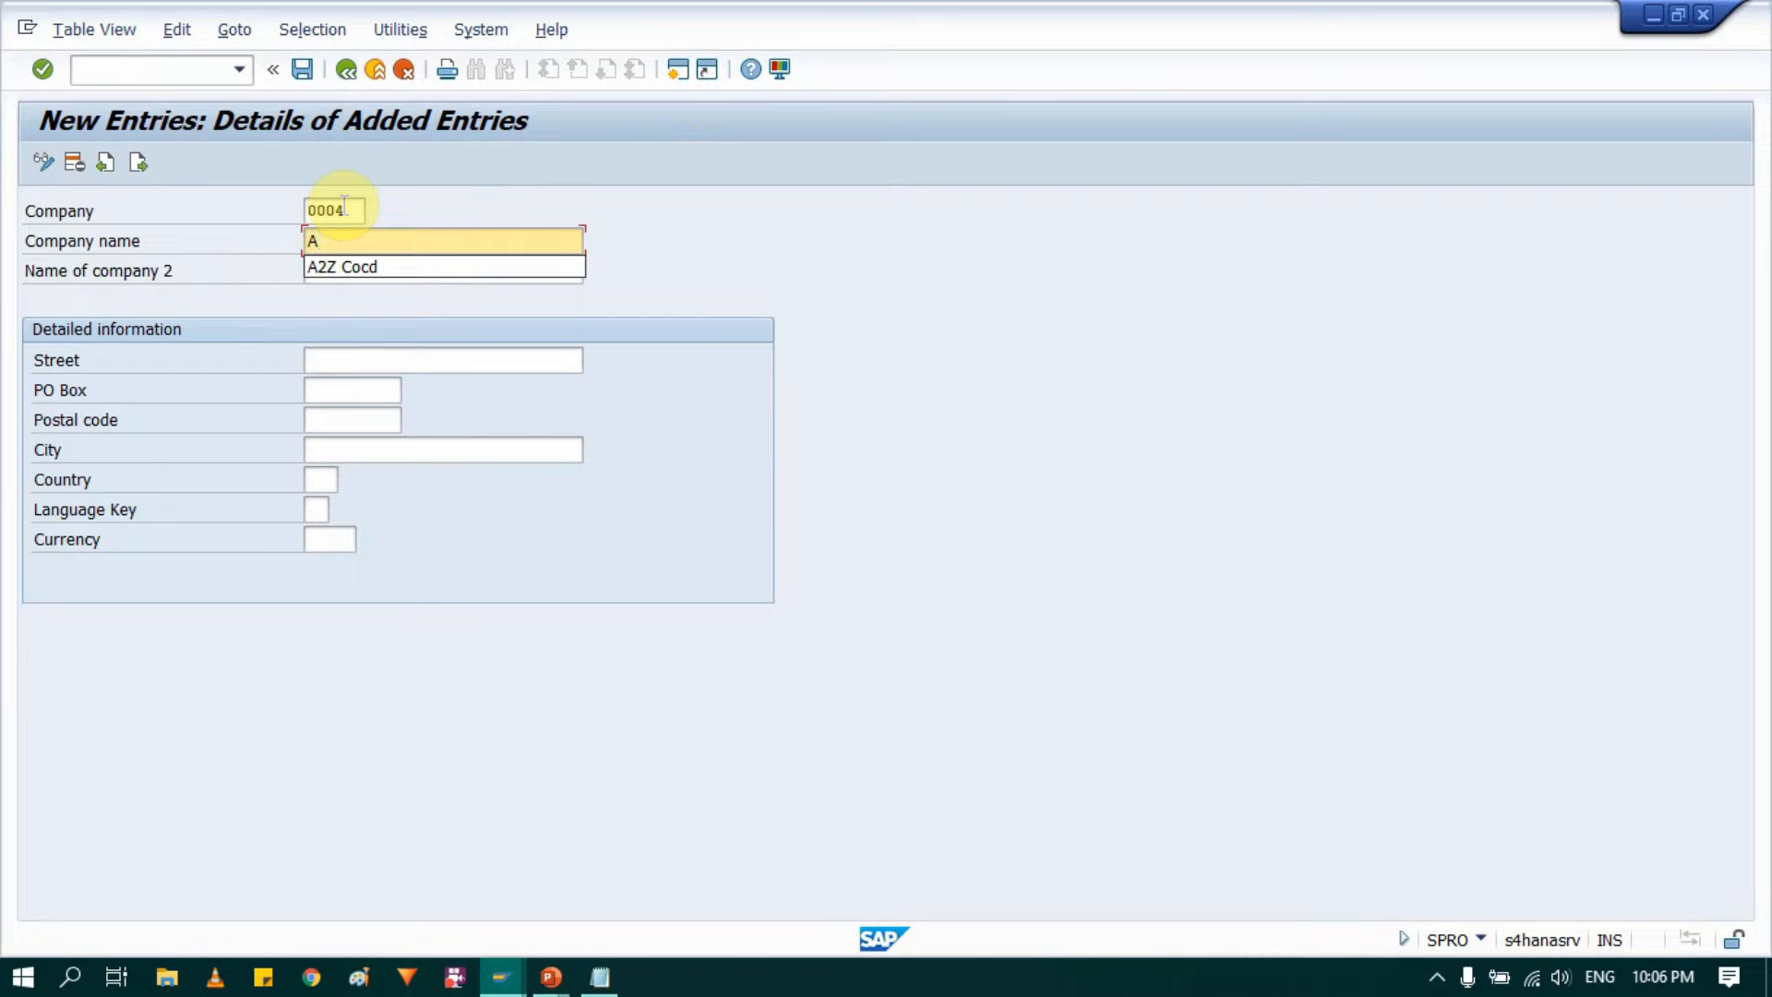
pyautogui.write('2Z Comp')
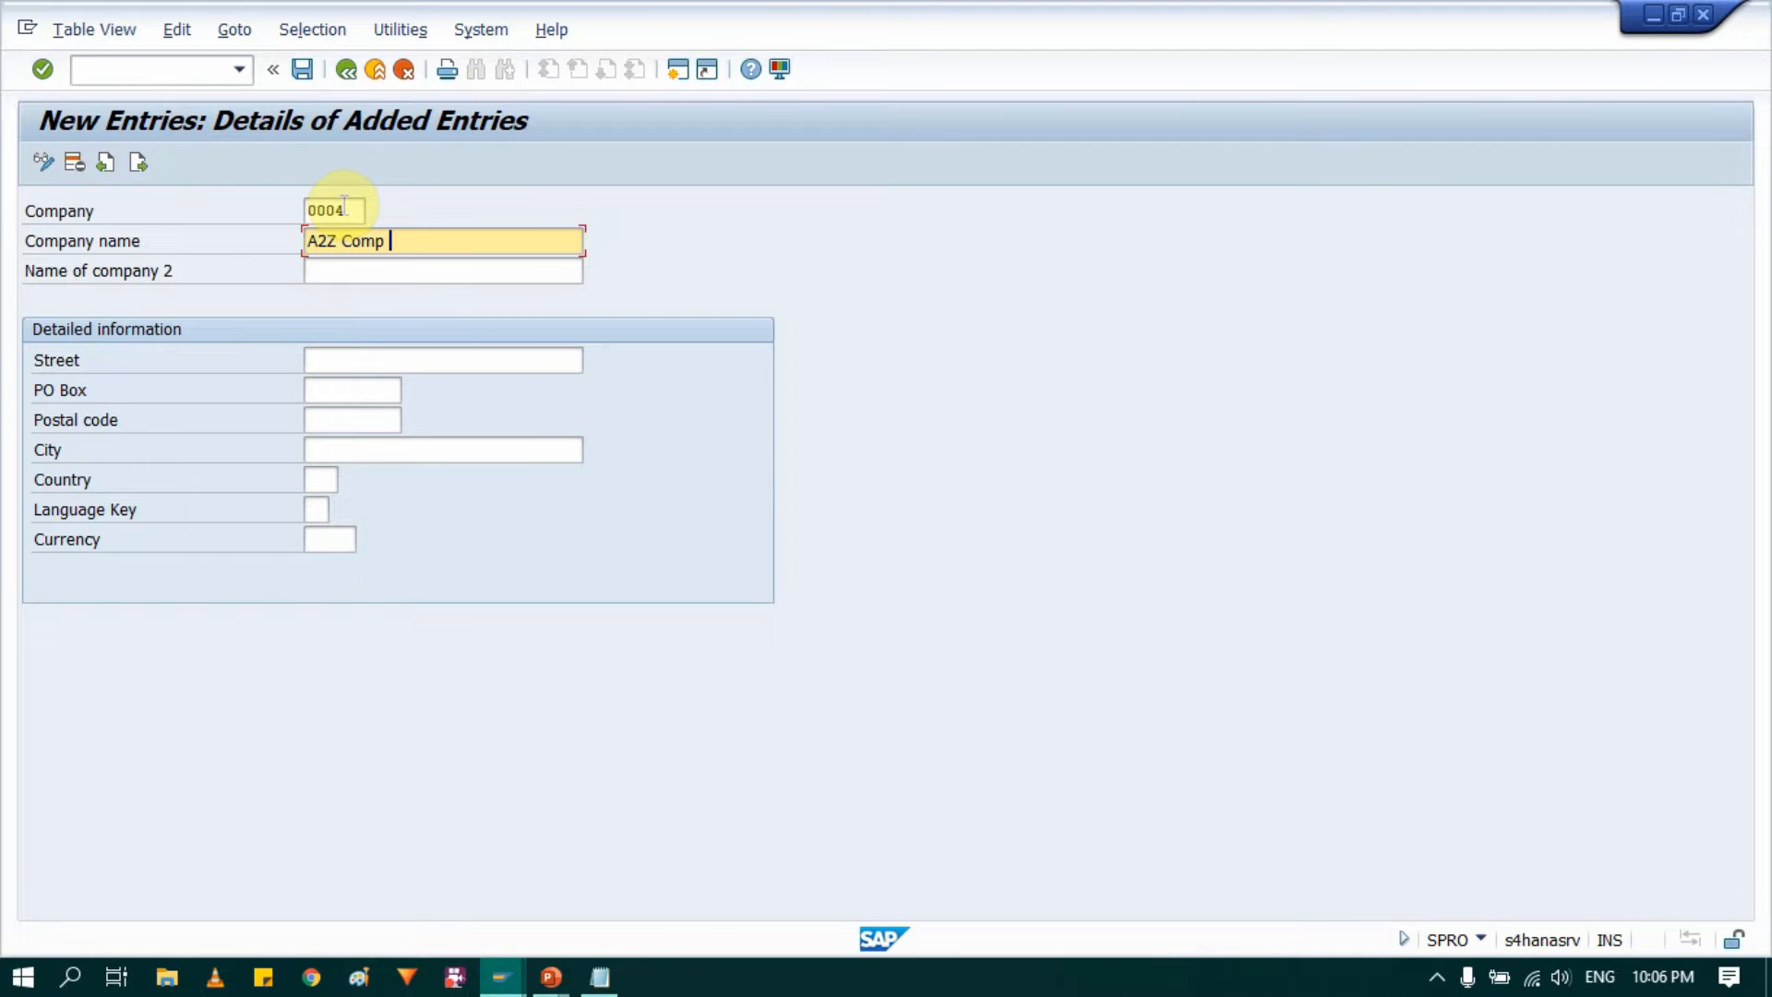
pyautogui.press('Tab')
pyautogui.write('A2Z Comp')
pyautogui.press('Tab')
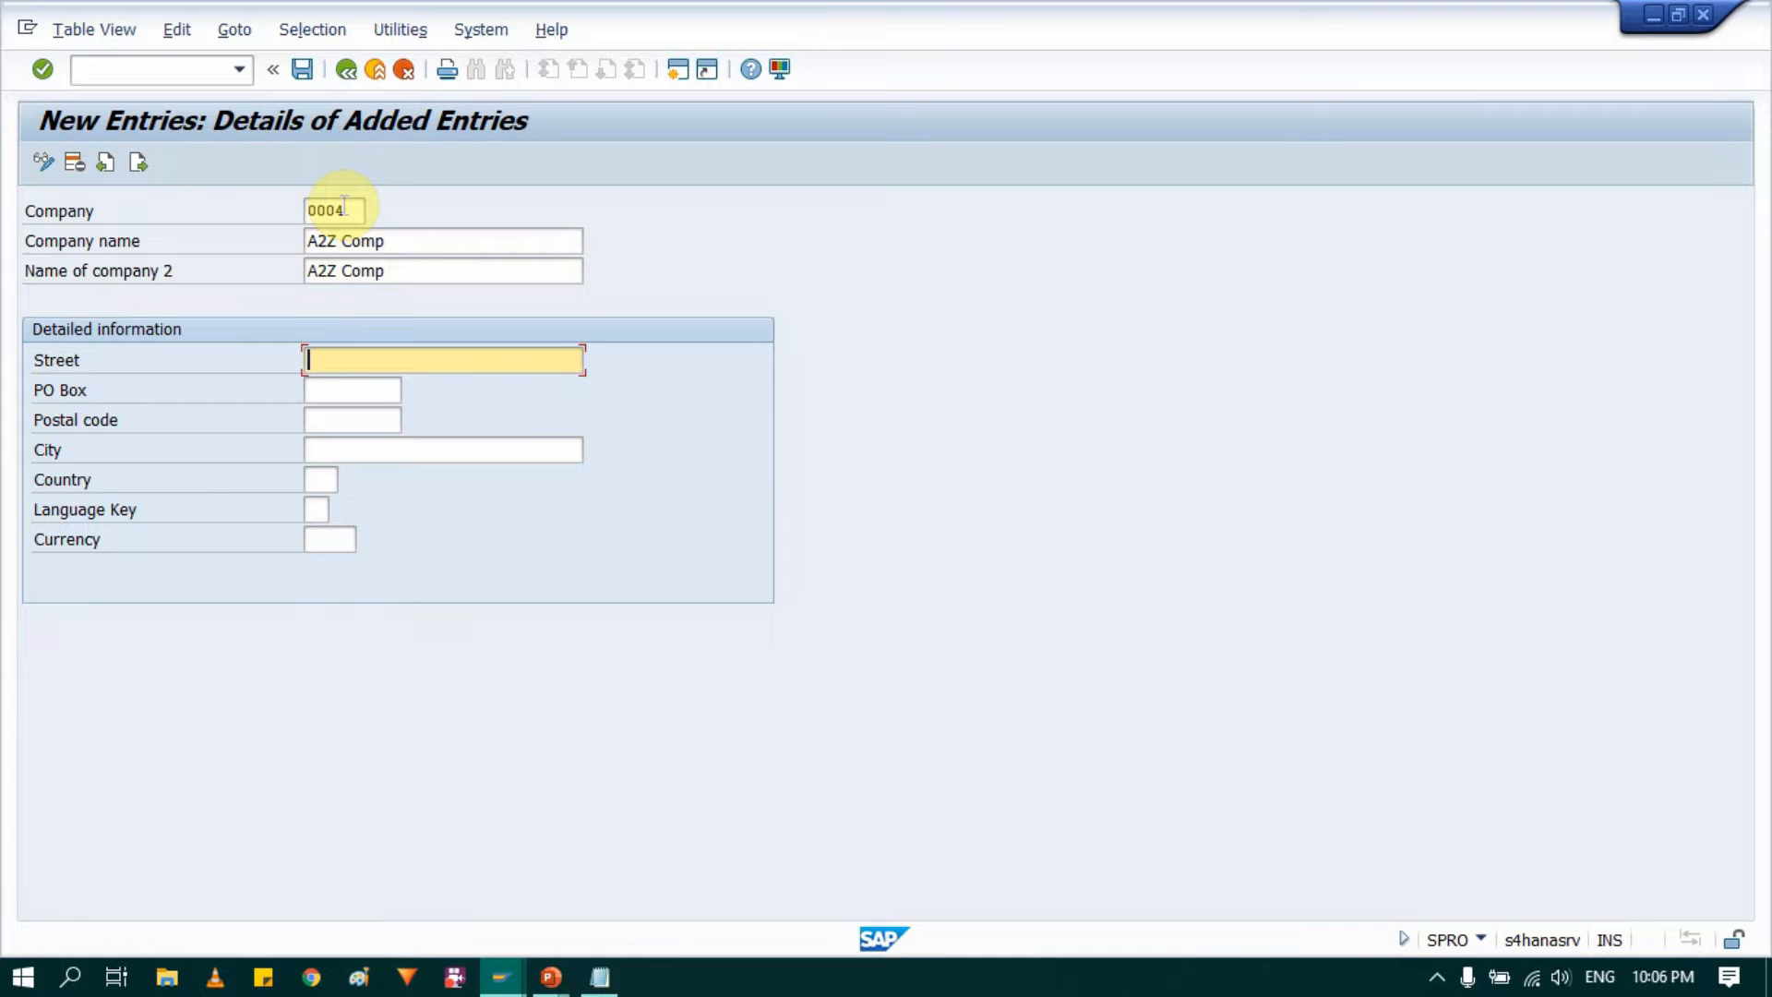
# Step: Fill in the company's street, PO box and postal code in the detailed information
pyautogui.write('P')
pyautogui.write('ra')
pyautogui.press('BackSpace')
pyautogui.press('BackSpace')
pyautogui.press('BackSpace')
pyautogui.write('Business Park')
pyautogui.press('Tab')
pyautogui.write('D15')
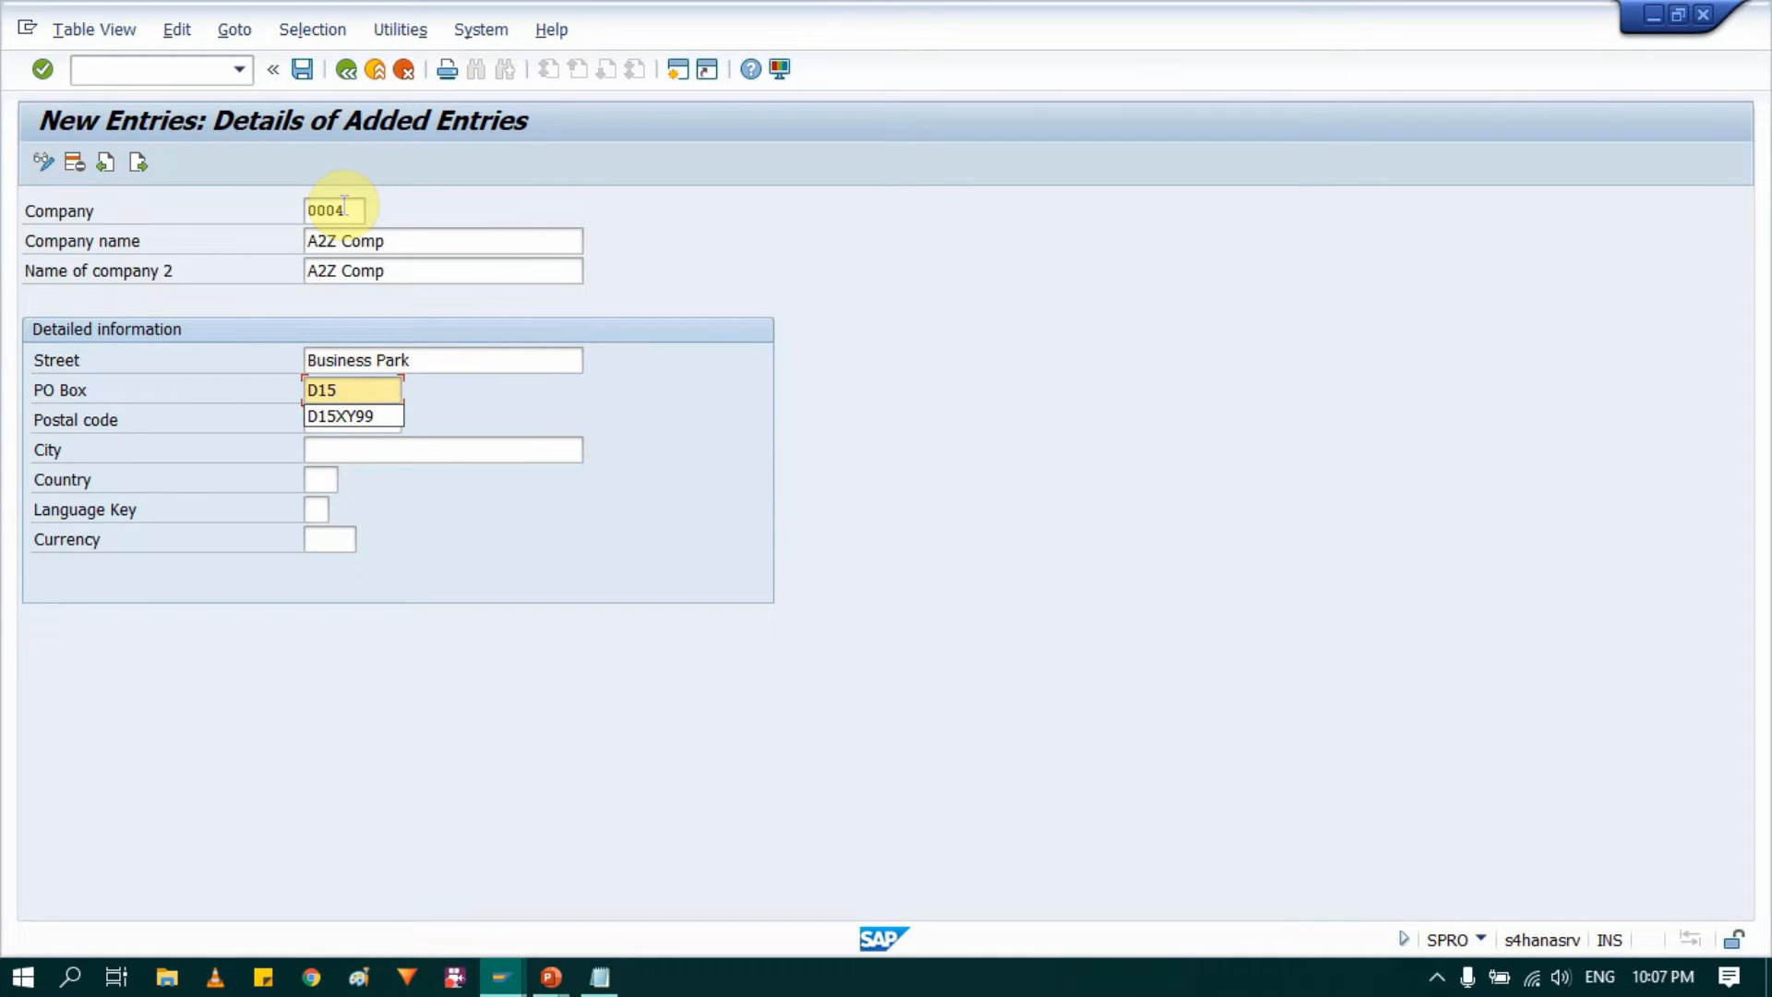
pyautogui.press('Down')
pyautogui.press('Return')
pyautogui.press('Tab')
pyautogui.press('Down')
pyautogui.press('Return')
pyautogui.press('Tab')
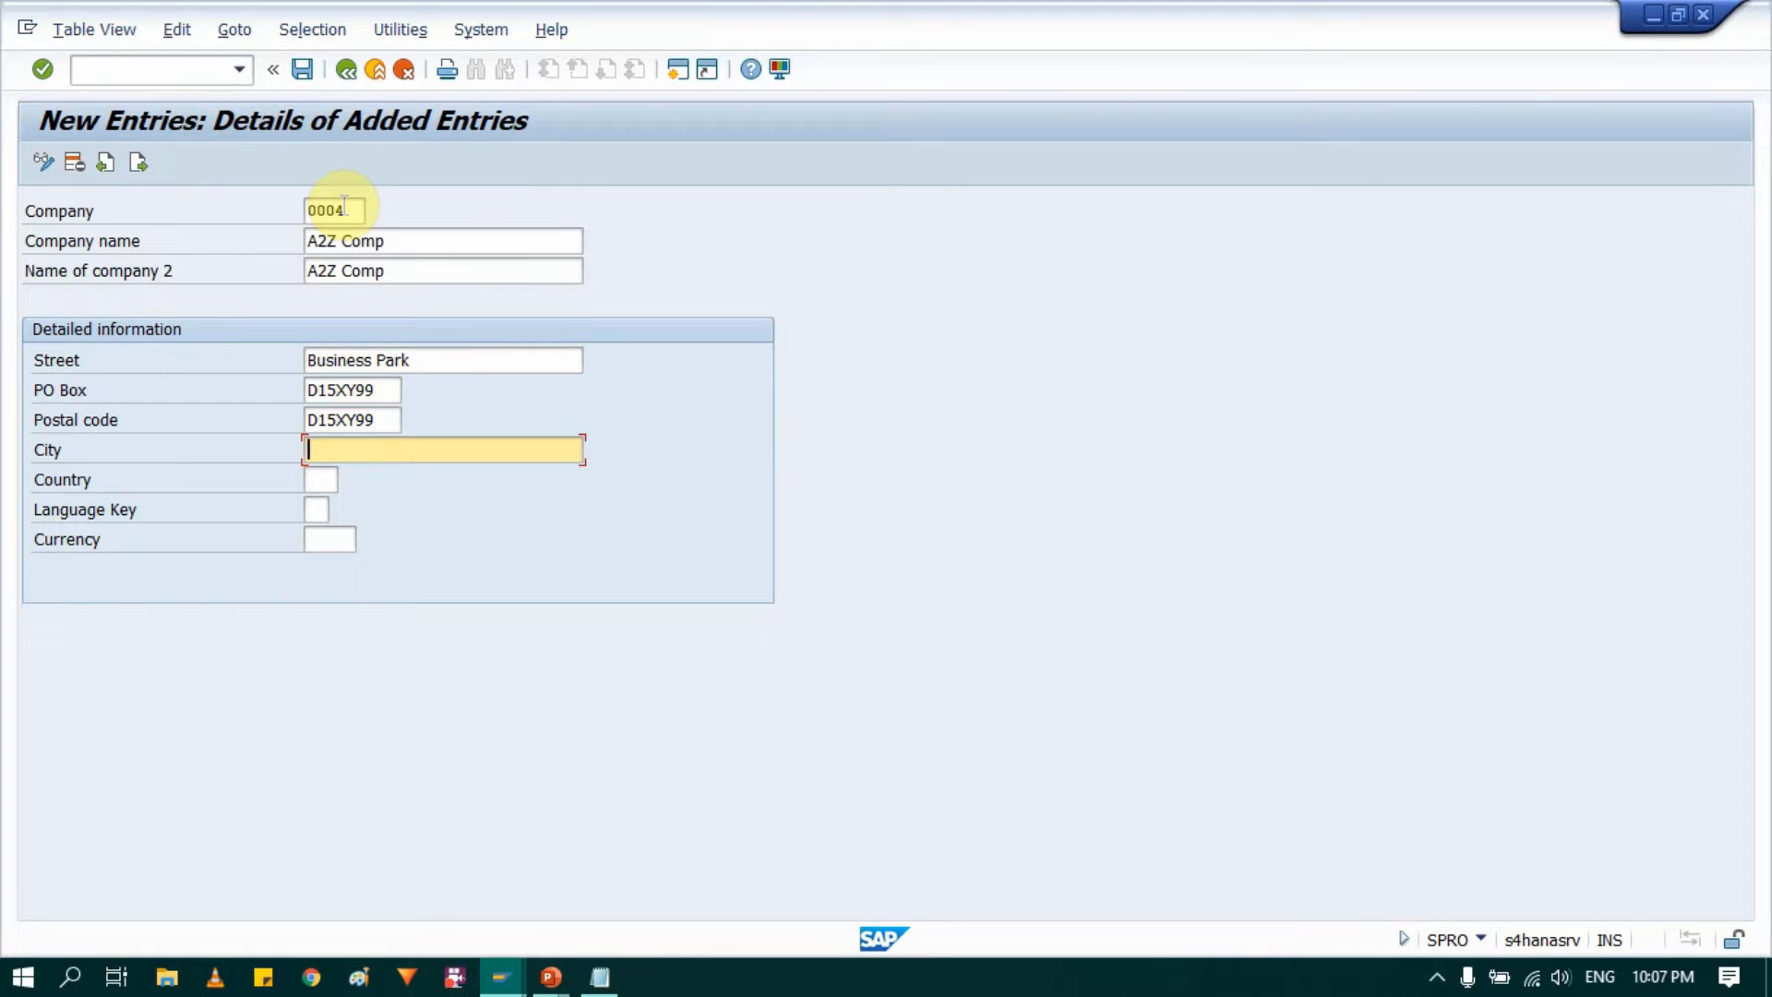
# Step: Set the company's city to Dublin, country to IE, language key to EN and currency to EUR
pyautogui.press('Down')
pyautogui.press('Return')
pyautogui.press('Tab')
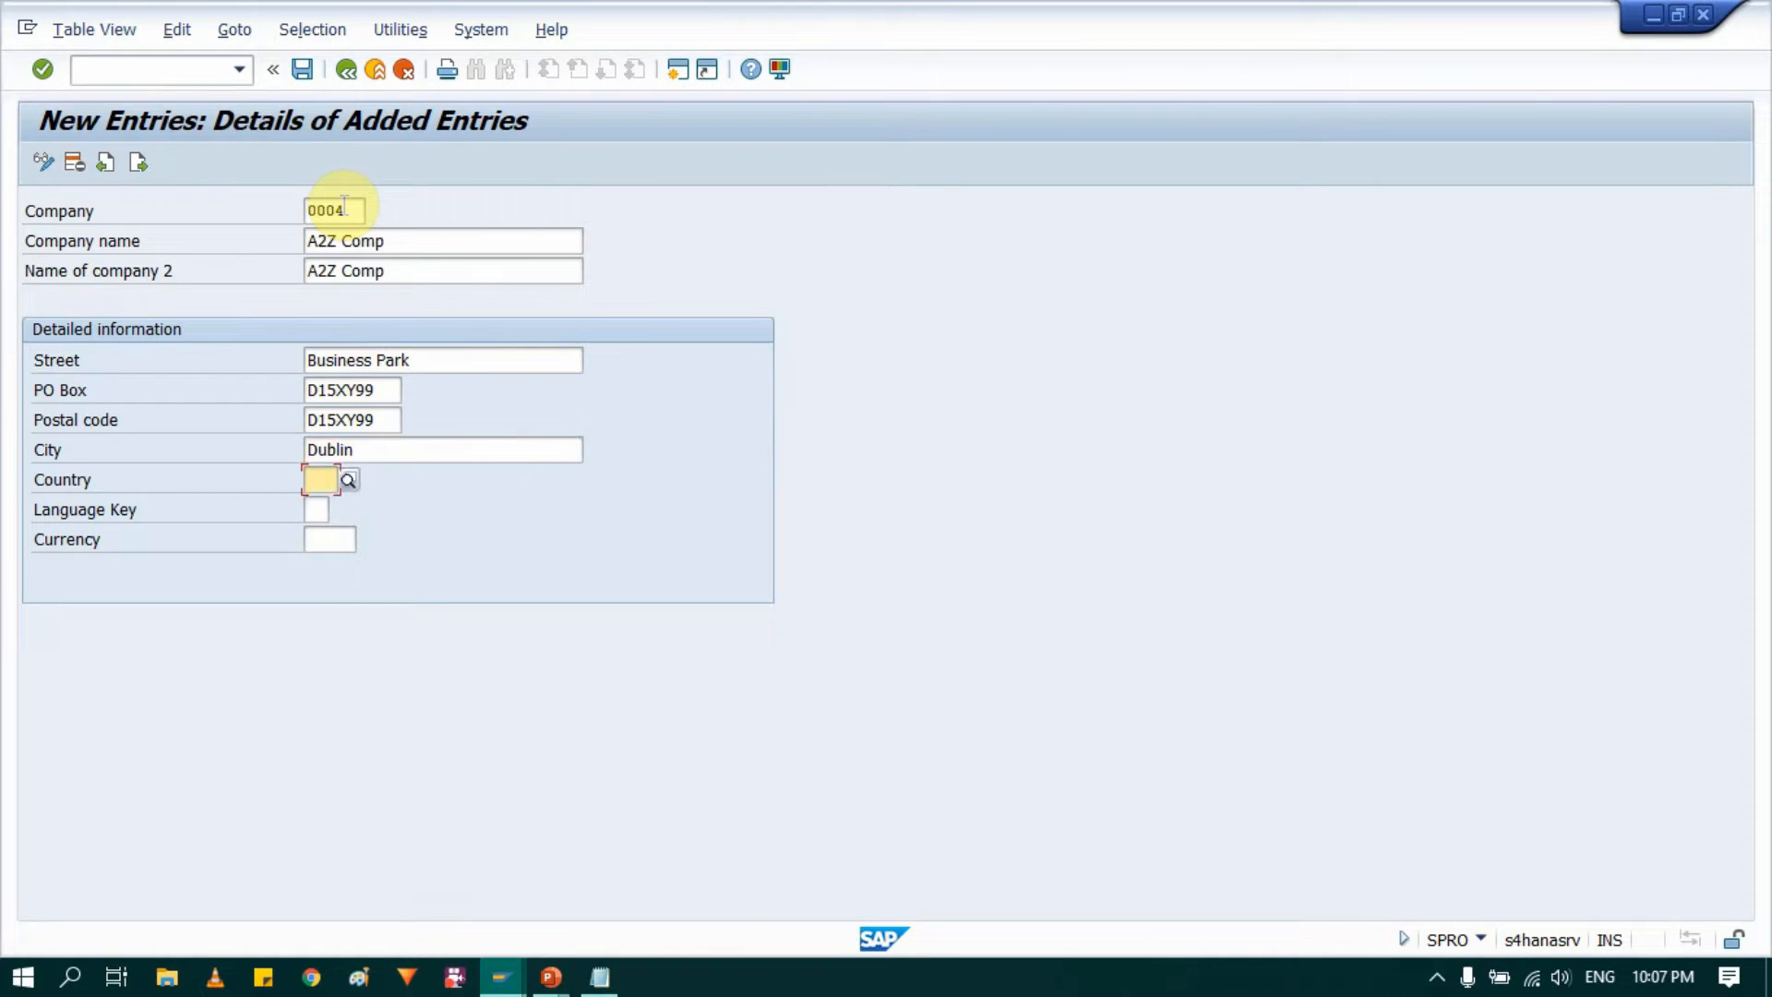
pyautogui.press('Down')
pyautogui.press('Return')
pyautogui.press('Tab')
pyautogui.press('Down')
pyautogui.press('Return')
pyautogui.press('Tab')
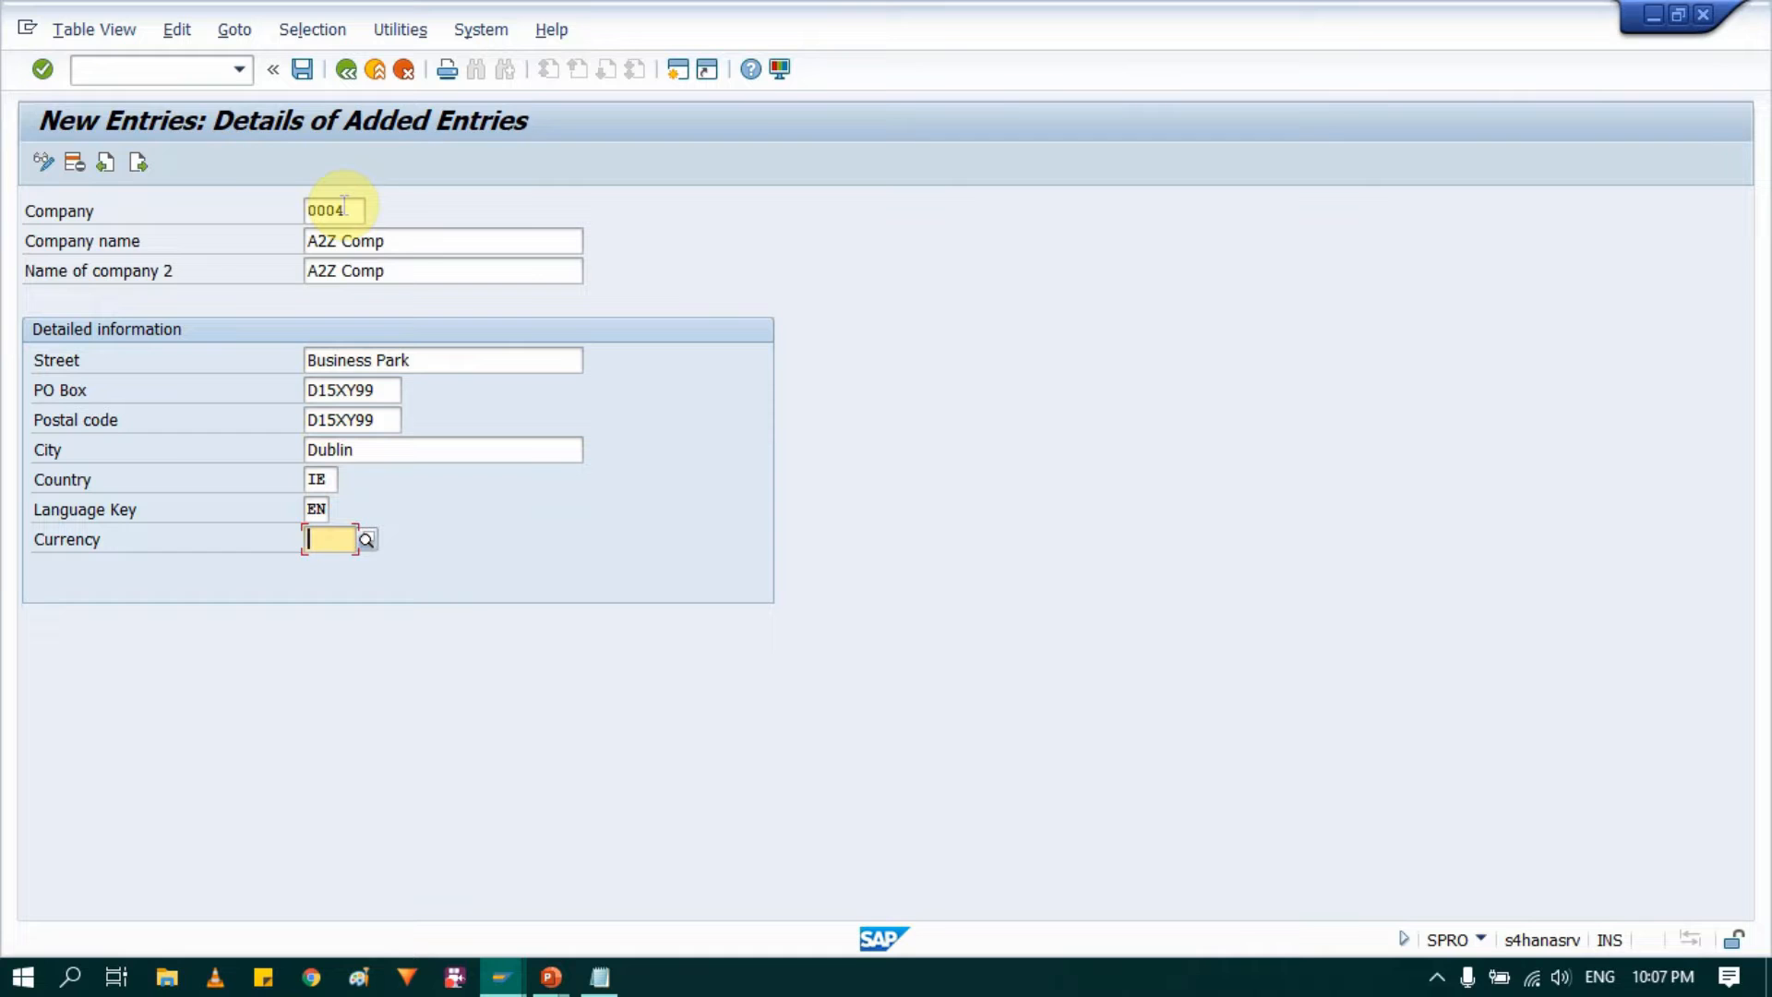
pyautogui.write('EUR')
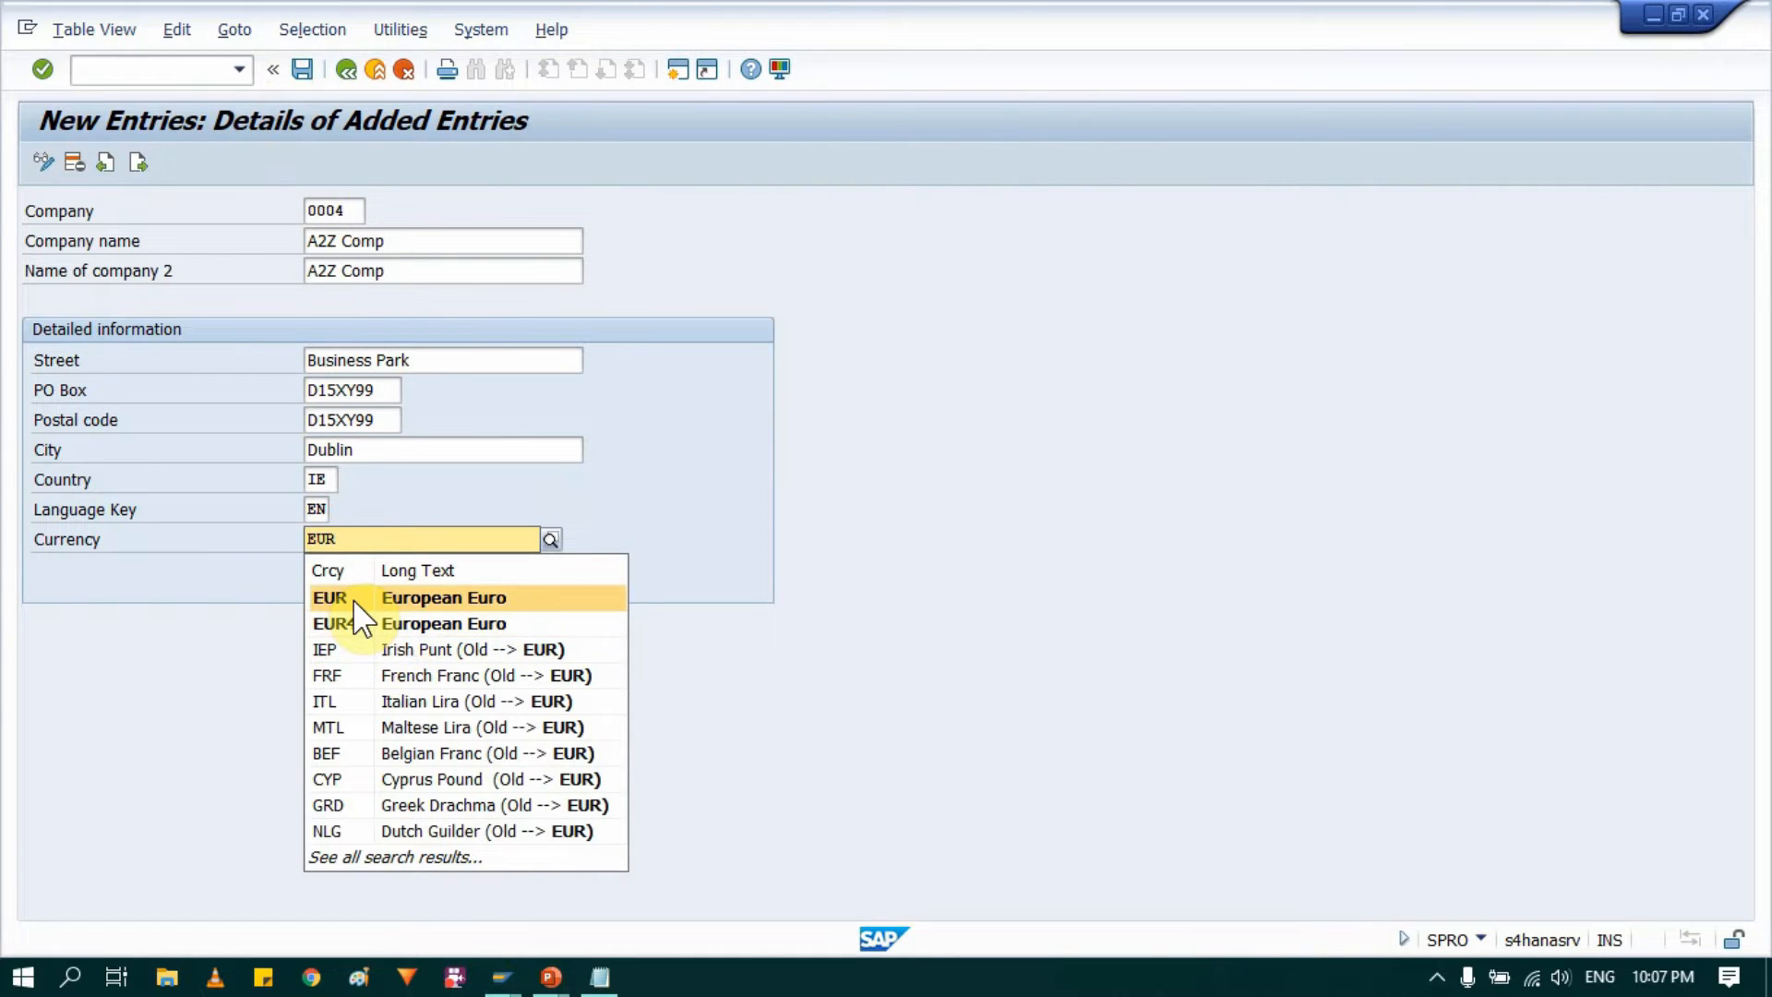
pyautogui.click(351, 598)
# Step: Save the new company, confirming the customizing request, and return to the IMG structure
pyautogui.click(301, 69)
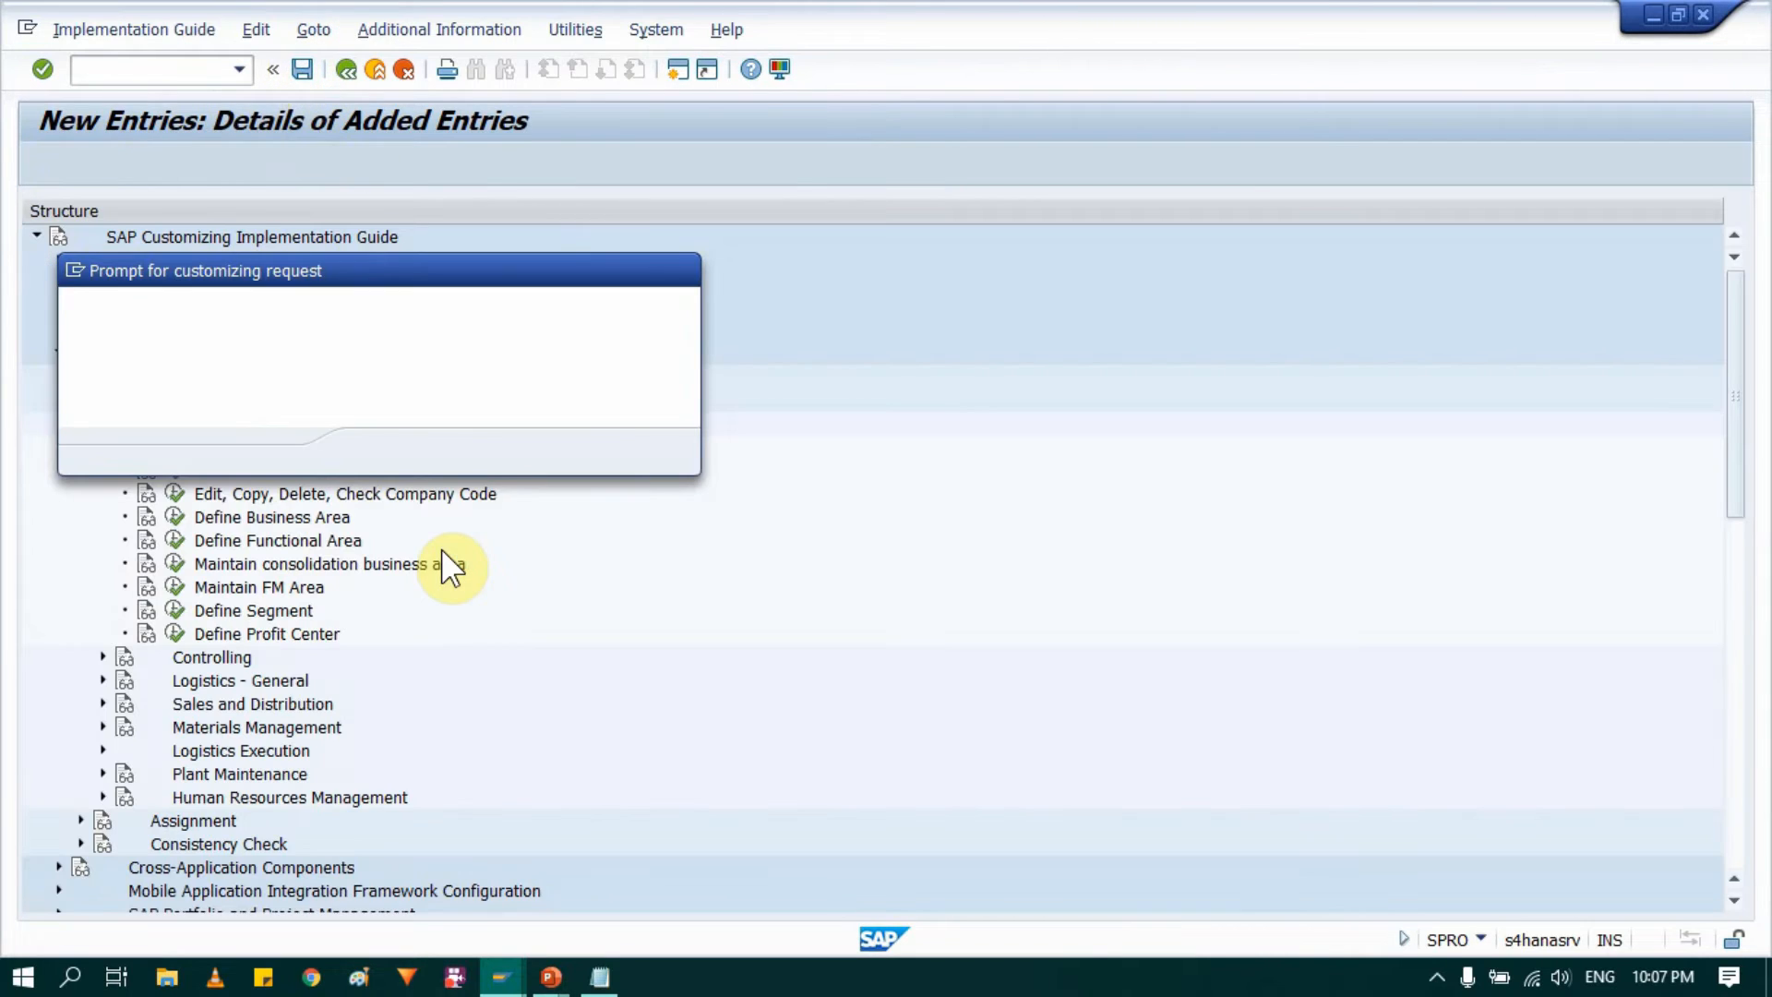
pyautogui.click(378, 450)
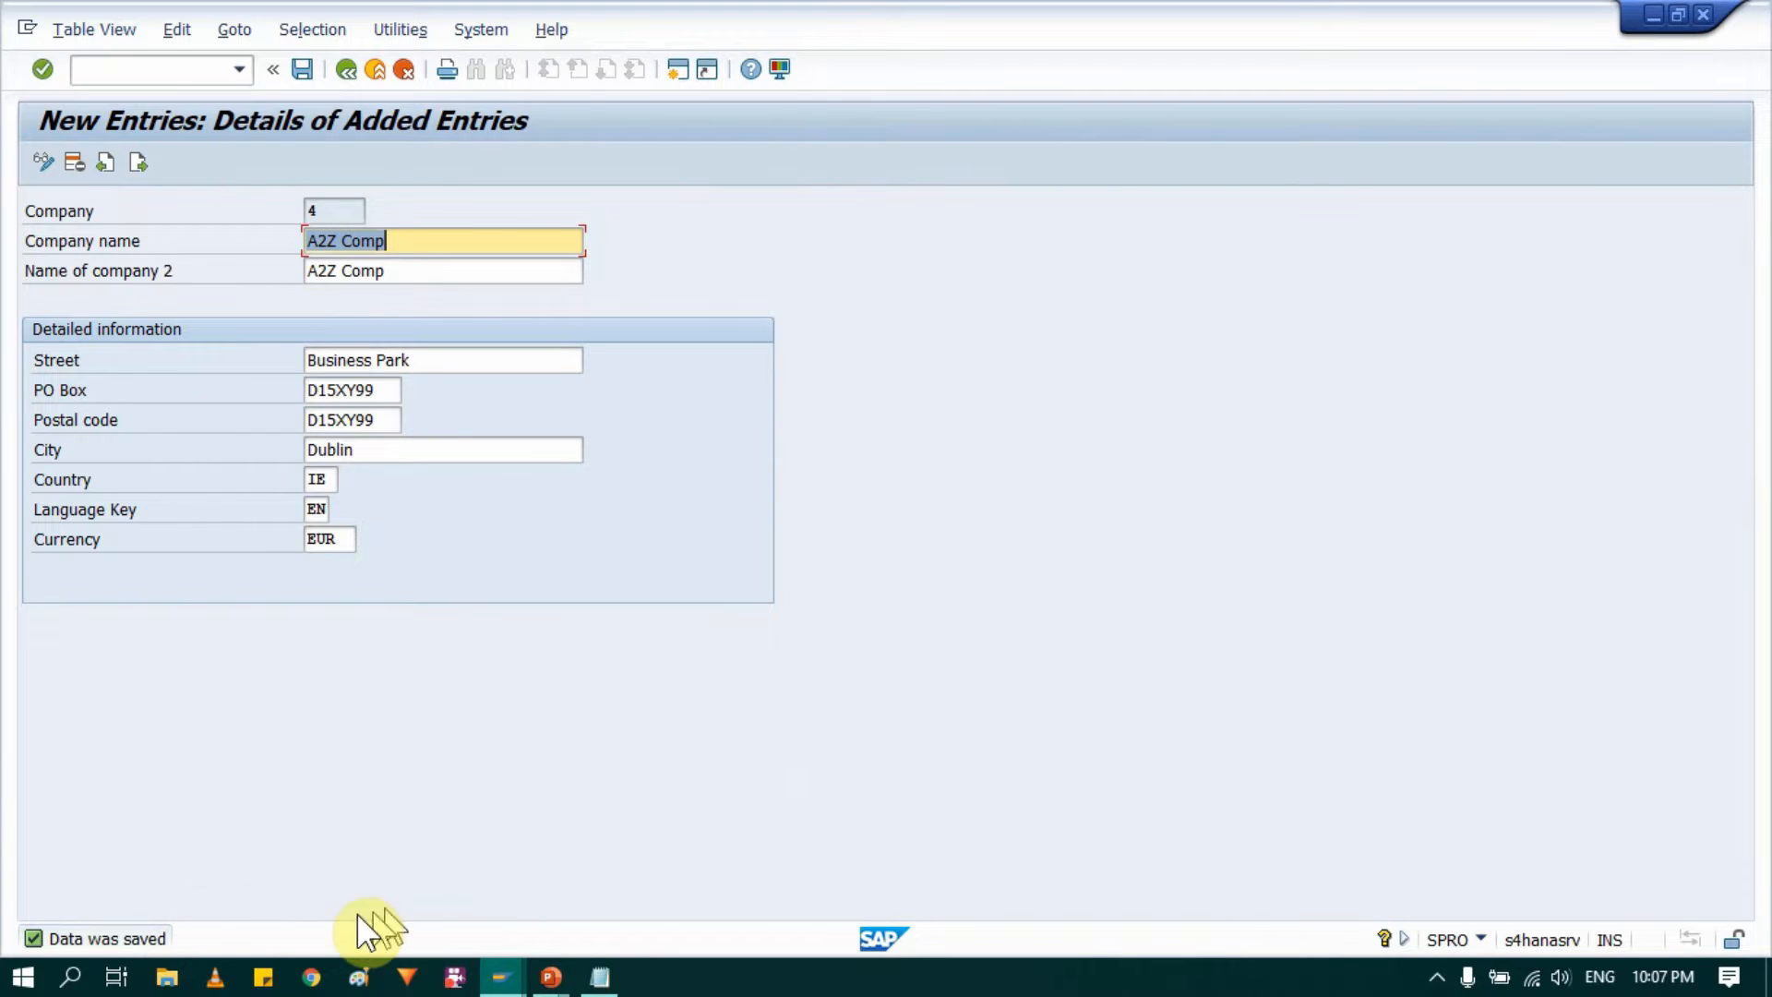
pyautogui.click(332, 211)
pyautogui.click(349, 69)
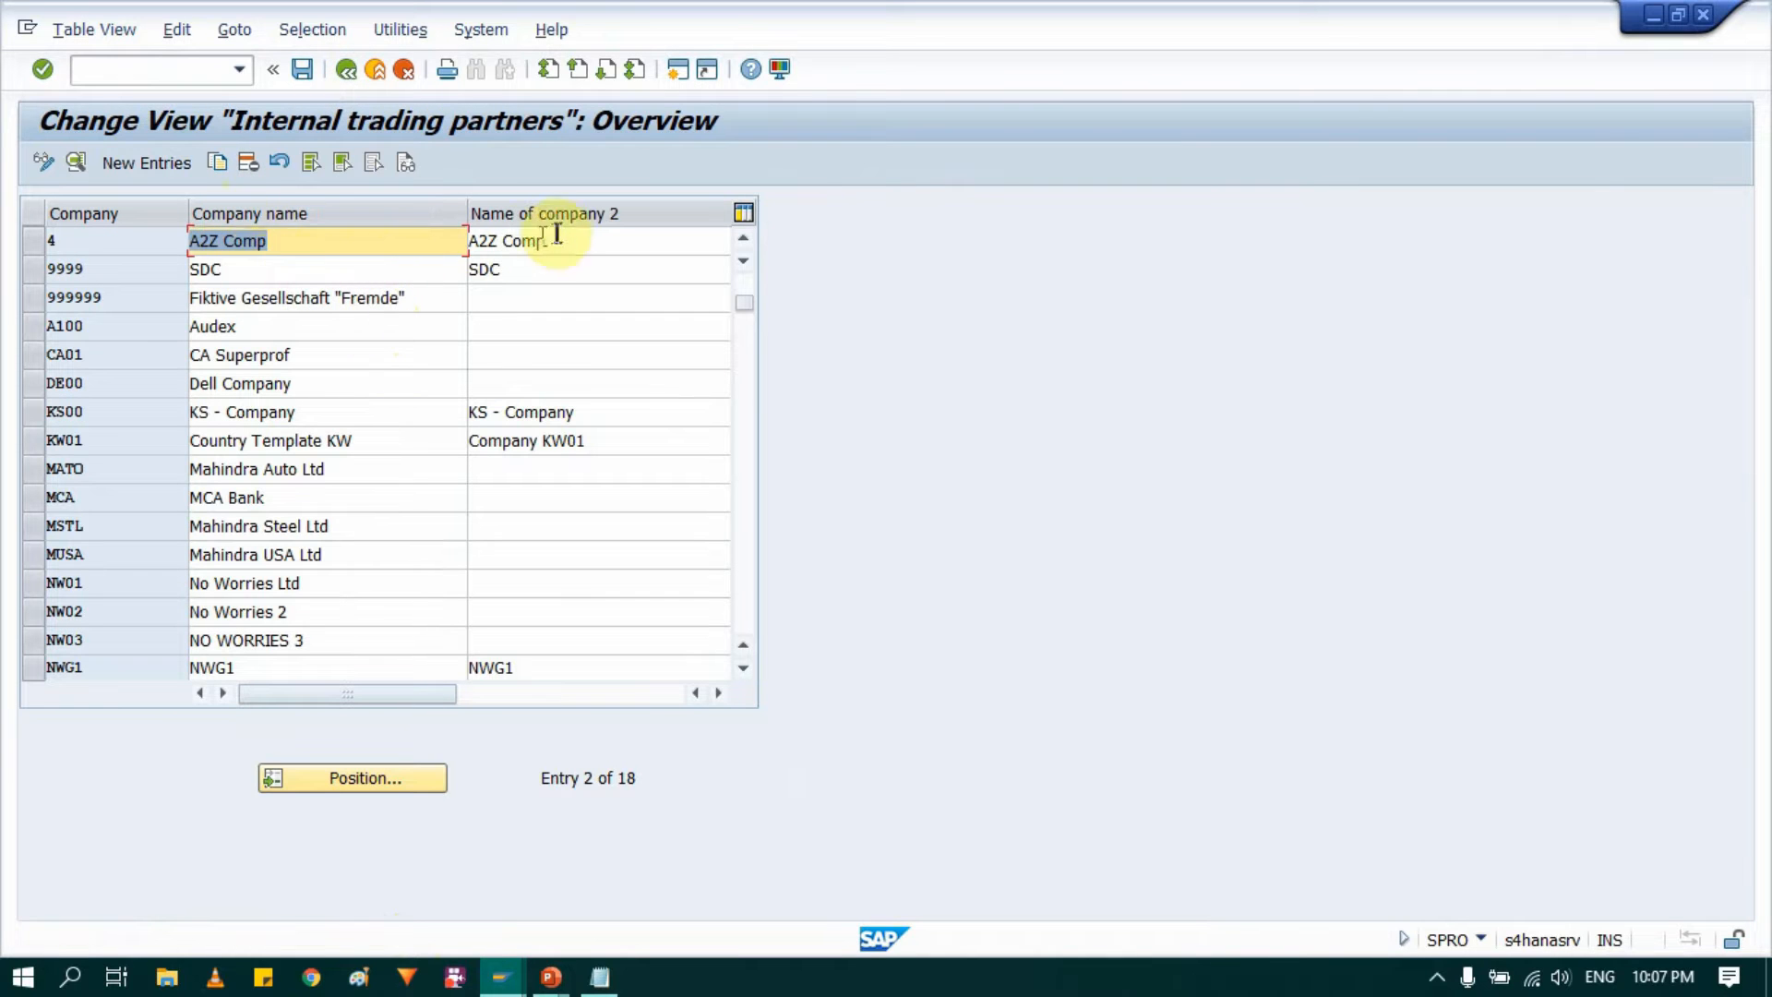
pyautogui.click(344, 71)
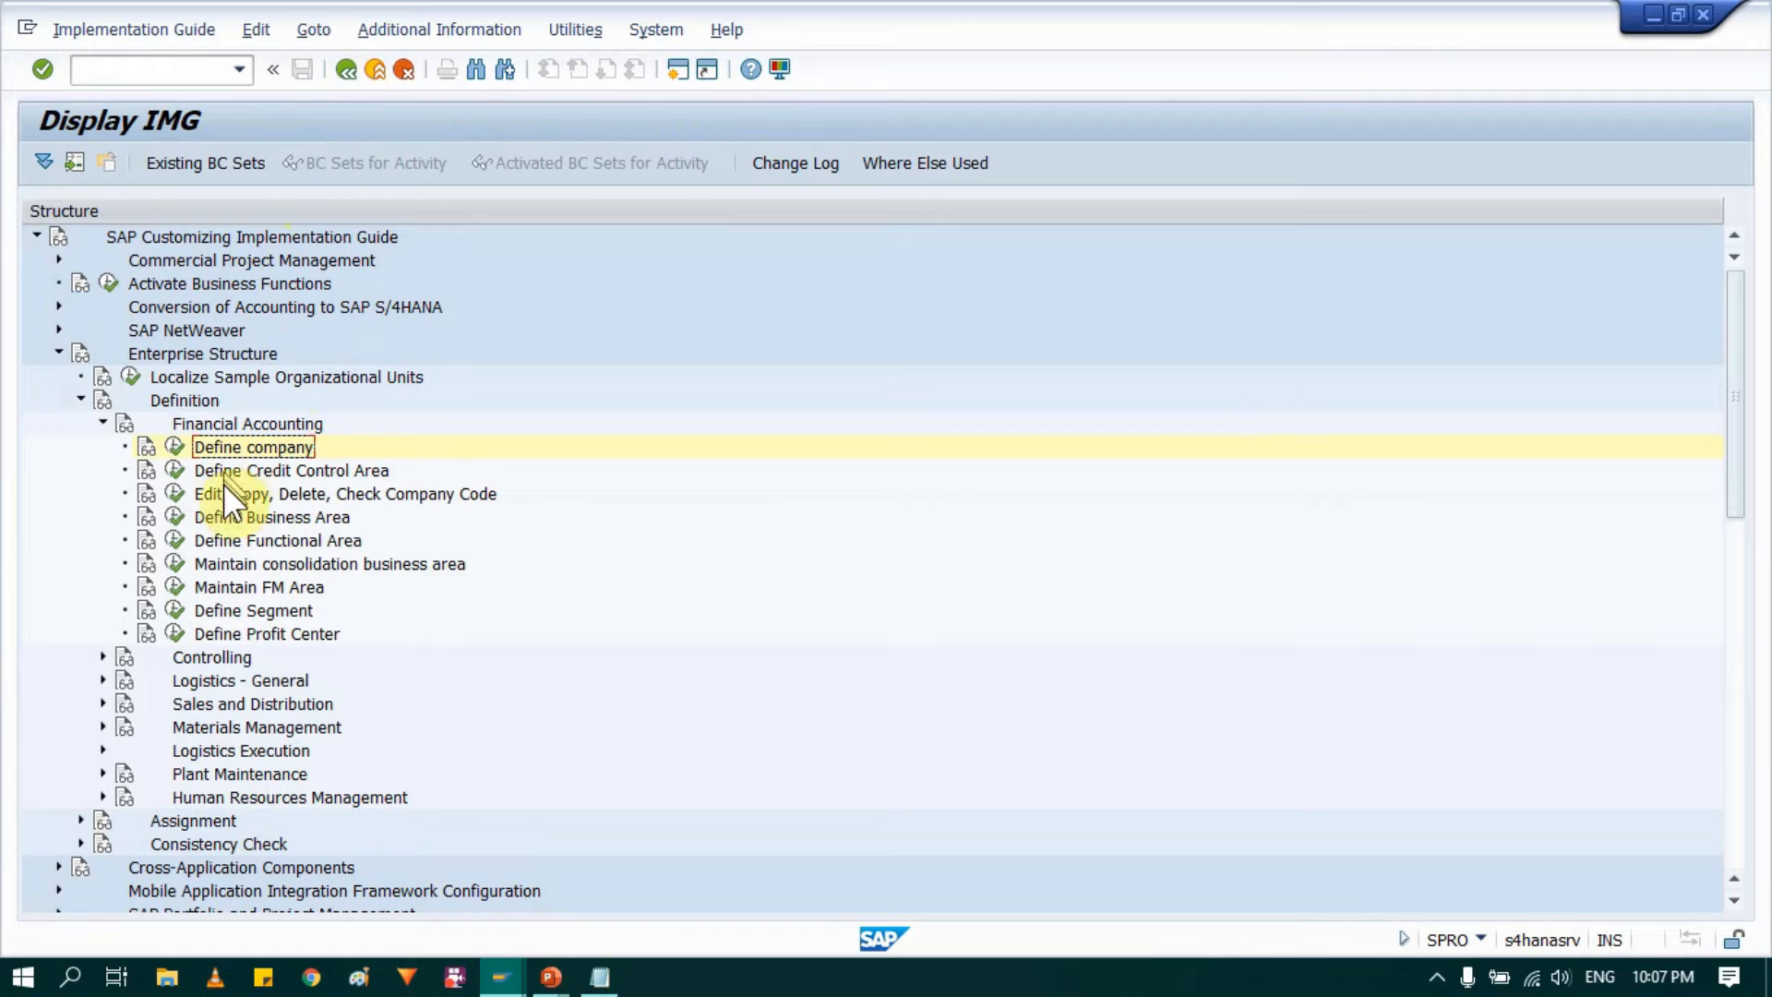
# Step: Open the "Copy, delete, check company code" activity under Edit, Copy, Delete, Check Company Code
pyautogui.click(240, 496)
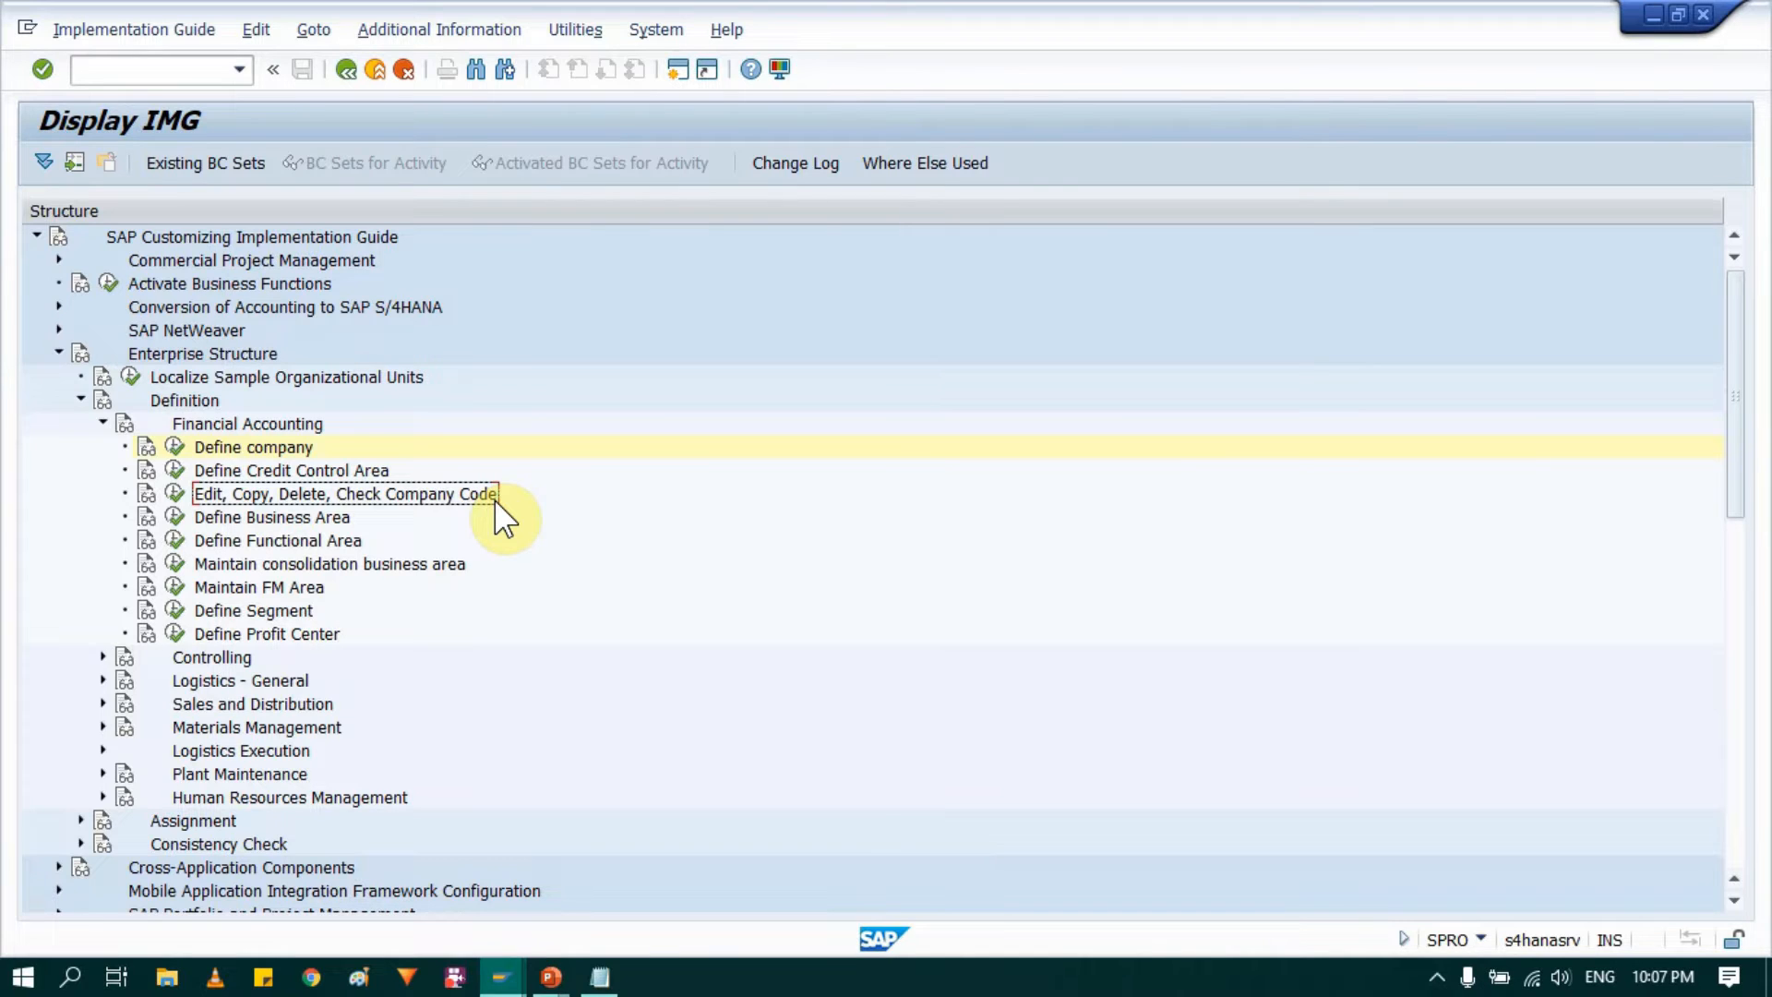
pyautogui.click(171, 492)
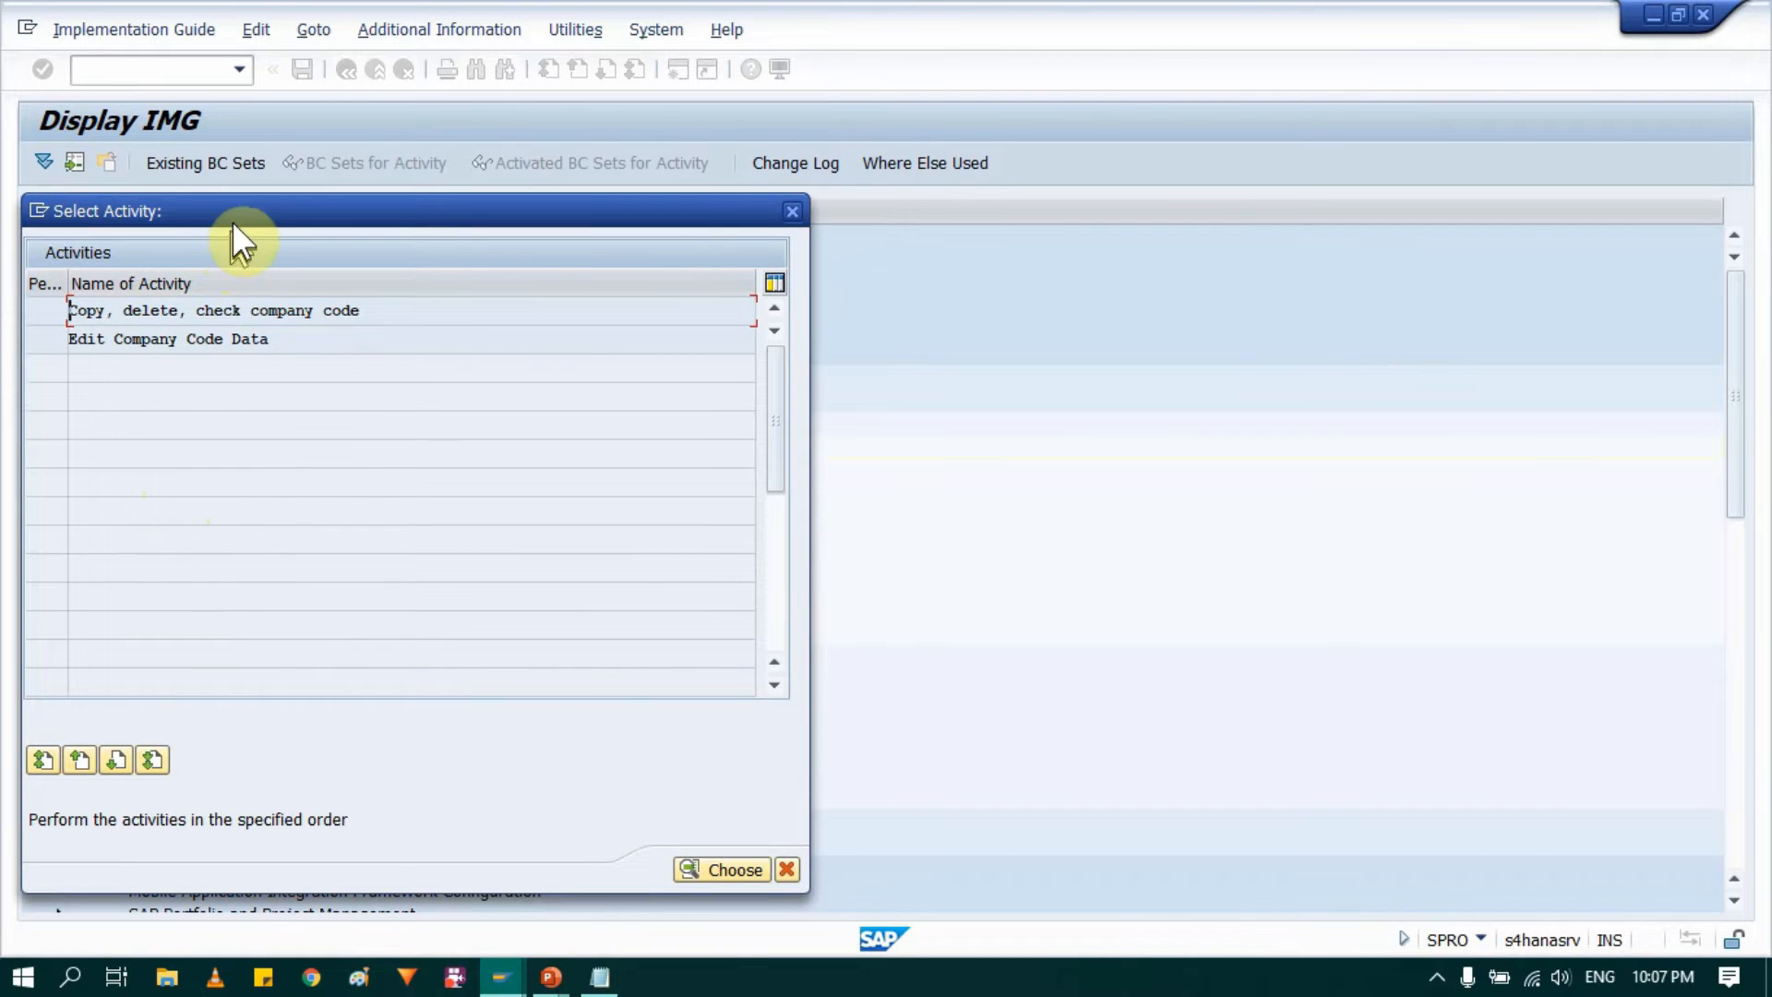
pyautogui.moveTo(234, 218); pyautogui.dragTo(790, 210)
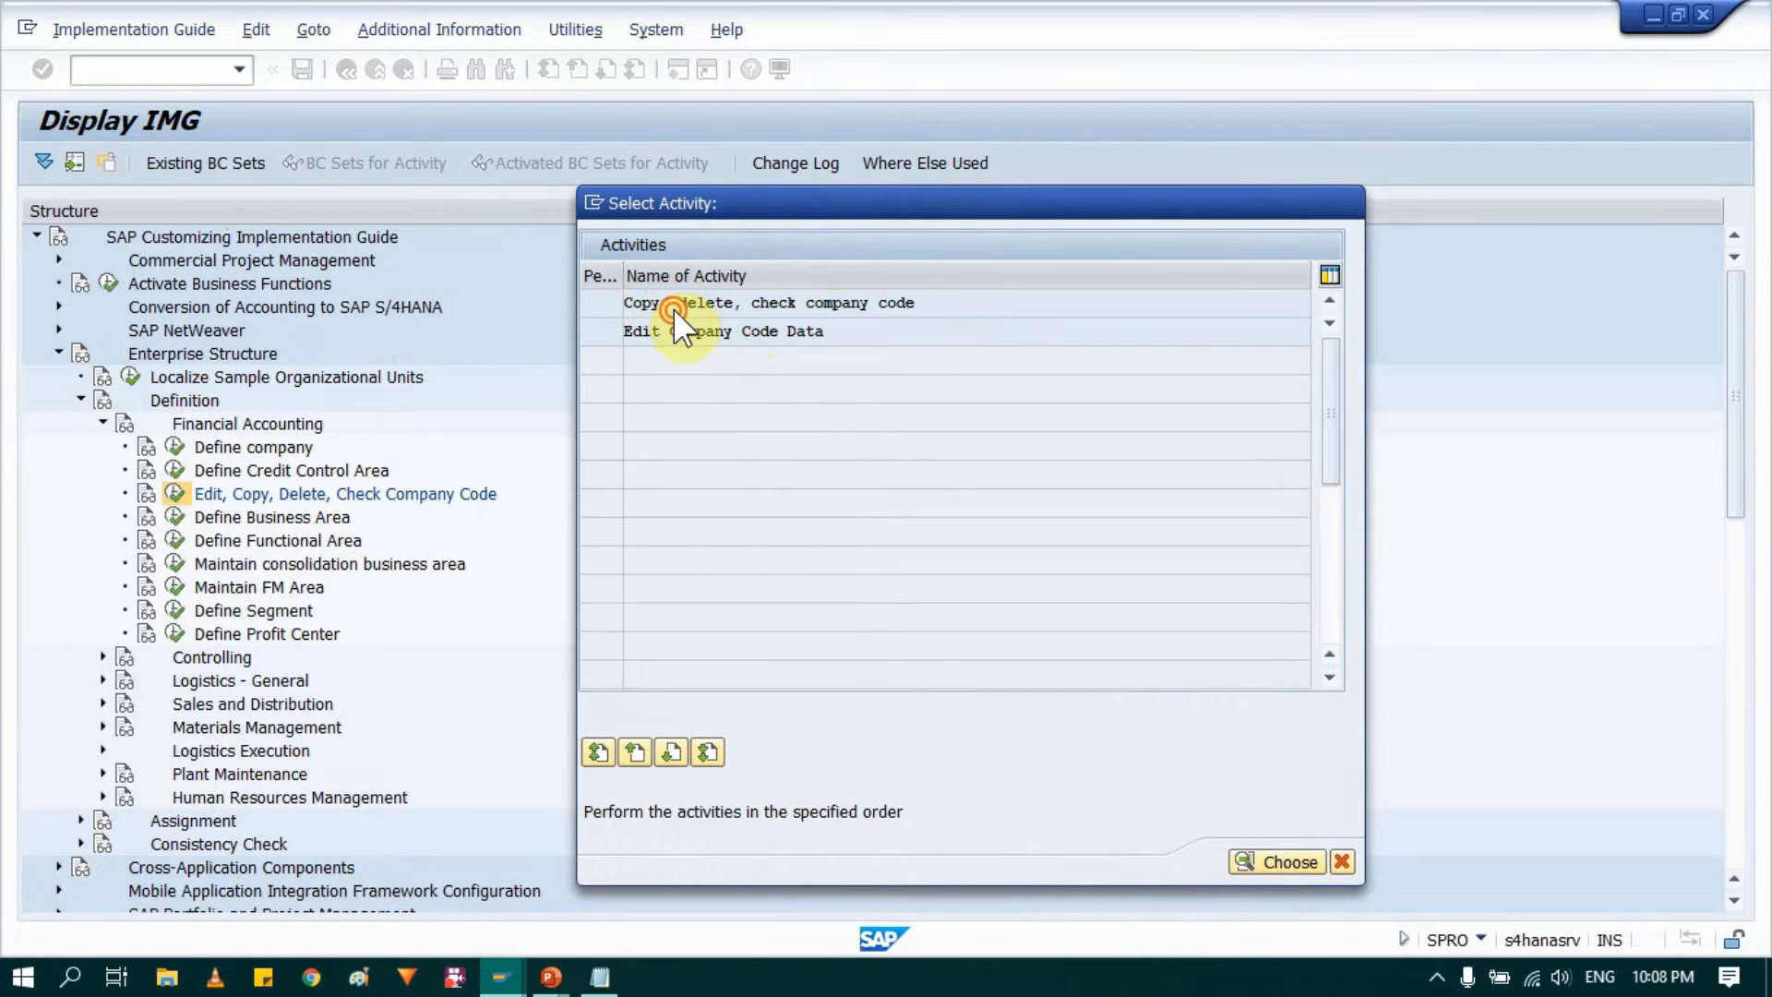
pyautogui.doubleClick(673, 308)
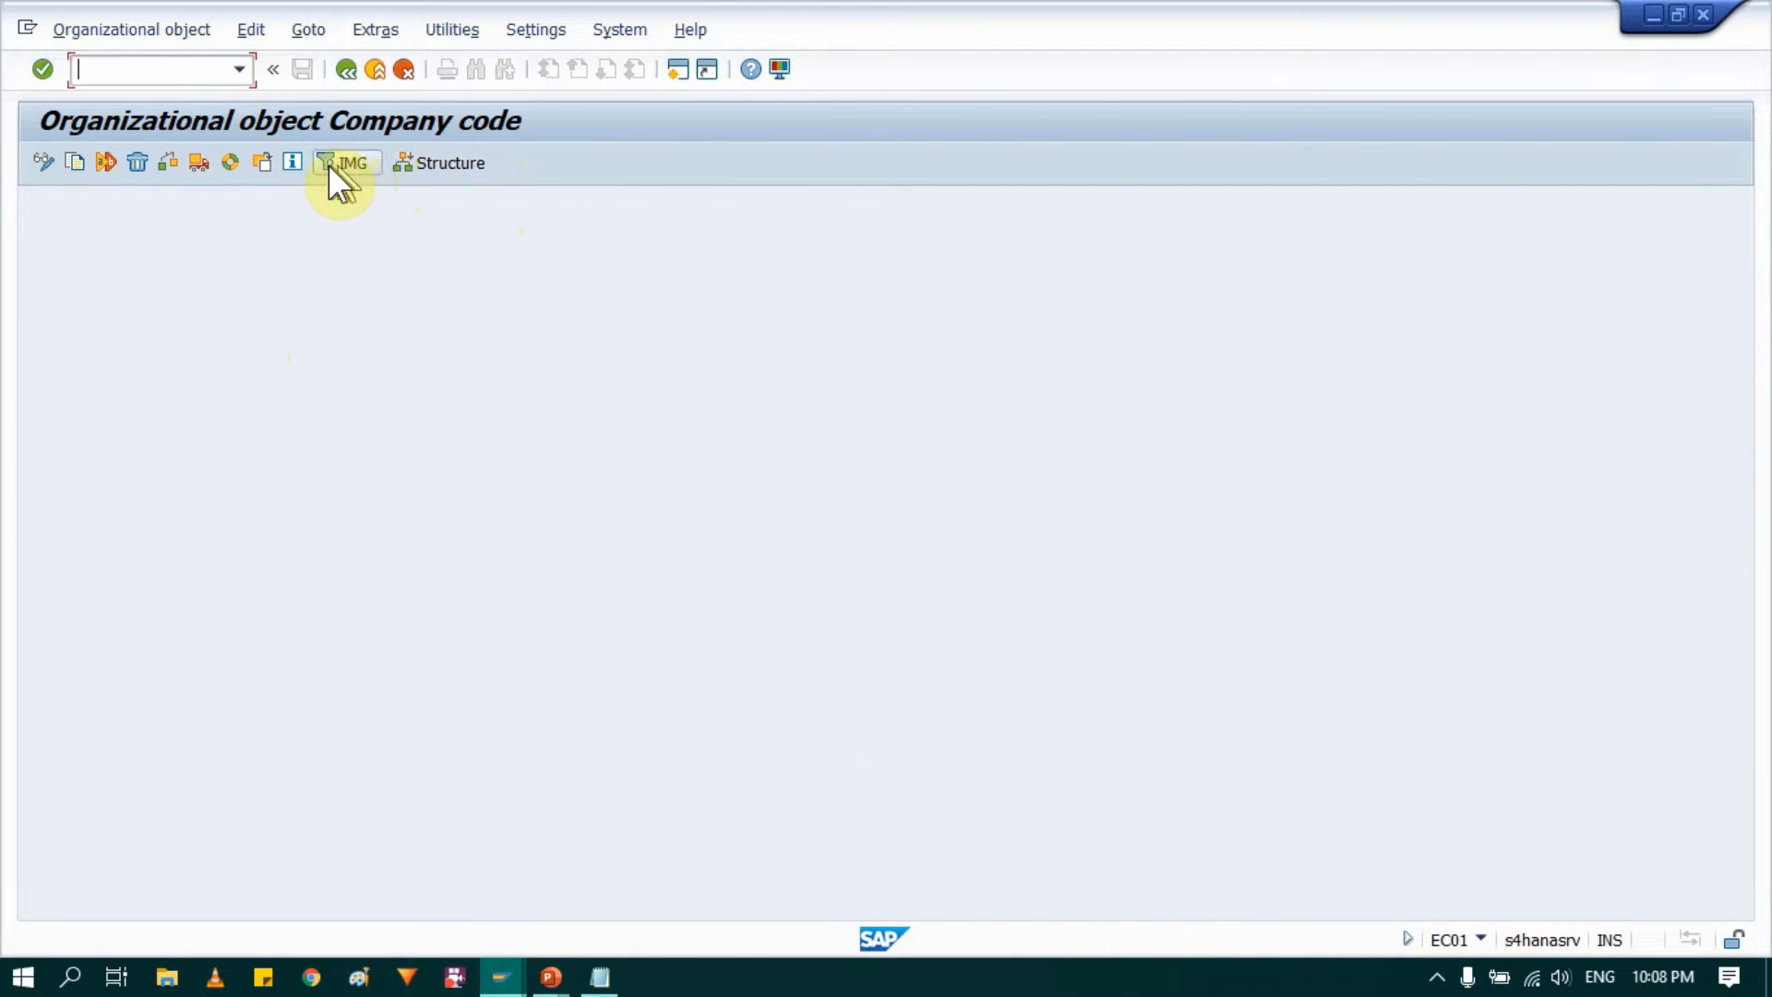
# Step: Start copying a company code and choose 0001, SAP AUSTRALIA LTD., as the source from the company code list
pyautogui.click(71, 165)
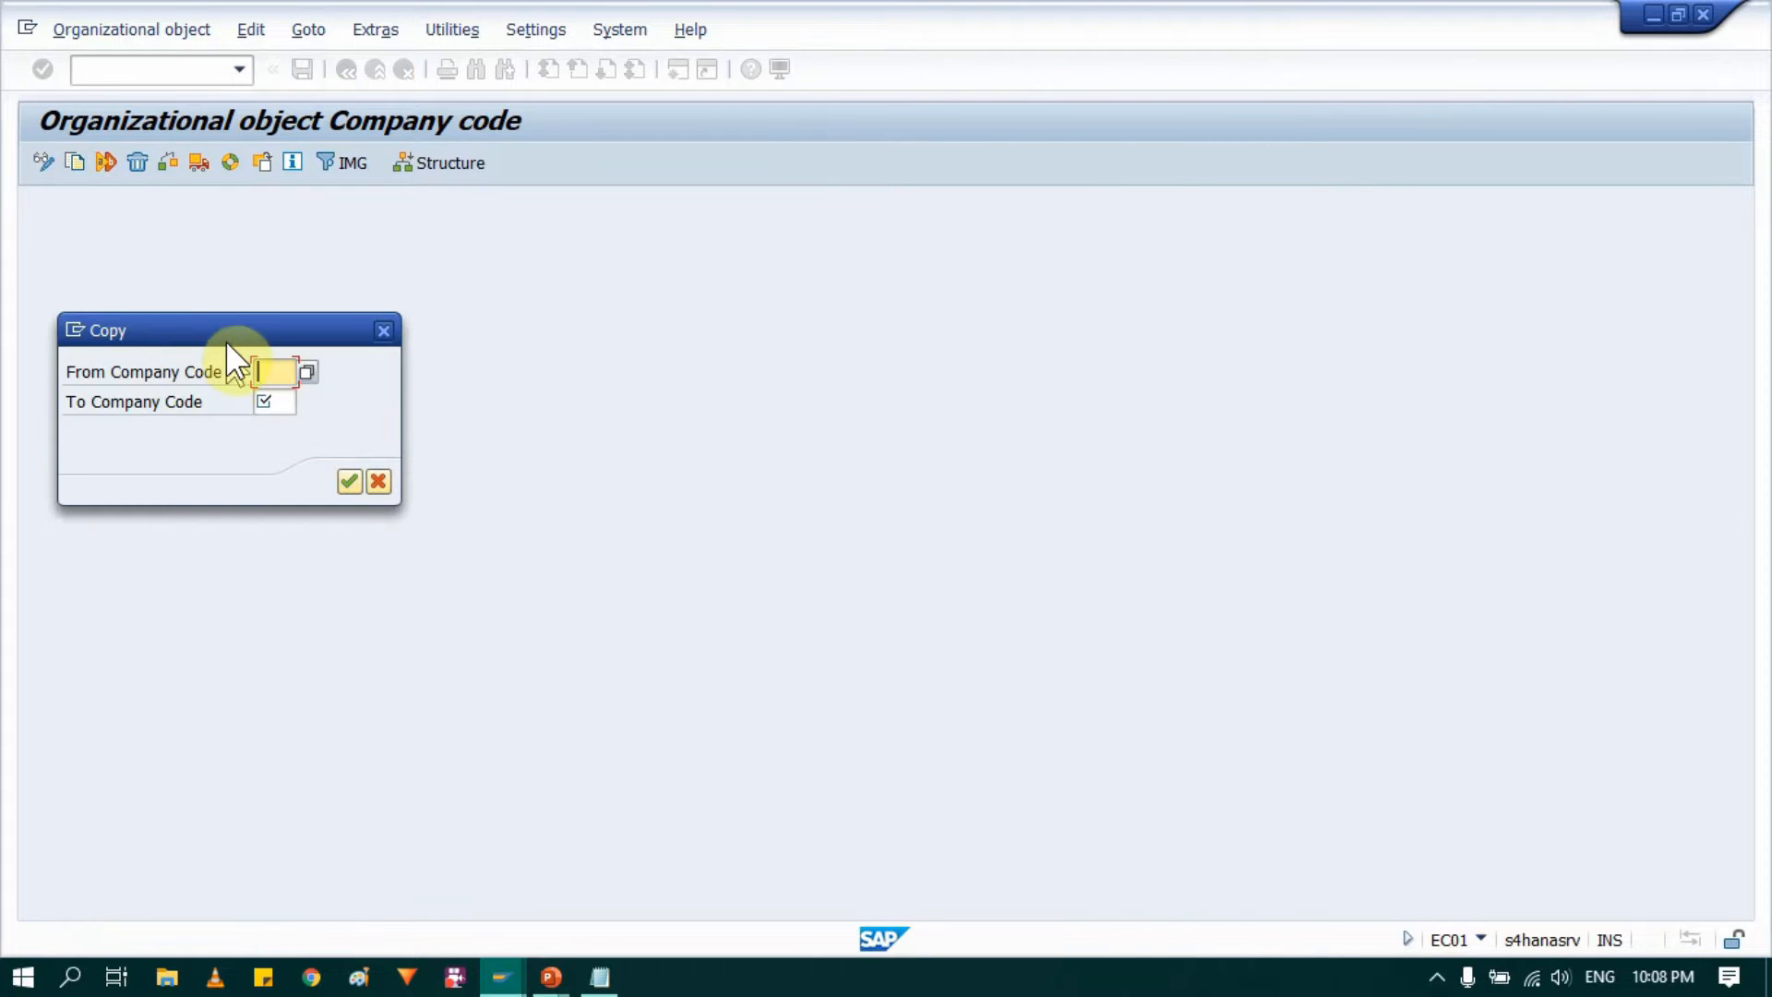
pyautogui.moveTo(229, 325); pyautogui.dragTo(596, 282)
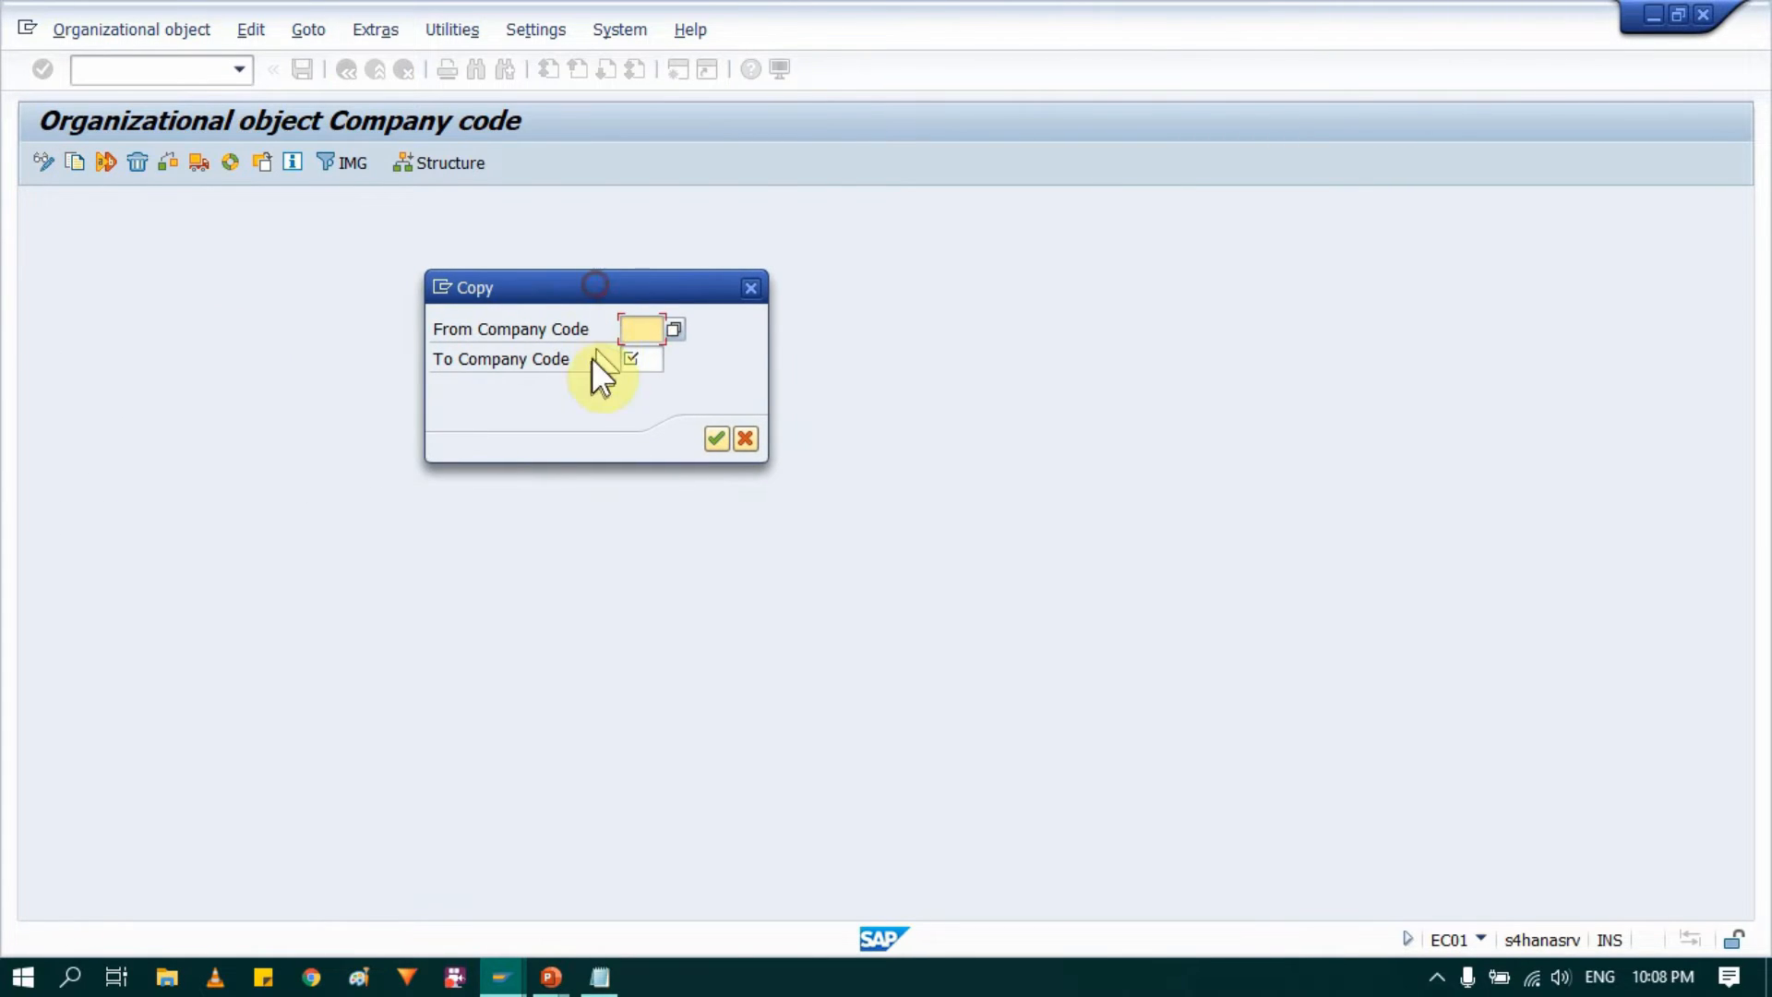
pyautogui.click(674, 326)
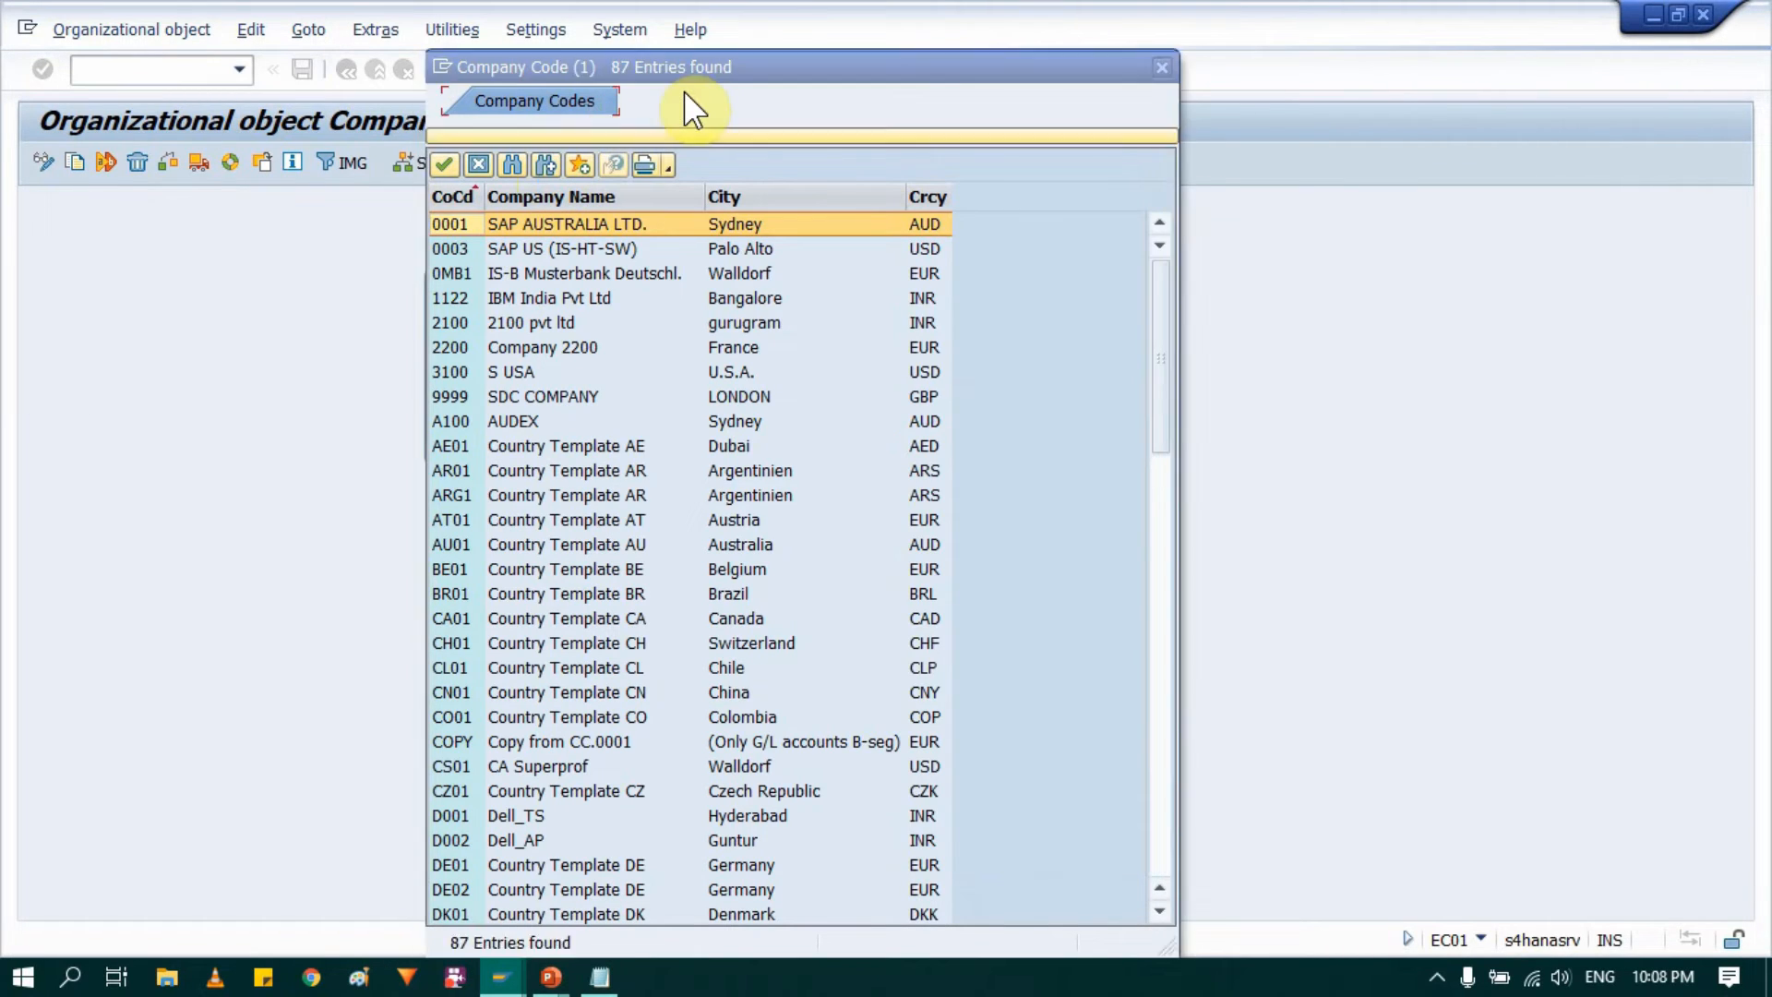
pyautogui.moveTo(699, 63); pyautogui.dragTo(1124, 70)
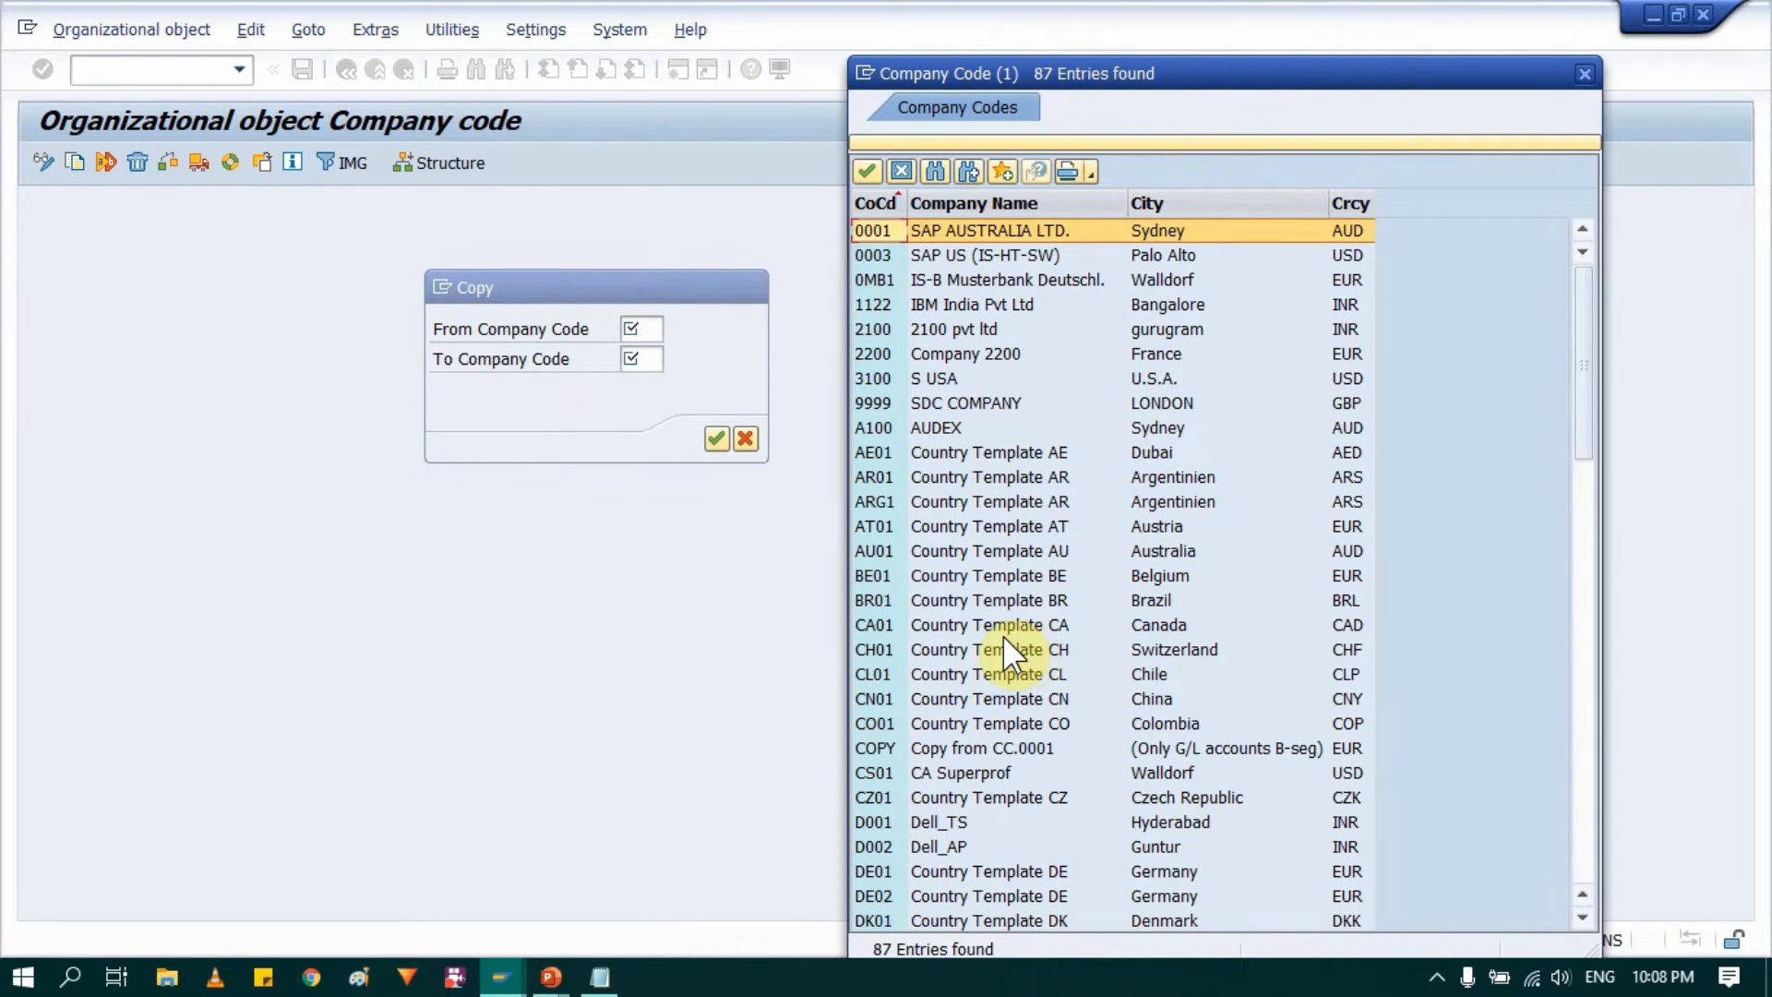
pyautogui.scroll(-5, 1002, 636)
pyautogui.scroll(5, 1003, 635)
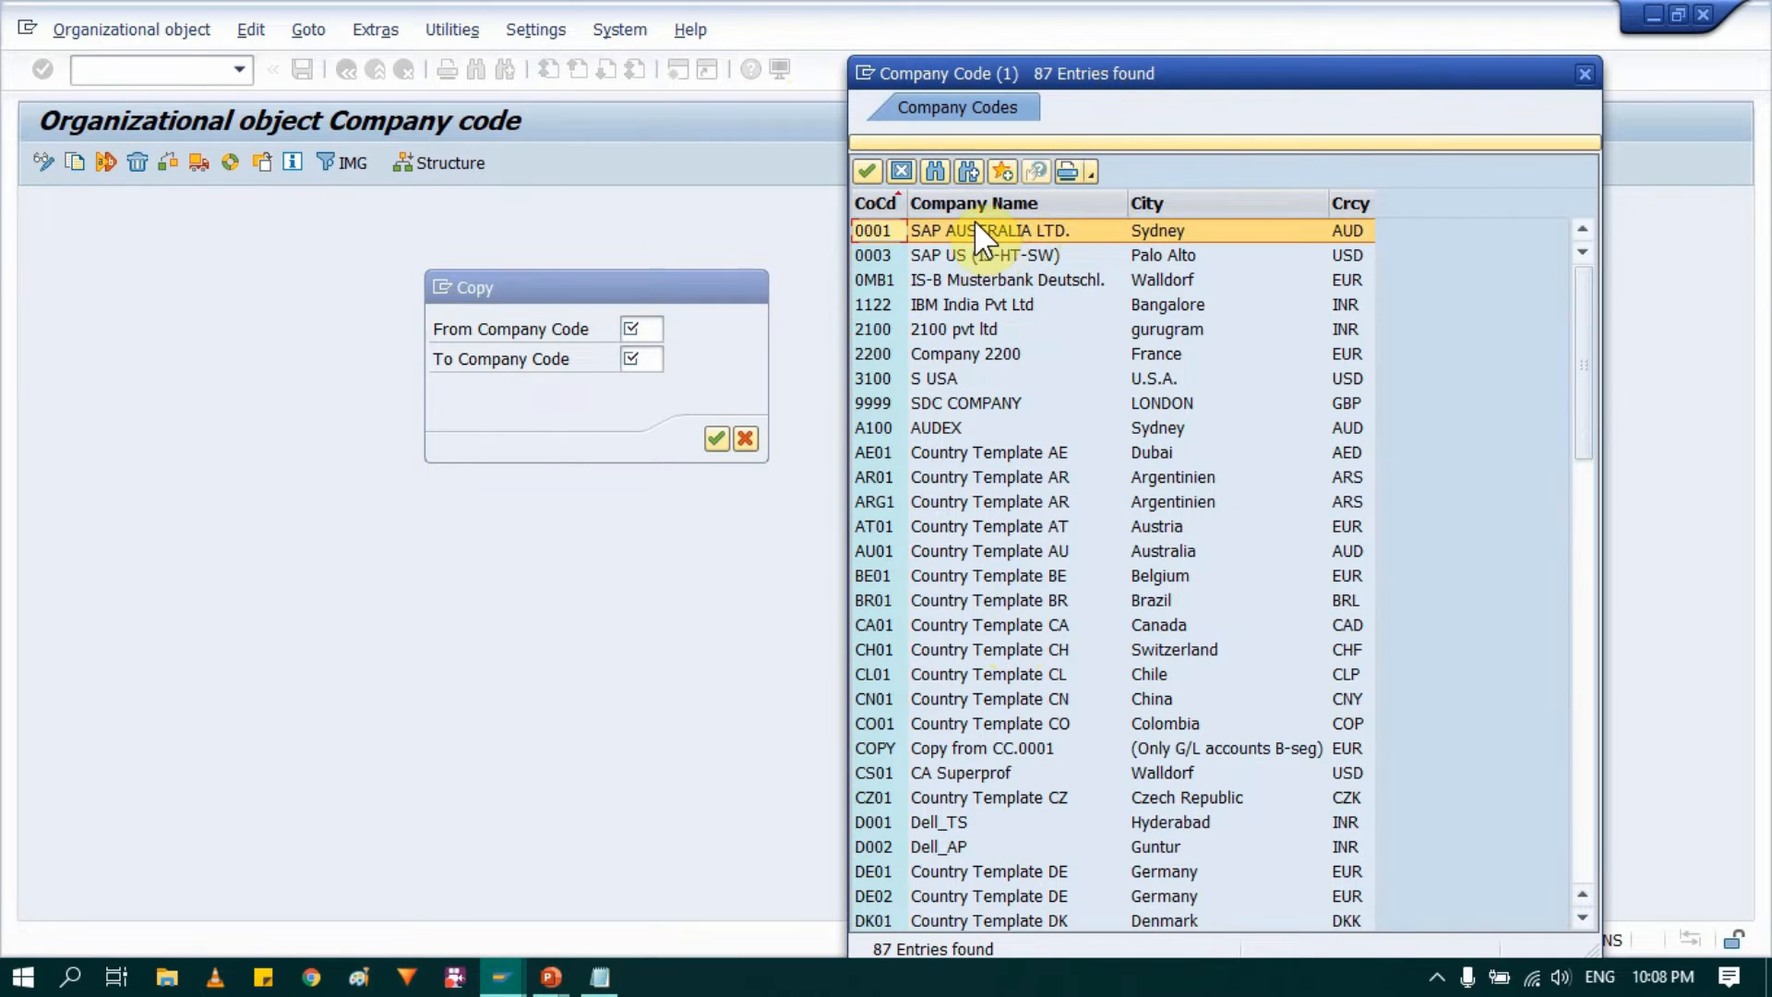
pyautogui.doubleClick(1027, 229)
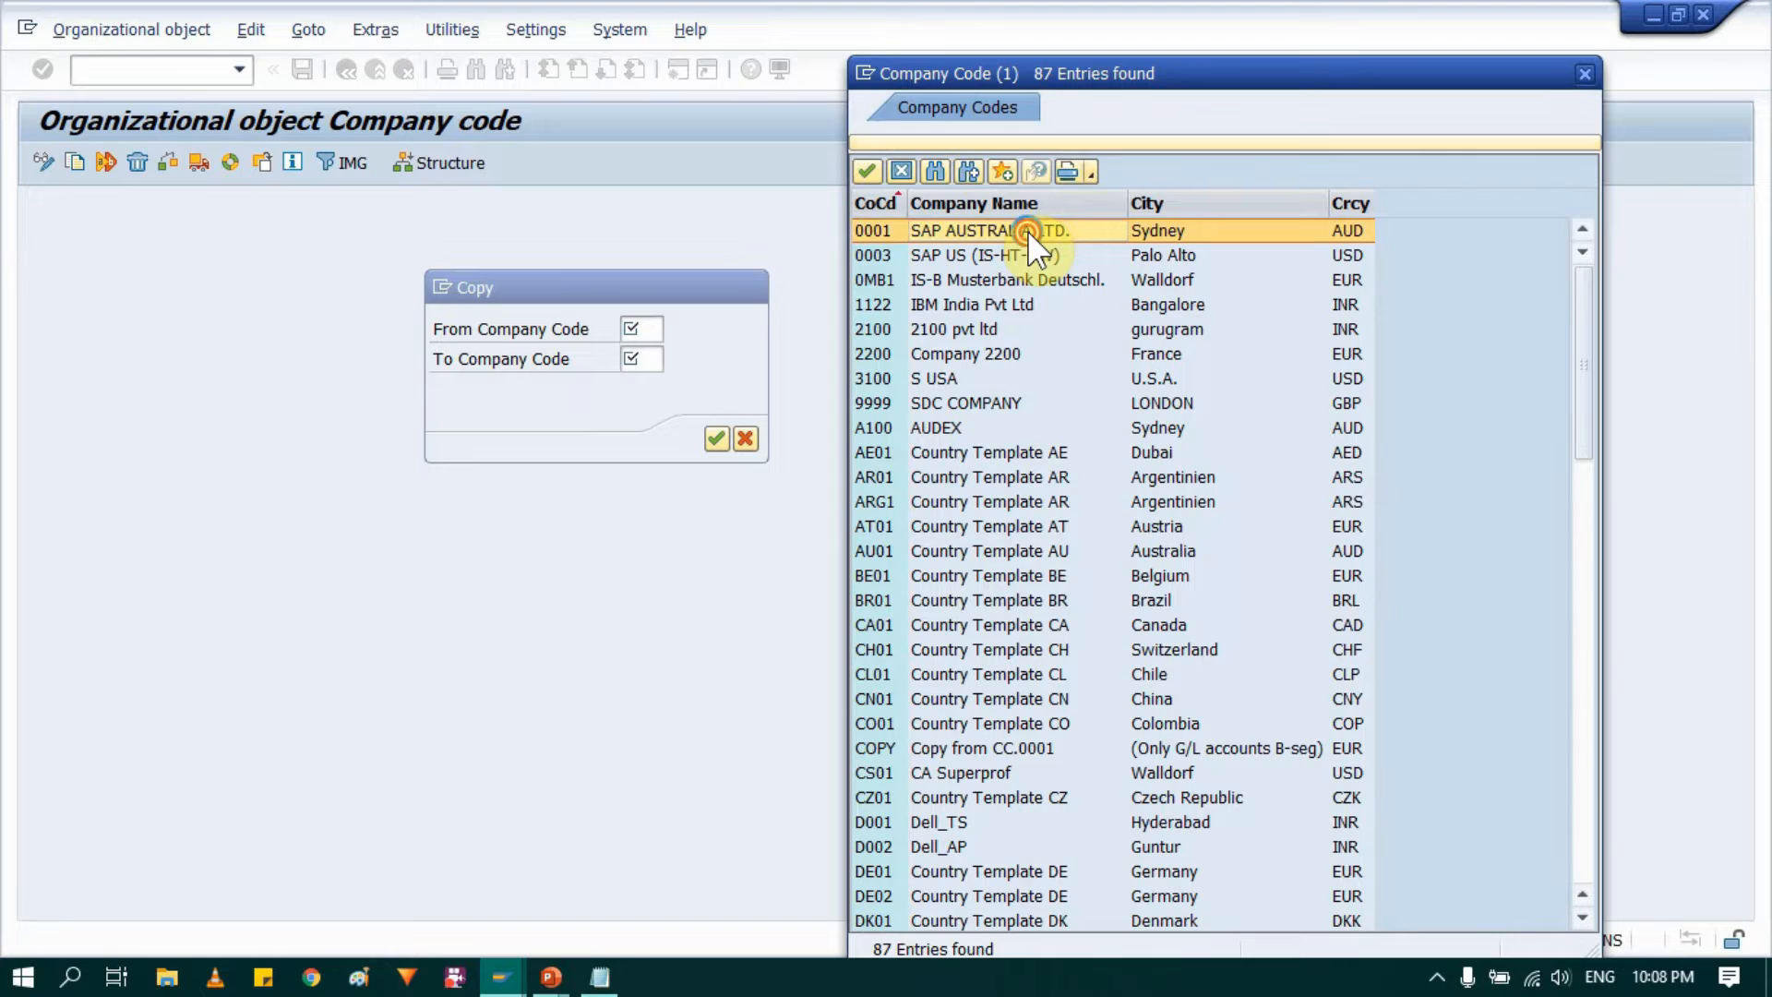
# Step: Set the target company code to 0004 and copy the G/L account data and the controlling area assignment
pyautogui.click(659, 360)
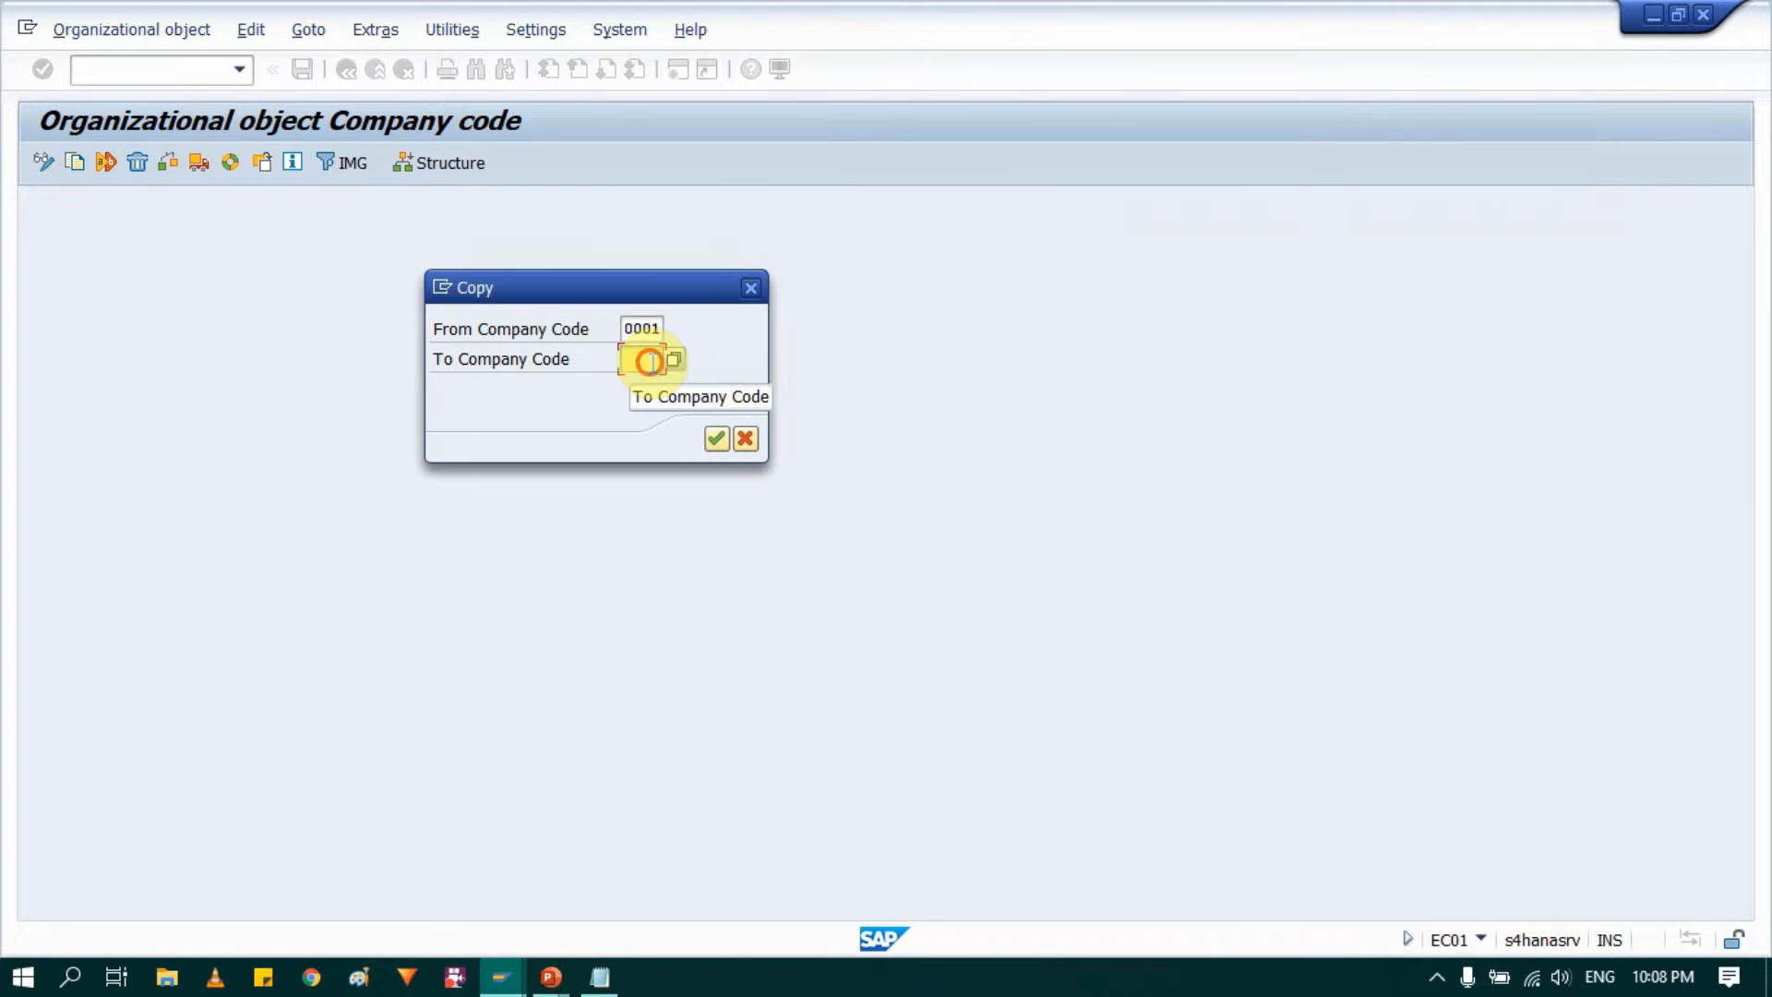
pyautogui.write('000')
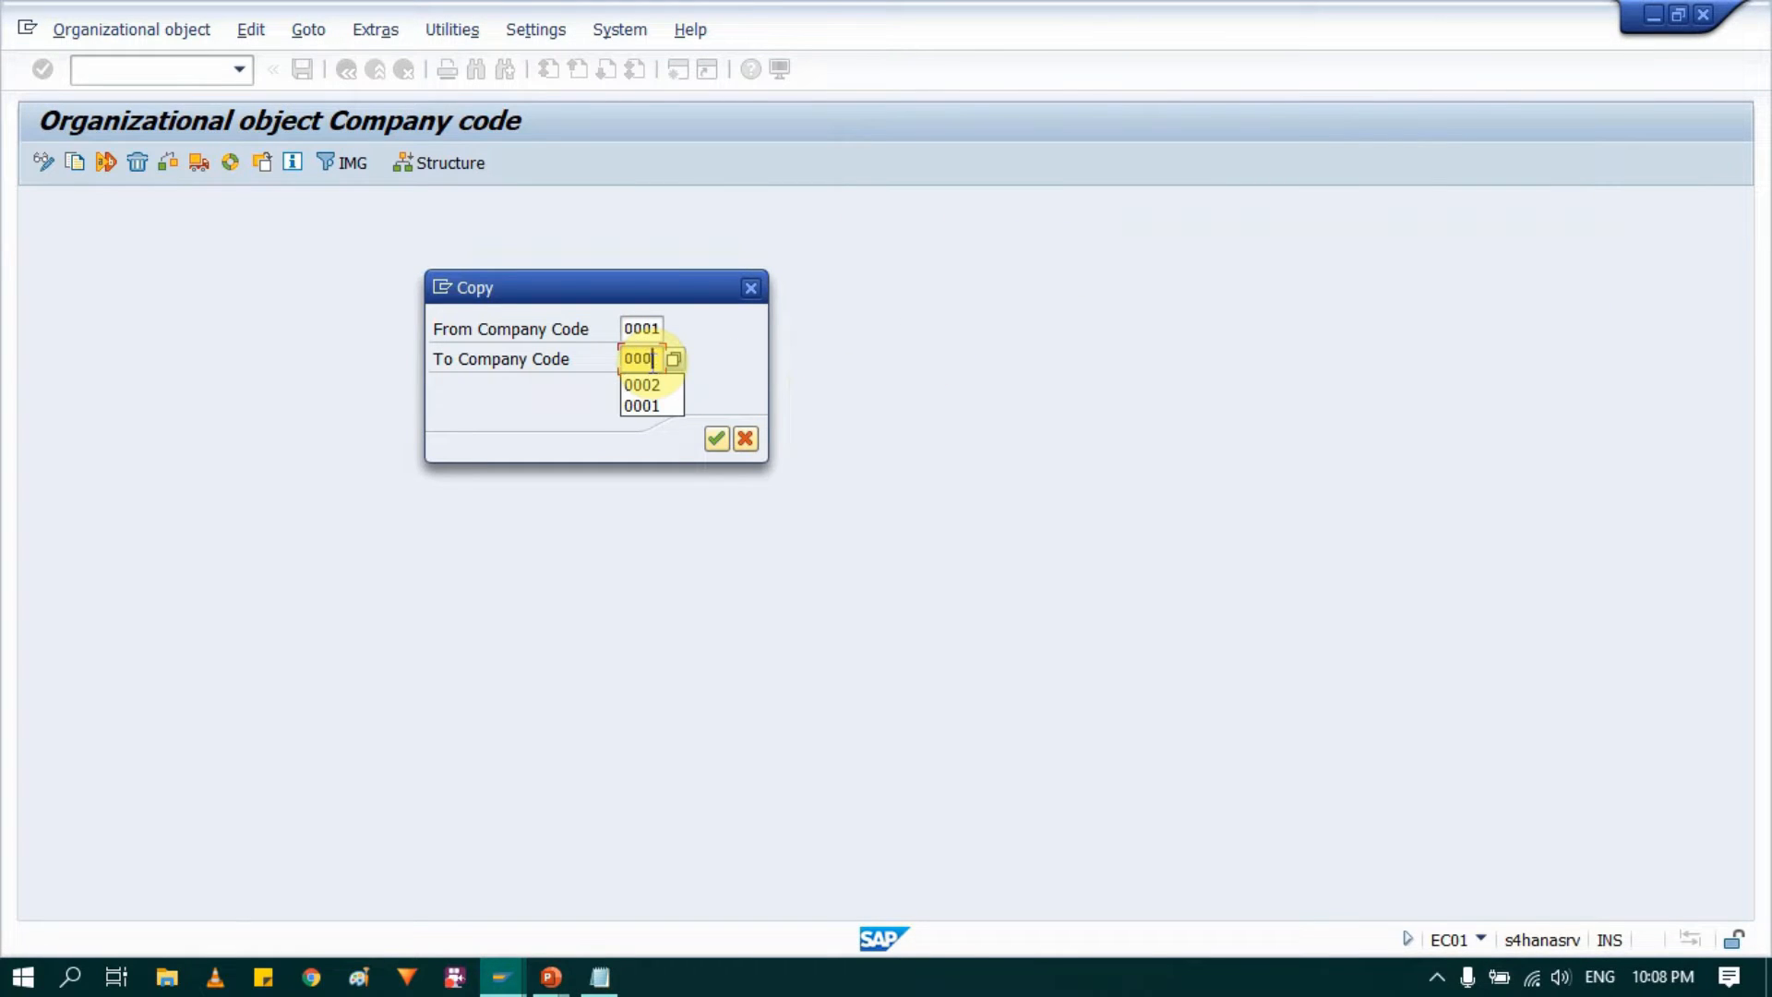
pyautogui.write('4')
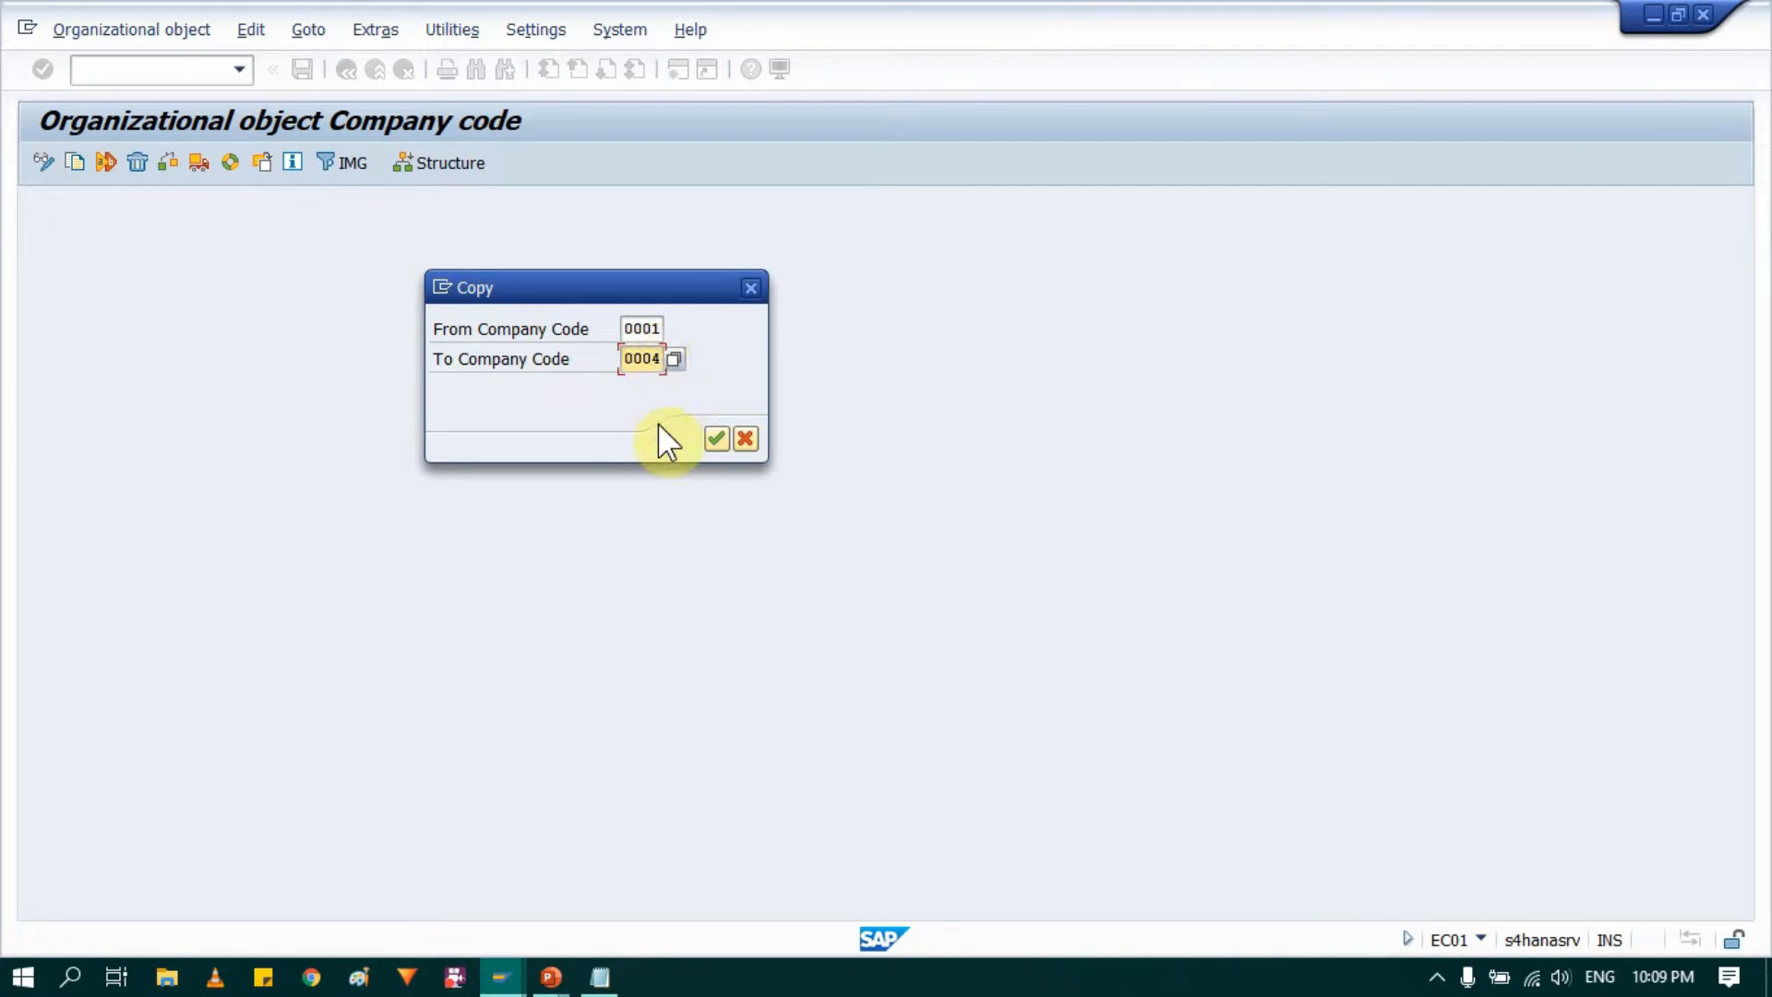
pyautogui.click(717, 438)
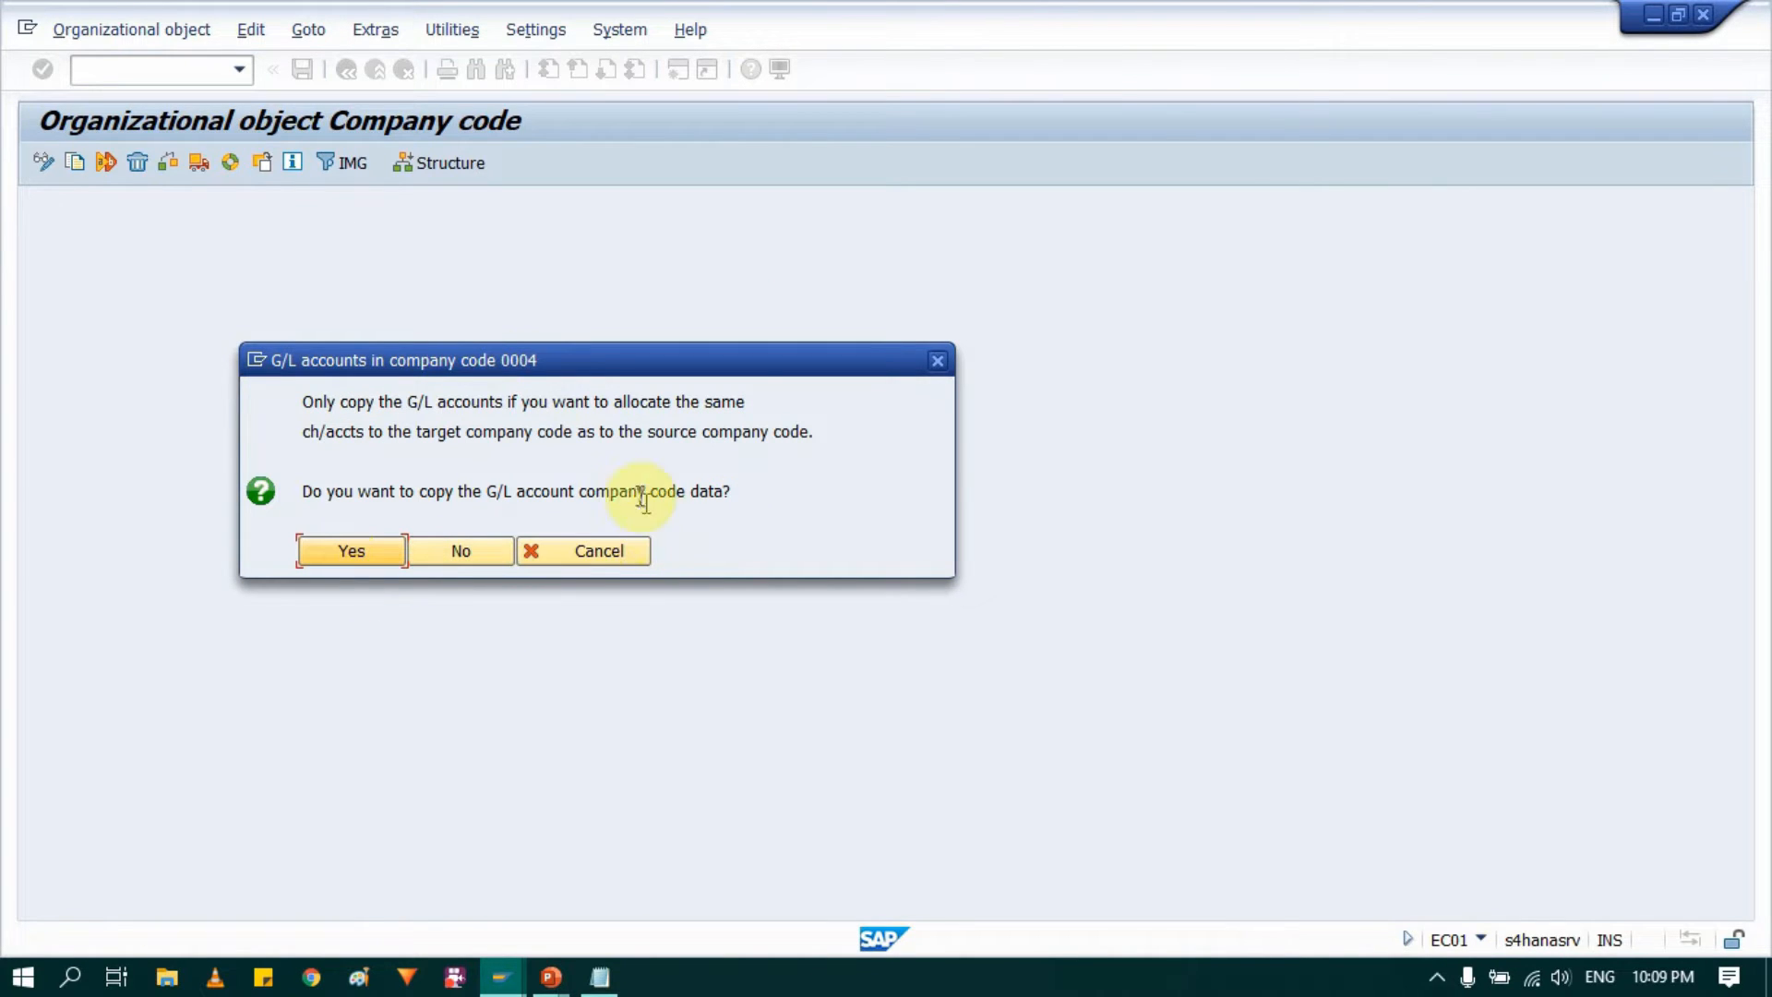
pyautogui.click(334, 553)
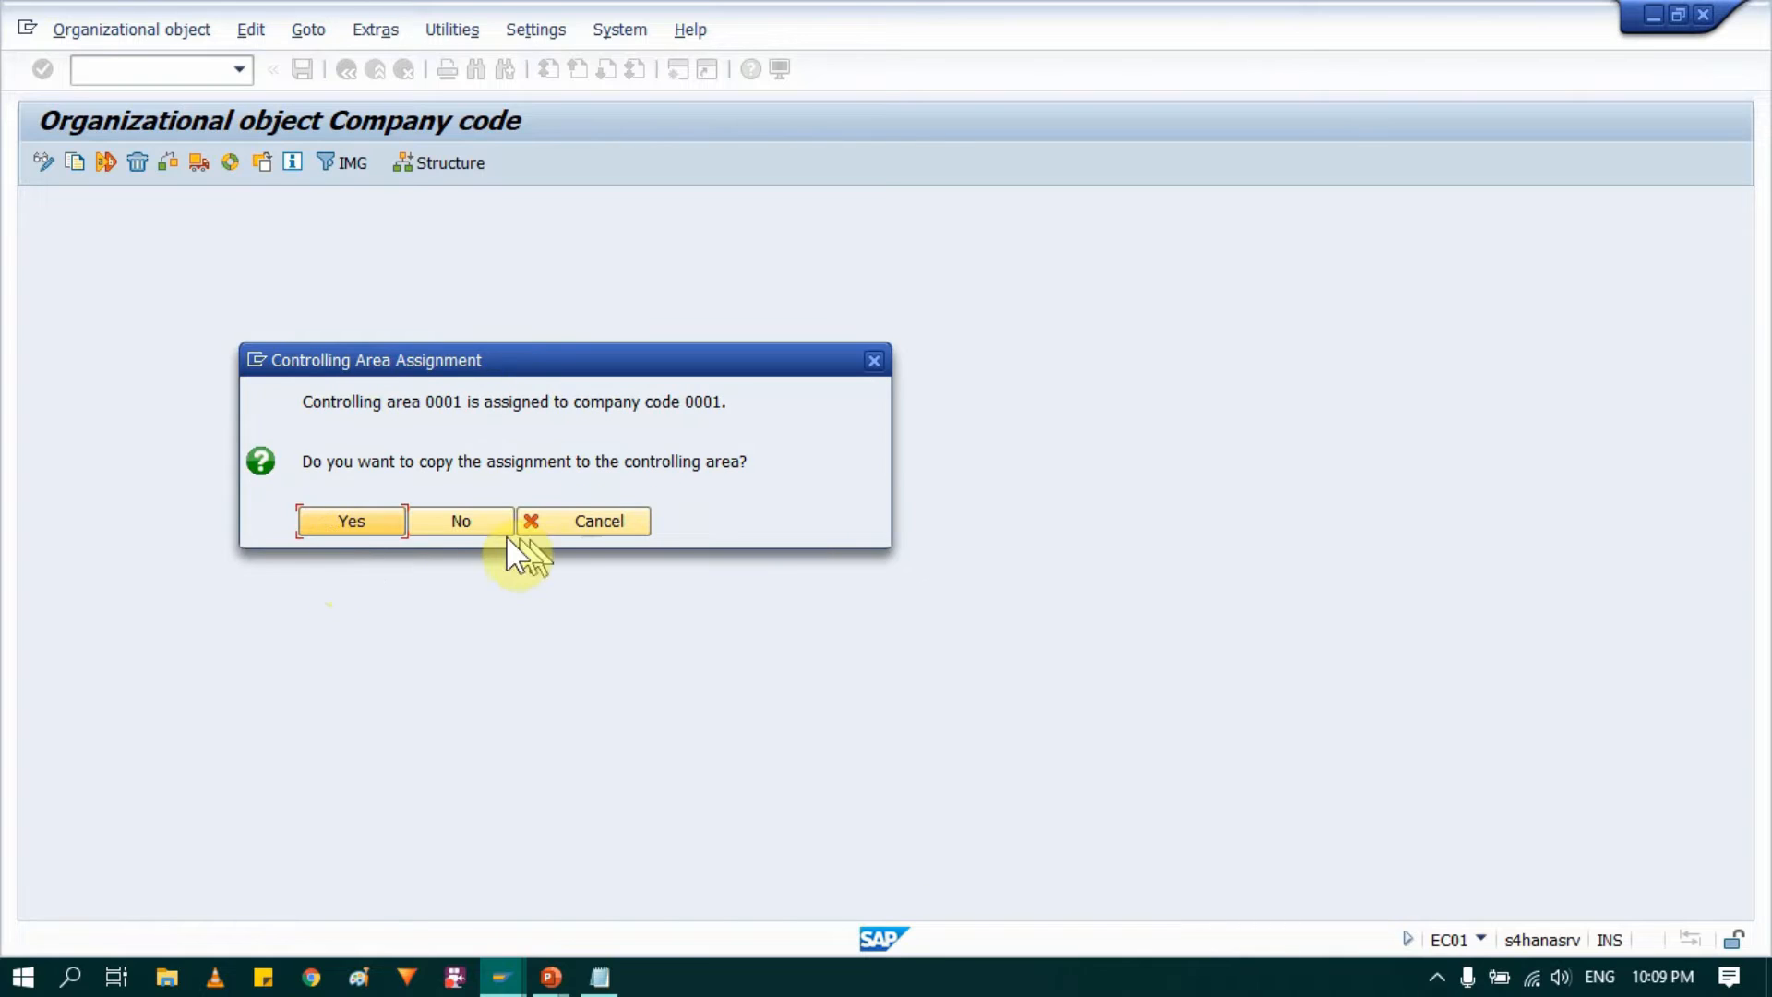
pyautogui.click(334, 524)
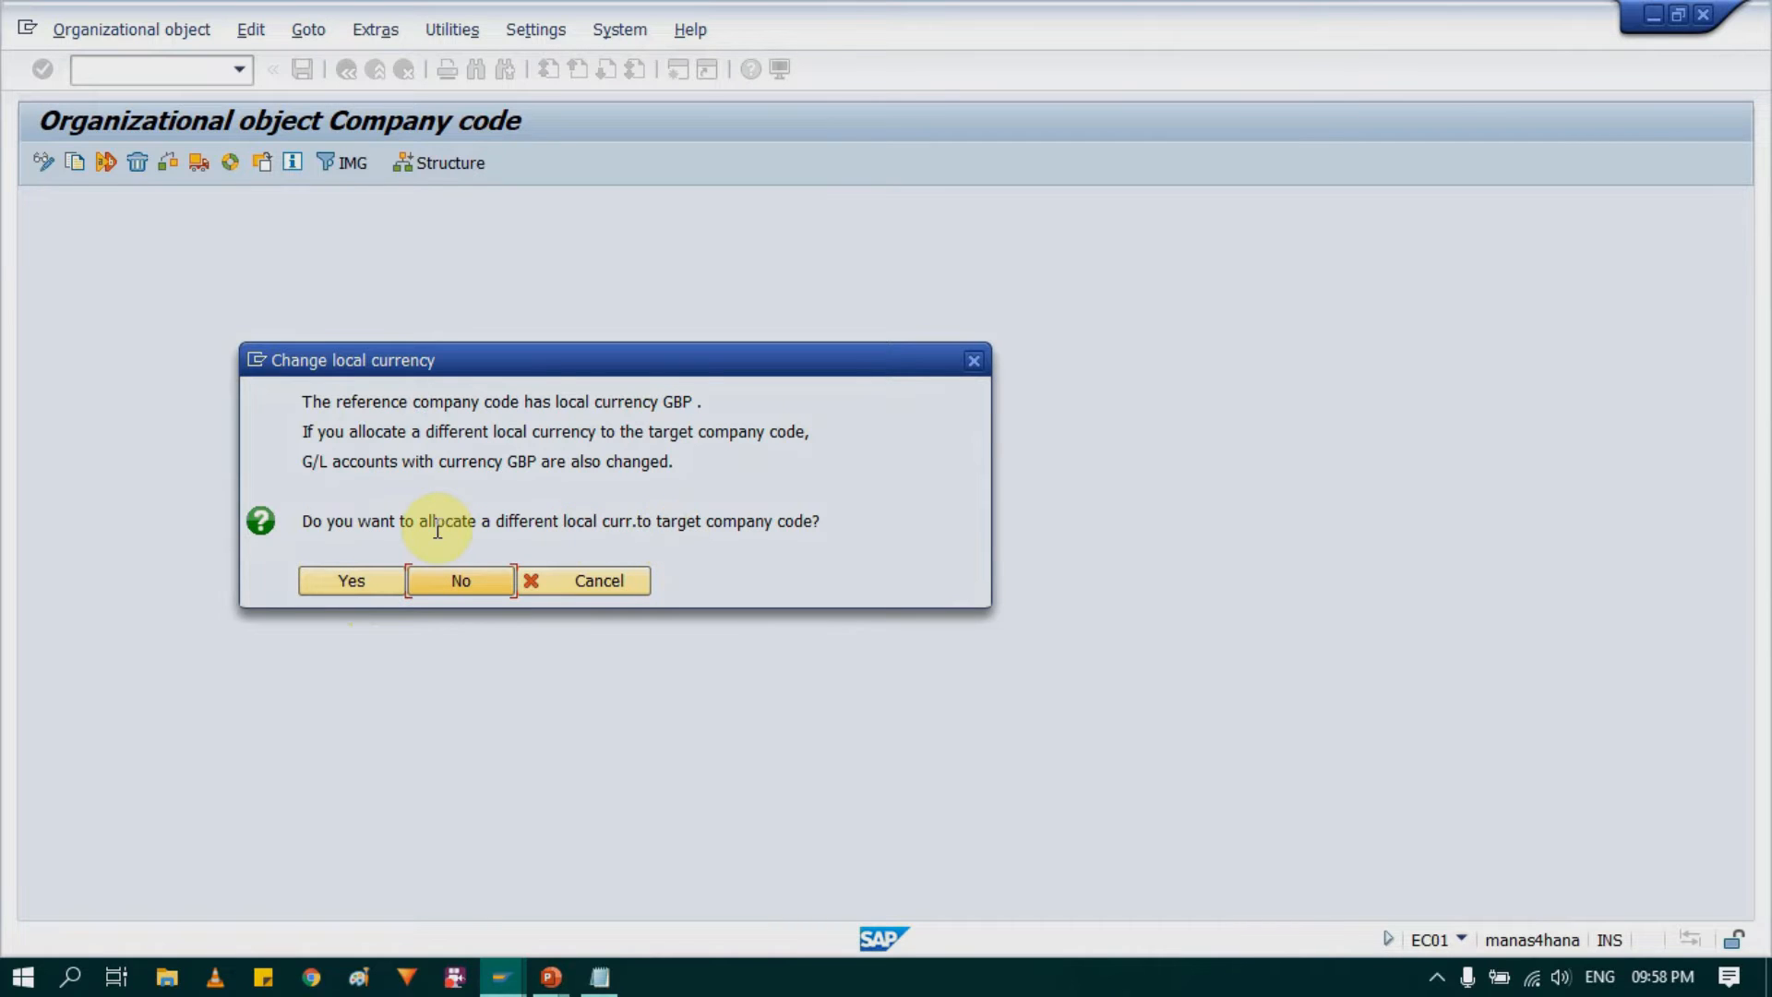
# Step: Allocate a different local currency to the target company code and set it to EUR
pyautogui.moveTo(835, 524); pyautogui.dragTo(323, 523)
pyautogui.click(319, 523)
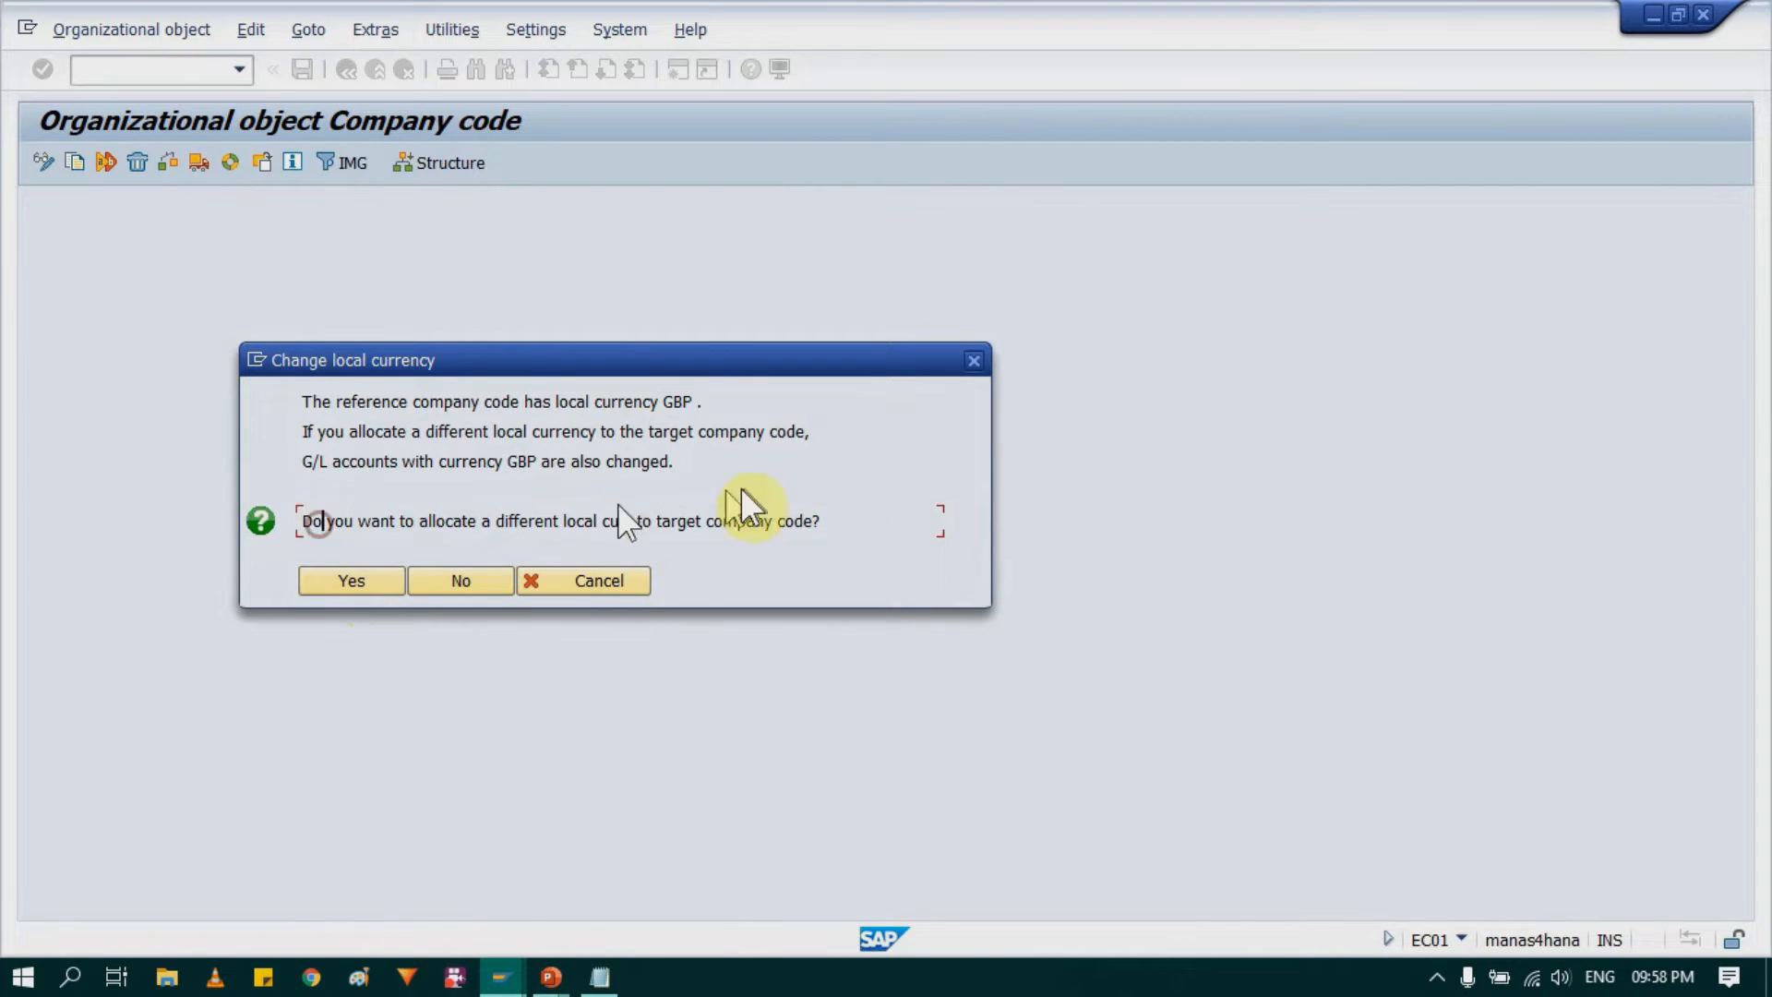
pyautogui.click(356, 580)
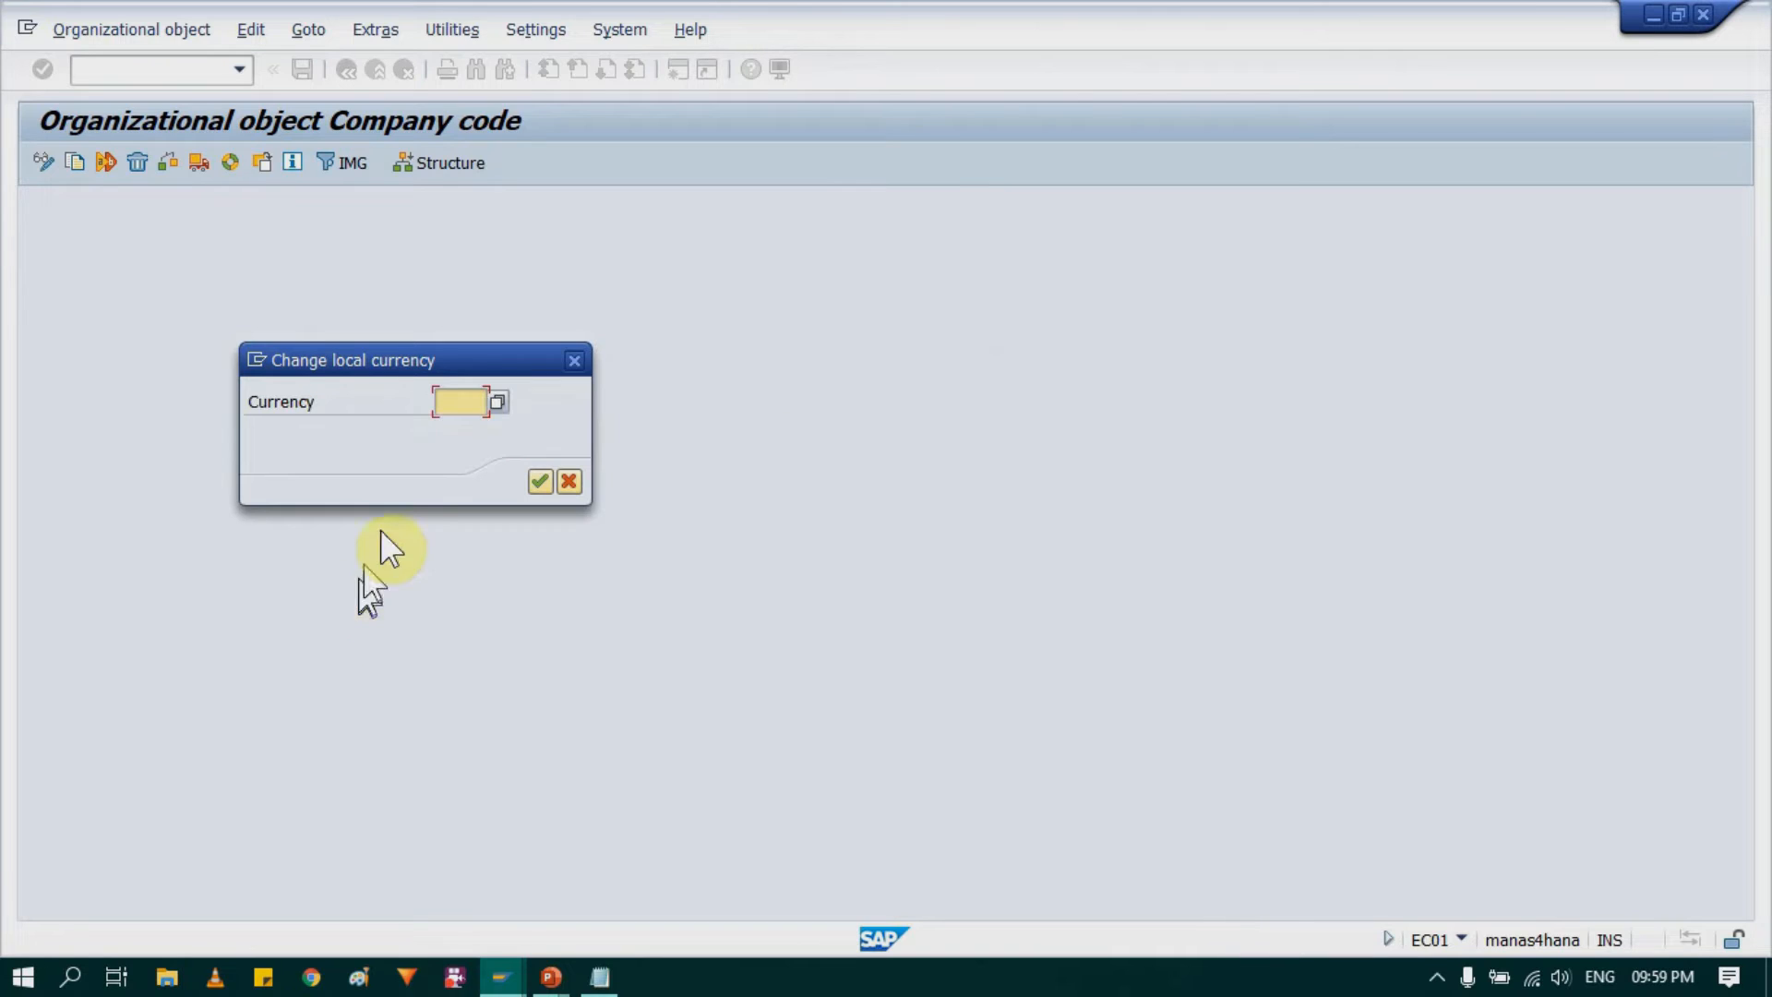
pyautogui.write('EUR')
pyautogui.click(532, 480)
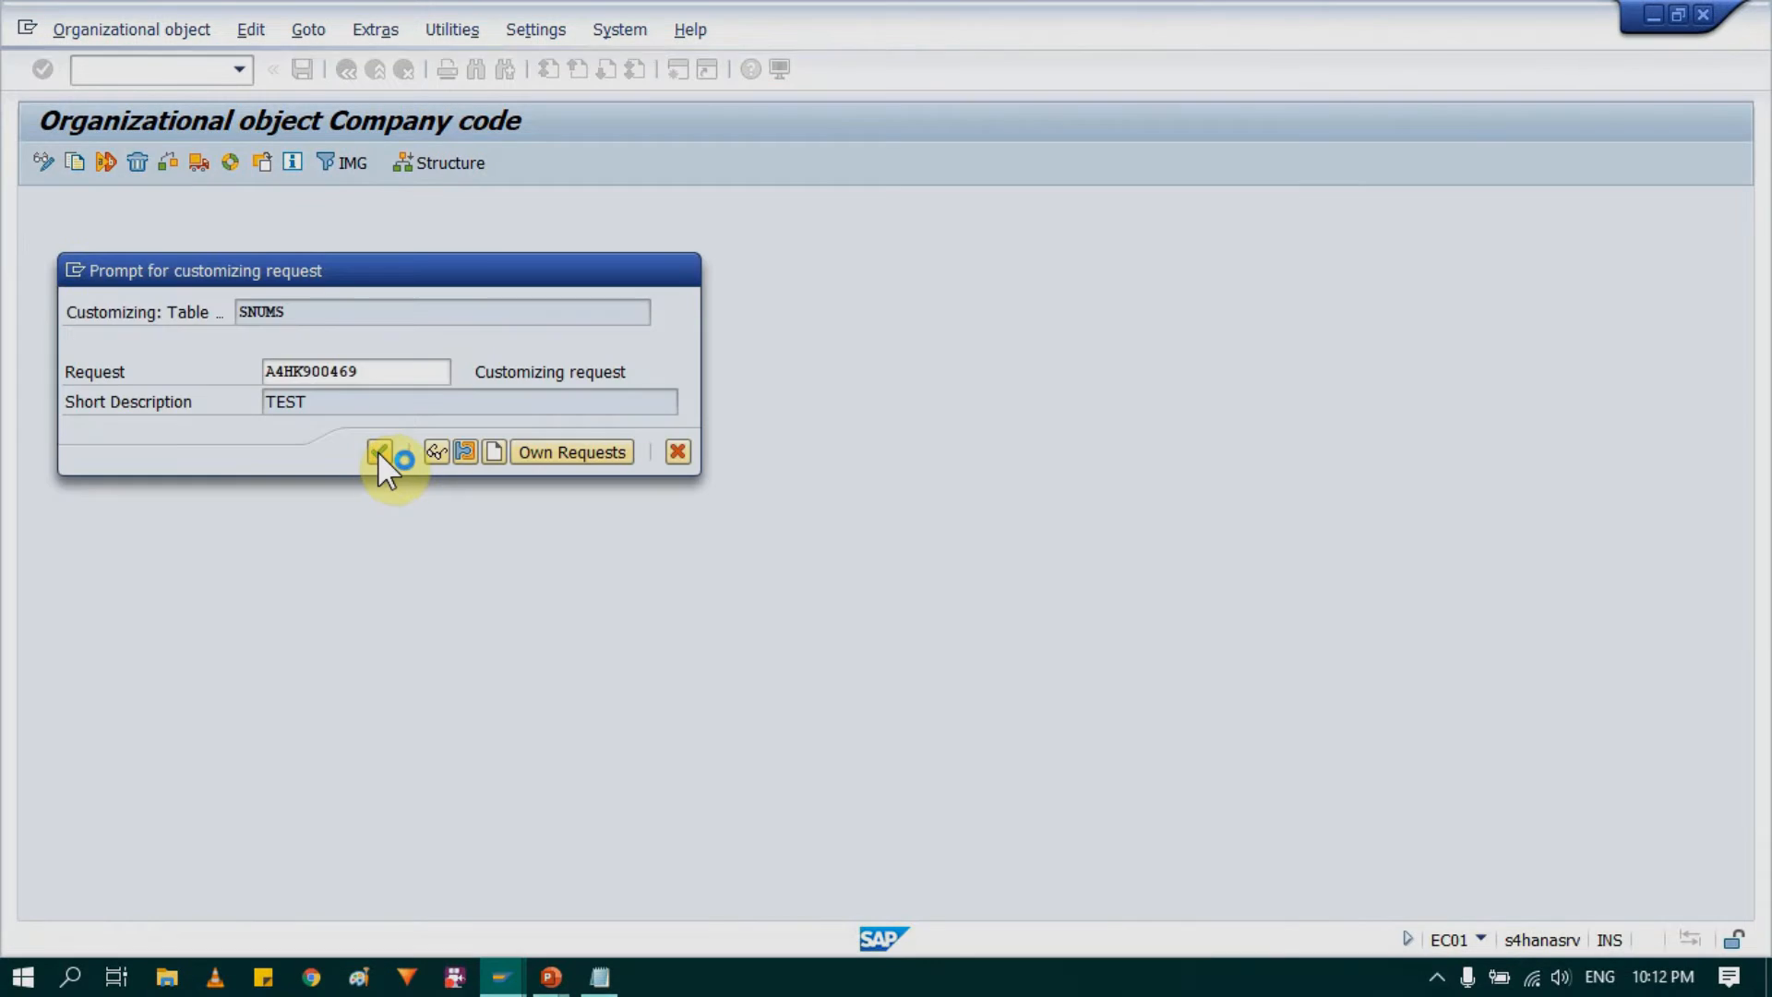
# Step: Confirm the customizing requests for the copy and agree to transport the number range intervals
pyautogui.click(378, 450)
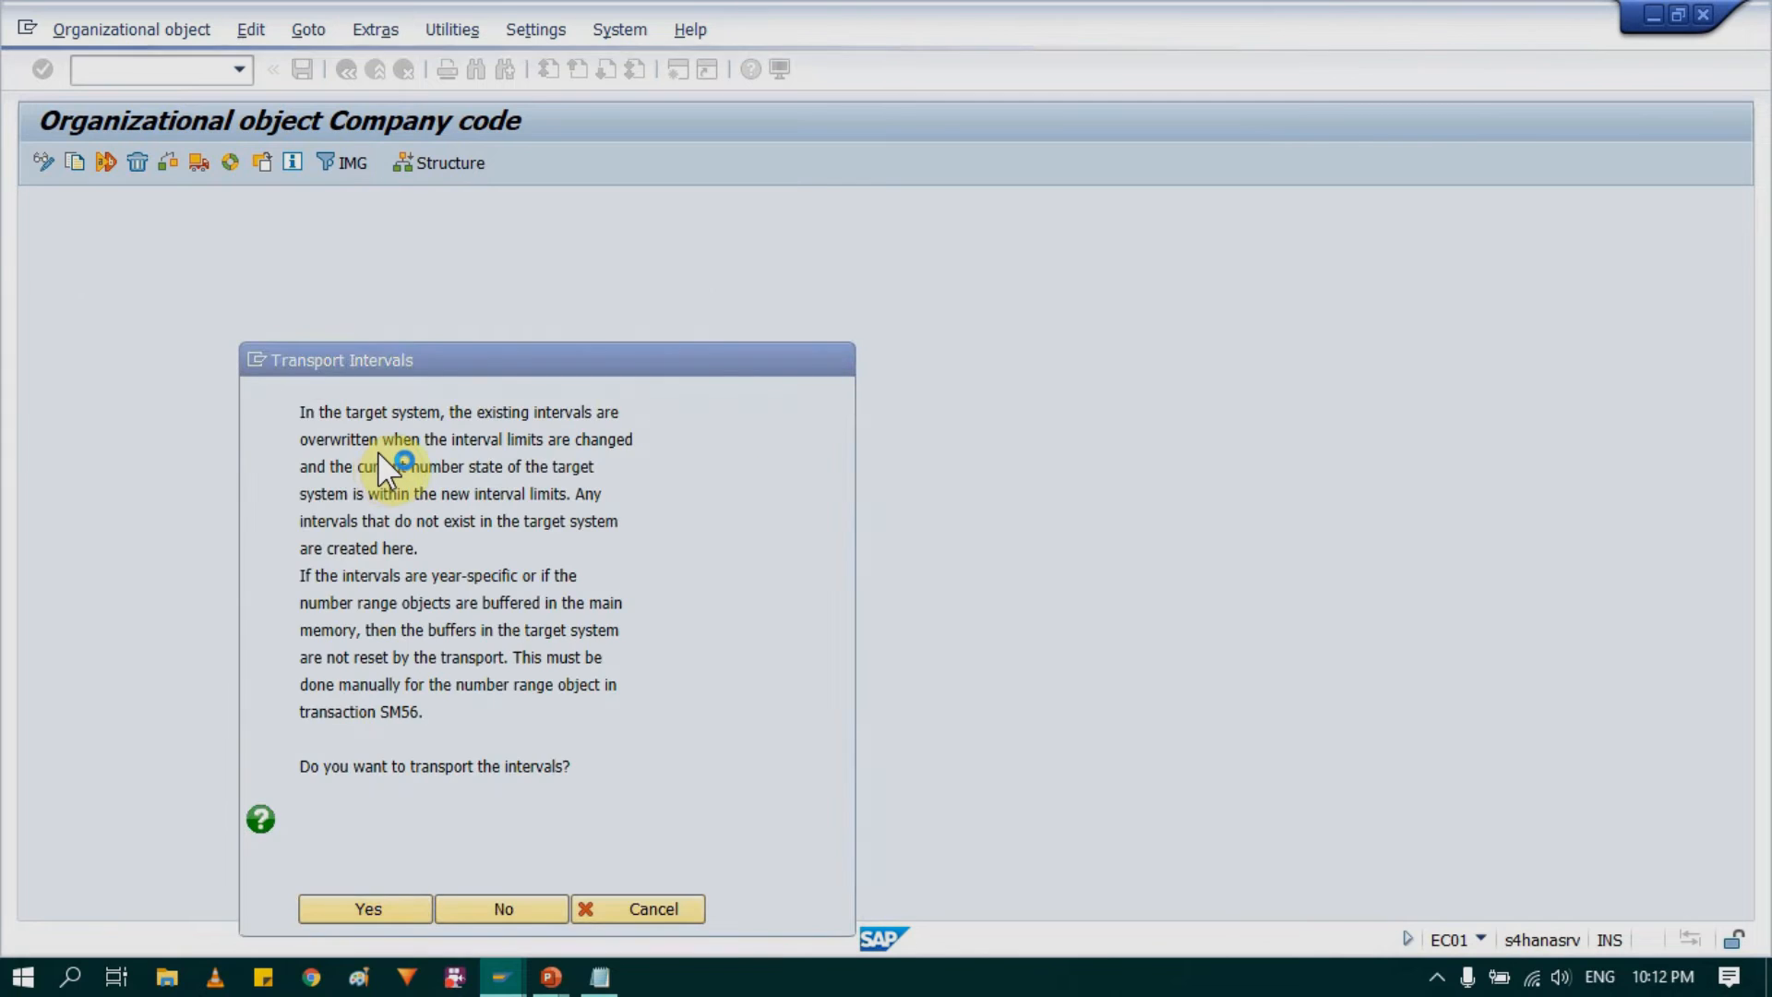
pyautogui.press('Return')
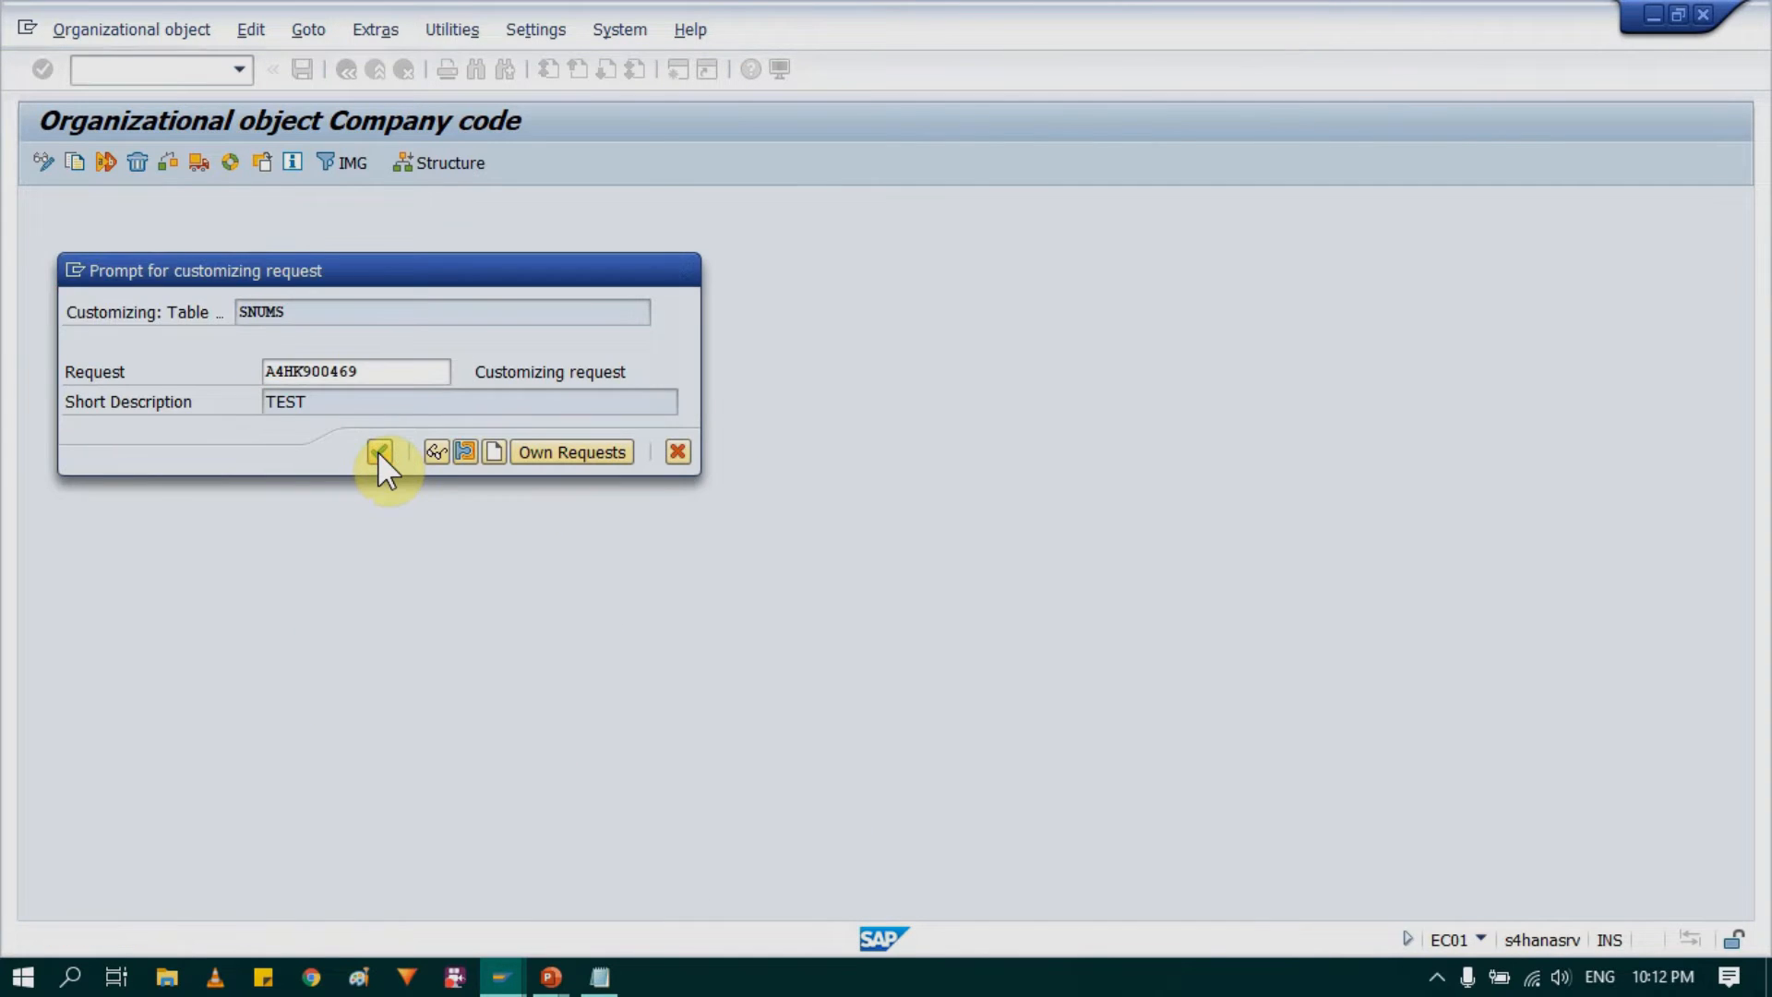
pyautogui.click(379, 451)
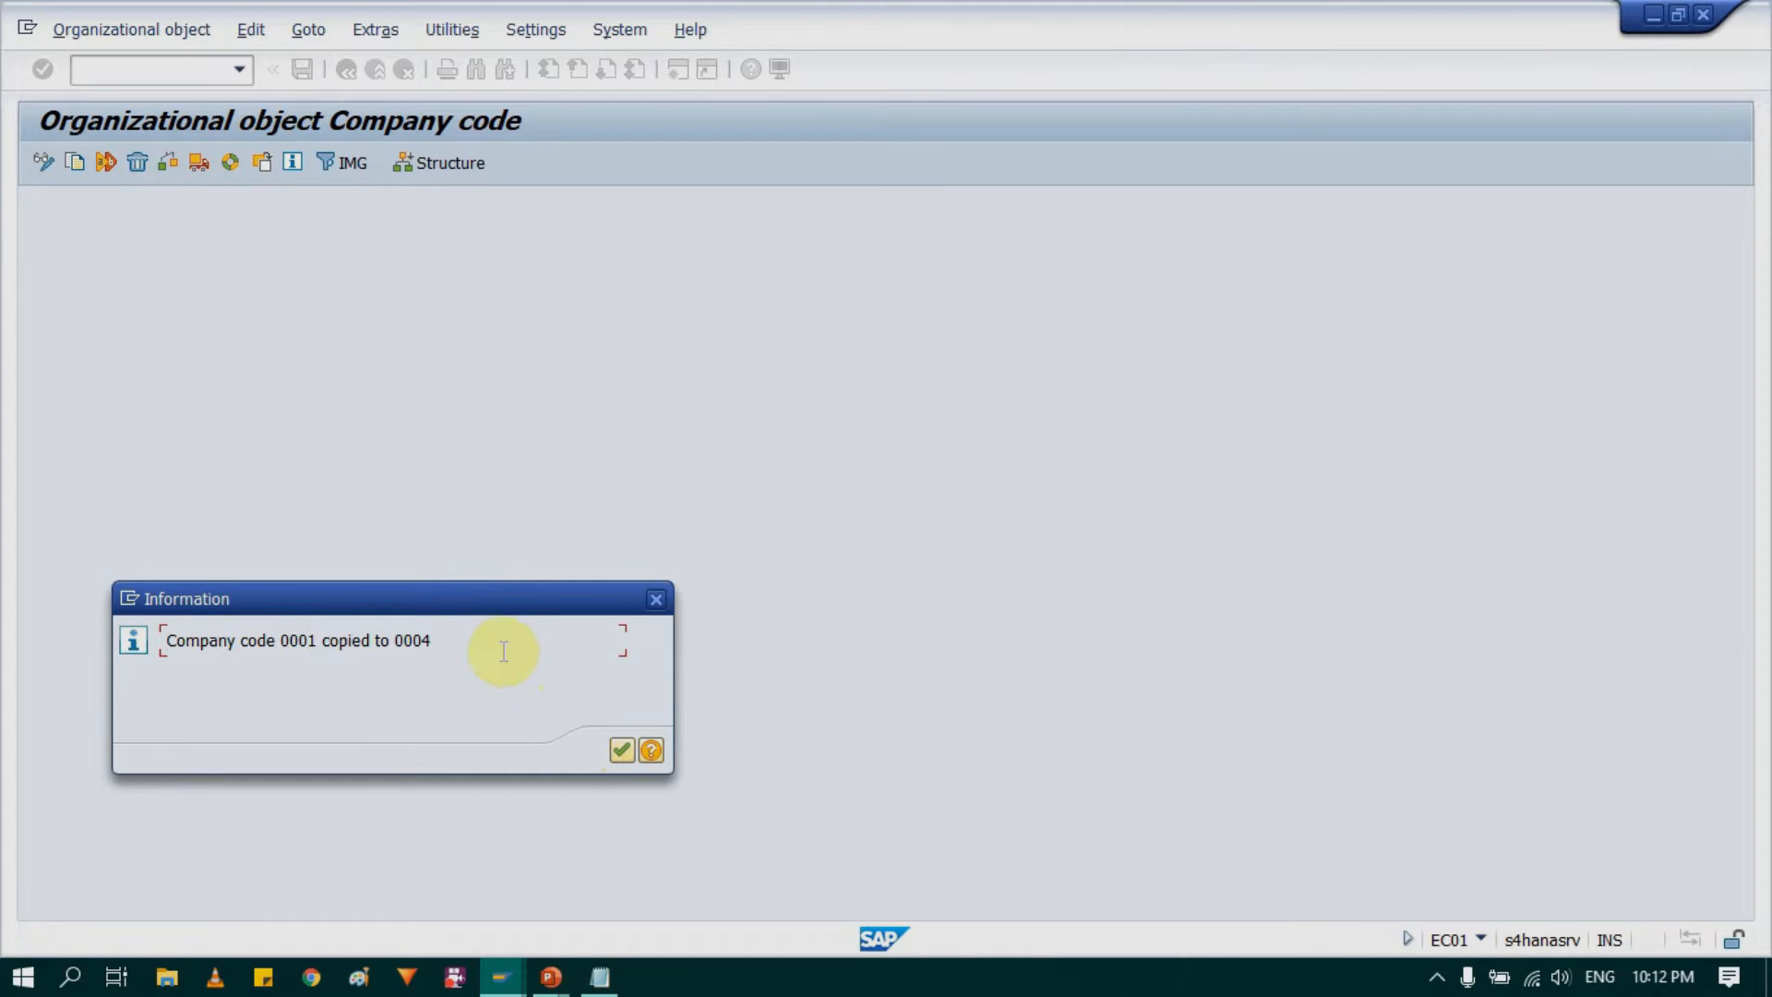
# Step: Acknowledge the copy message, review the completed activities and return to the activity selection
pyautogui.moveTo(496, 589); pyautogui.dragTo(525, 437)
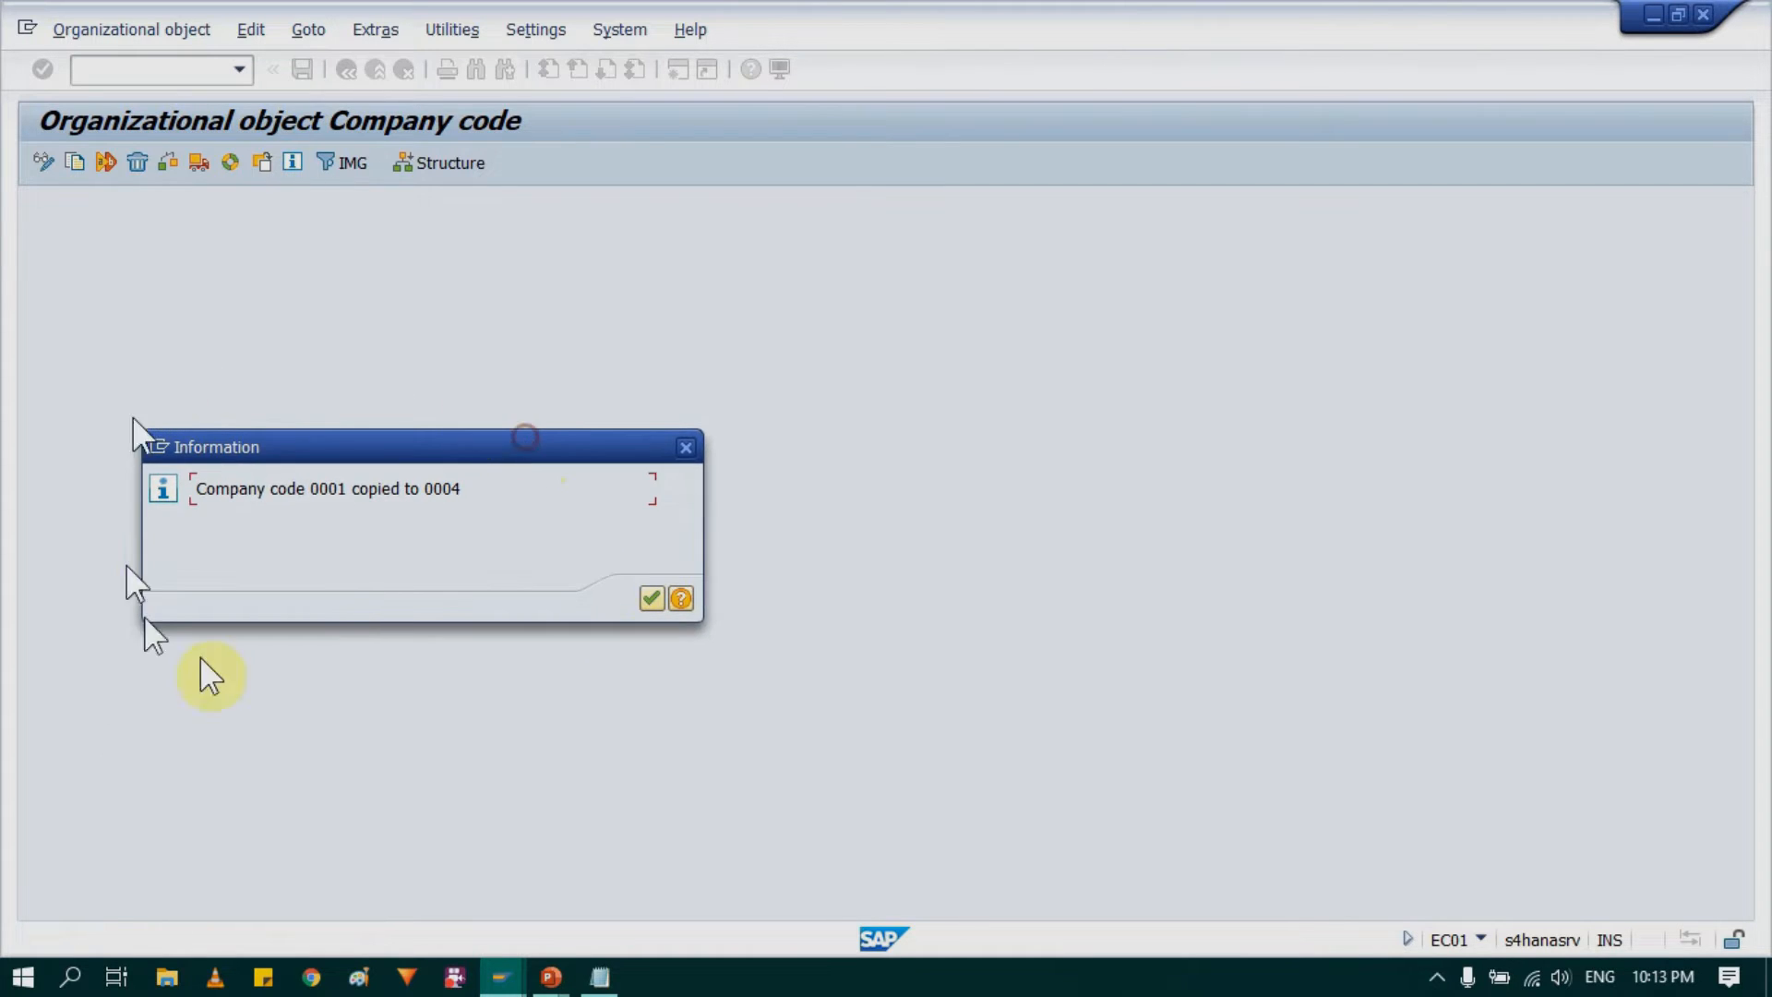
pyautogui.moveTo(191, 491); pyautogui.dragTo(457, 490)
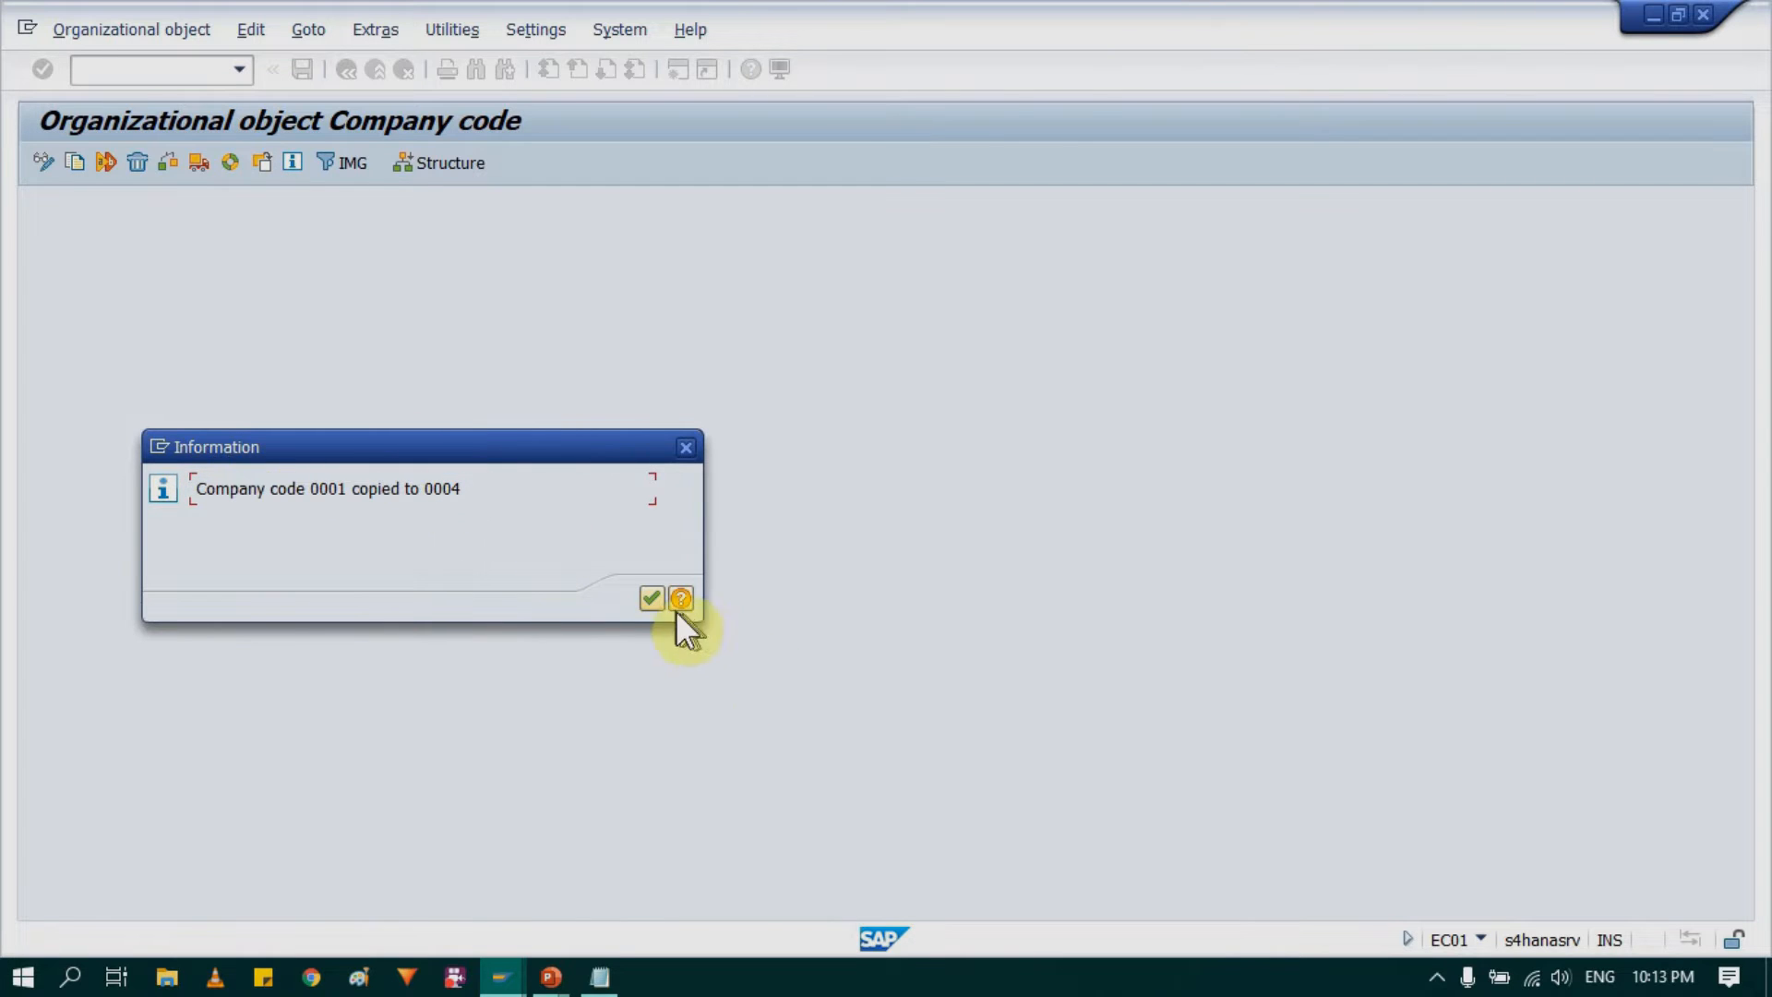
pyautogui.click(651, 598)
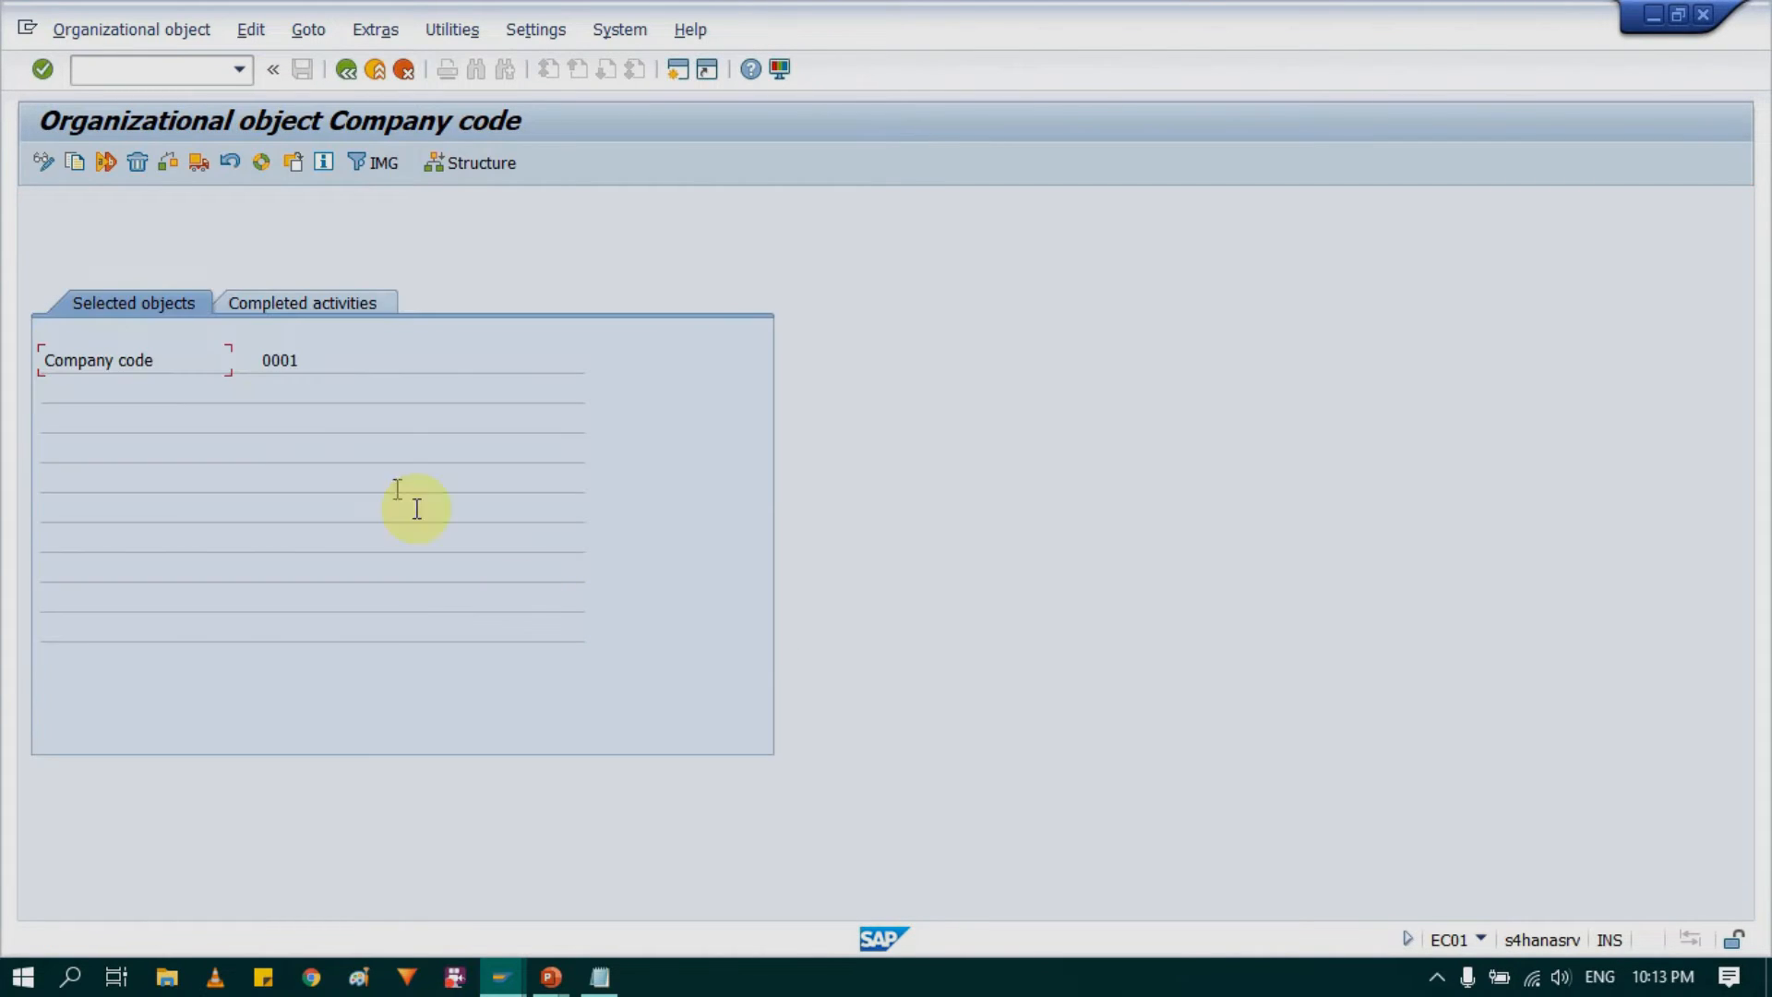
pyautogui.click(349, 301)
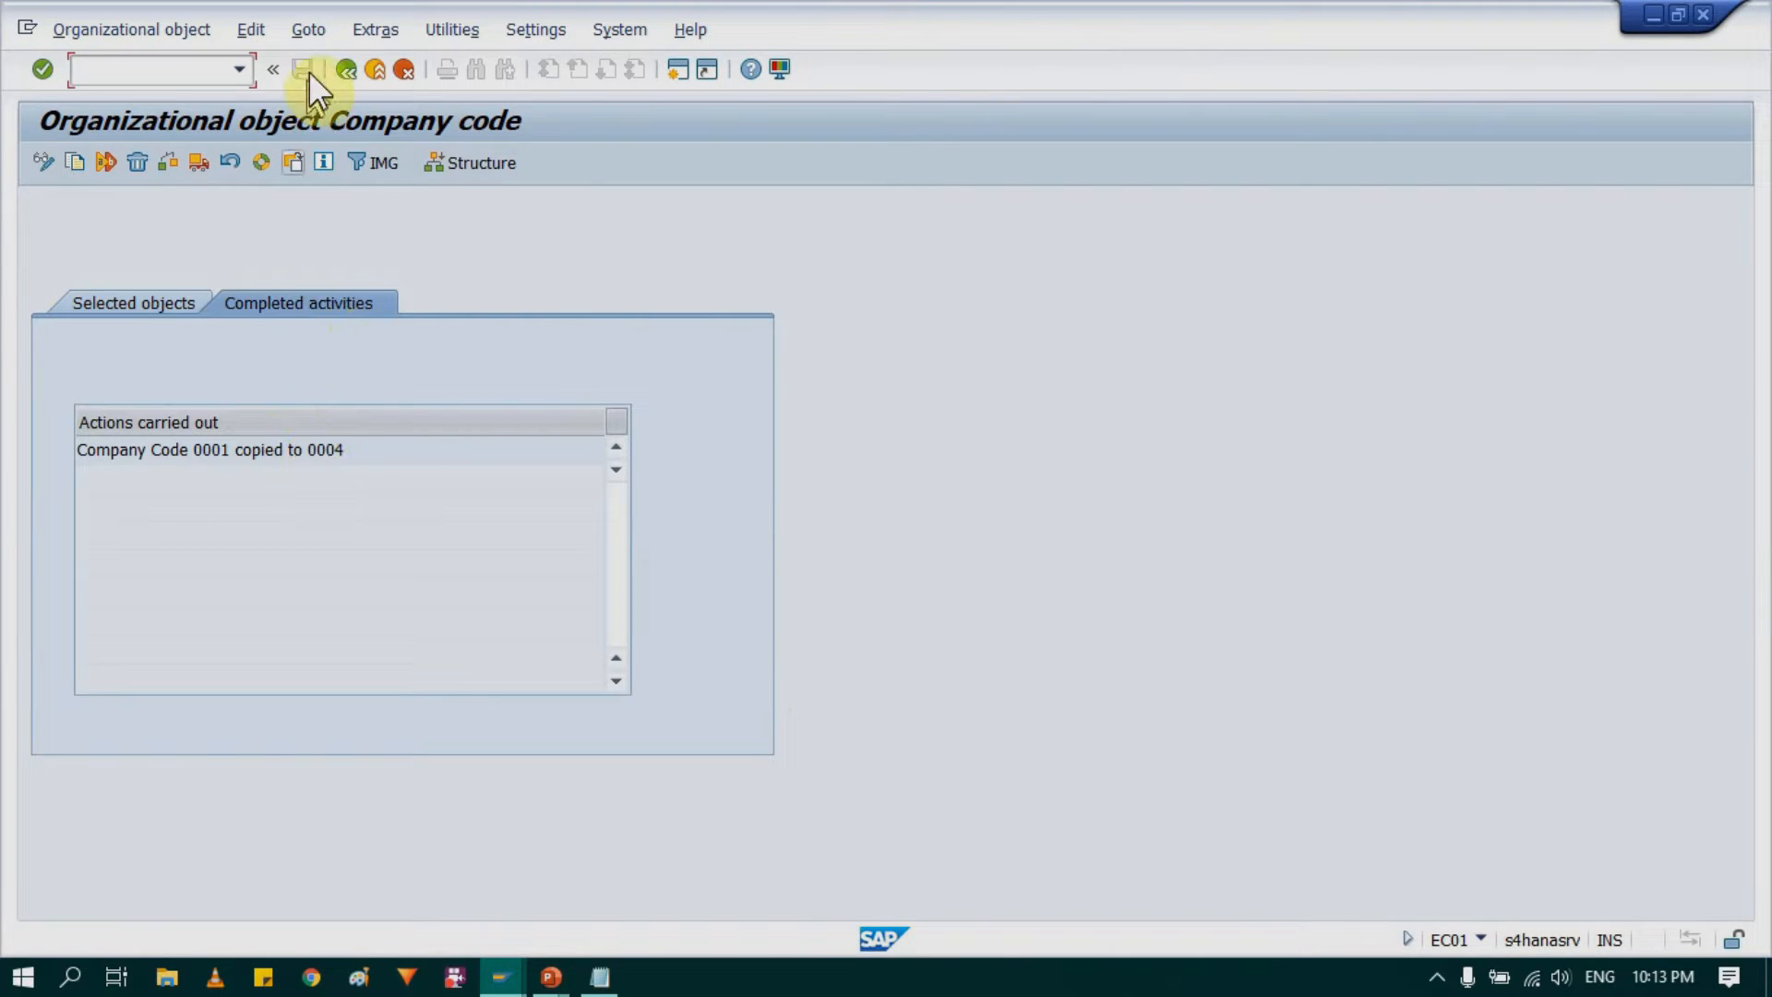
pyautogui.click(344, 72)
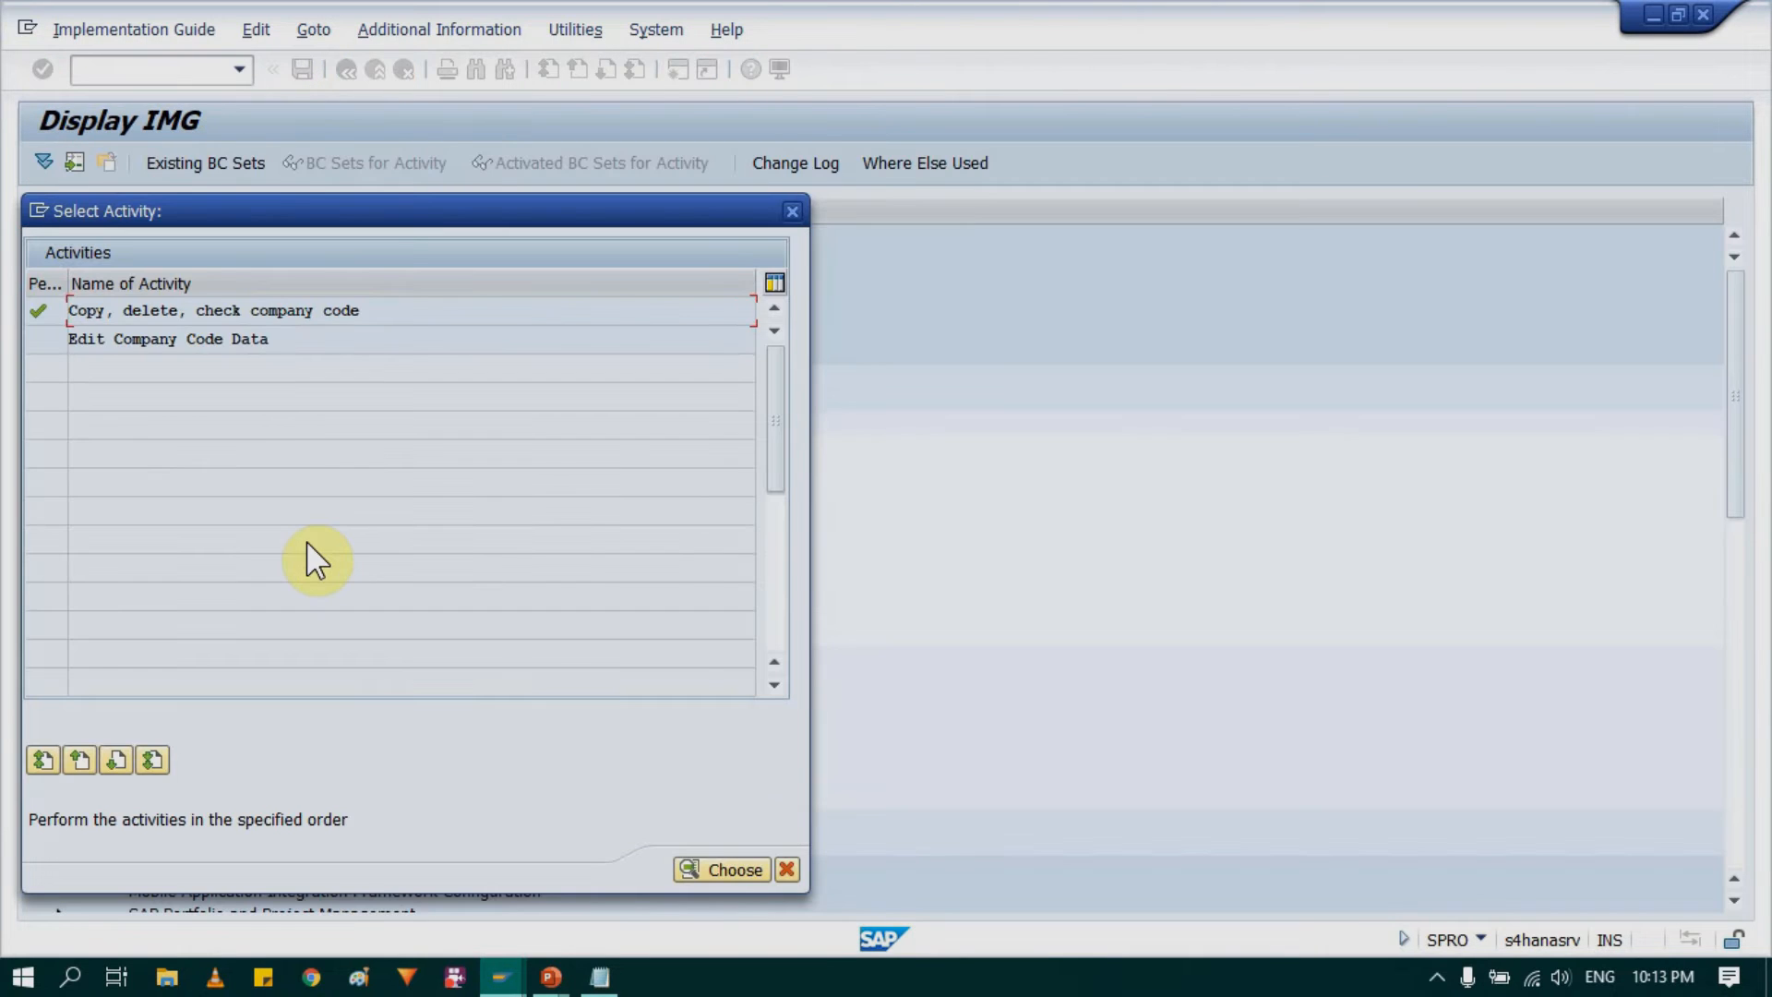
# Step: Open the details of company code 0004 in the Edit Company Code Data activity
pyautogui.click(139, 341)
pyautogui.doubleClick(177, 345)
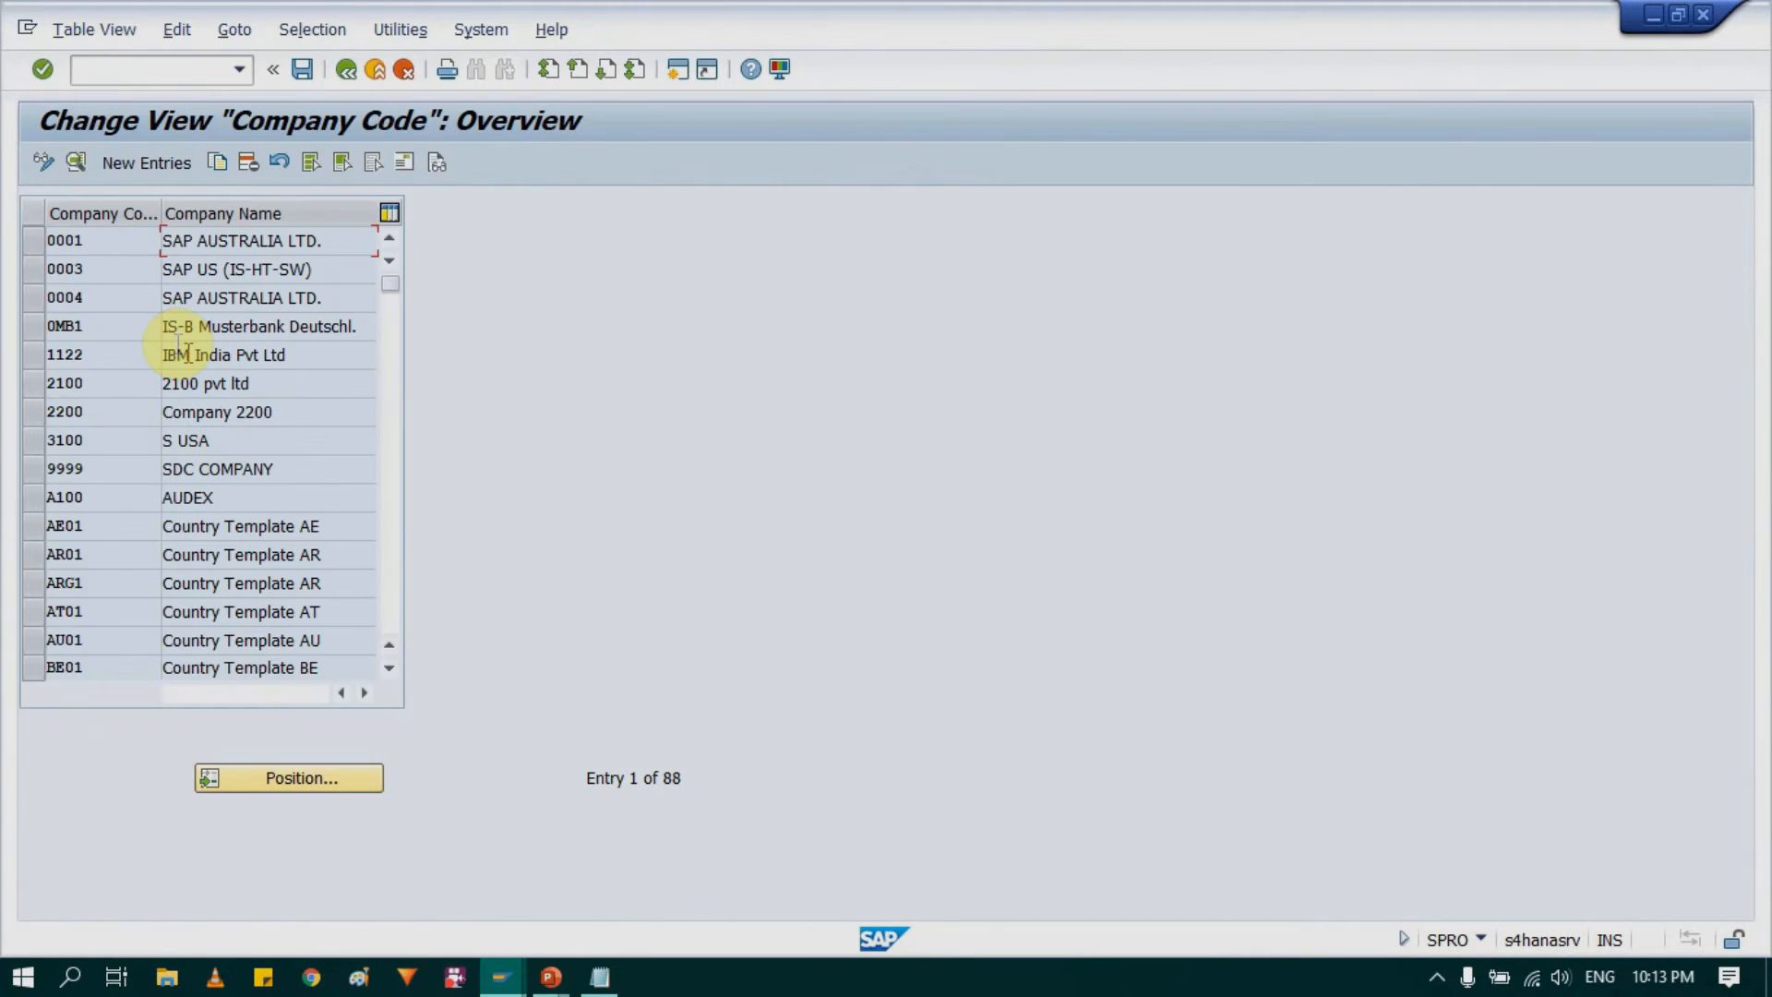
pyautogui.click(35, 296)
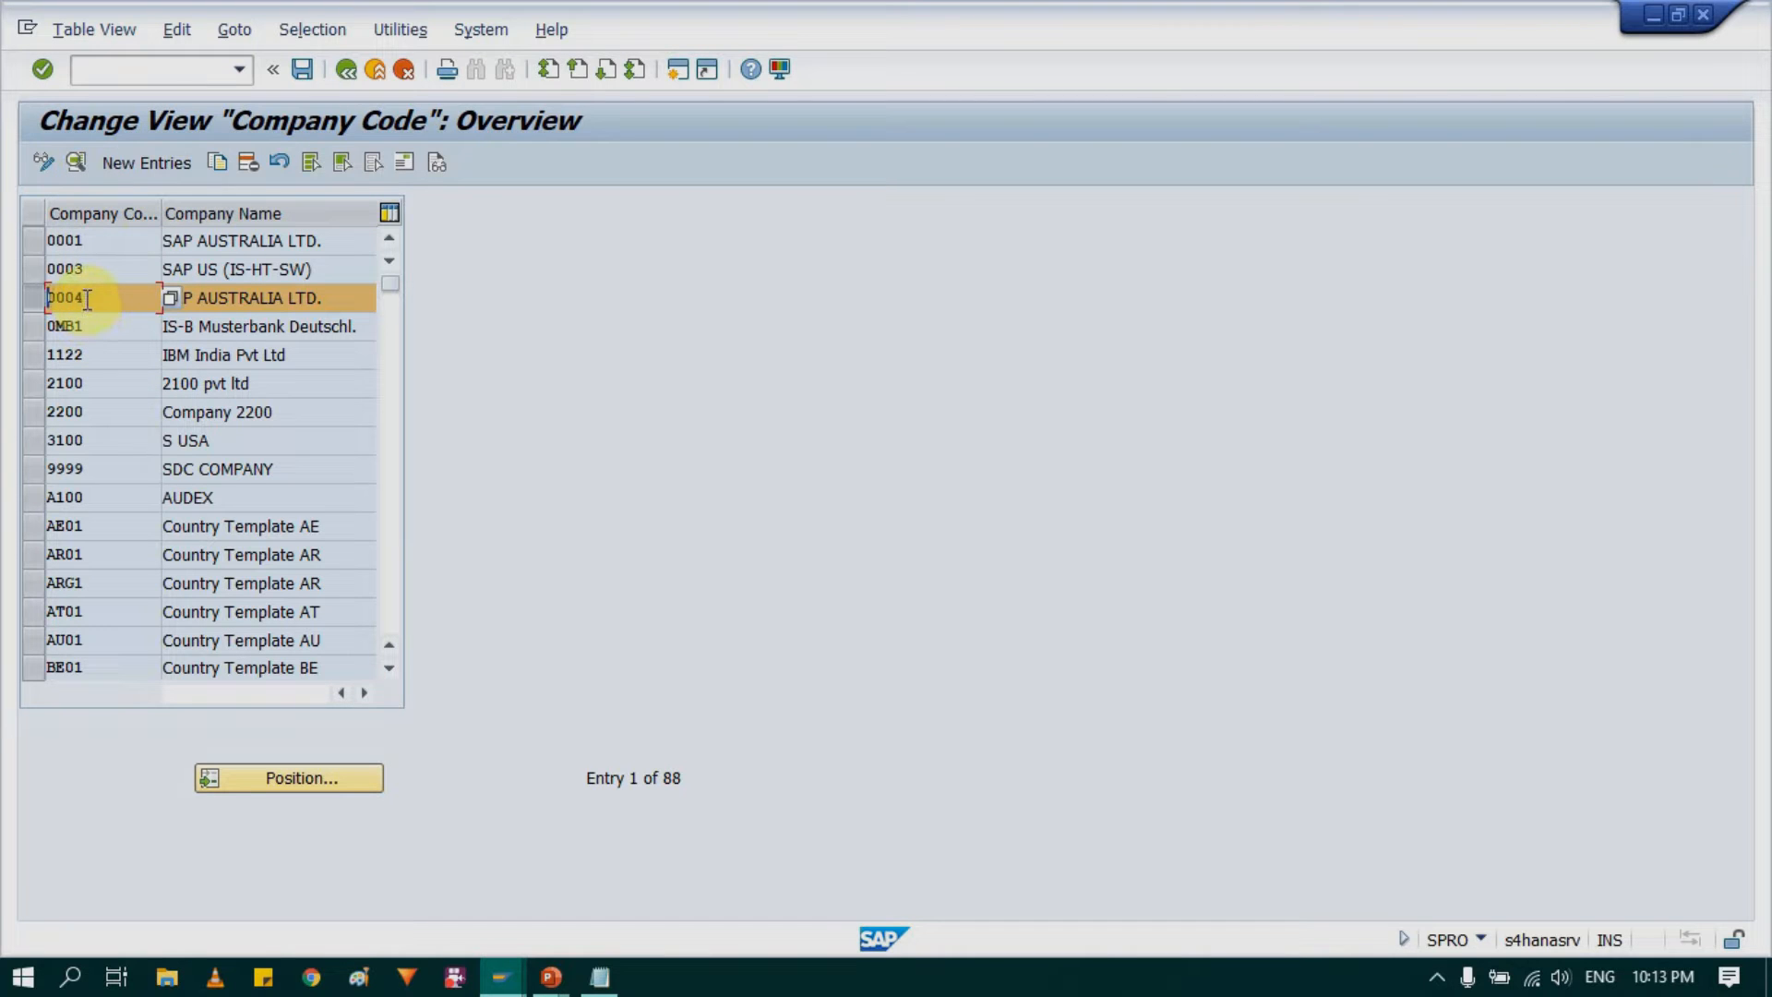
pyautogui.click(75, 164)
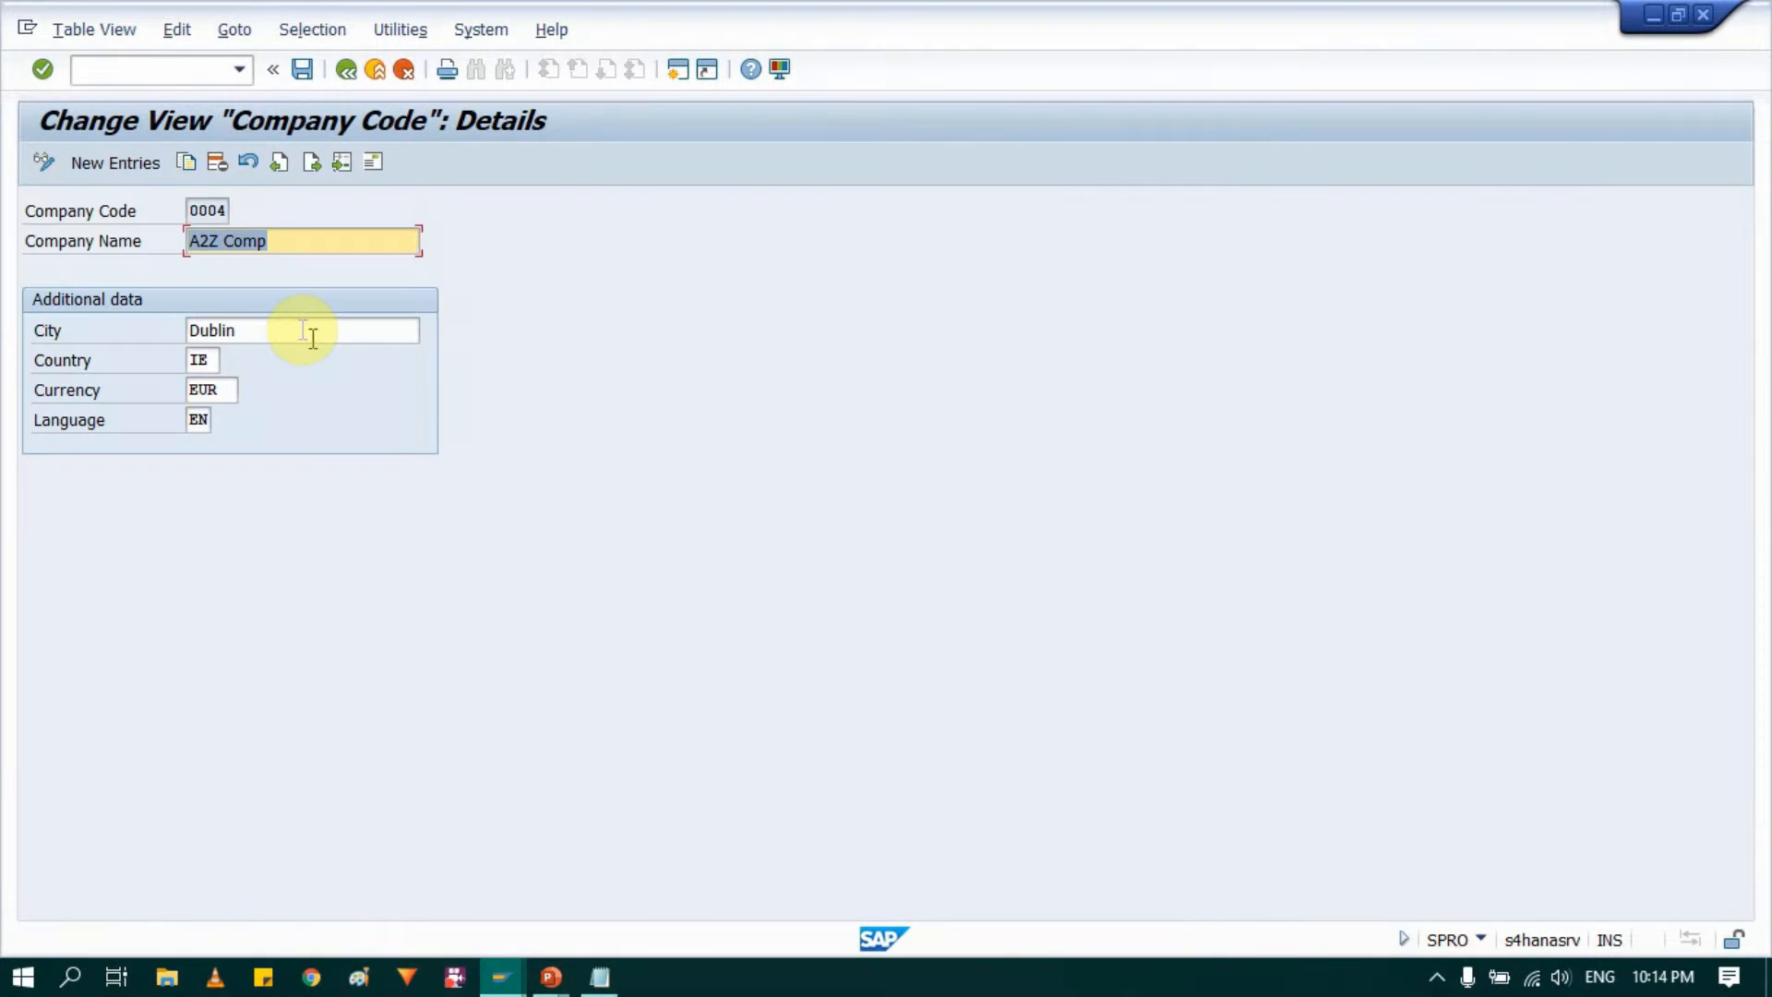
# Step: In the address of company code 0004, set the title to Company, both name lines to A2Z Comp and the first search term to SAP
pyautogui.click(374, 163)
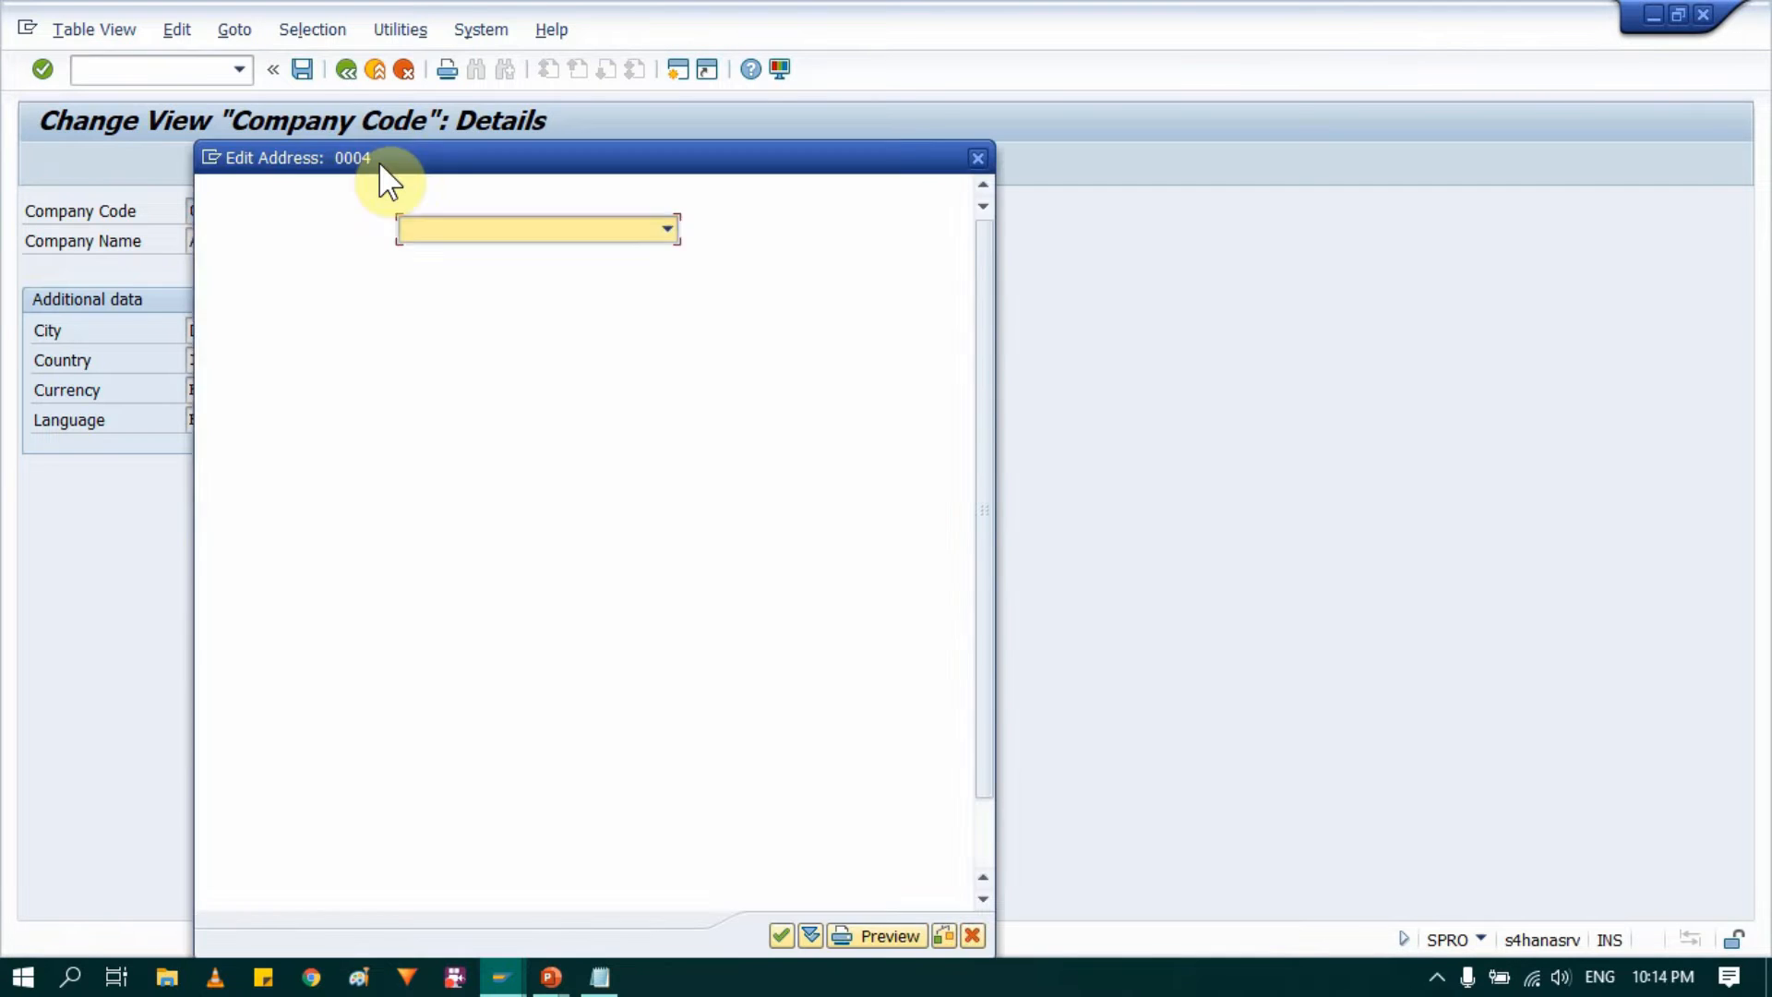
pyautogui.click(666, 229)
pyautogui.click(452, 251)
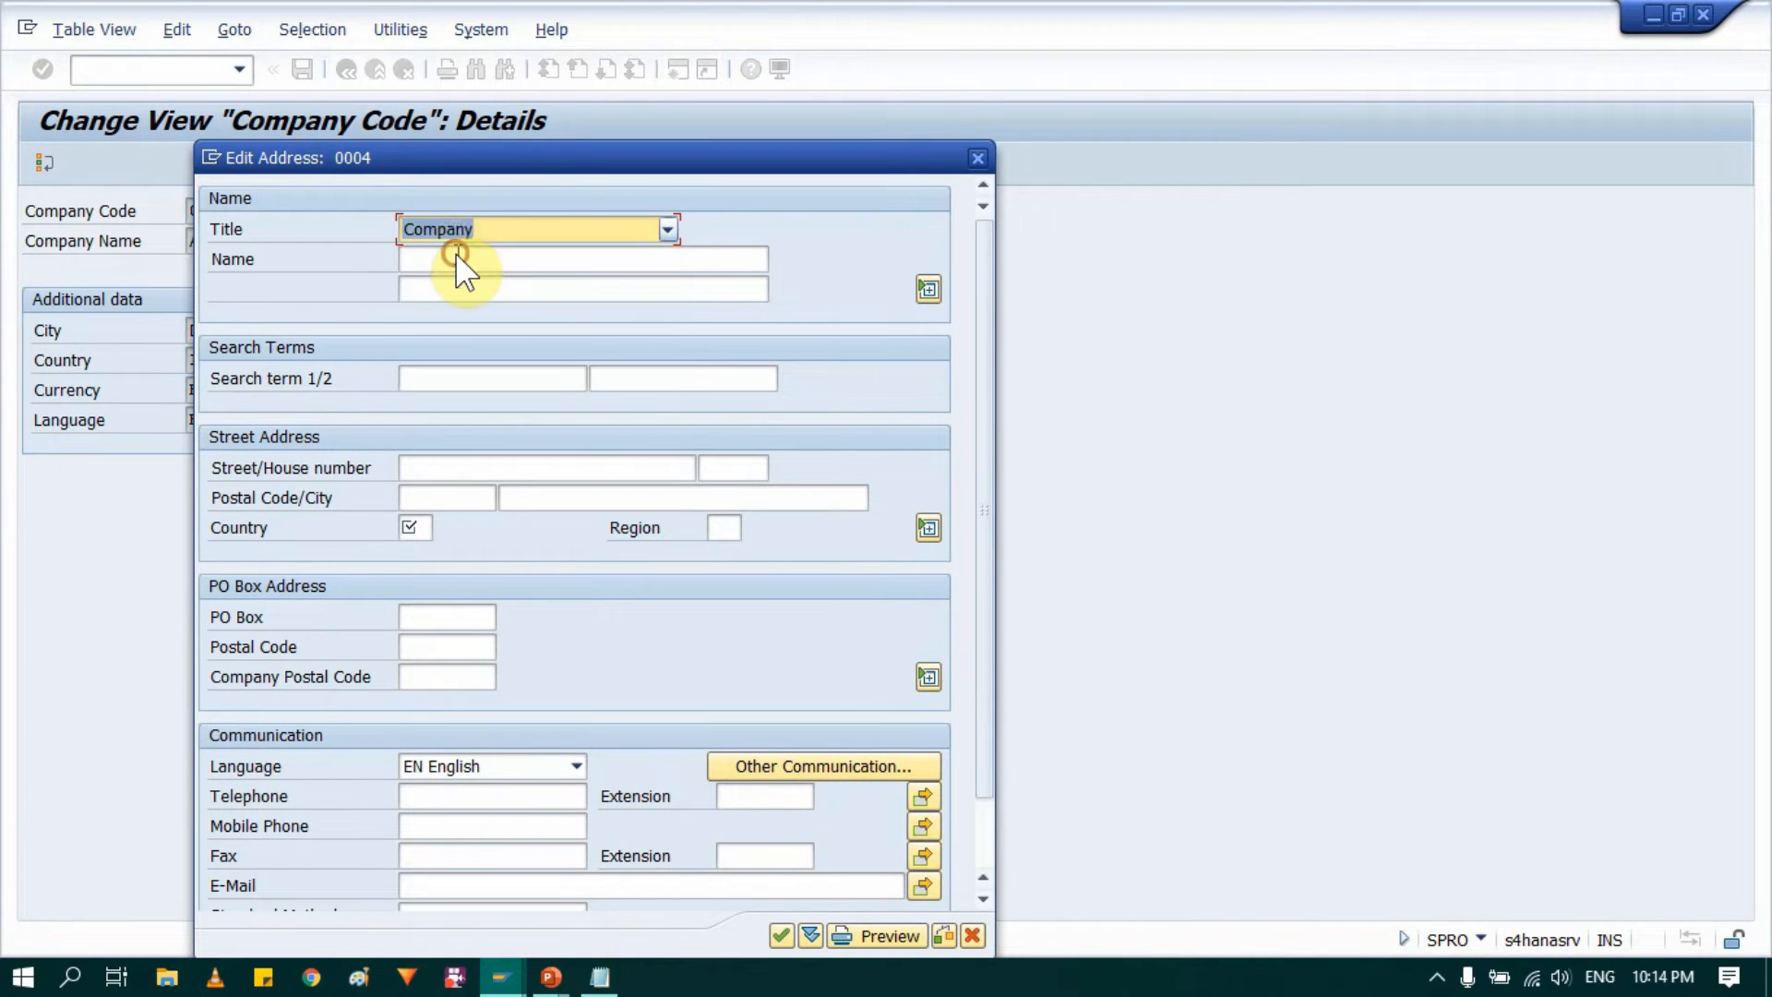
pyautogui.click(457, 254)
pyautogui.write('A2Z Comp')
pyautogui.press('Tab')
pyautogui.write('A2Z Comp')
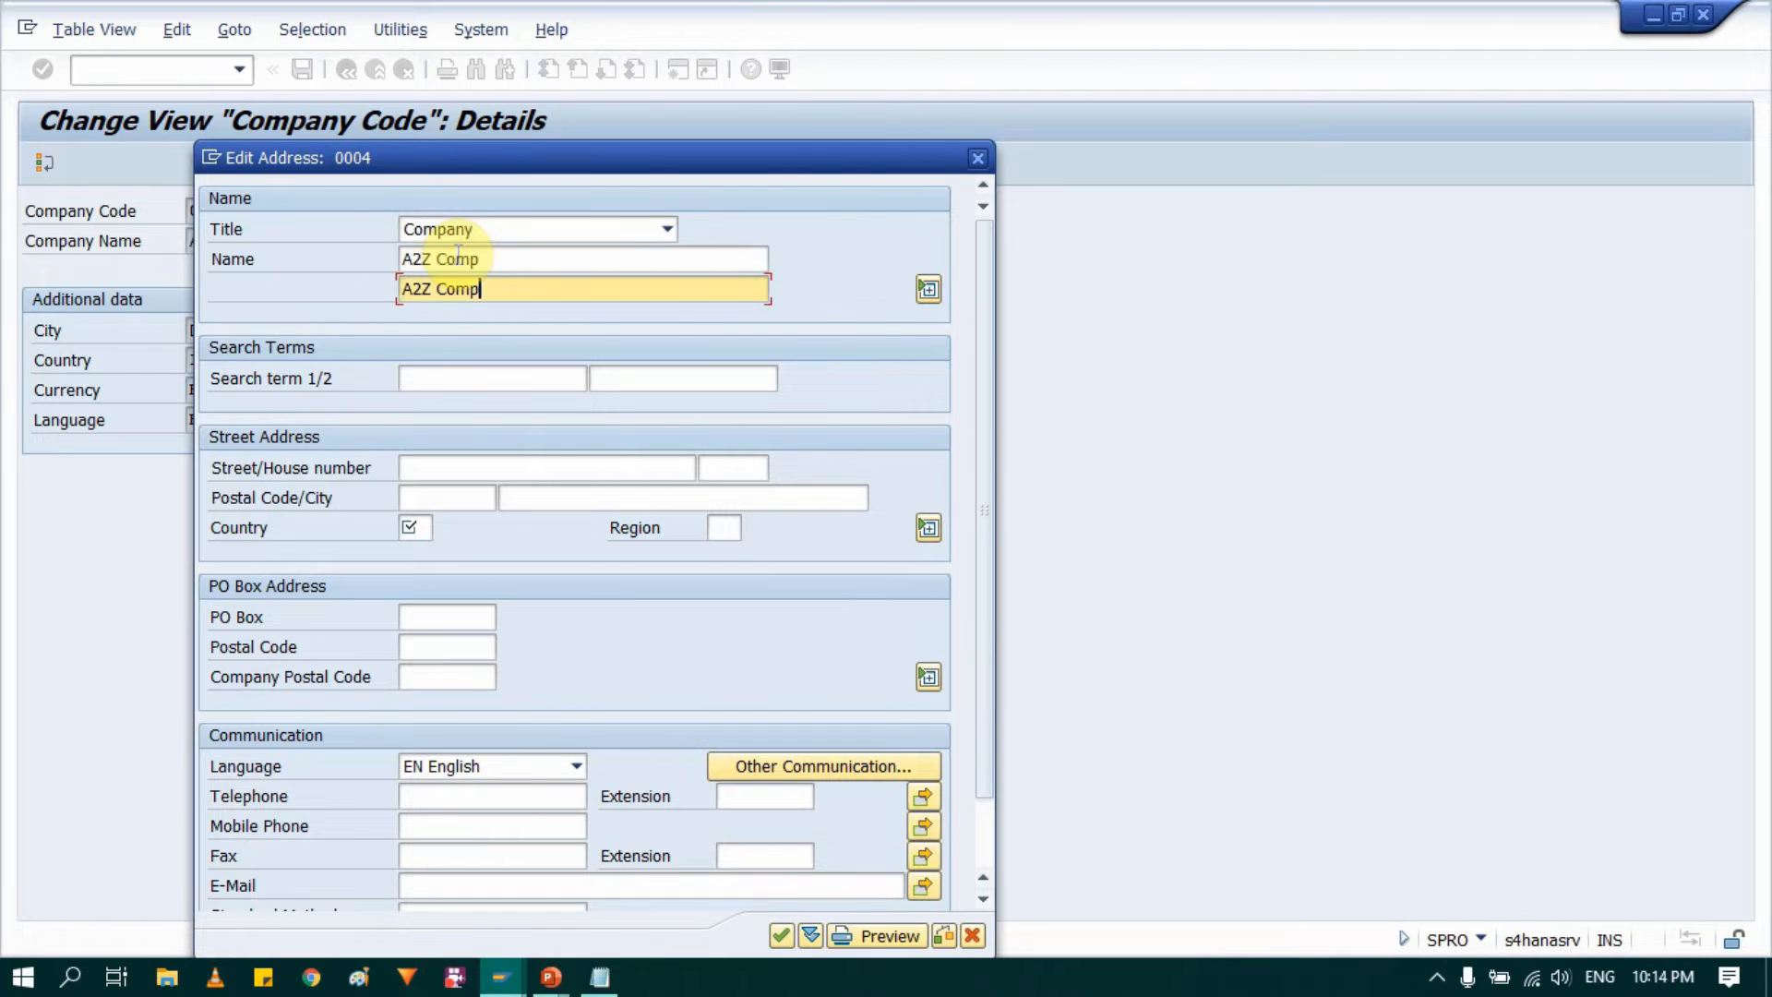
pyautogui.press('Tab')
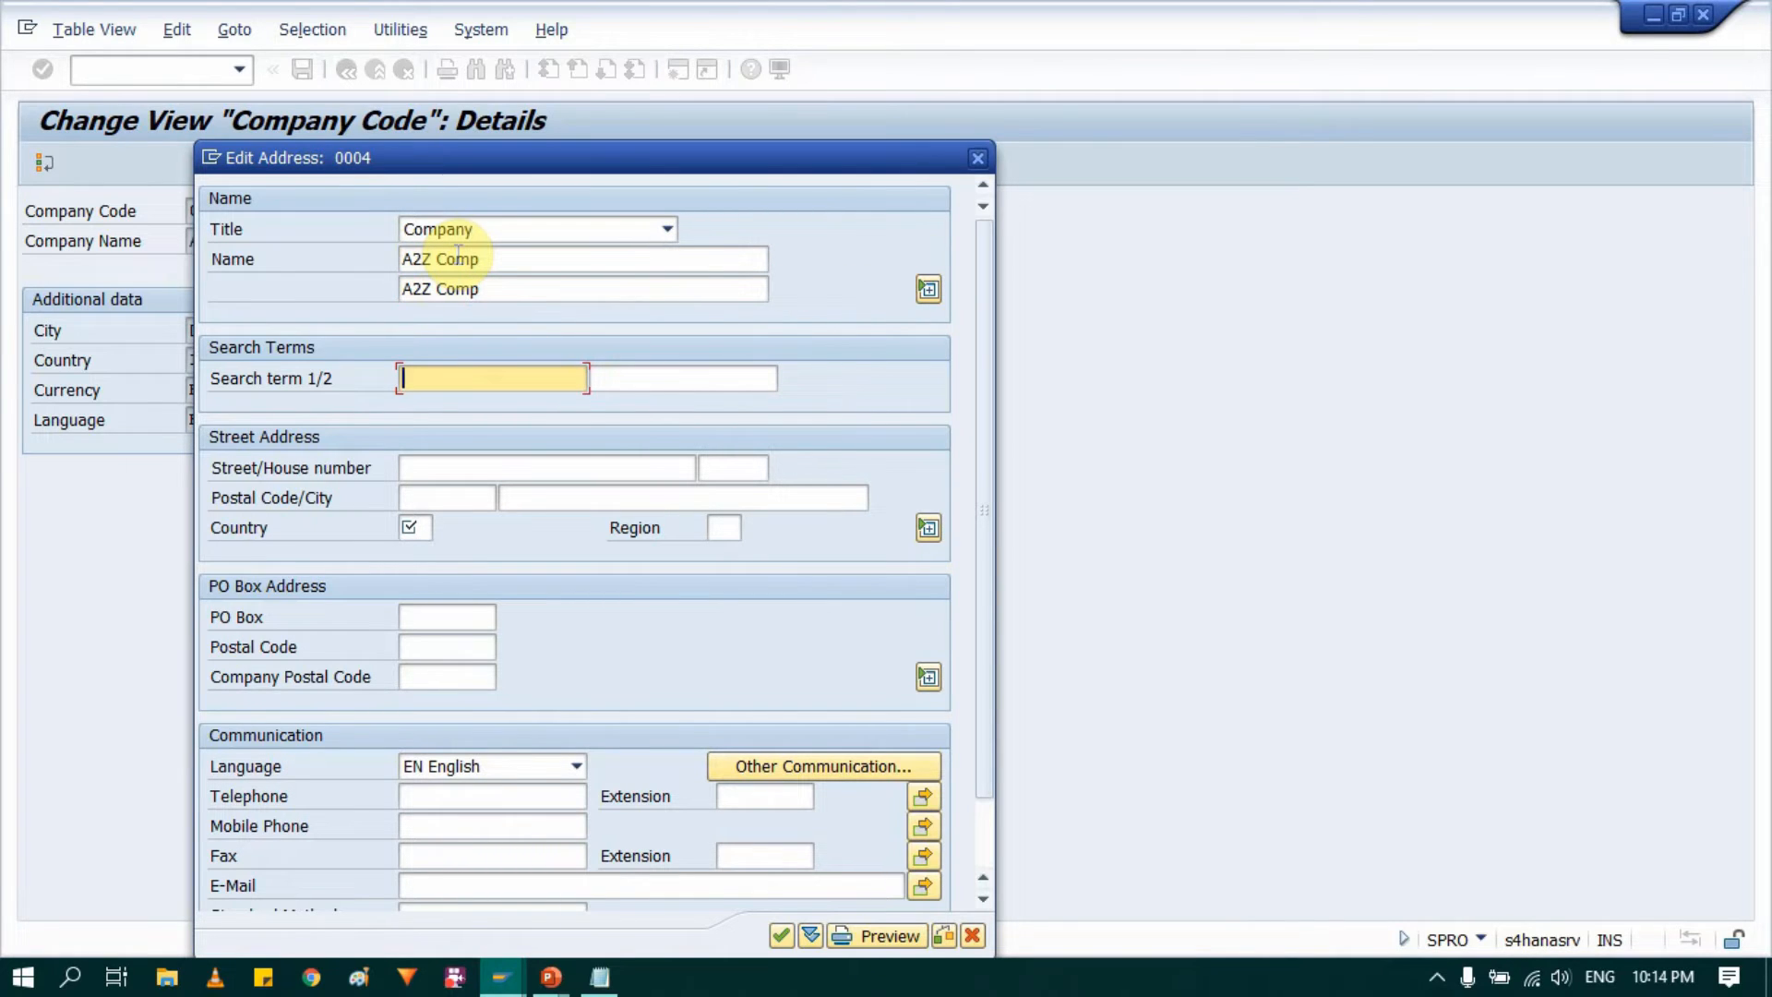
pyautogui.write('SAP')
pyautogui.press('Tab')
pyautogui.press('Tab')
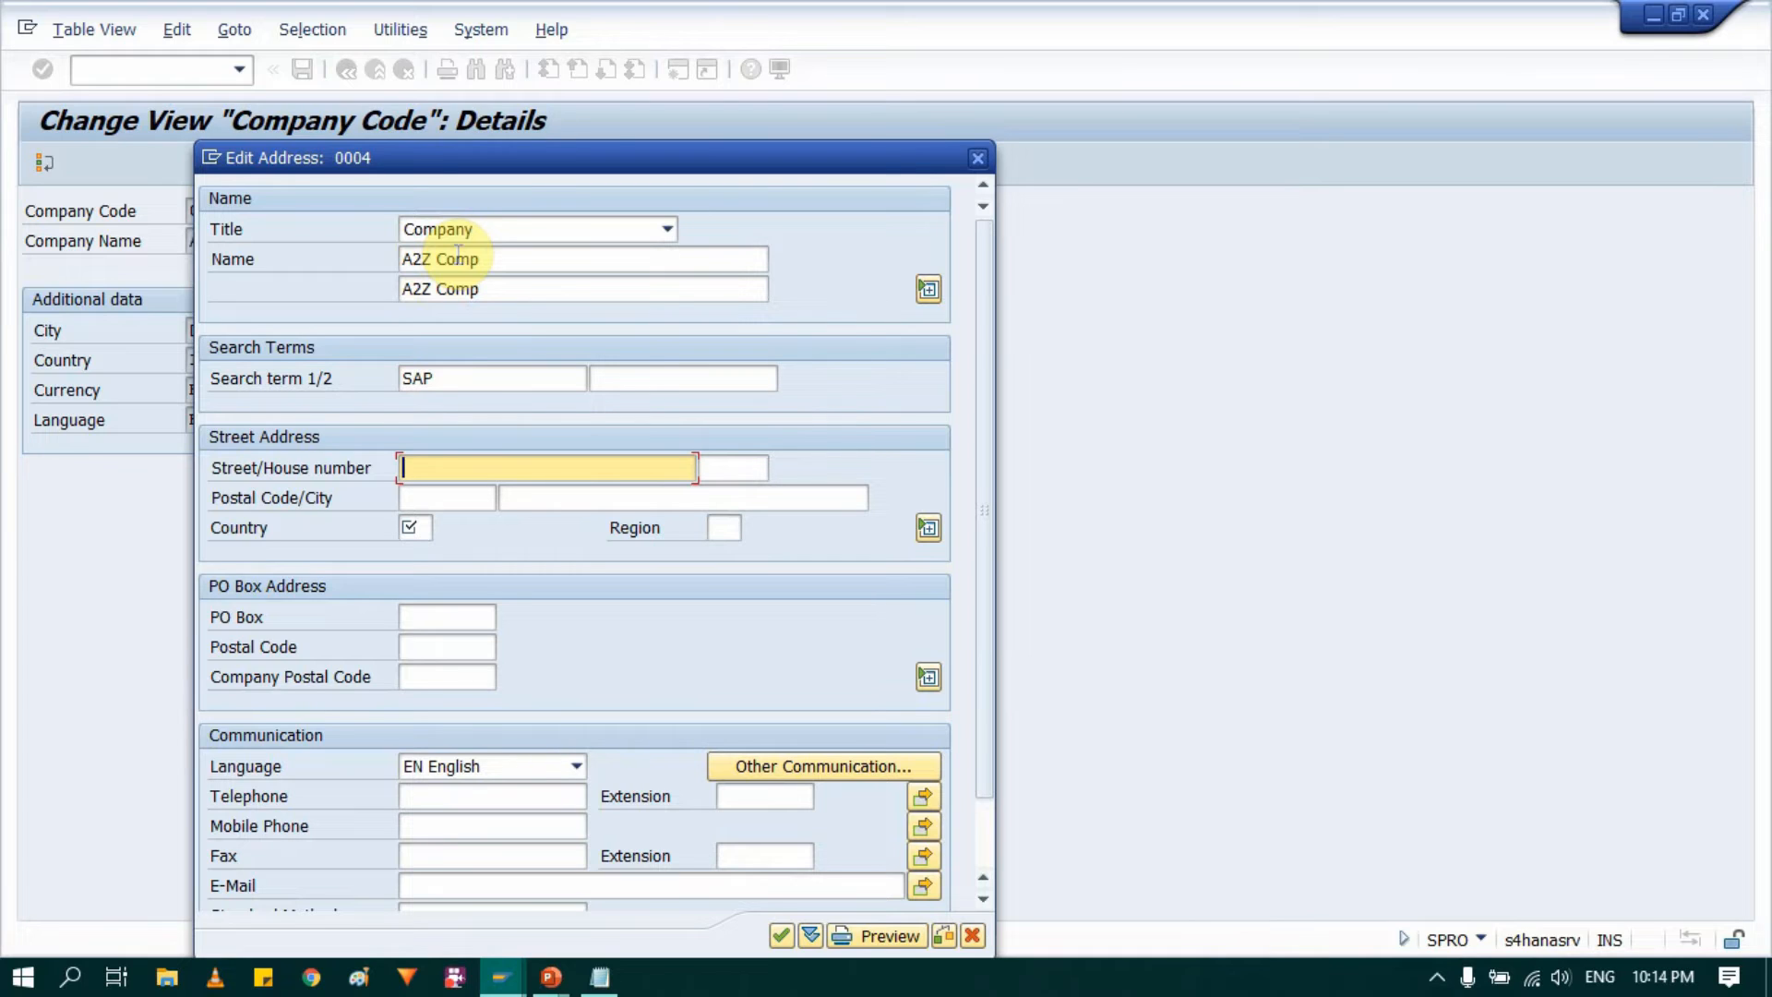
# Step: Fill in the company's street and house number in the street address
pyautogui.write('Test')
pyautogui.hotkey('shift', 'Home')
pyautogui.press('BackSpace')
pyautogui.write('Business park')
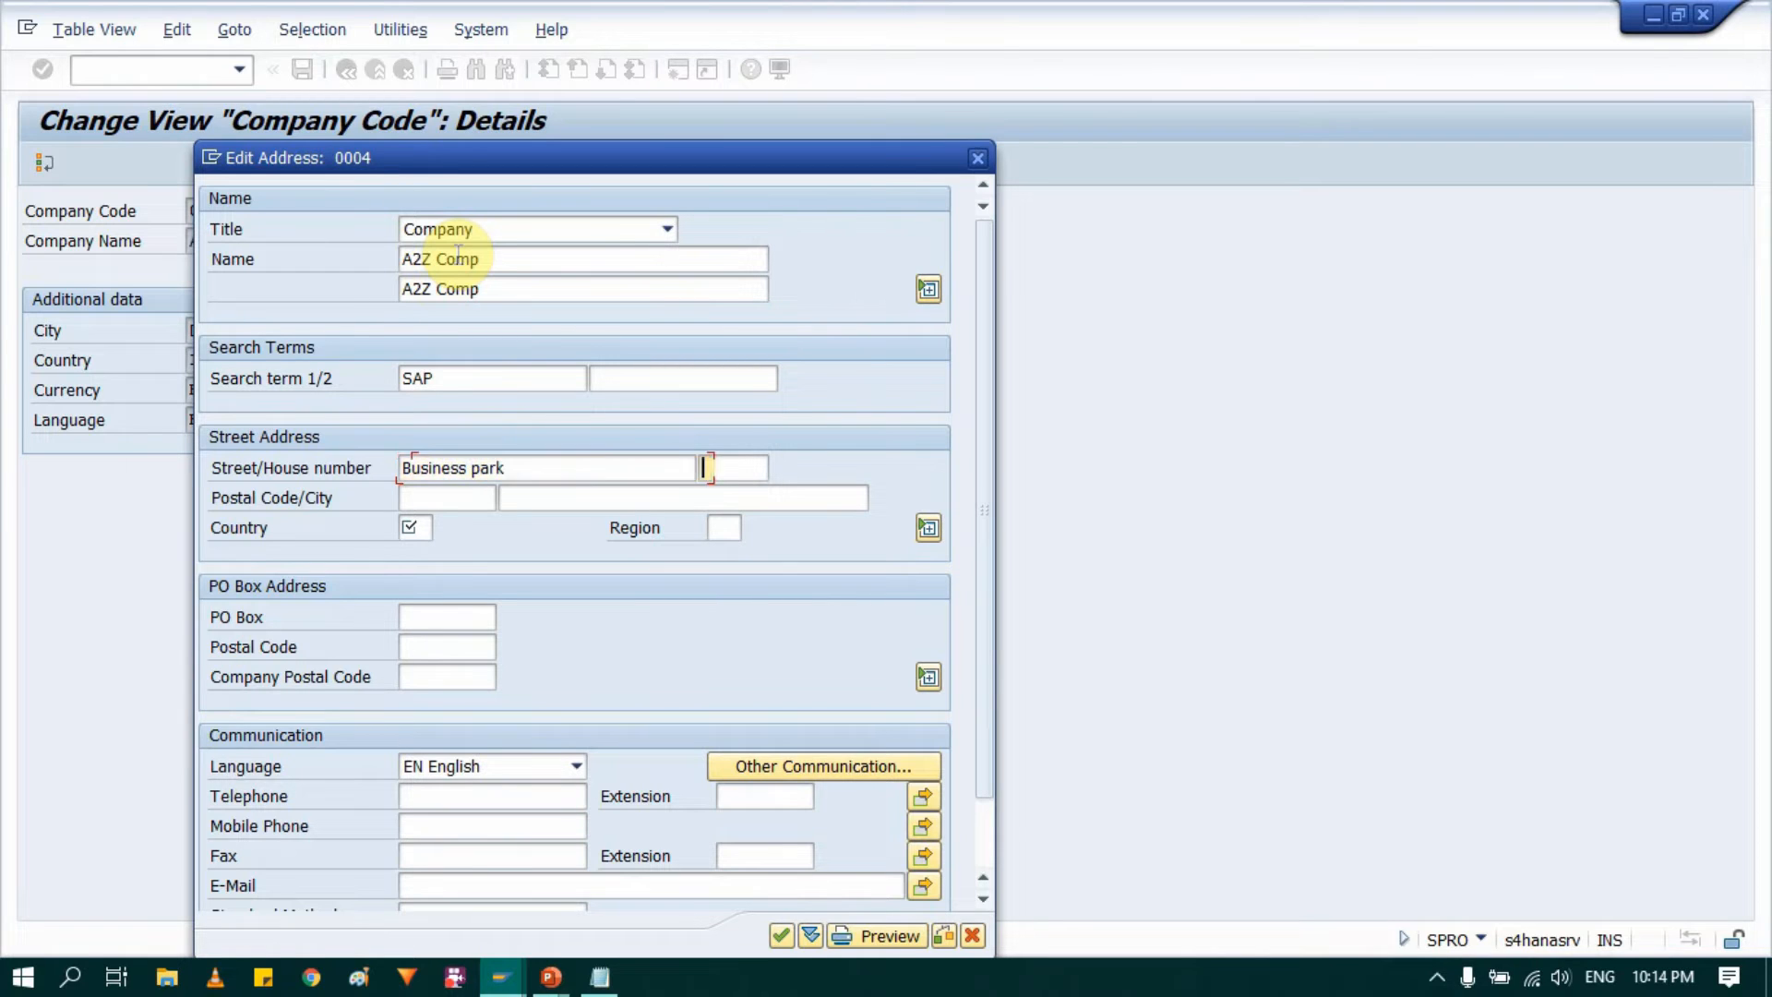
pyautogui.press('Tab')
pyautogui.write('Test')
pyautogui.press('Tab')
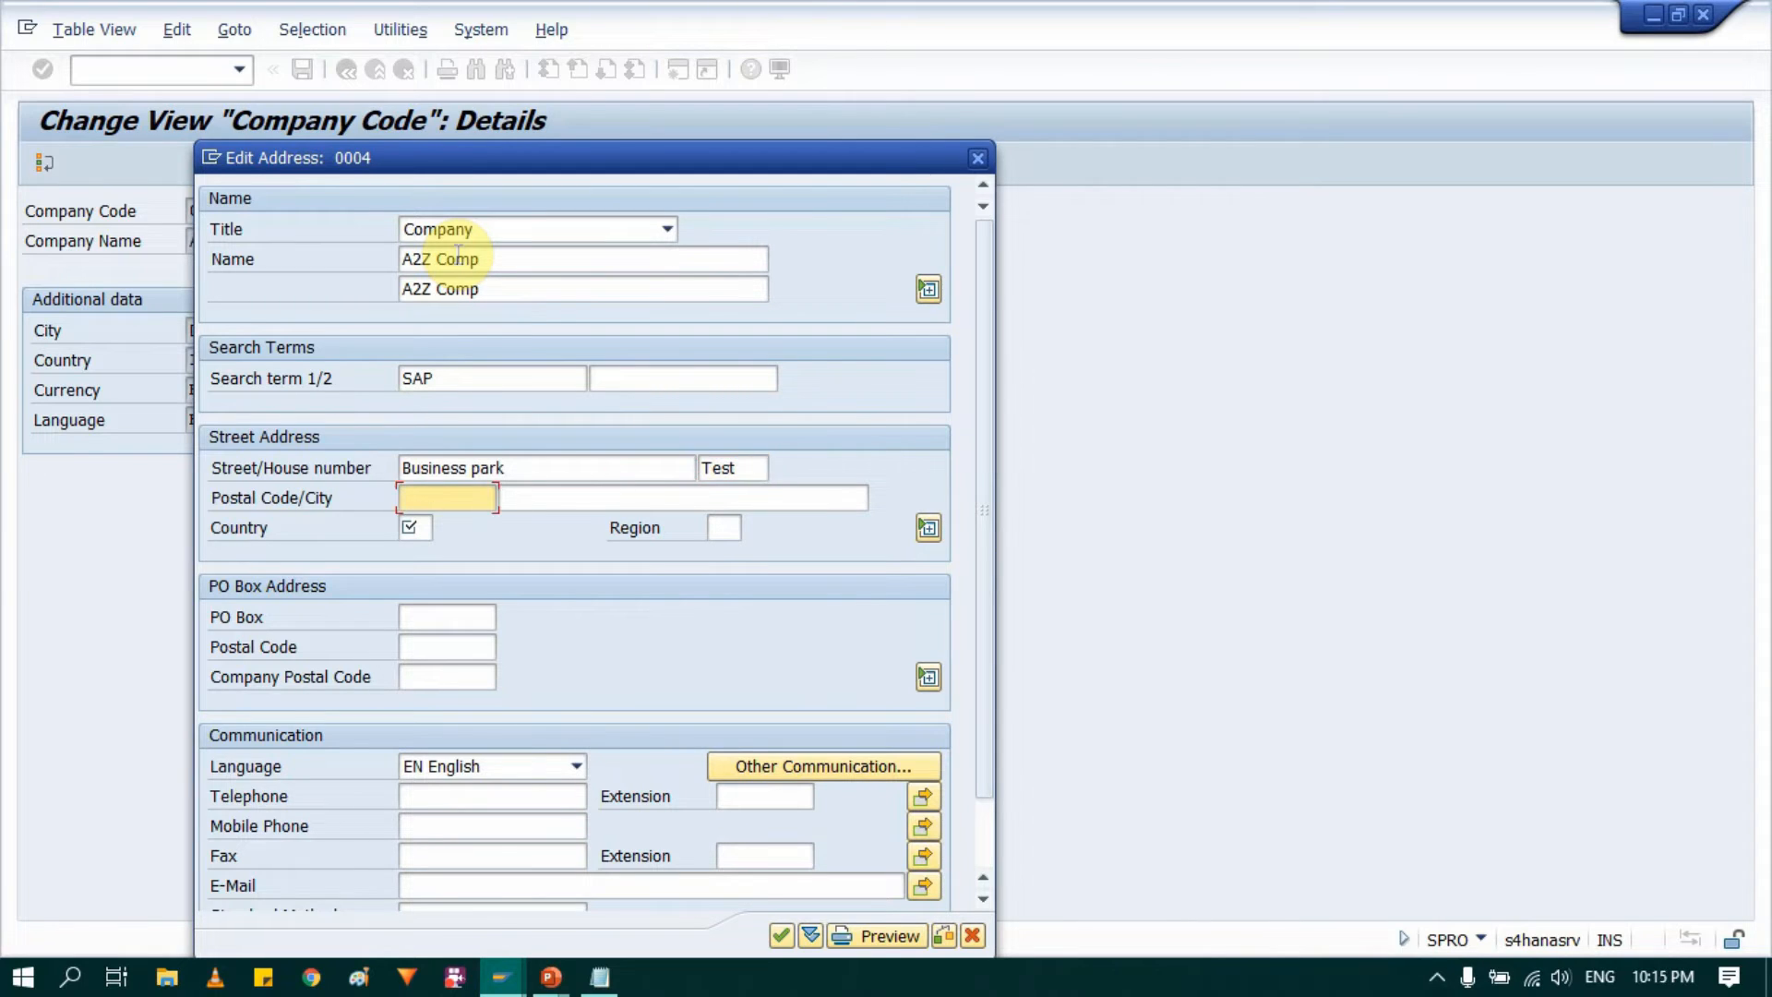
# Step: Enter the company's postal code, set the city to Test Park and the country to IE
pyautogui.write('D15XY99')
pyautogui.press('Tab')
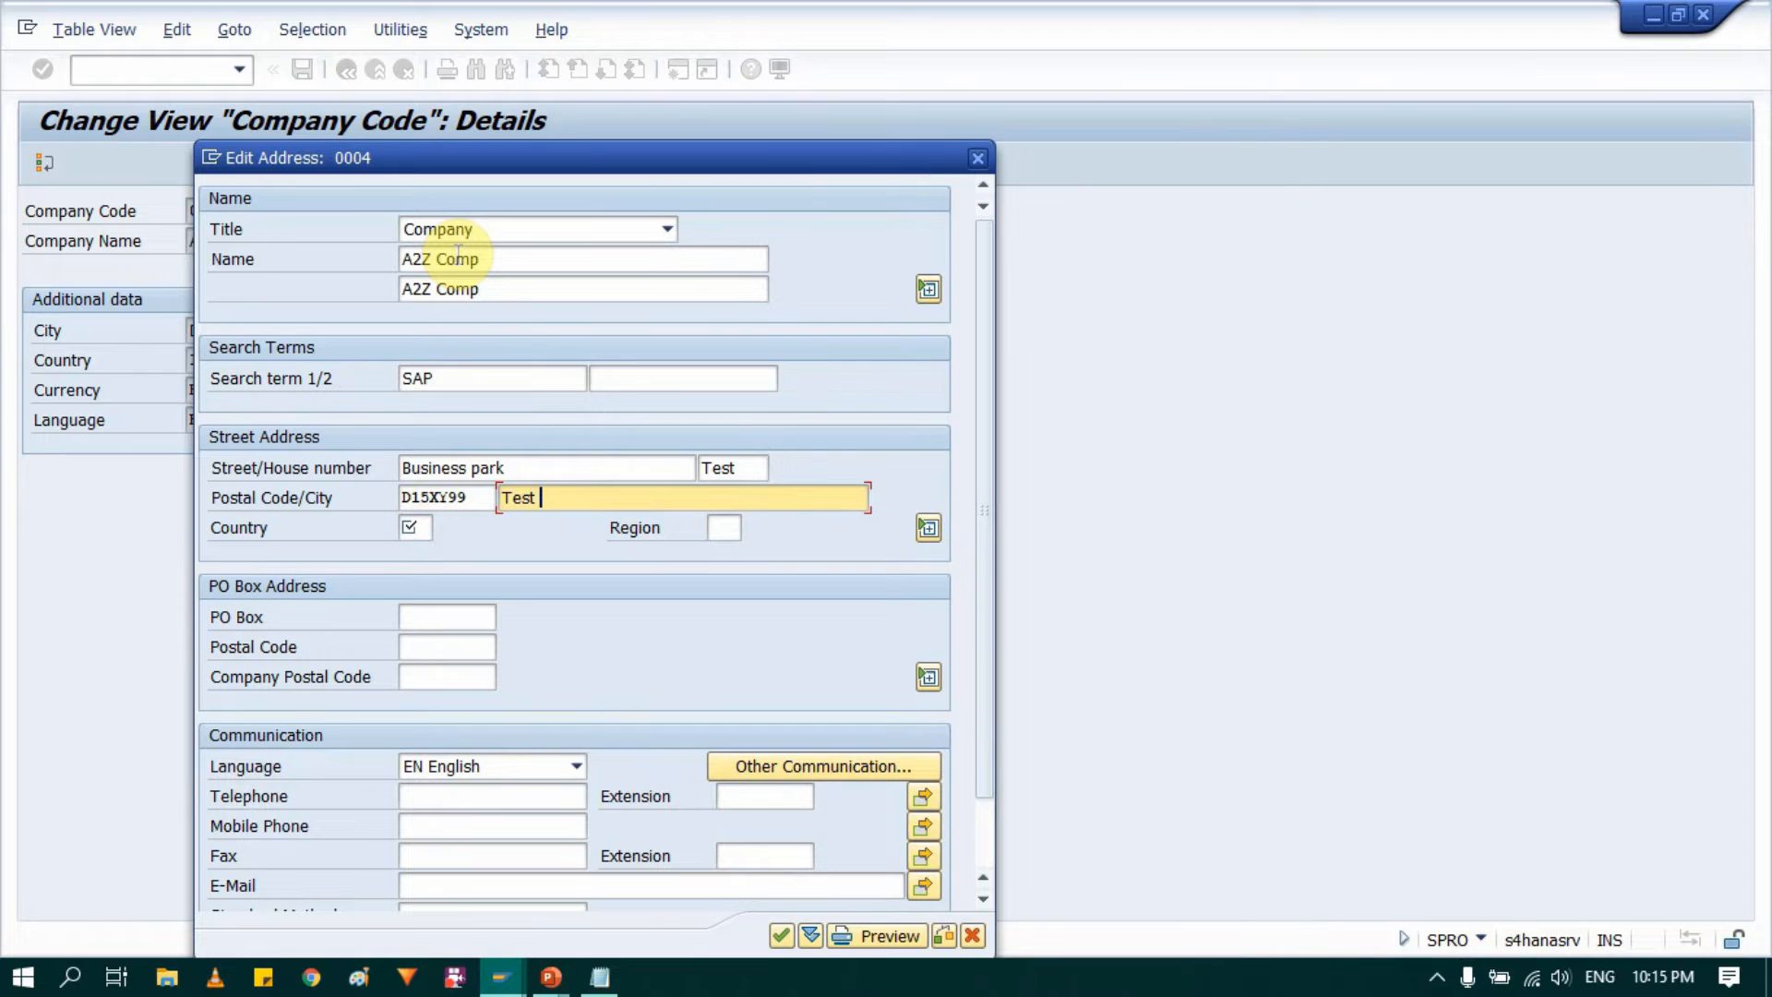
pyautogui.write('k')
pyautogui.press('Tab')
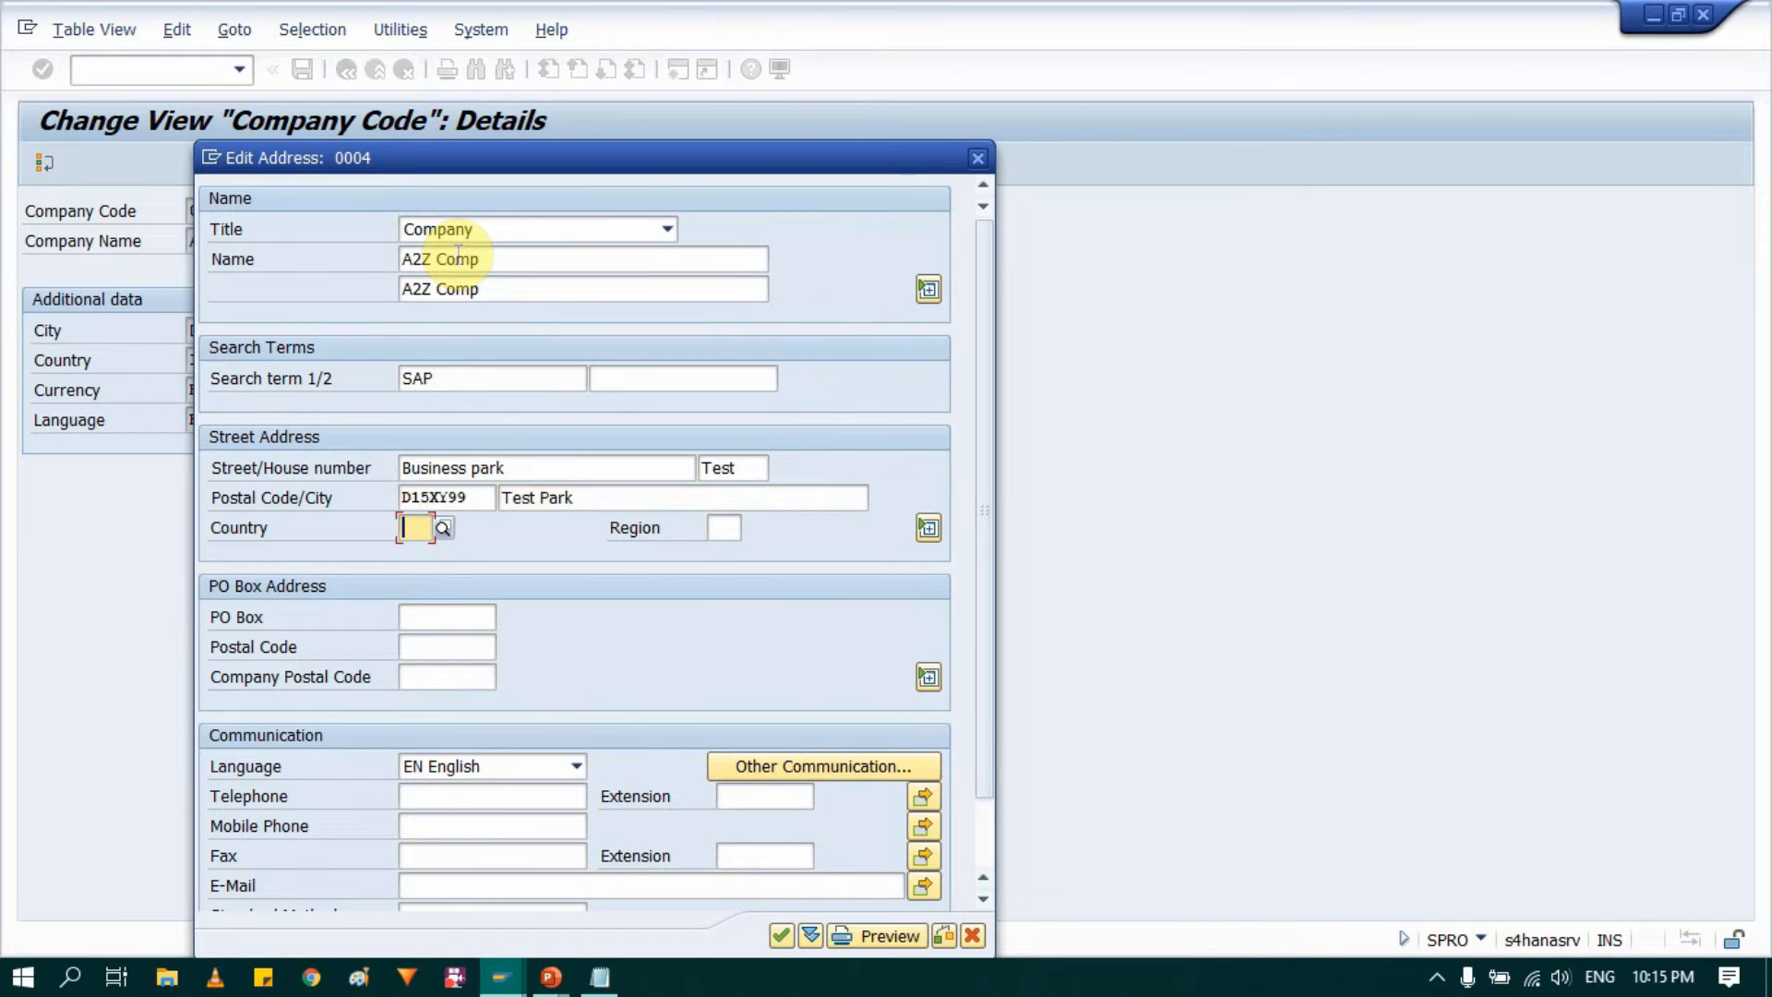
pyautogui.write('IE')
pyautogui.press('Tab')
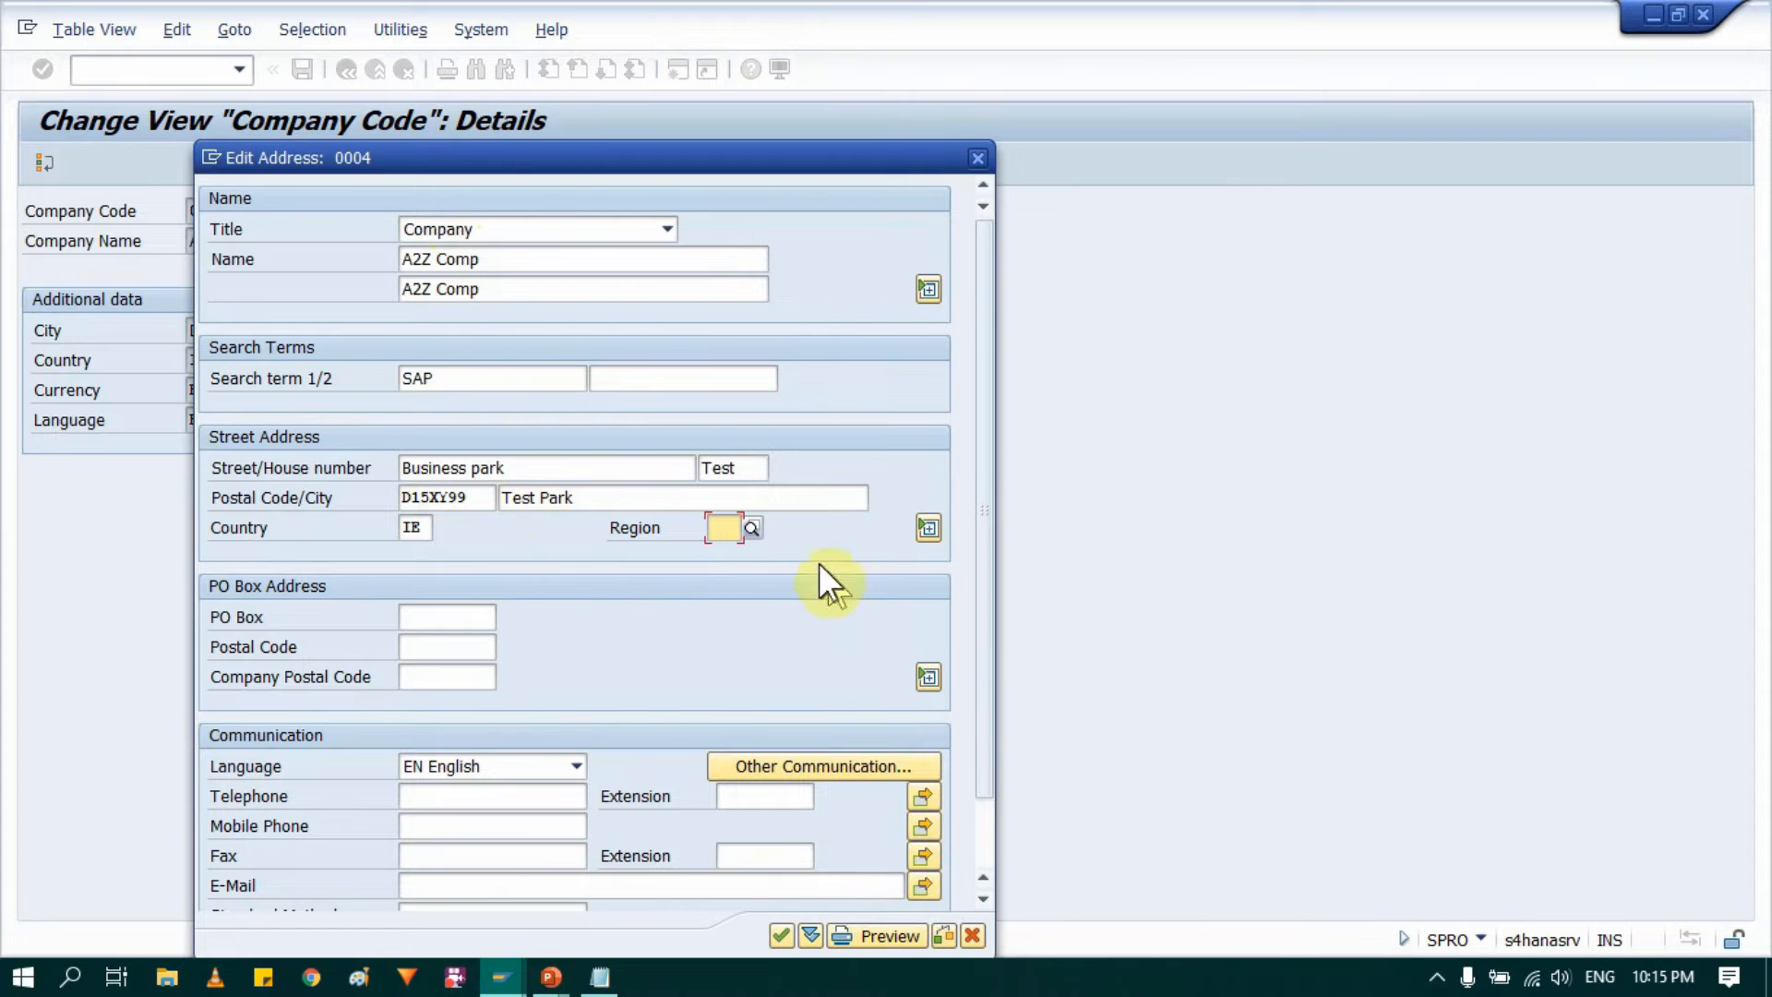
# Step: Set the region of company code 0004's address to D (Dublin) and fill in the company's e-mail address, mobile phone and telephone numbers
pyautogui.click(752, 527)
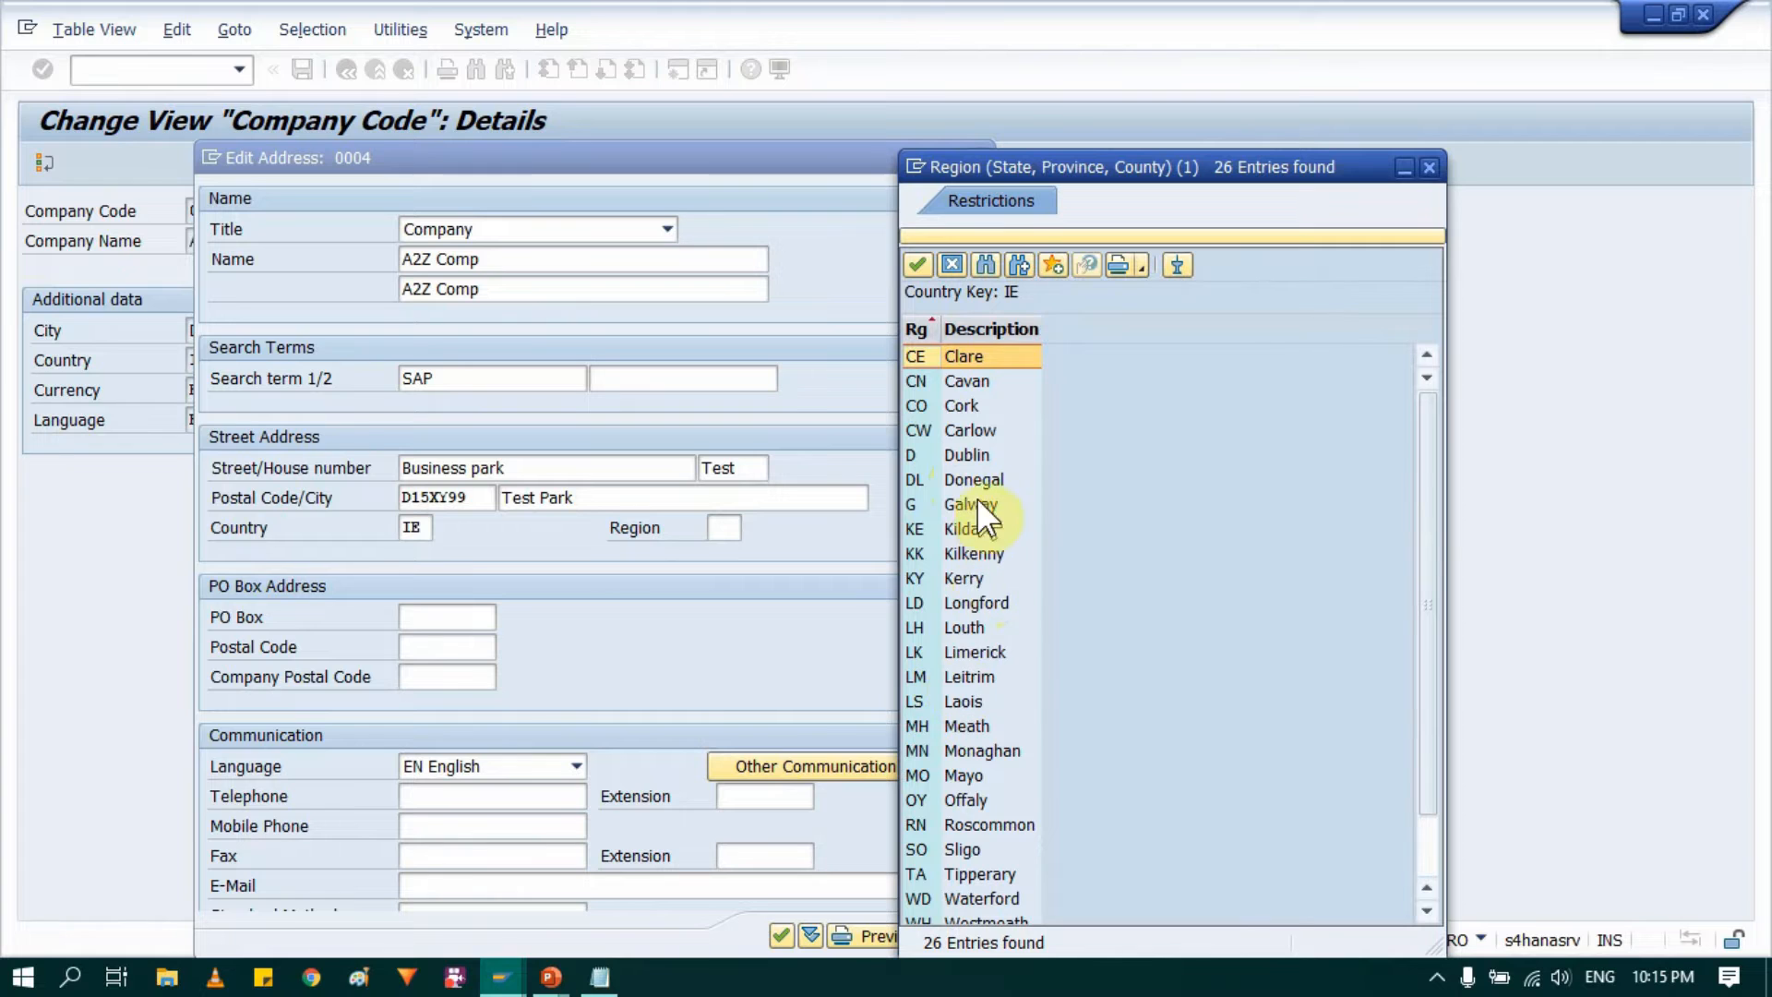
pyautogui.doubleClick(973, 452)
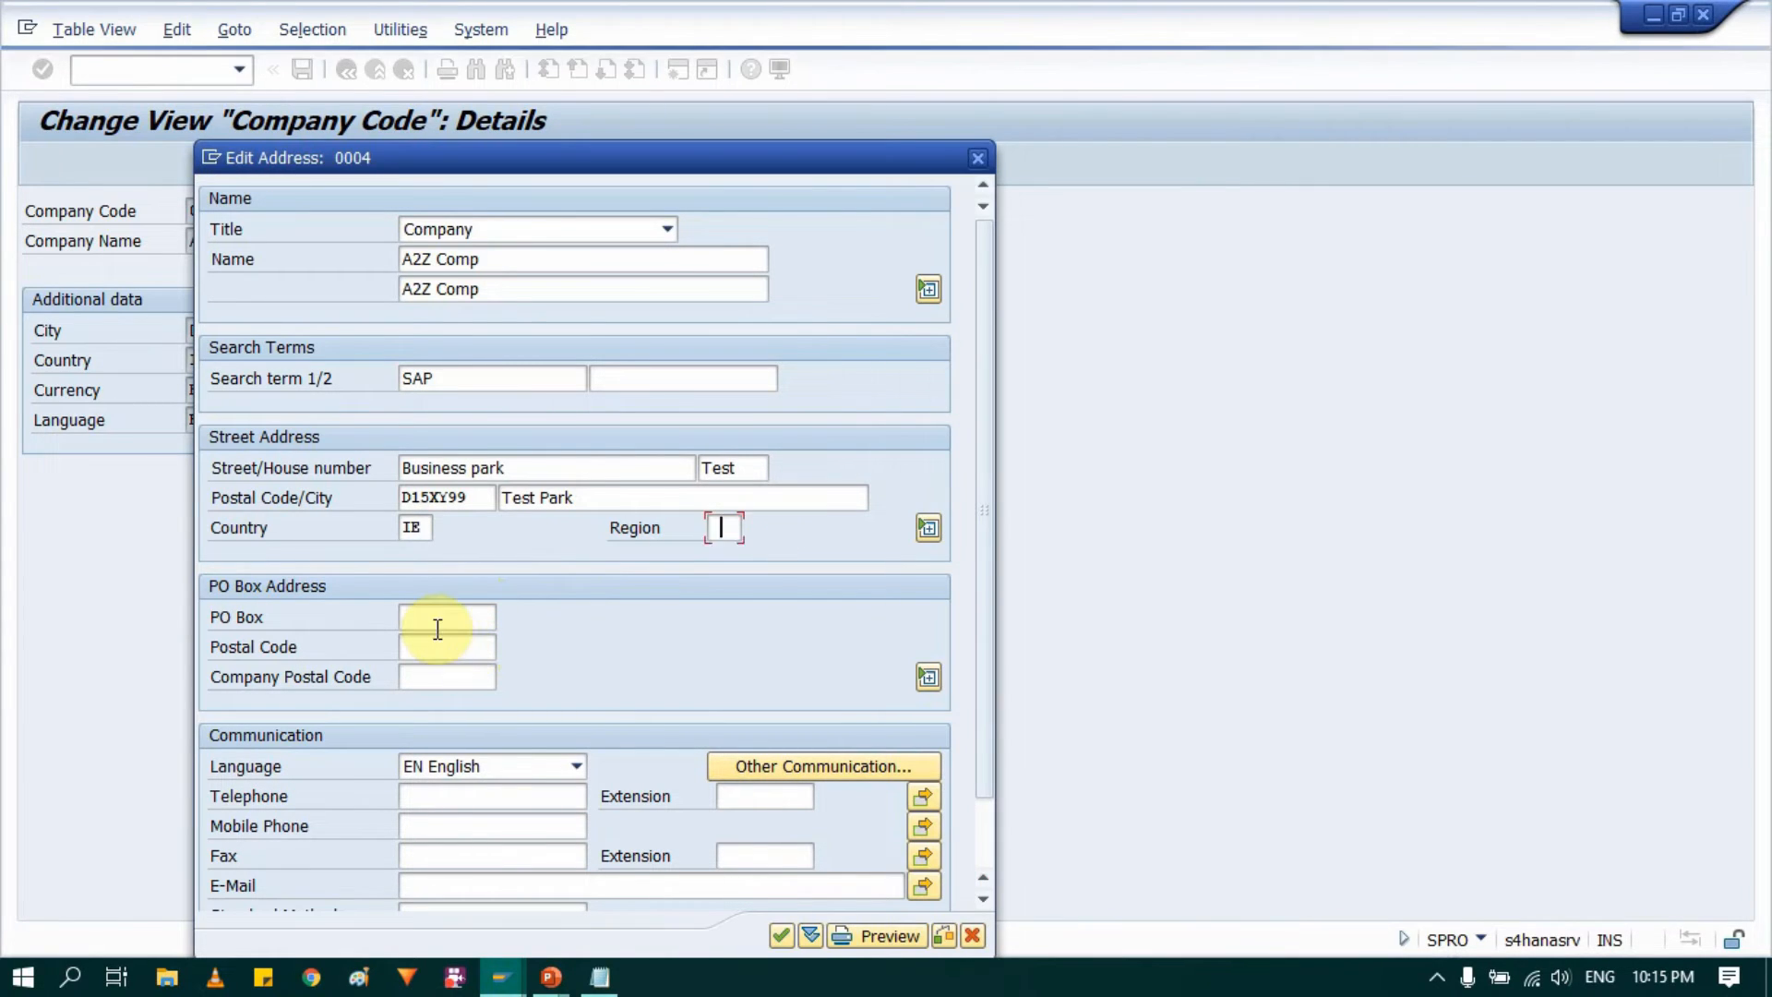
pyautogui.scroll(-2, 444, 646)
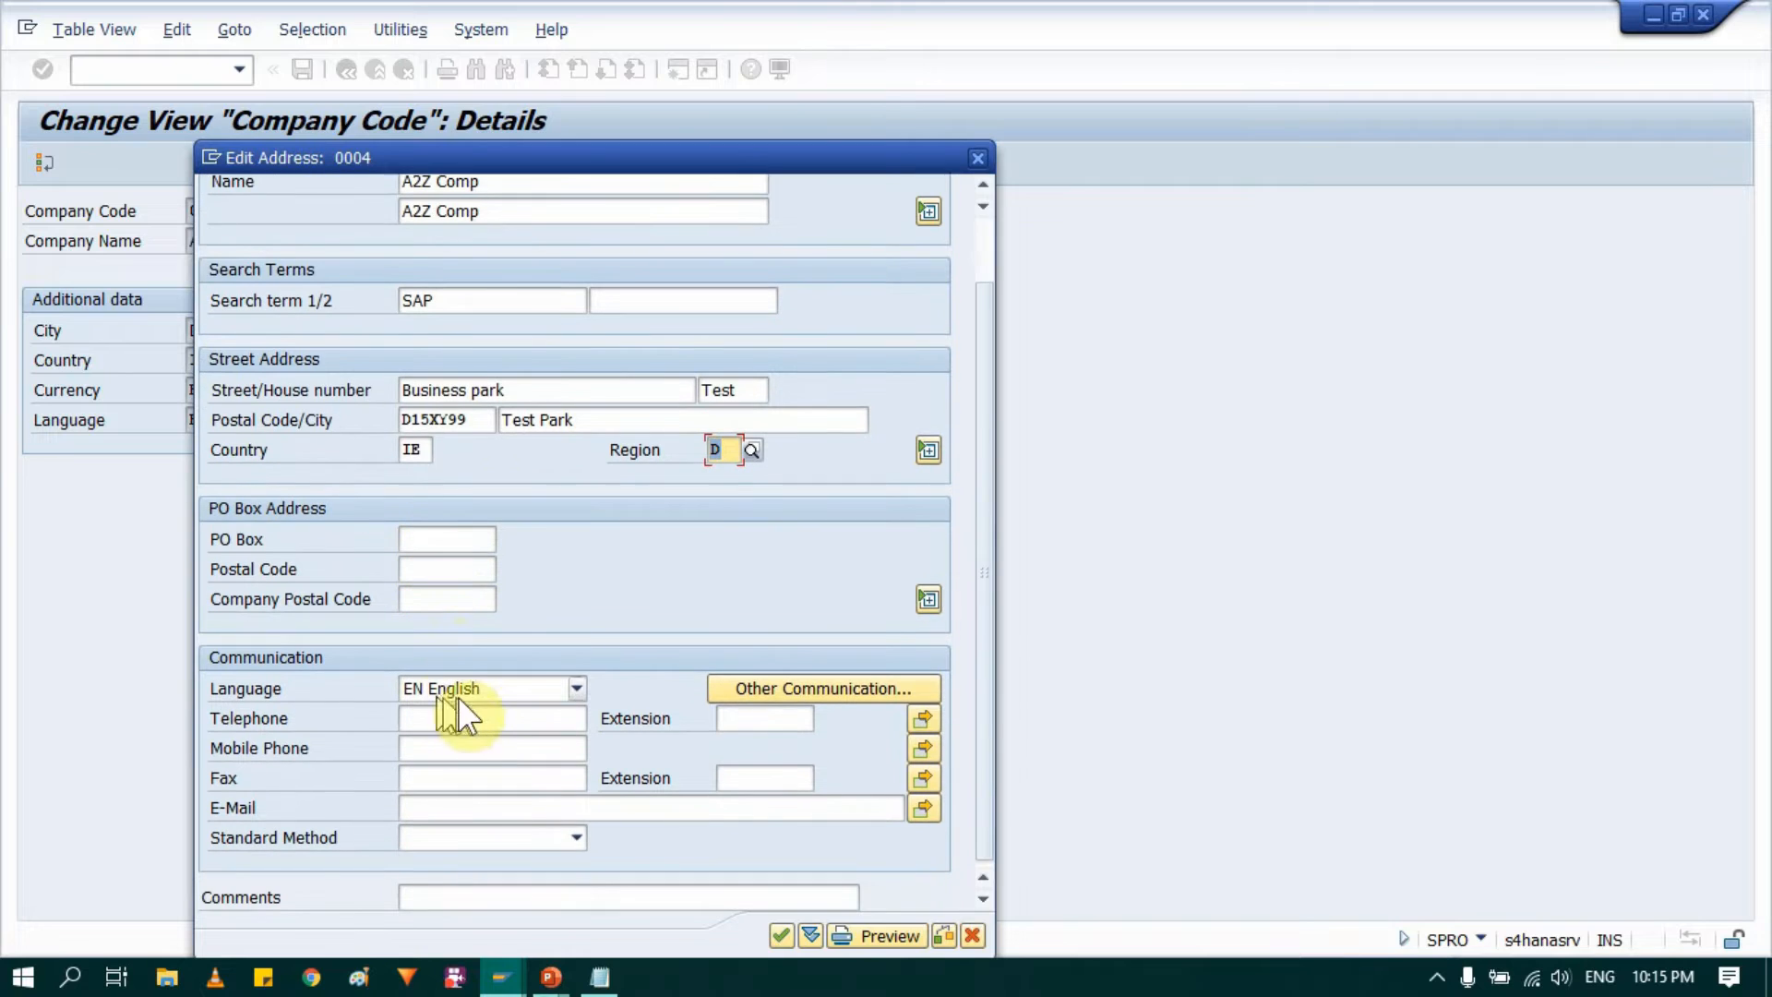
pyautogui.click(490, 803)
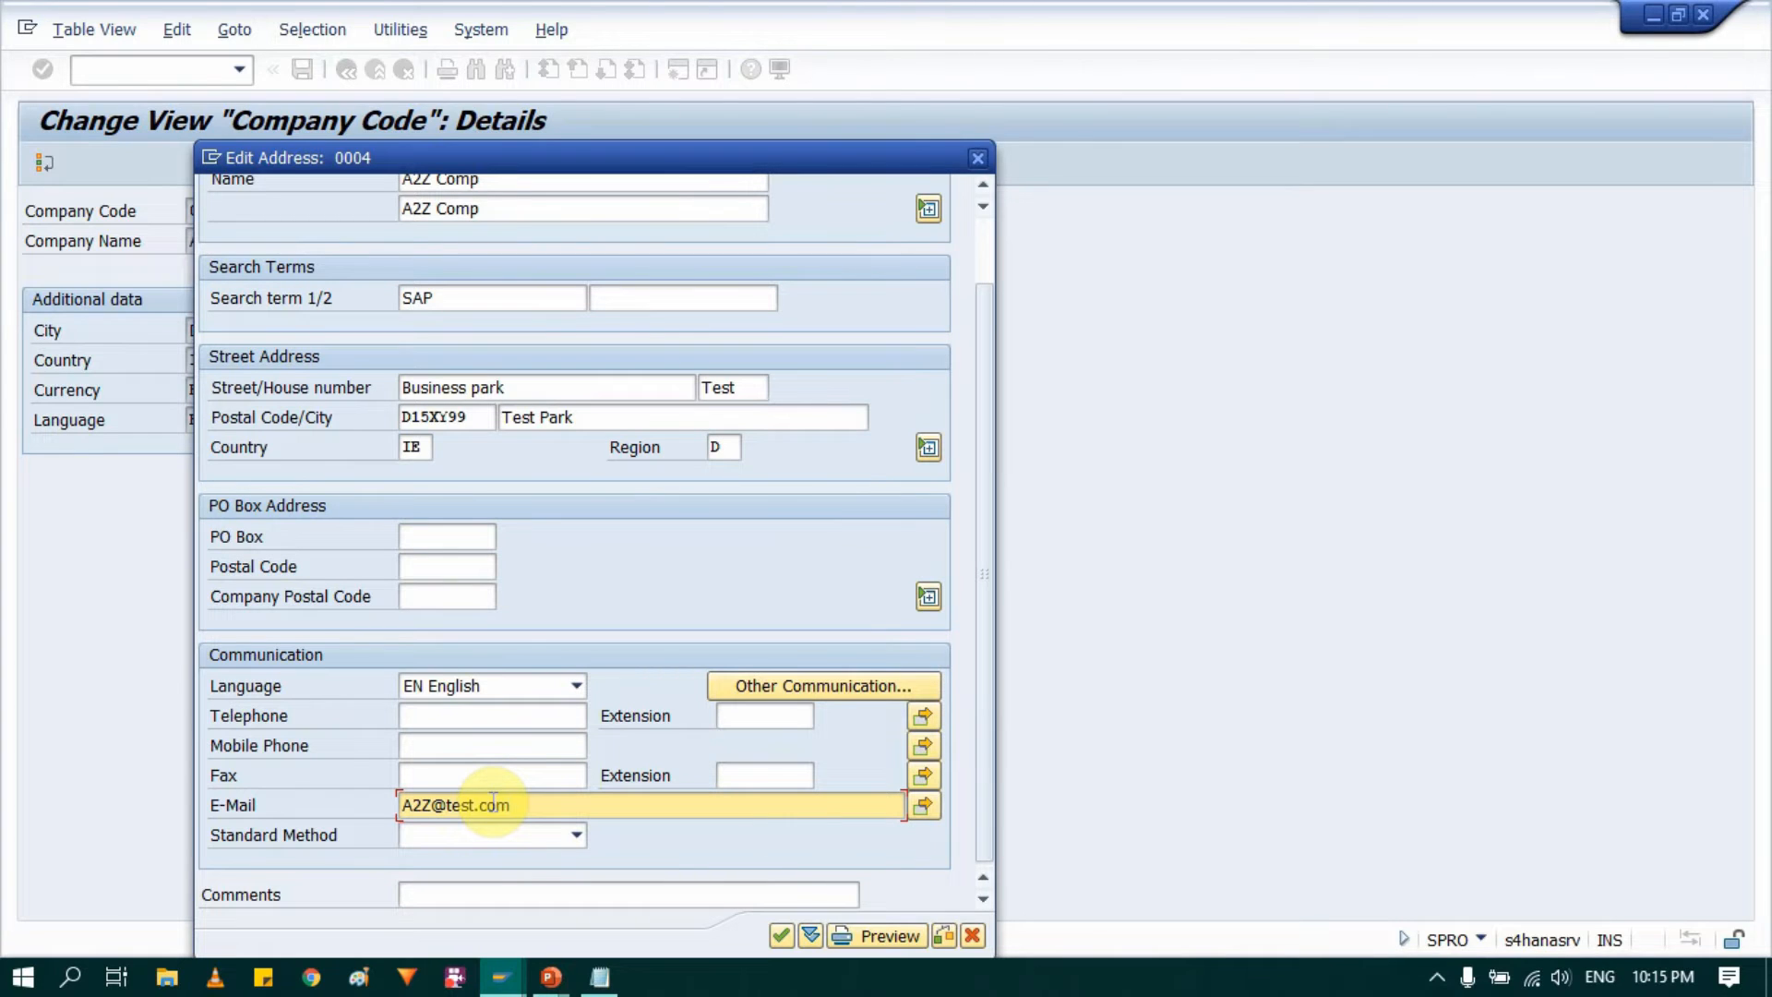
pyautogui.click(478, 748)
pyautogui.write('12345')
pyautogui.click(493, 714)
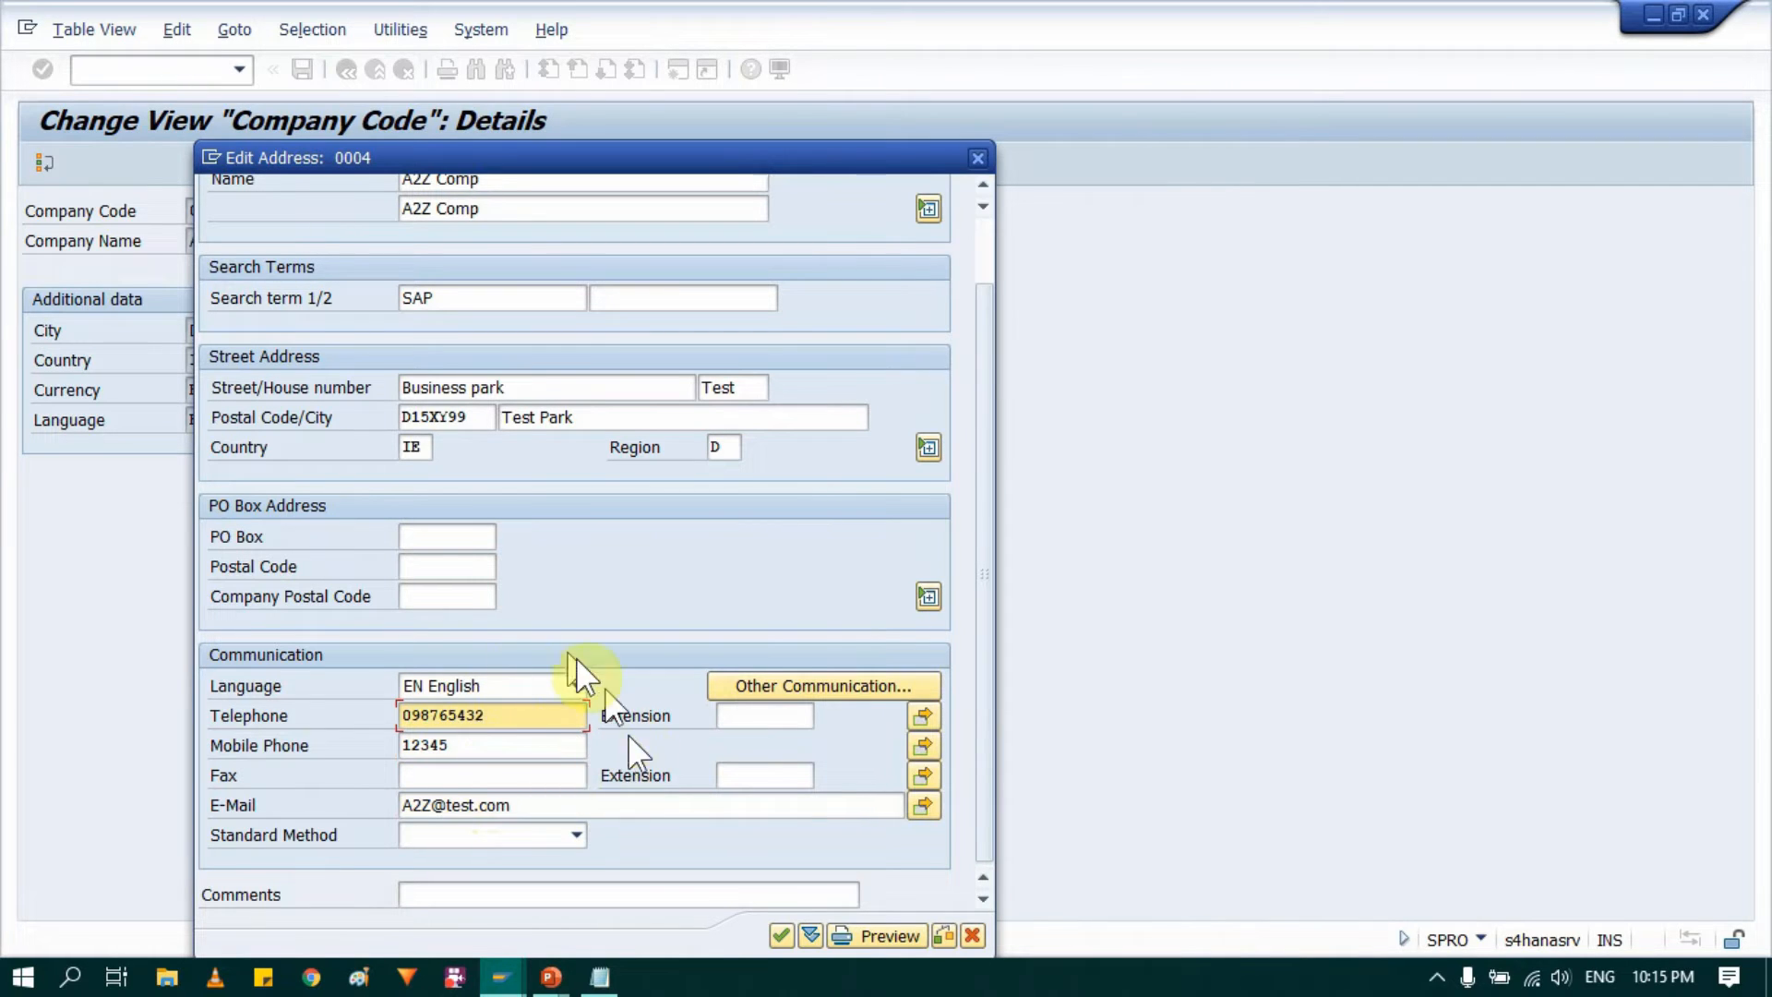
pyautogui.click(781, 935)
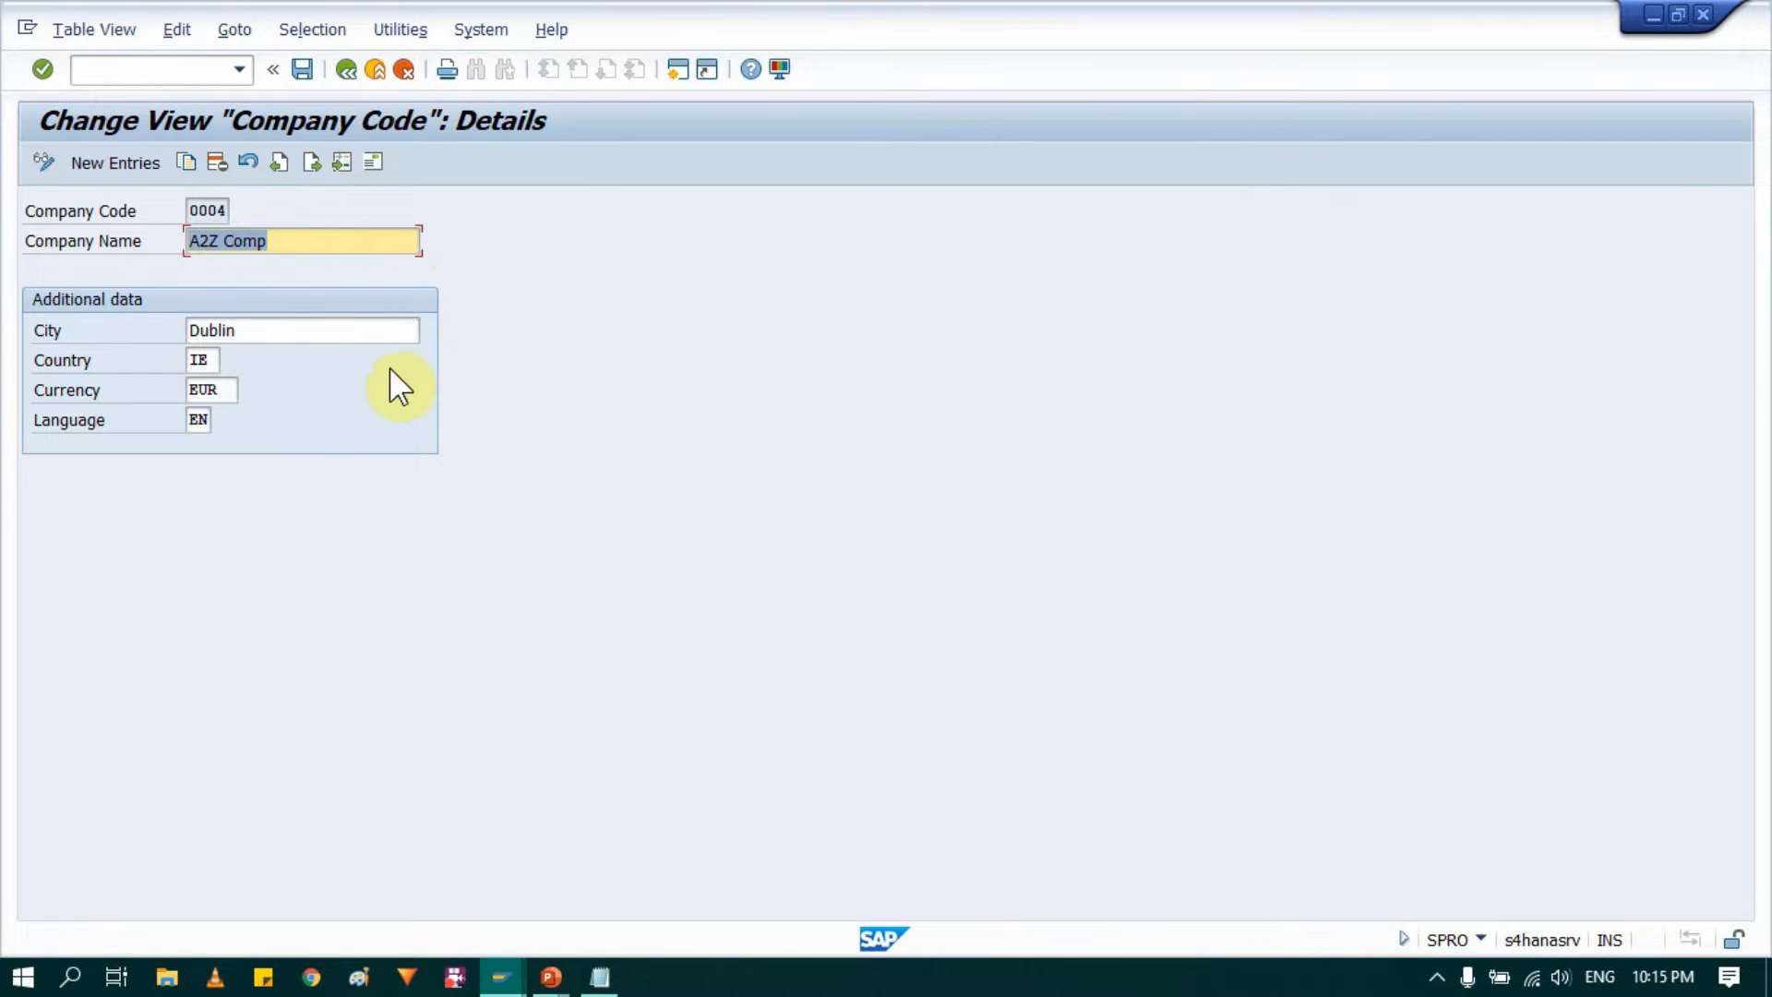
# Step: Save the company code 0004 details under the proposed customizing request and return to the company code overview
pyautogui.click(301, 69)
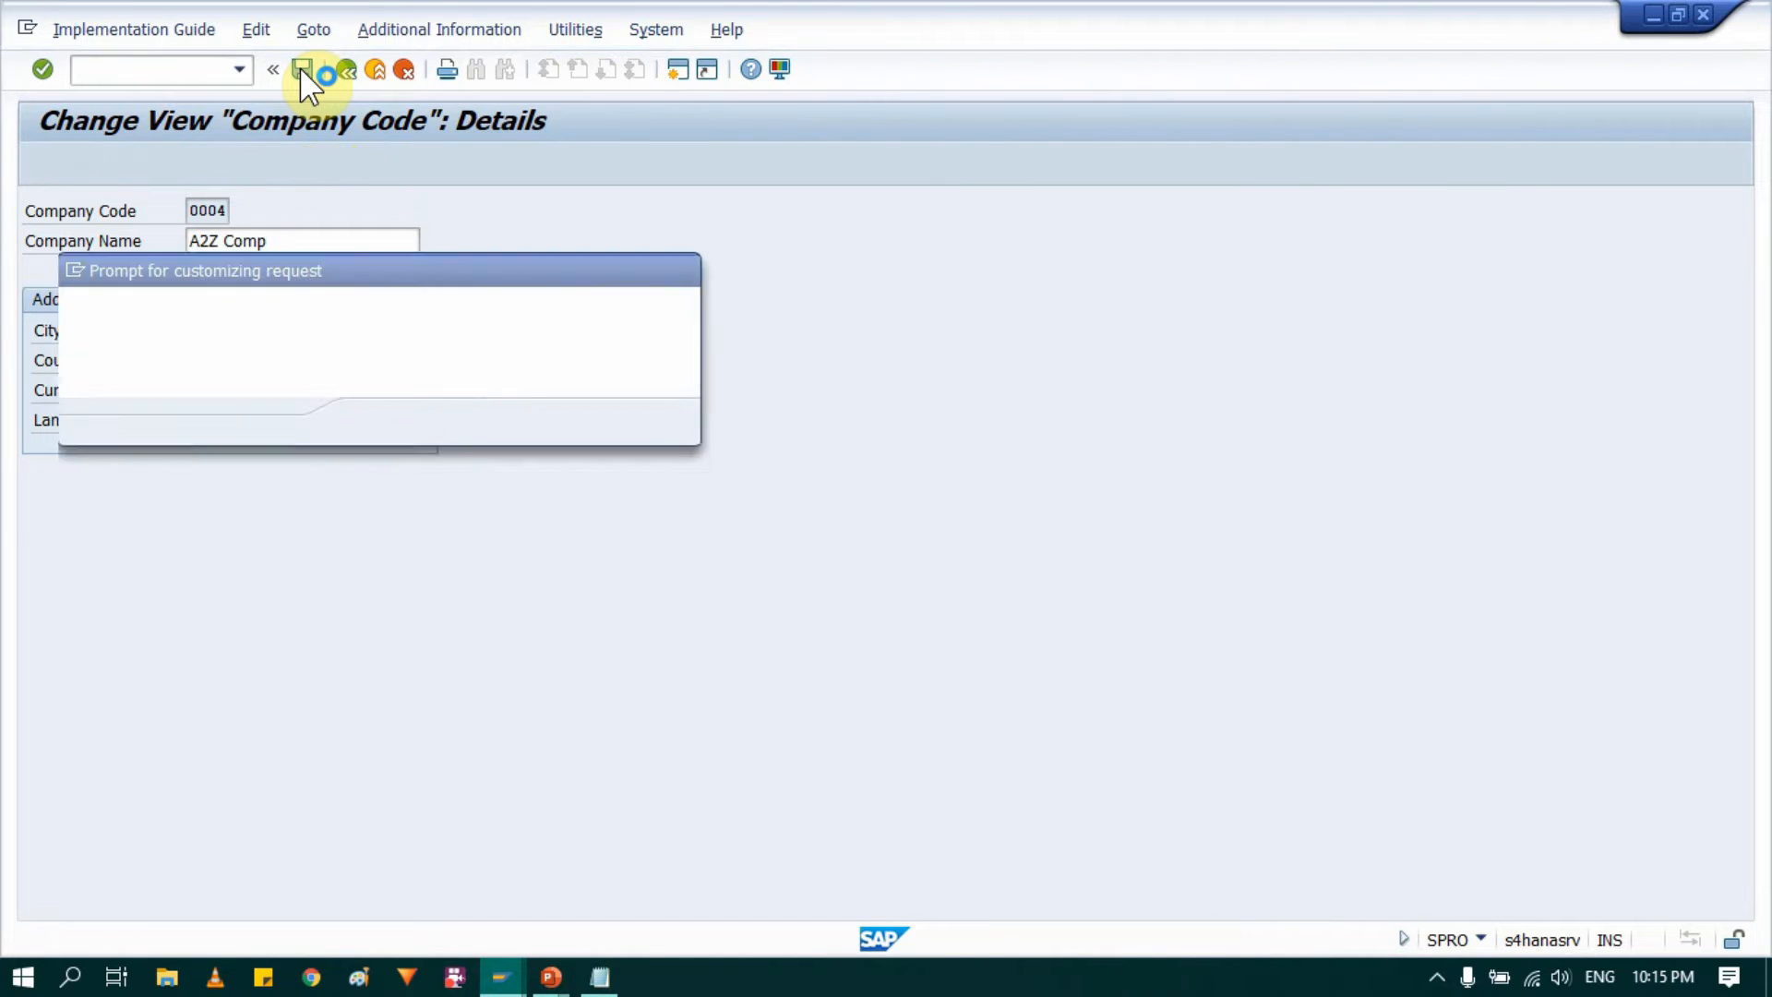
pyautogui.click(376, 422)
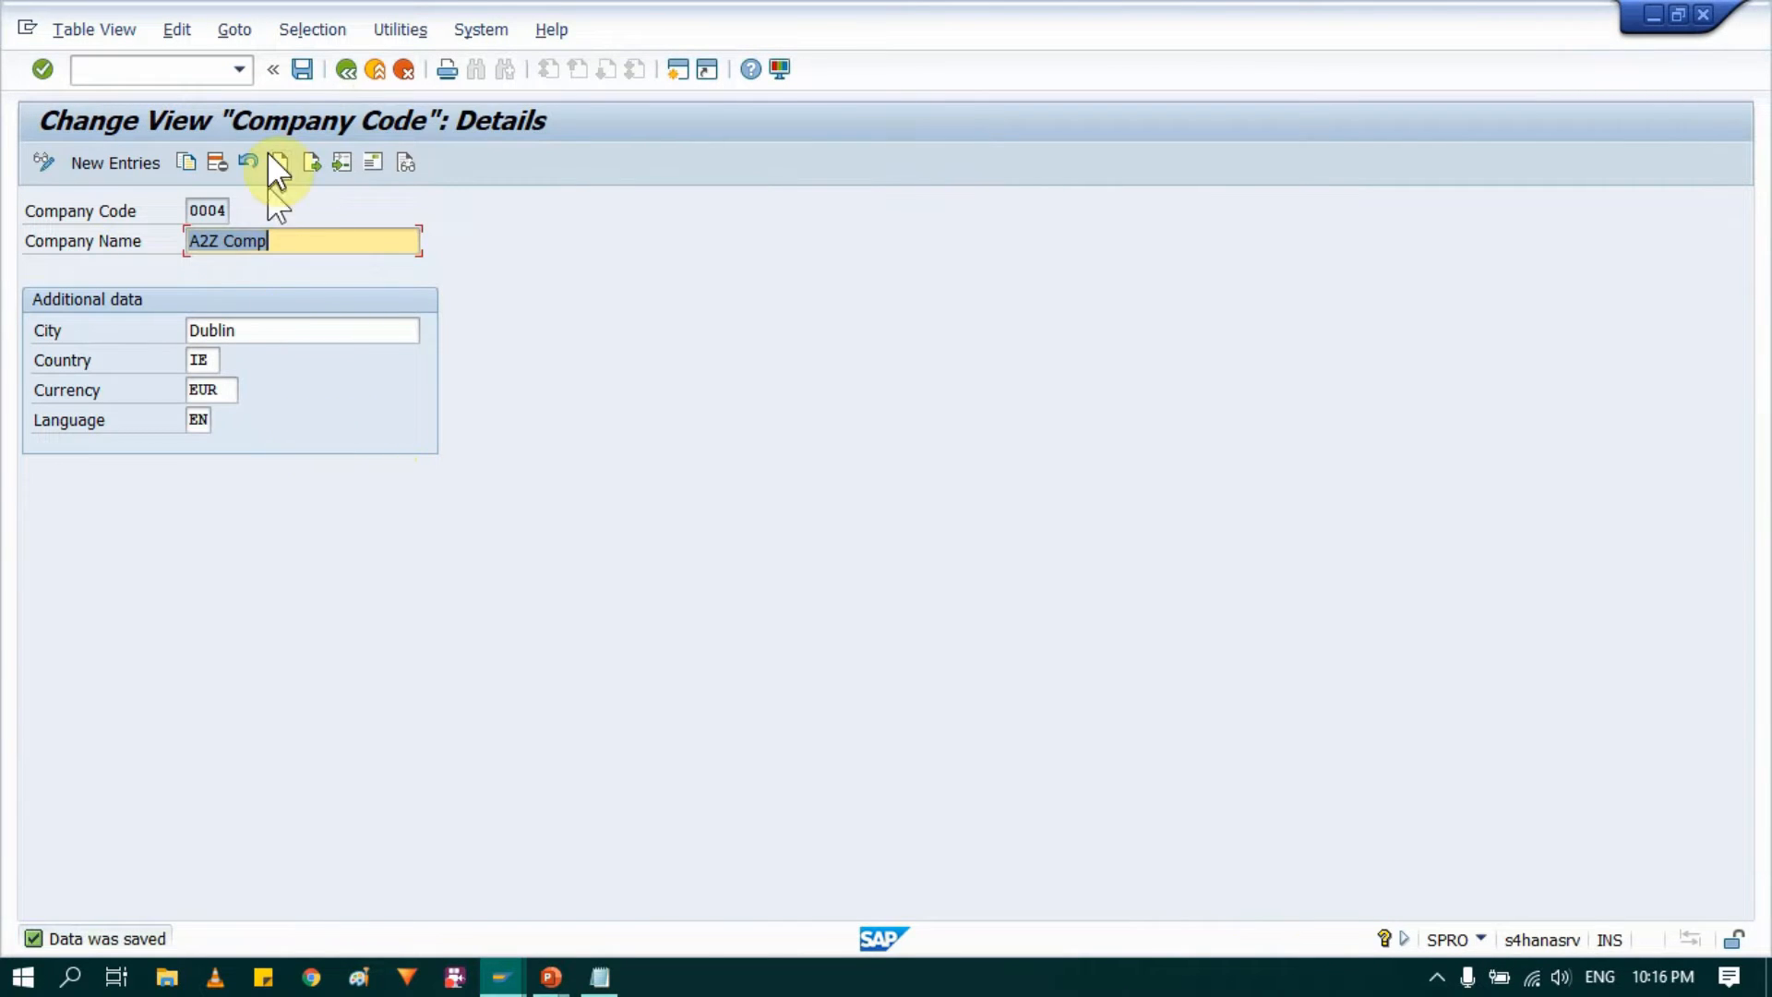
pyautogui.click(347, 71)
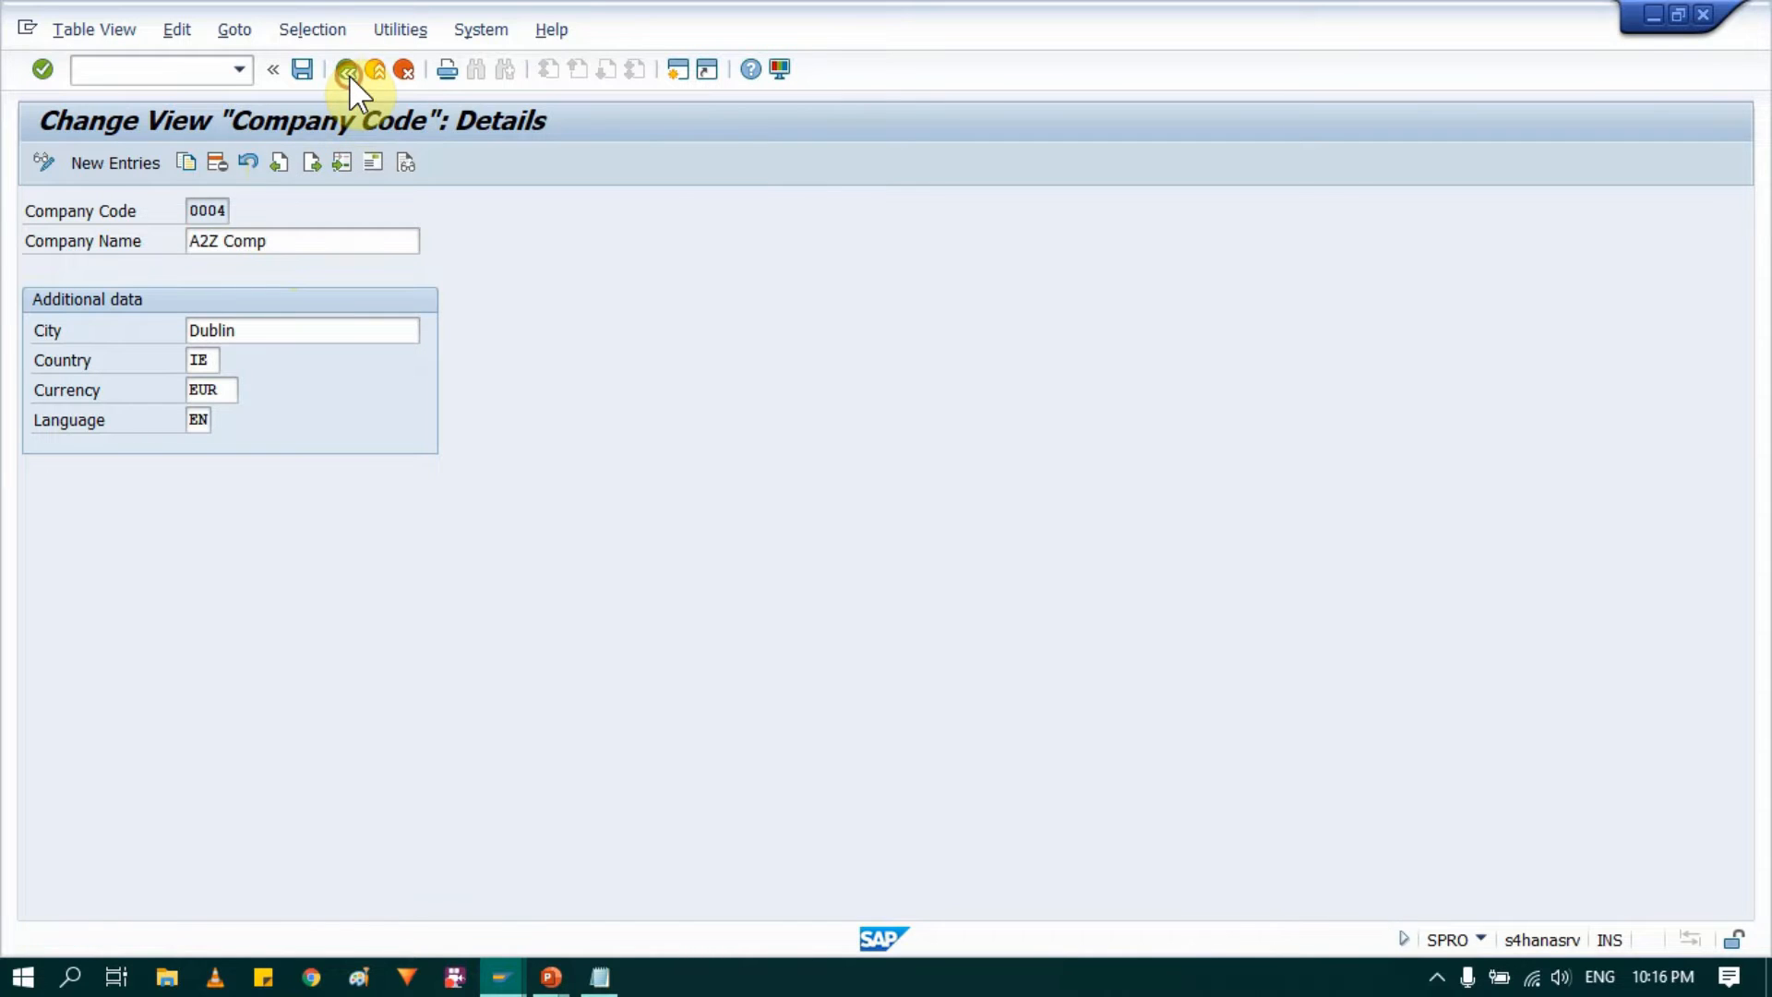
# Step: Switch to the PowerPoint slide show to review the SAP MM organisation structure slide, and return to SAP
pyautogui.moveTo(549, 976)
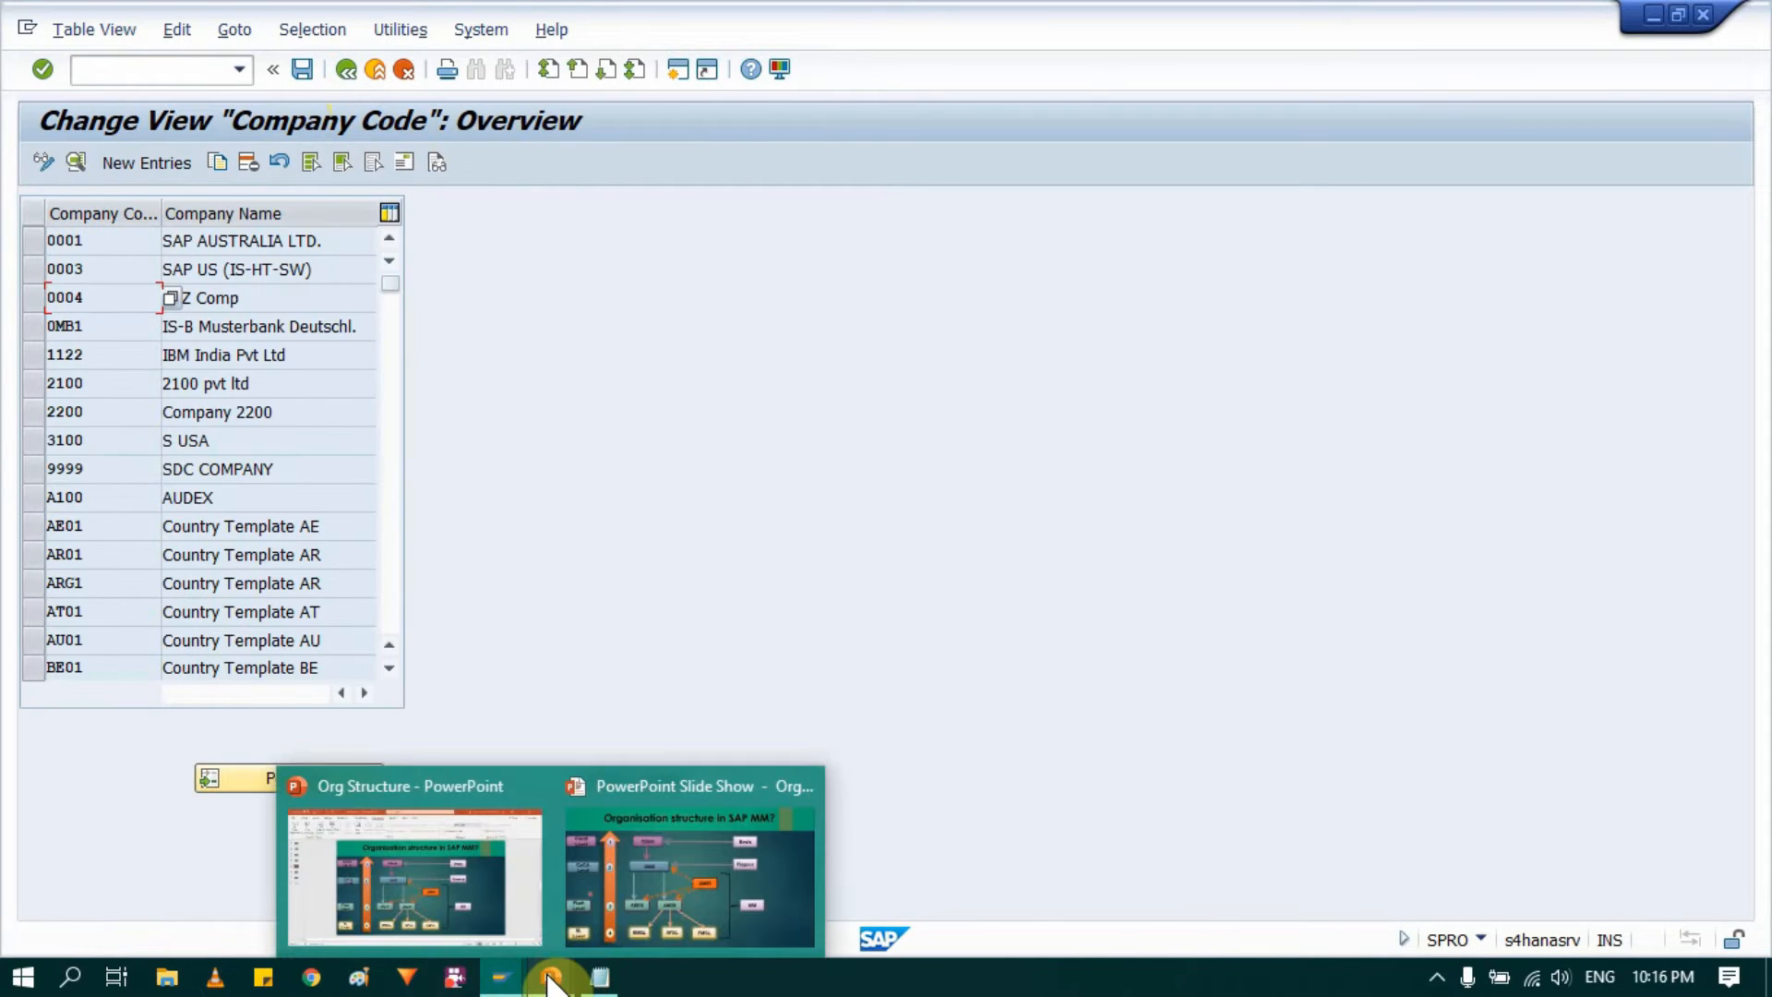
pyautogui.click(652, 896)
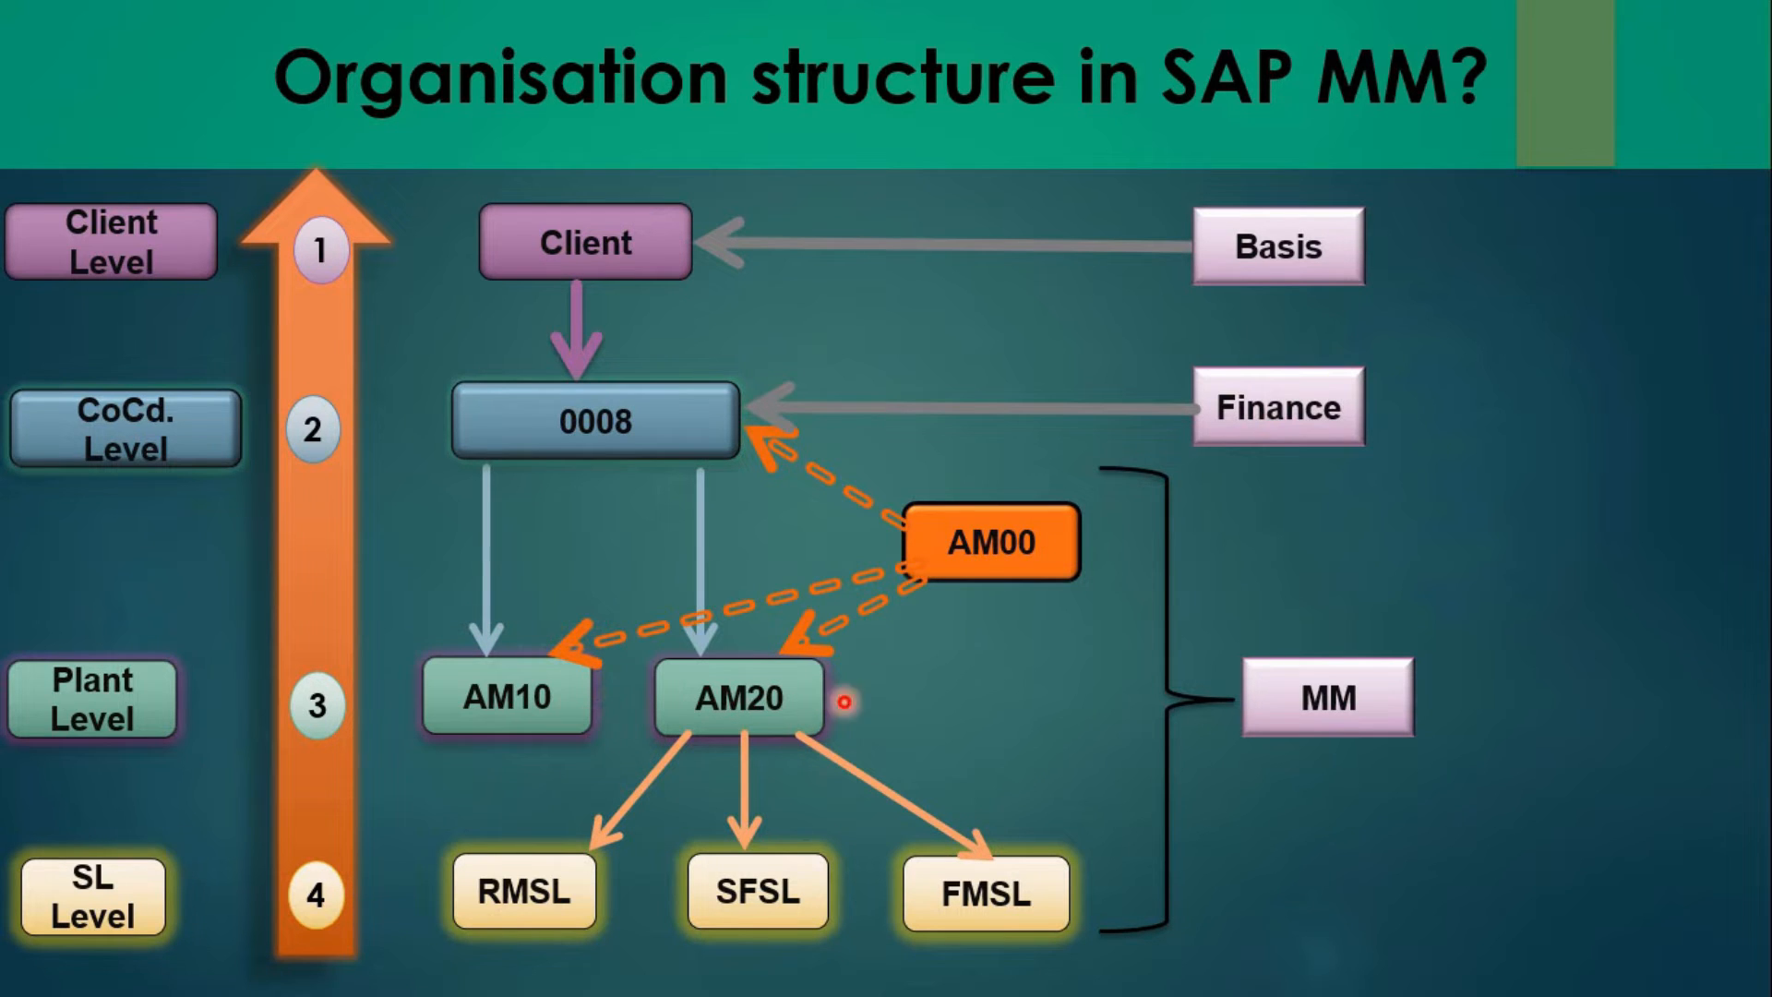
pyautogui.hotkey('alt', 'Tab')
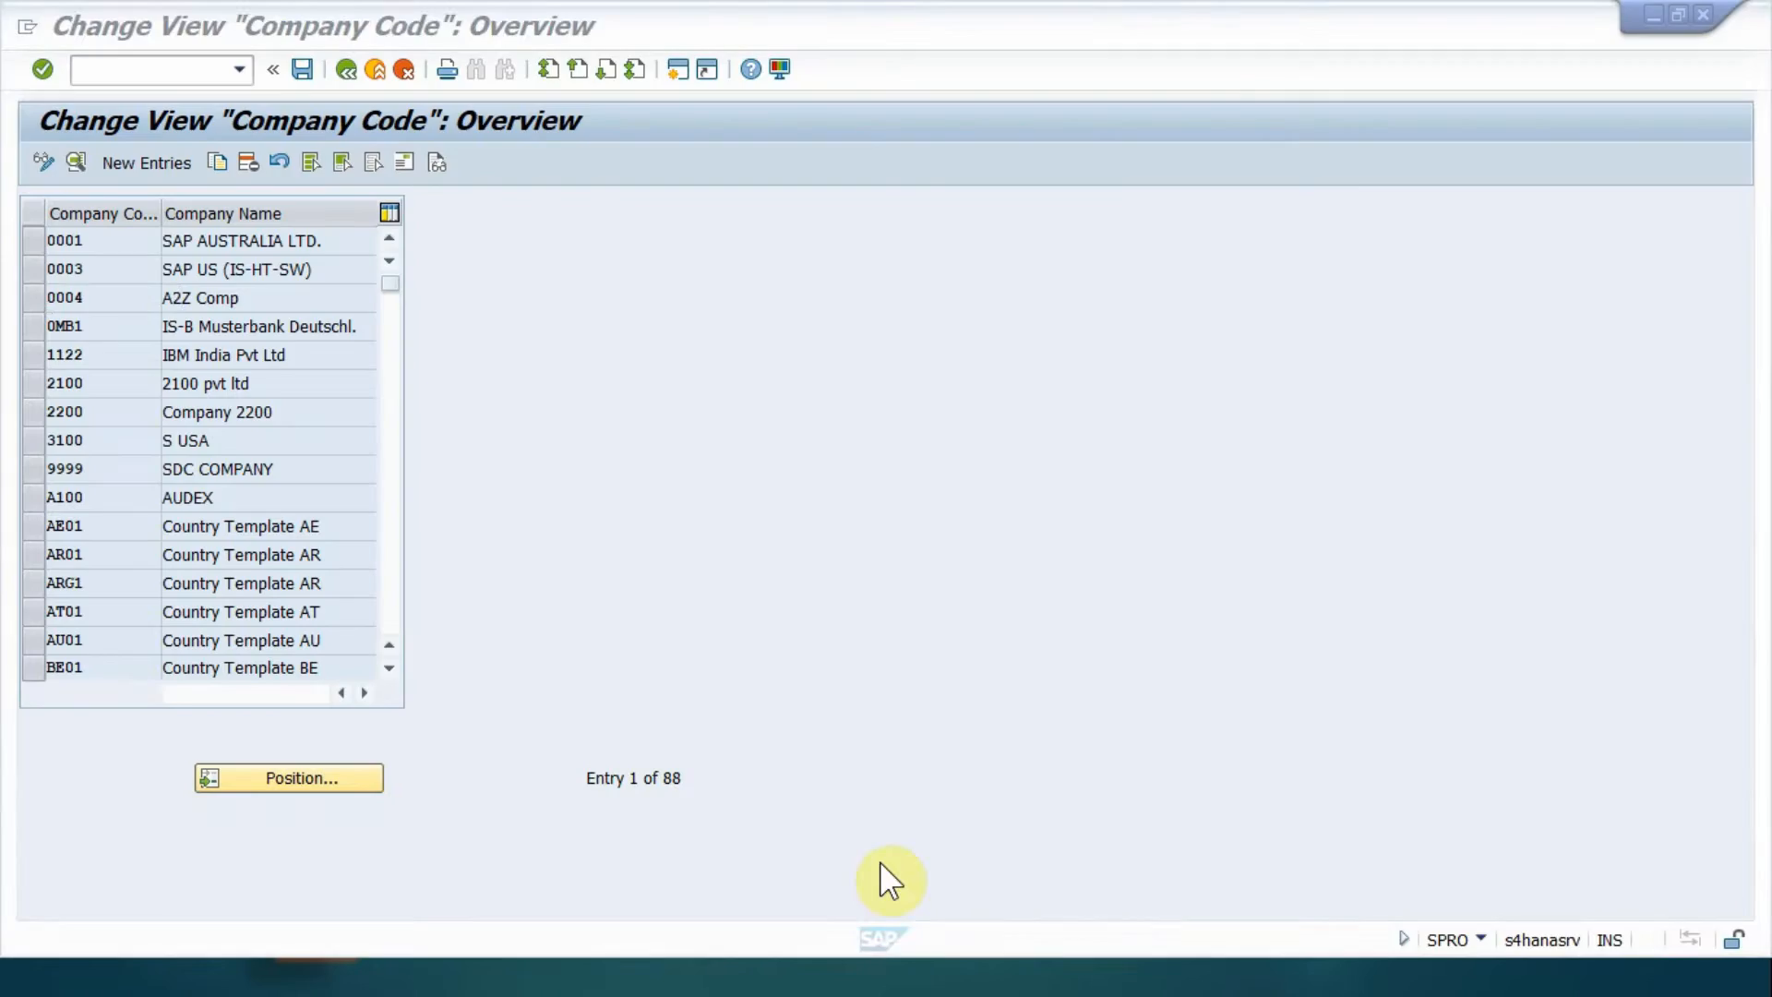
# Step: Leave the company code activities for the implementation guide and collapse Financial Accounting under Definition
pyautogui.click(352, 69)
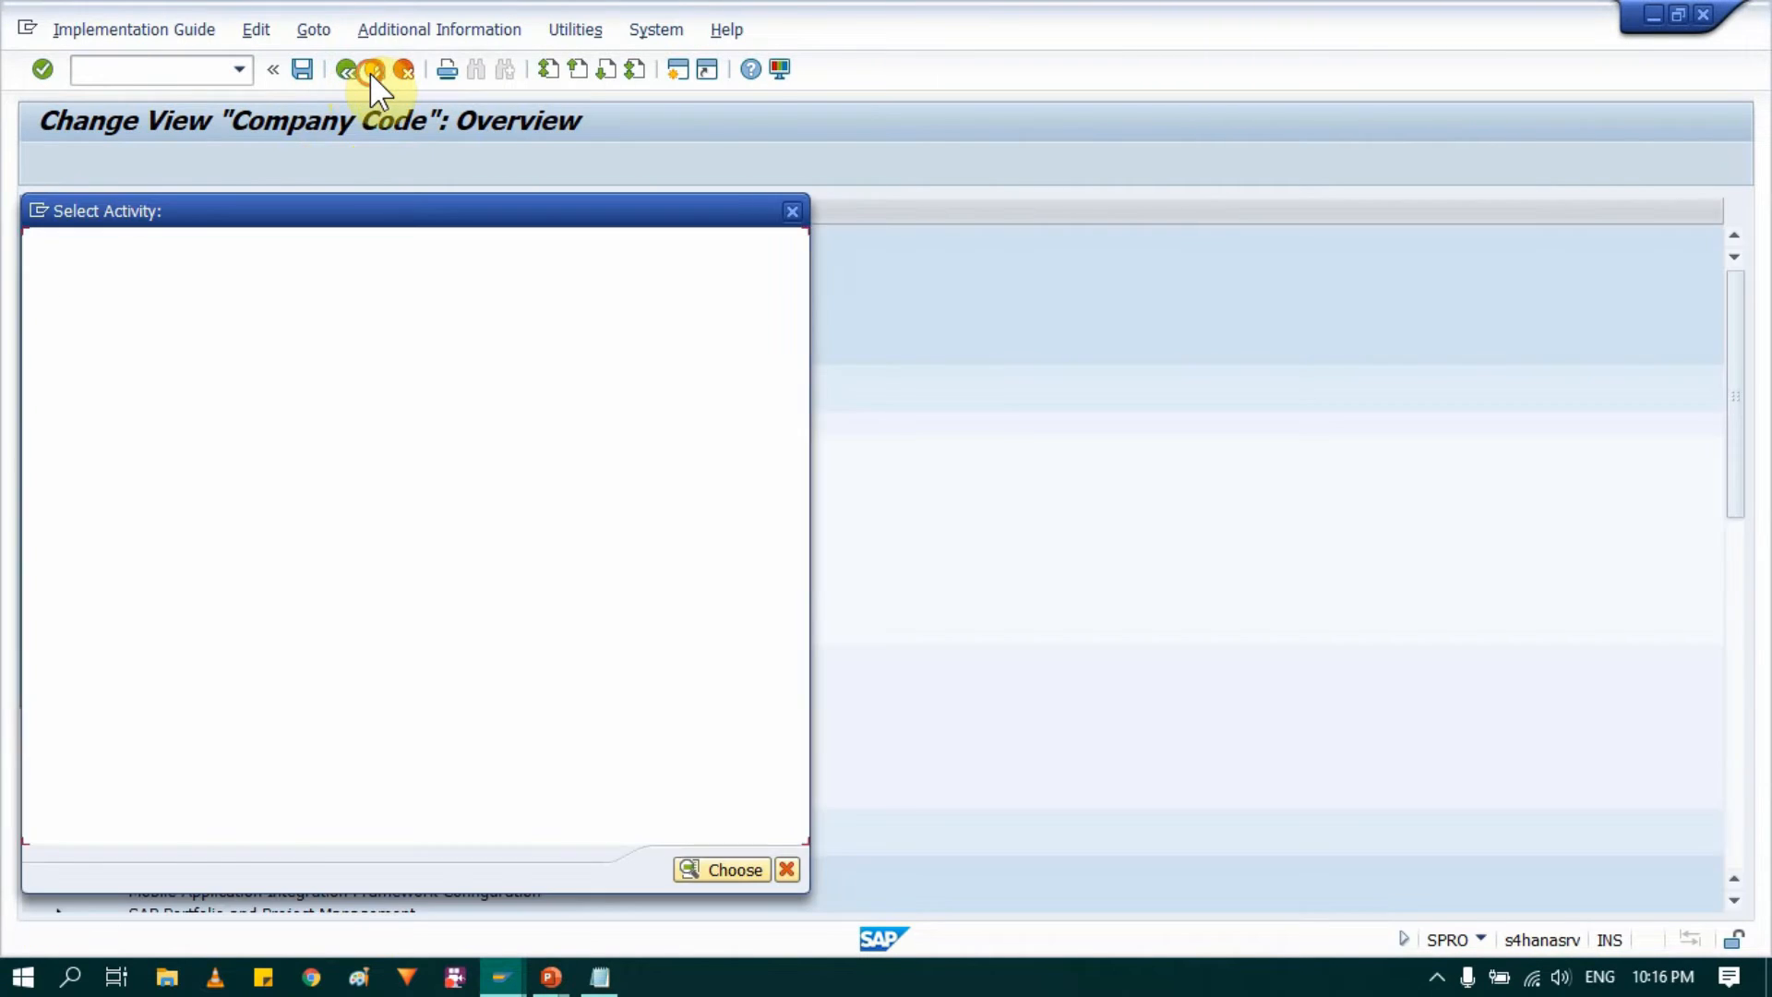
pyautogui.click(793, 211)
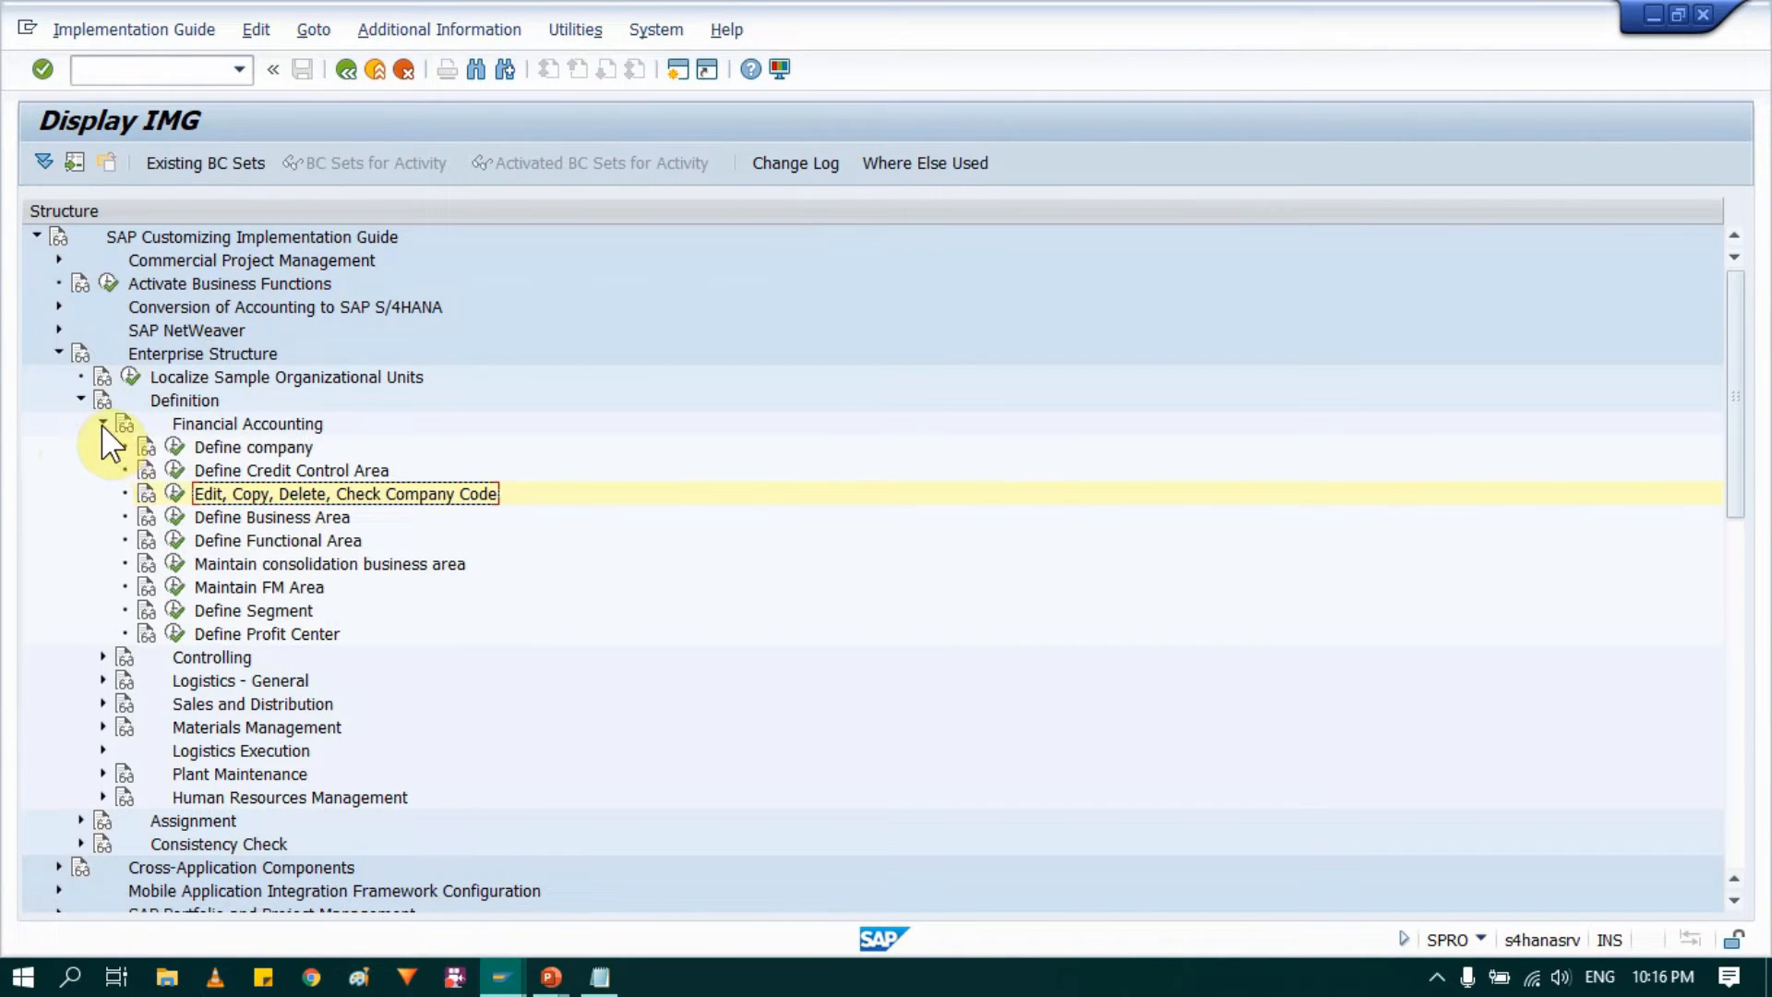
pyautogui.click(257, 423)
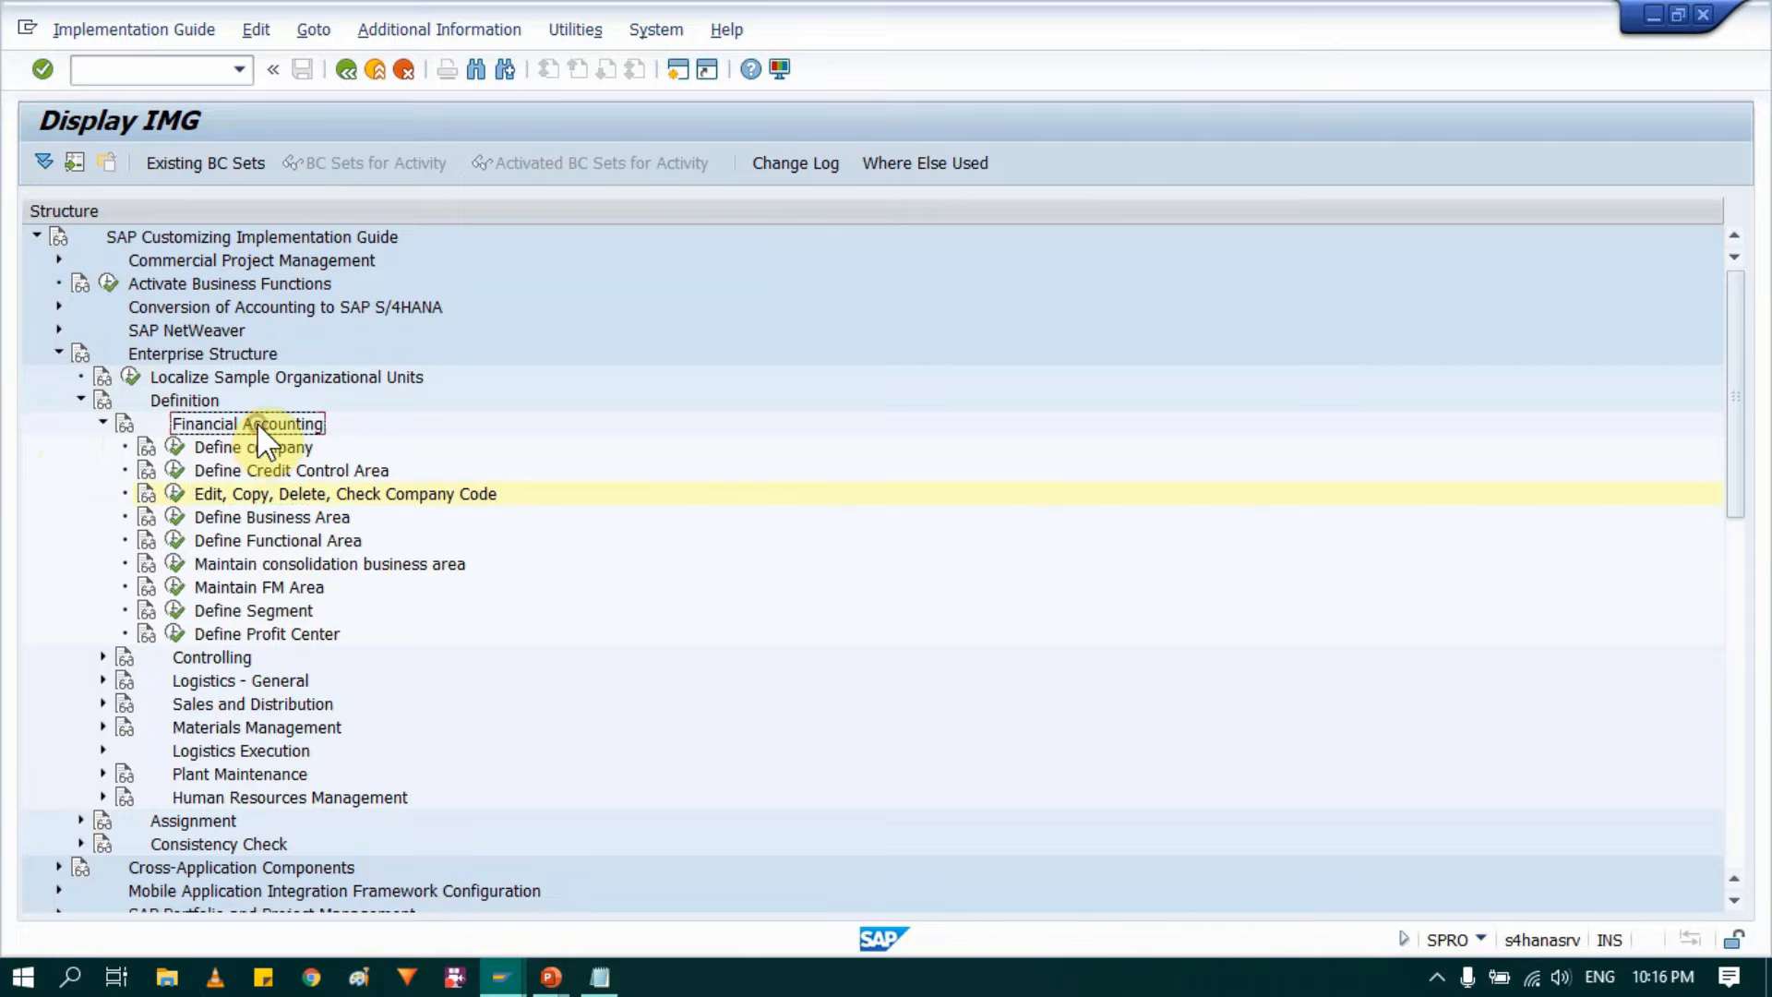
pyautogui.click(103, 423)
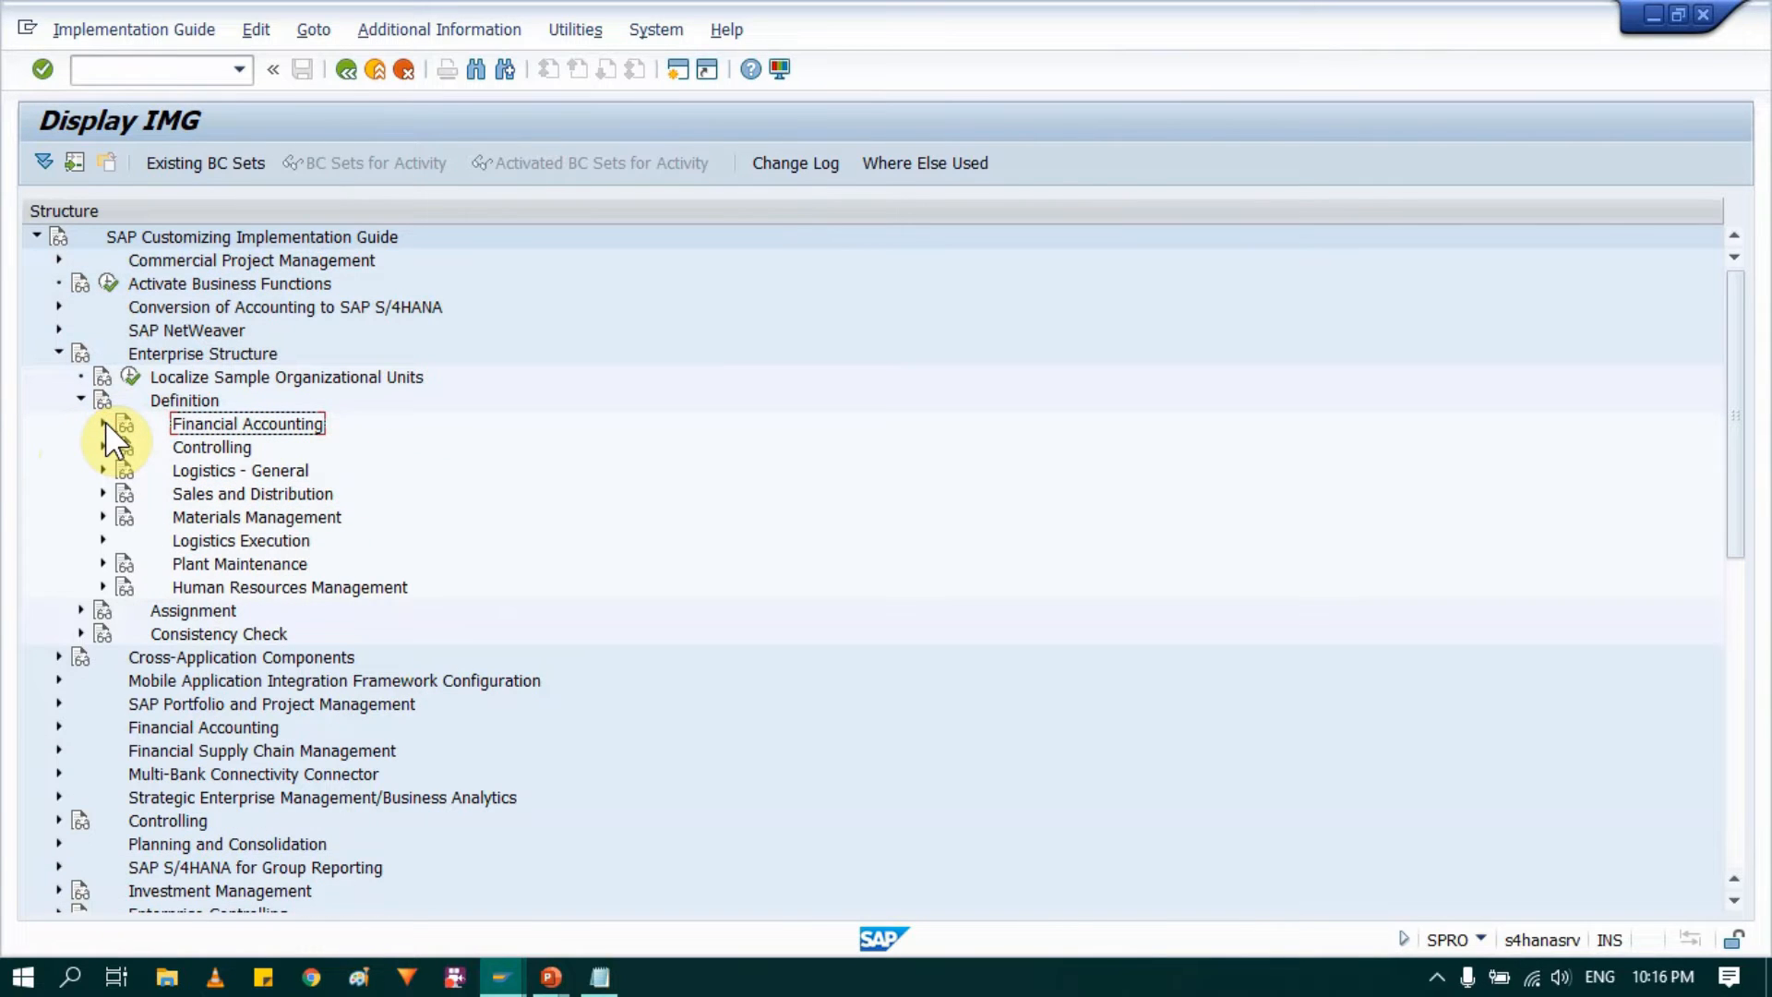
# Step: Open the Copy, delete, check plant activity under Logistics - General in the enterprise structure definition
pyautogui.click(197, 471)
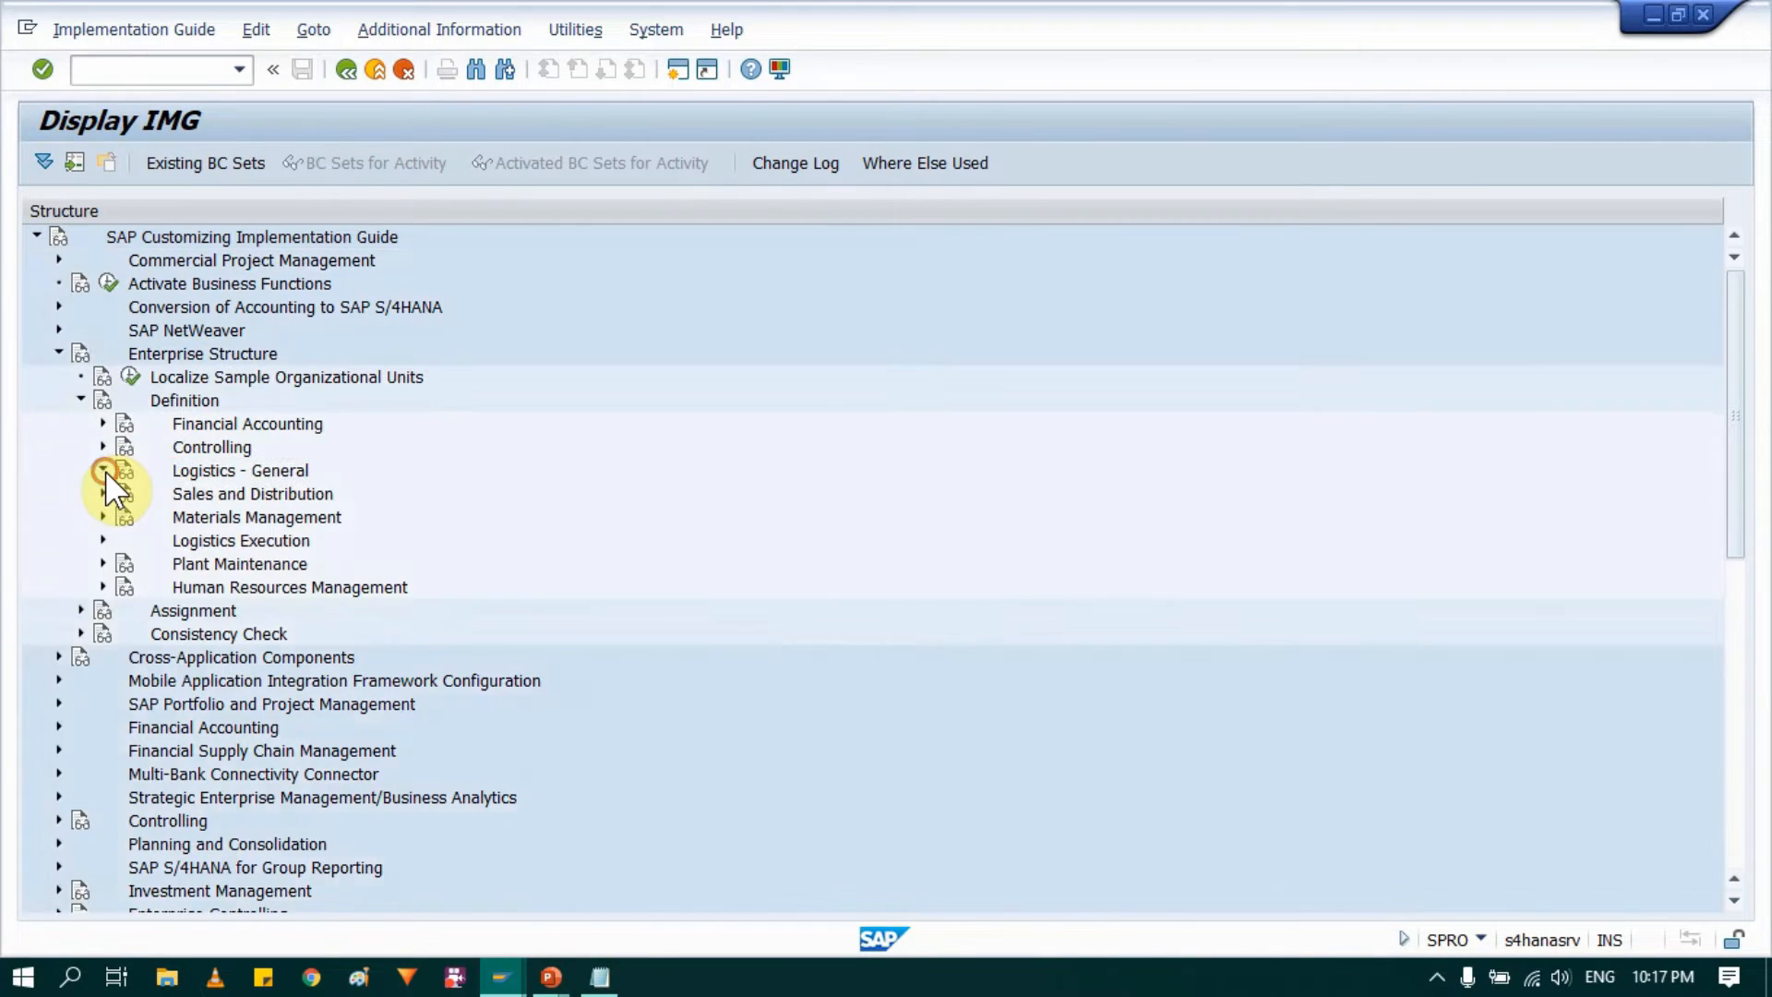
pyautogui.click(104, 471)
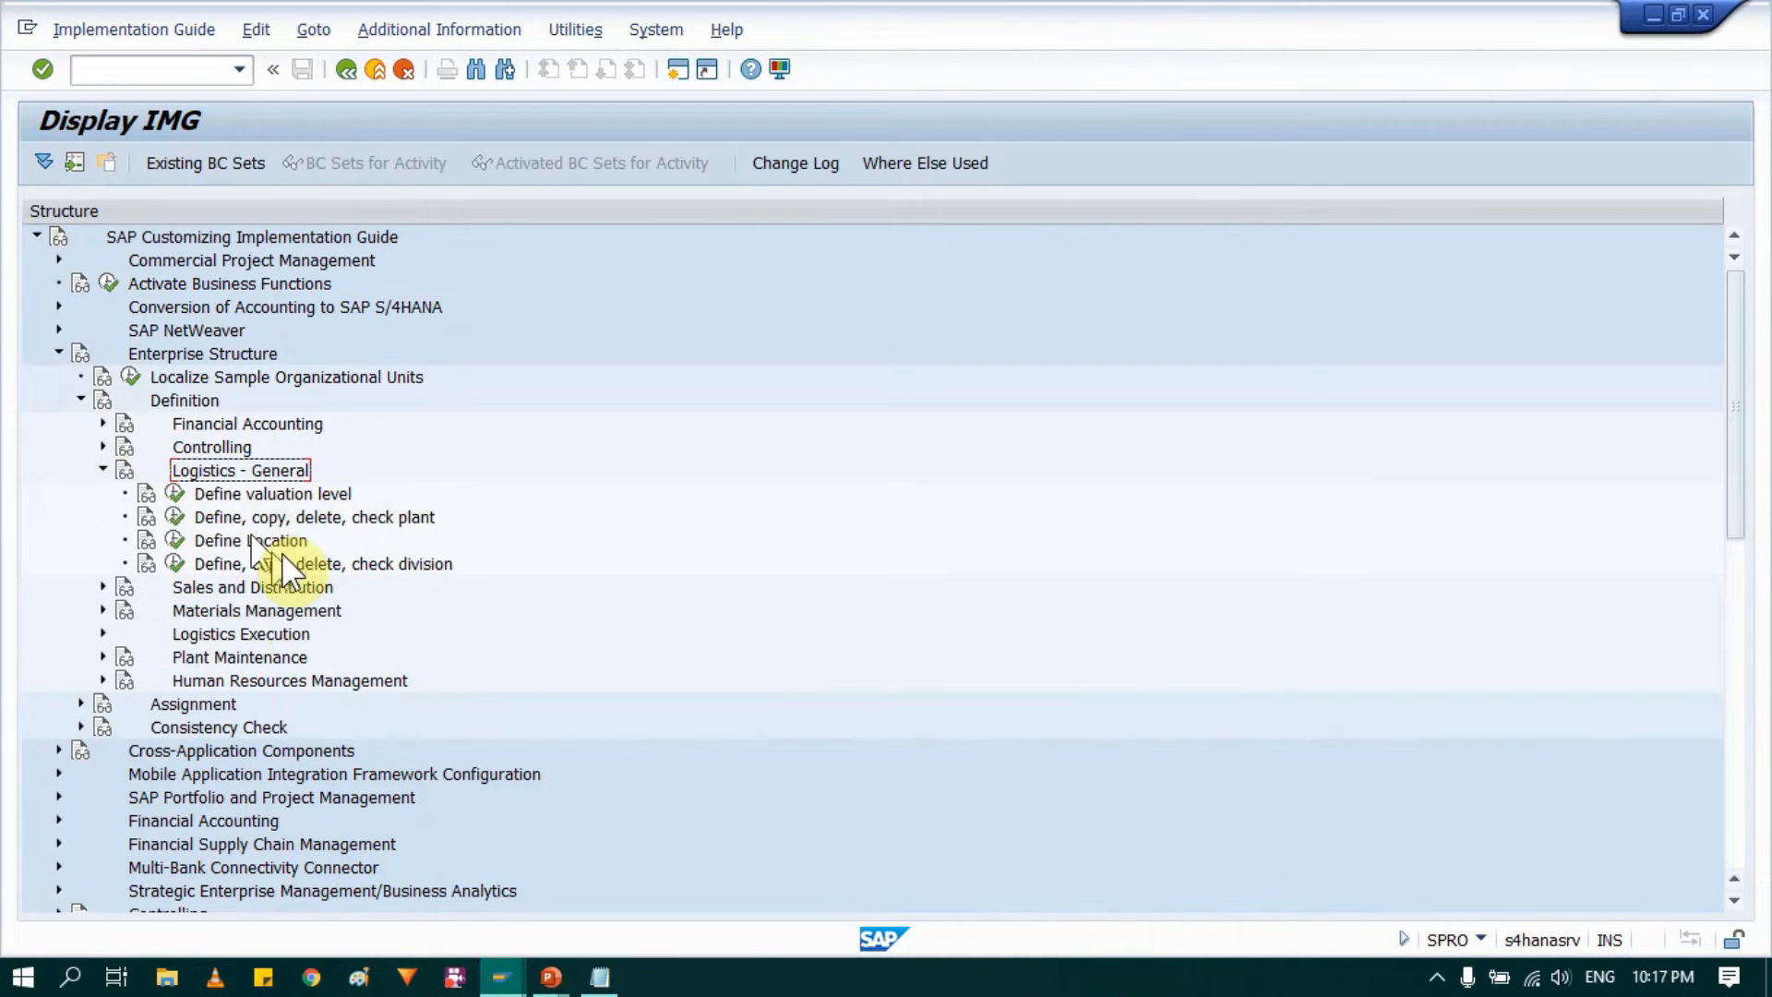
pyautogui.click(303, 561)
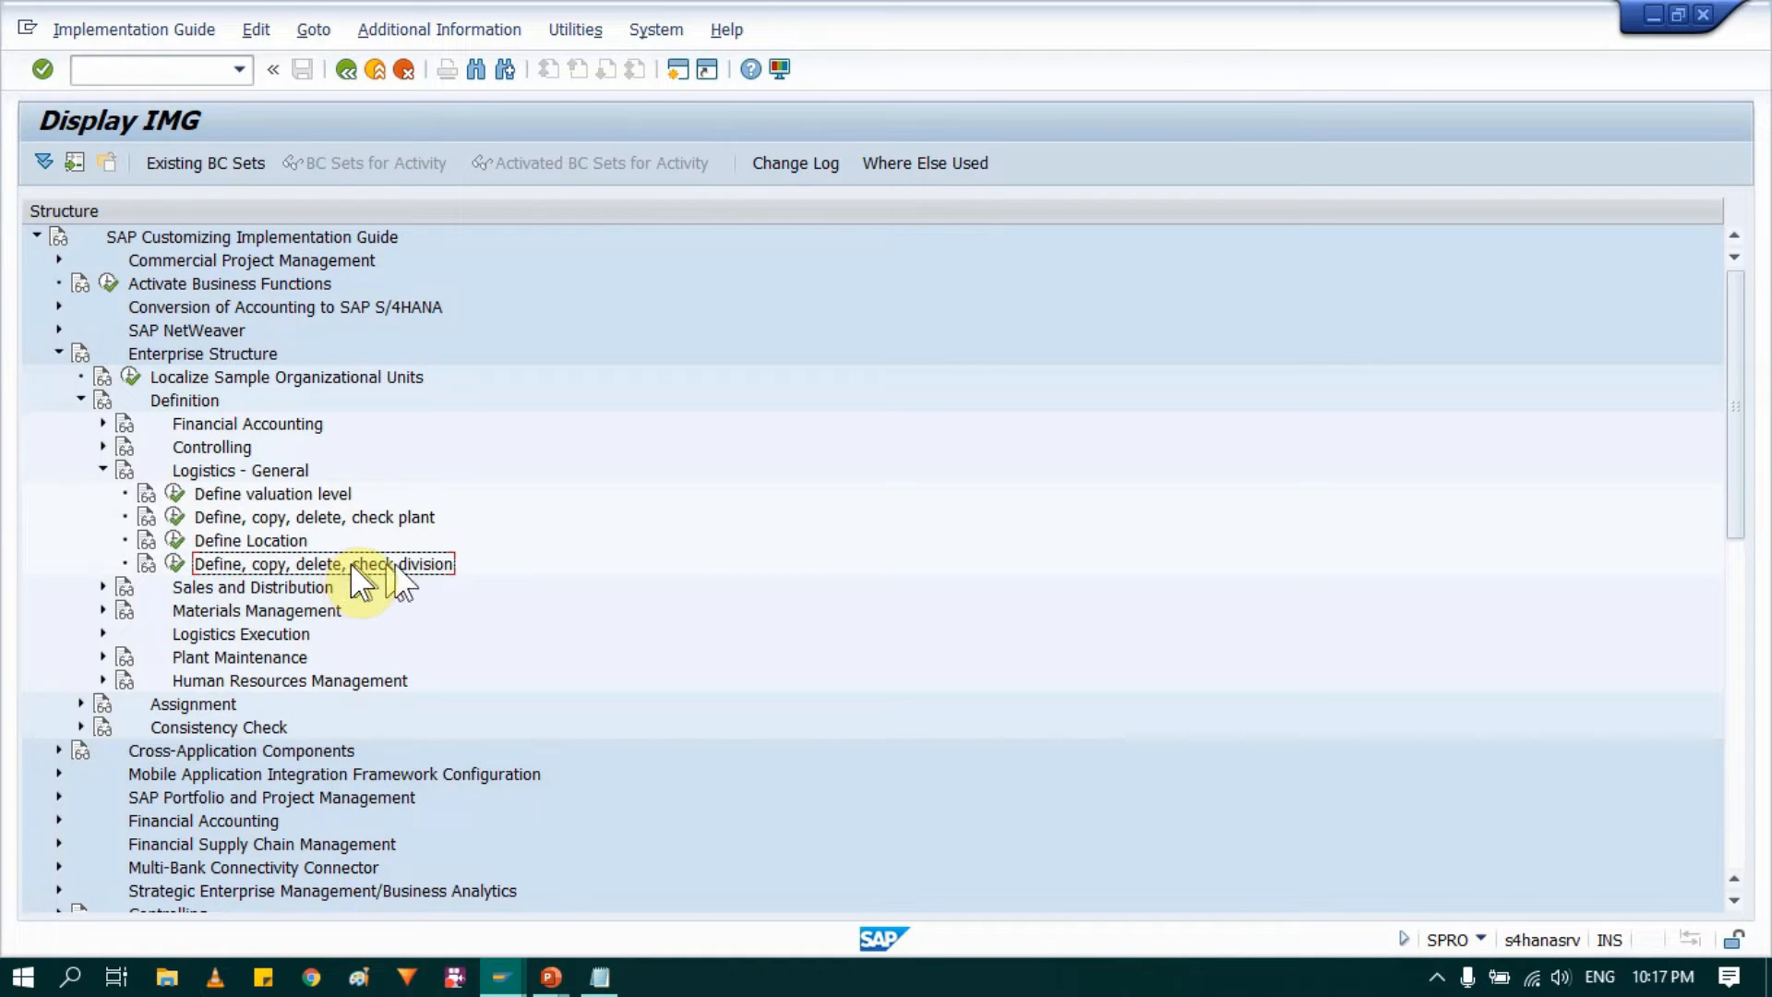
pyautogui.click(196, 514)
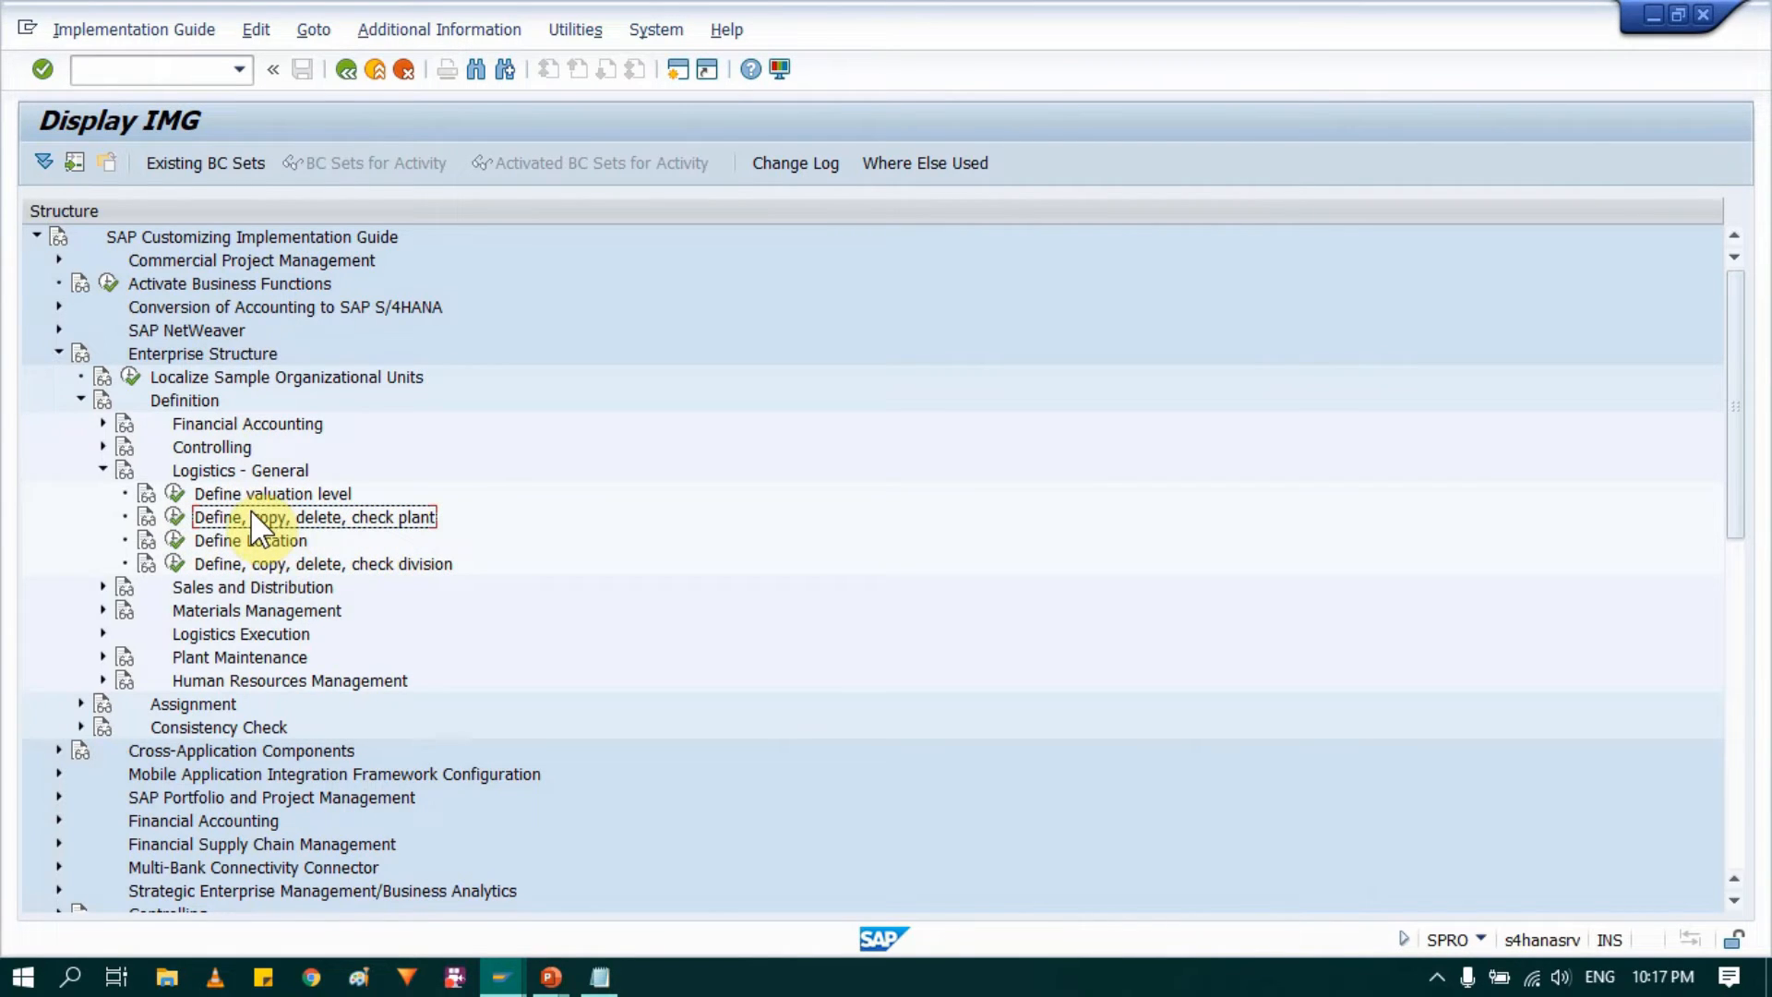
pyautogui.click(171, 517)
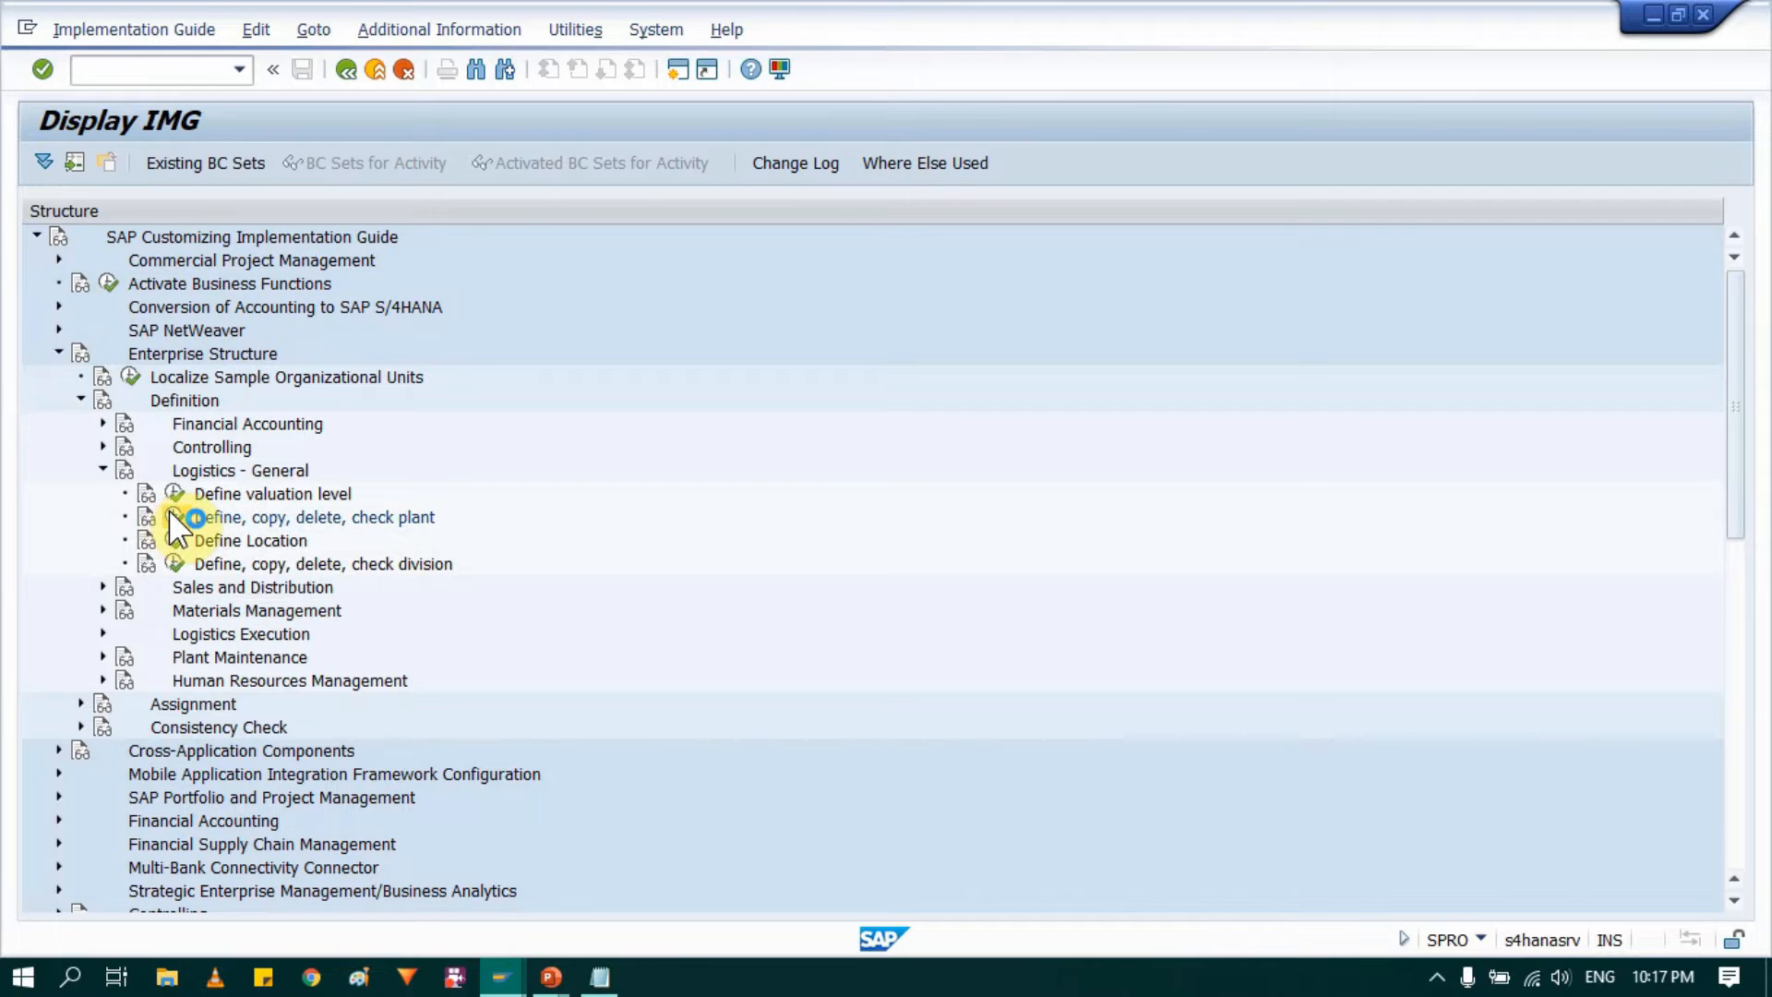
pyautogui.moveTo(373, 207); pyautogui.dragTo(729, 214)
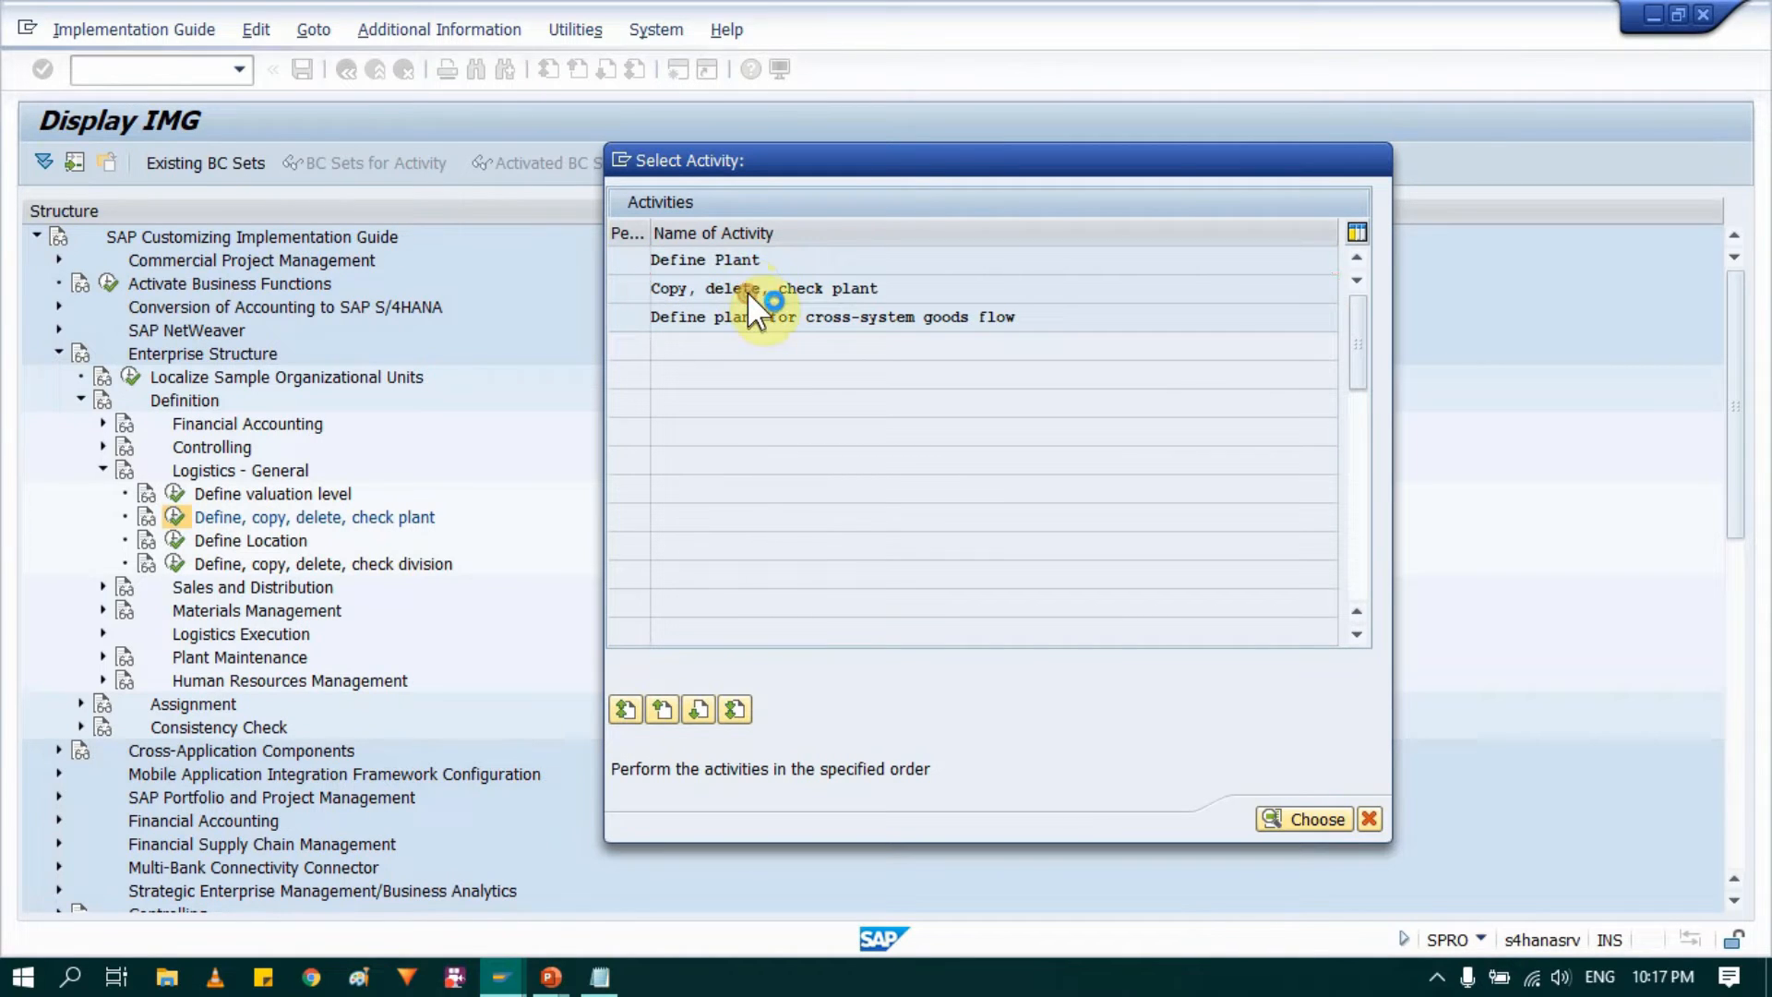
pyautogui.doubleClick(748, 290)
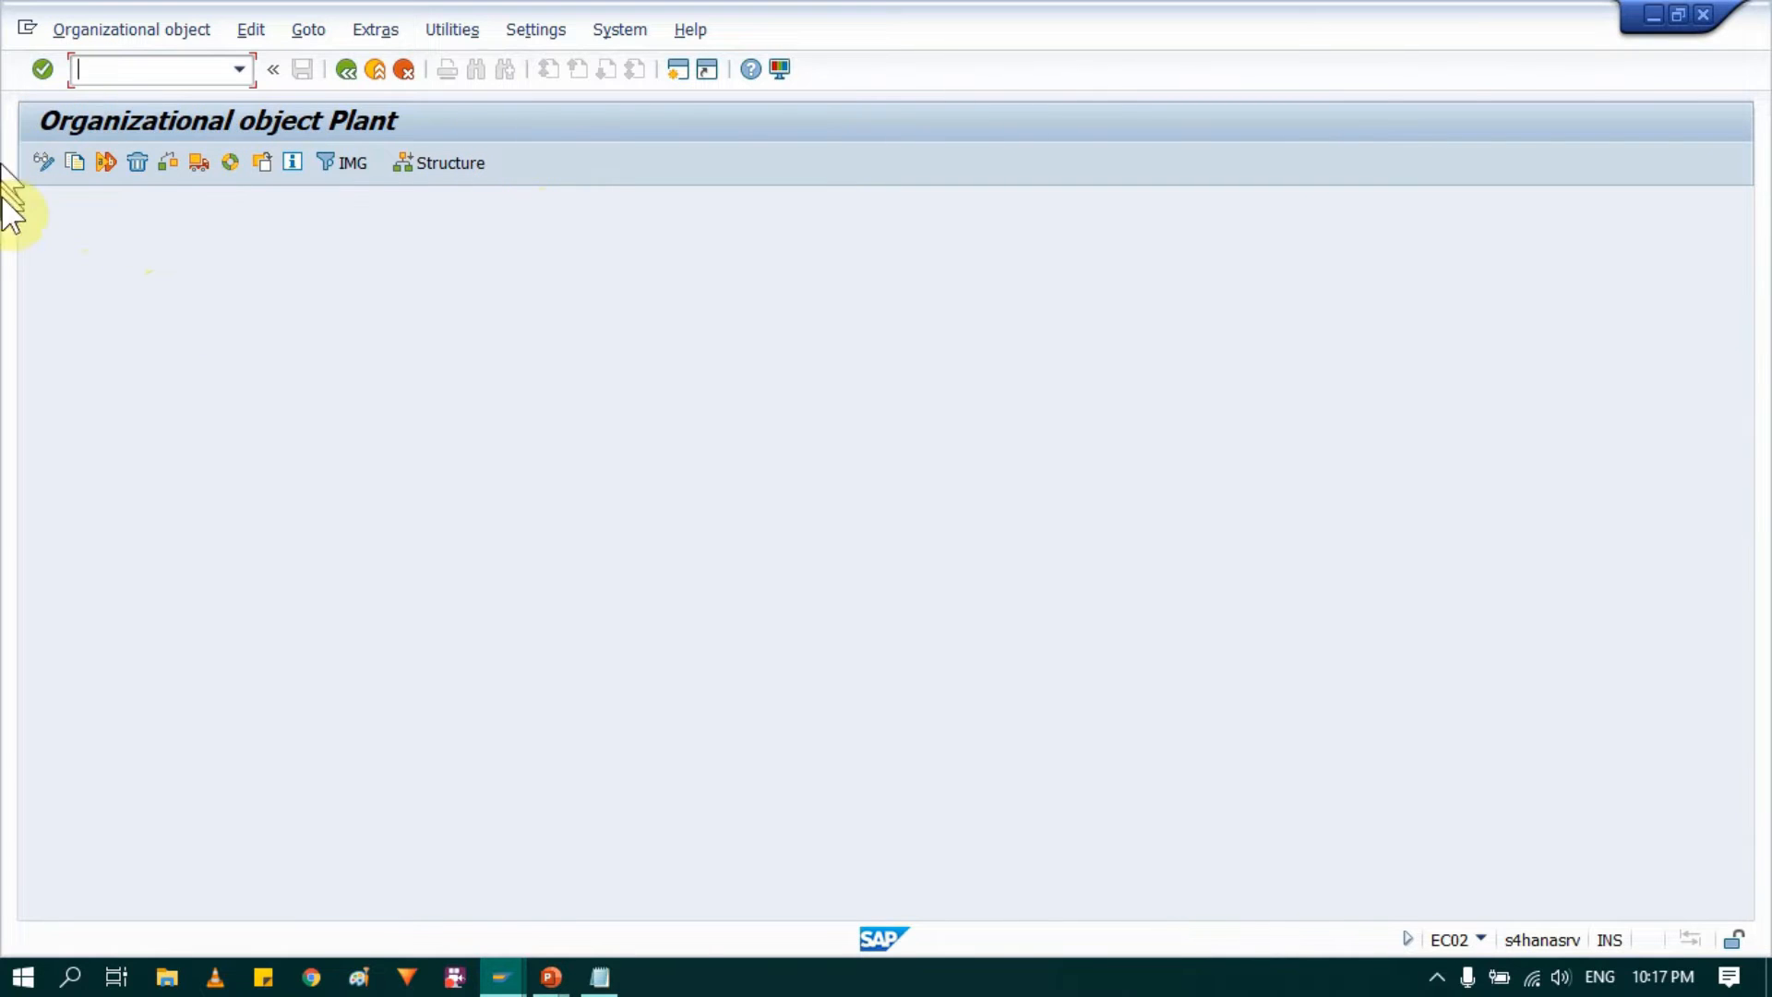
# Step: Start a plant copy with 0001 as the source plant and AM10 as the target plant
pyautogui.click(70, 160)
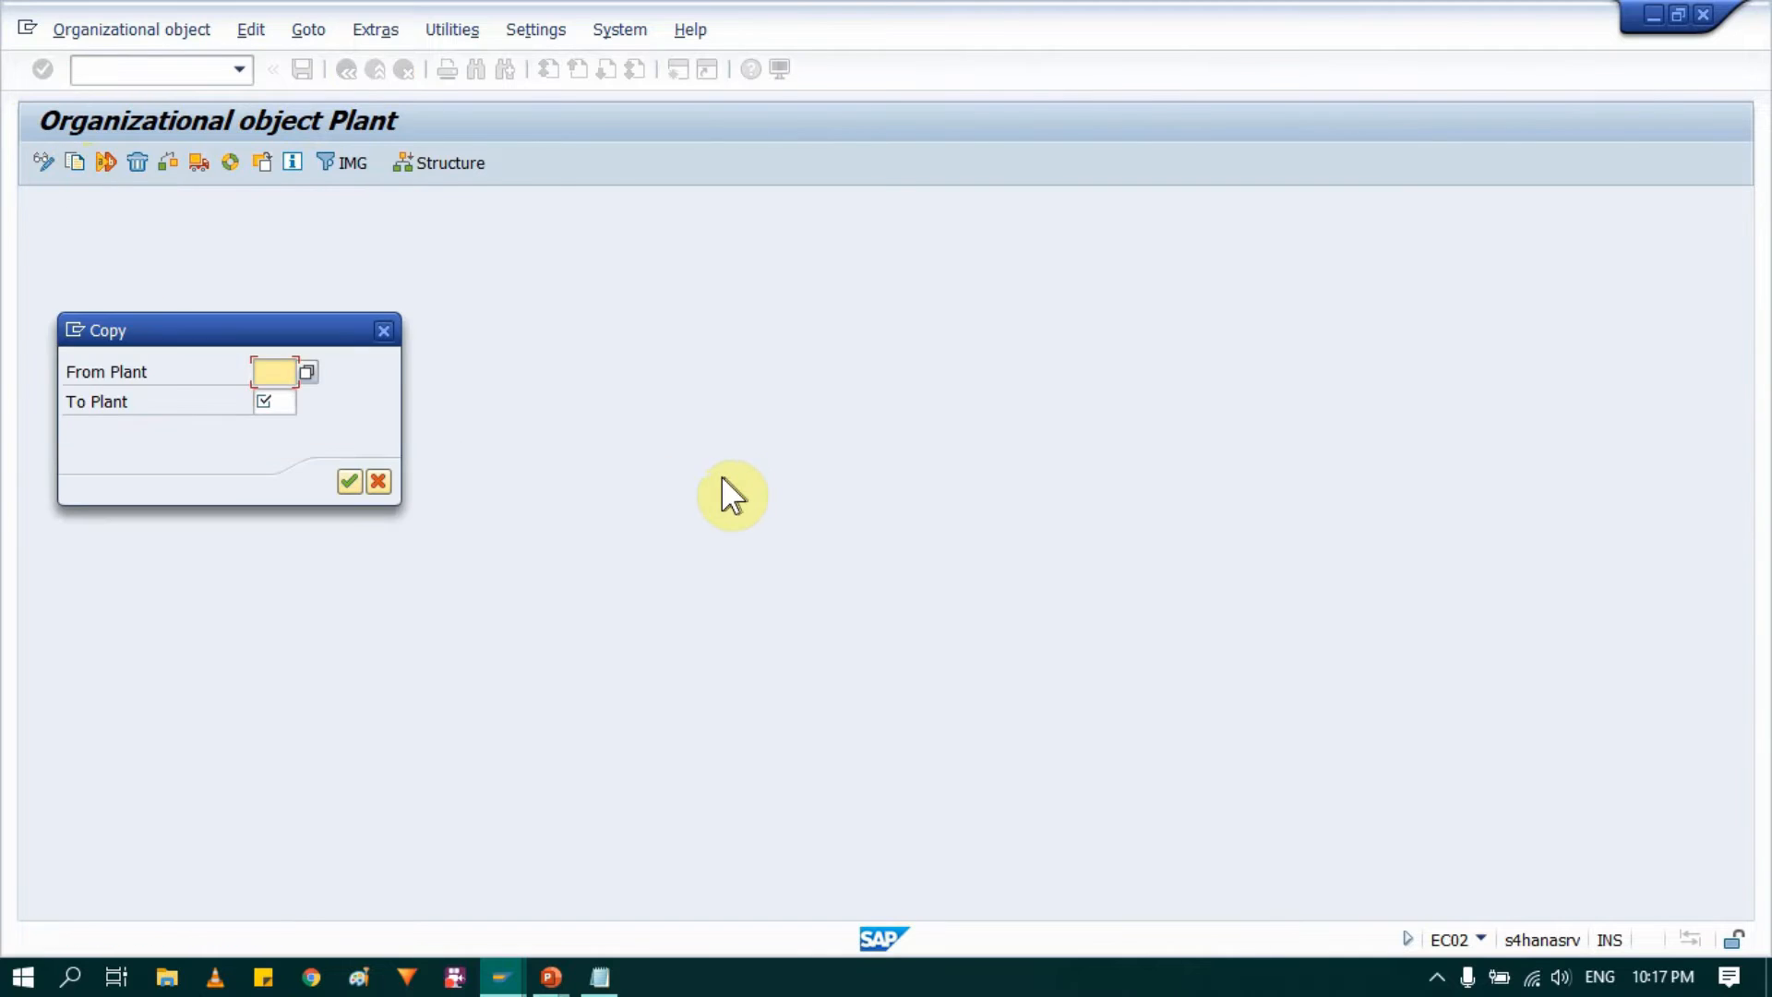
pyautogui.moveTo(256, 320); pyautogui.dragTo(776, 268)
pyautogui.click(797, 313)
pyautogui.write('0001')
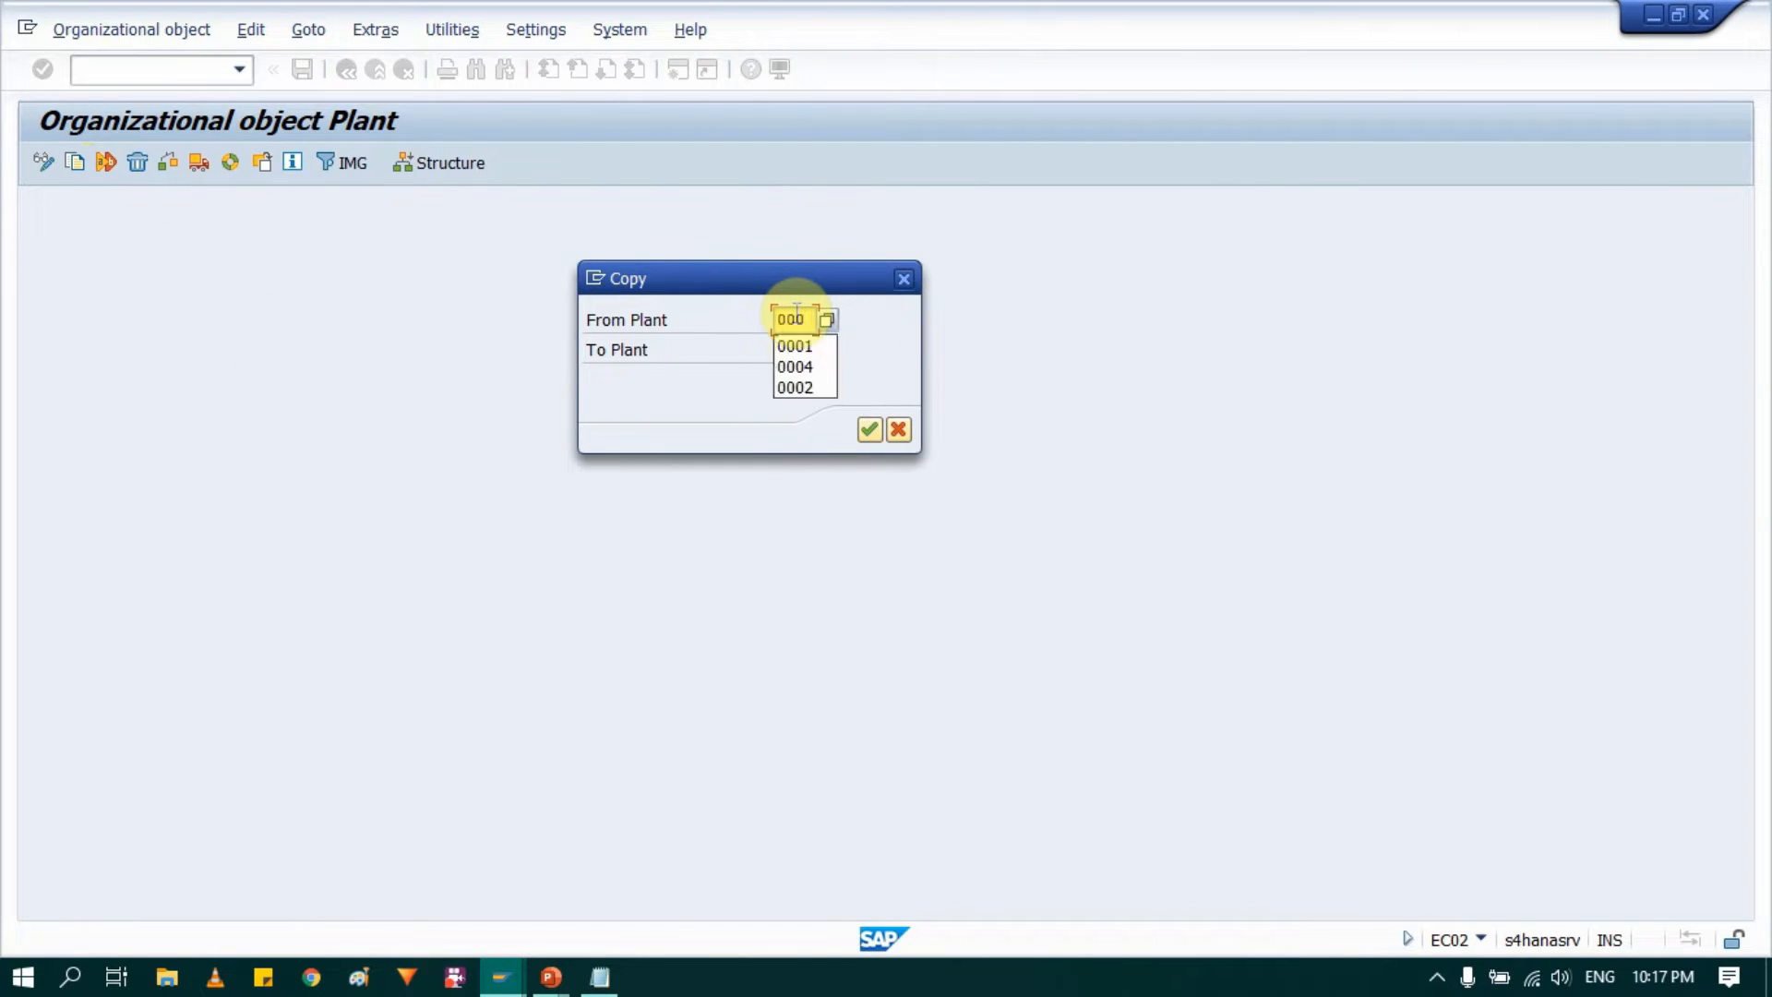
pyautogui.press('Tab')
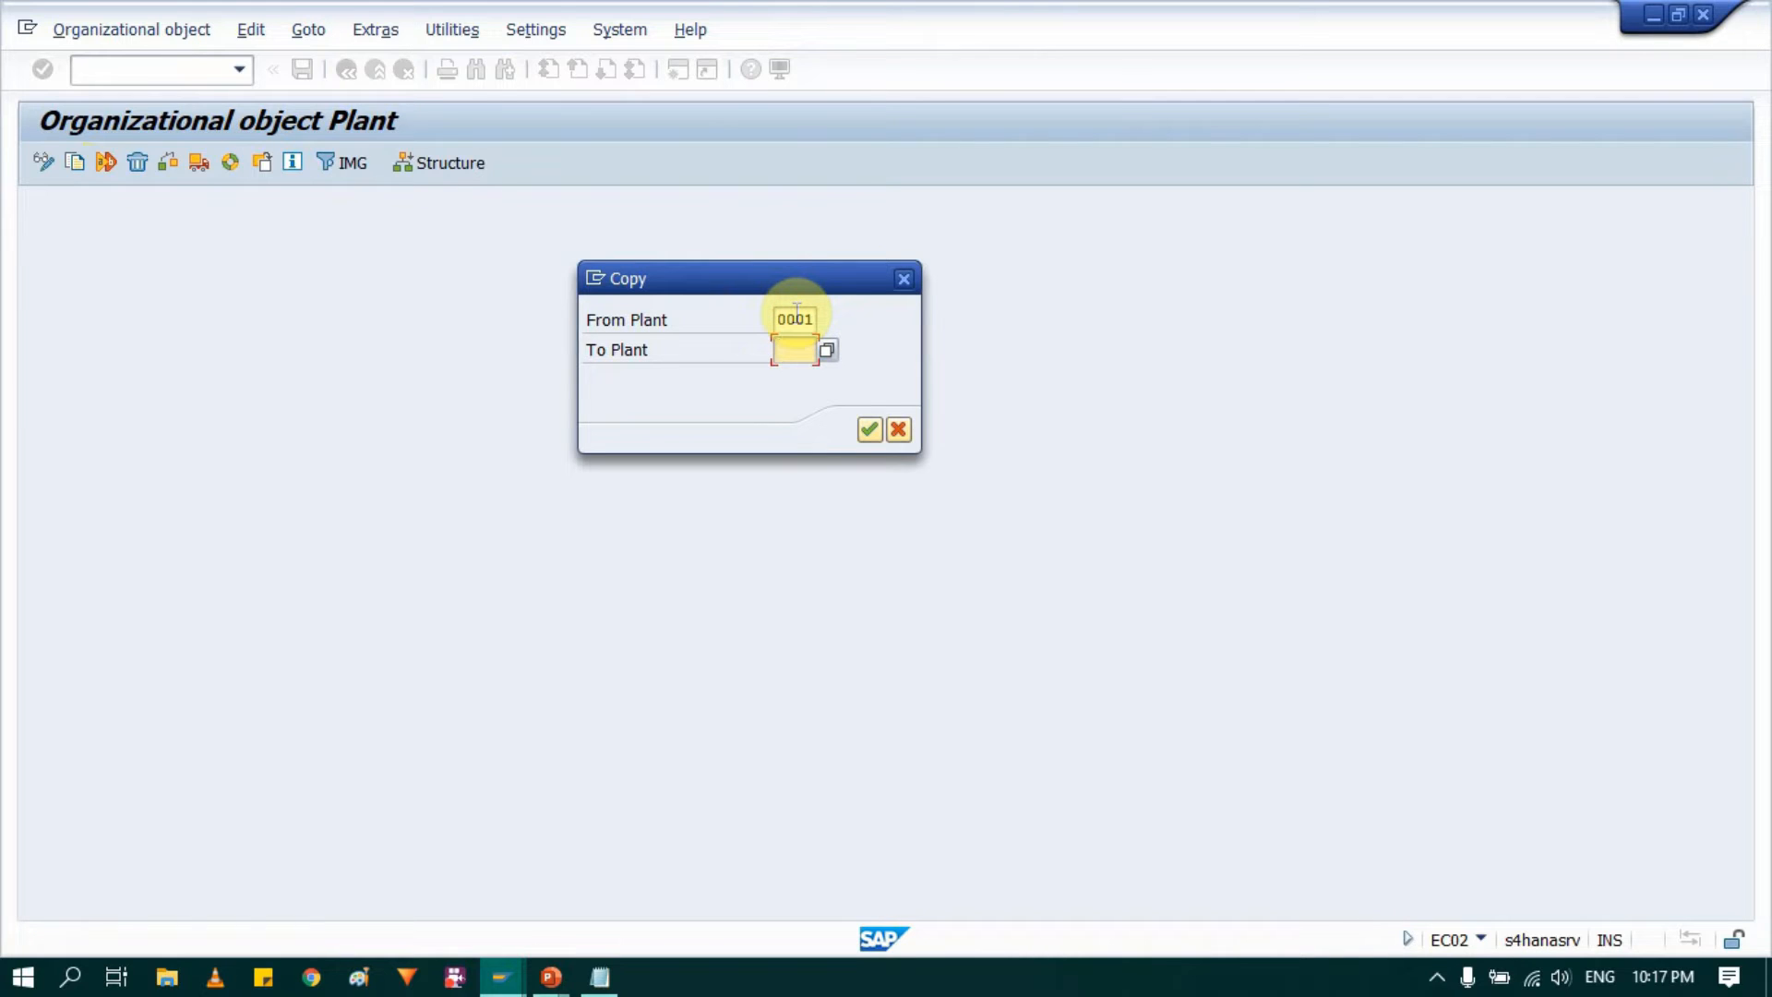
pyautogui.write('000')
pyautogui.press('BackSpace')
pyautogui.press('BackSpace')
pyautogui.press('BackSpace')
pyautogui.write('AM')
# Step: Look through the list of existing plants and recheck the source and target plant codes of the copy
pyautogui.click(825, 351)
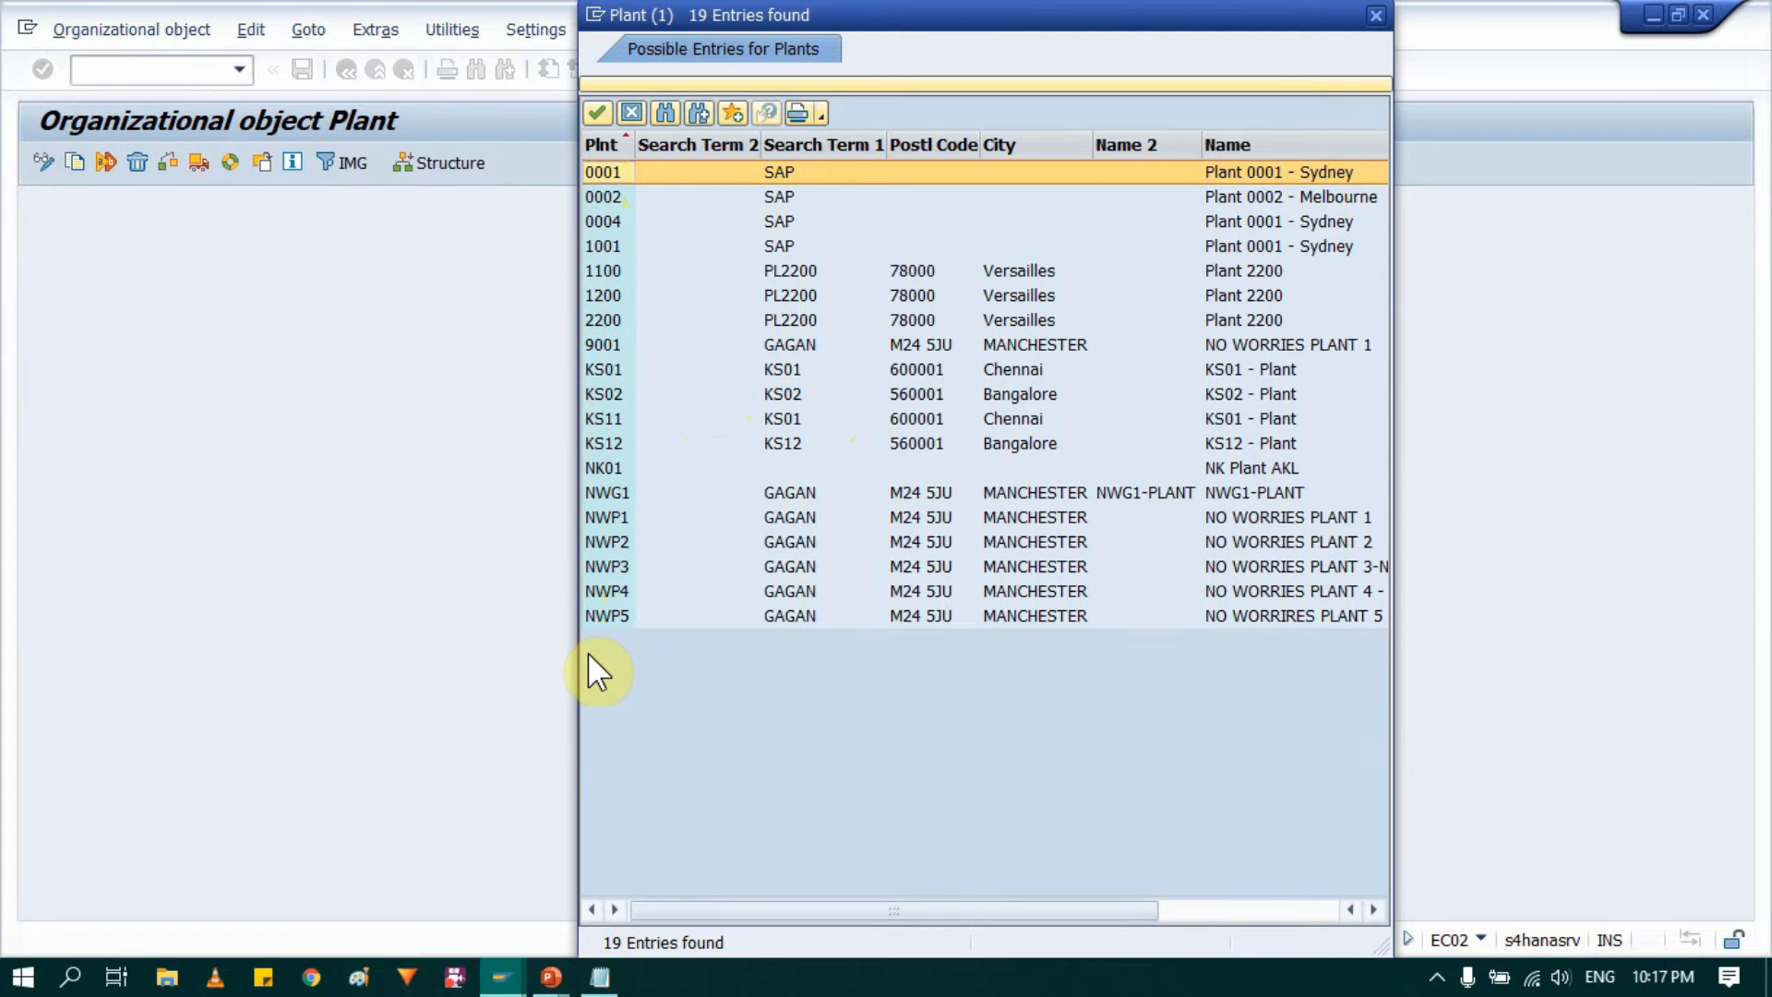
pyautogui.click(1374, 15)
pyautogui.doubleClick(785, 349)
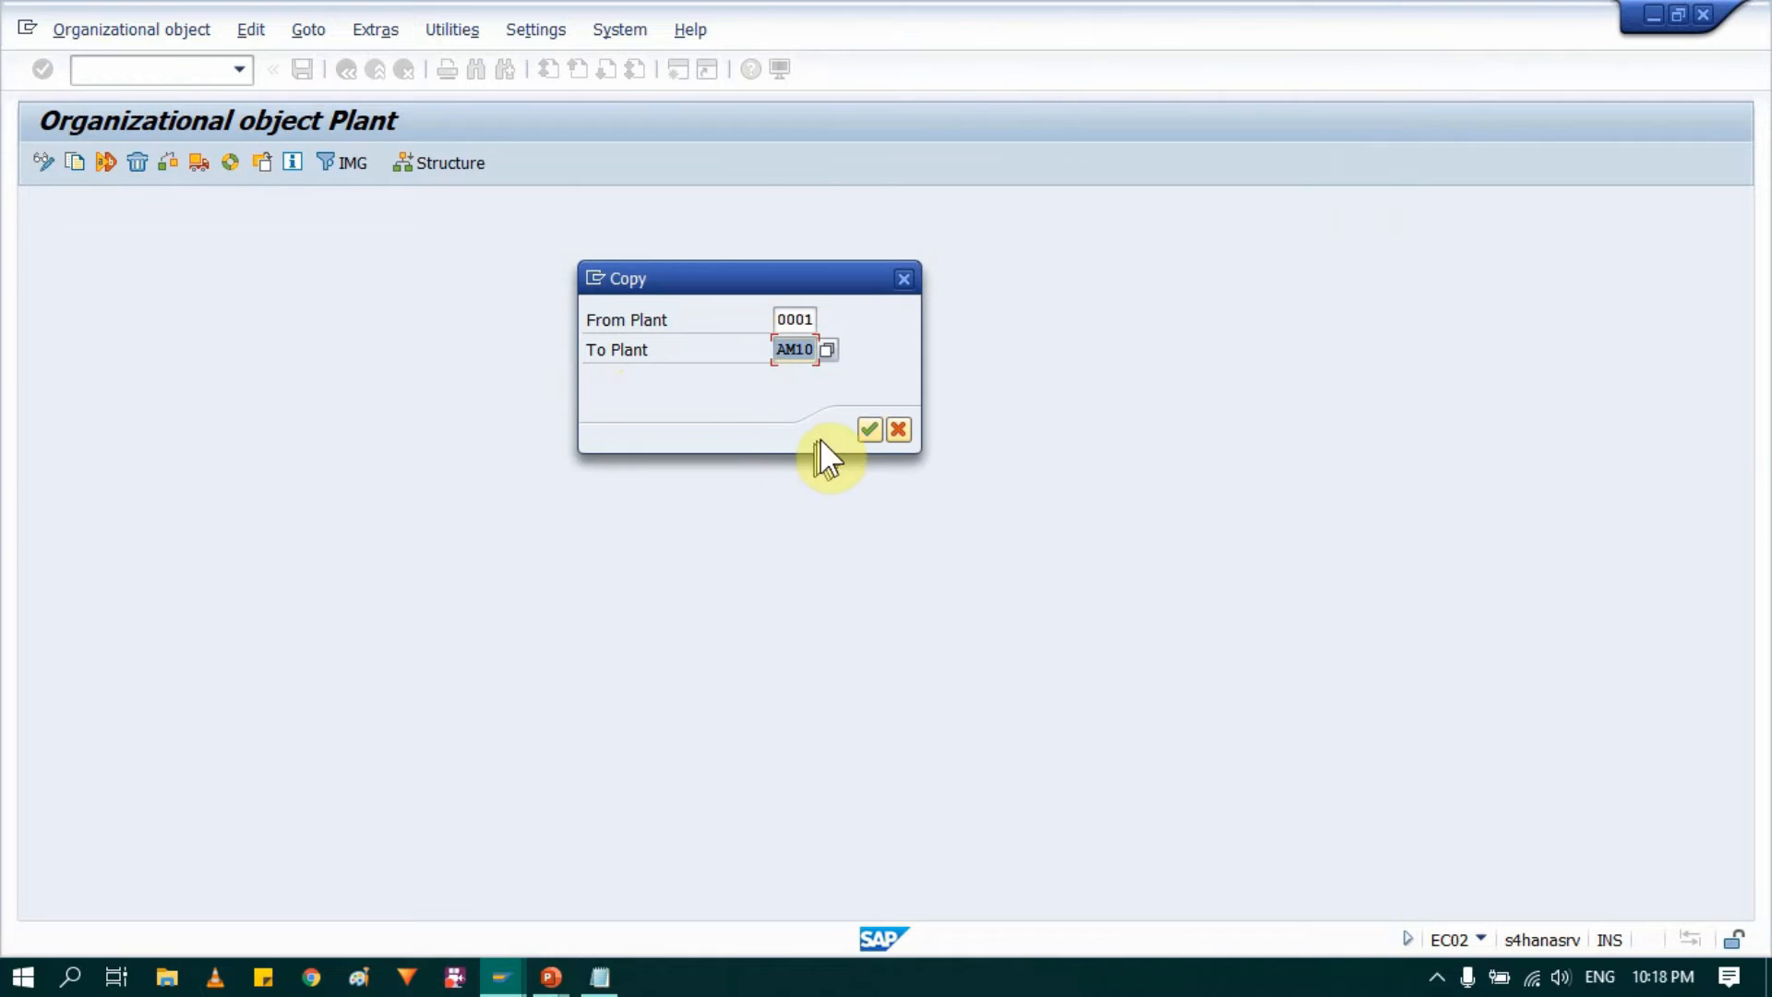
pyautogui.click(794, 317)
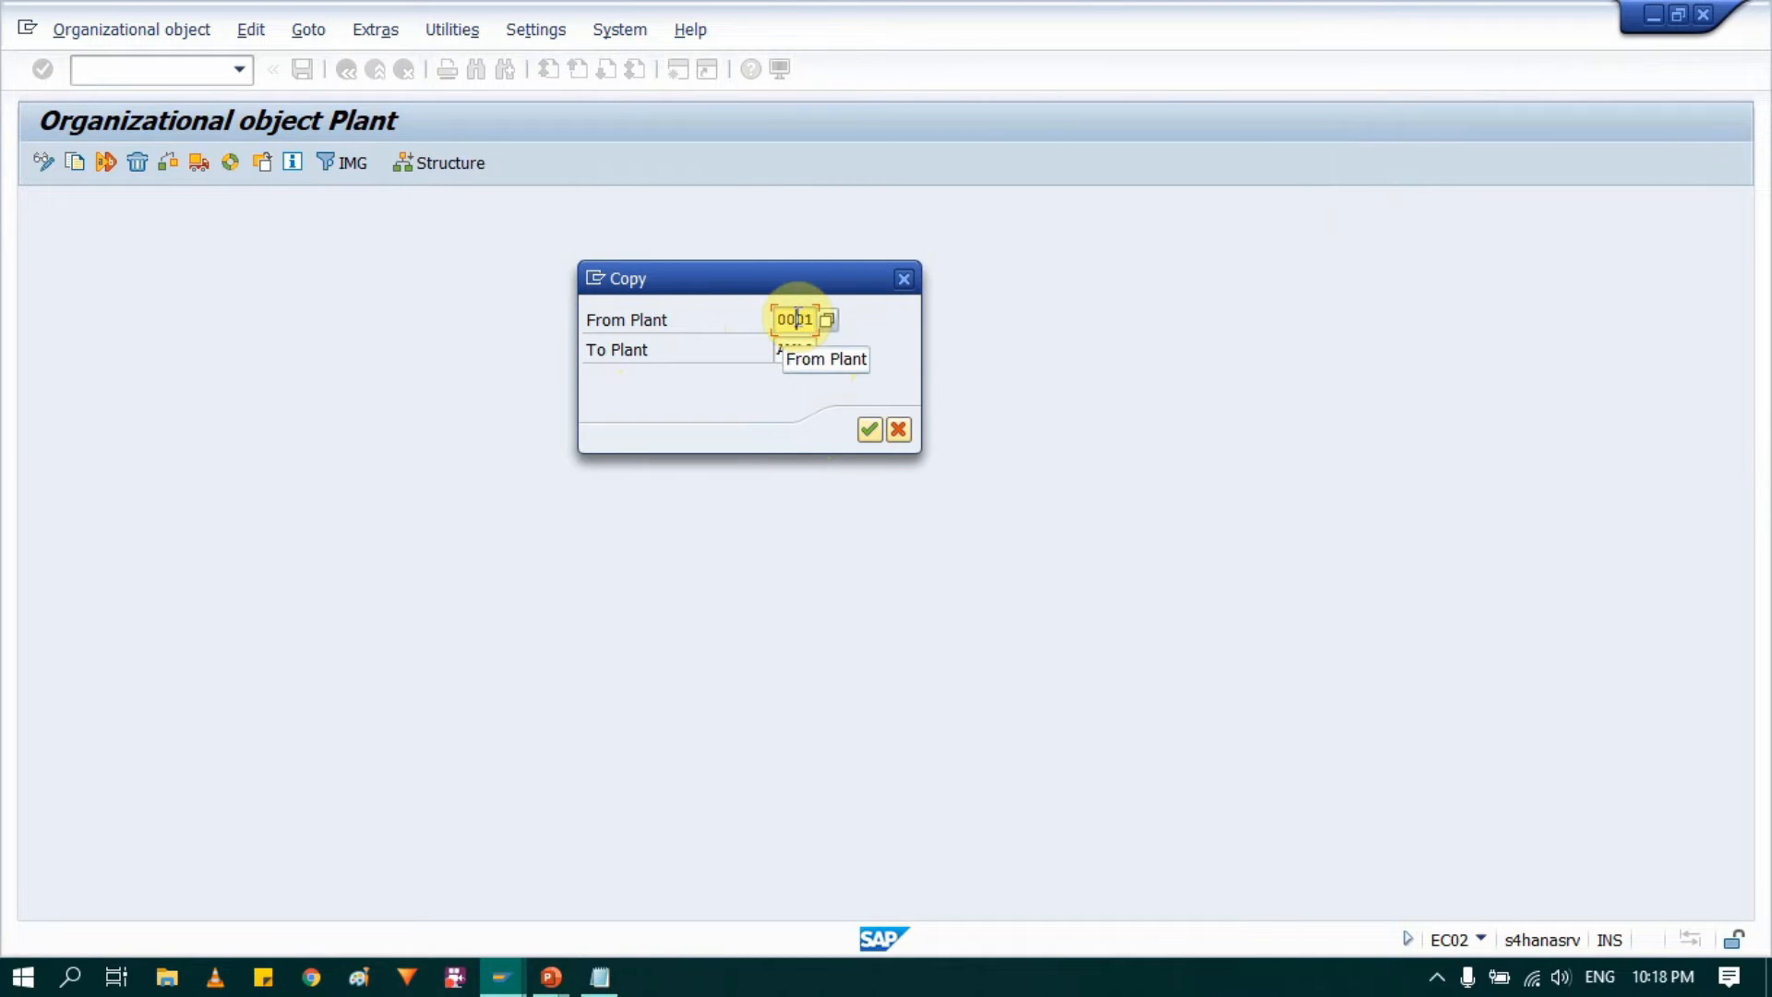
pyautogui.click(793, 349)
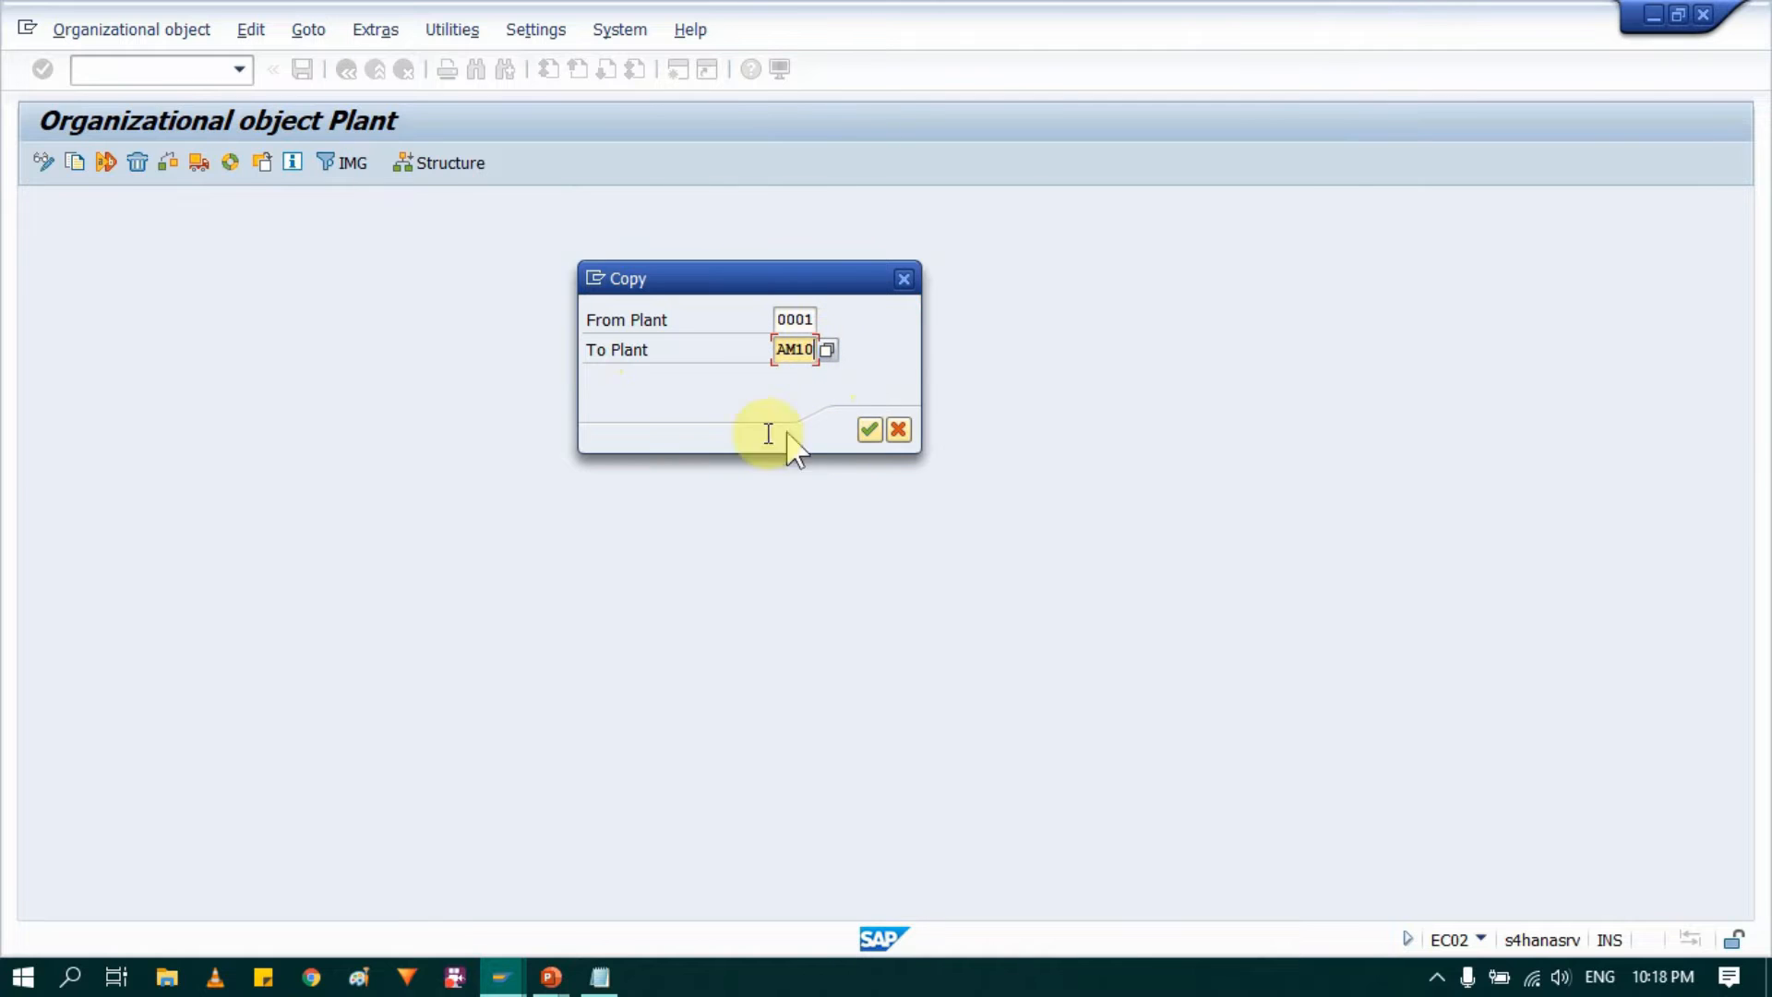
# Step: Execute the plant copy, transporting the number ranges under the proposed customizing request, and view the completed activities
pyautogui.click(869, 429)
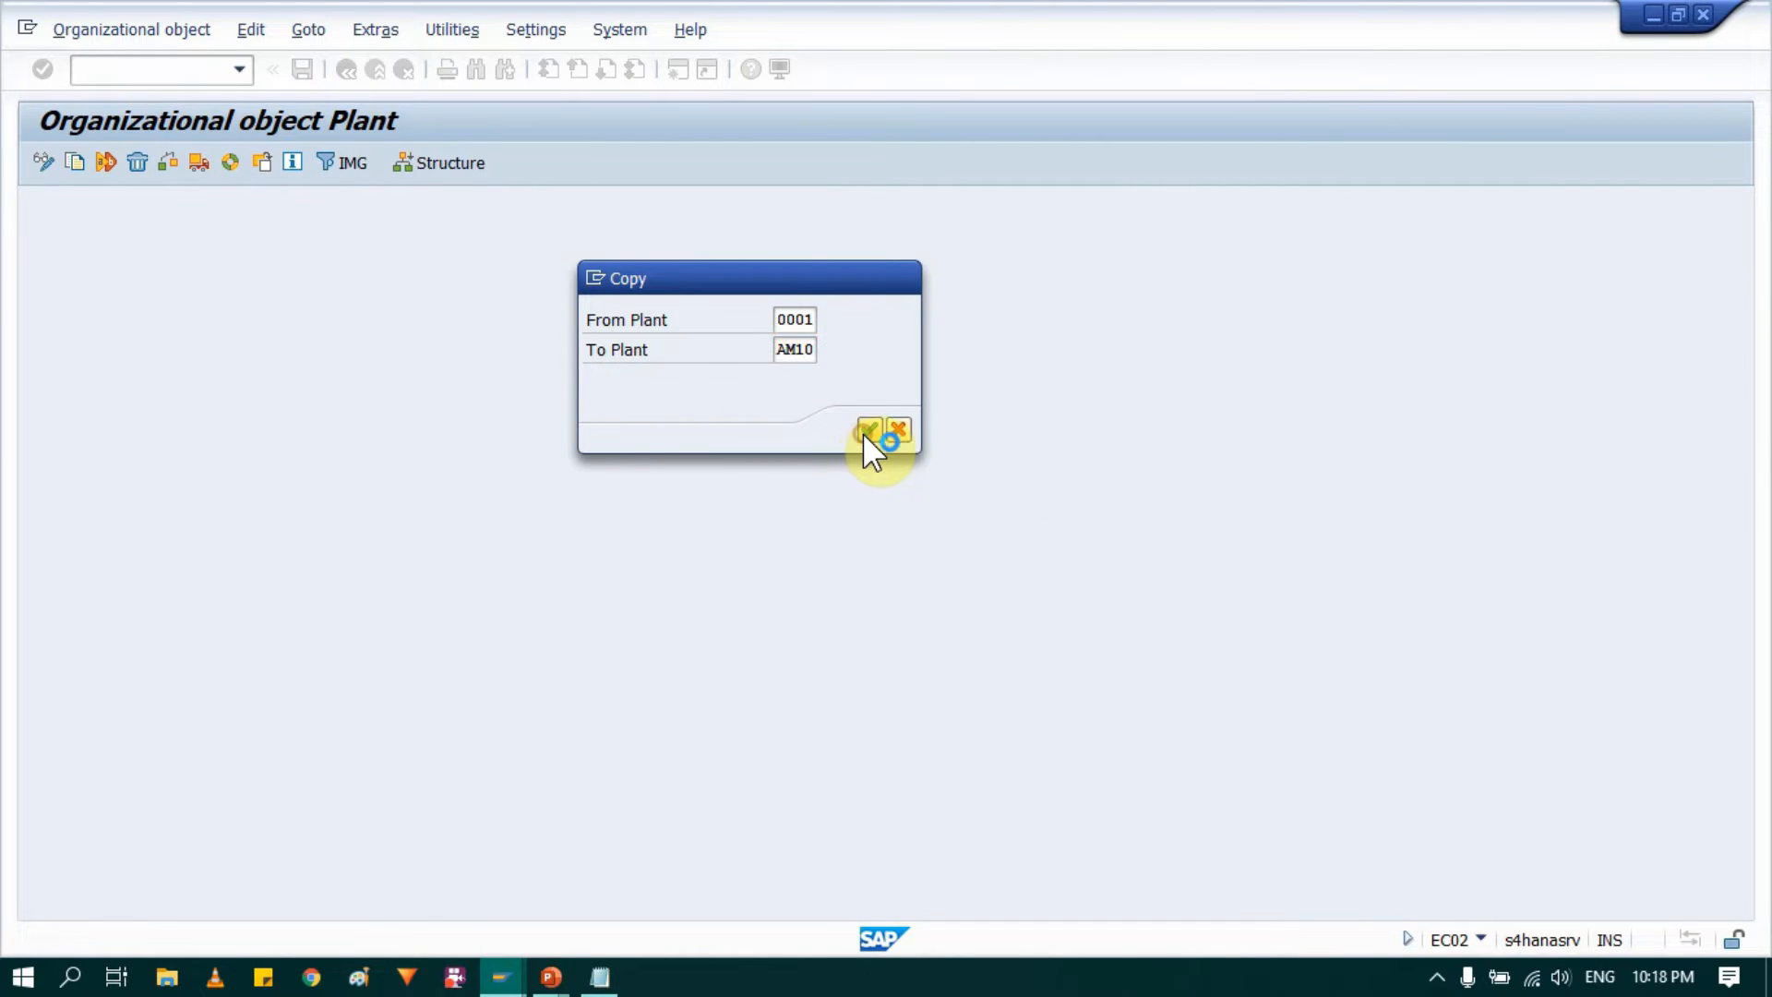
pyautogui.click(729, 809)
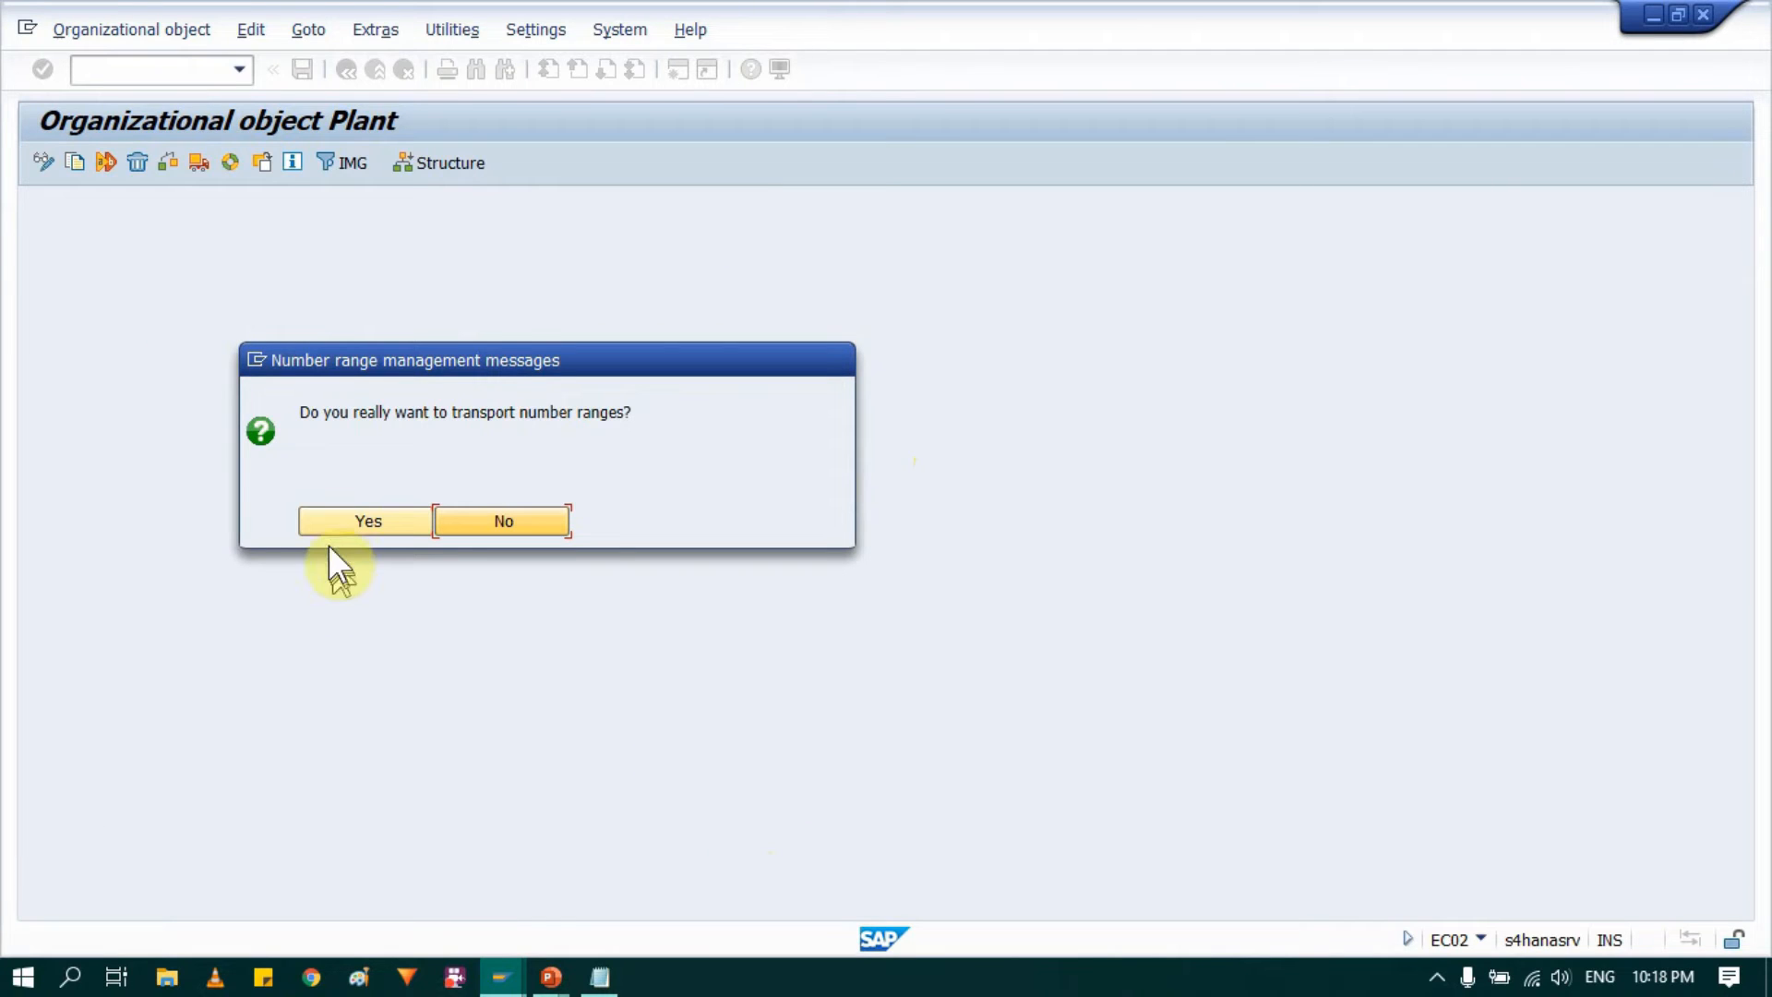
pyautogui.click(334, 511)
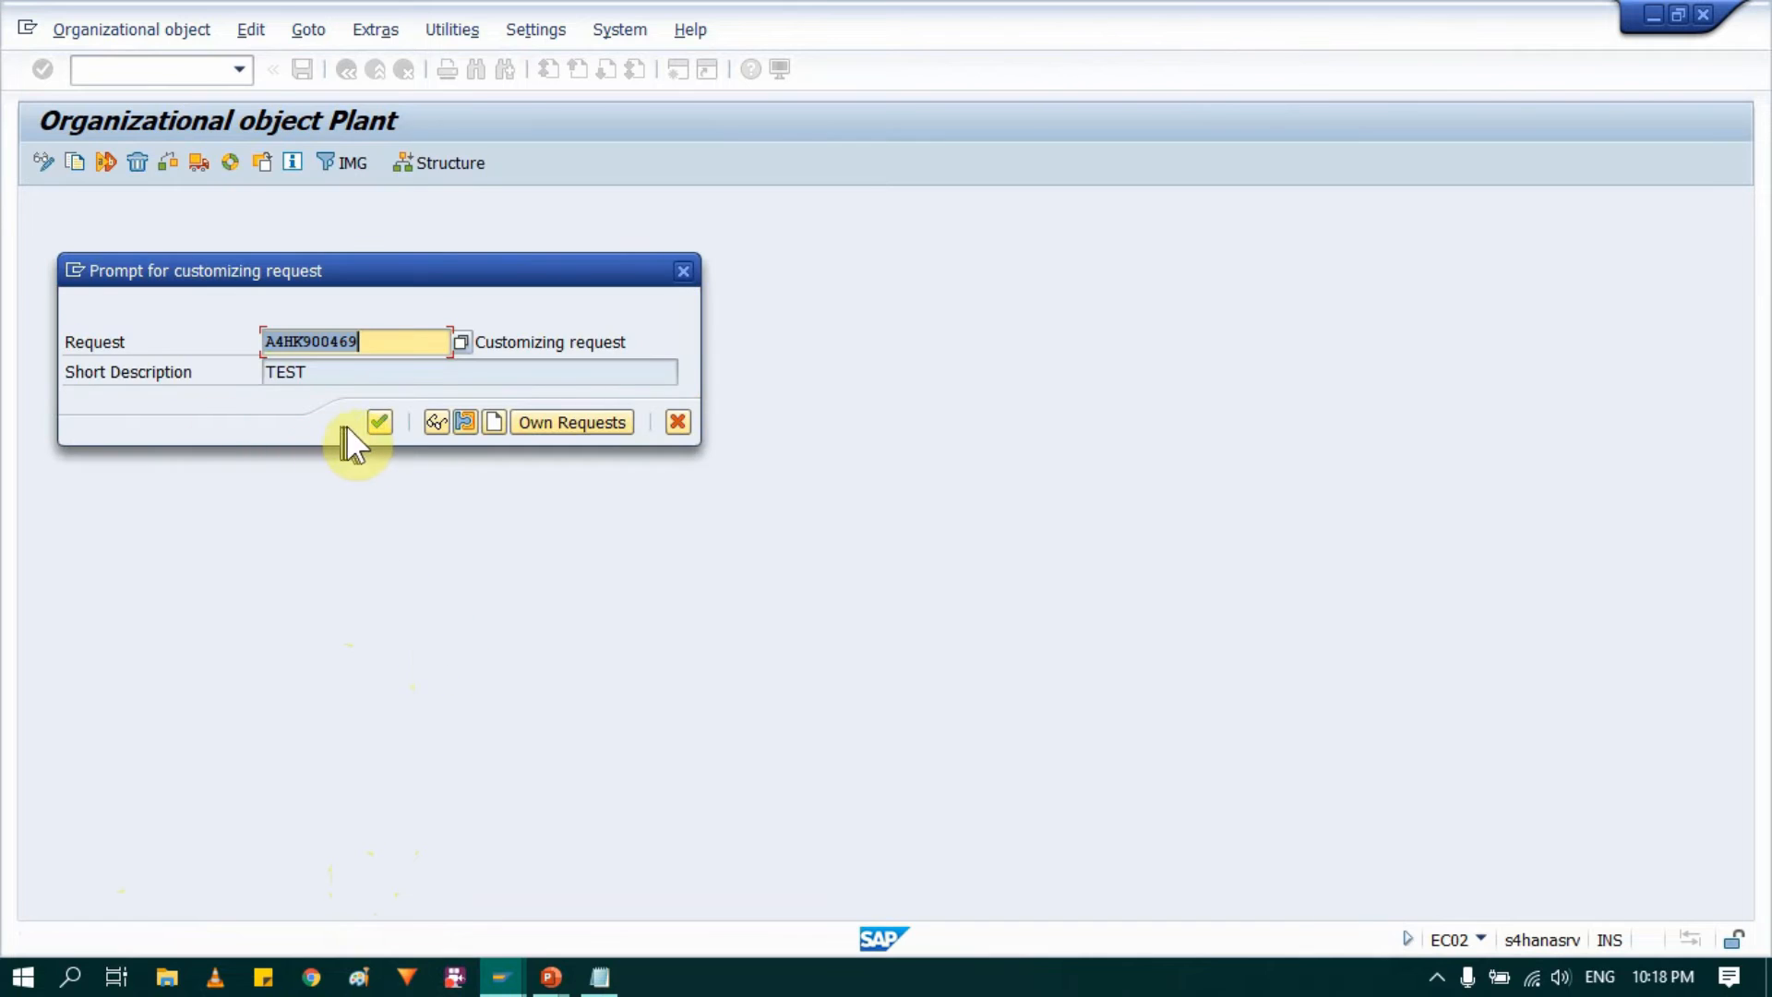
pyautogui.click(376, 421)
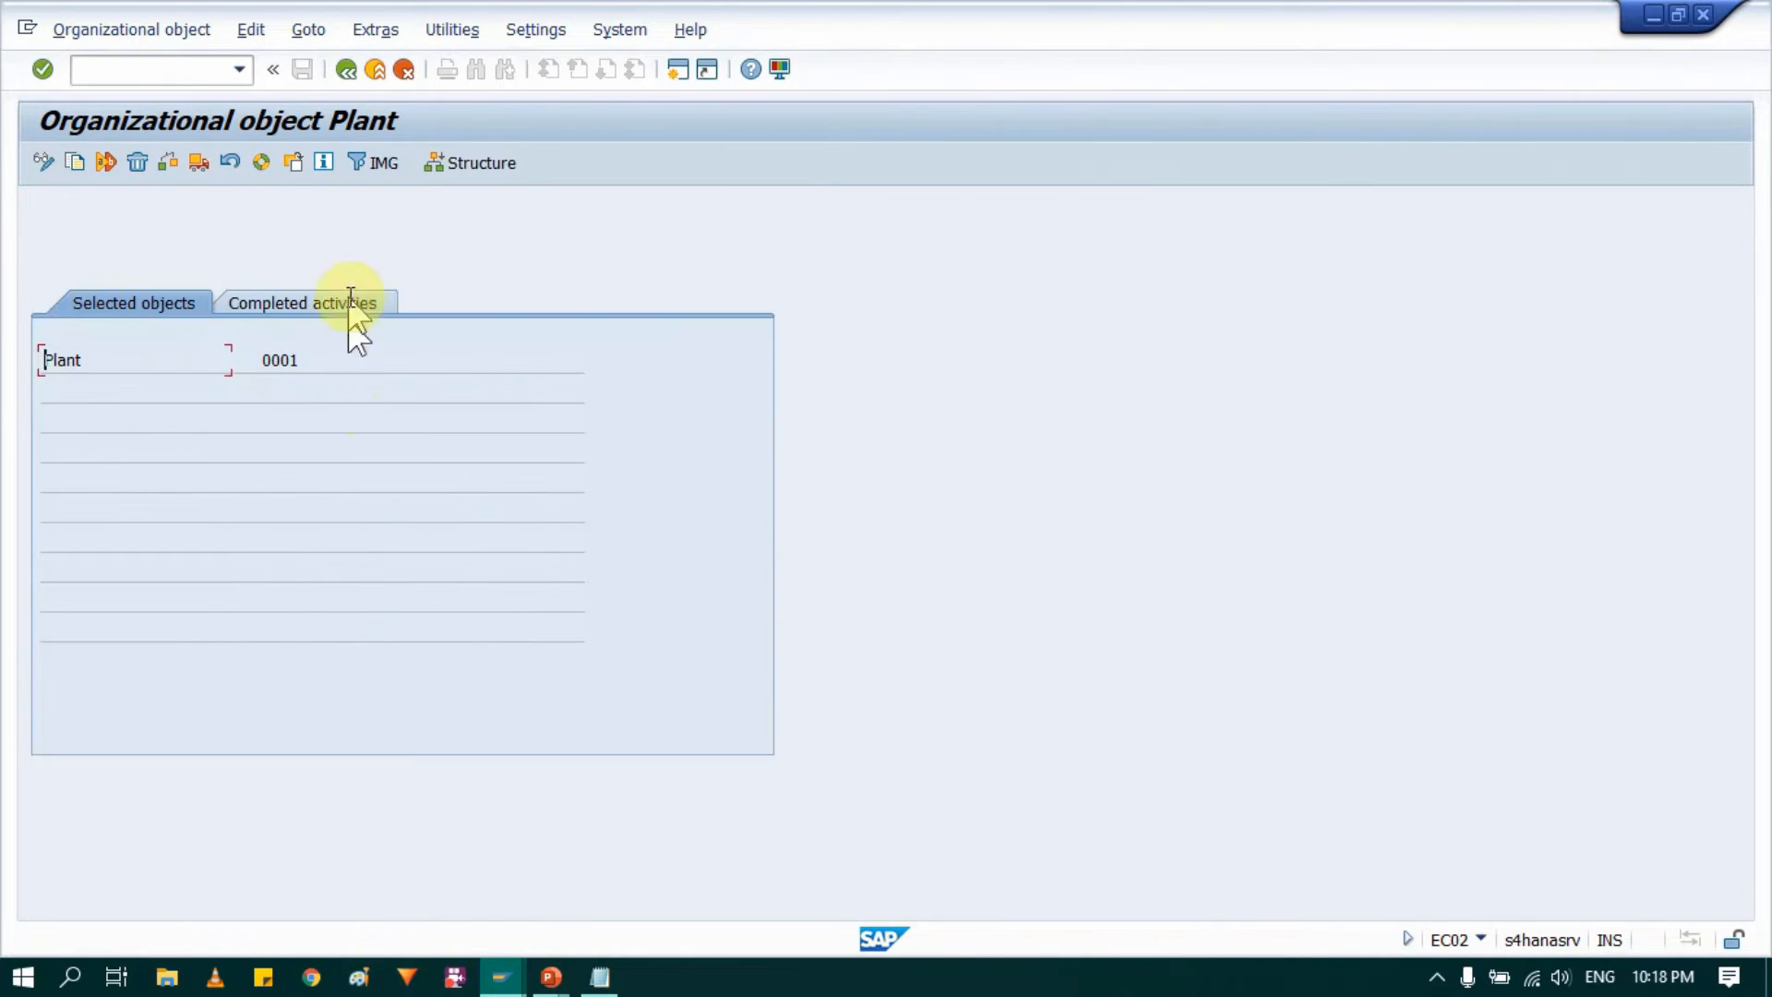
pyautogui.click(323, 308)
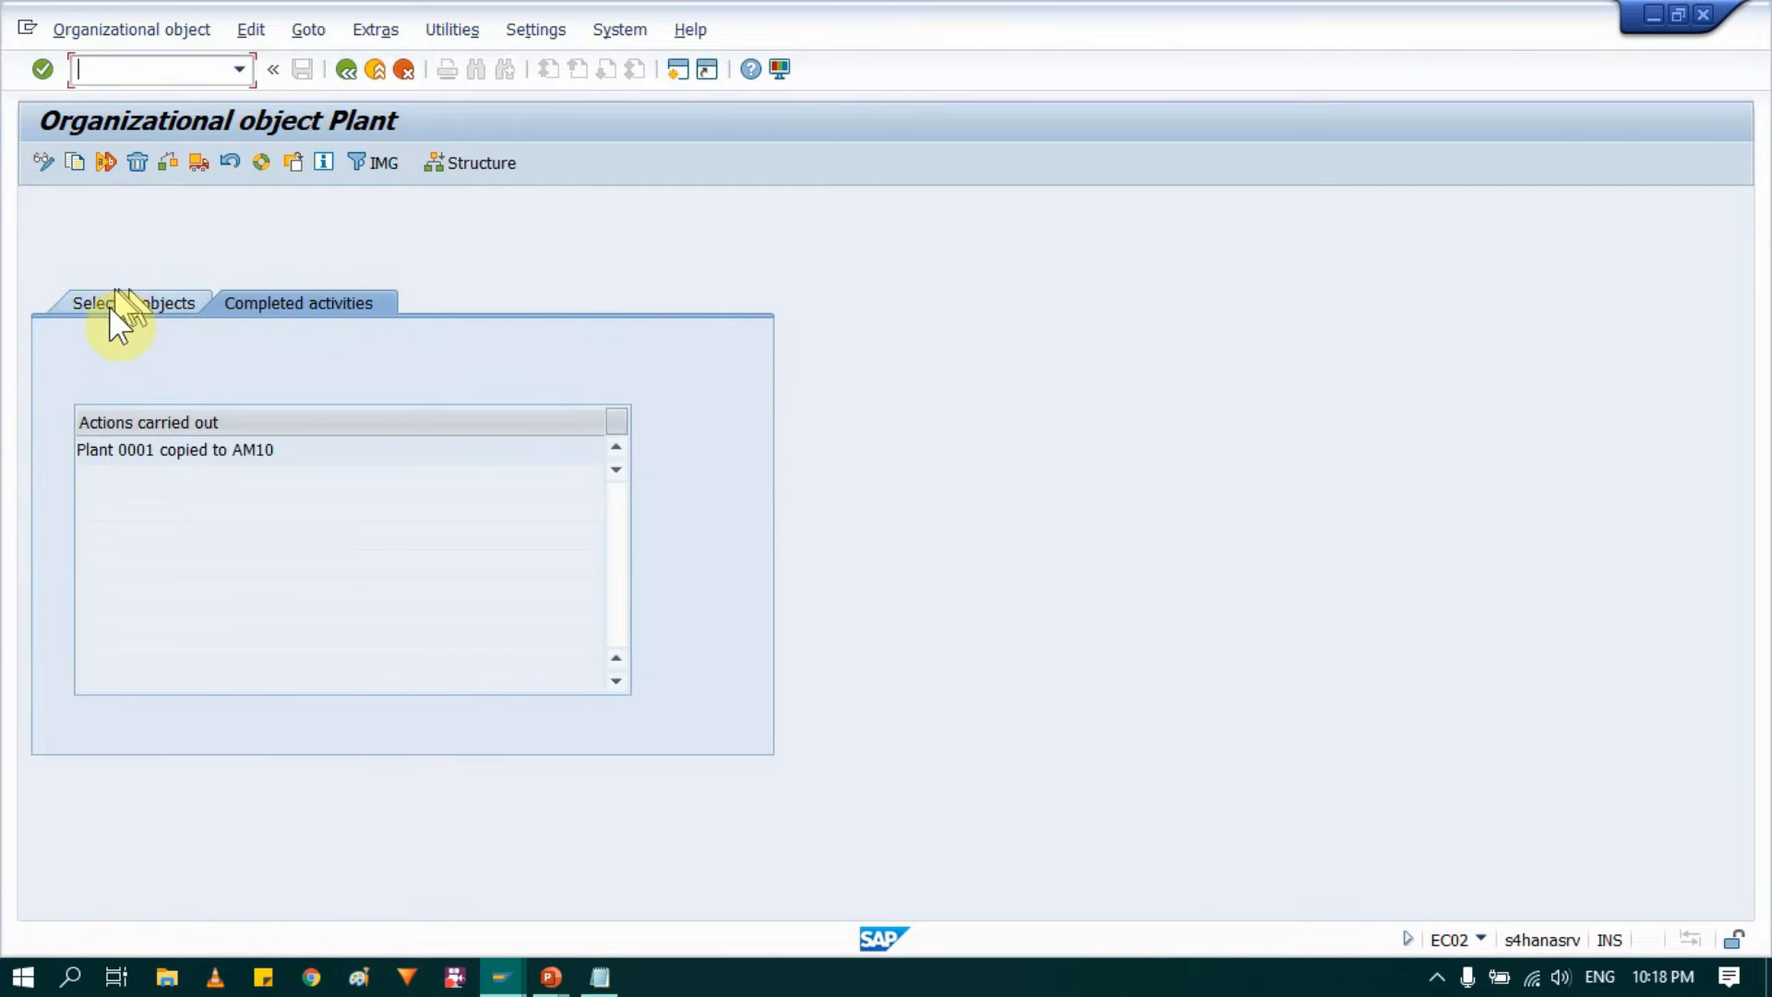
# Step: Leave the completed plant copy and open the Define Plant activity
pyautogui.moveTo(151, 452); pyautogui.dragTo(108, 453)
pyautogui.moveTo(292, 454); pyautogui.dragTo(200, 454)
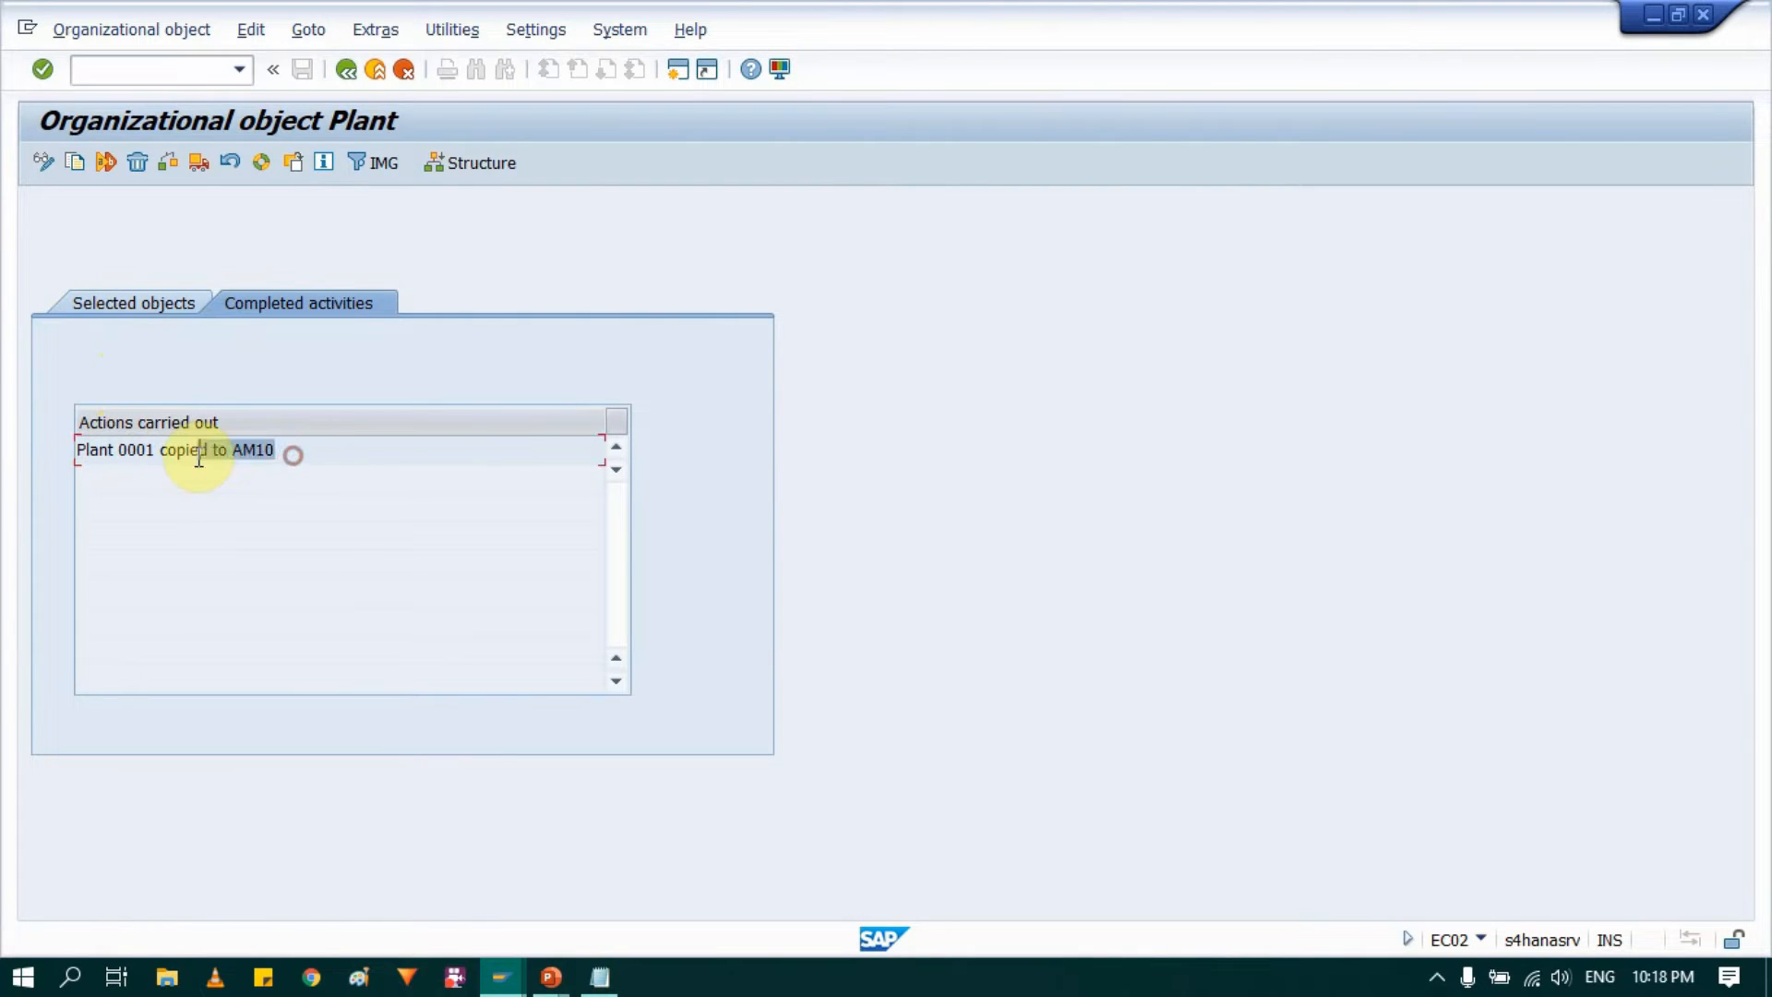
pyautogui.click(349, 71)
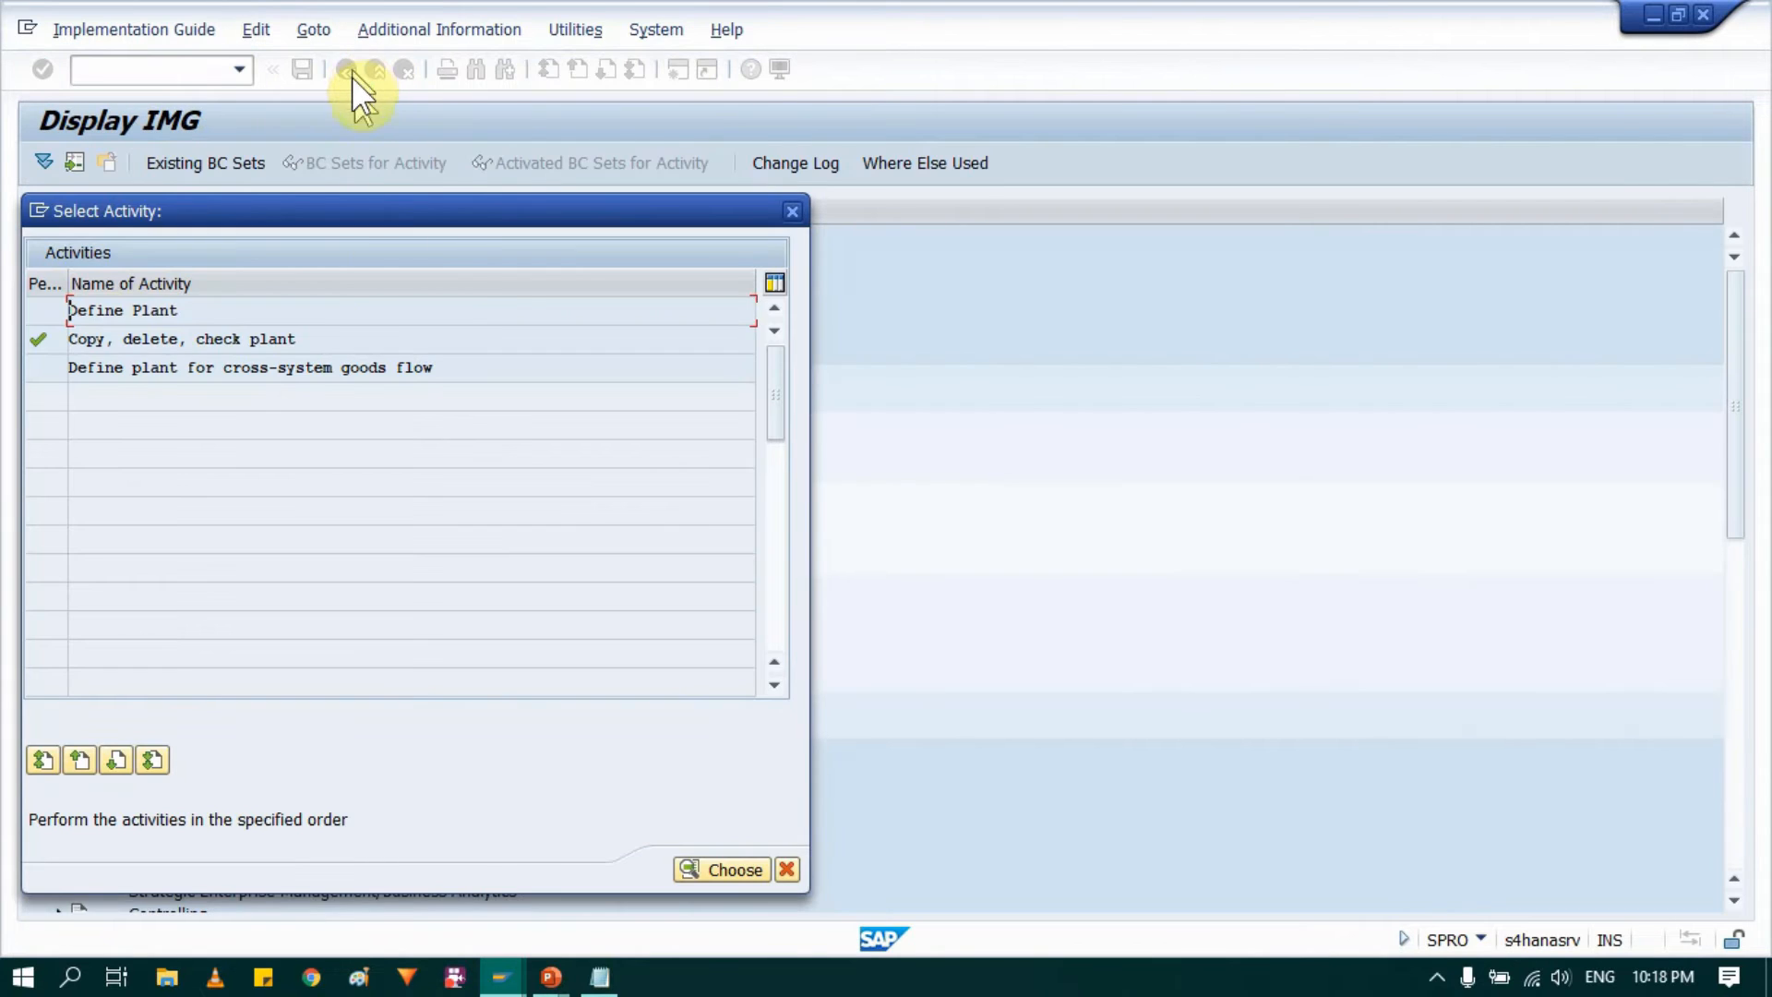
pyautogui.click(114, 311)
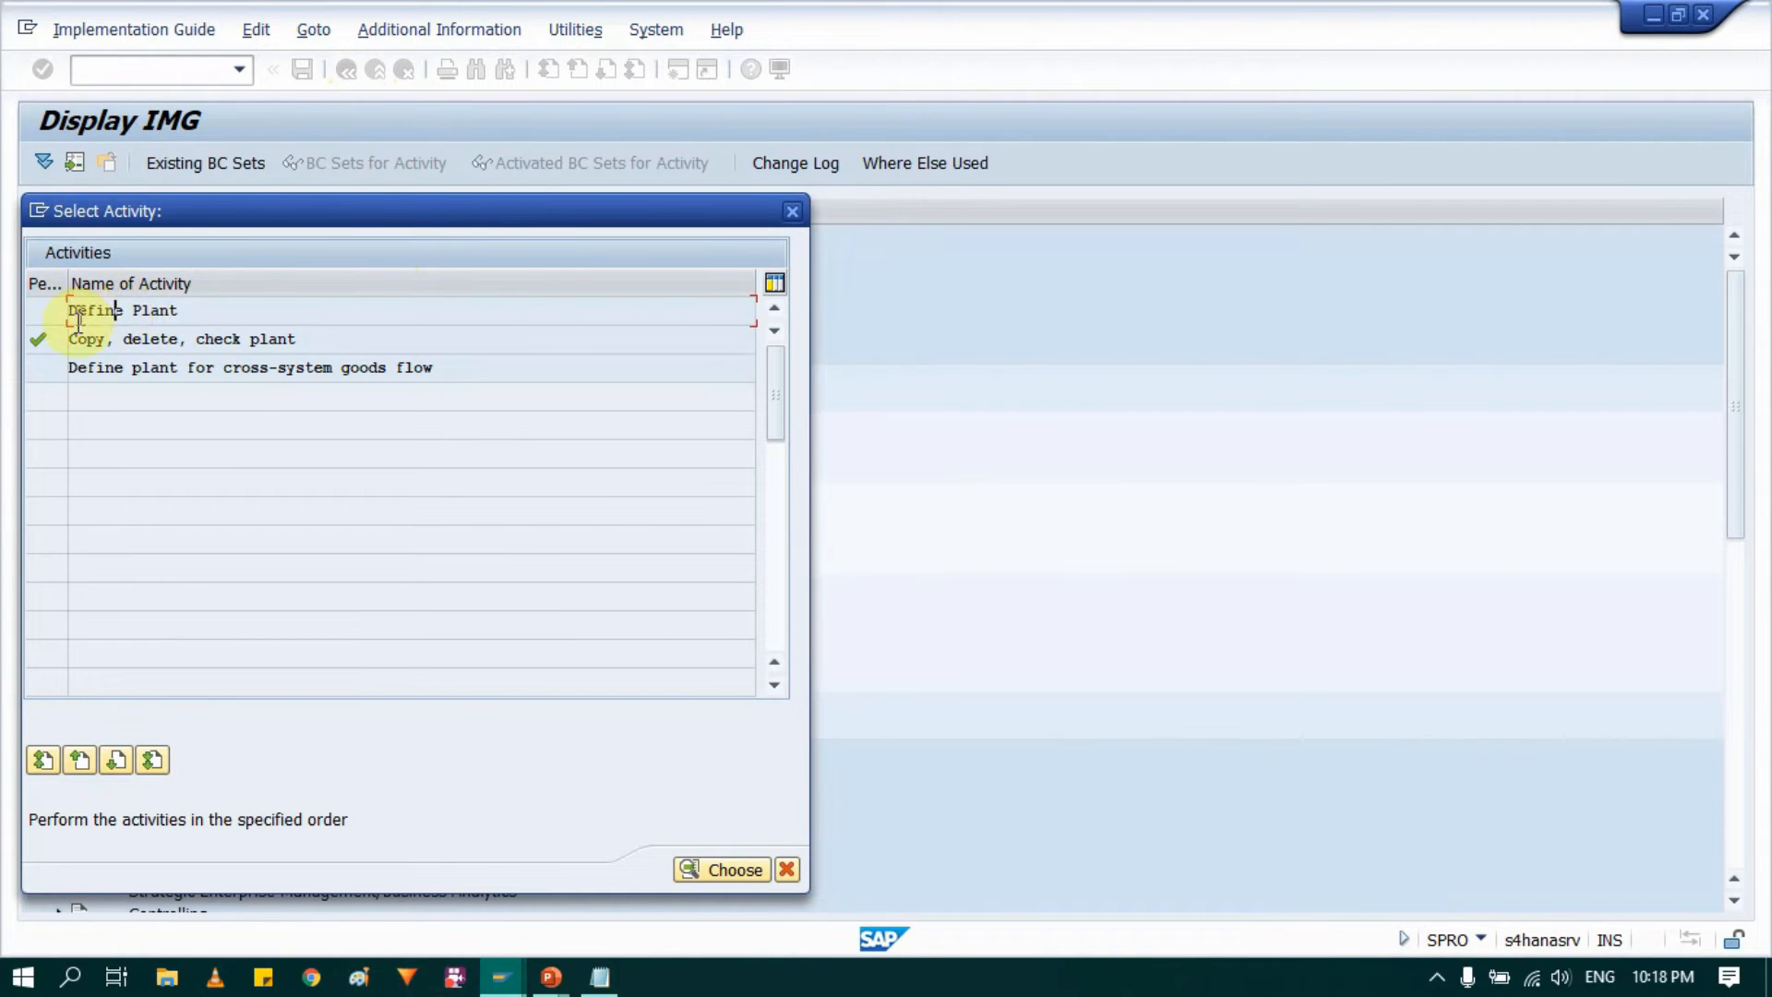
pyautogui.doubleClick(141, 312)
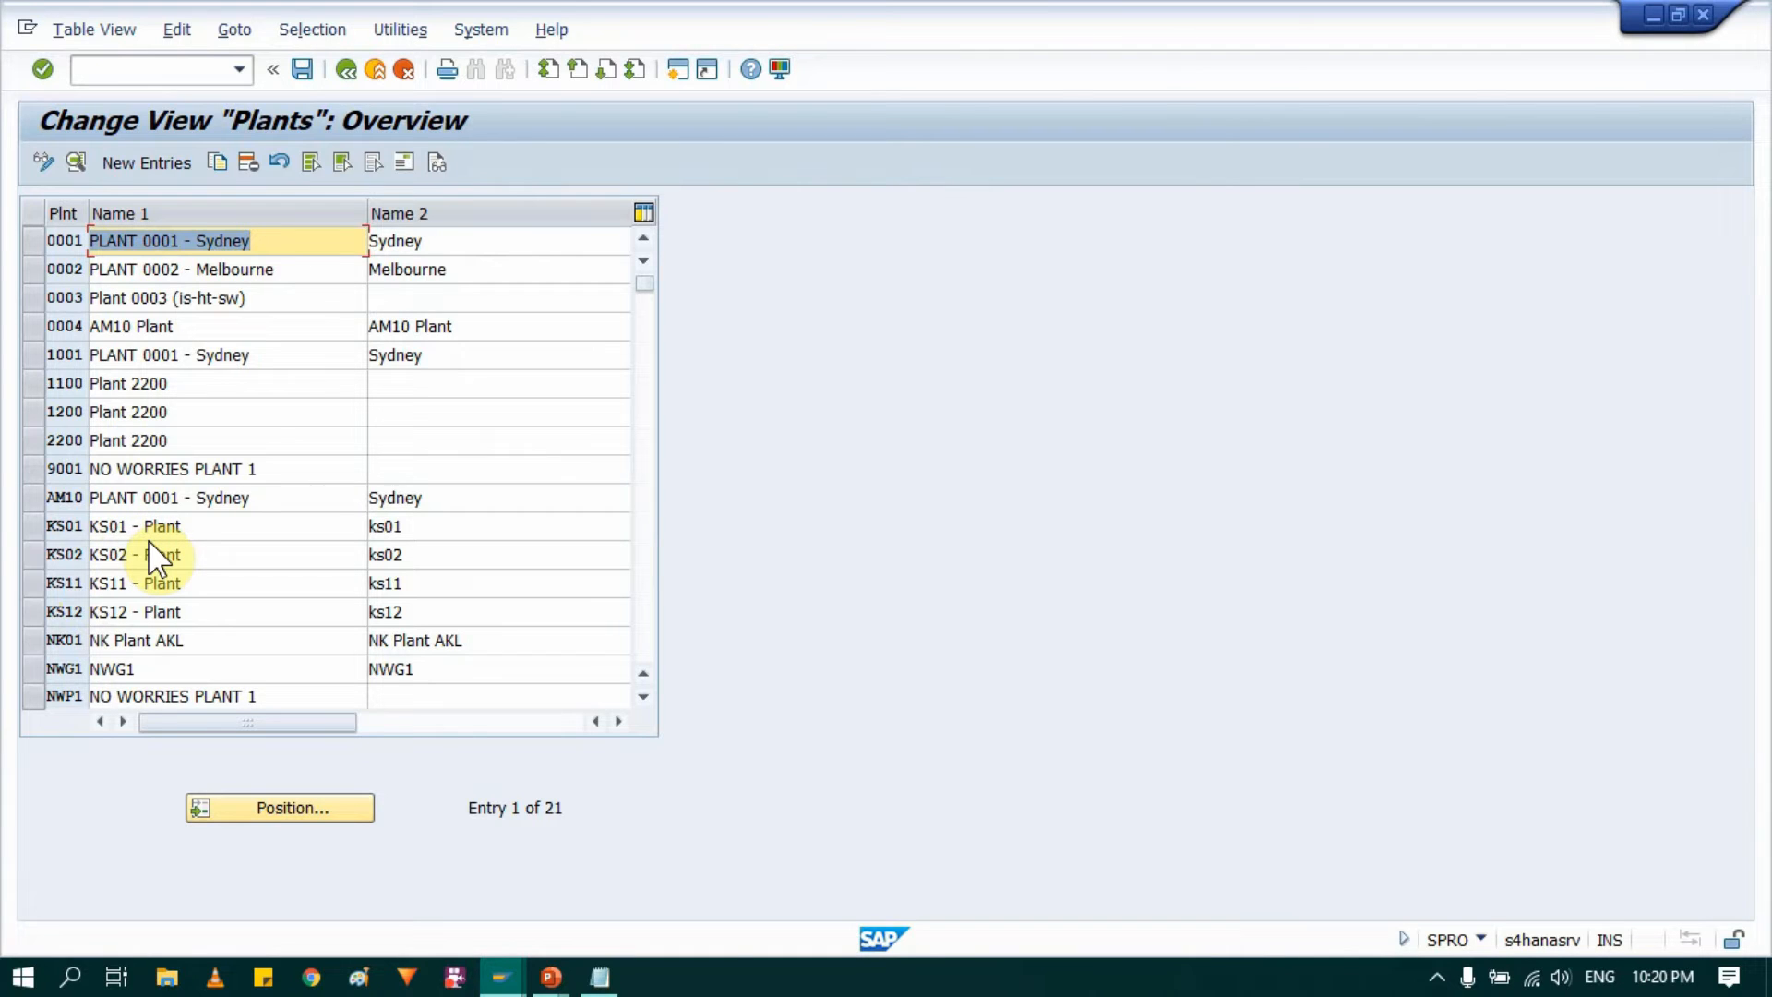
# Step: Set Name 1 and Name 2 of plant AM10 to AM10 in the plants overview
pyautogui.click(32, 498)
pyautogui.click(291, 507)
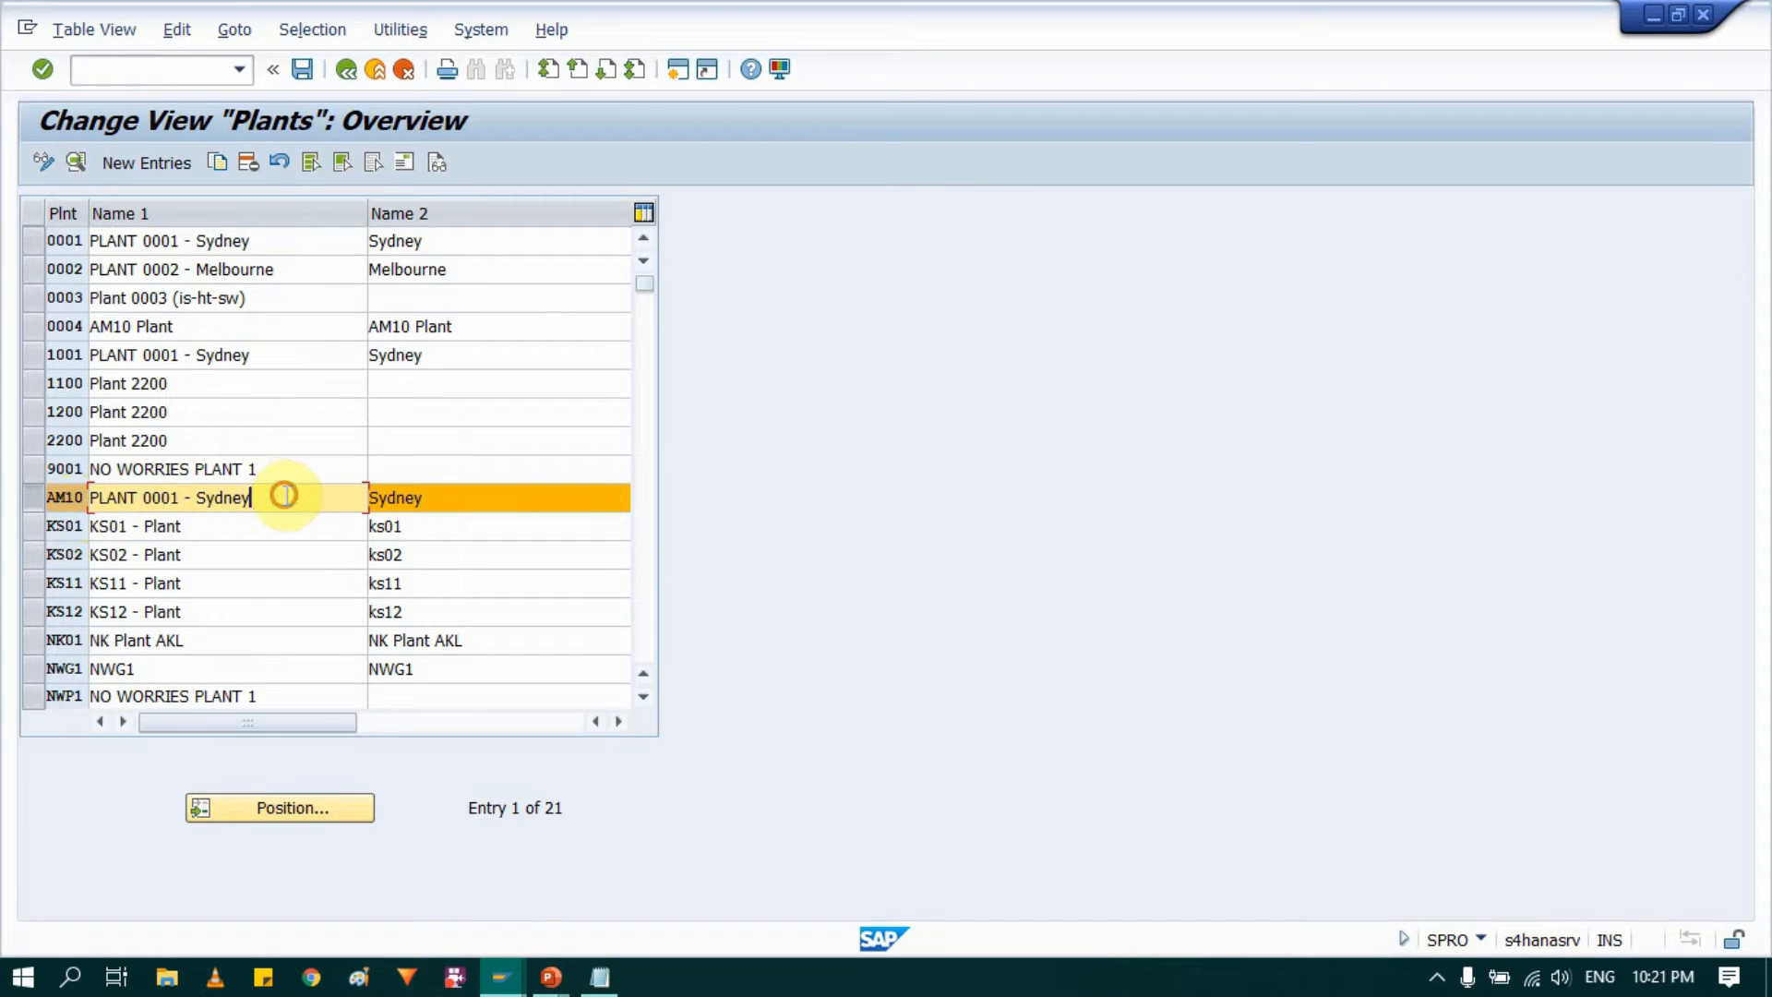
pyautogui.press('BackSpace')
pyautogui.press('BackSpace')
pyautogui.press('BackSpace')
pyautogui.press('BackSpace')
pyautogui.press('BackSpace')
pyautogui.press('BackSpace')
pyautogui.press('BackSpace')
pyautogui.press('BackSpace')
pyautogui.press('BackSpace')
pyautogui.press('BackSpace')
pyautogui.press('BackSpace')
pyautogui.press('BackSpace')
pyautogui.press('BackSpace')
pyautogui.press('BackSpace')
pyautogui.press('BackSpace')
pyautogui.press('BackSpace')
pyautogui.press('BackSpace')
pyautogui.press('BackSpace')
pyautogui.press('BackSpace')
pyautogui.write('AM10')
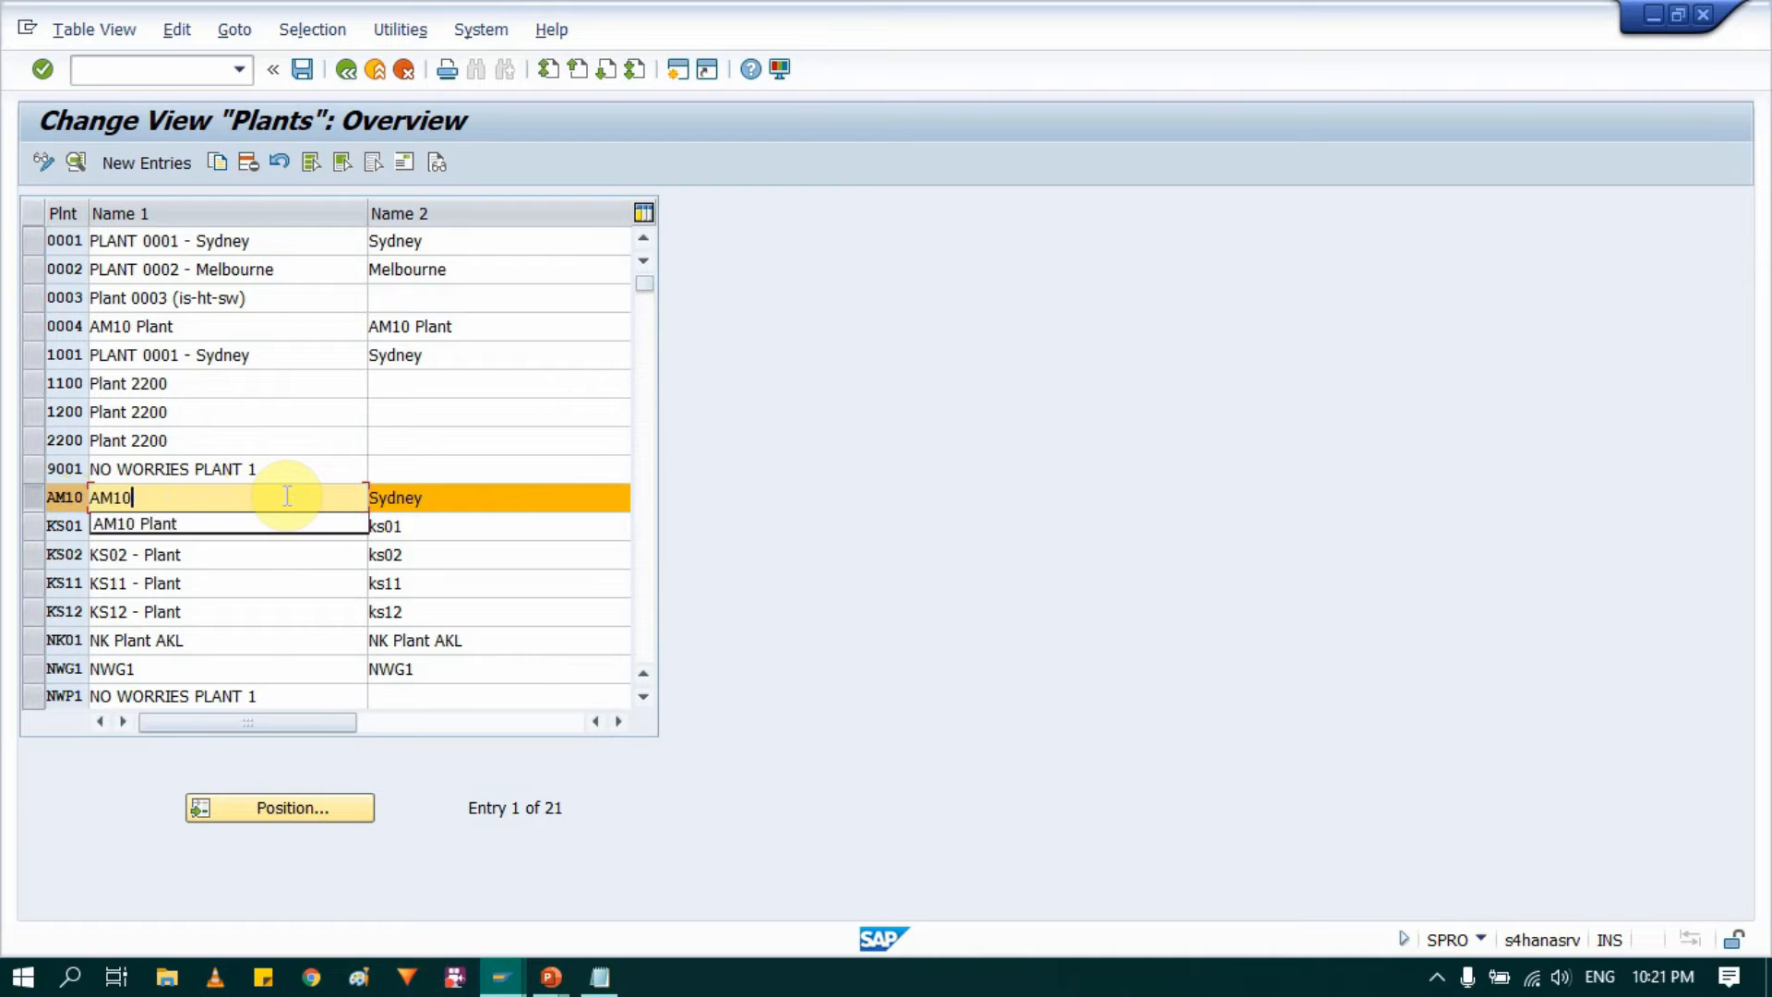
pyautogui.press('Tab')
pyautogui.write('AM1')
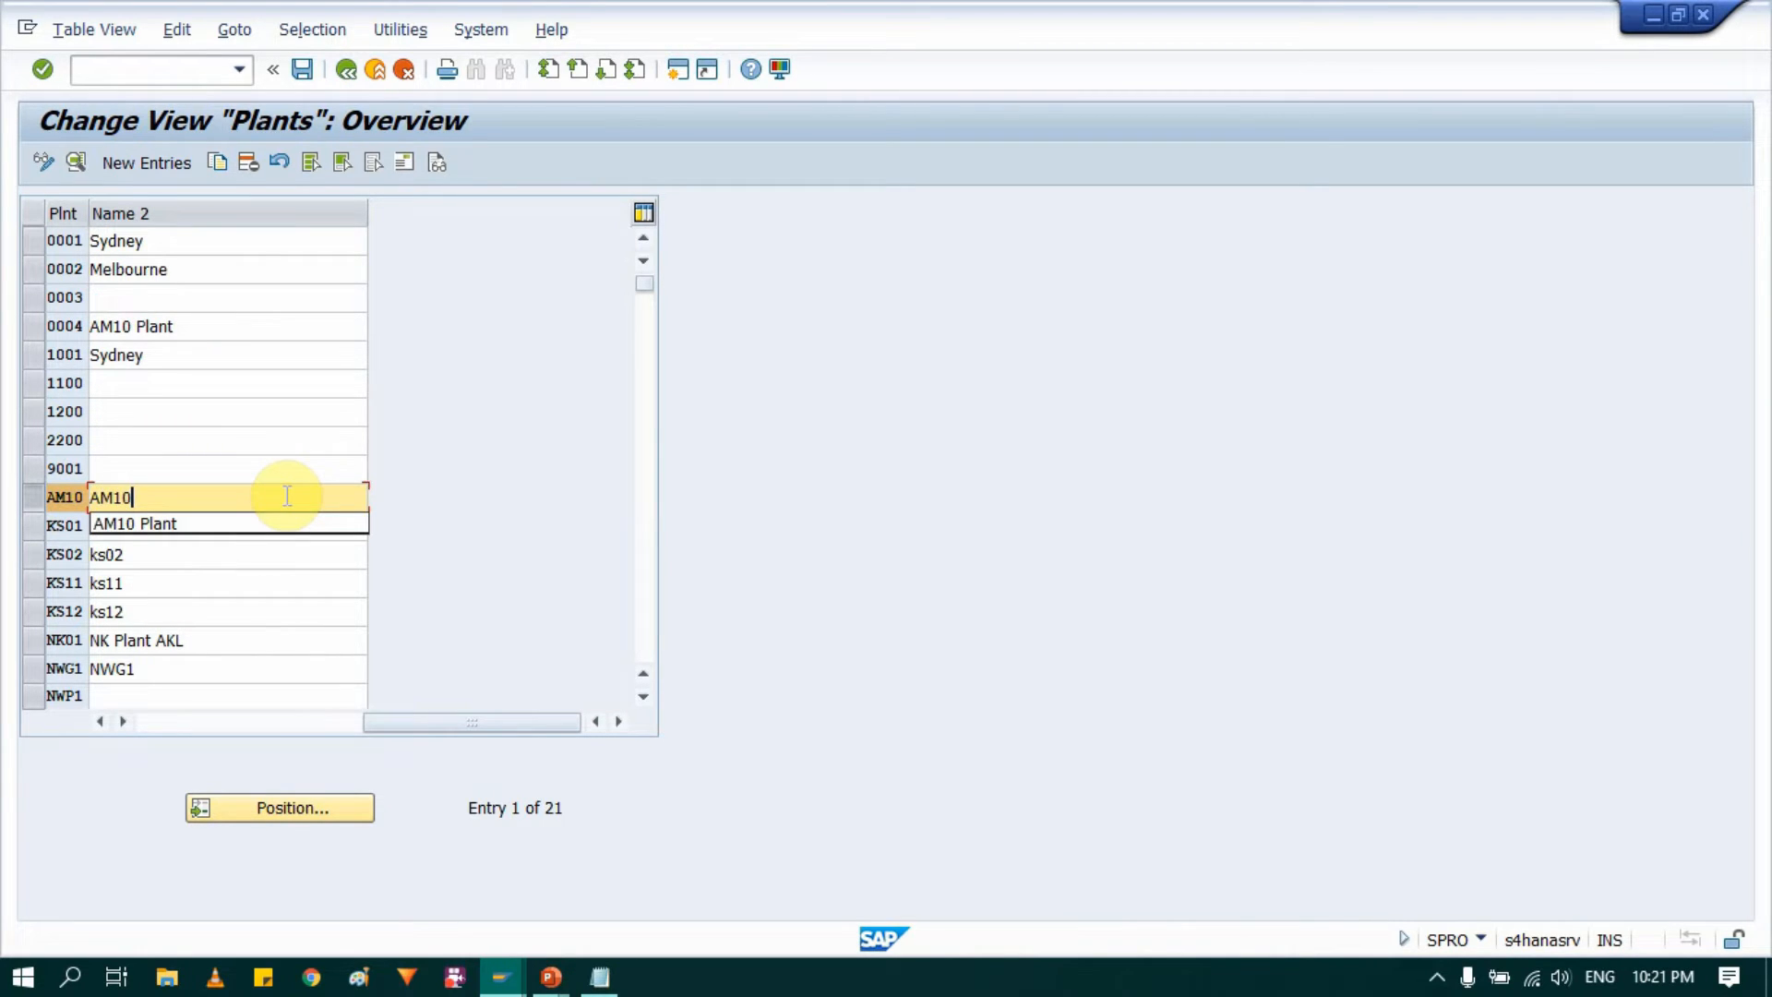
pyautogui.click(510, 722)
pyautogui.moveTo(511, 722); pyautogui.dragTo(214, 718)
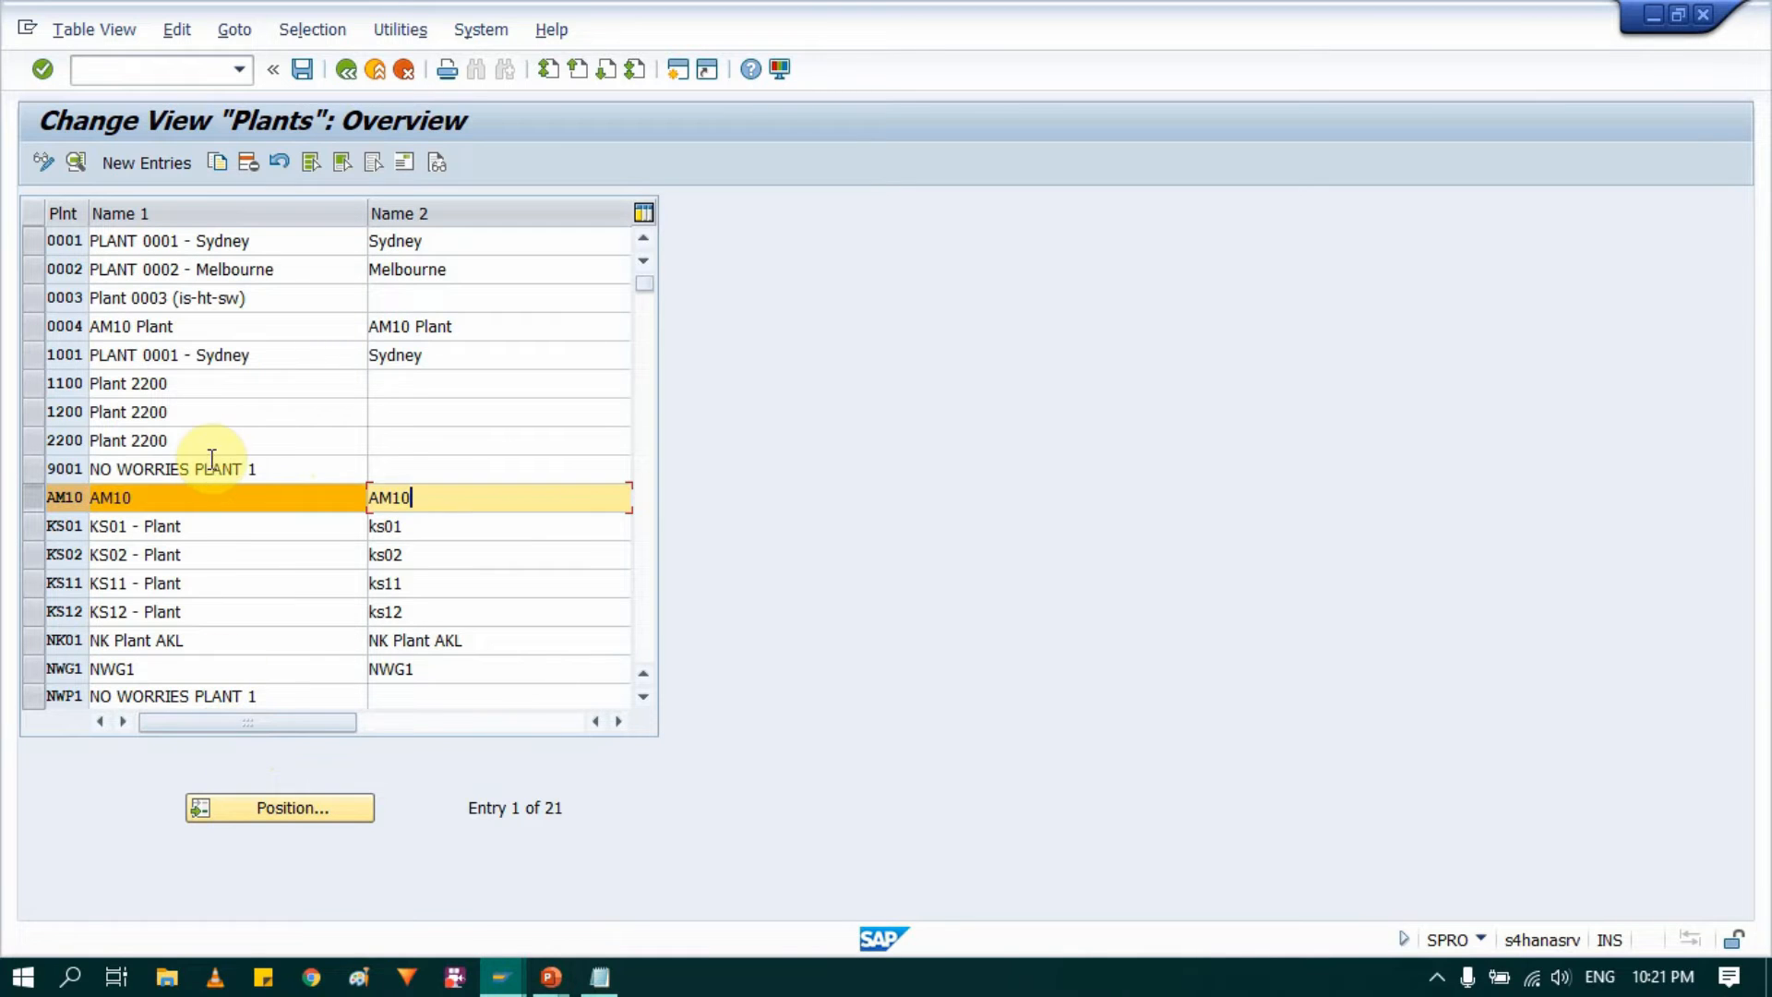
# Step: Change both names of plant AM10 to "AM10 Plant"
pyautogui.click(208, 507)
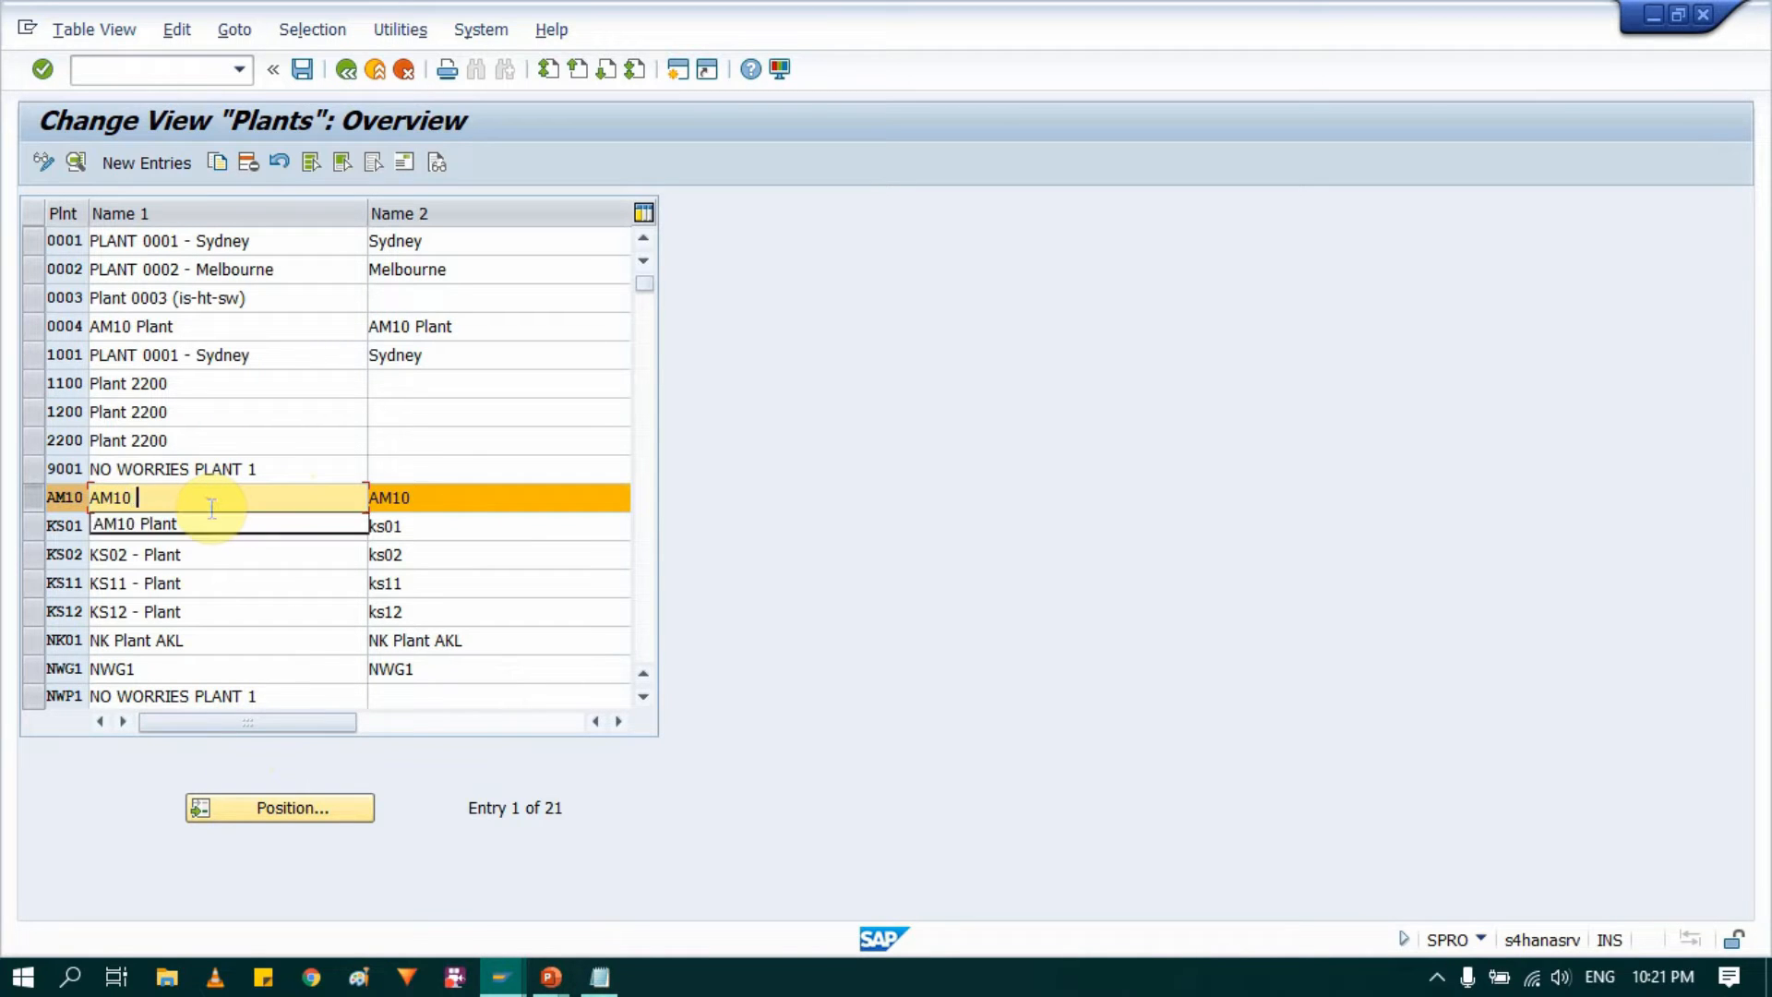
pyautogui.write('Plat')
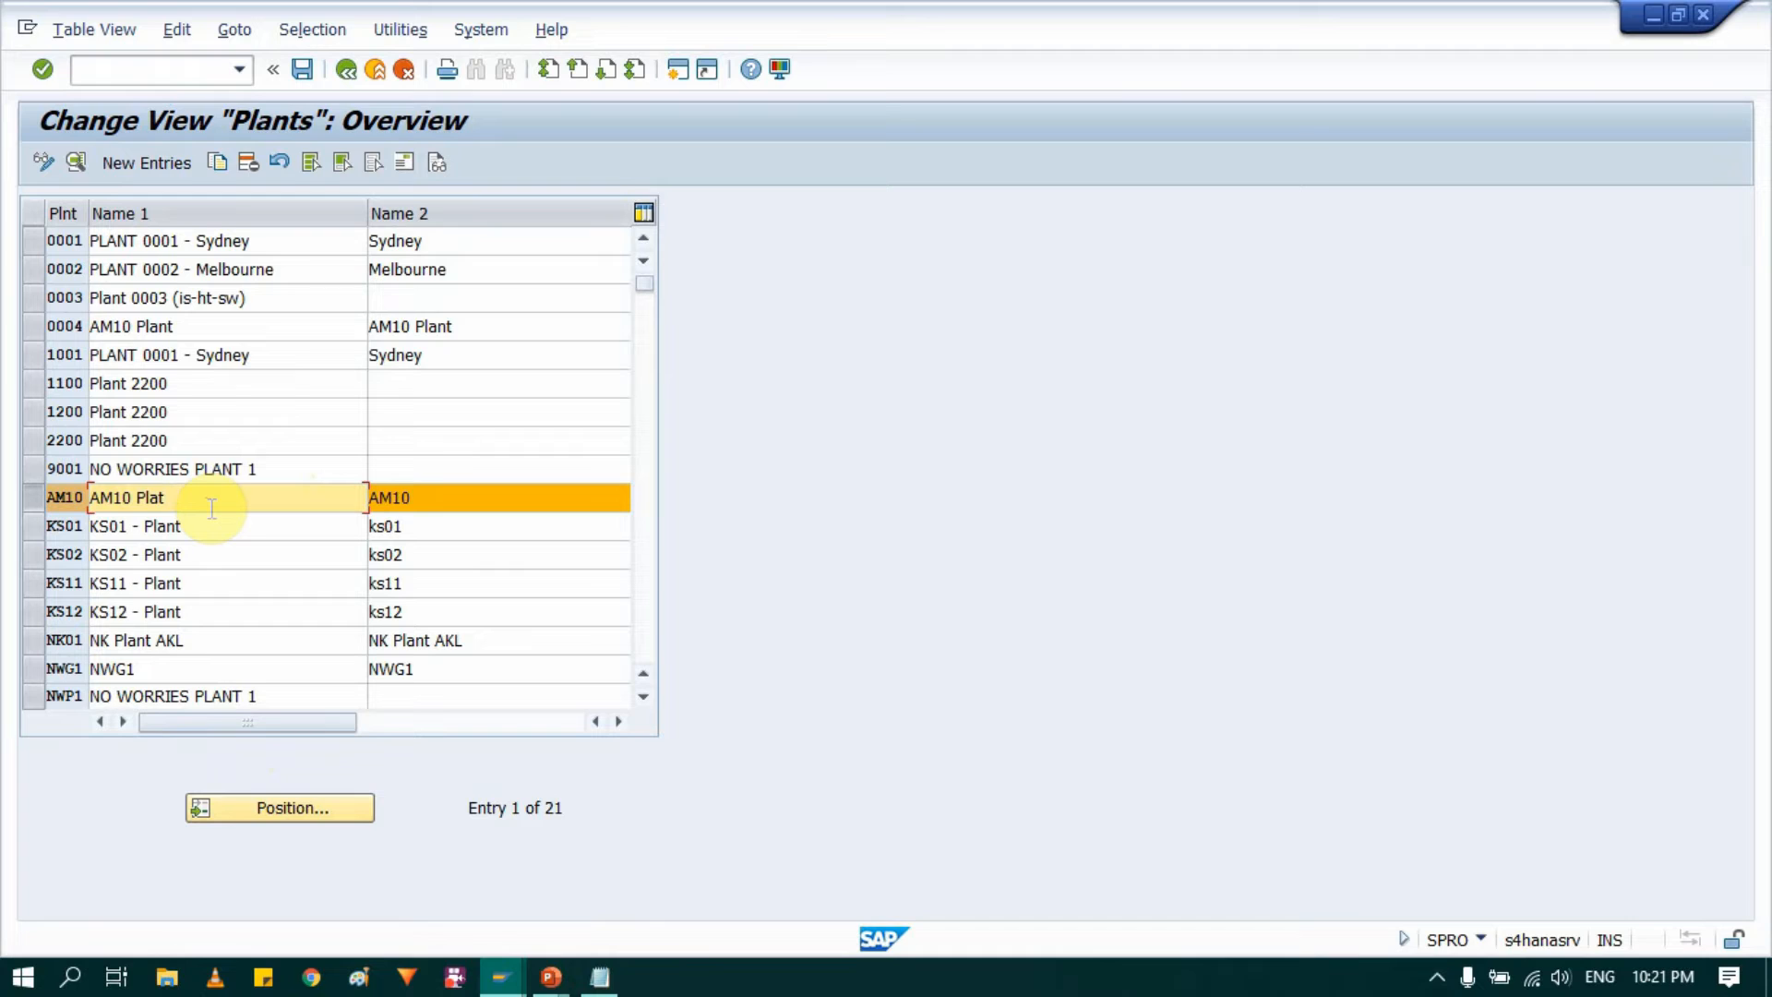
pyautogui.press('BackSpace')
pyautogui.press('BackSpace')
pyautogui.write('ant')
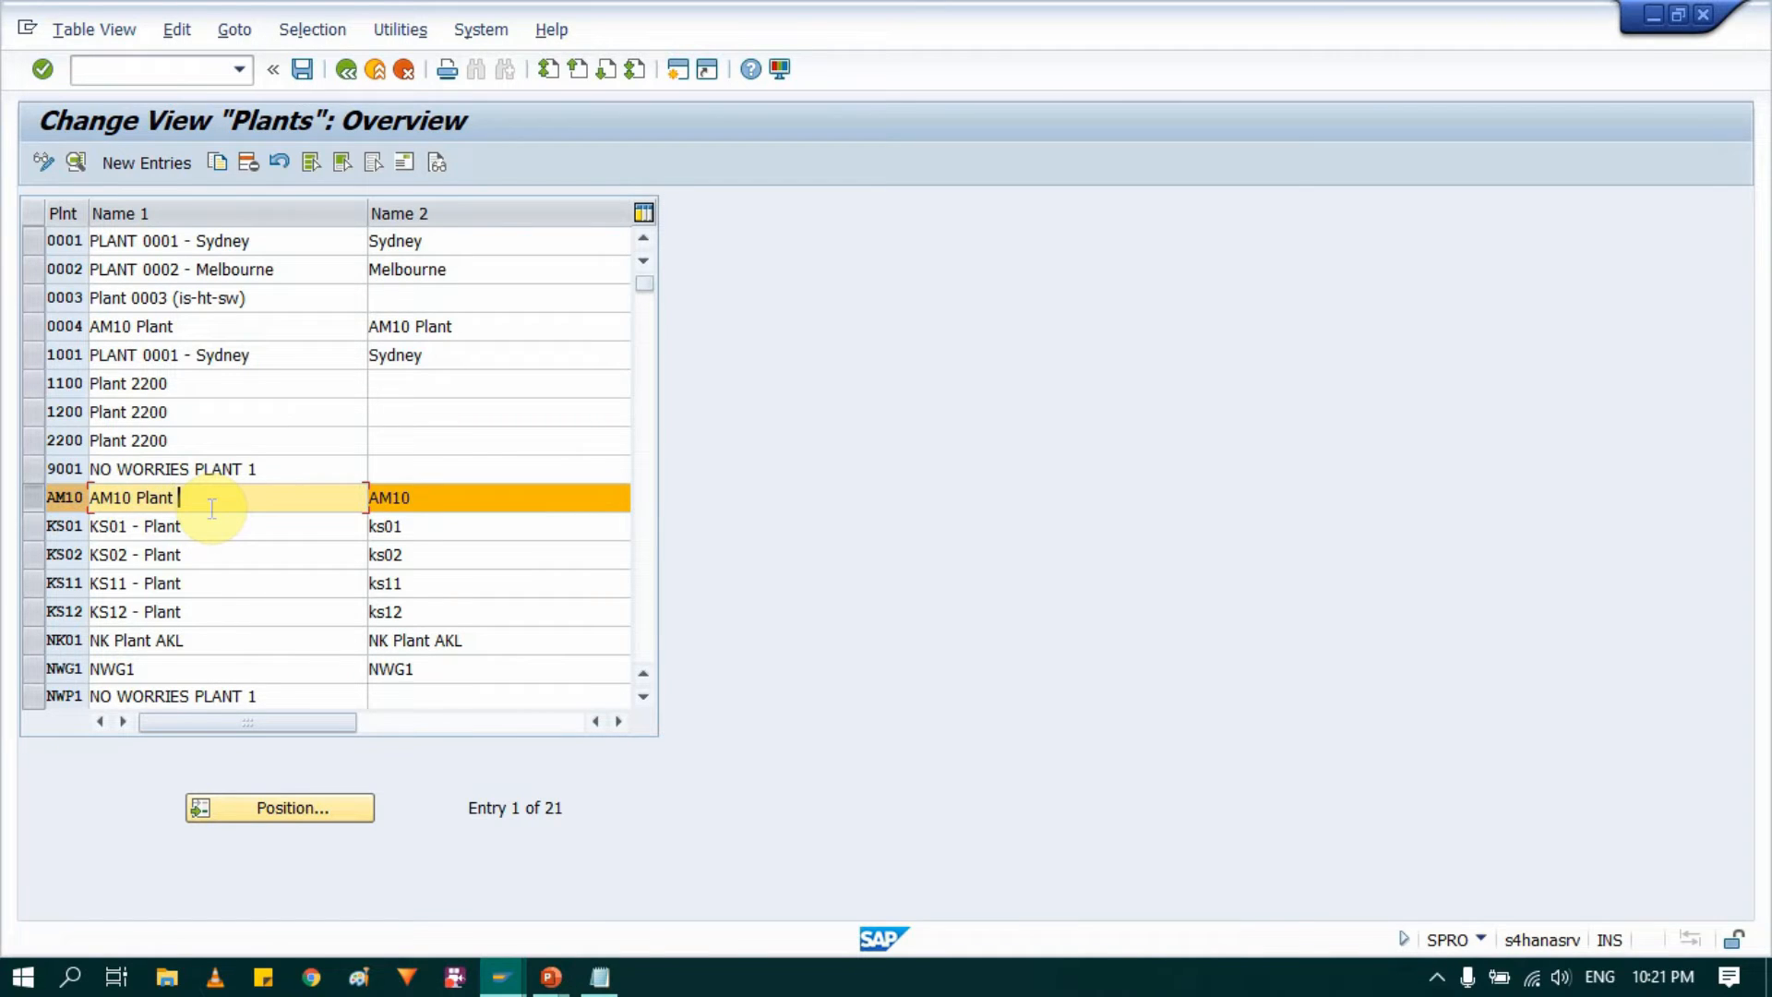
pyautogui.press('Tab')
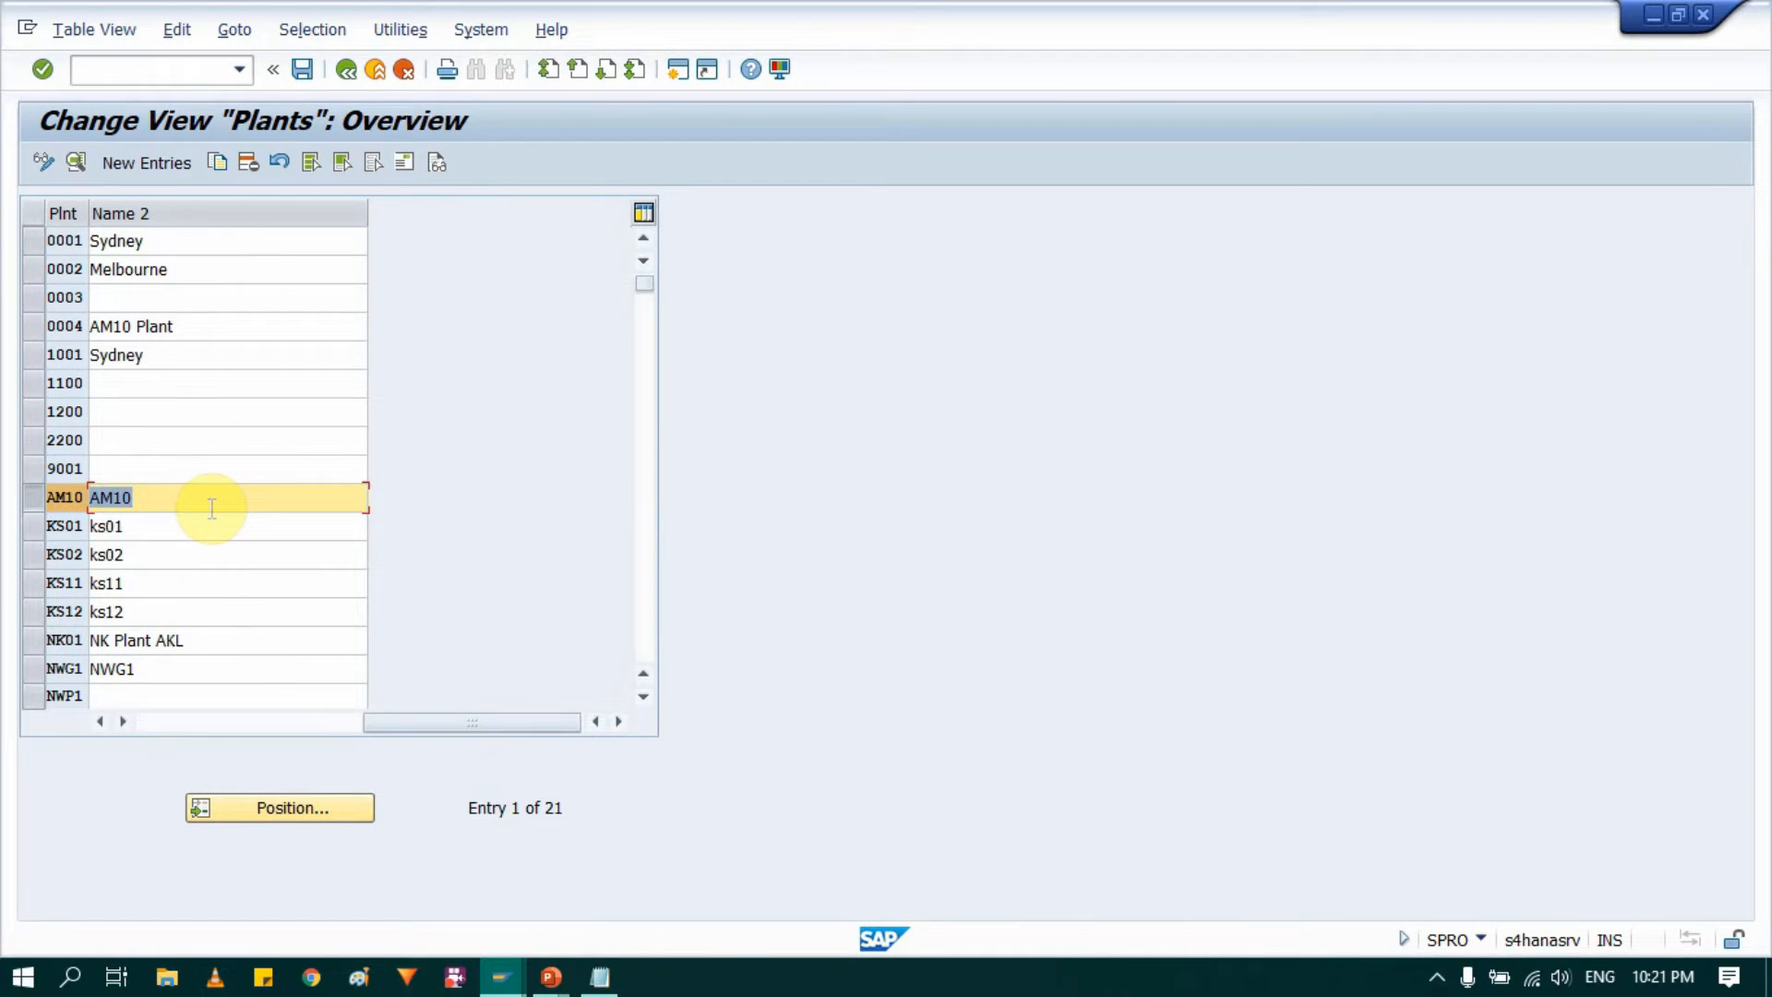
pyautogui.write('AM10 Plant')
pyautogui.moveTo(427, 724); pyautogui.dragTo(68, 723)
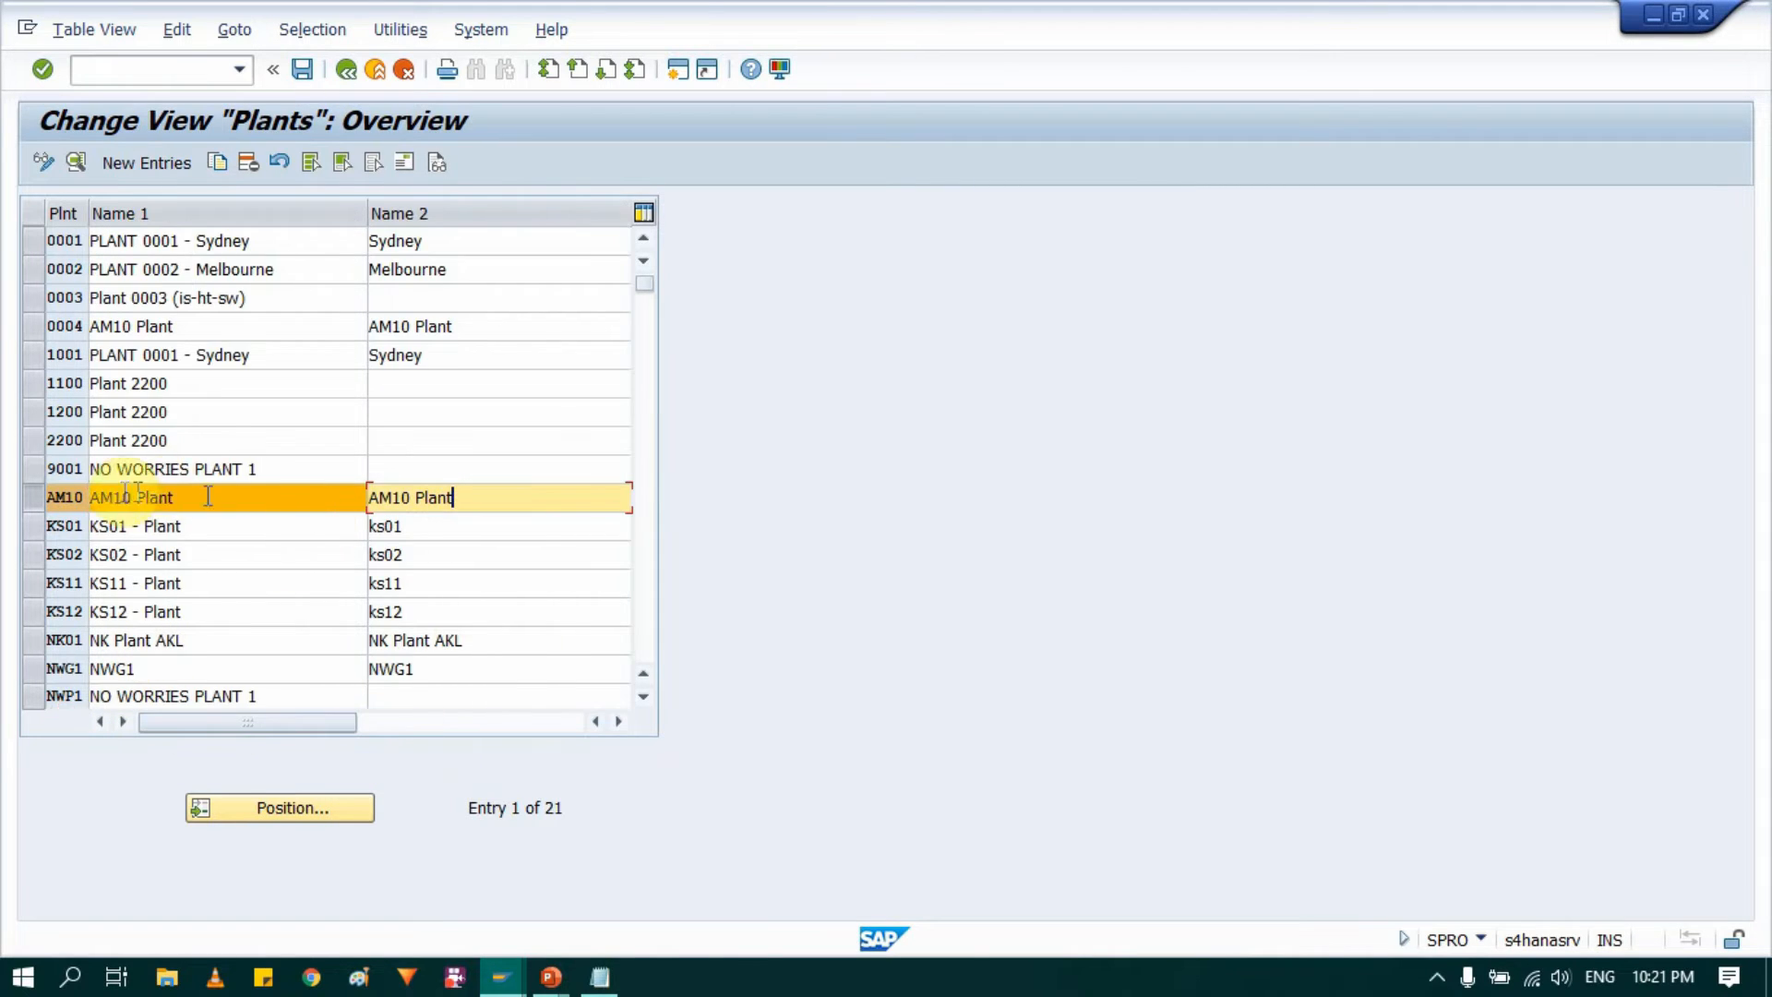
# Step: Open the address of plant AM10 and set its name to "AM10 Plant"
pyautogui.click(31, 478)
pyautogui.click(33, 469)
pyautogui.click(35, 492)
pyautogui.click(35, 497)
pyautogui.click(401, 164)
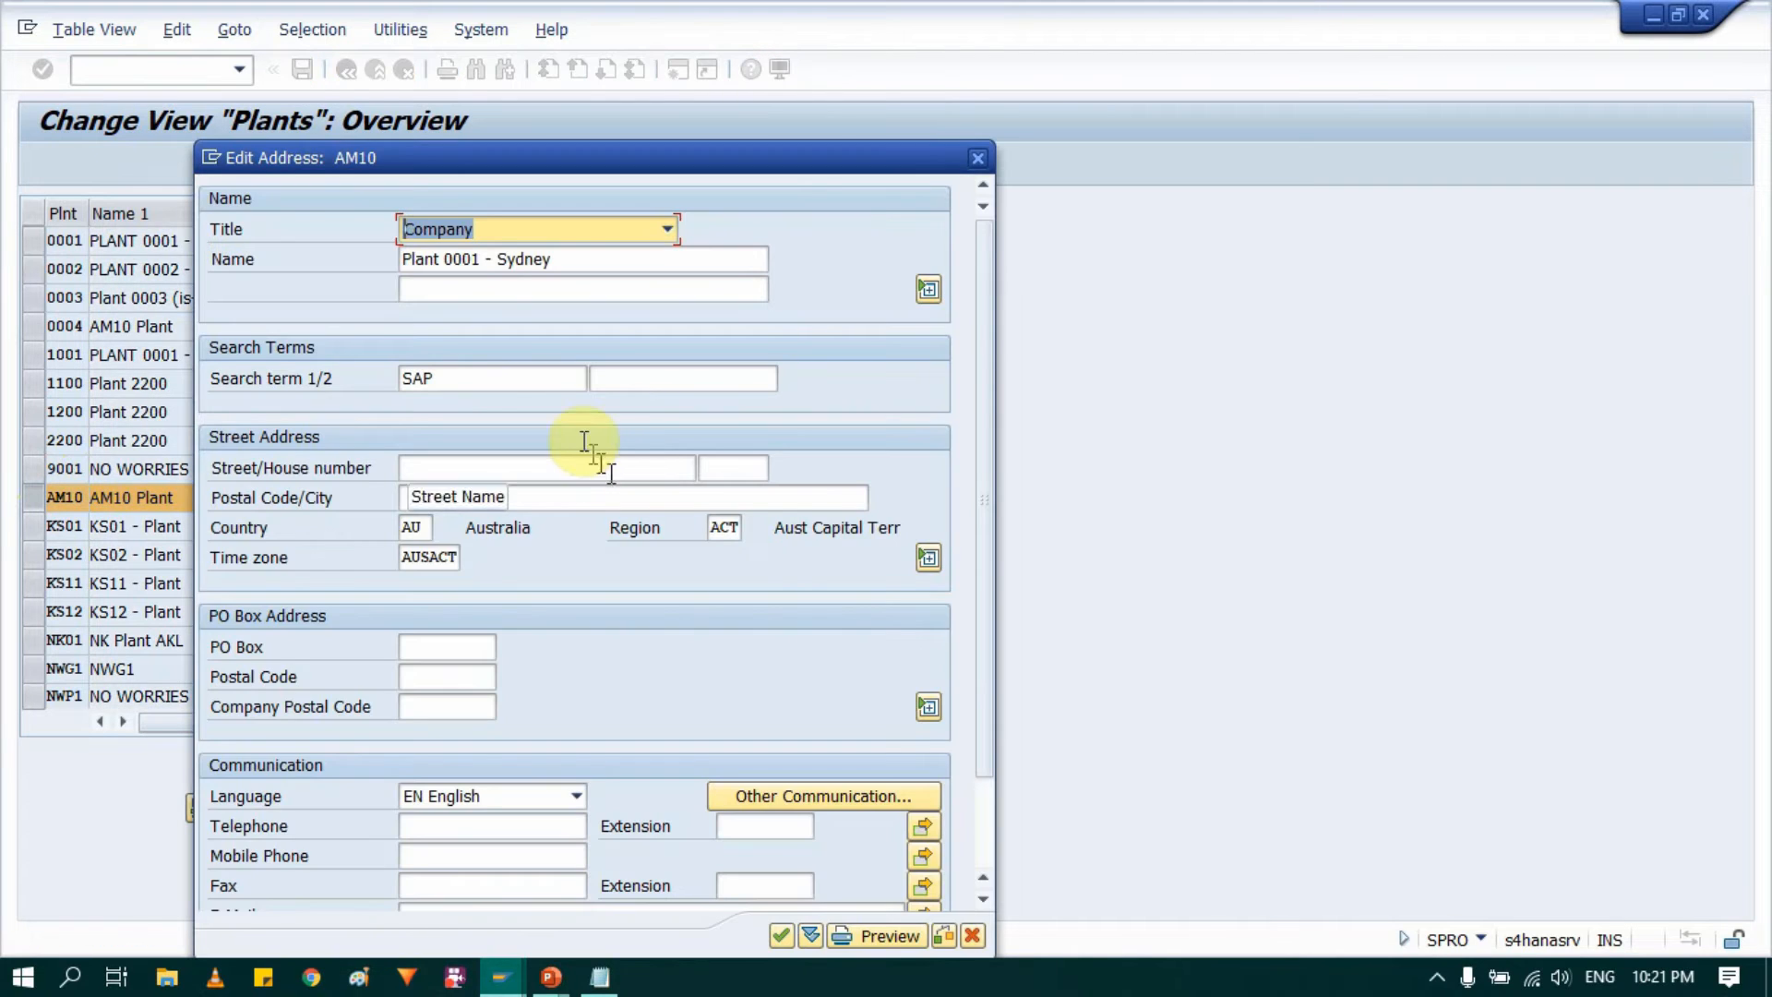
pyautogui.click(601, 268)
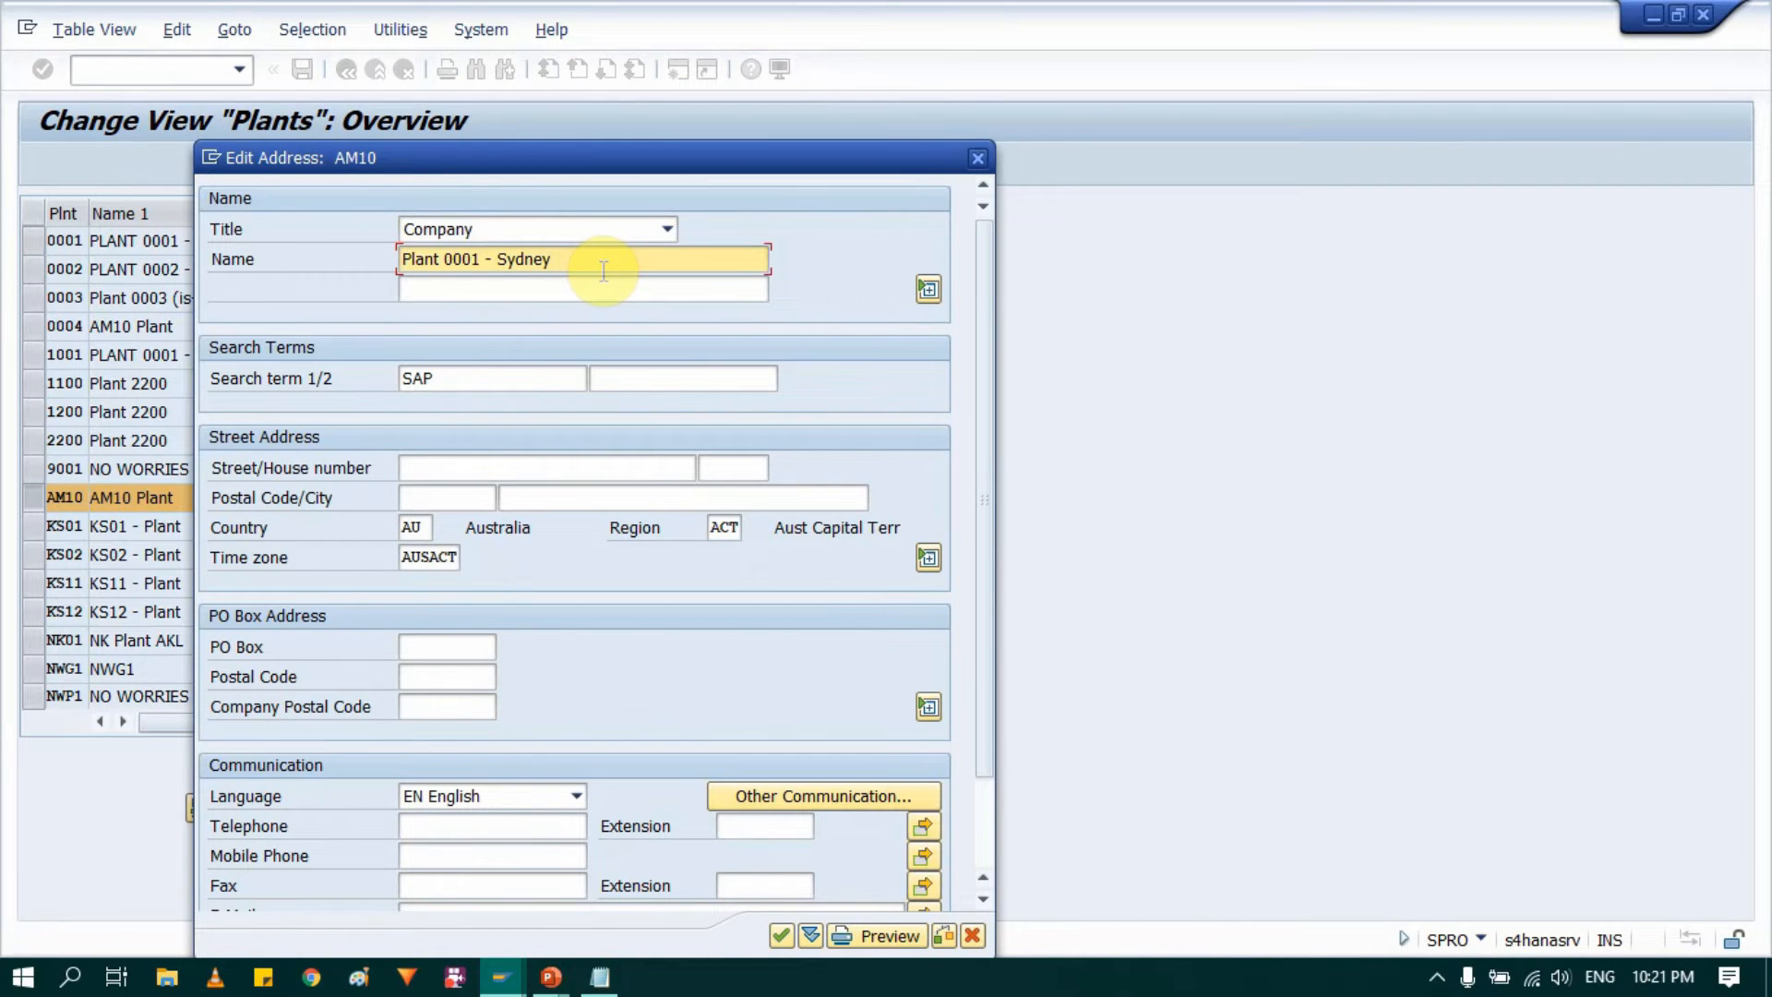
pyautogui.press('BackSpace')
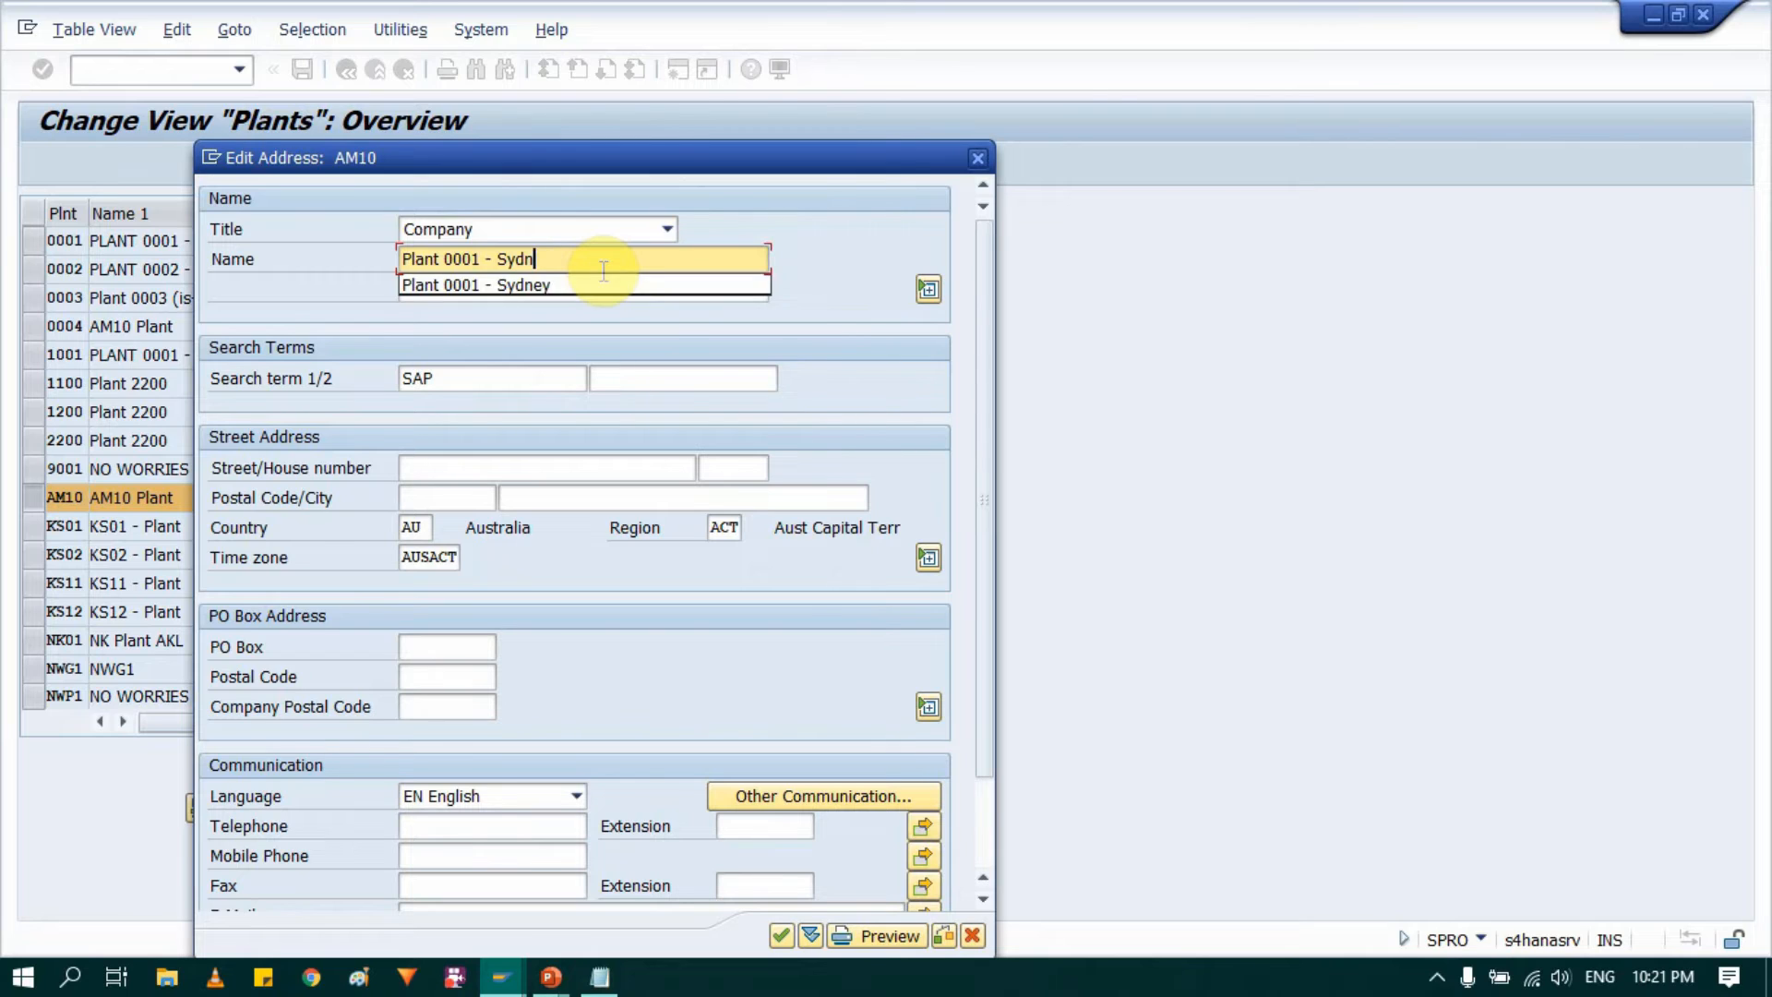
pyautogui.press('BackSpace')
pyautogui.press('BackSpace')
pyautogui.press('BackSpace')
pyautogui.press('BackSpace')
pyautogui.press('BackSpace')
pyautogui.press('BackSpace')
pyautogui.press('BackSpace')
pyautogui.press('BackSpace')
pyautogui.press('BackSpace')
pyautogui.press('BackSpace')
pyautogui.press('BackSpace')
pyautogui.press('BackSpace')
pyautogui.press('BackSpace')
pyautogui.press('BackSpace')
pyautogui.press('BackSpace')
pyautogui.press('BackSpace')
pyautogui.press('BackSpace')
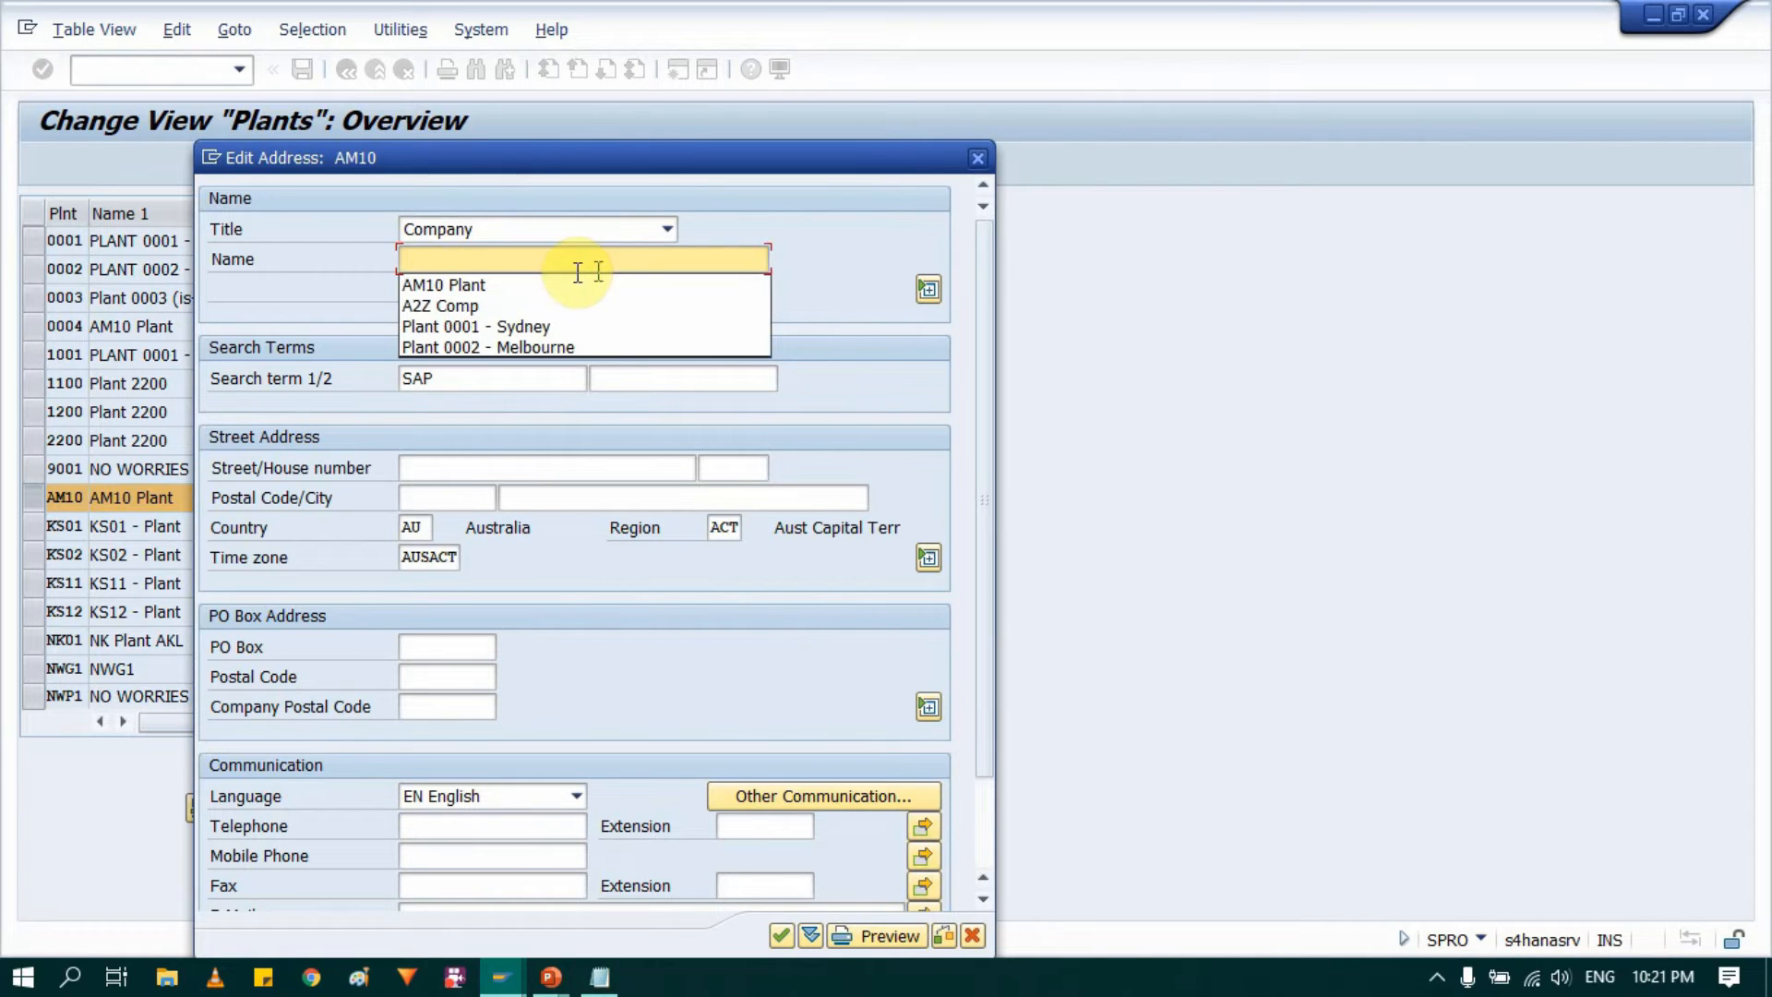
pyautogui.click(487, 285)
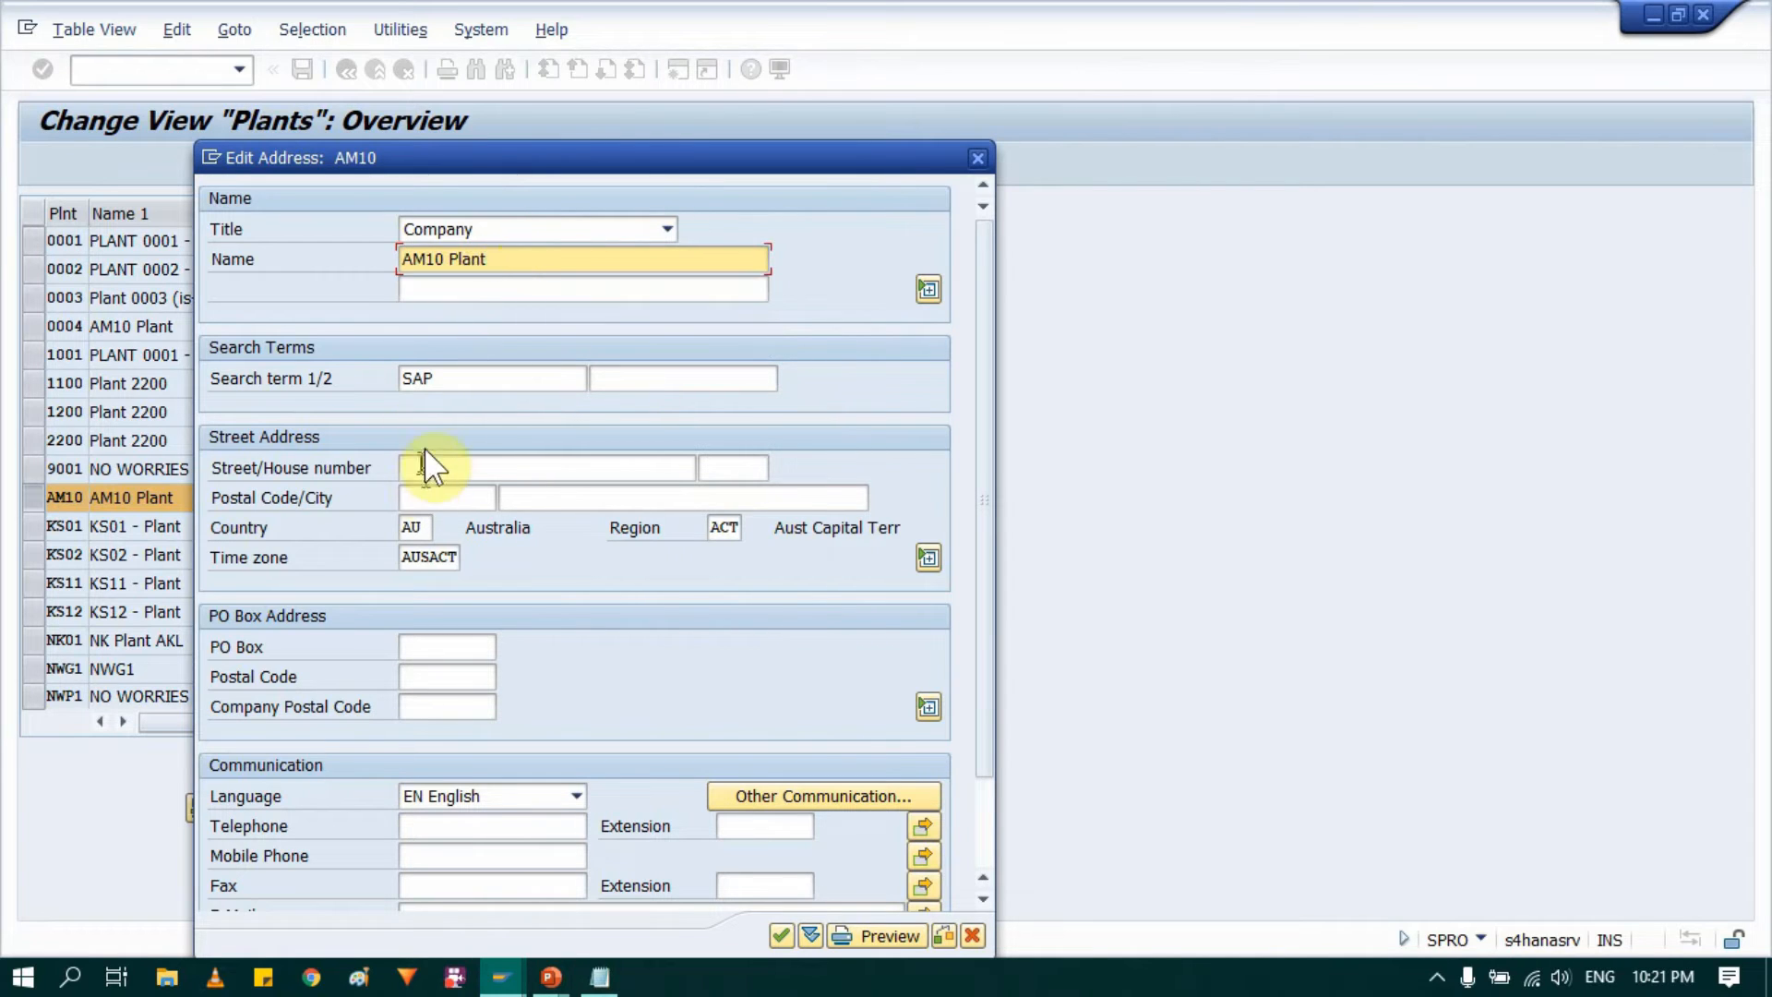
# Step: Fill in the street, house number, postal code and city in the plant's street address
pyautogui.click(455, 468)
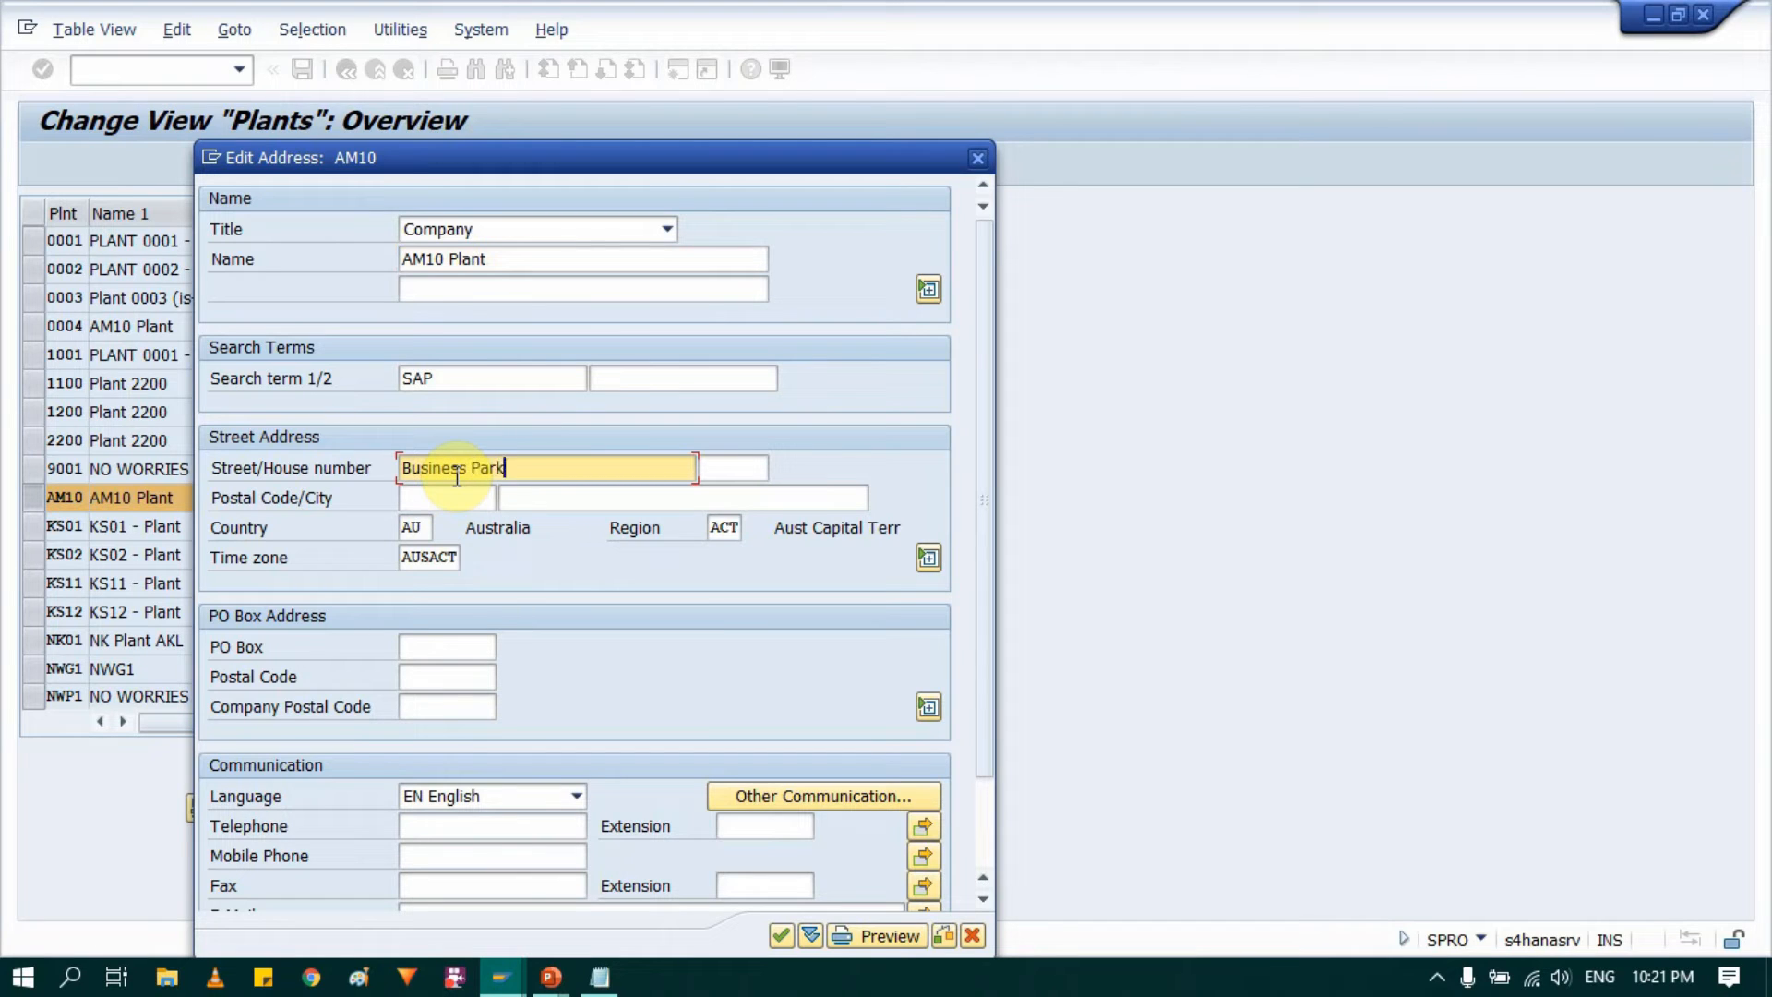
pyautogui.press('Tab')
pyautogui.write('Test')
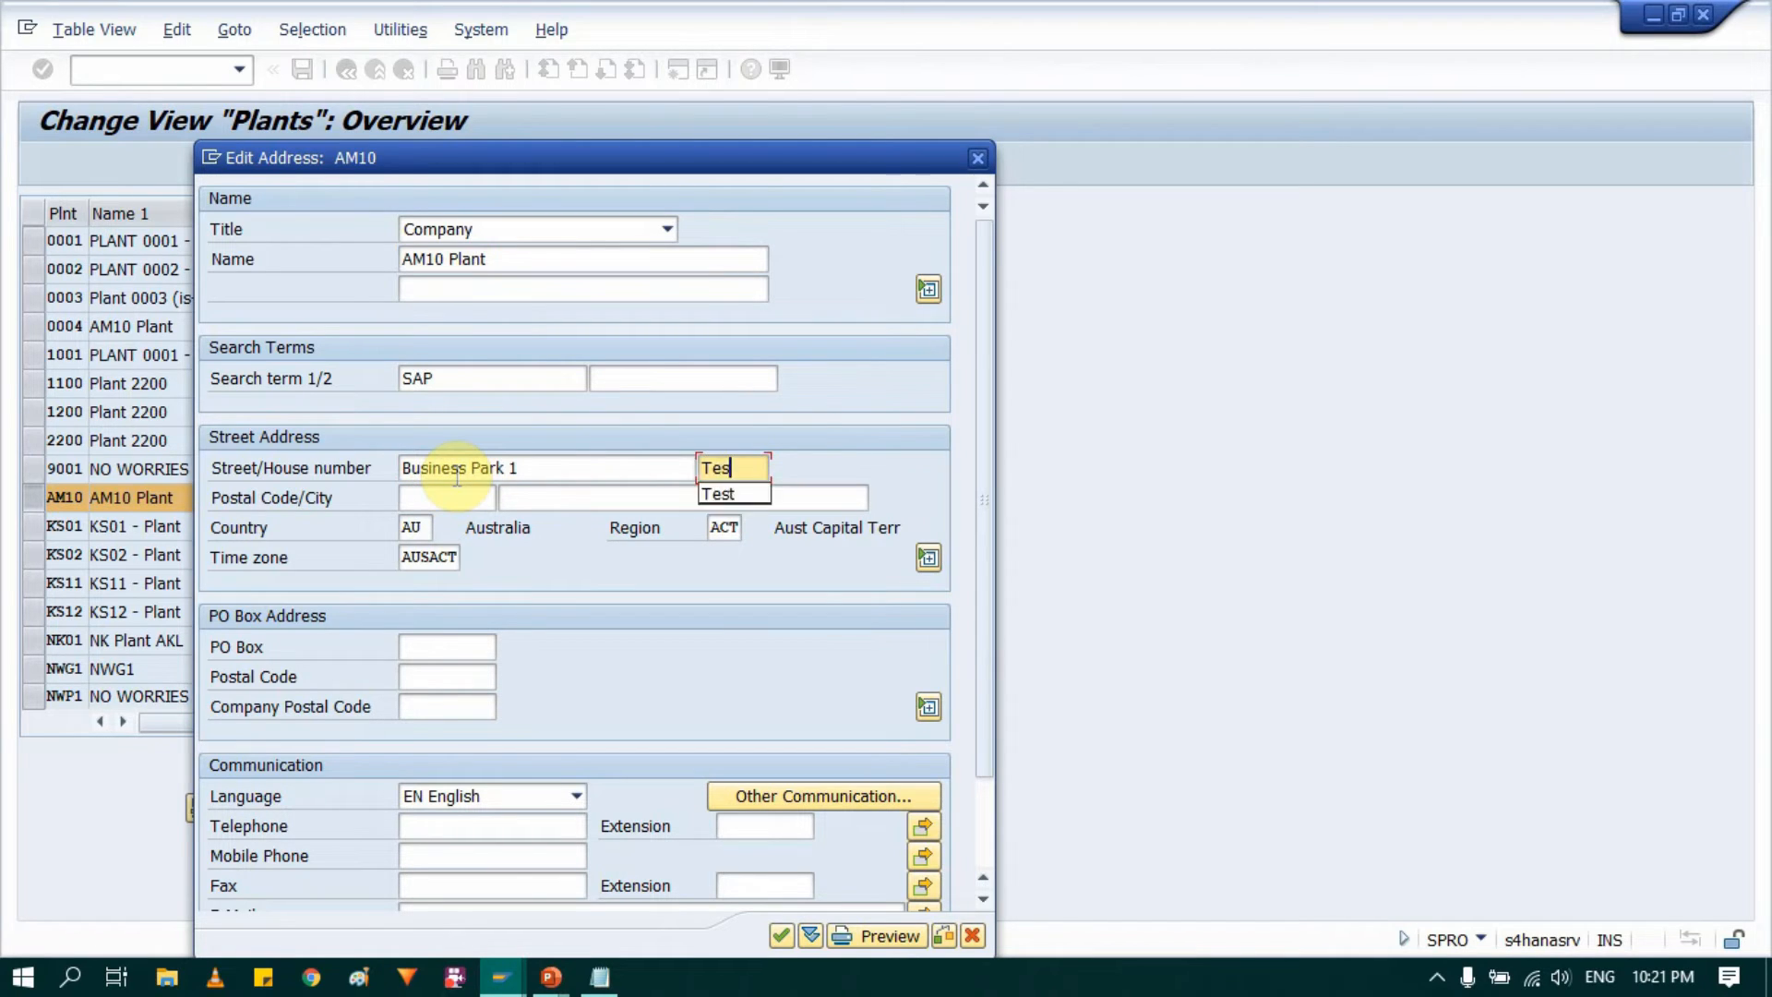
pyautogui.press('Tab')
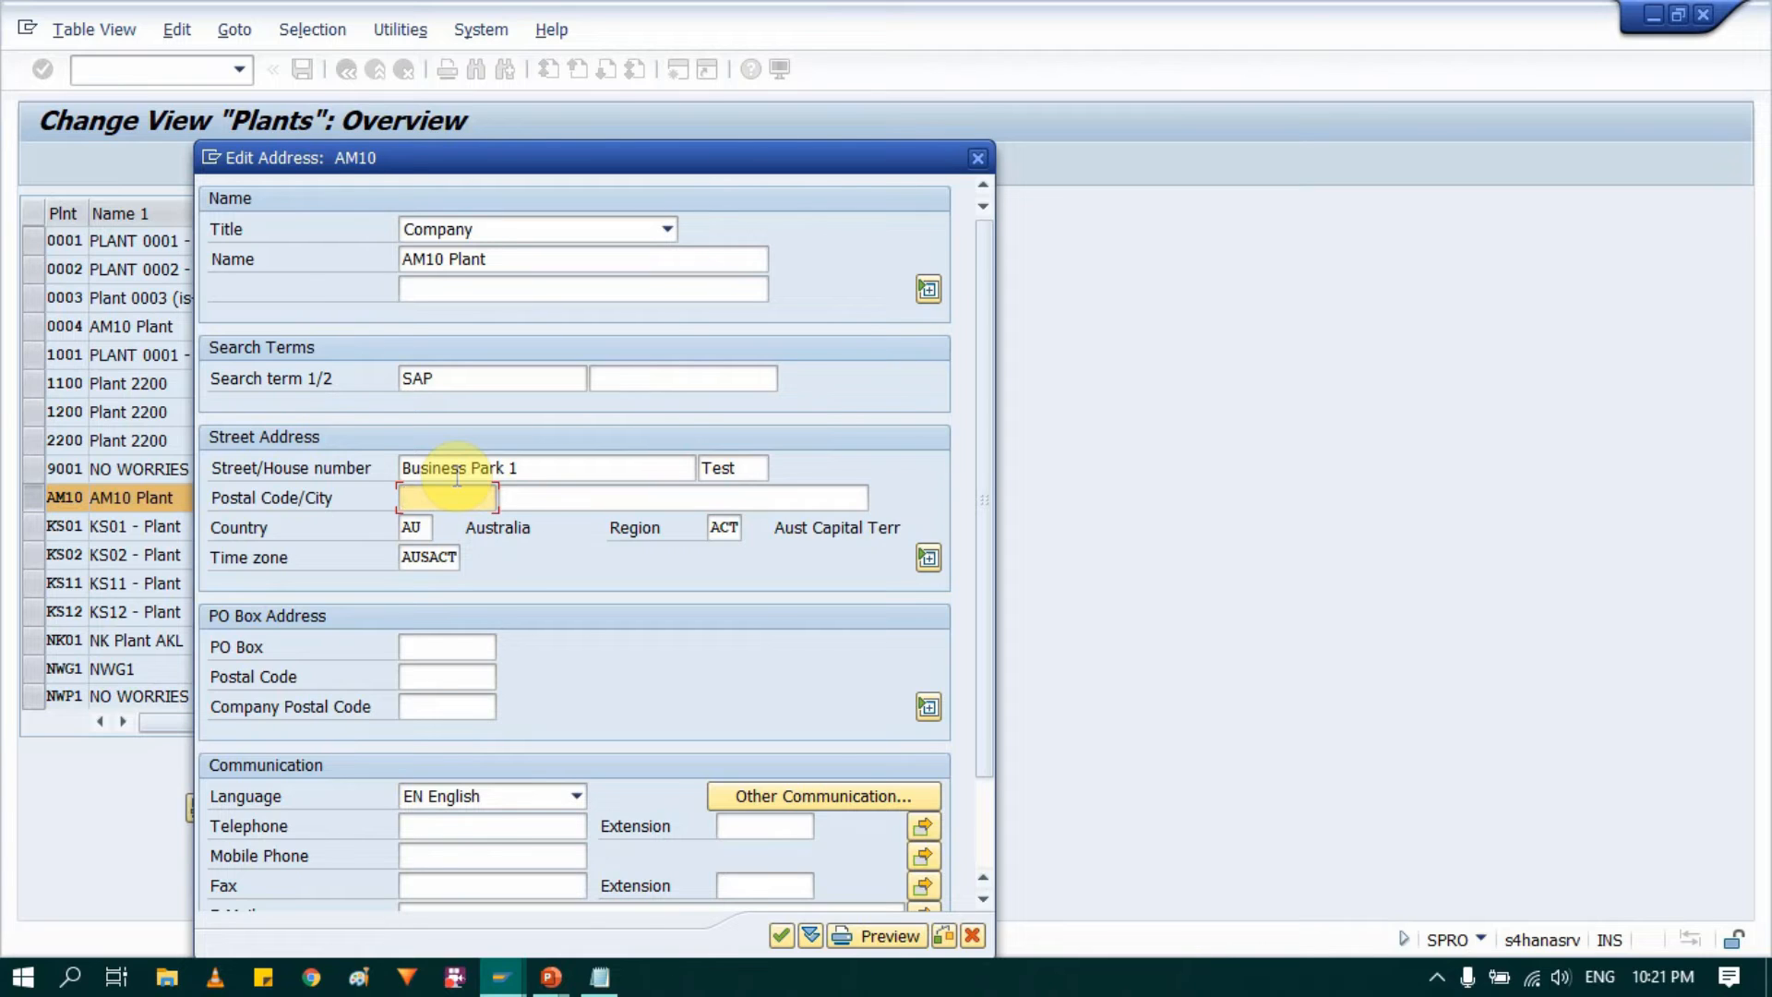
pyautogui.write('D')
pyautogui.press('Down')
pyautogui.press('Return')
pyautogui.press('Tab')
pyautogui.write('test')
pyautogui.press('Tab')
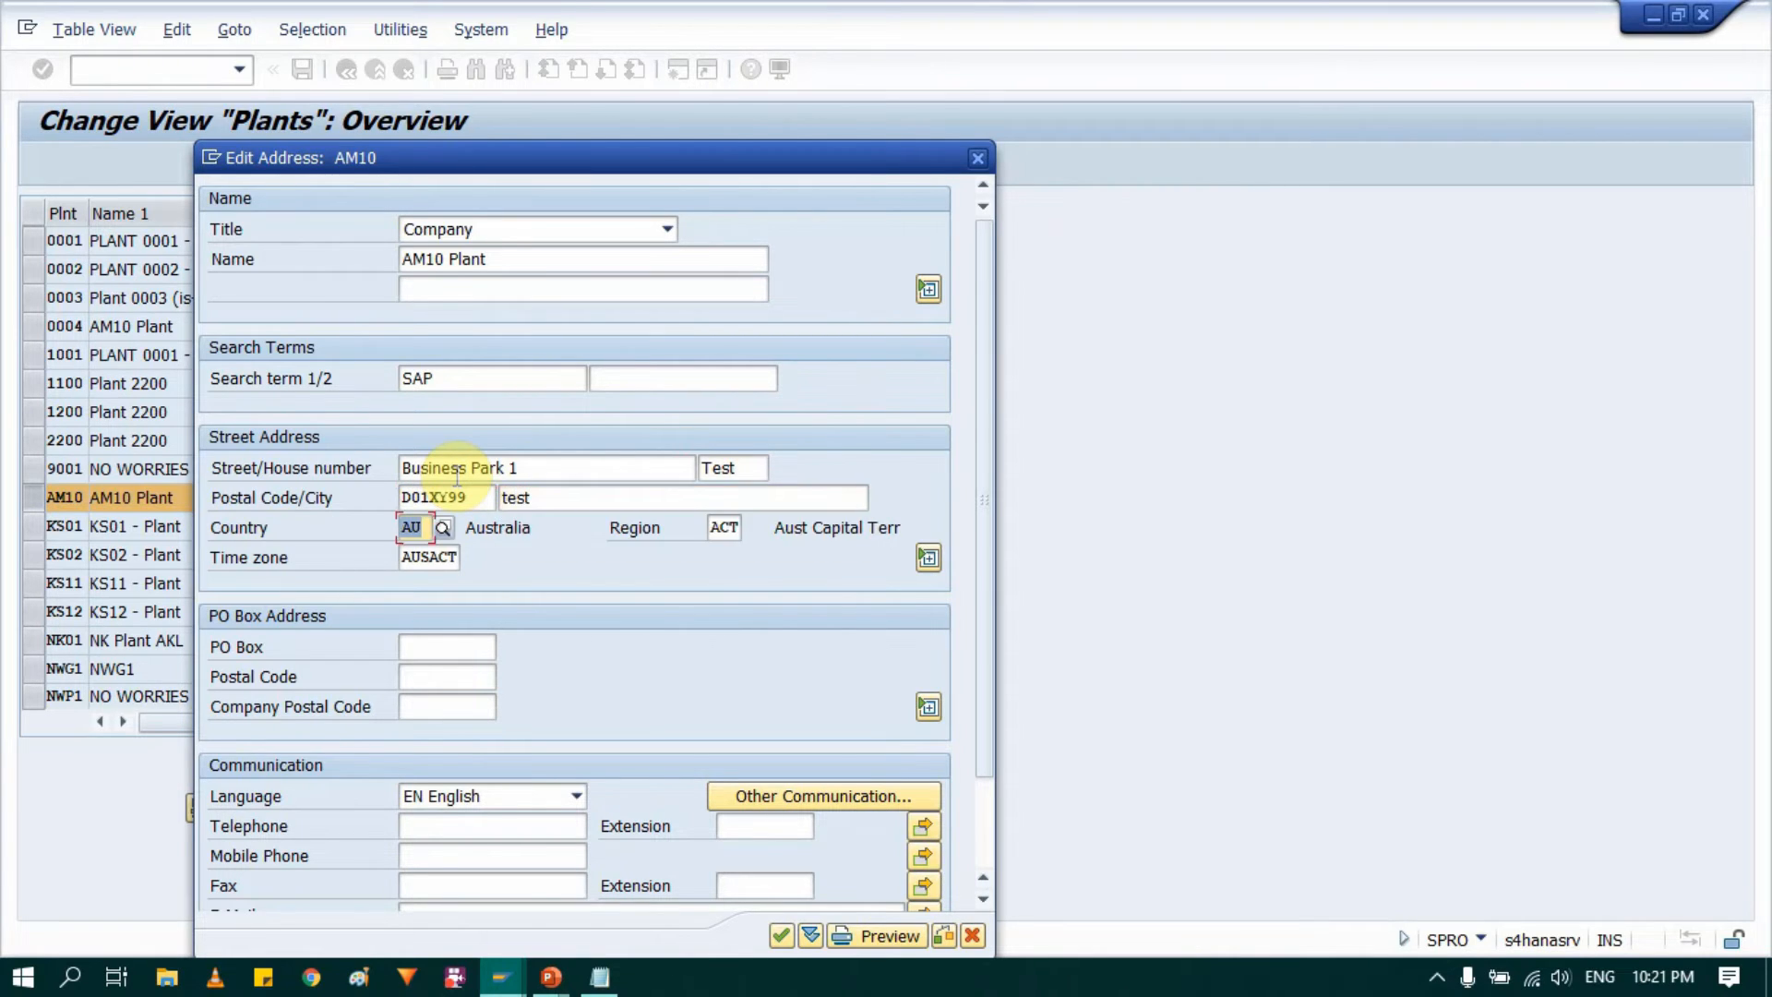
# Step: Set the address country to IE, region to D and time zone to UK, and accept the address
pyautogui.write('IE')
pyautogui.press('Tab')
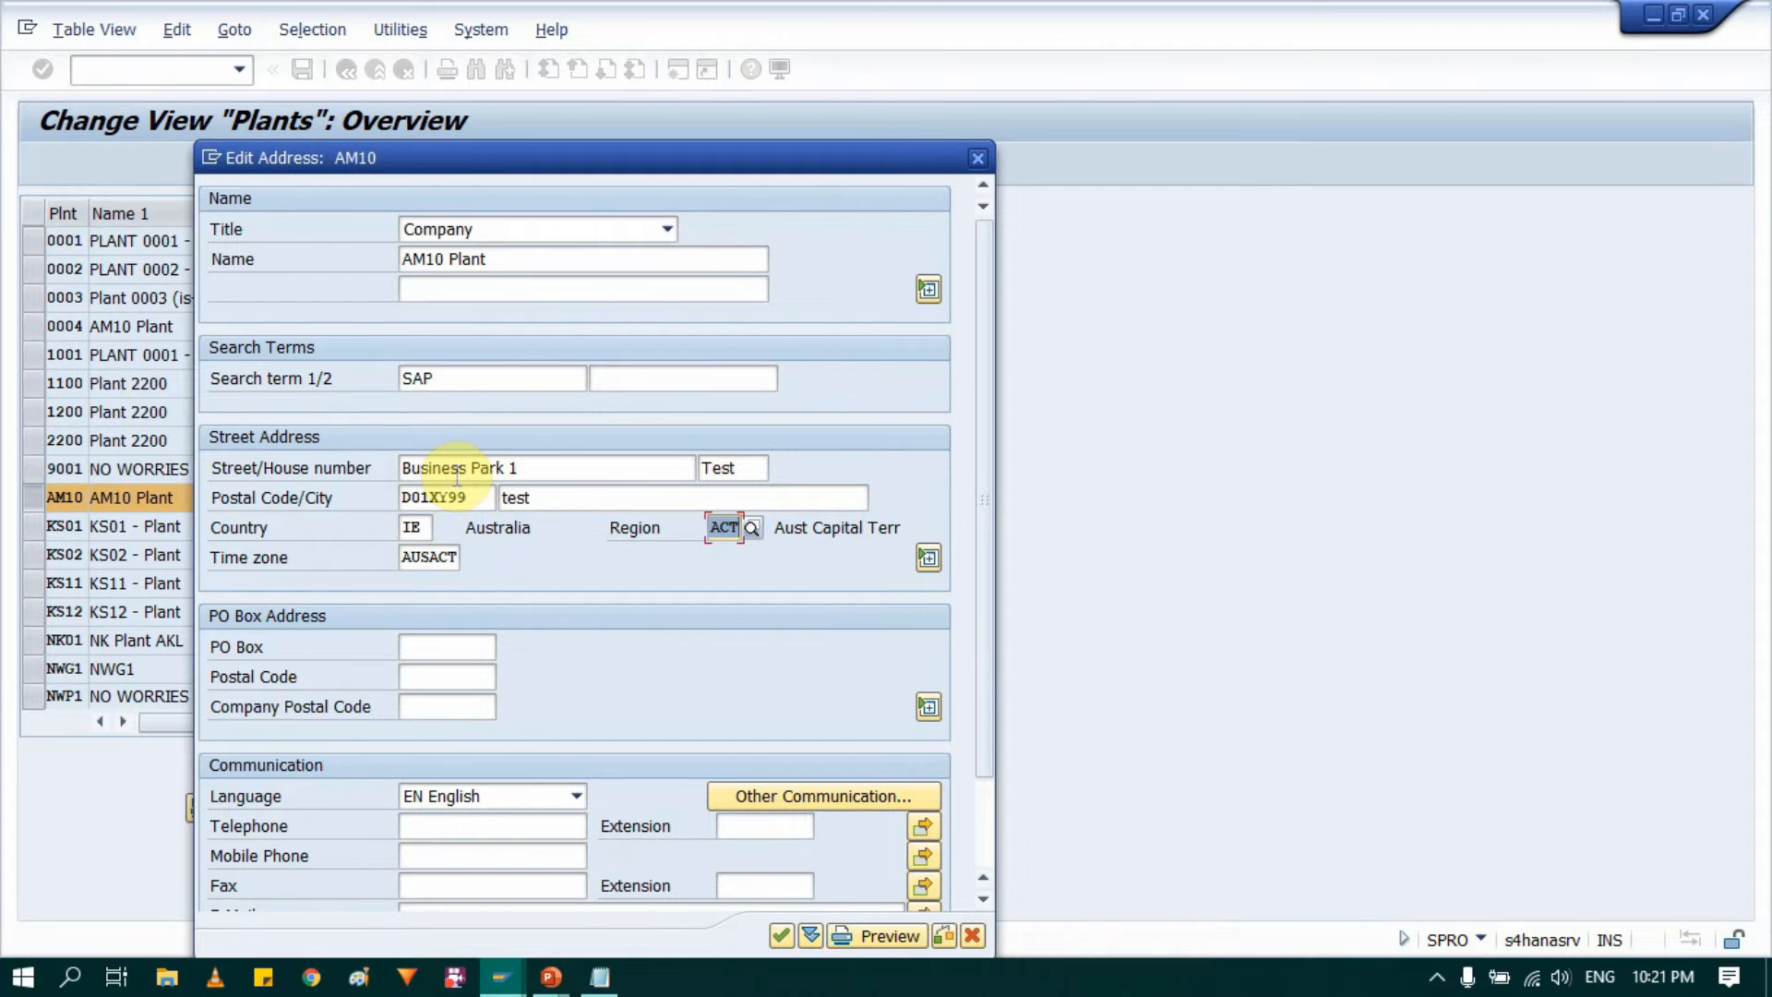
pyautogui.write('D')
pyautogui.press('Tab')
pyautogui.write('UK')
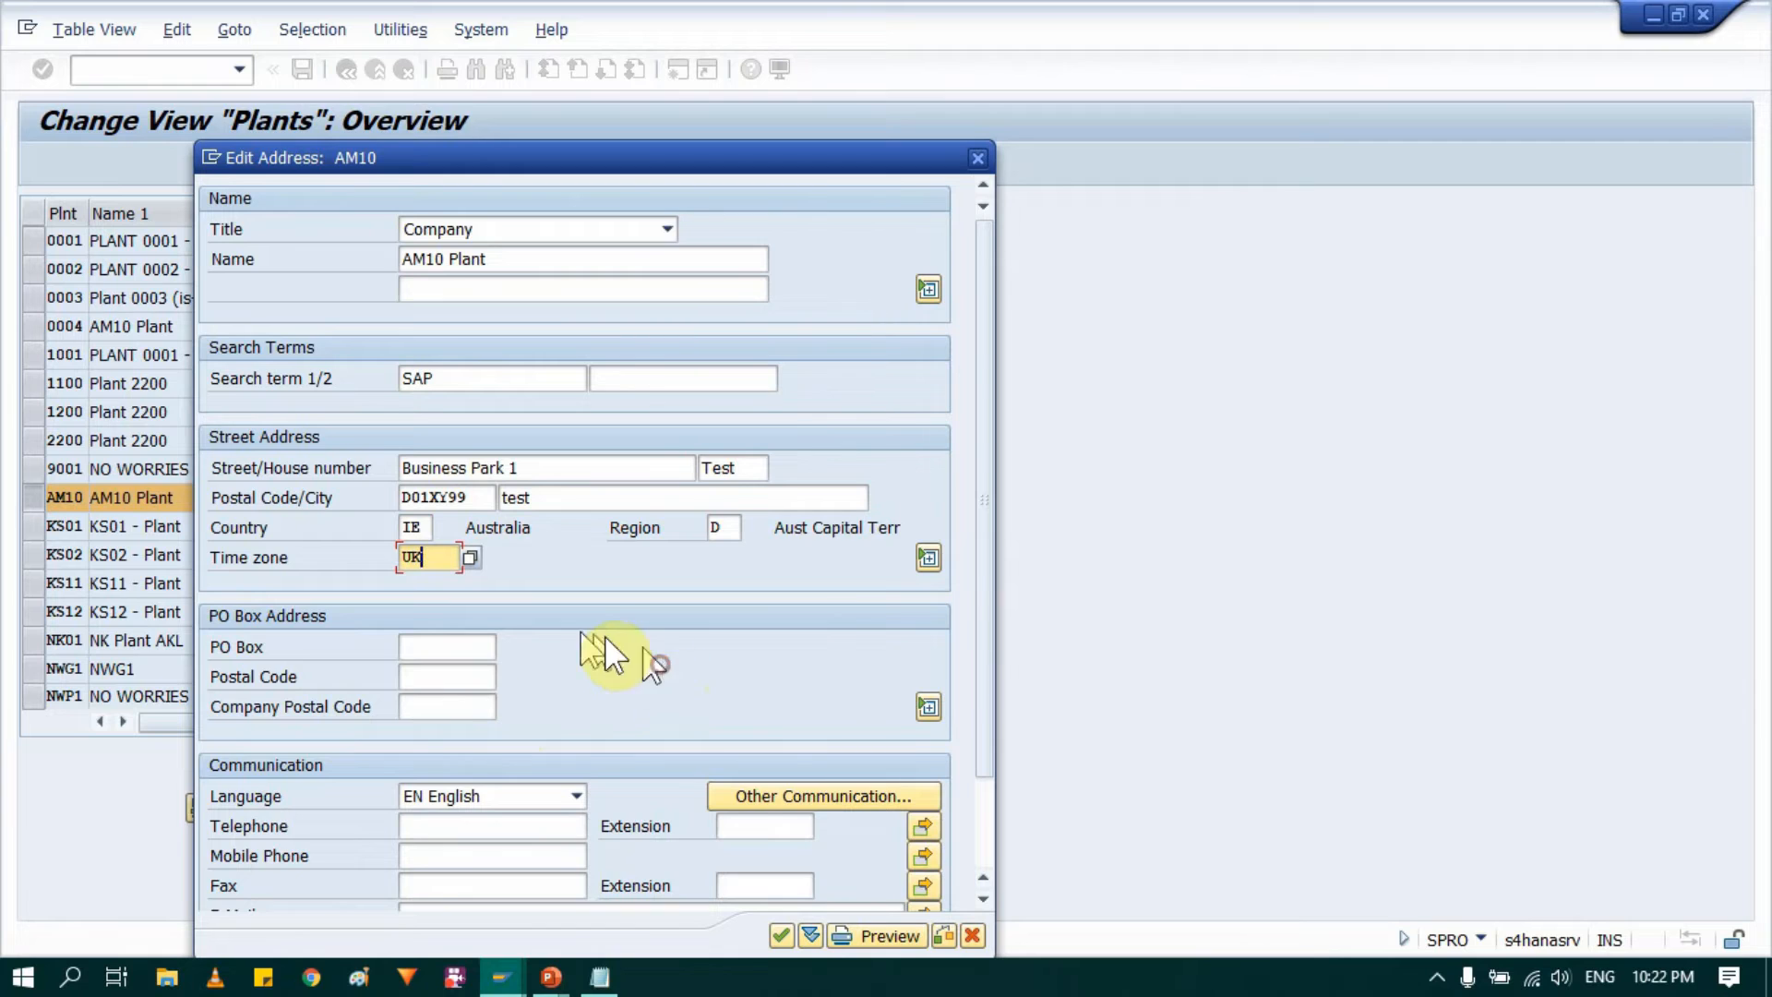
pyautogui.scroll(-3, 606, 637)
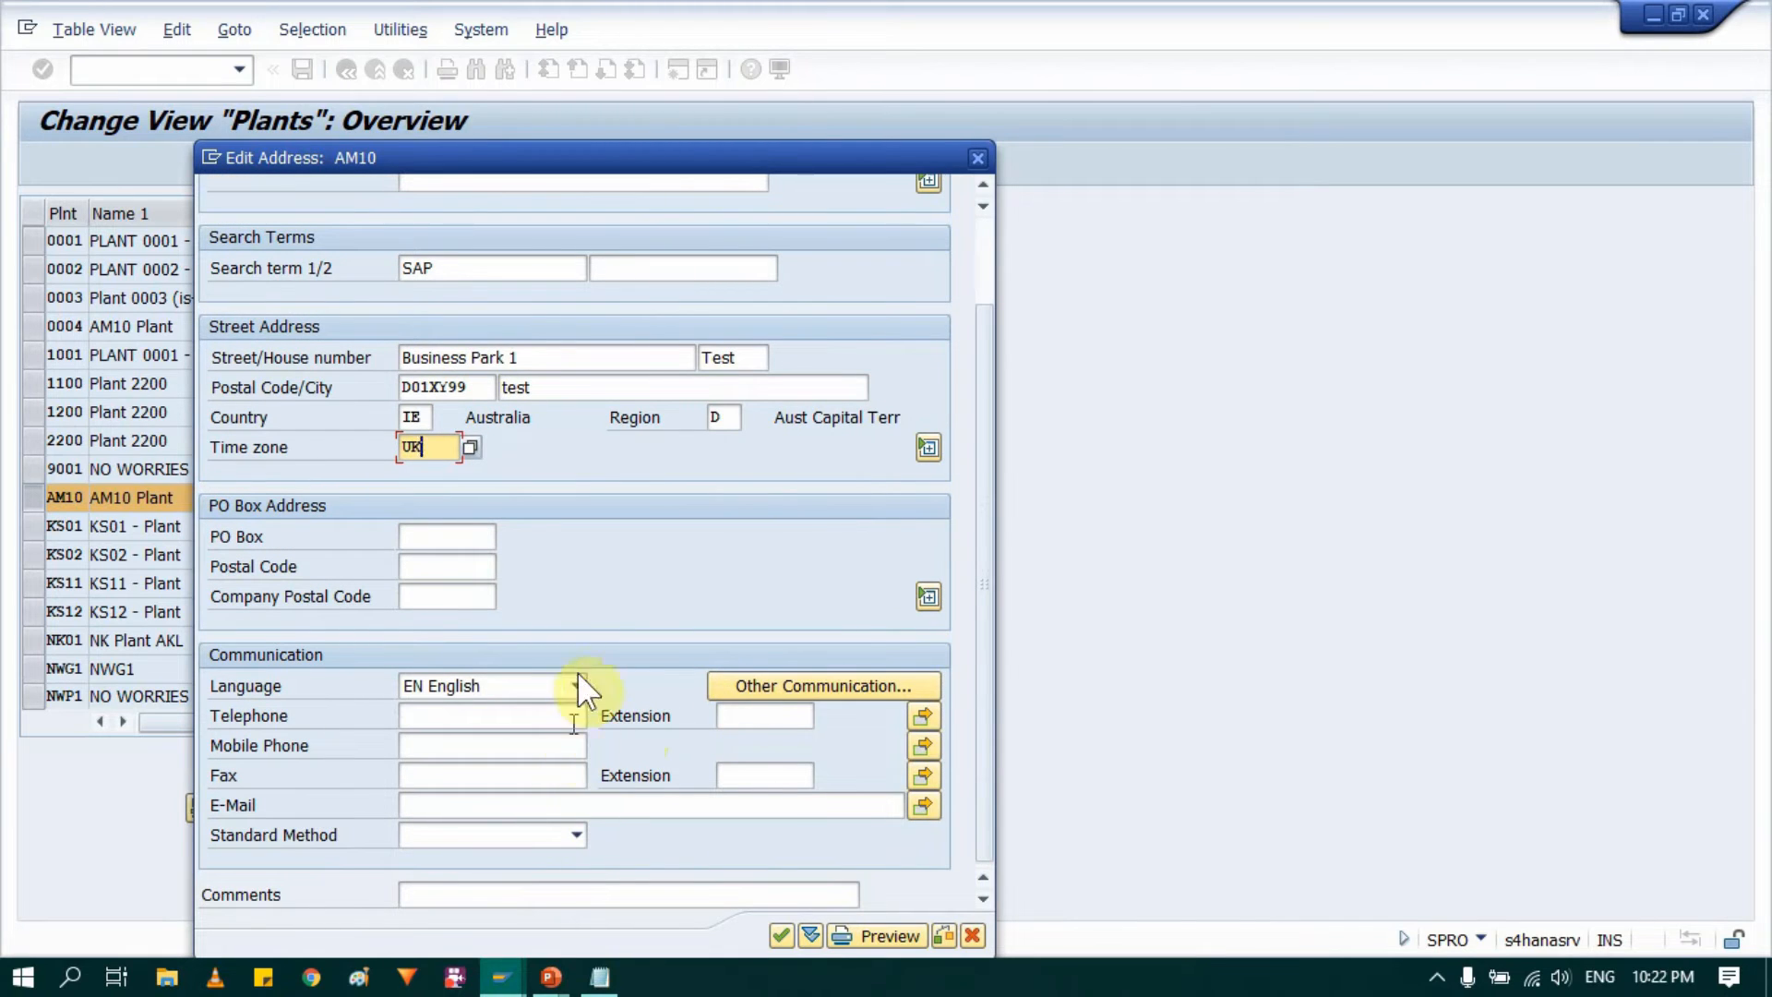
pyautogui.scroll(3, 590, 652)
pyautogui.scroll(-3, 590, 652)
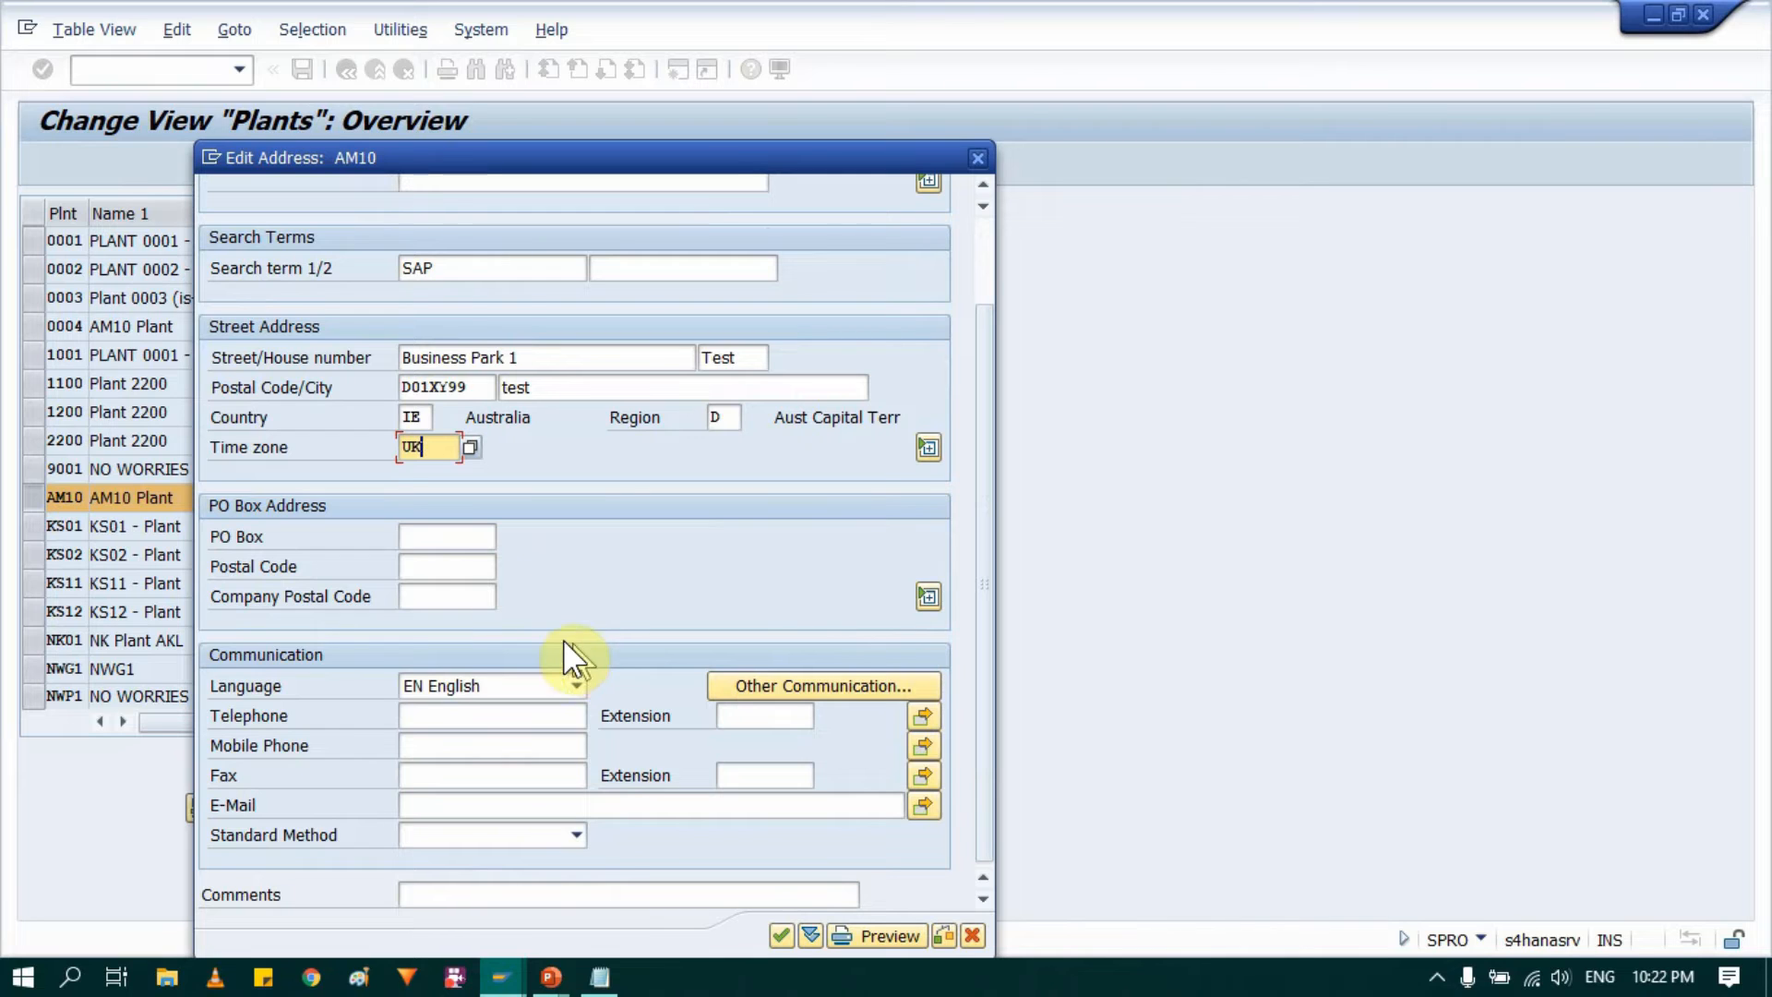
pyautogui.scroll(3, 583, 657)
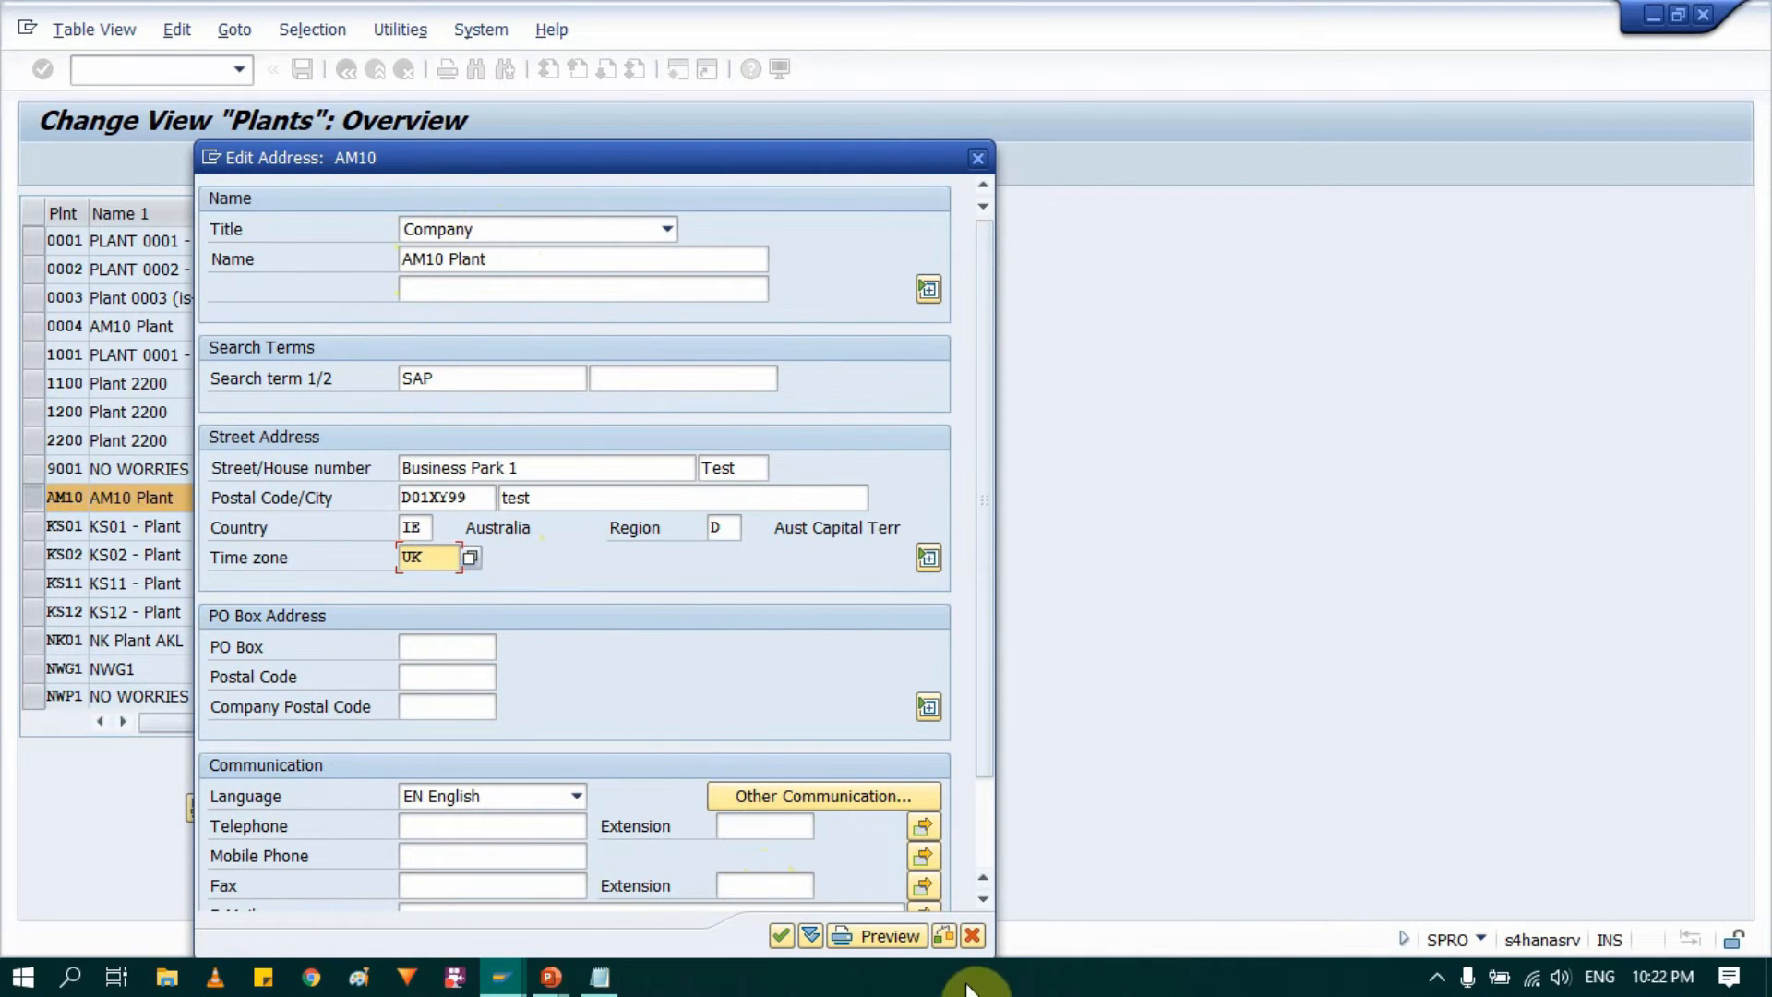
pyautogui.click(781, 938)
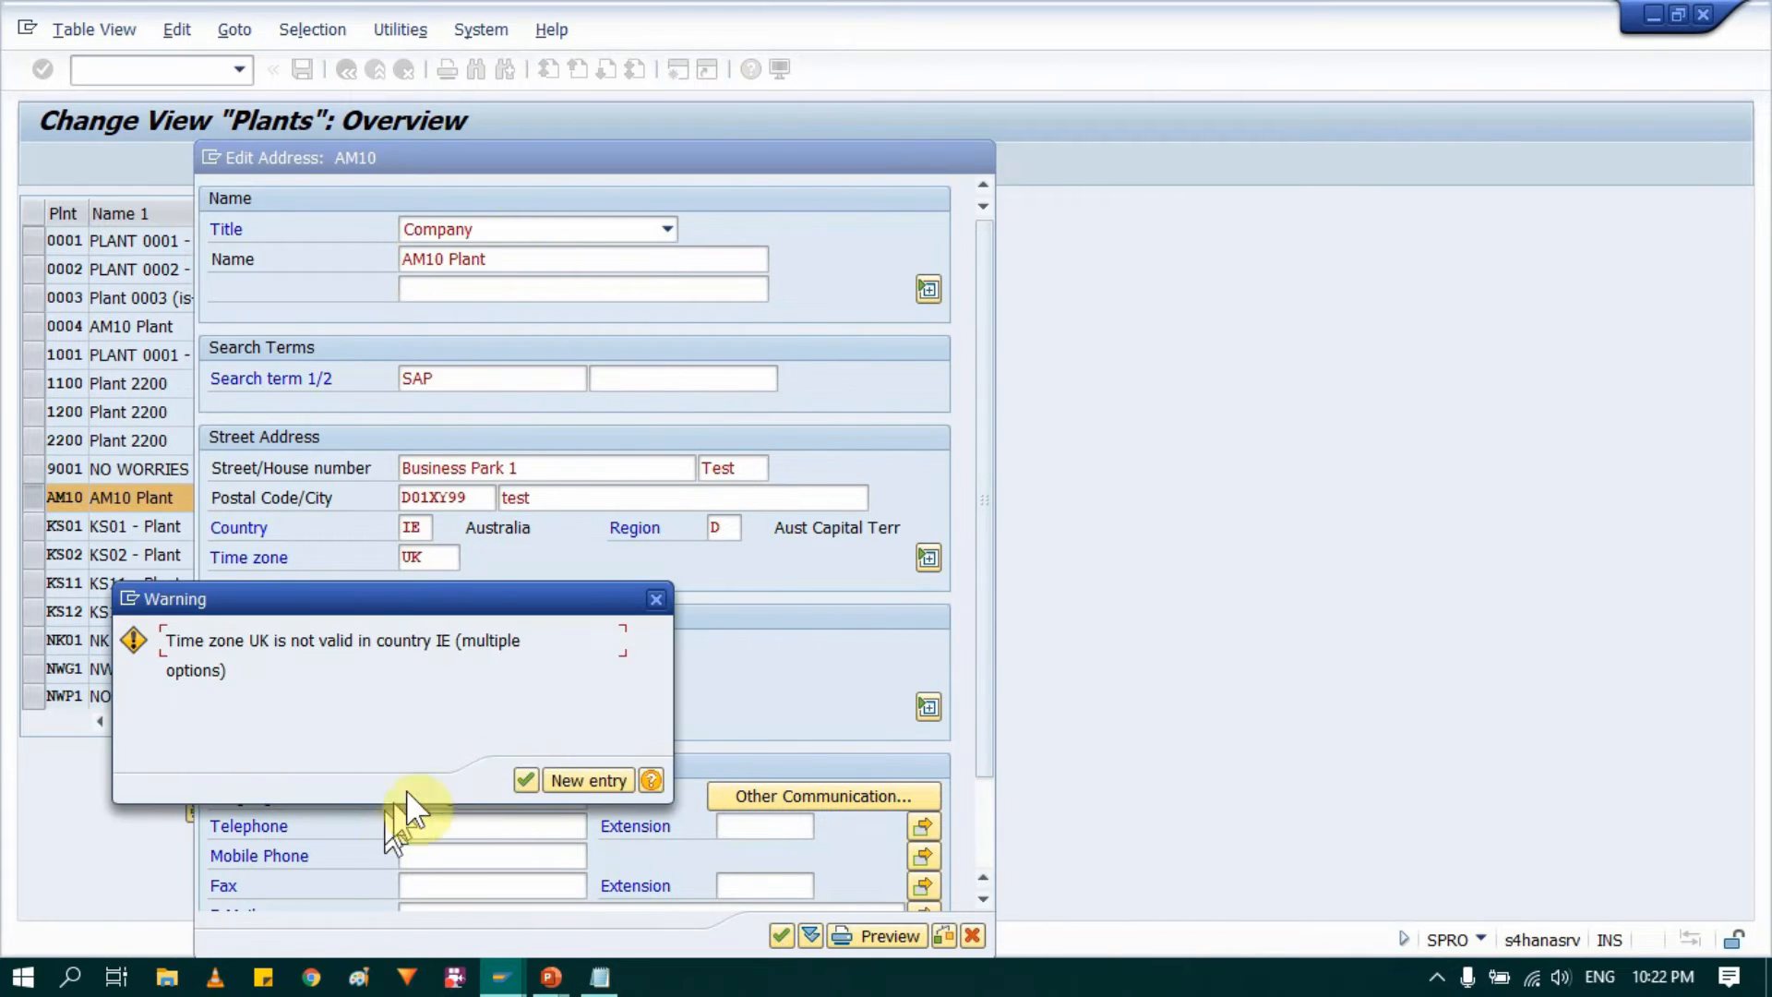
pyautogui.click(526, 780)
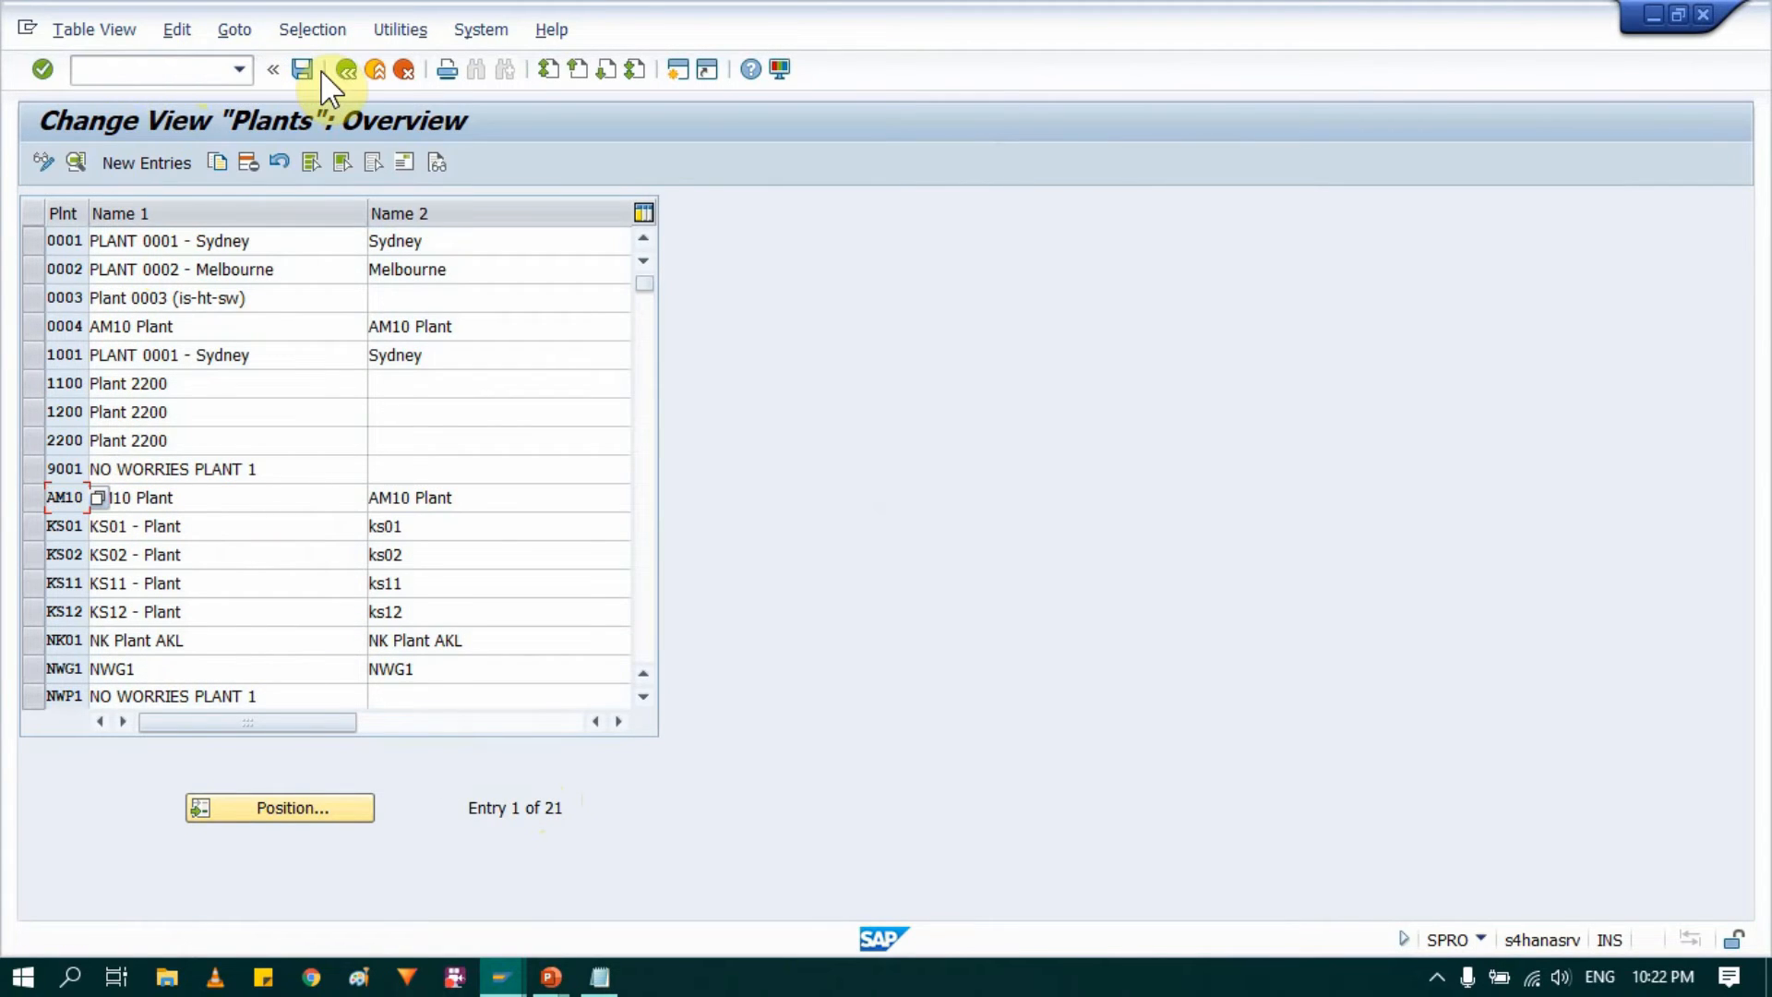
# Step: Save the changes to plant AM10 and return to the plant activity selection
pyautogui.click(304, 71)
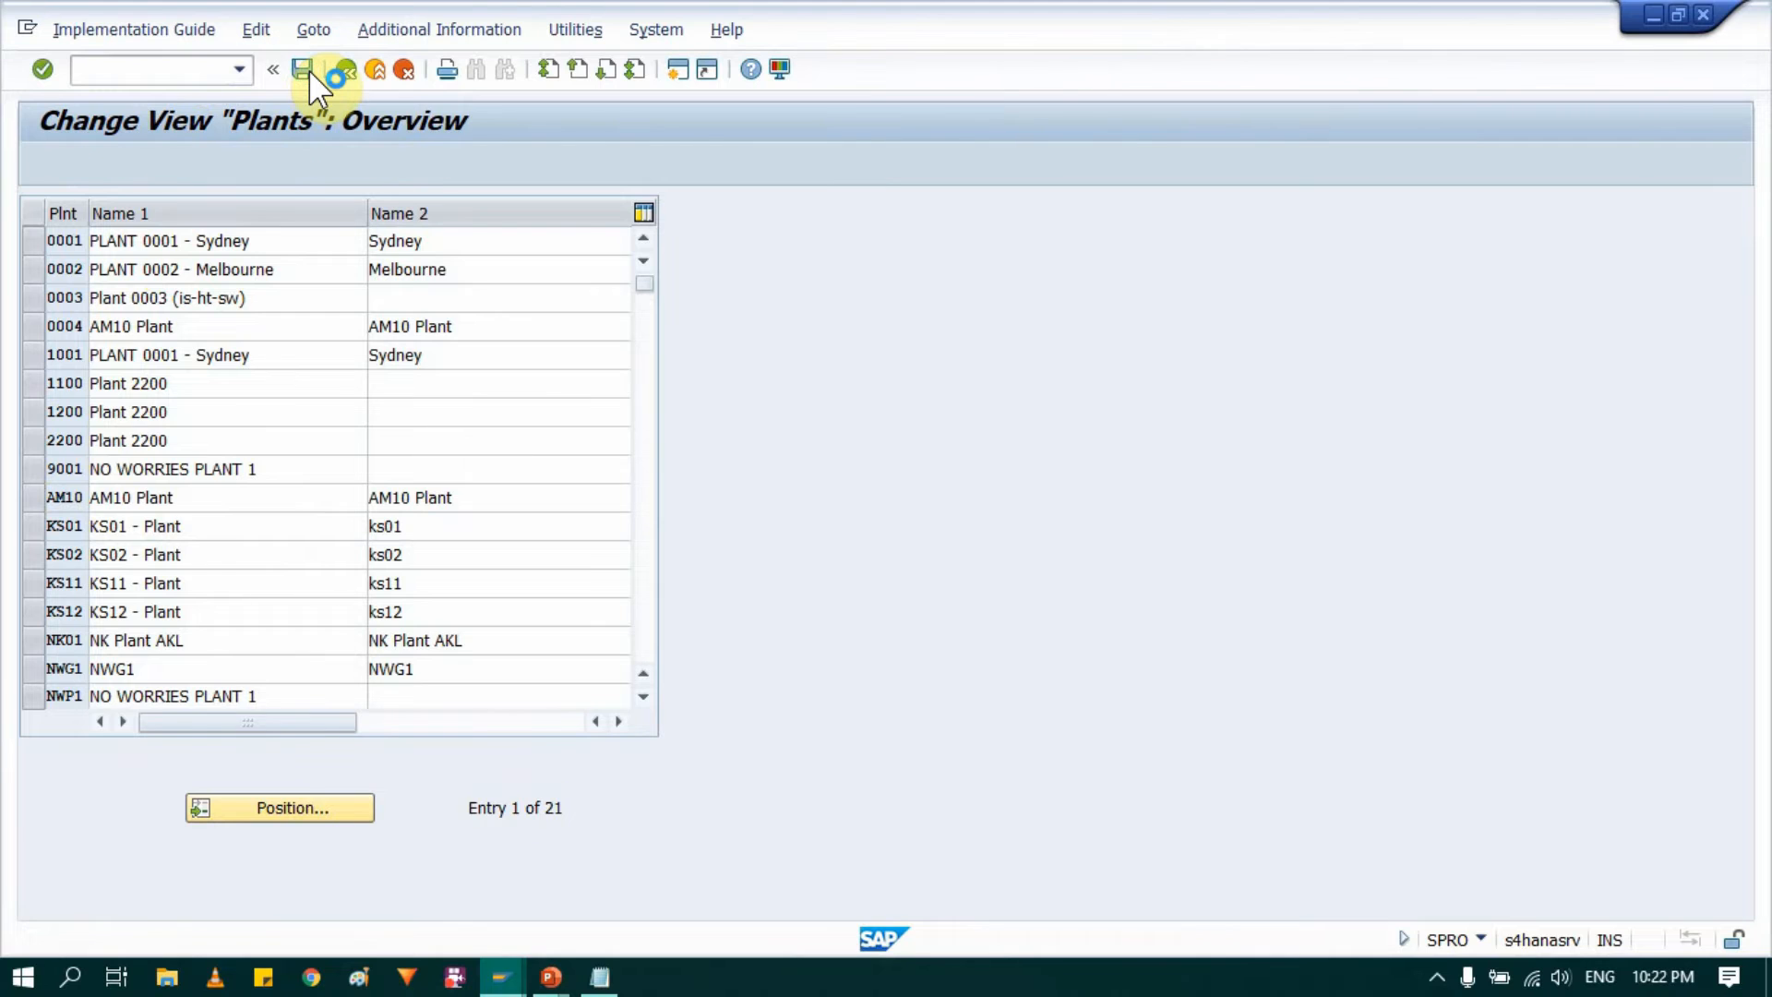
pyautogui.click(378, 422)
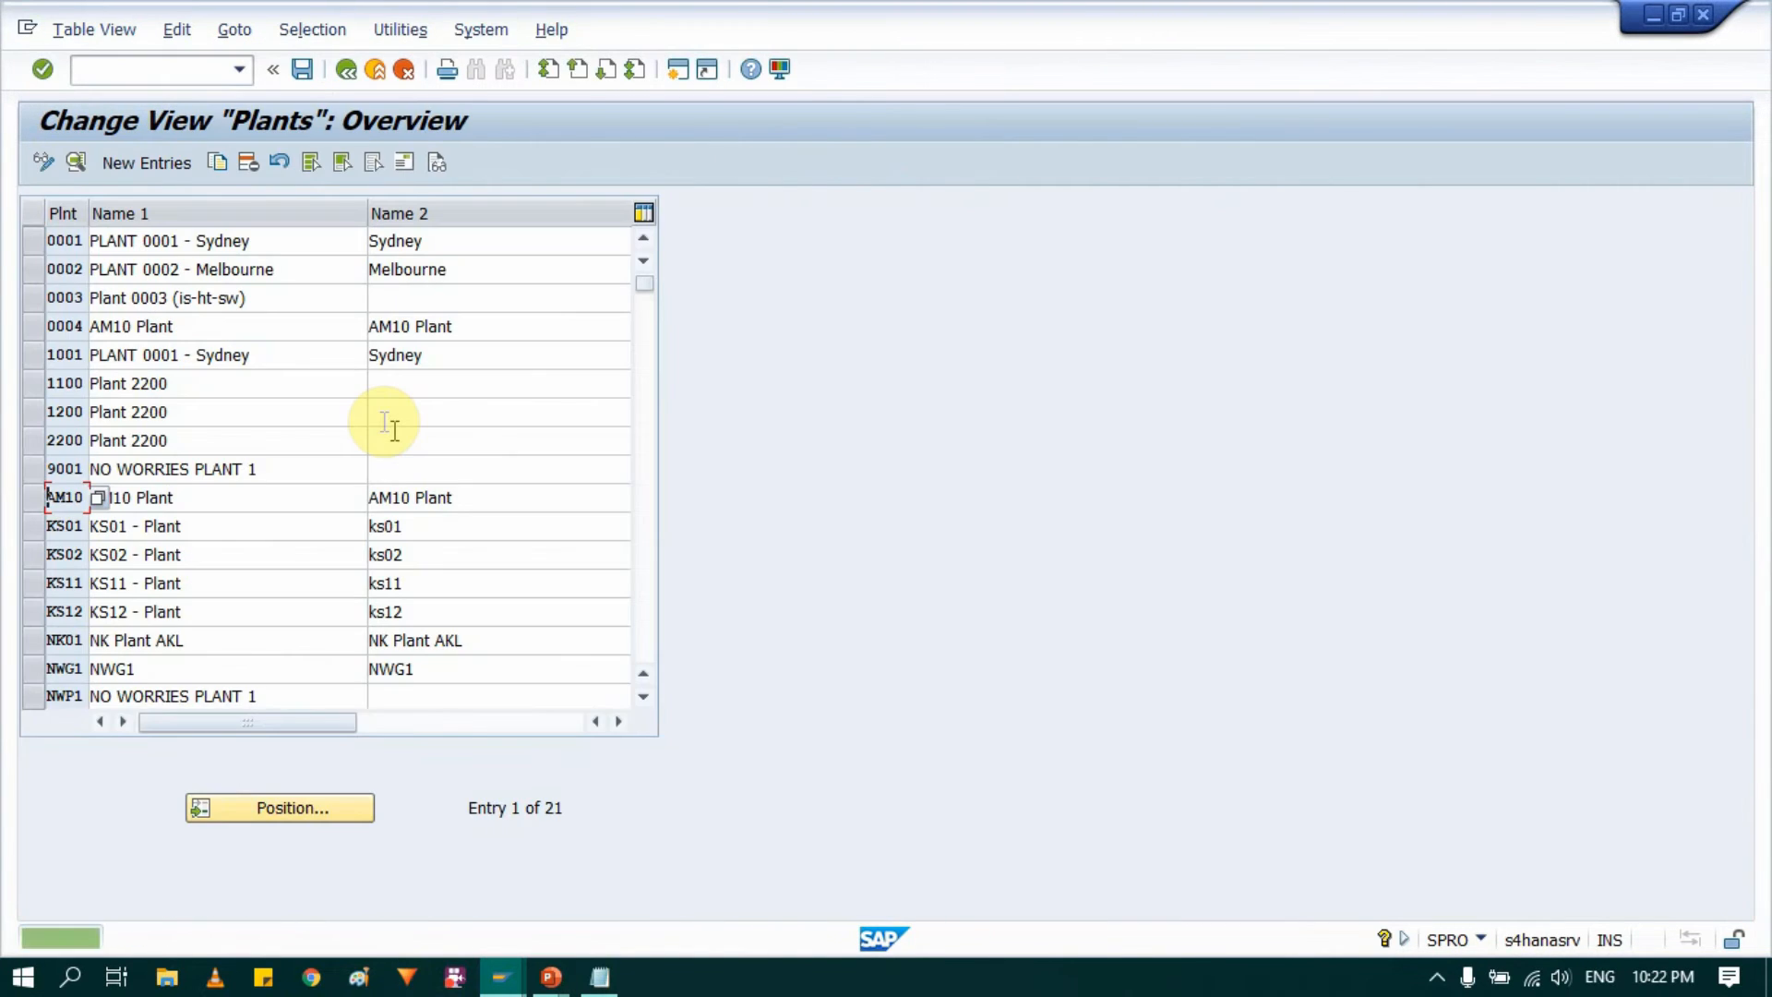
pyautogui.click(35, 498)
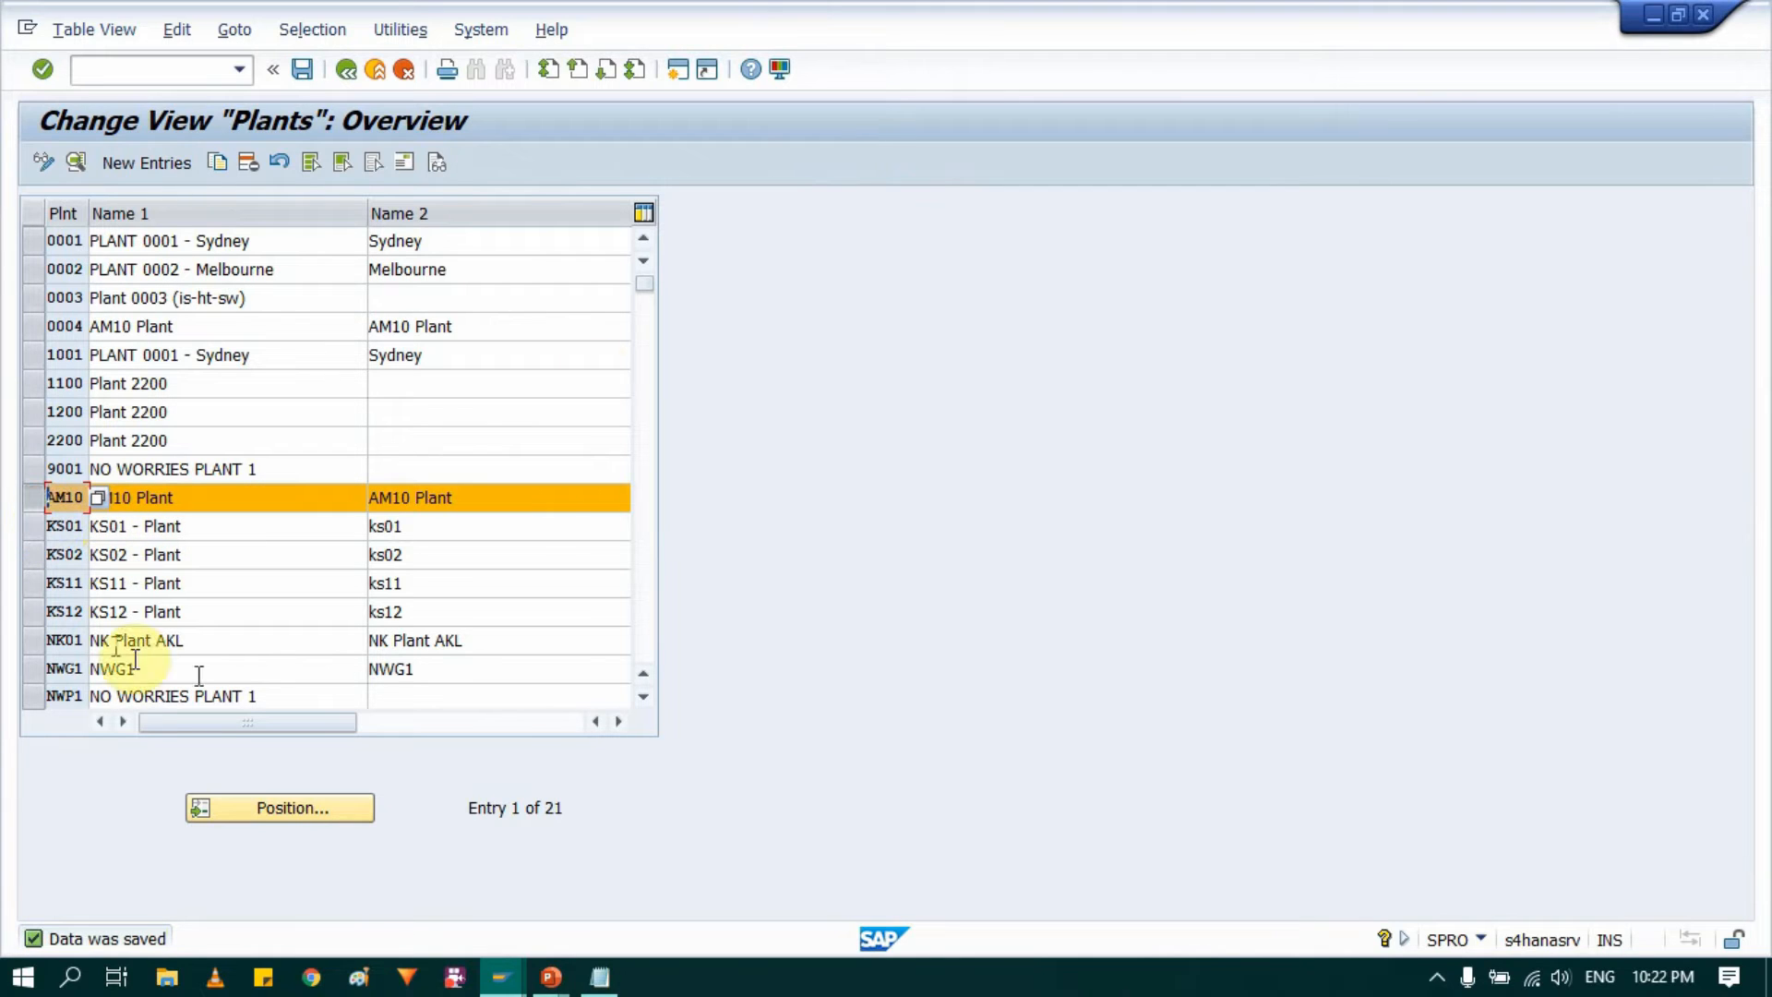
pyautogui.click(341, 71)
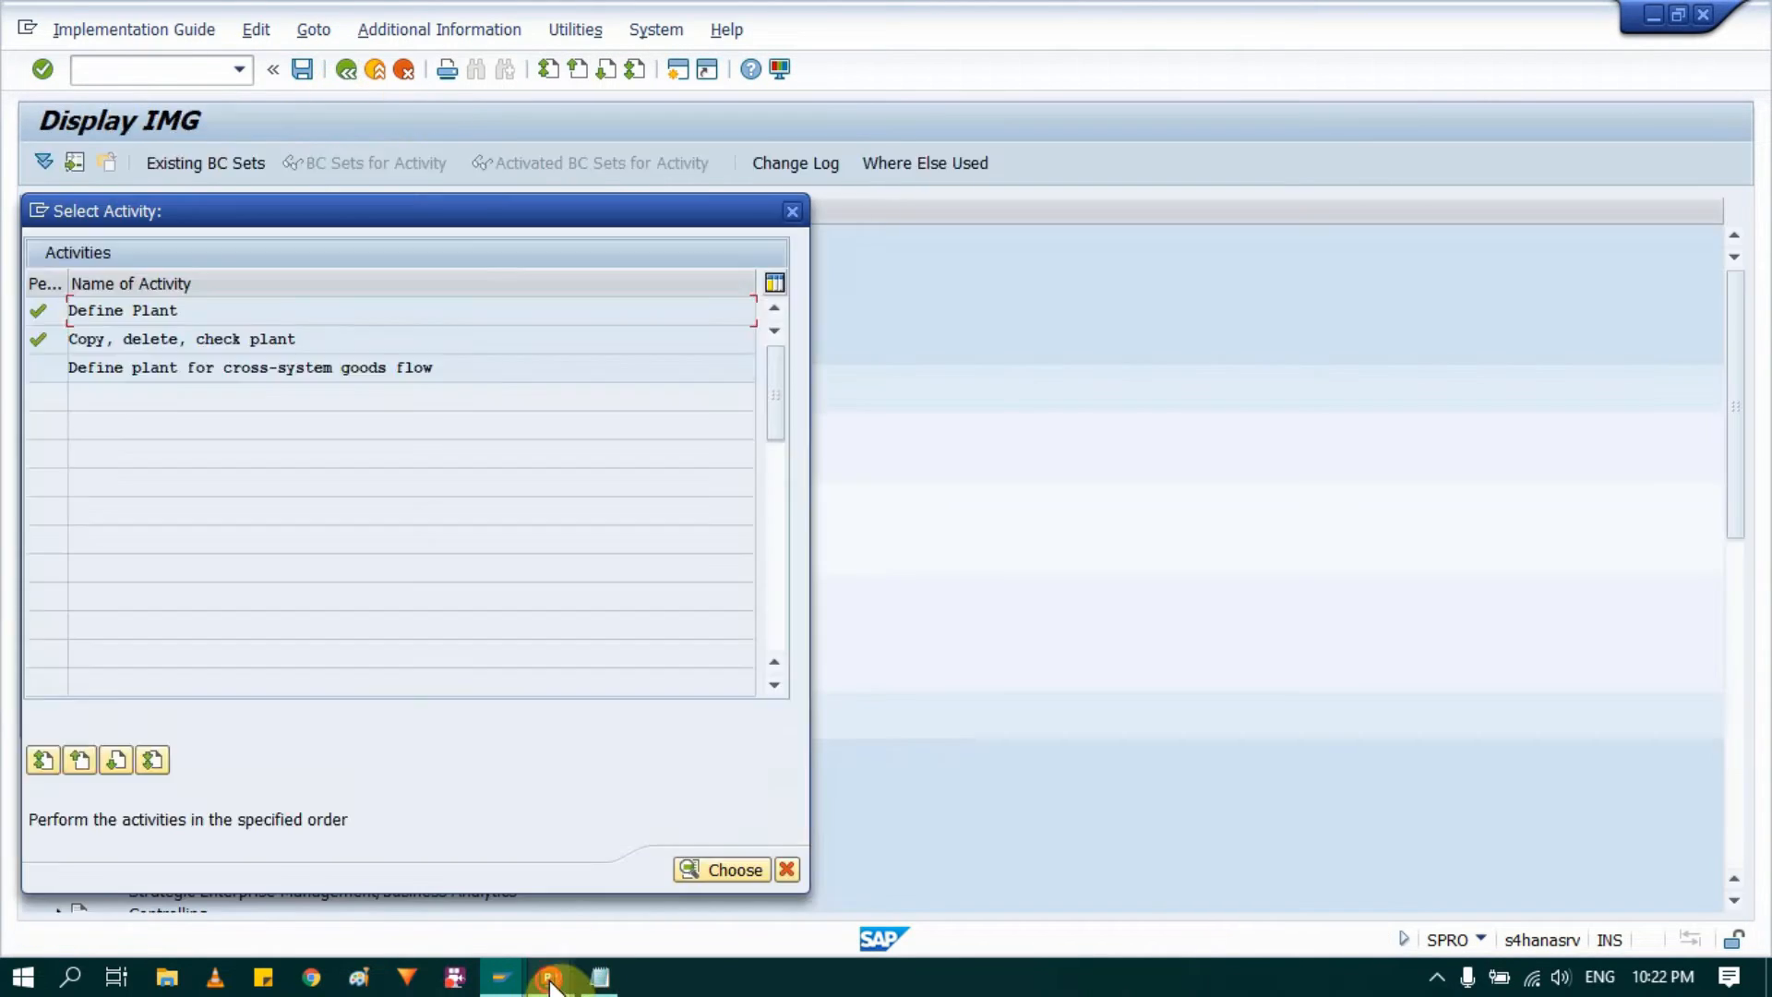
# Step: Switch to the PowerPoint slide show to check the plants in the organisation structure, and return to SAP
pyautogui.moveTo(550, 984)
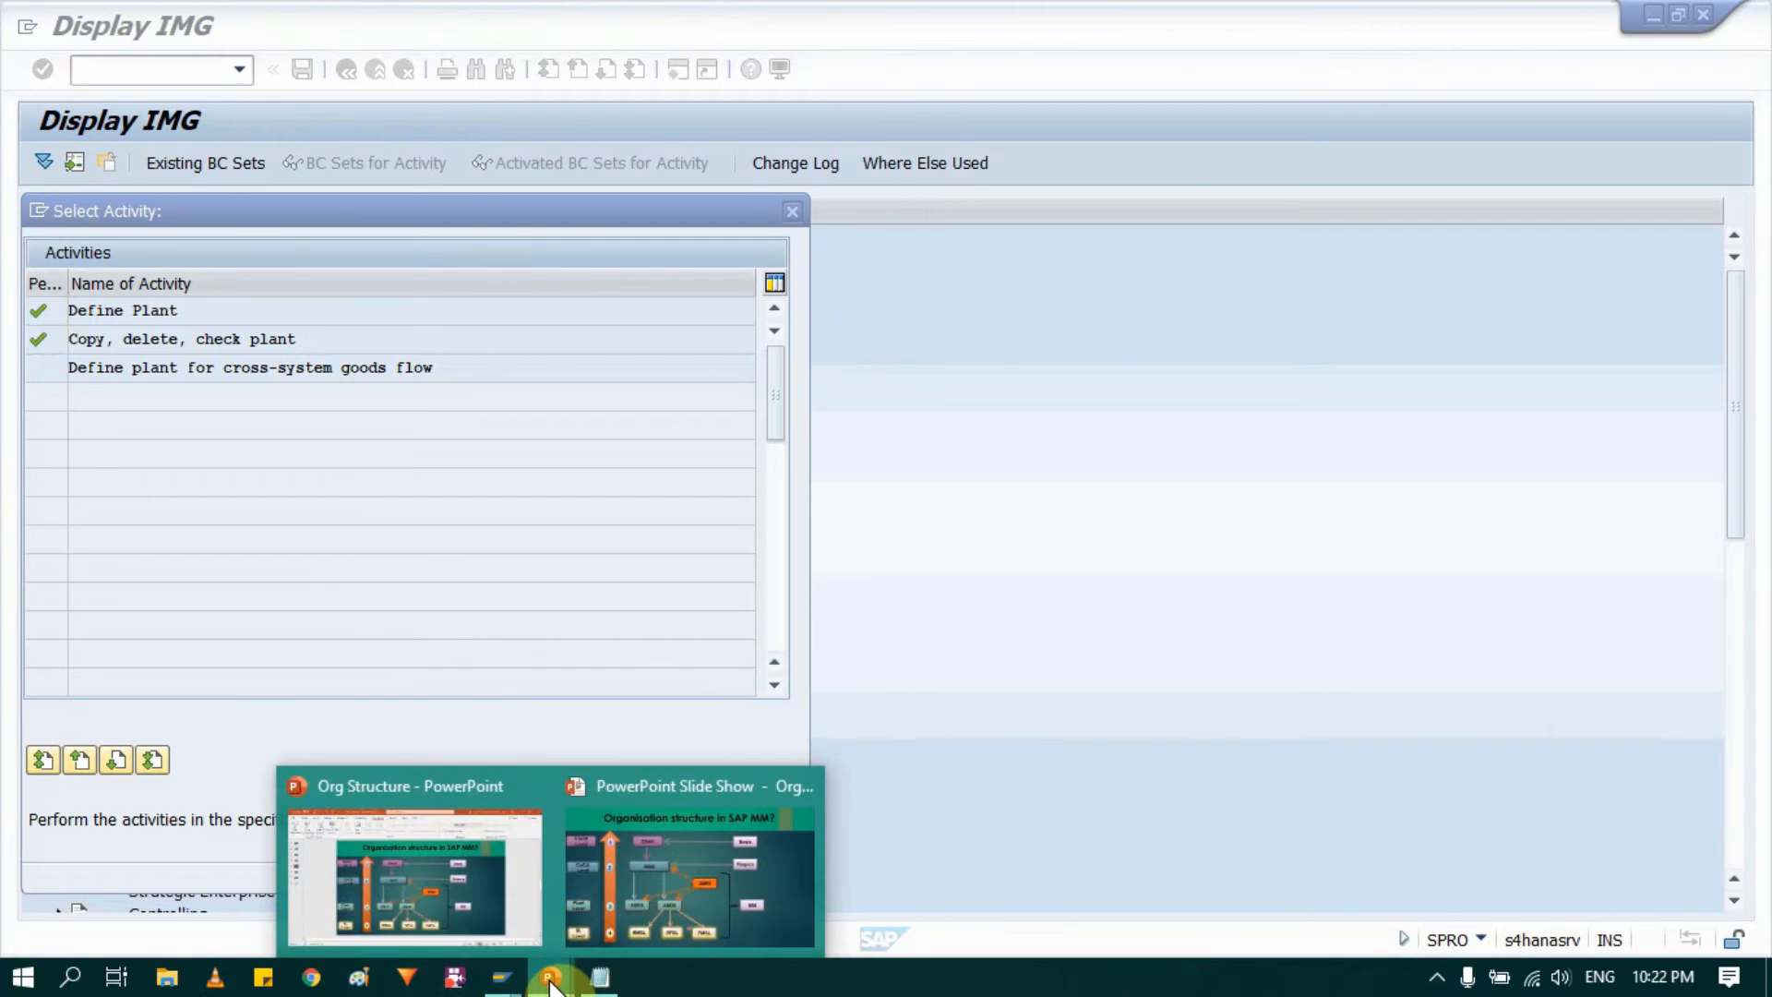
pyautogui.click(645, 896)
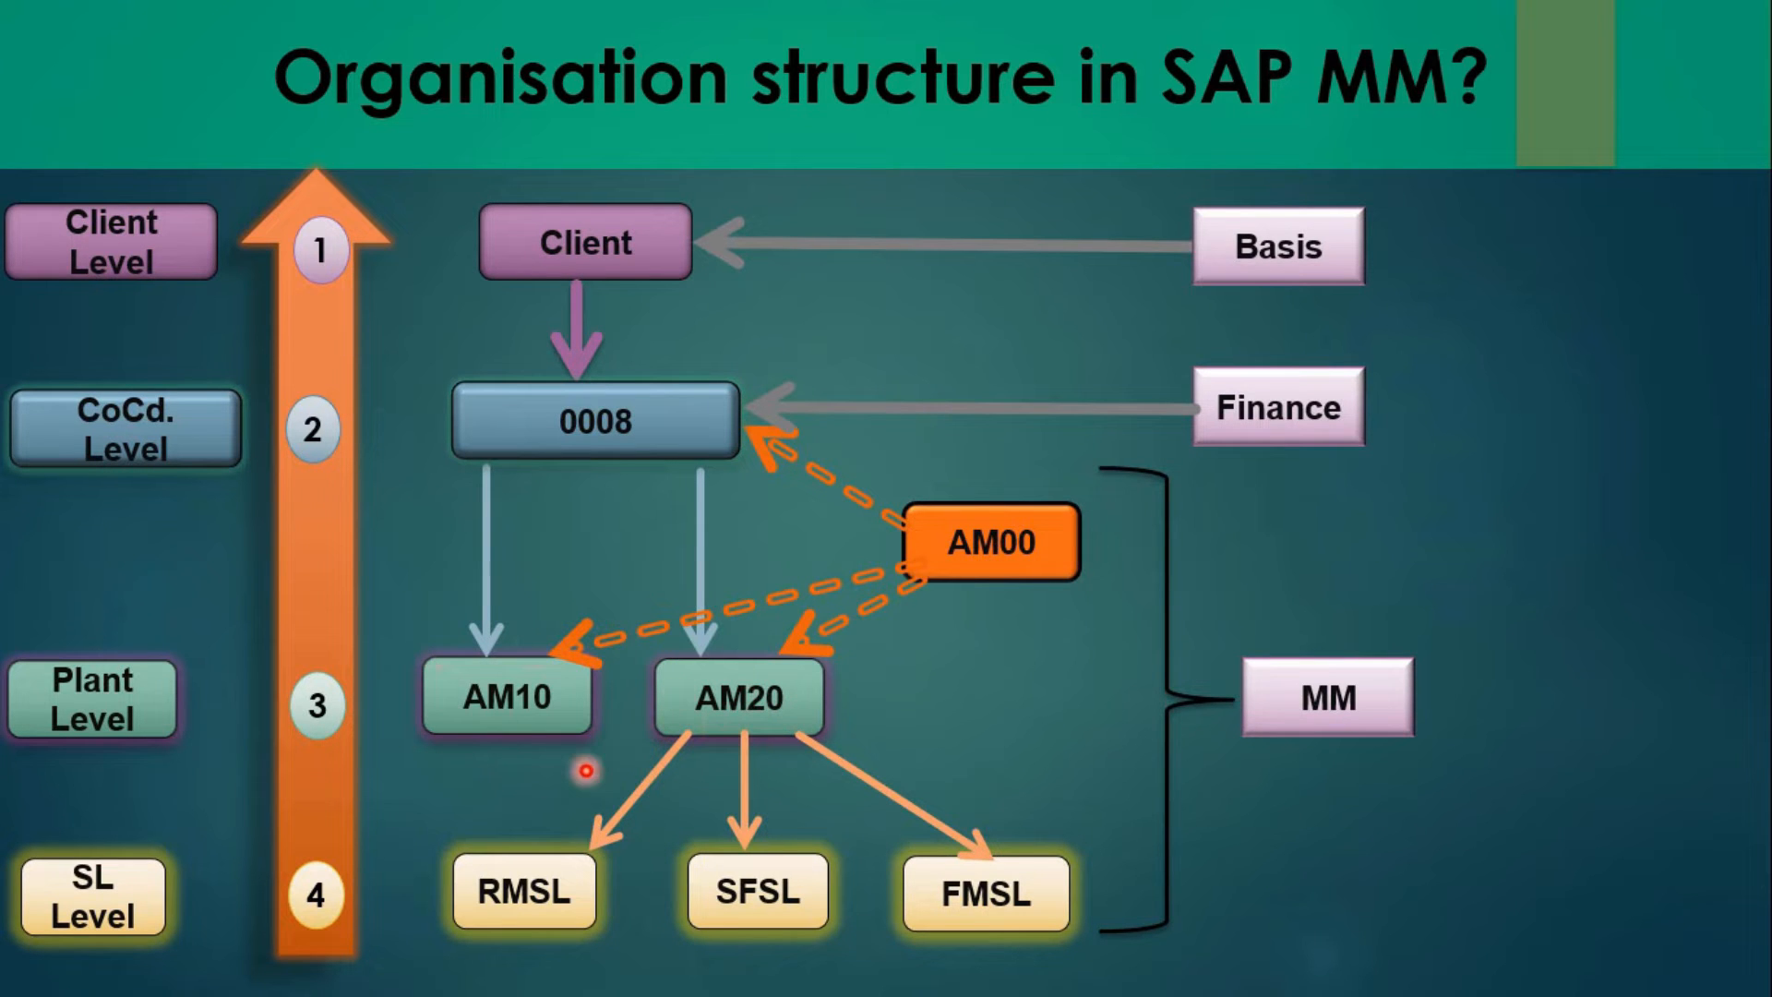
pyautogui.hotkey('alt', 'Tab')
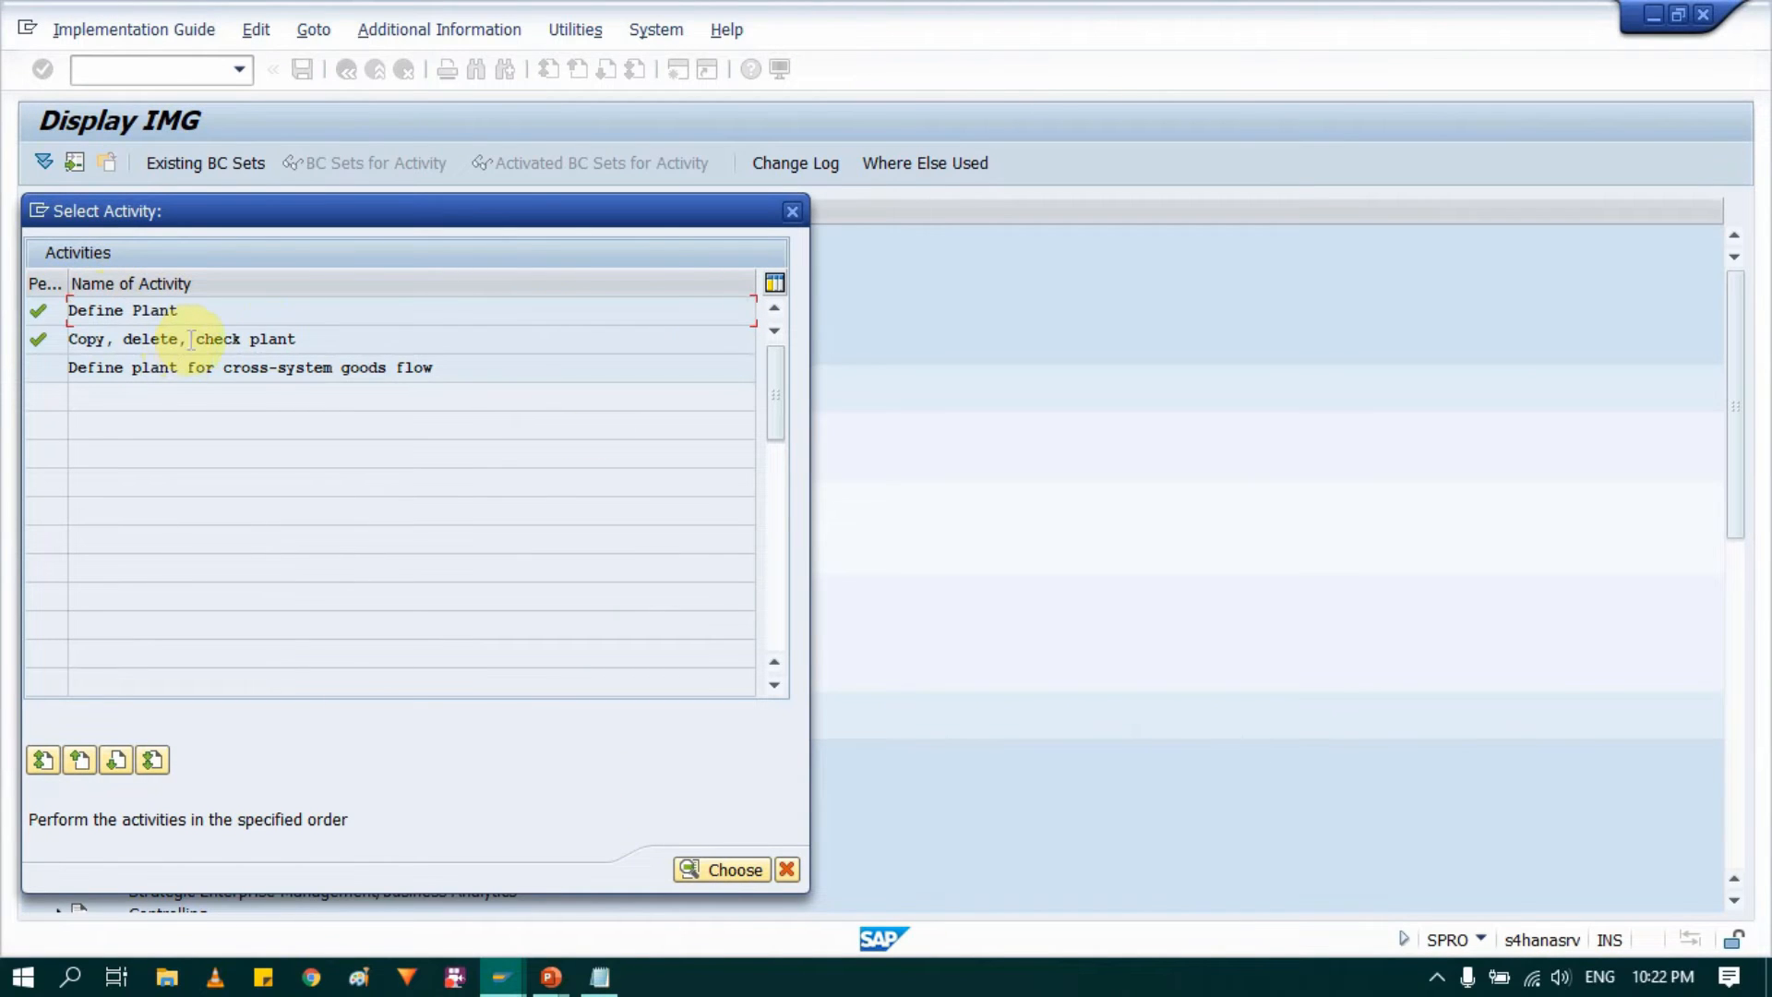
# Step: Reopen the plant definition entry under Logistics - General and start the Copy, delete, check plant activity
pyautogui.click(792, 213)
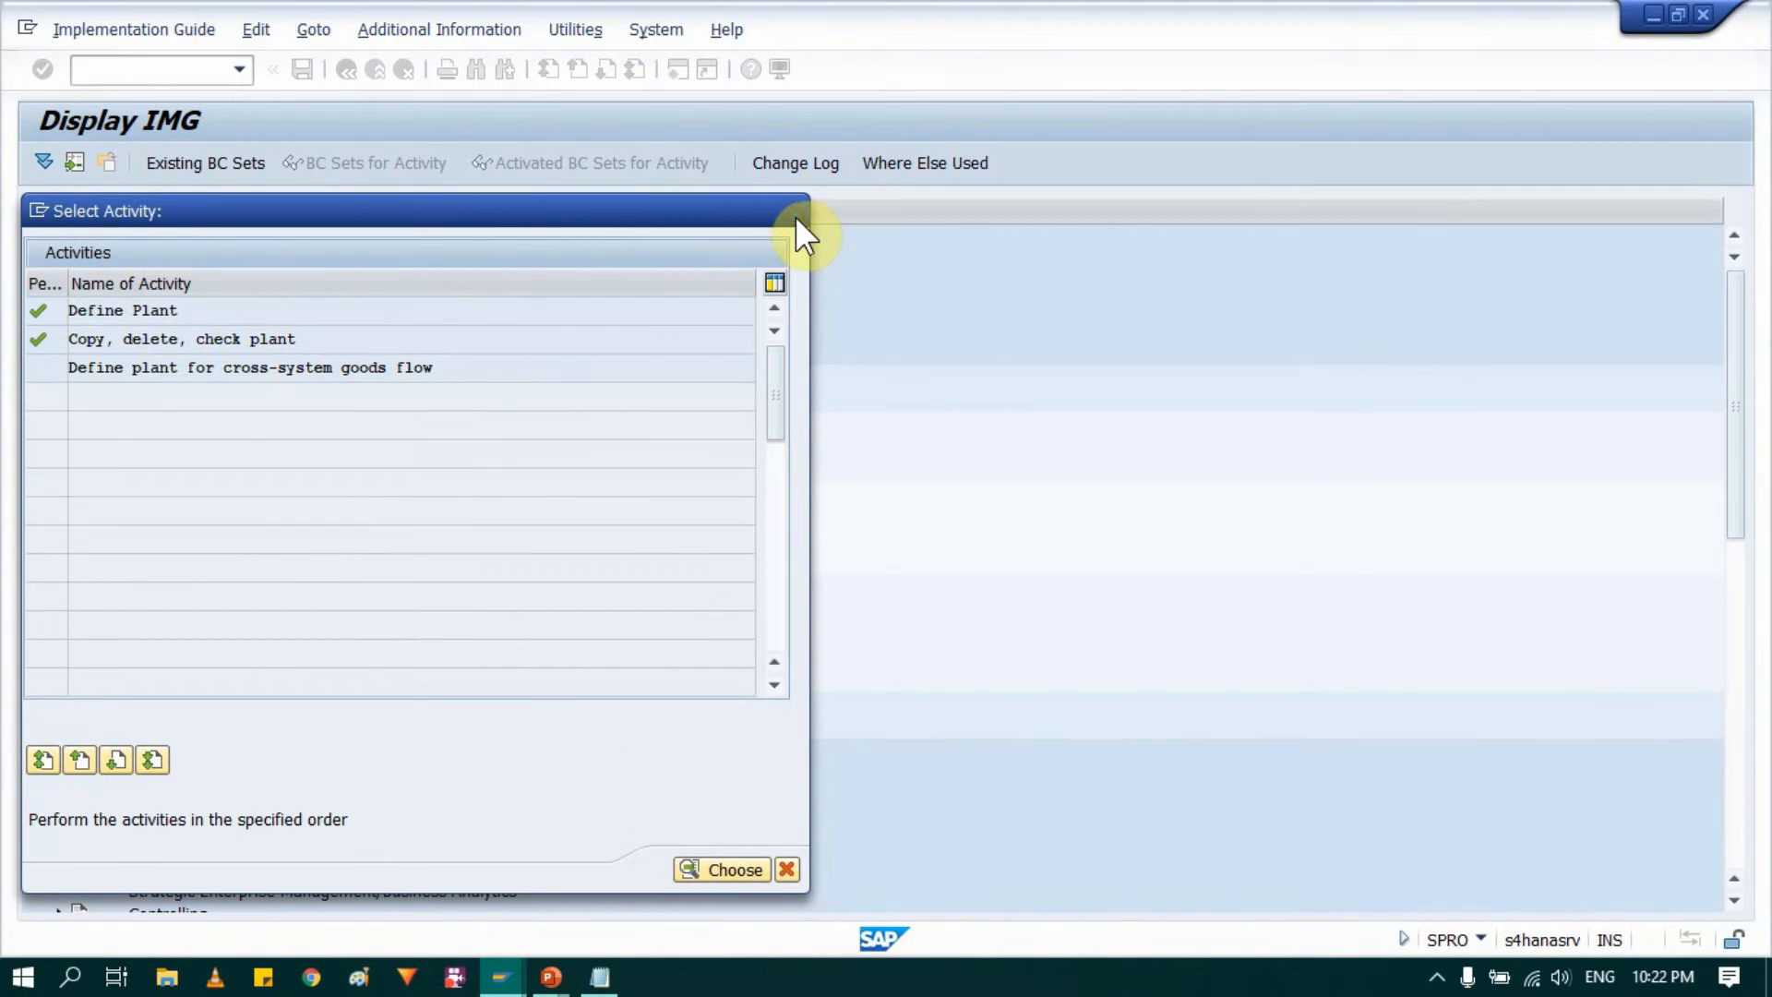
pyautogui.click(175, 517)
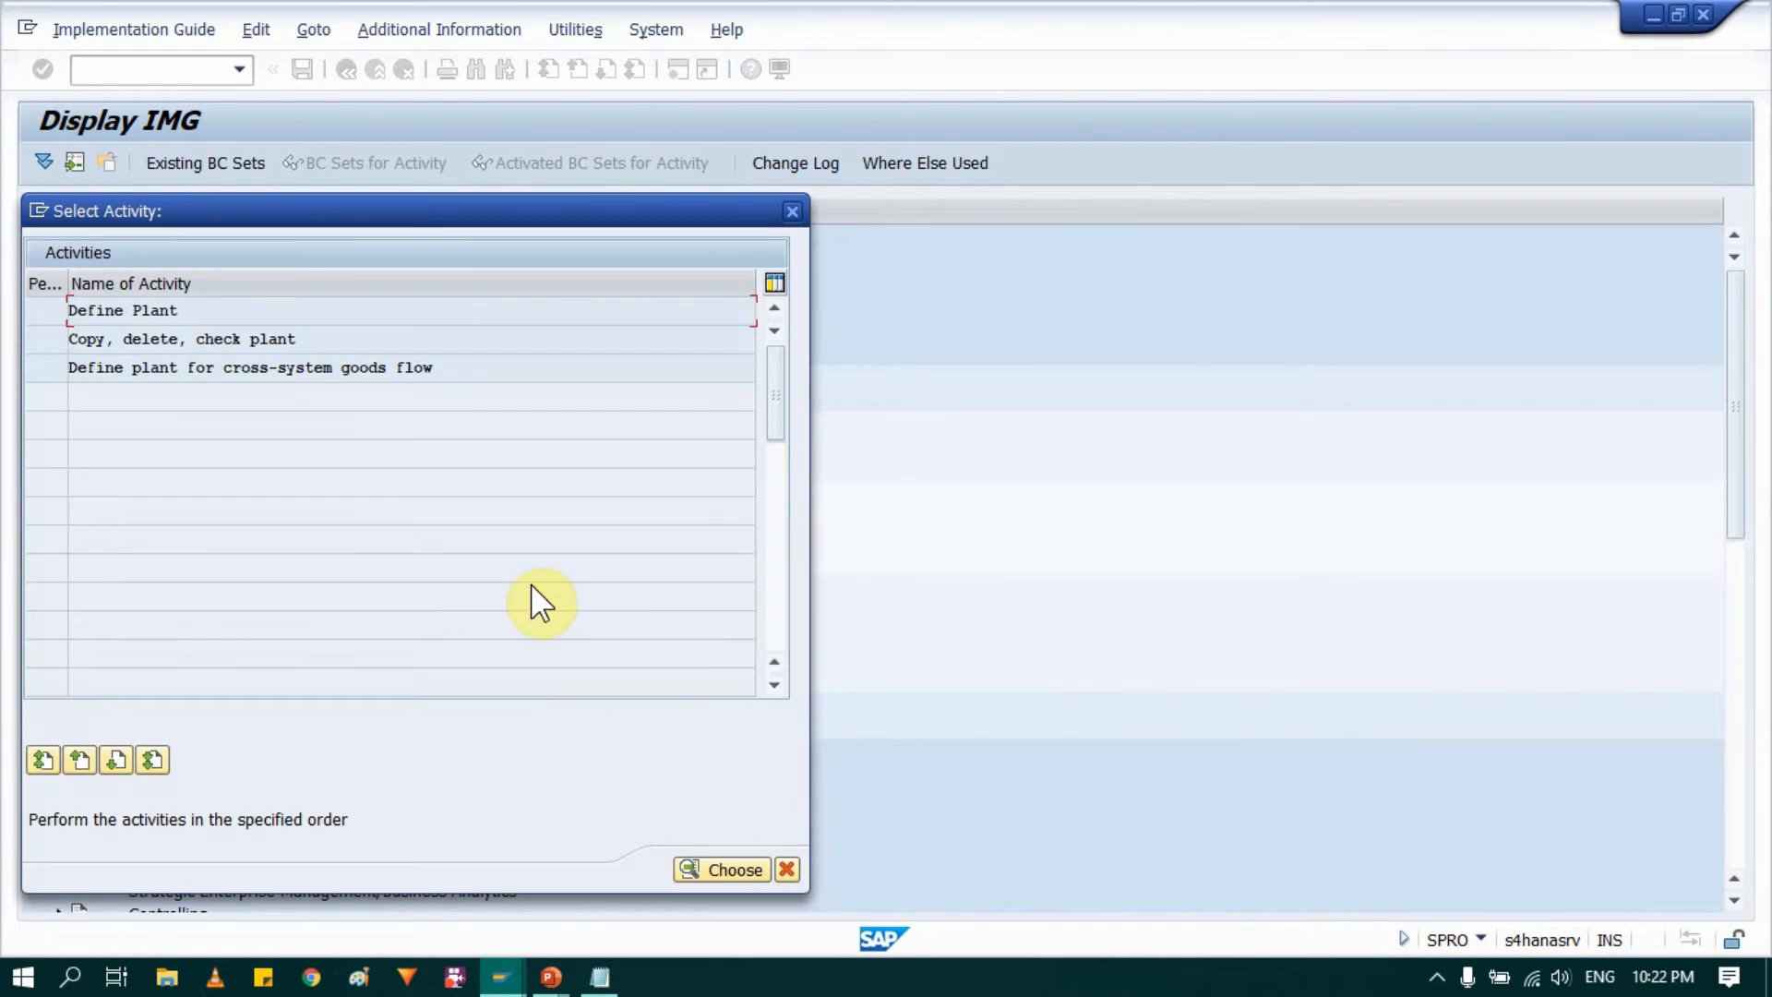
pyautogui.doubleClick(144, 338)
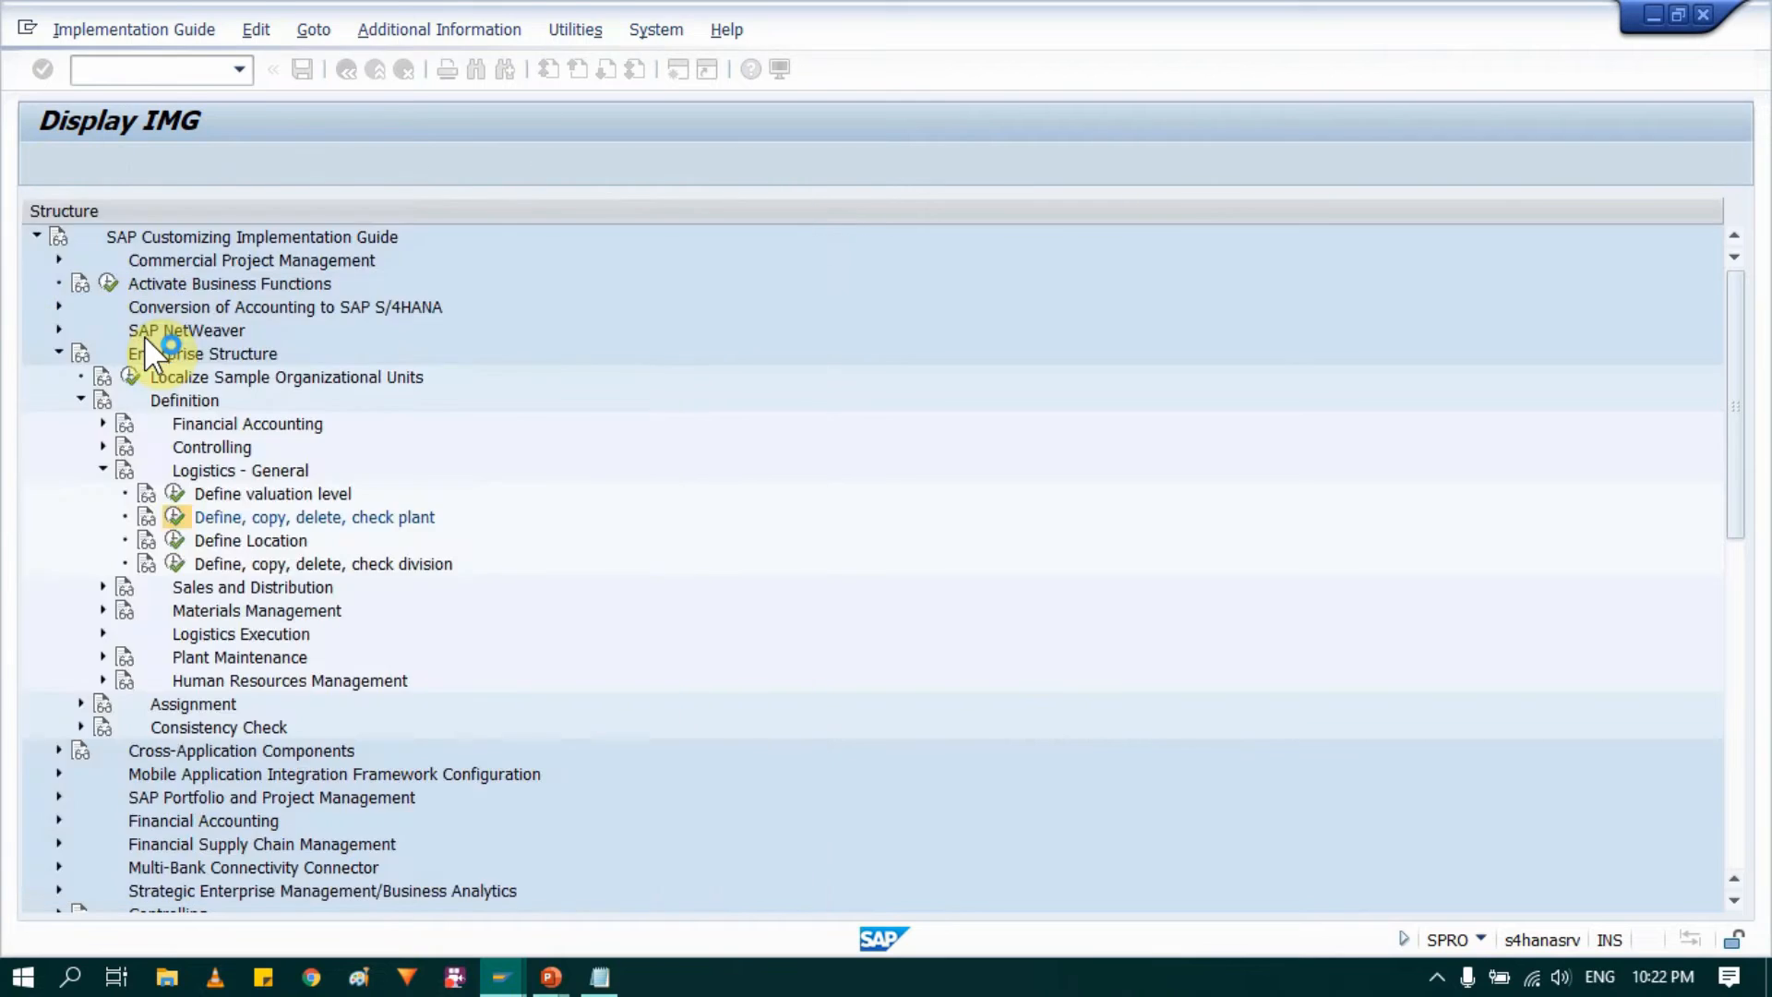
# Step: Copy plant AM10 to the new plant AM20 and continue past the copy message
pyautogui.click(67, 166)
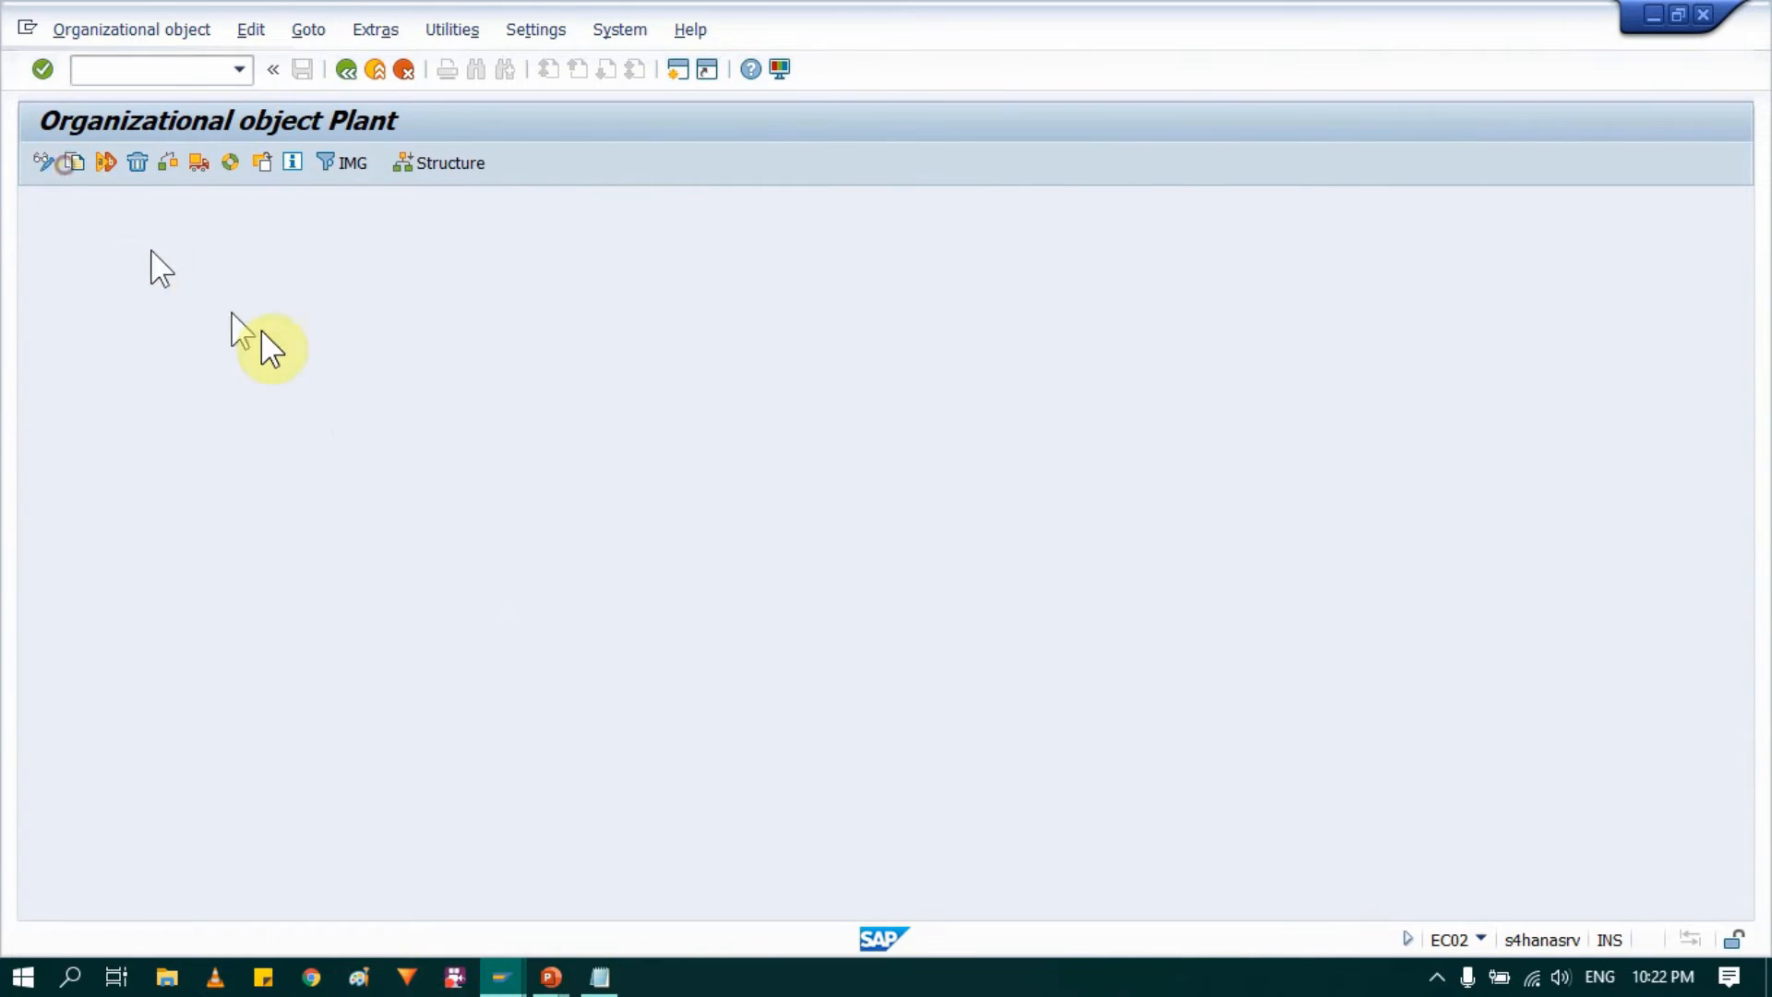
pyautogui.write('AM10')
pyautogui.press('Tab')
pyautogui.write('AM20')
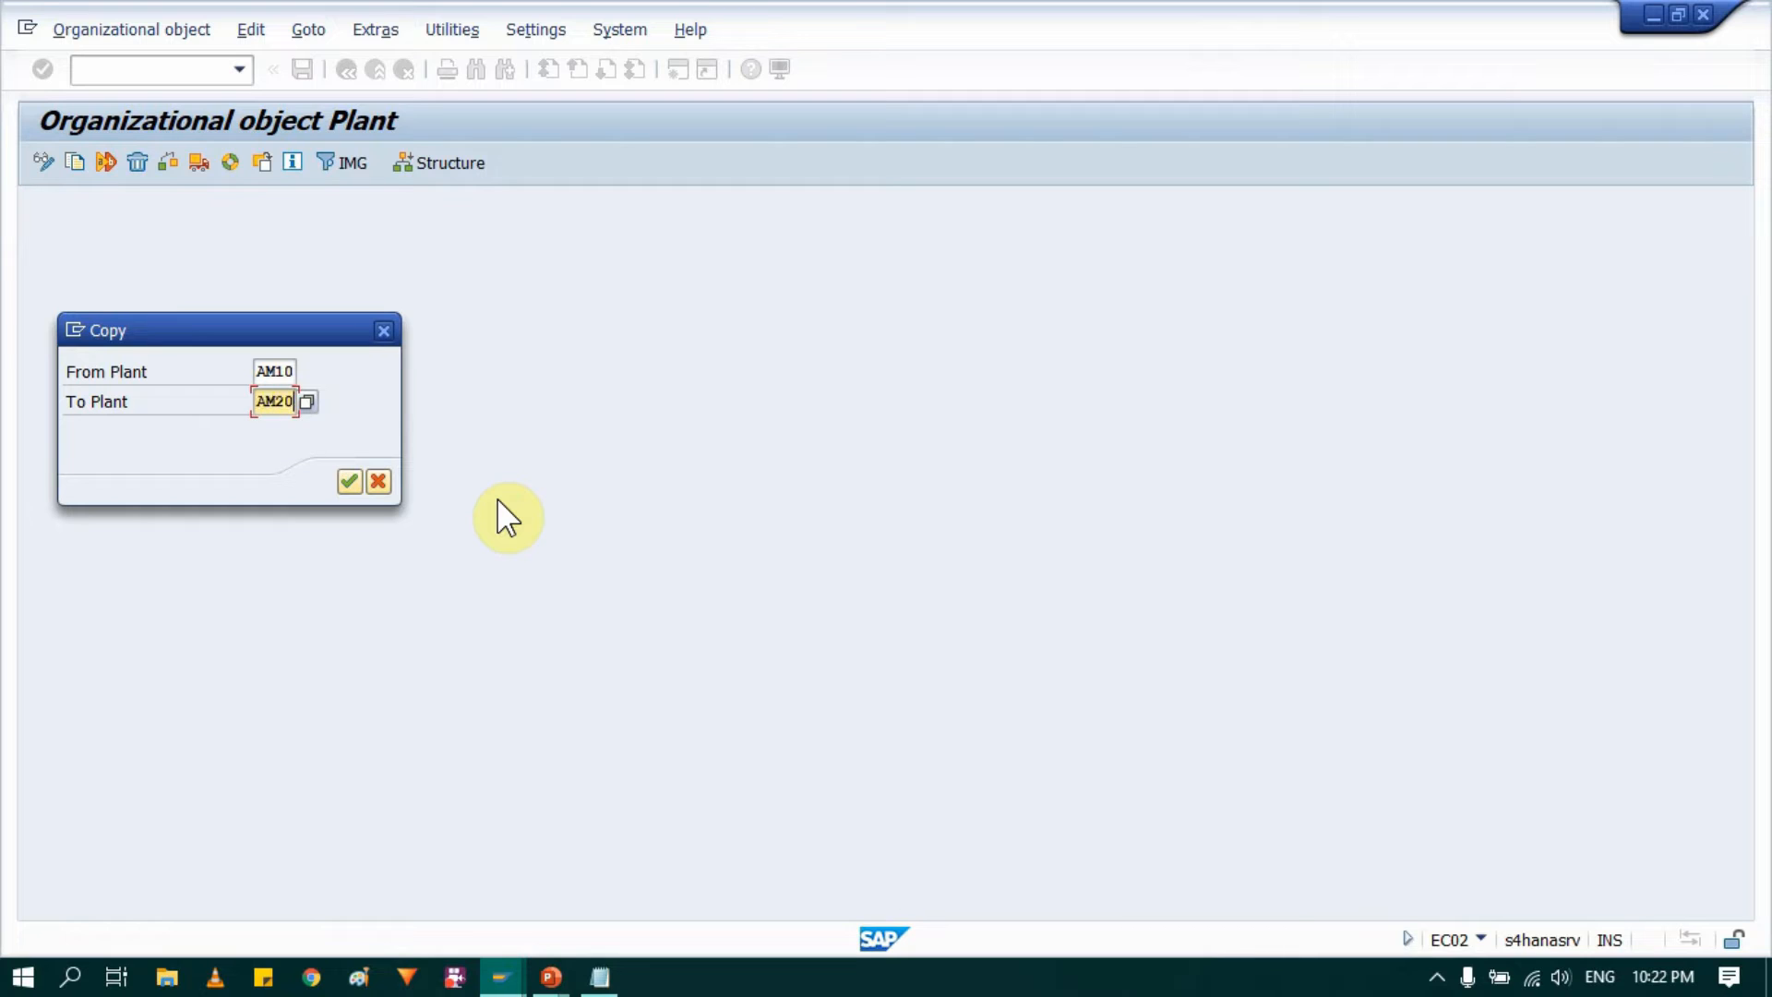
pyautogui.click(350, 481)
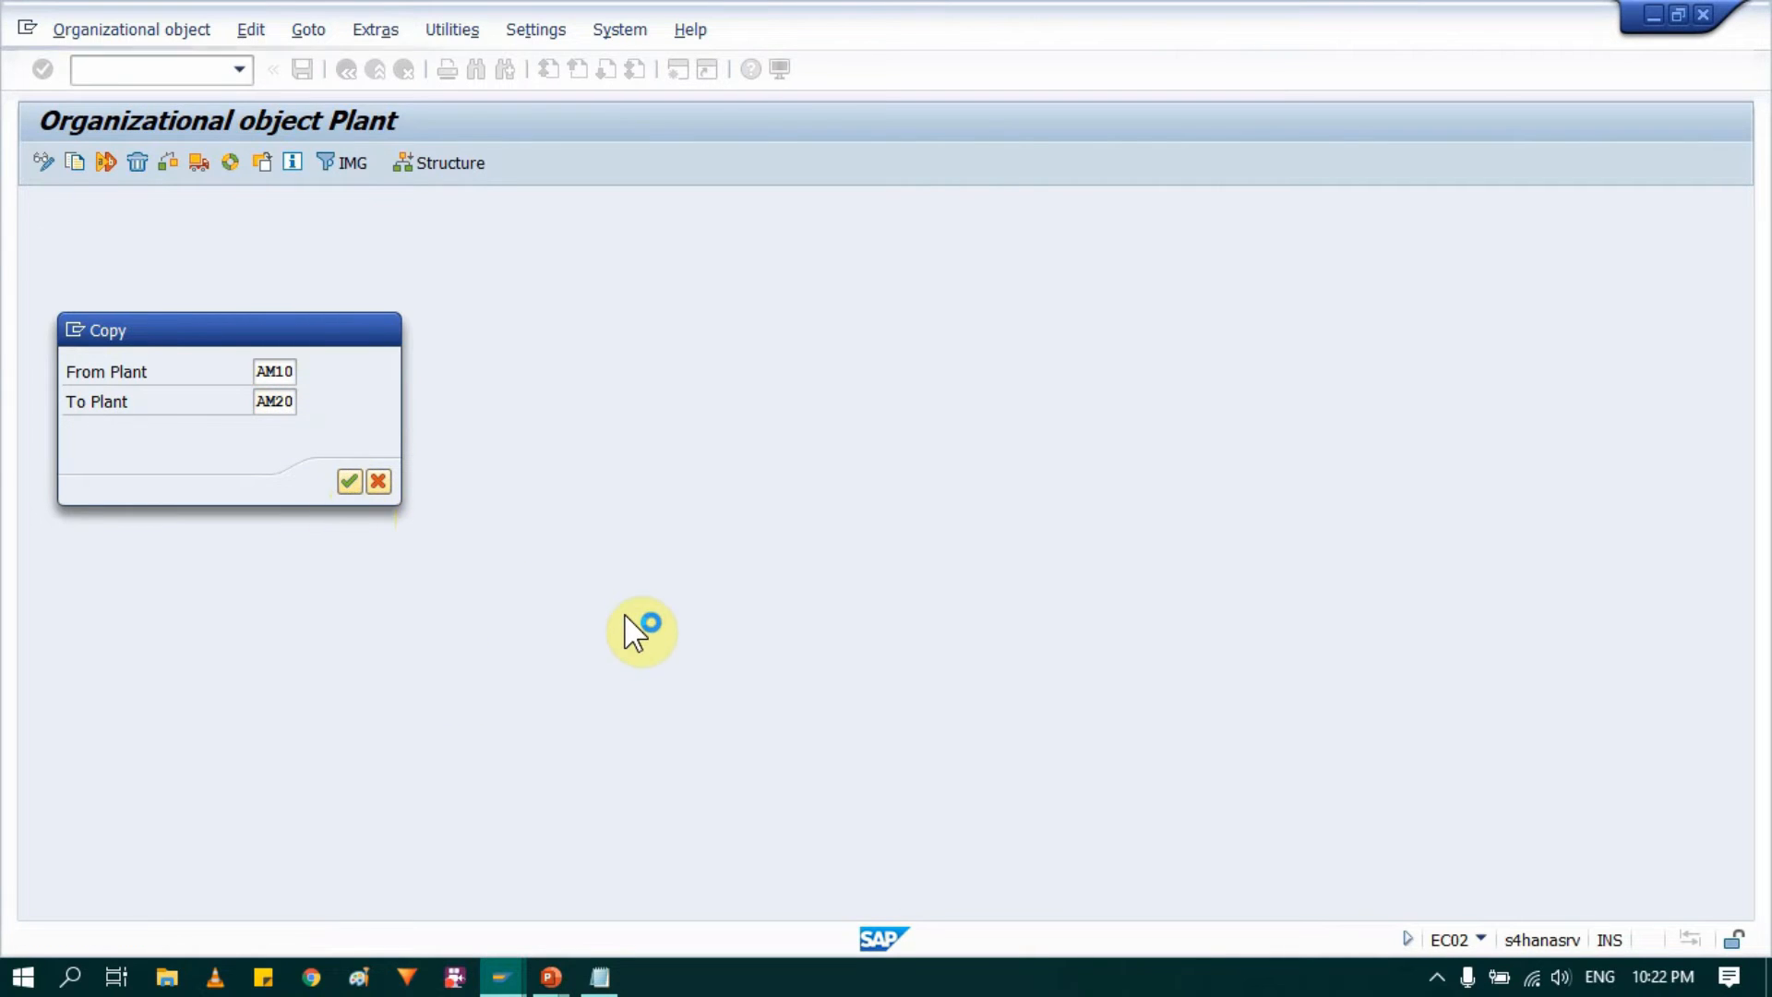
pyautogui.click(723, 802)
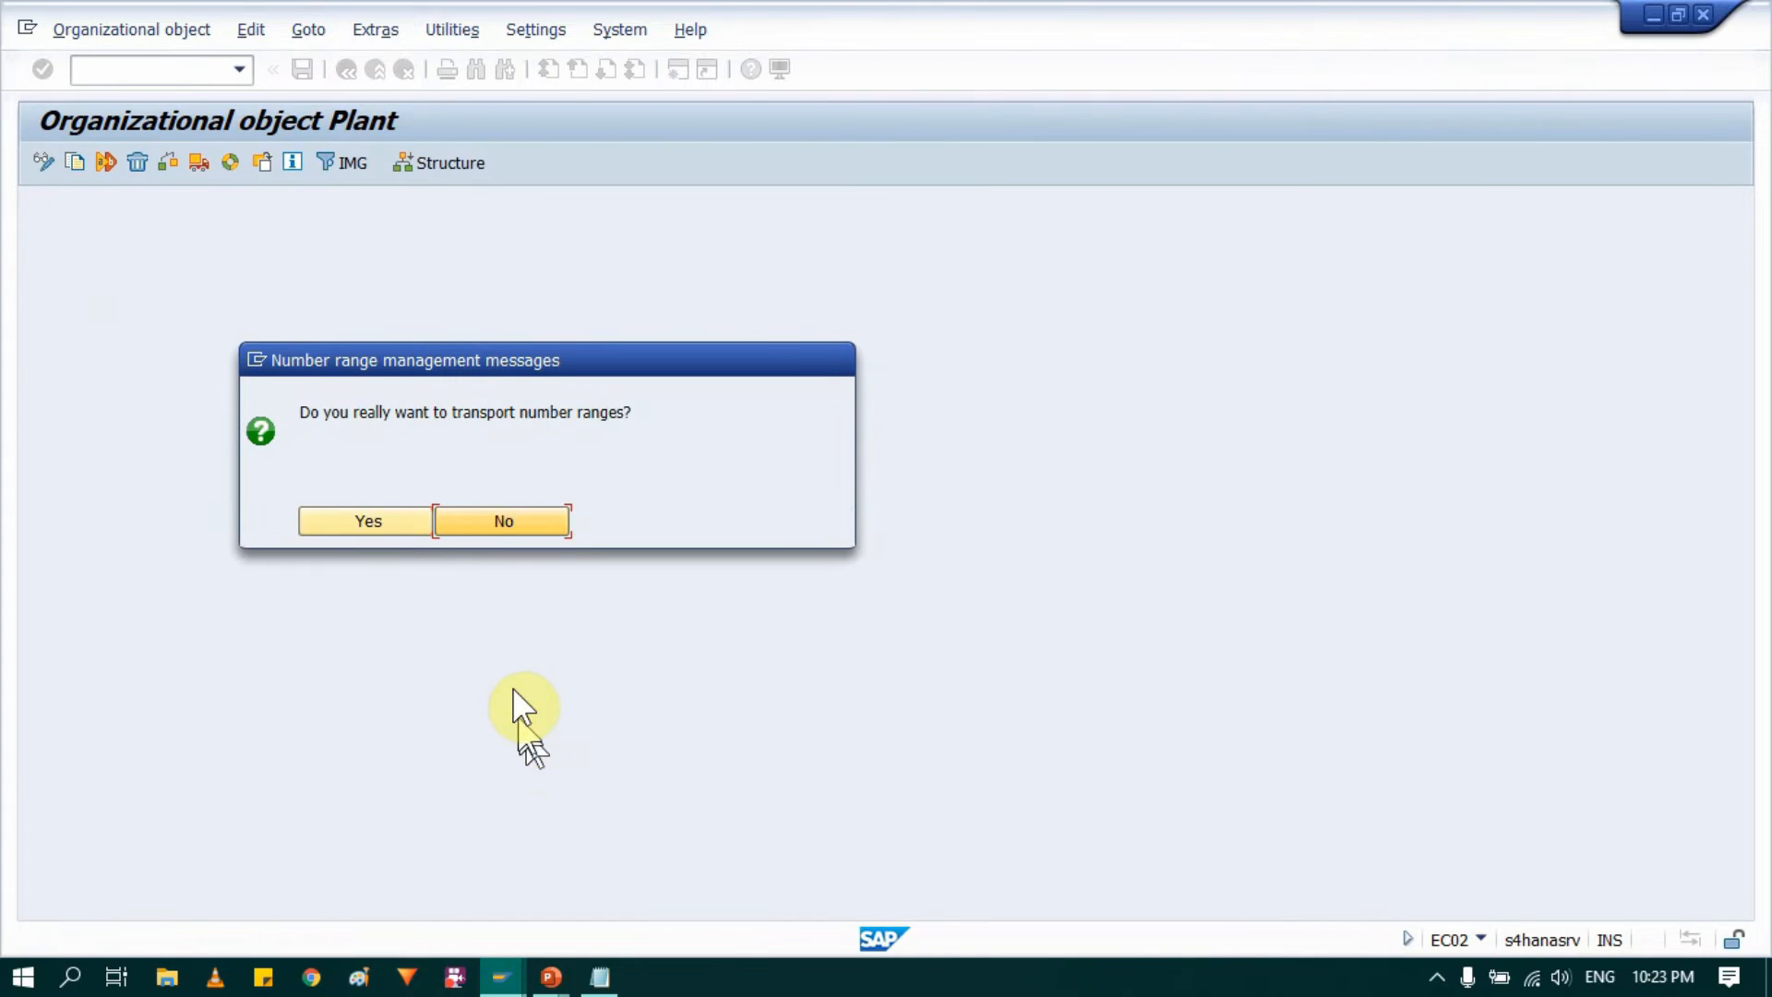
# Step: Agree to transport the number ranges and their intervals for plant AM20, using the proposed customizing requests
pyautogui.click(338, 521)
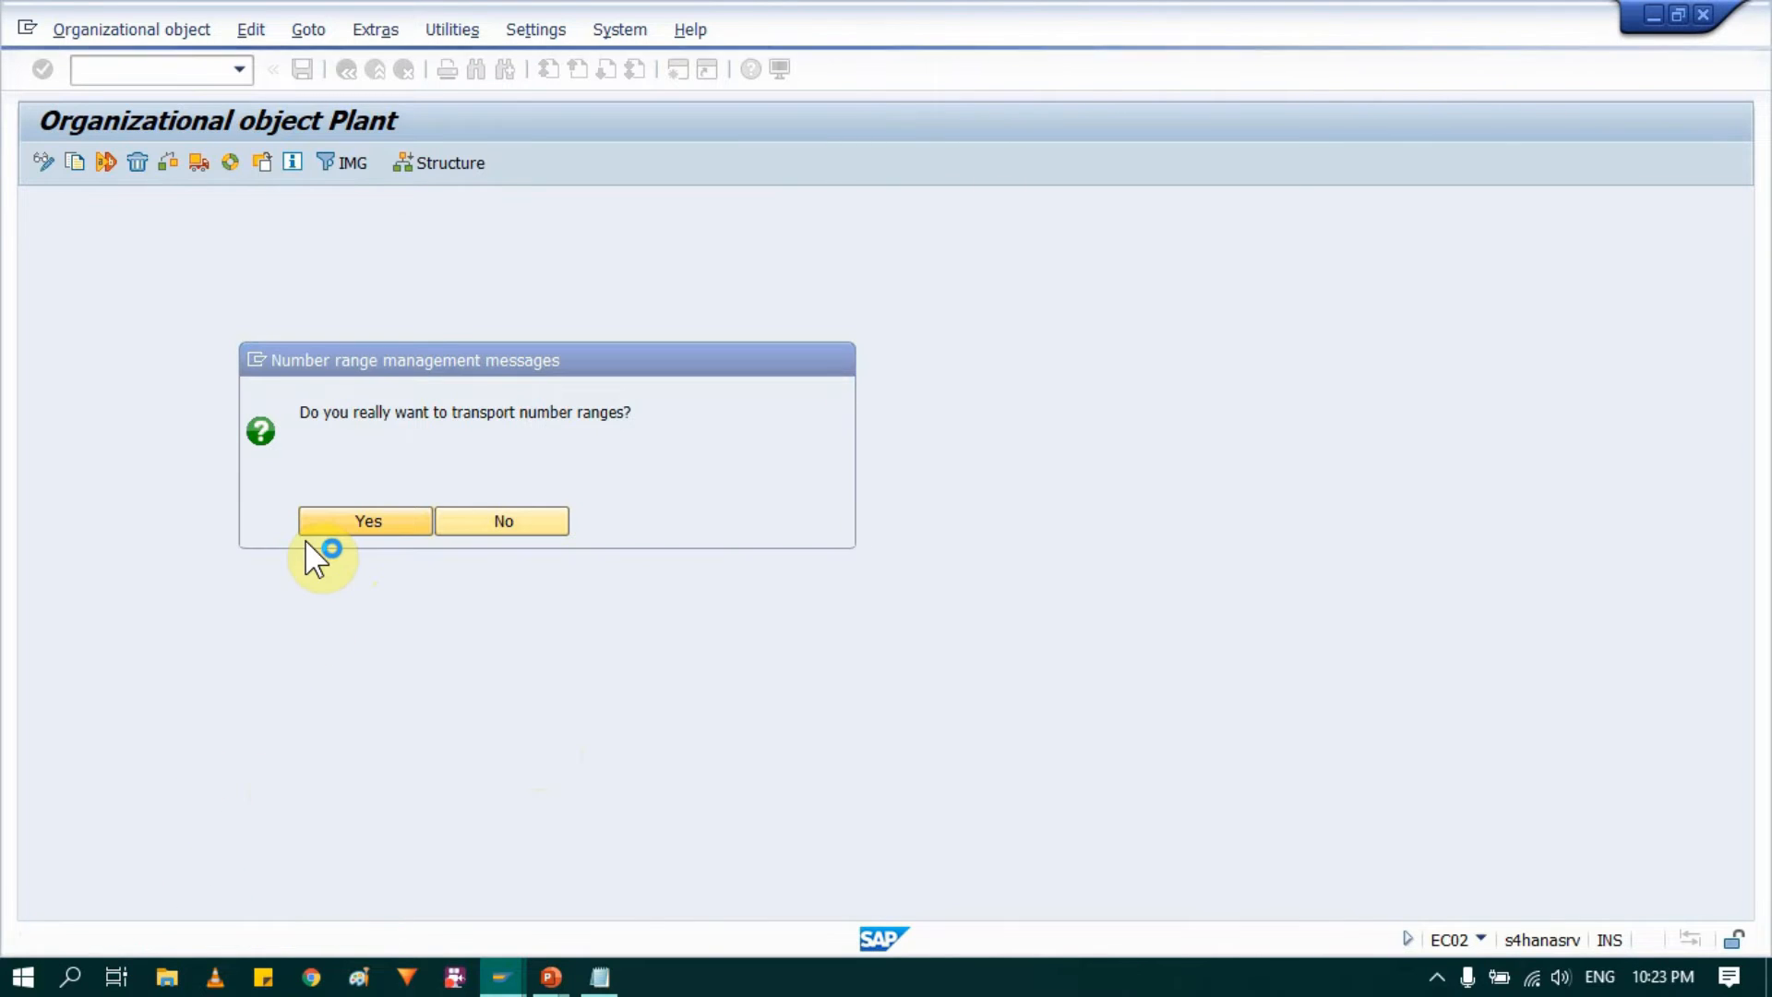
pyautogui.click(382, 420)
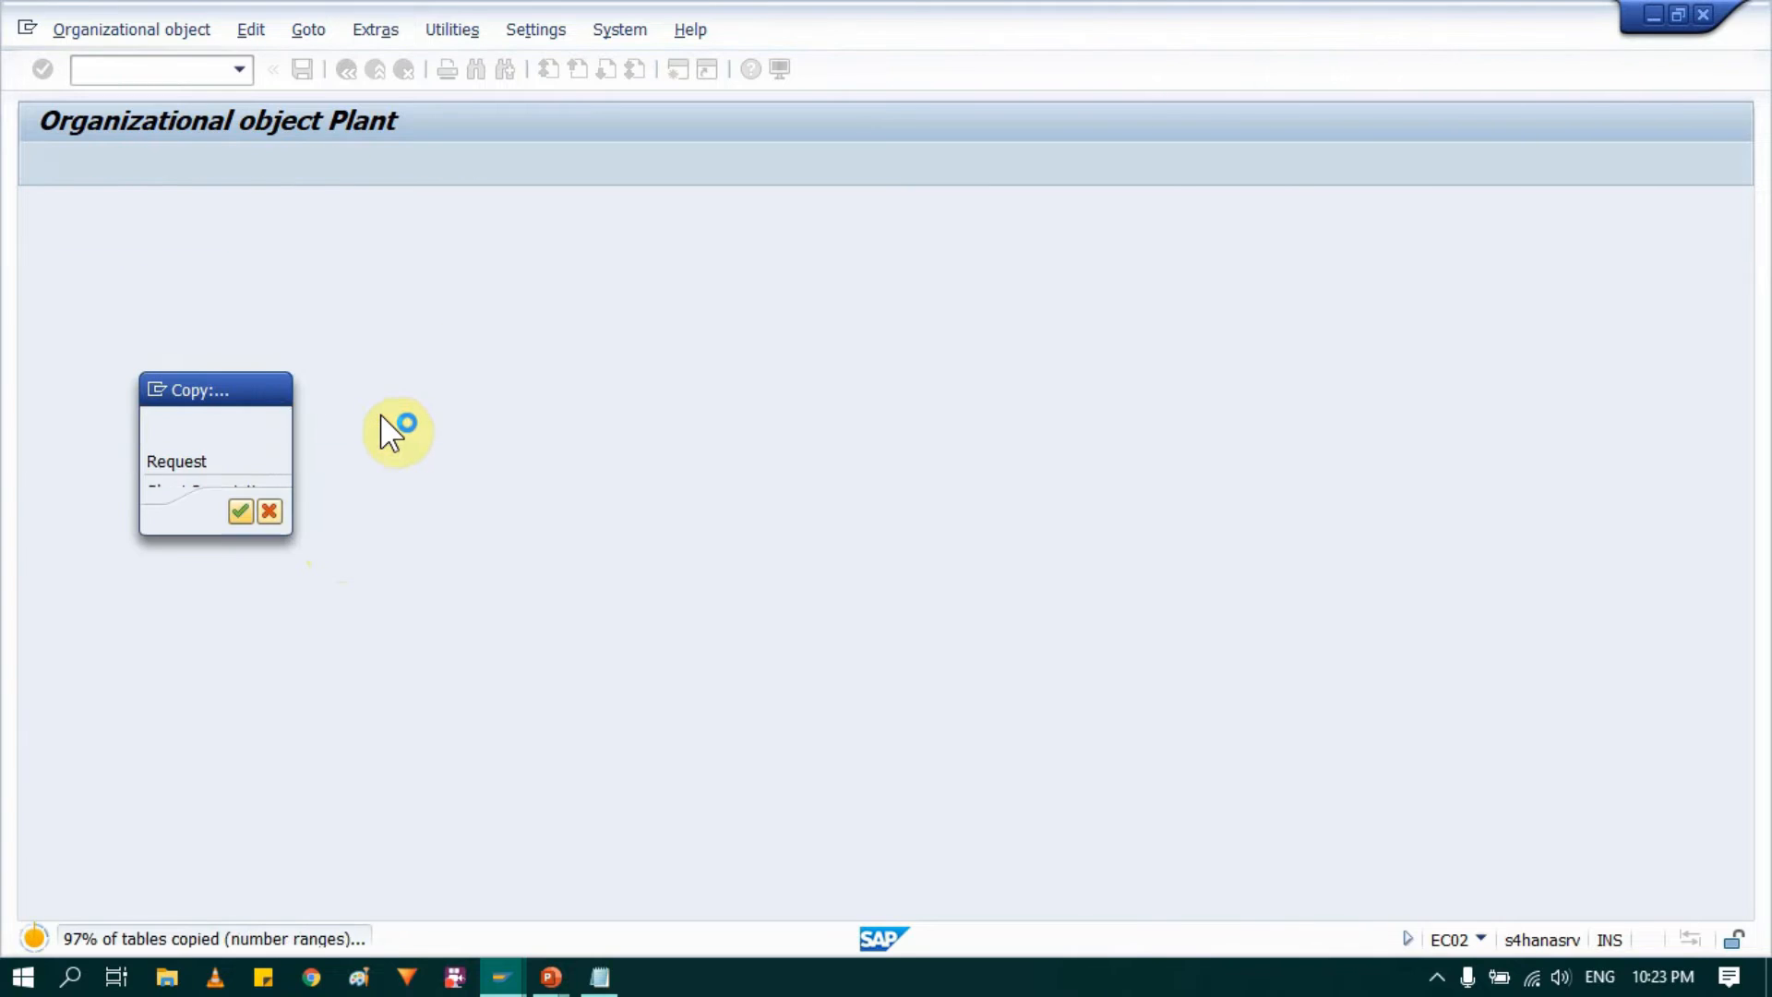
pyautogui.click(241, 513)
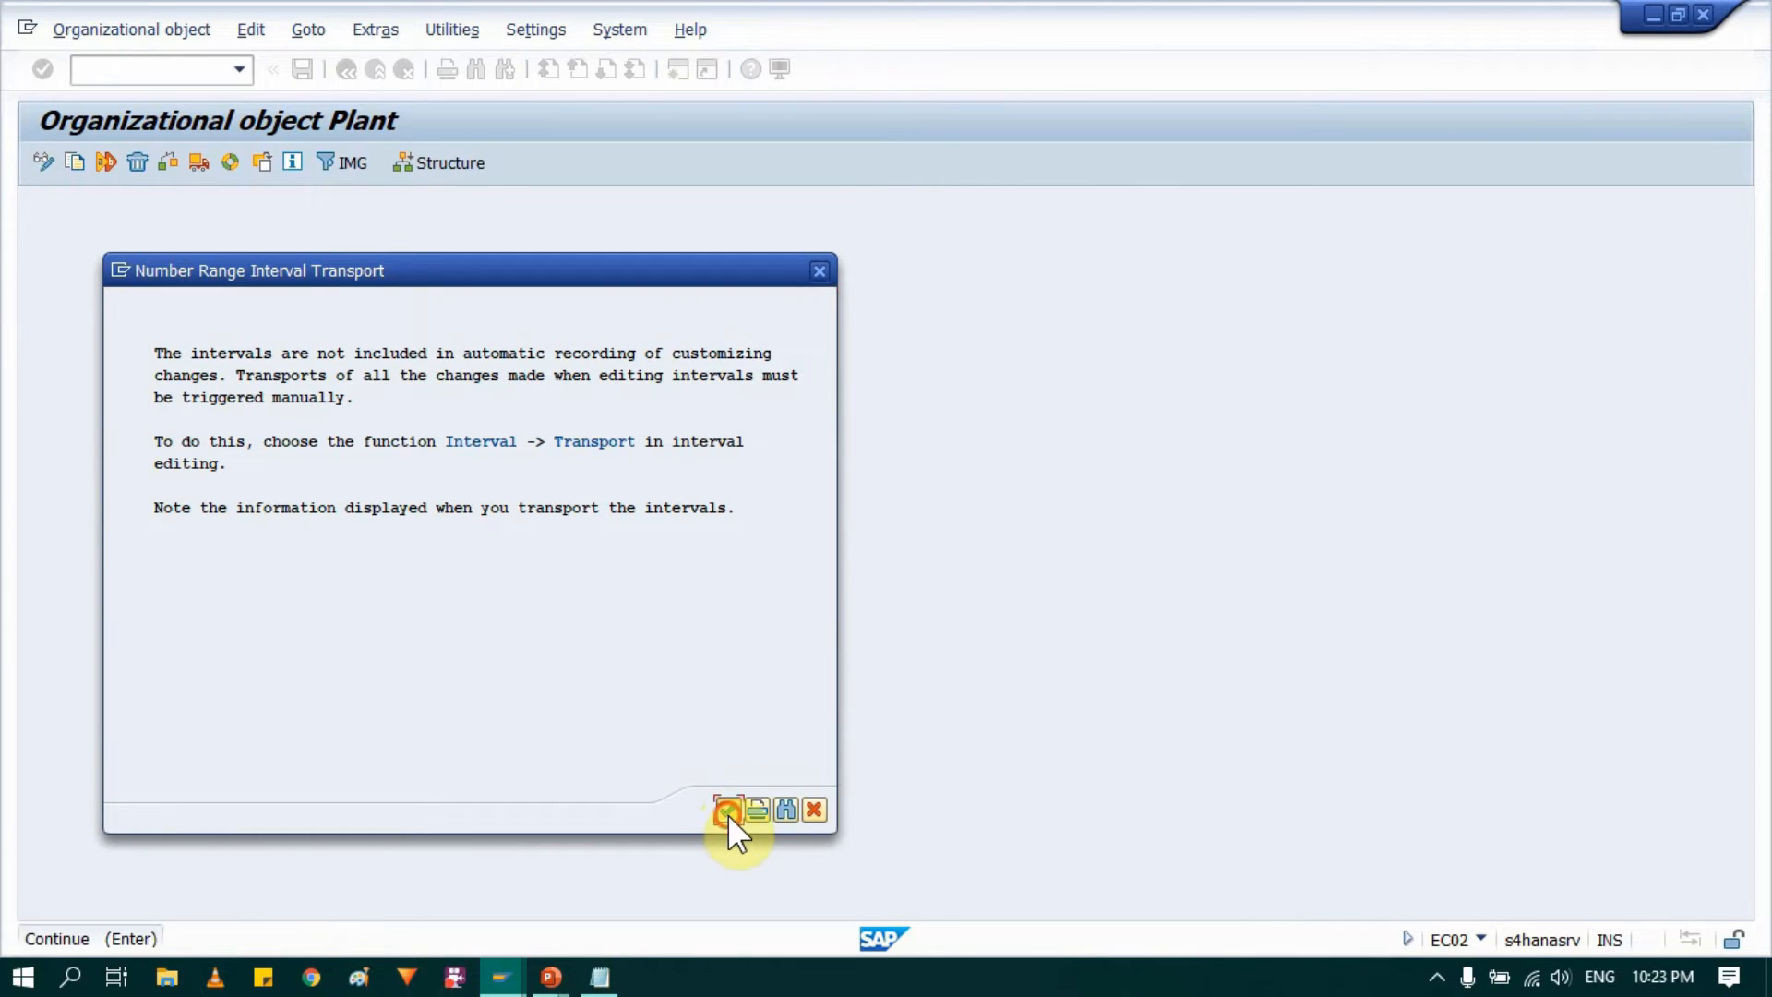
pyautogui.click(727, 810)
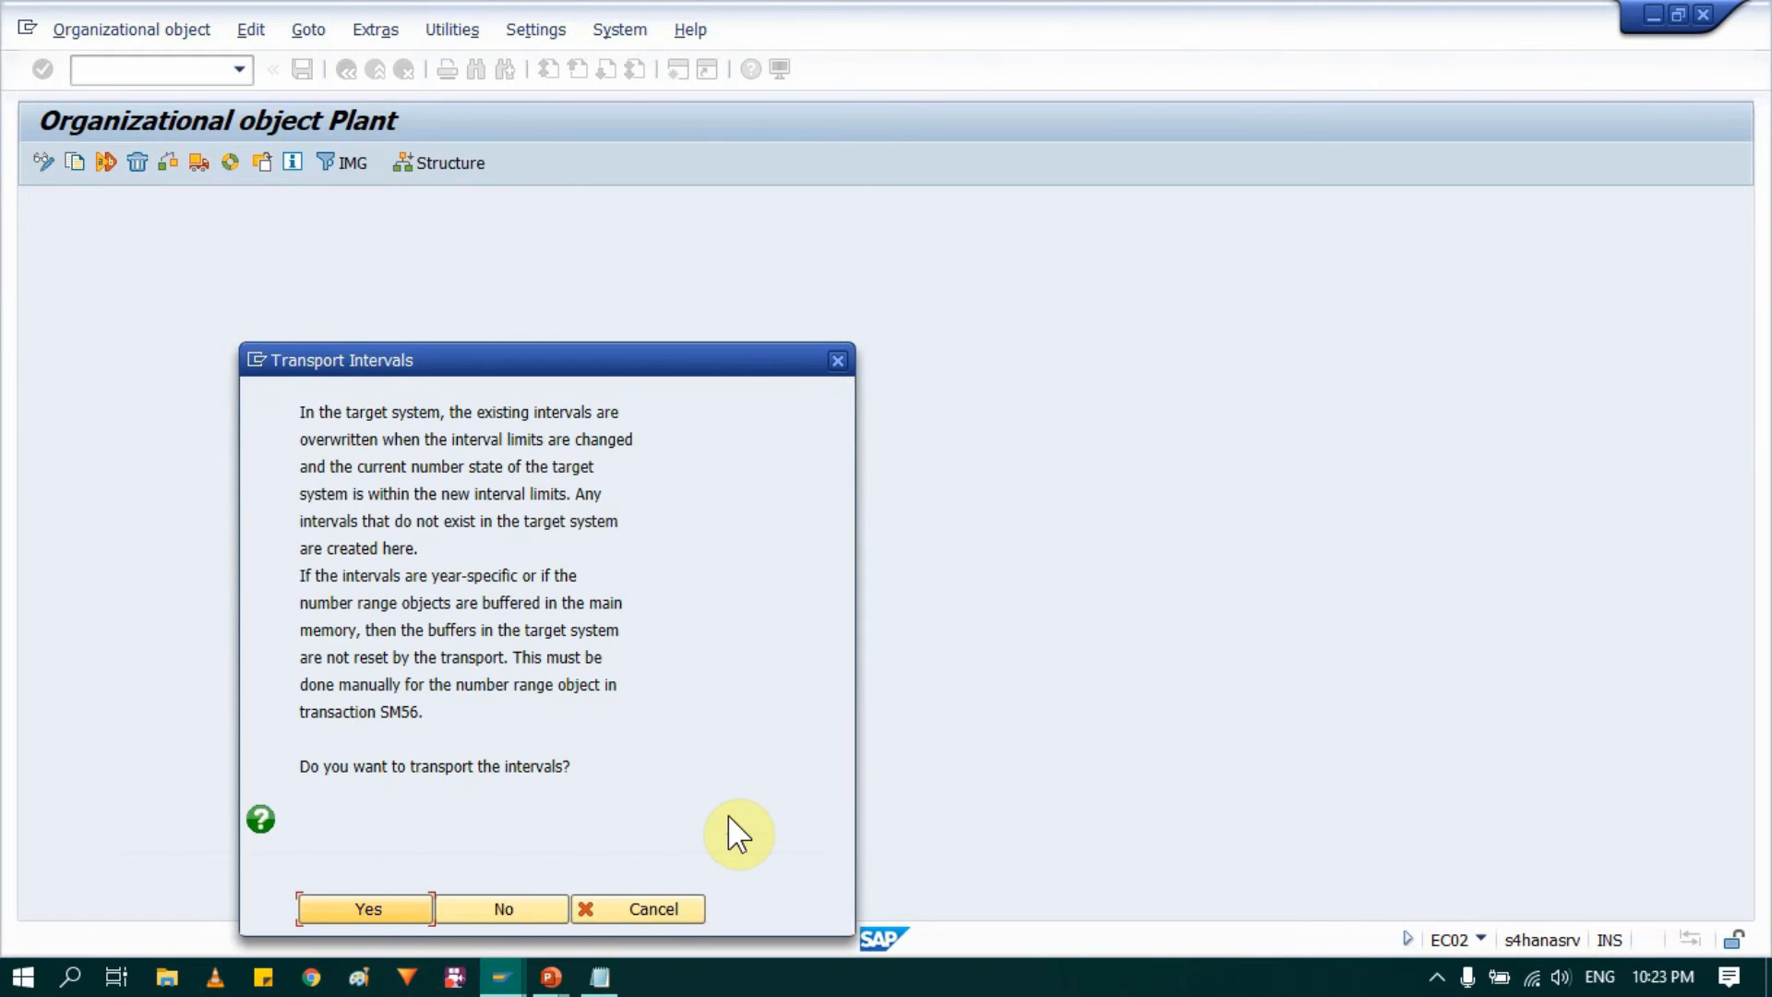
pyautogui.click(399, 907)
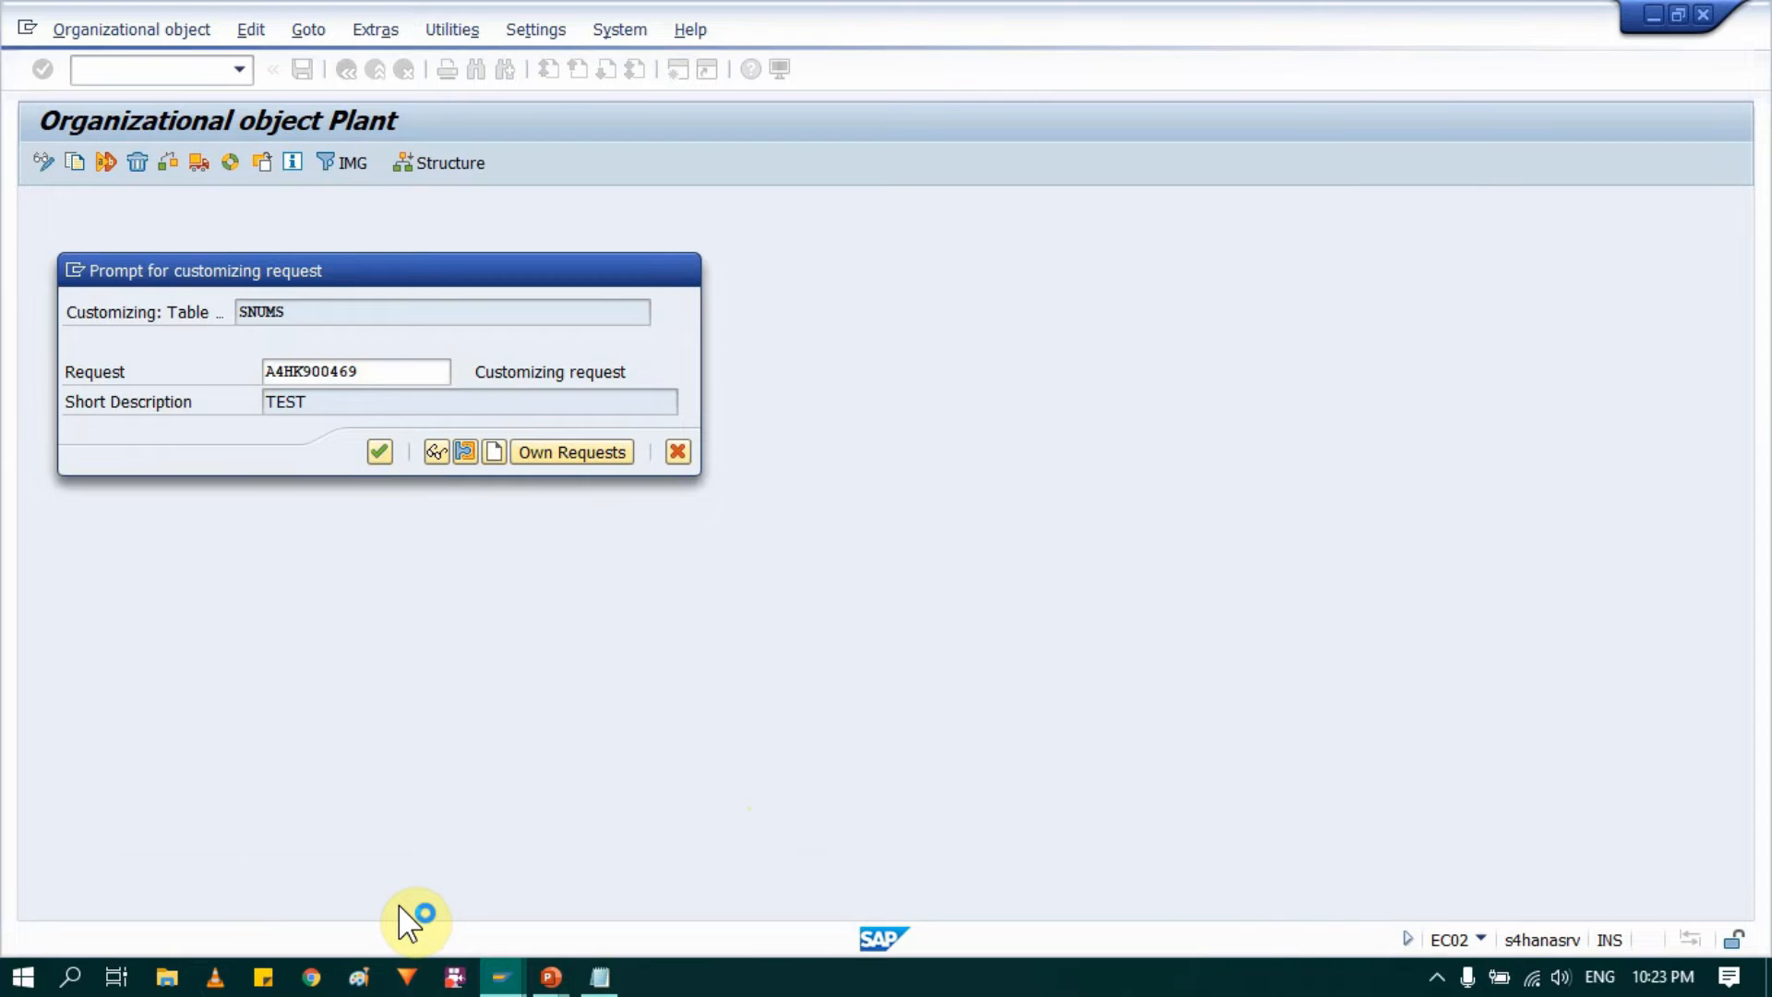
pyautogui.click(399, 907)
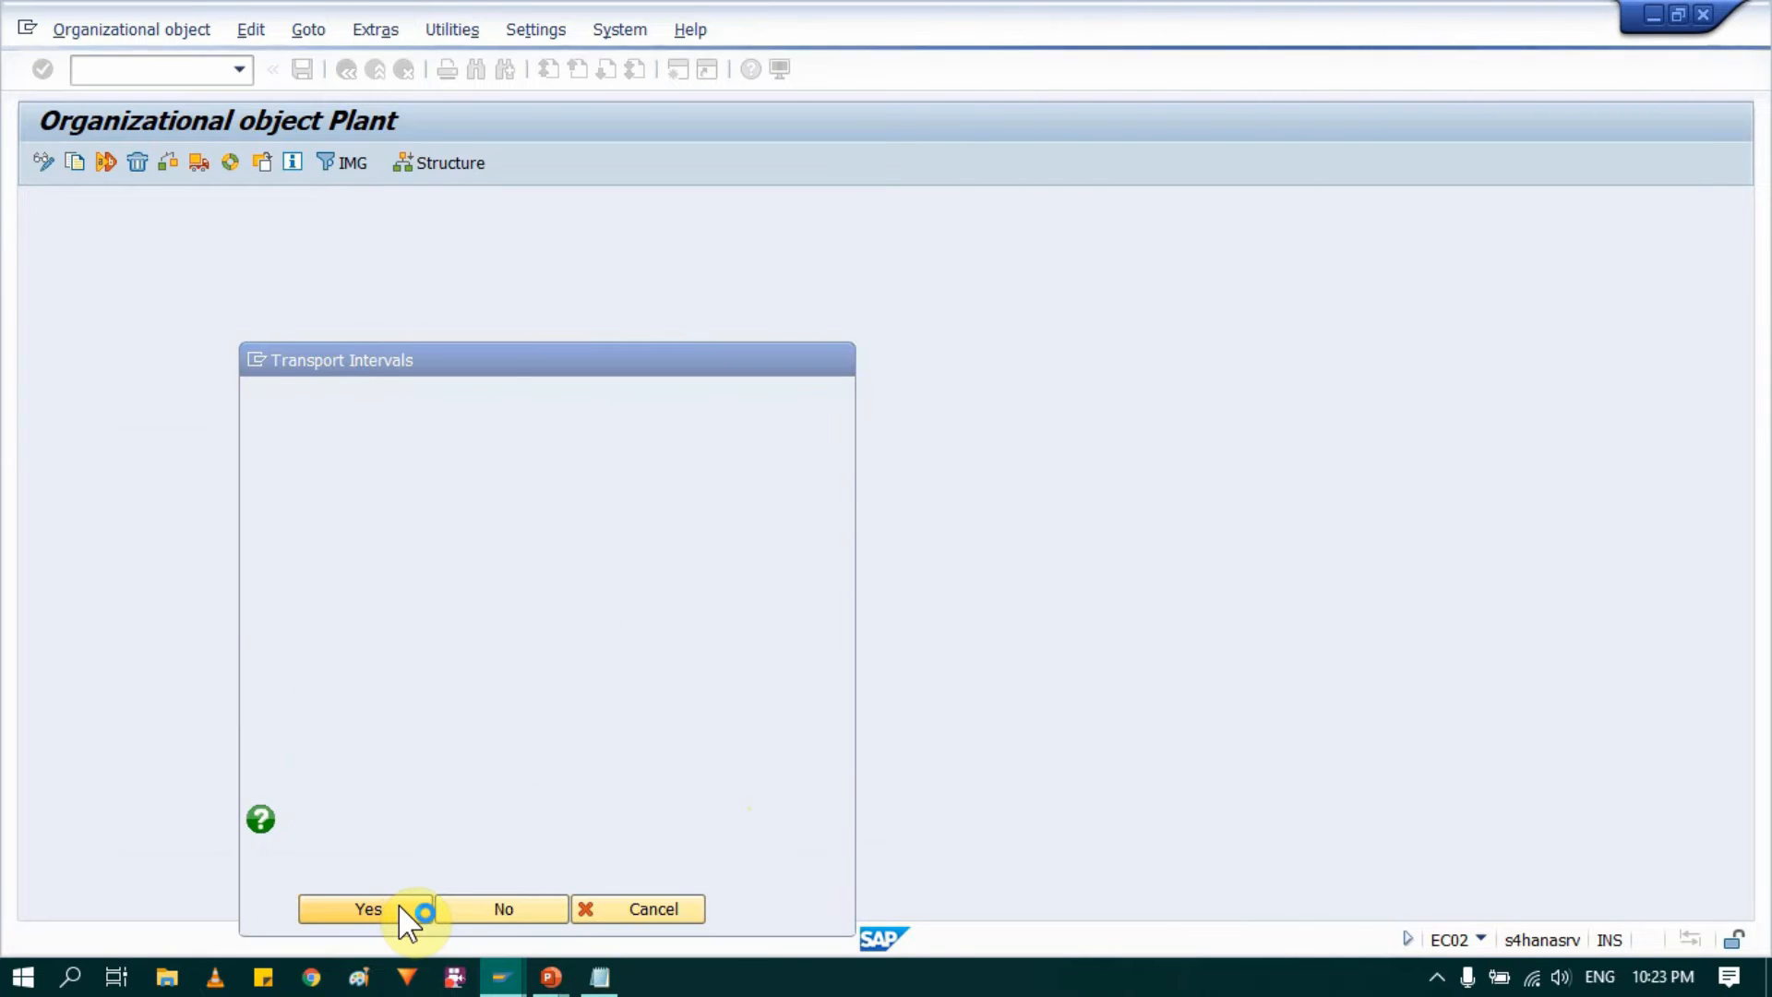
pyautogui.press('Return')
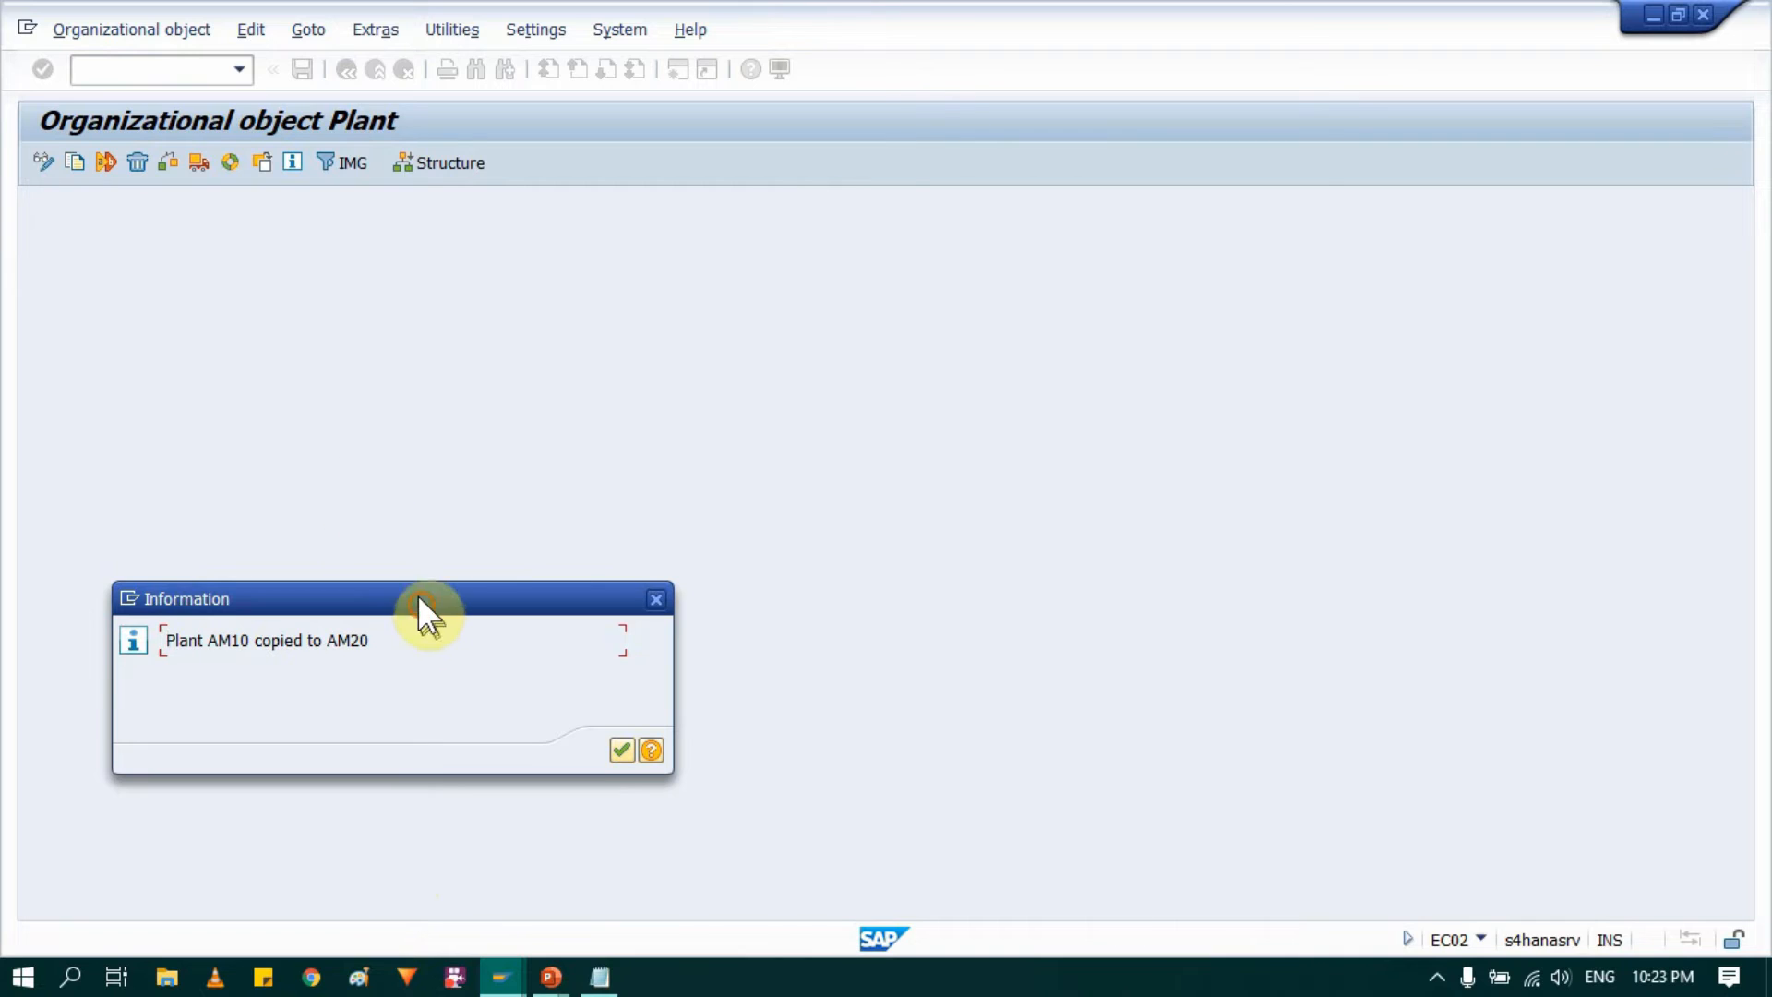
# Step: Acknowledge the plant copy message, leave the copy screen and open the Define Plant activity
pyautogui.moveTo(419, 596); pyautogui.dragTo(353, 341)
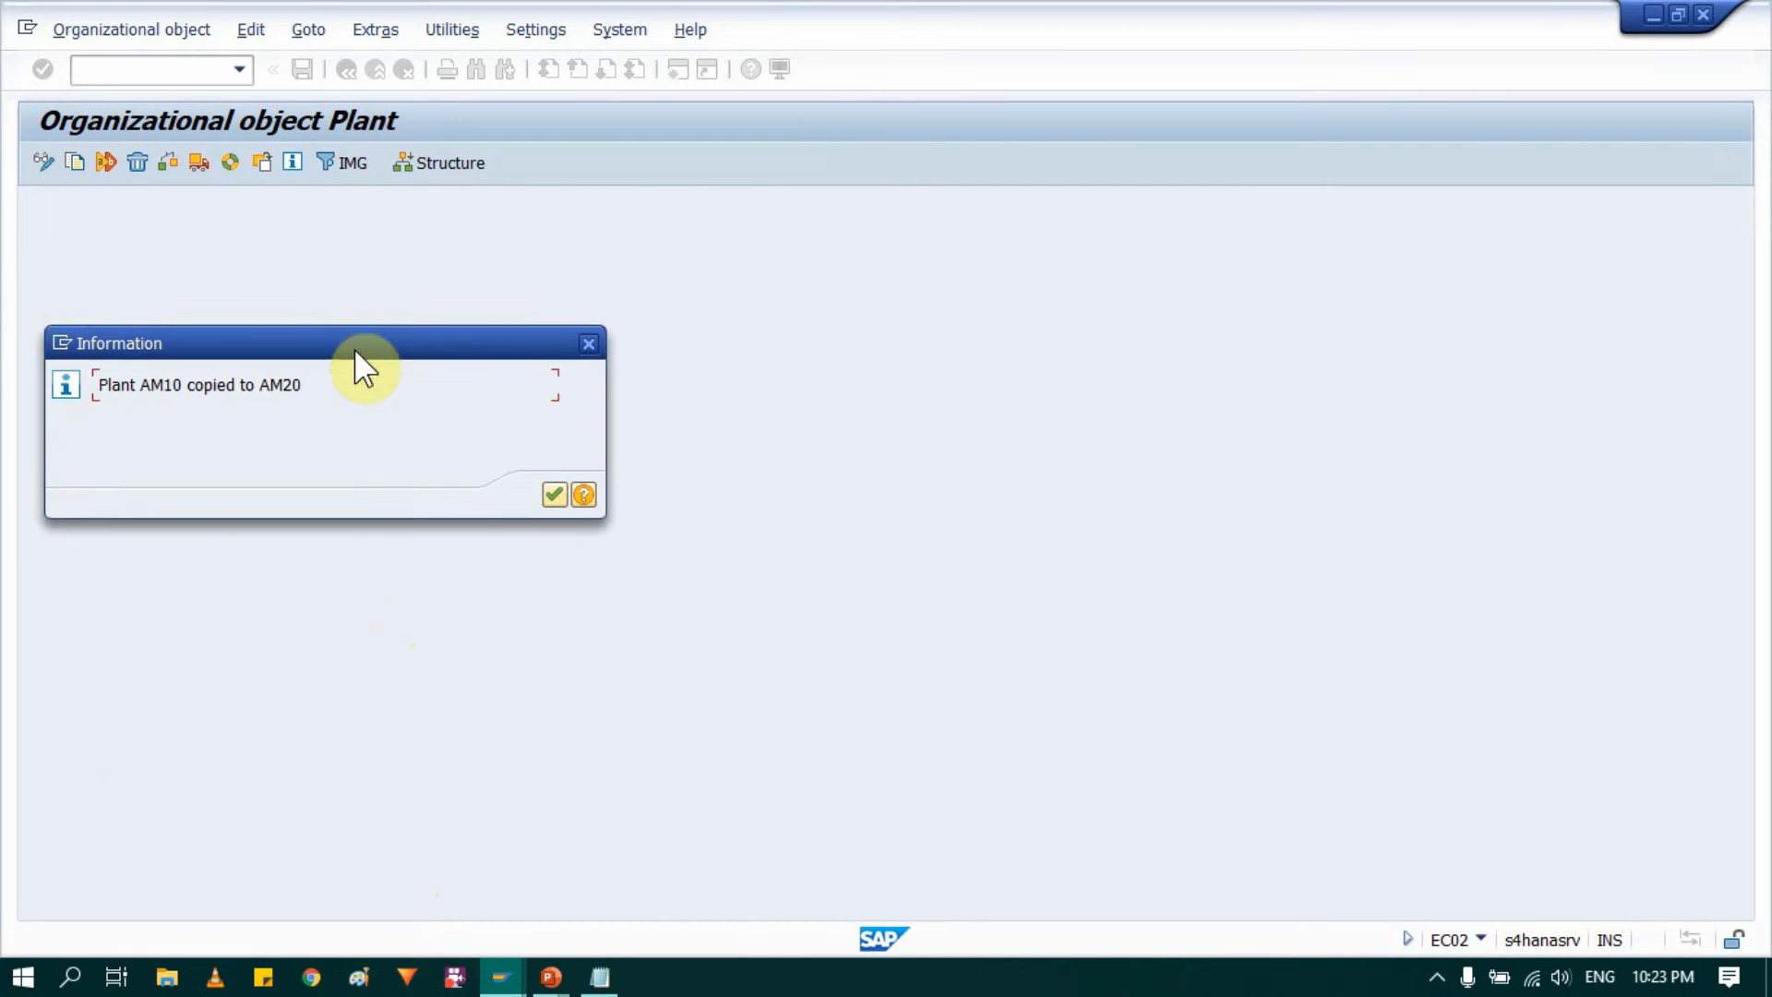
pyautogui.click(556, 497)
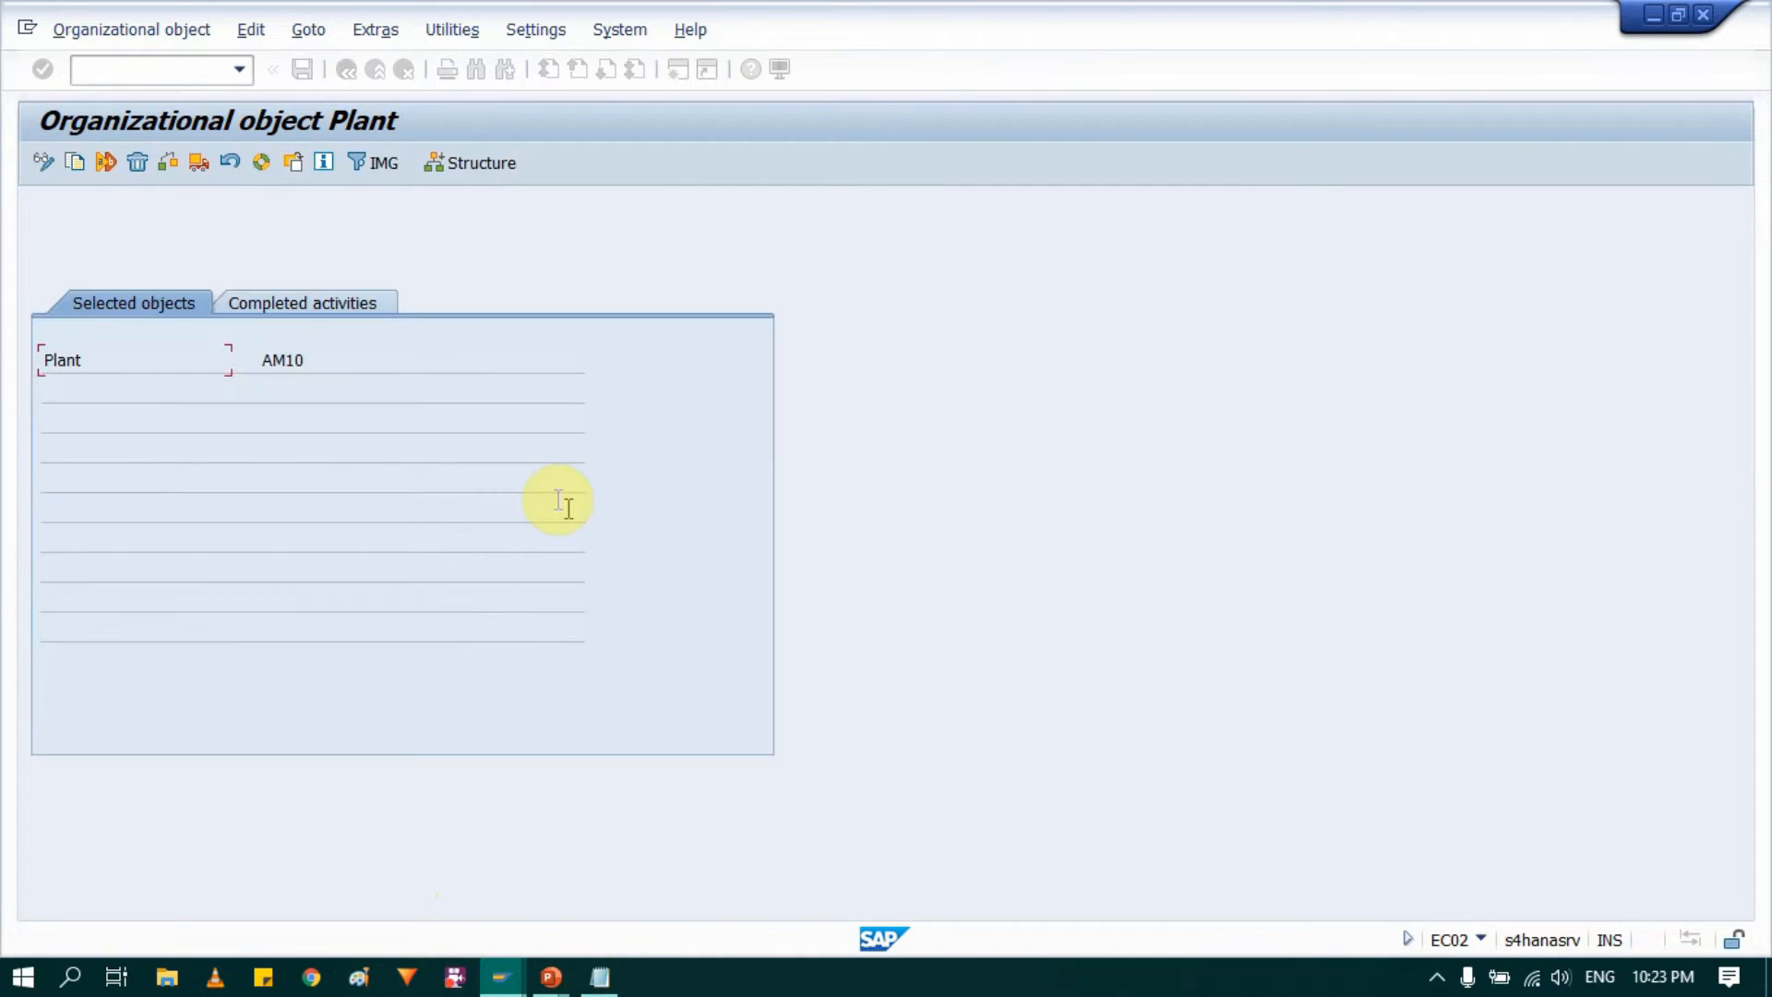
pyautogui.click(318, 302)
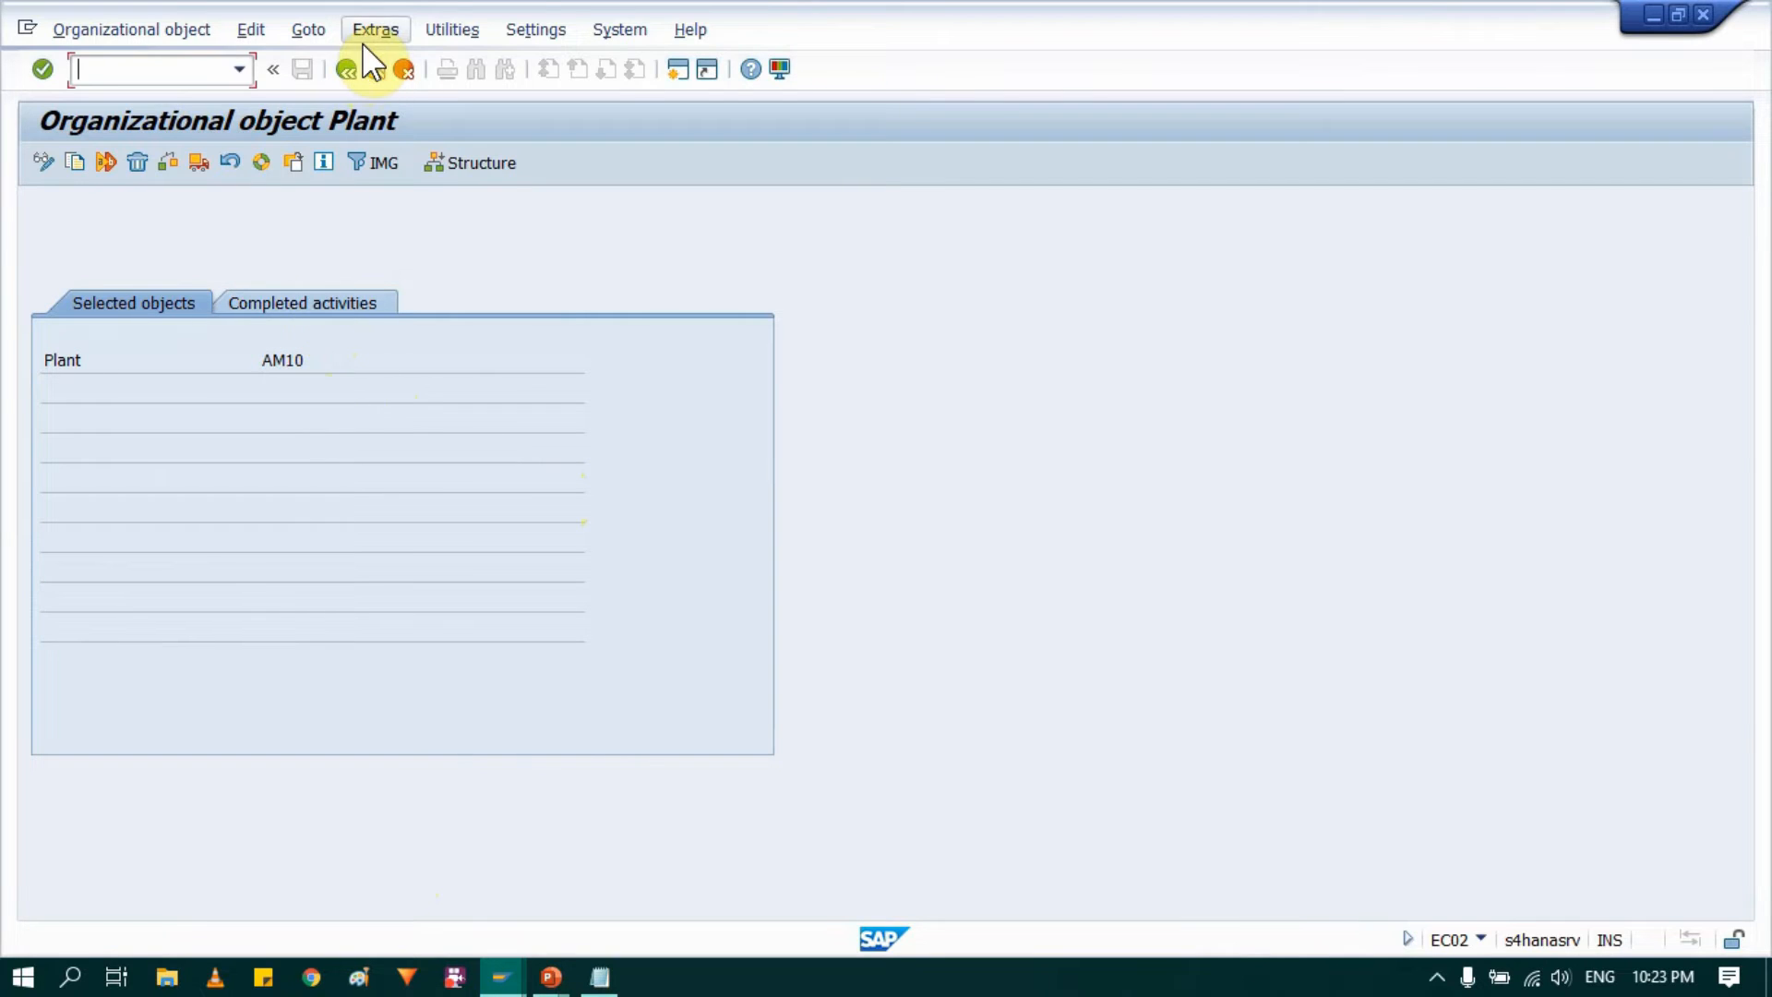
pyautogui.click(347, 69)
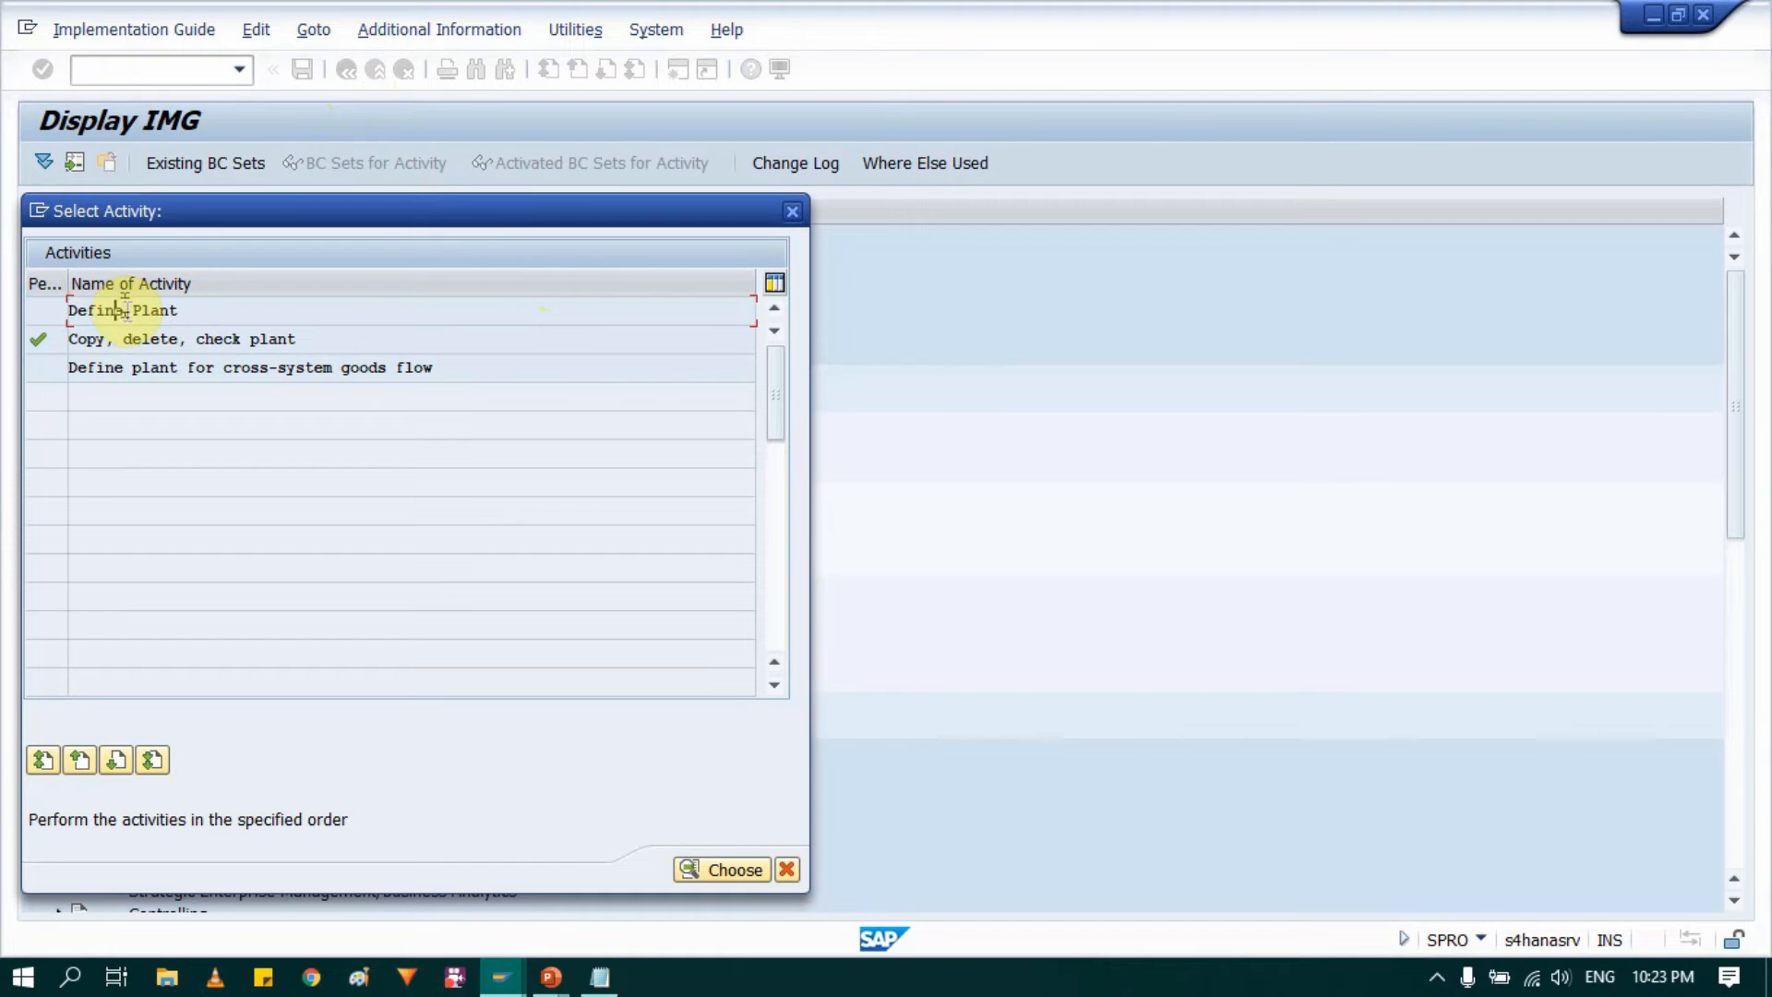
pyautogui.press('Return')
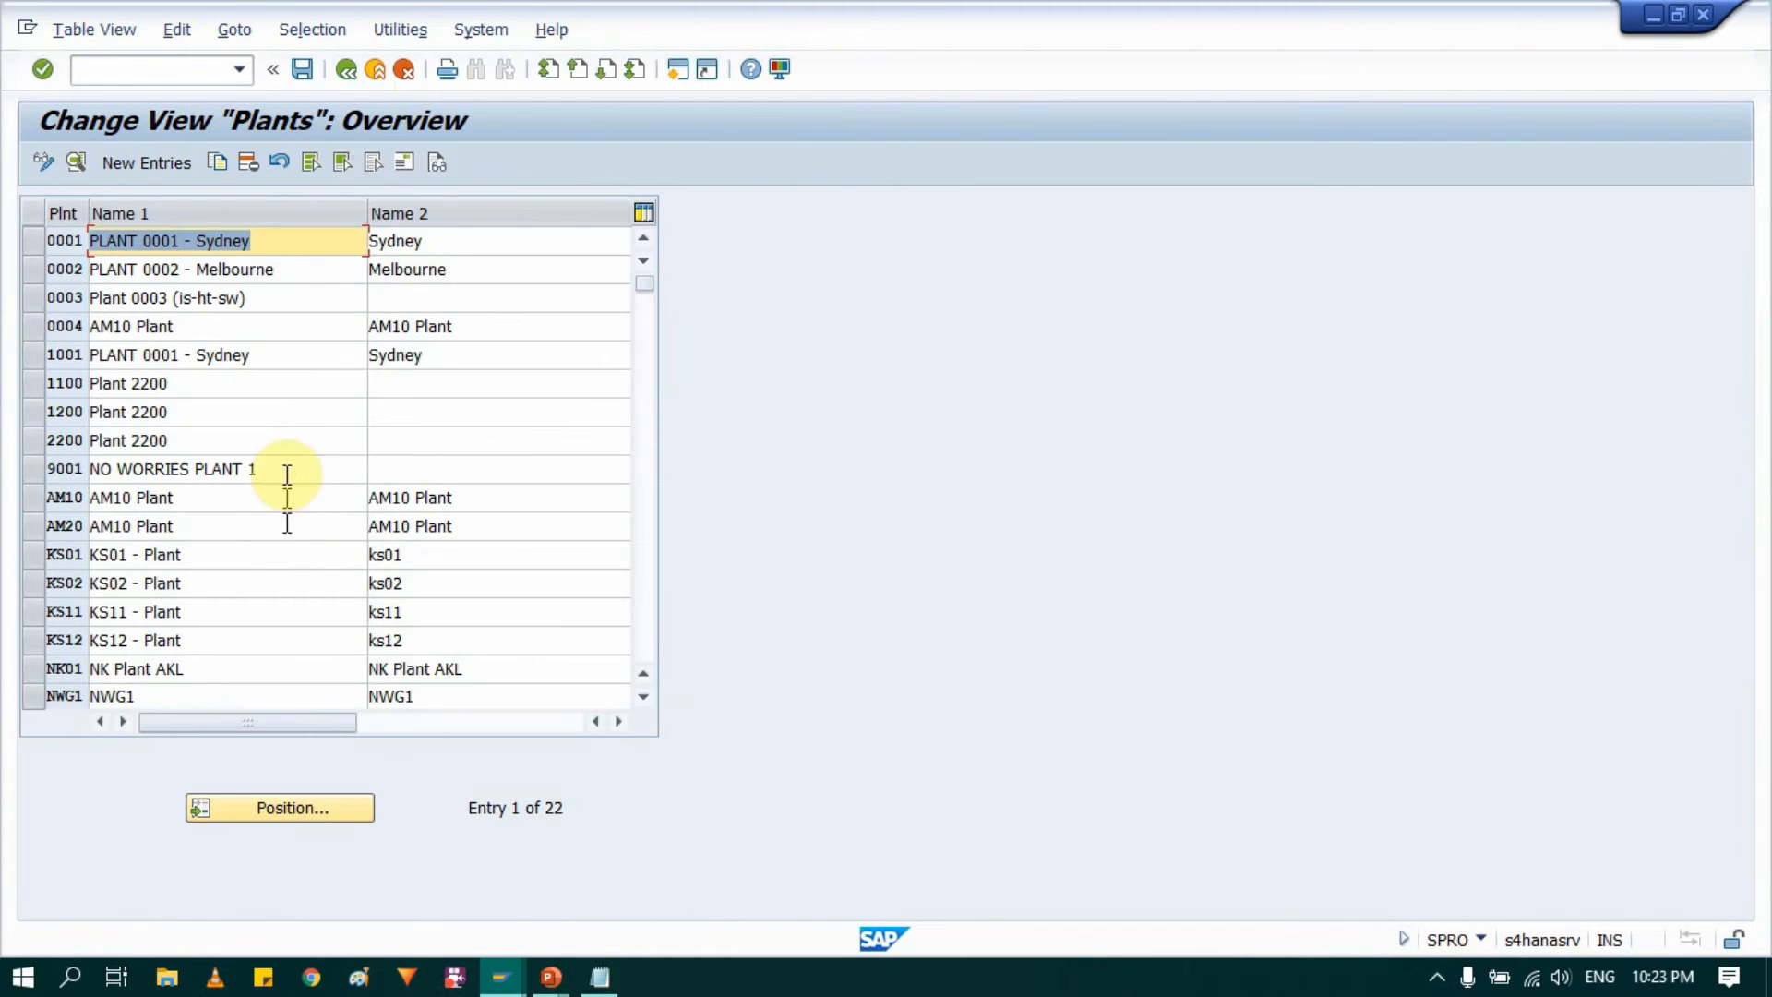
# Step: Select plant AM20 in the plants overview and change its Name 1 to "Plant Am20"
pyautogui.click(33, 528)
pyautogui.click(230, 526)
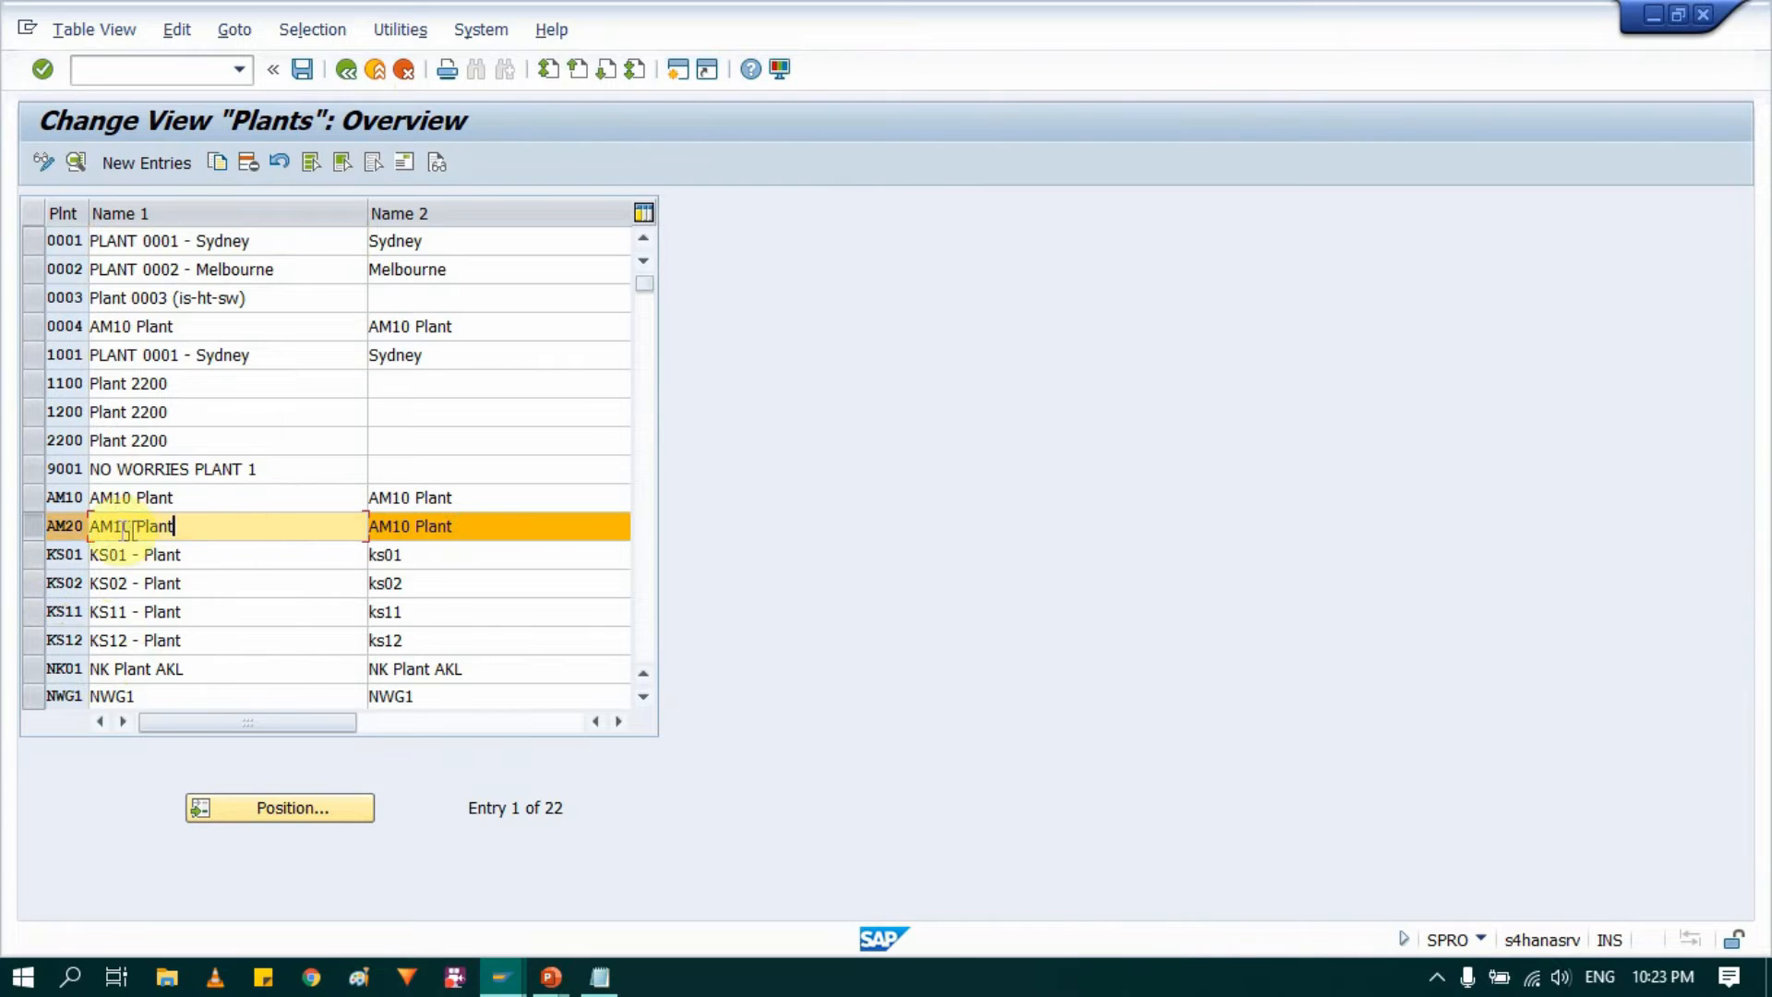
pyautogui.hotkey('ctrl', 'a')
pyautogui.press('BackSpace')
pyautogui.write('Plant ')
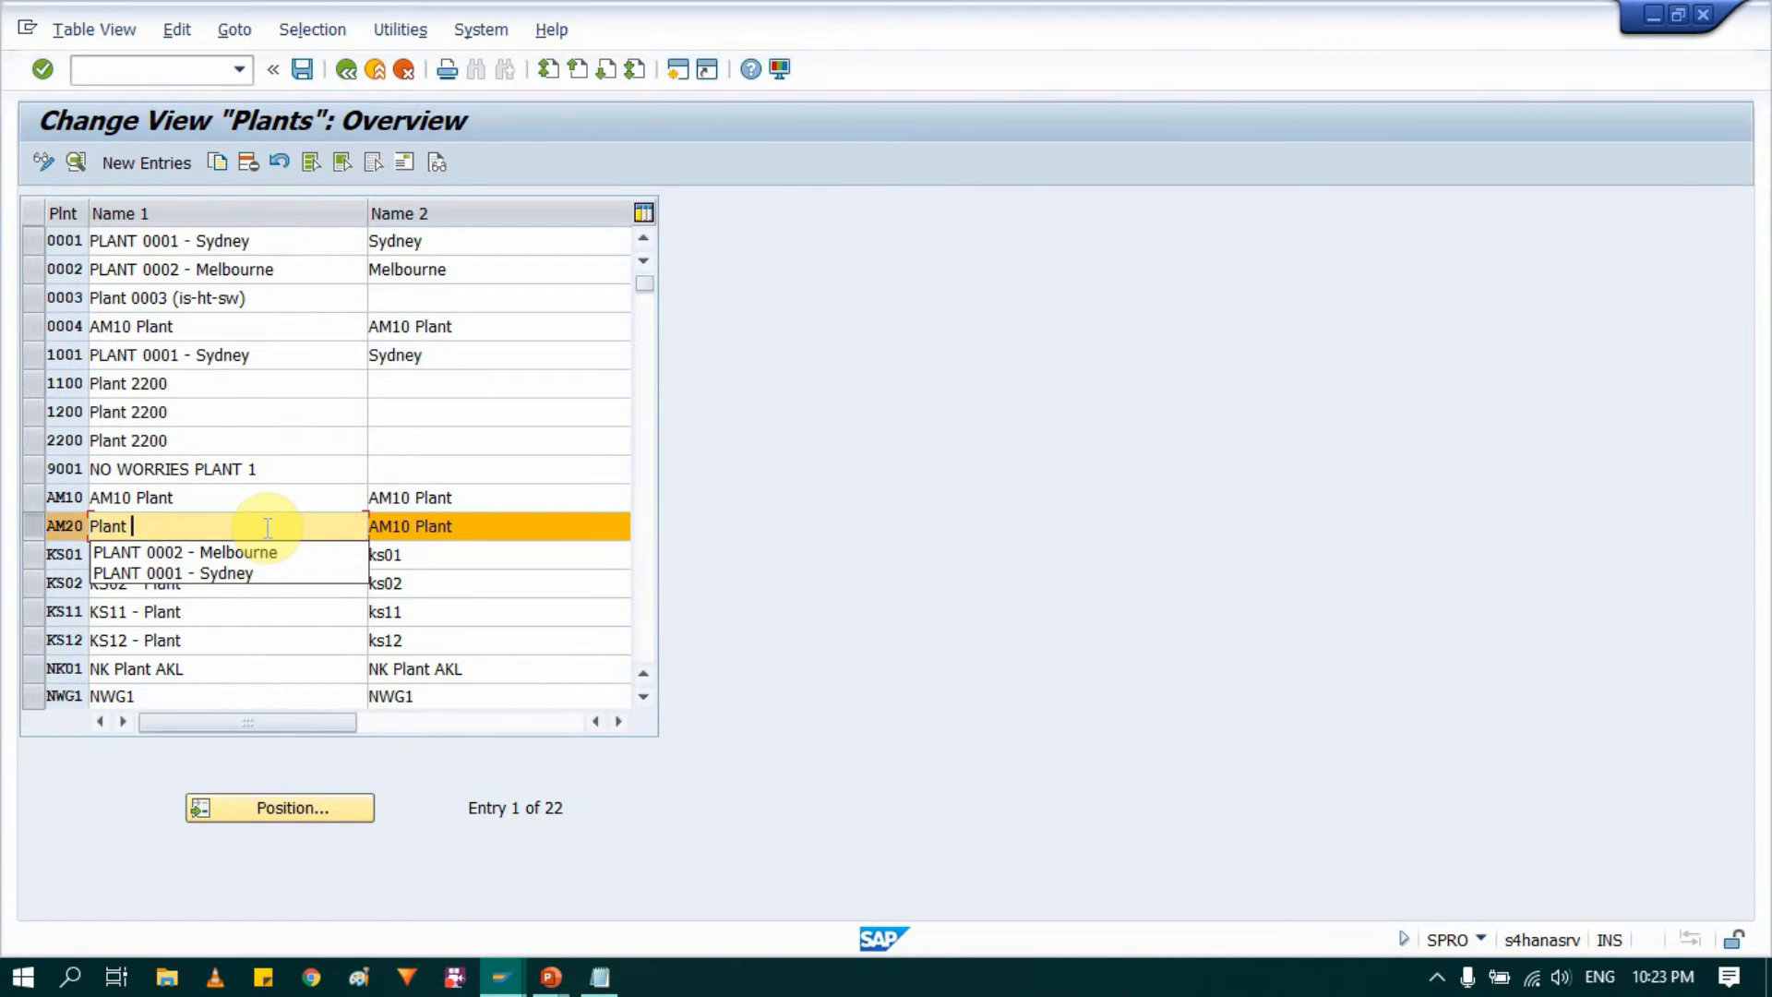
pyautogui.write('Am20')
pyautogui.press('Tab')
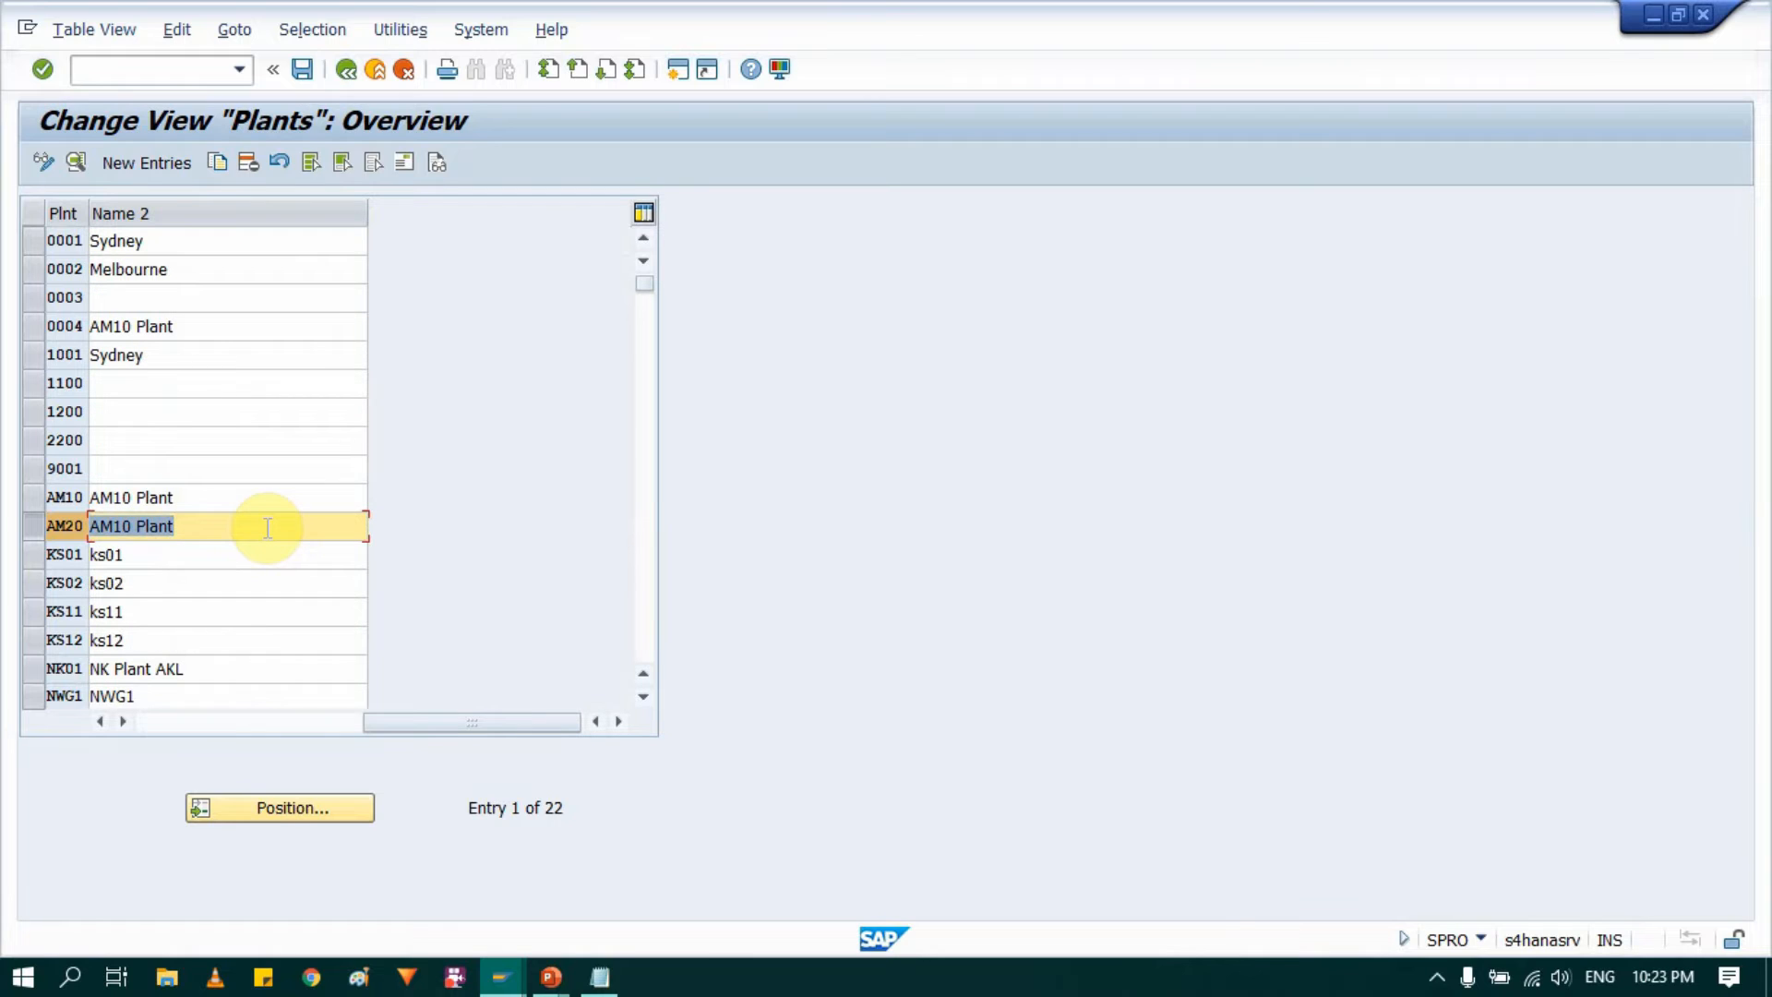
# Step: Change Name 2 of plant AM20 to "Plant AM20"
pyautogui.write('Pl')
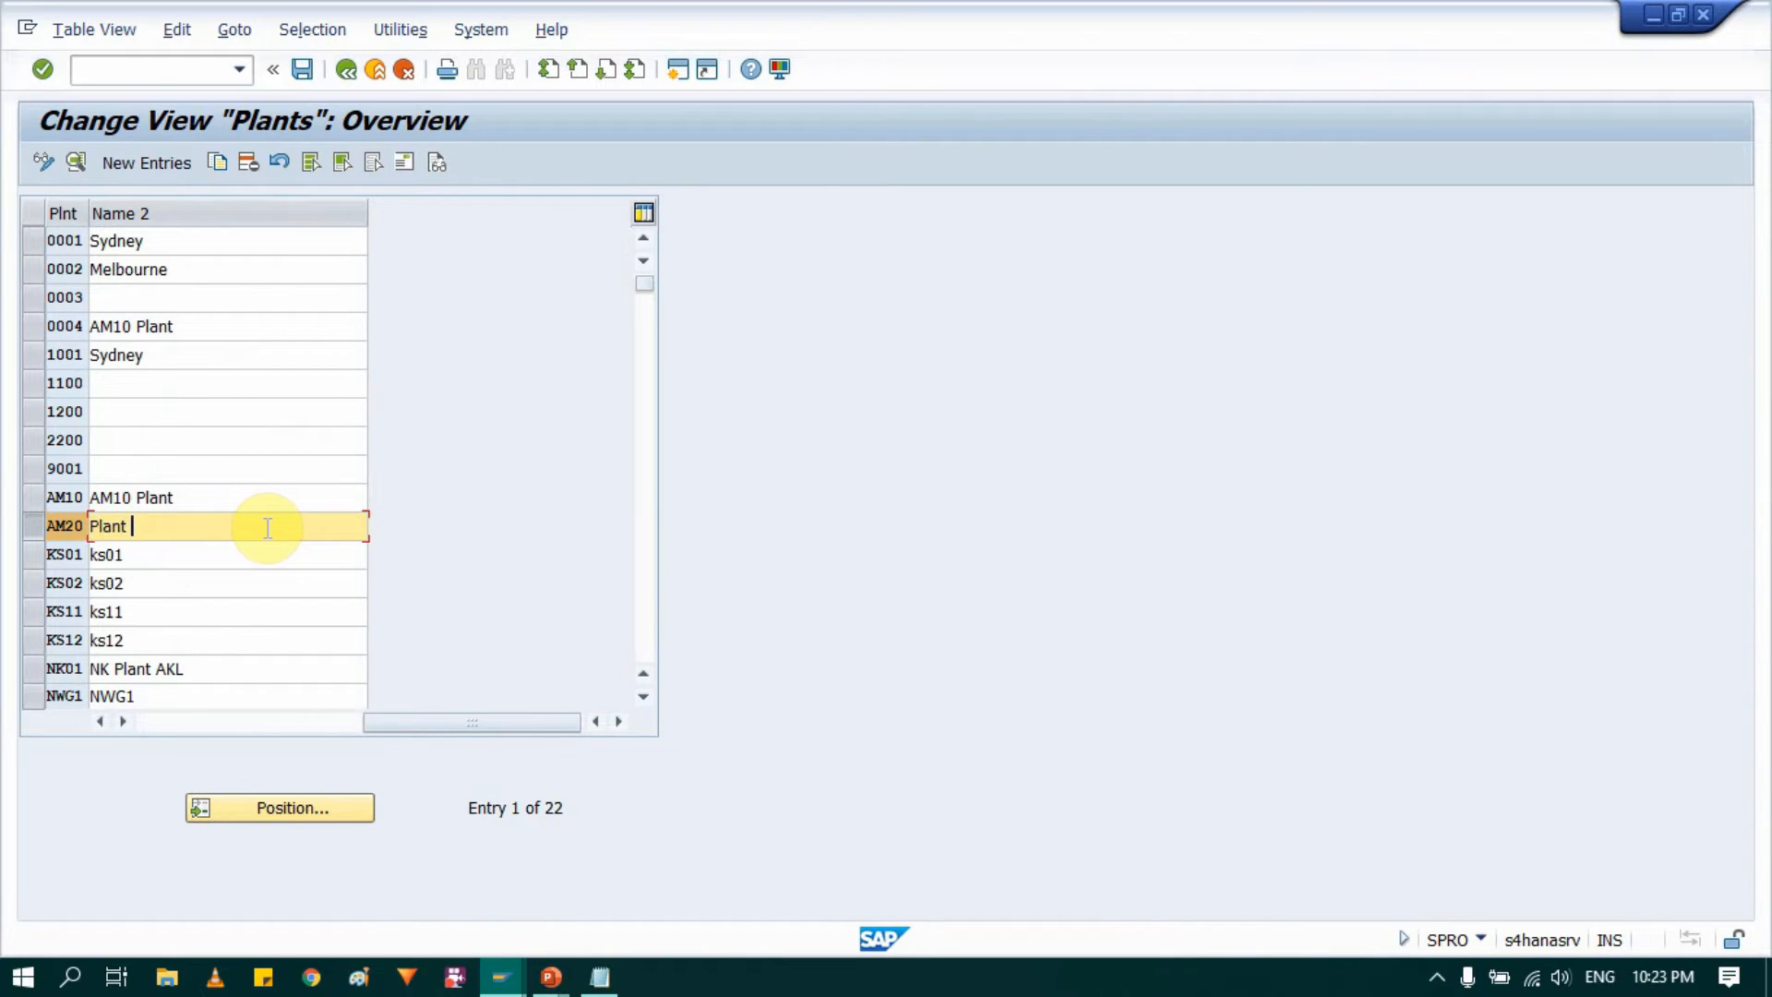
pyautogui.hotkey('ctrl', 'a')
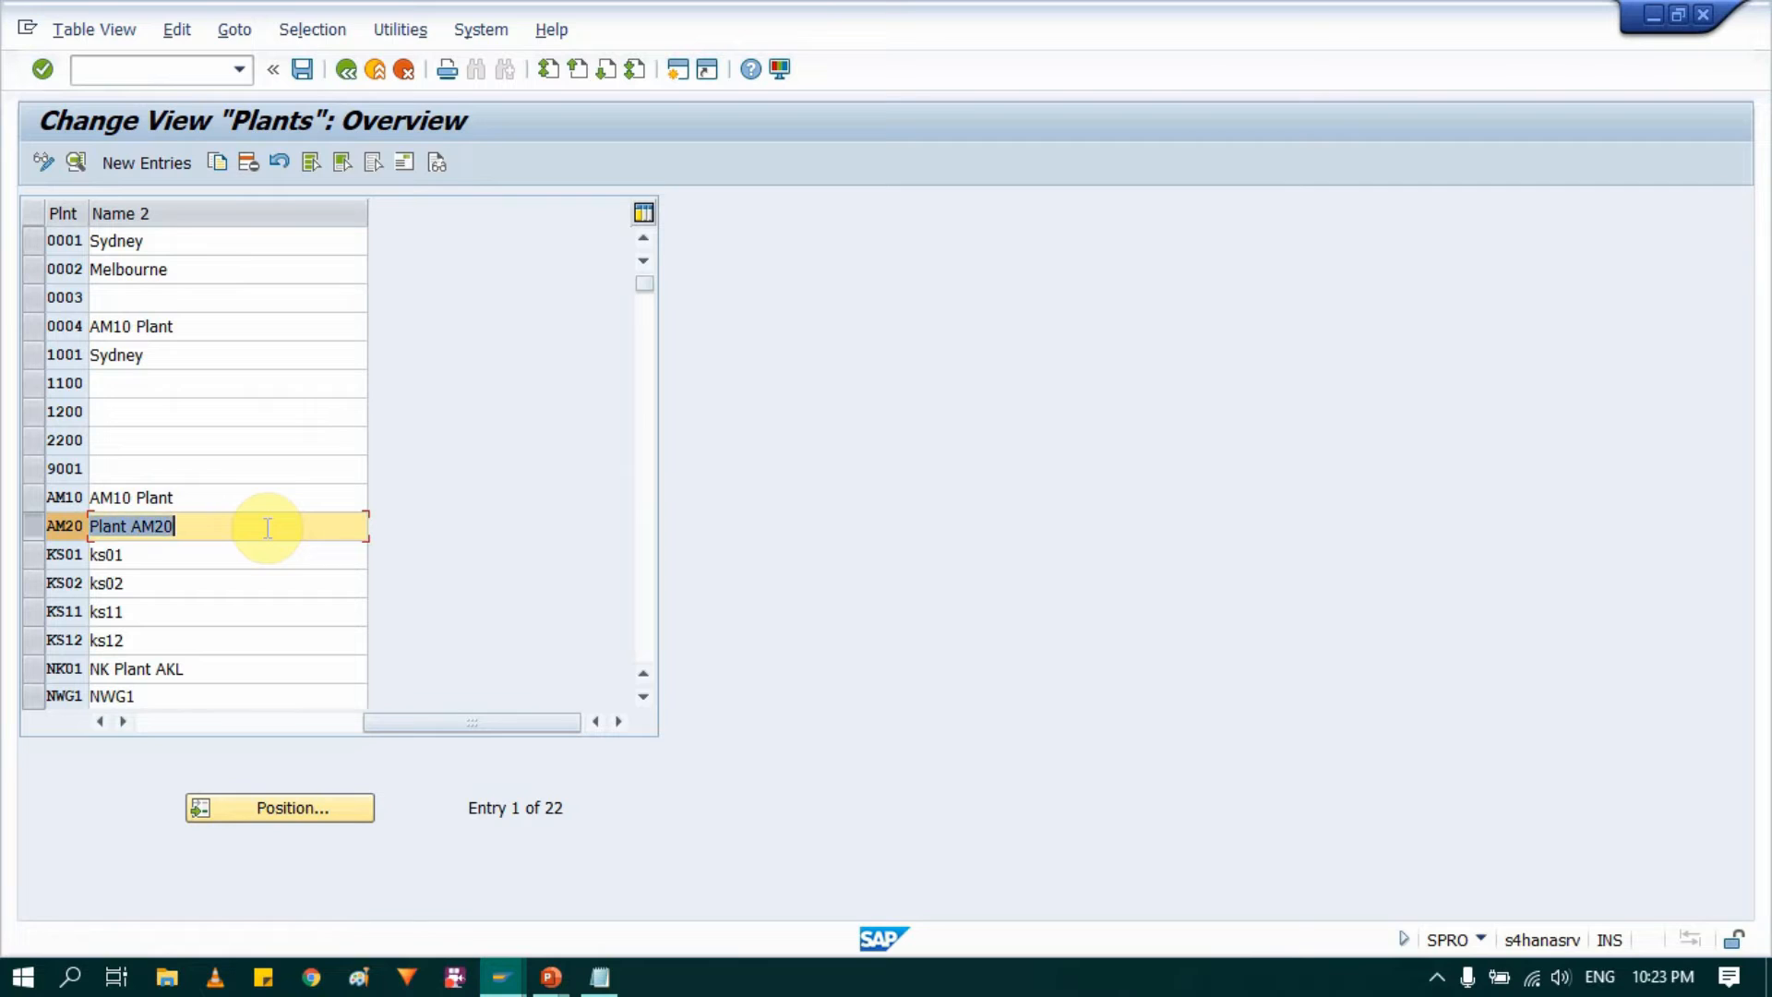
pyautogui.write('c')
pyautogui.press('BackSpace')
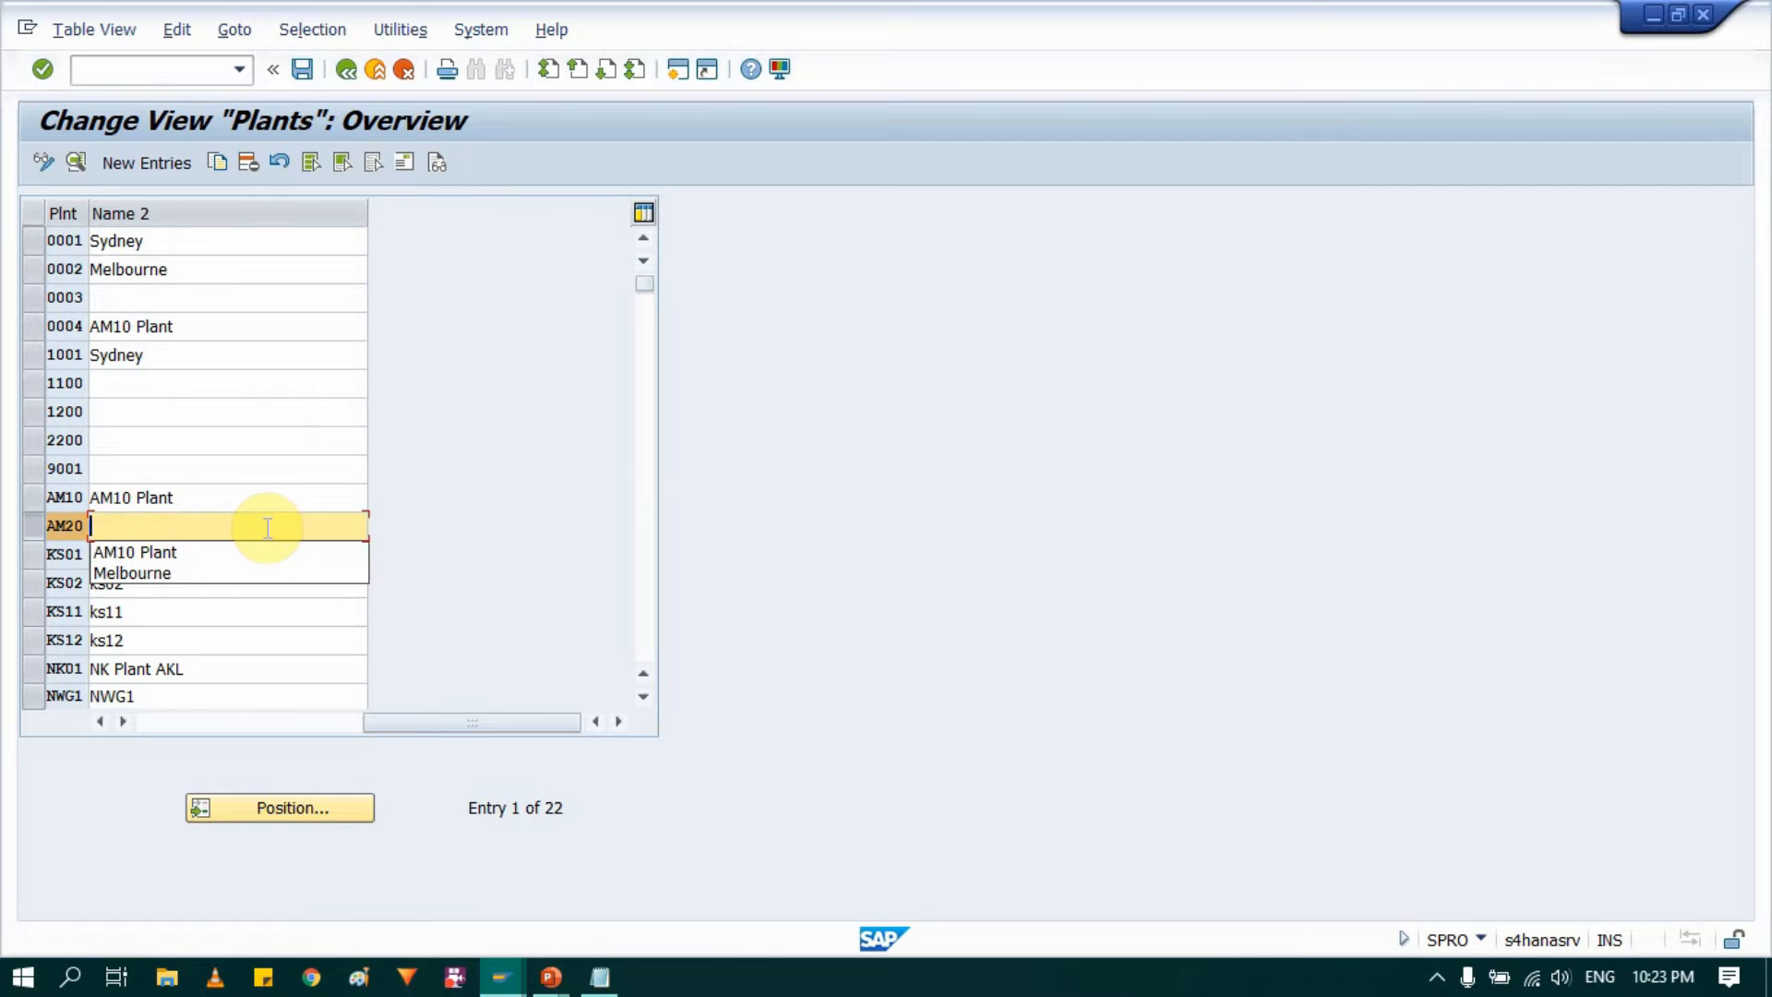
pyautogui.write('Plant AM20')
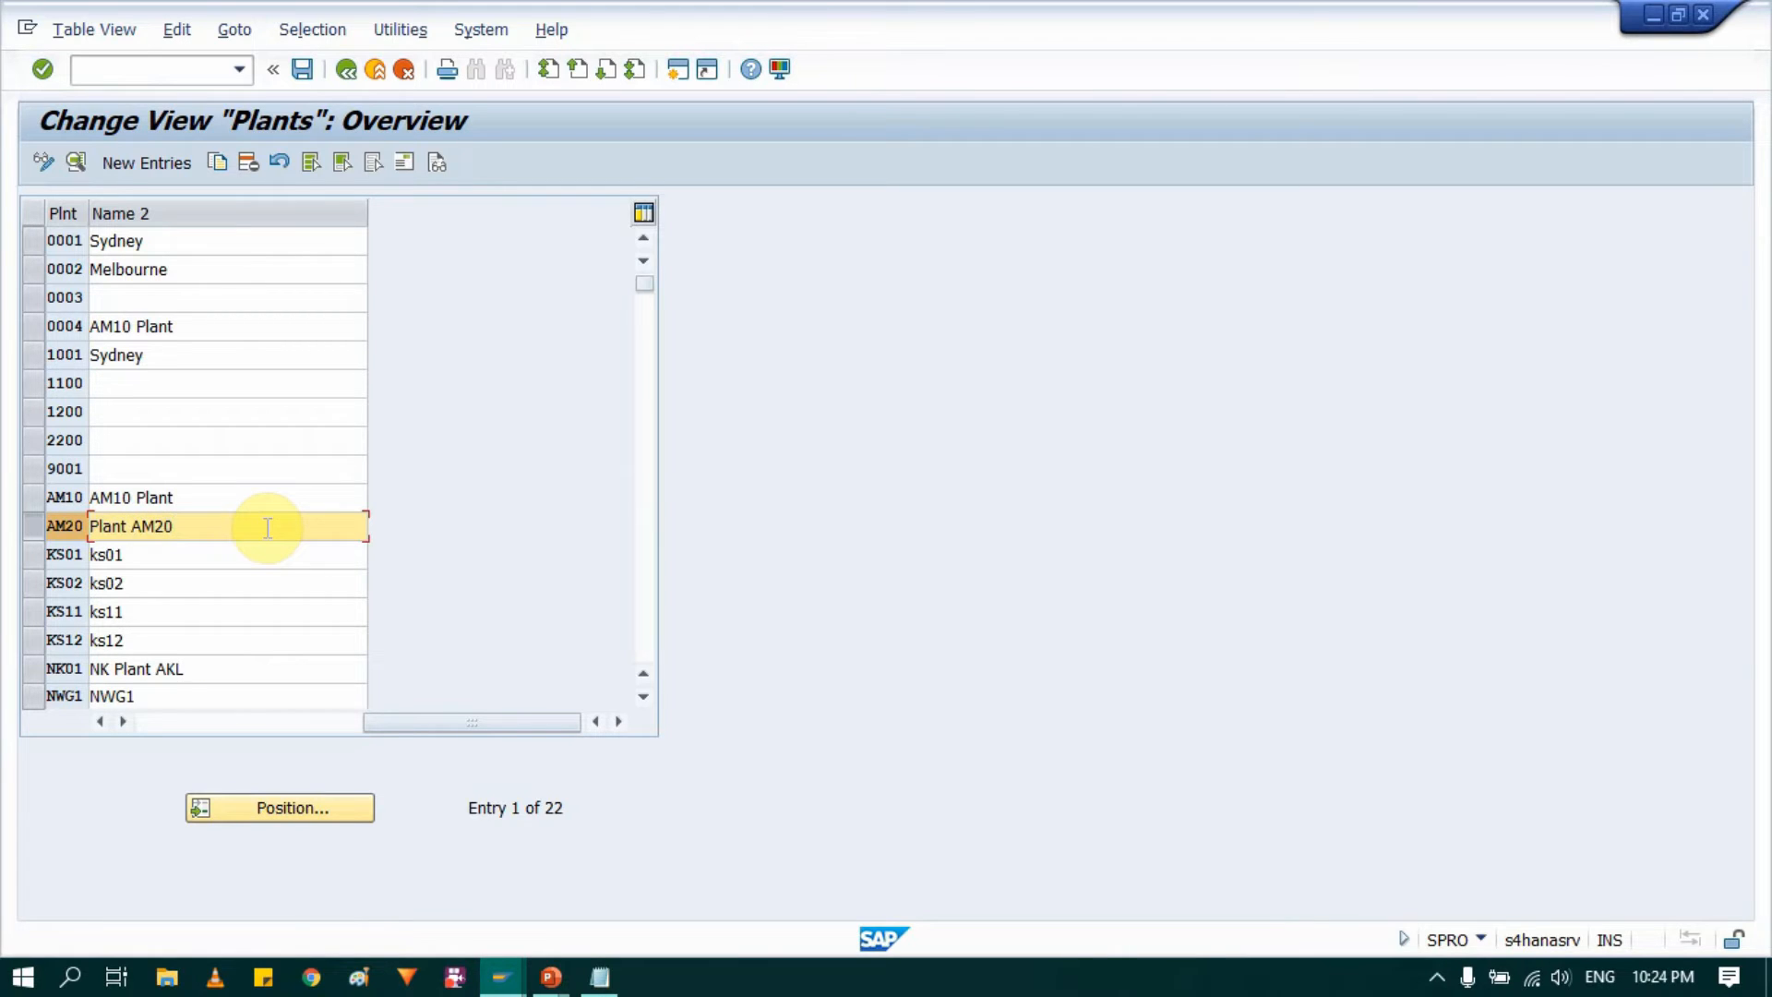
pyautogui.moveTo(467, 724); pyautogui.dragTo(310, 542)
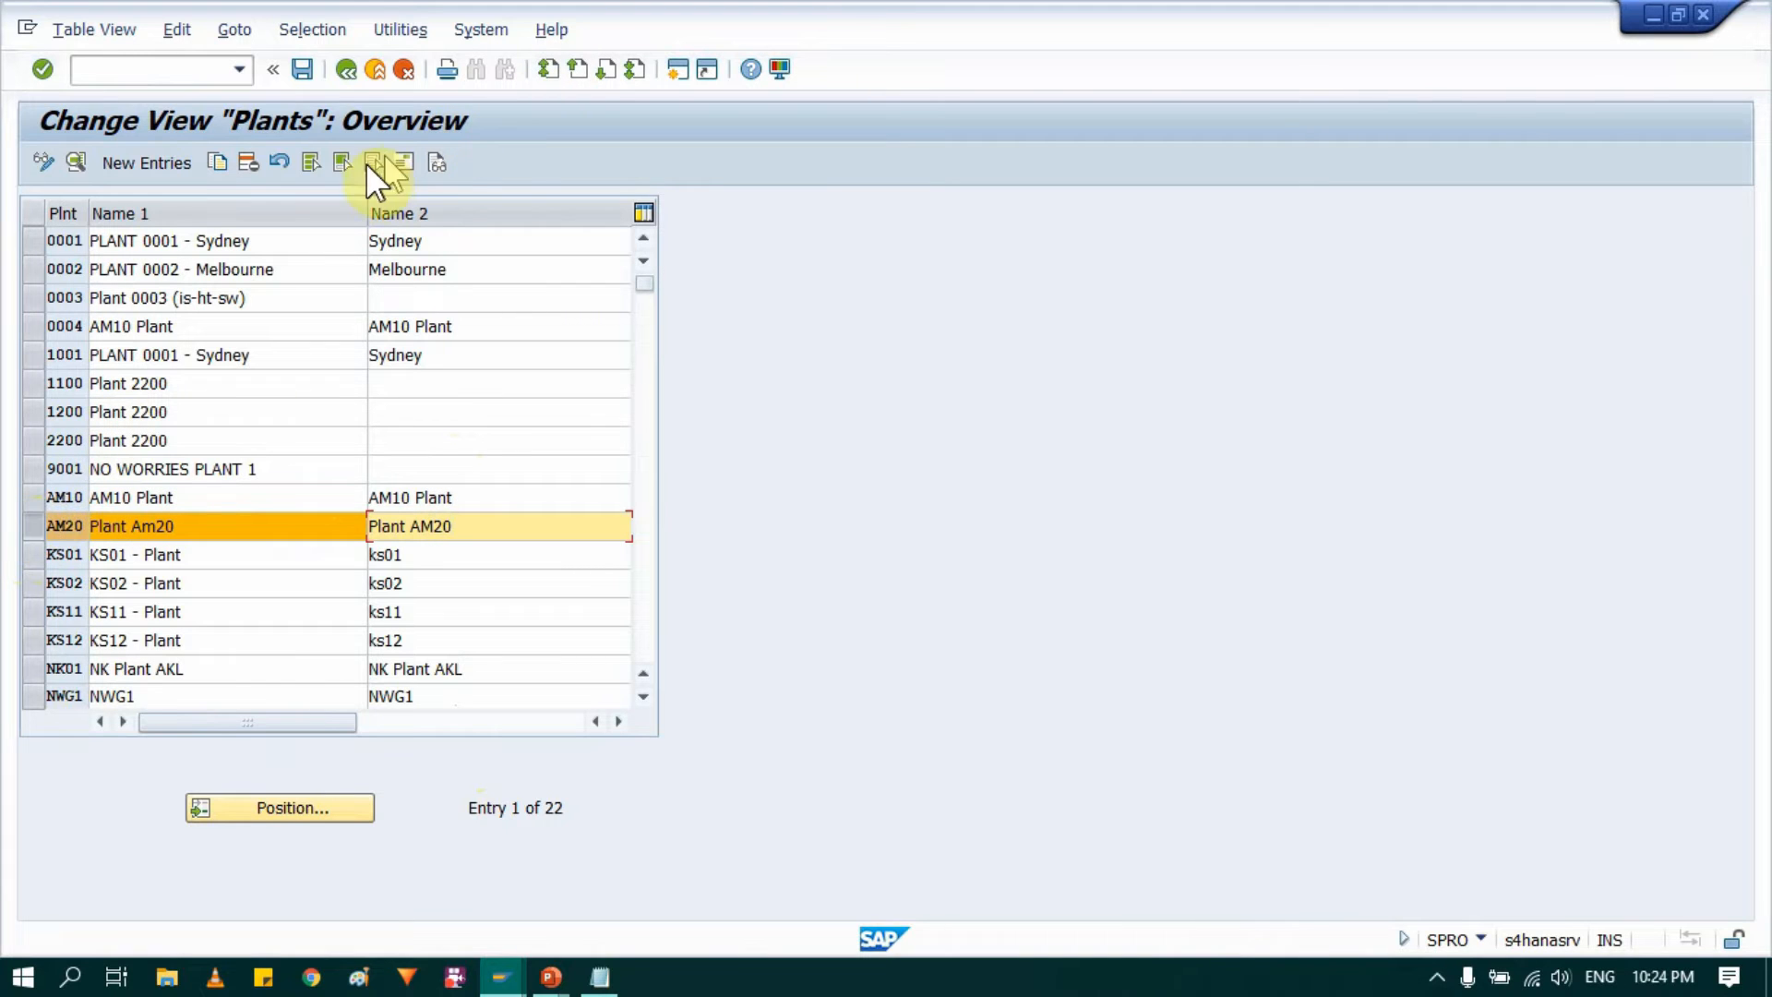
# Step: Open the address of plant AM20 and set its name to "Plant AM20"
pyautogui.click(406, 164)
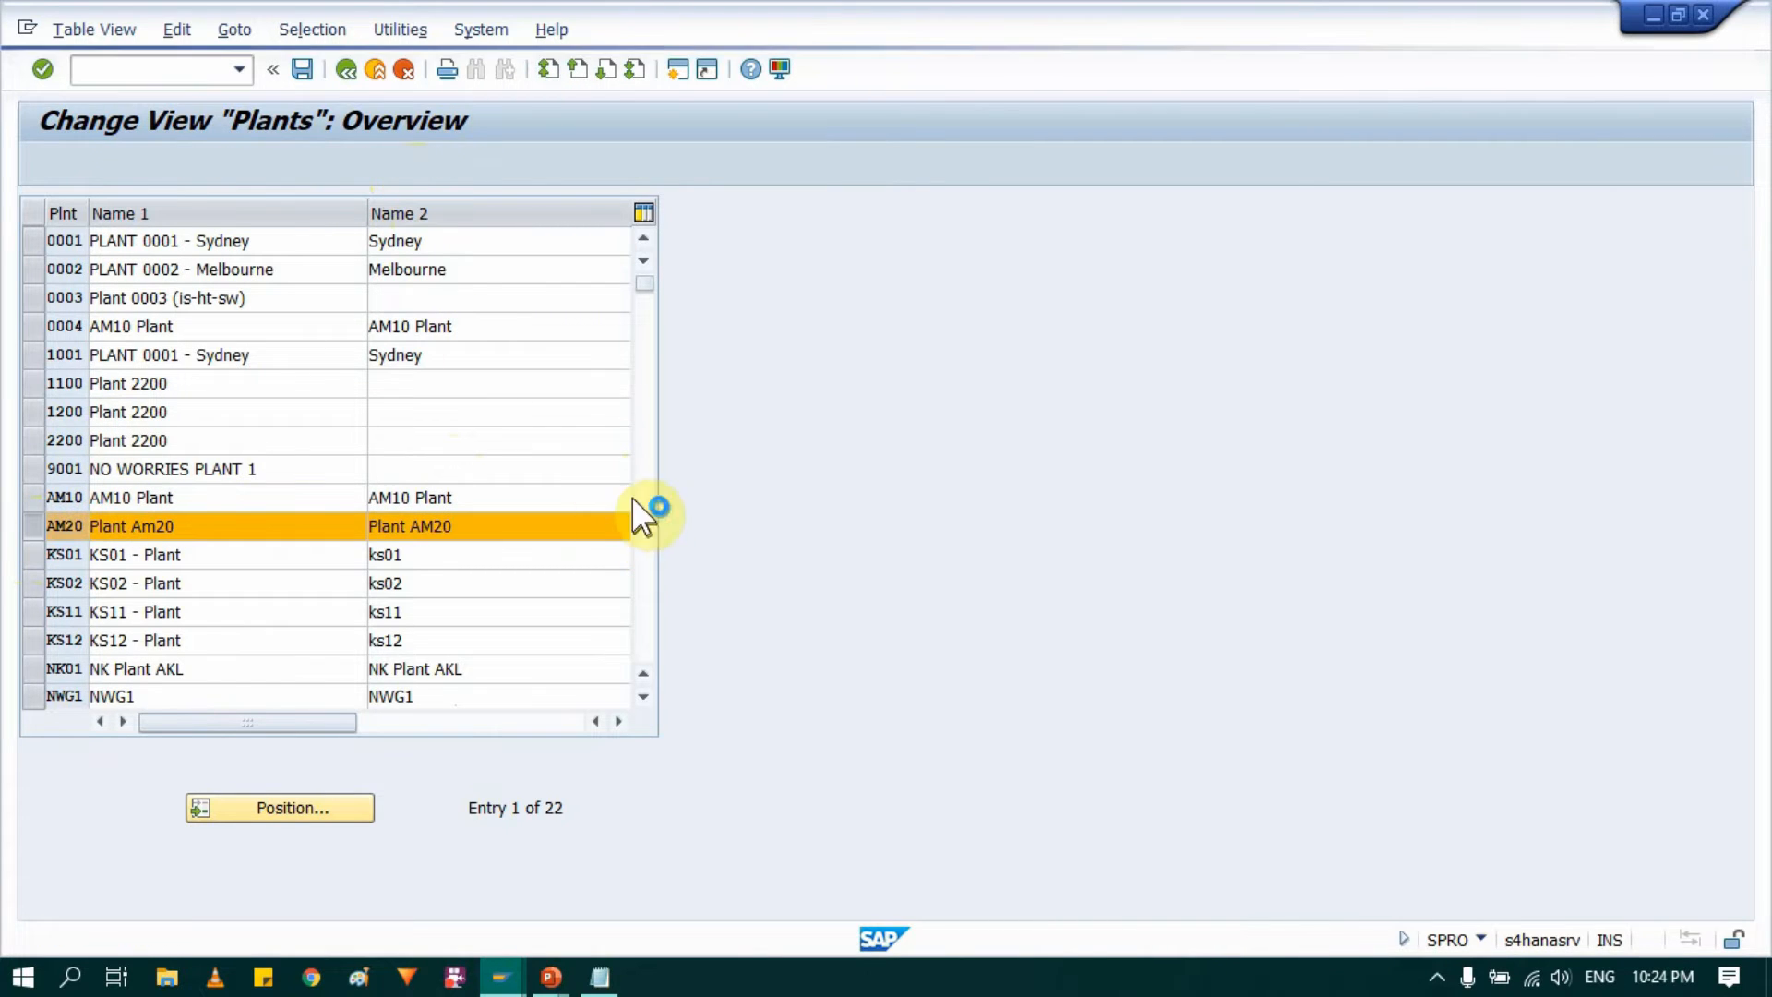
pyautogui.click(526, 251)
pyautogui.hotkey('ctrl', 'a')
pyautogui.press('BackSpace')
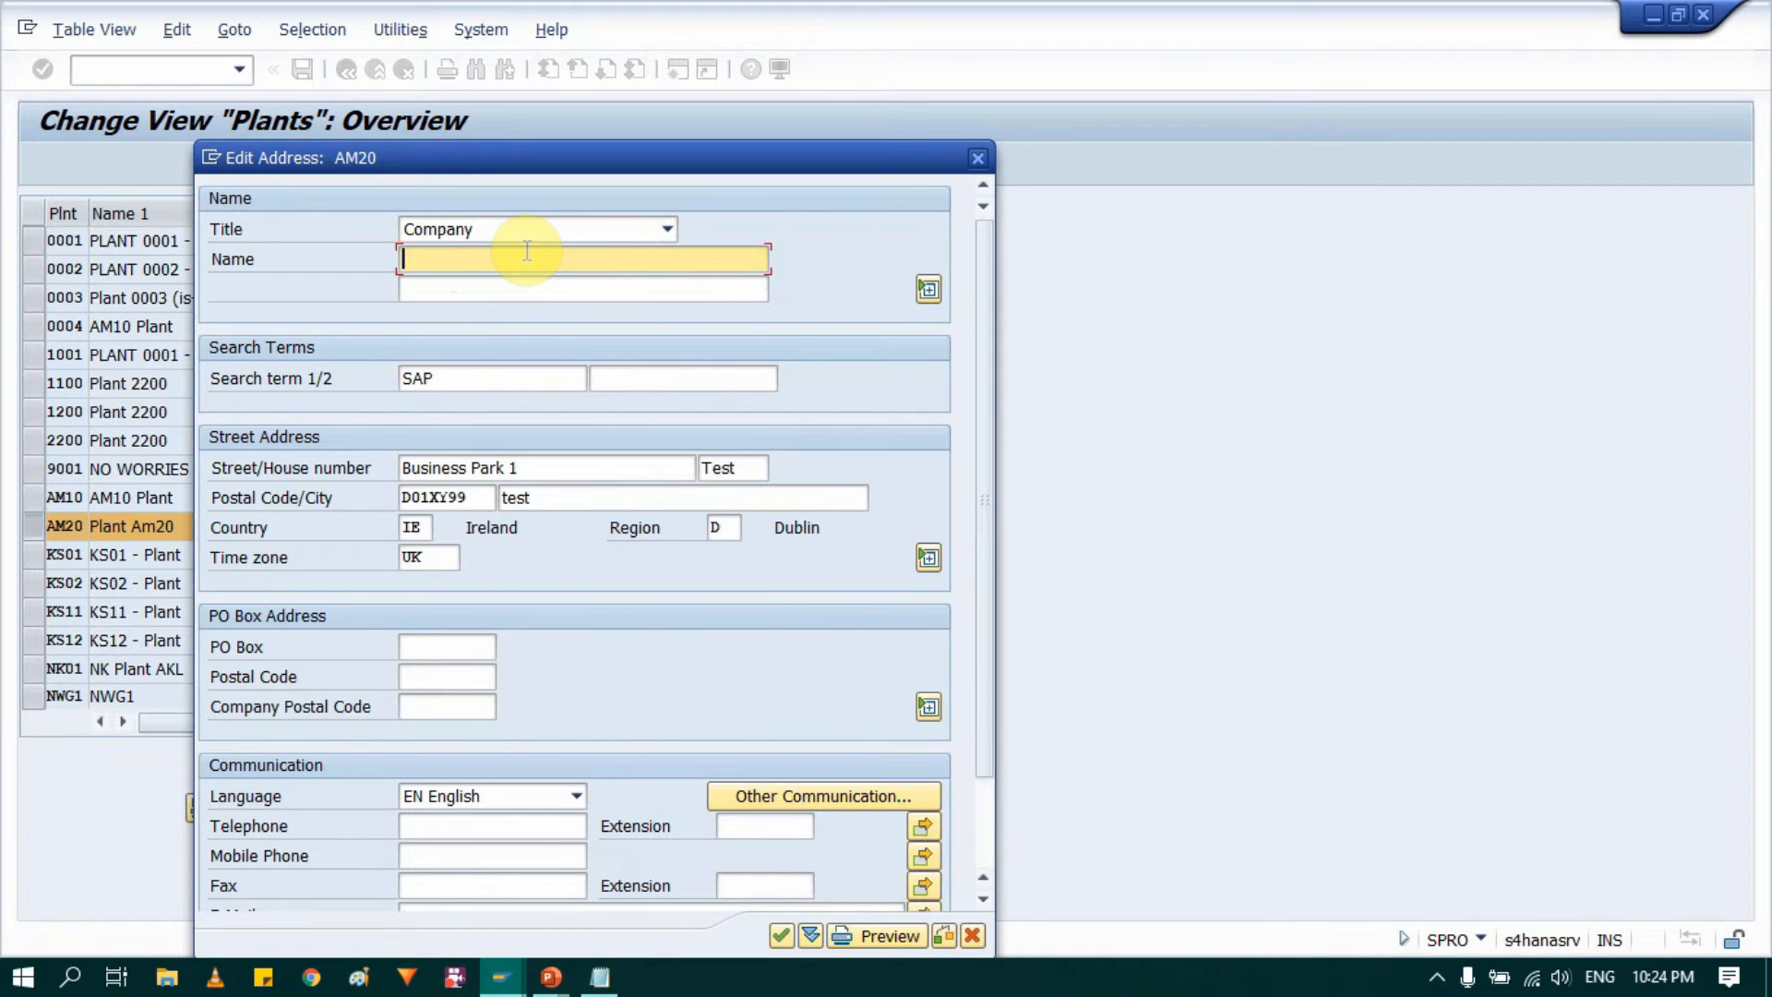
pyautogui.write('Plant AM20')
# Step: Enter the new street and postal code in the address of plant AM20
pyautogui.click(554, 471)
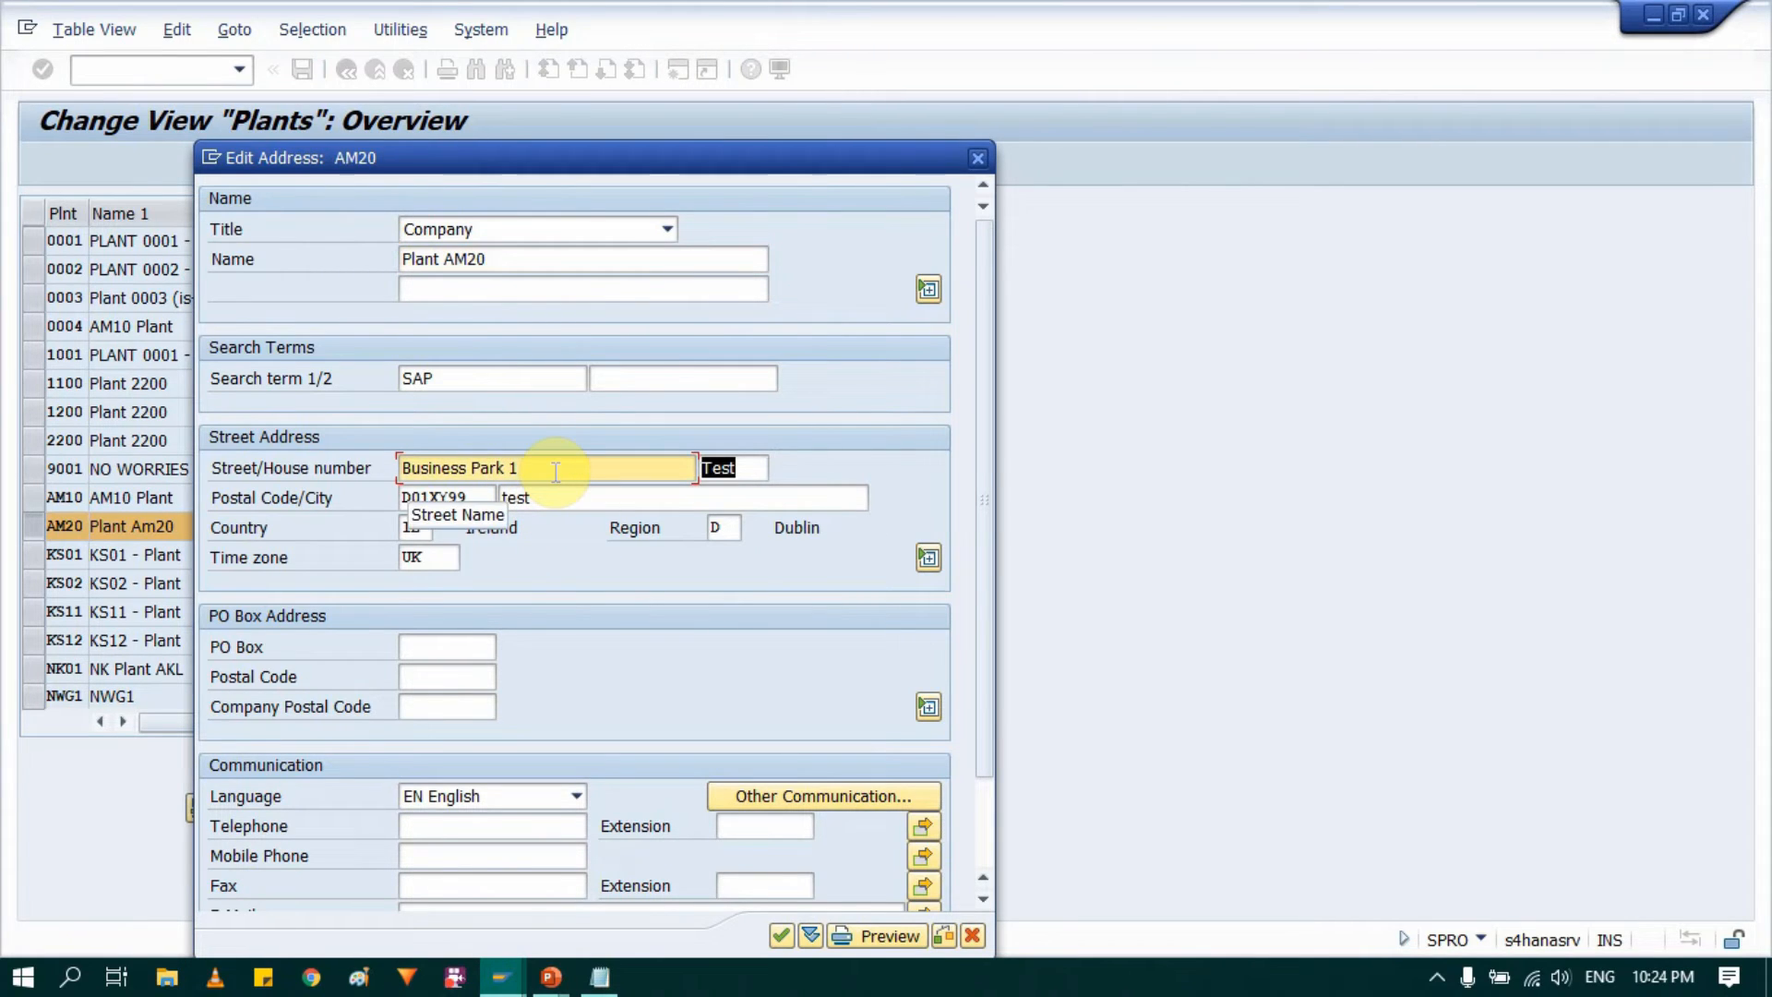
pyautogui.write('2')
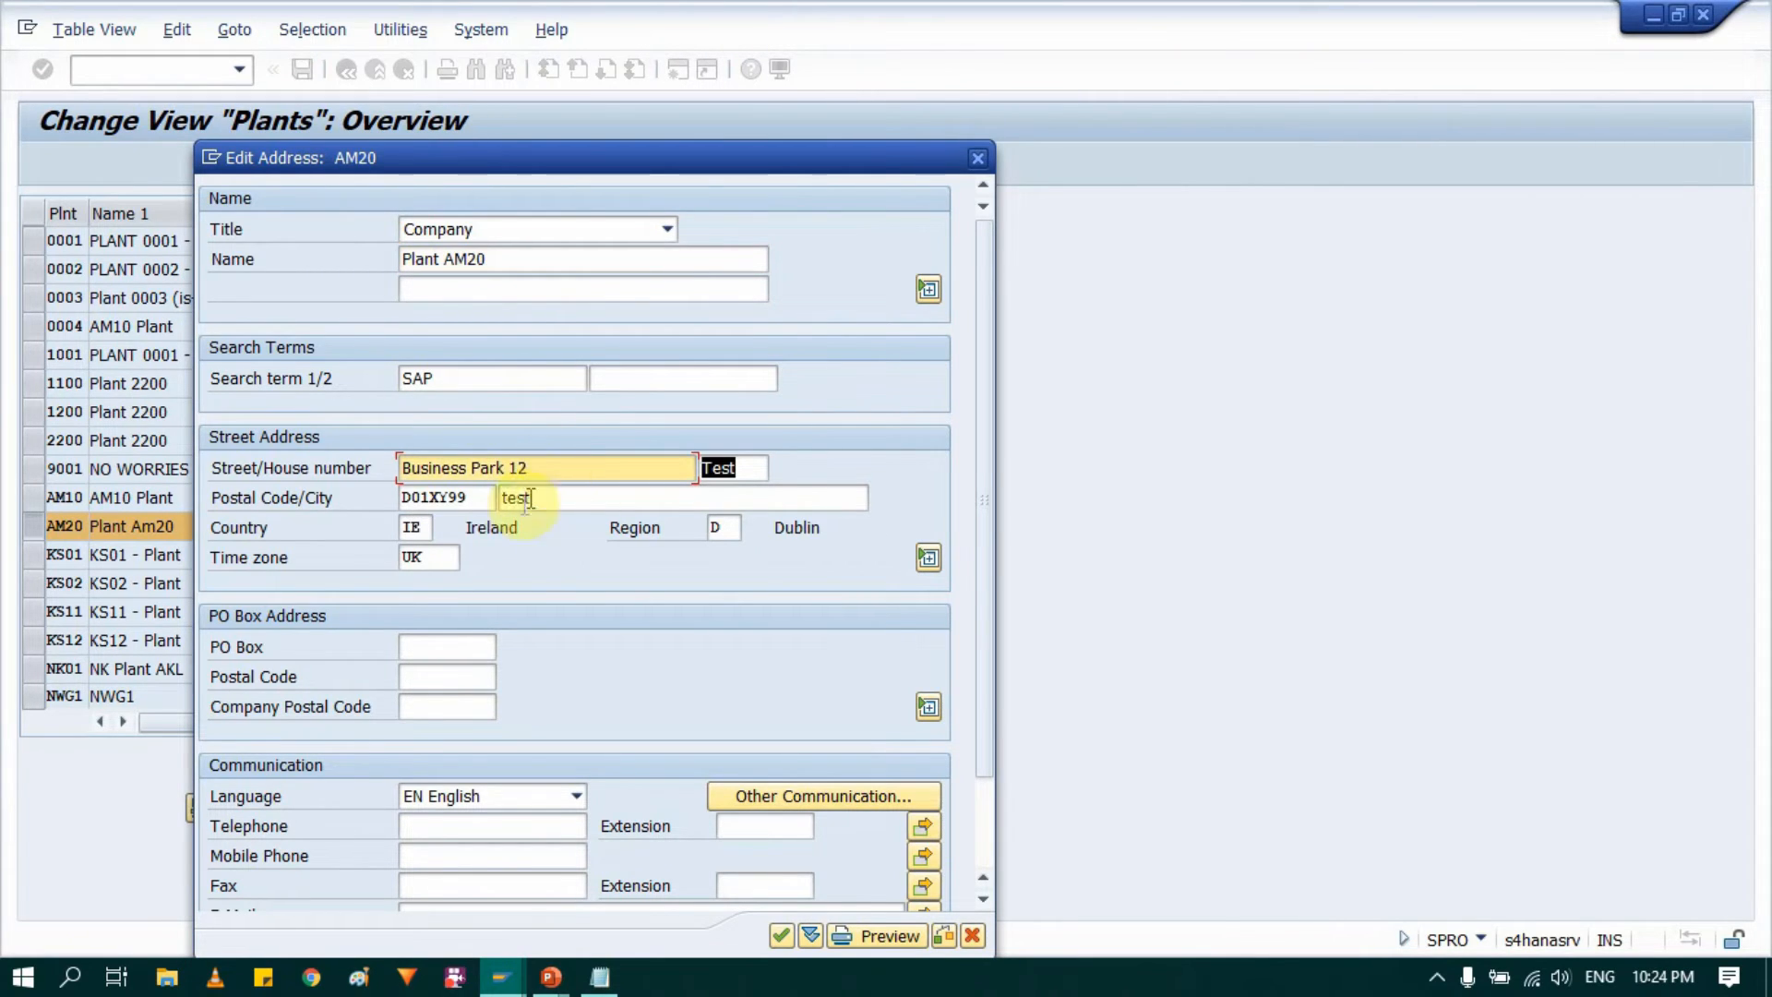
pyautogui.click(471, 499)
pyautogui.press('BackSpace')
pyautogui.press('BackSpace')
pyautogui.write('01')
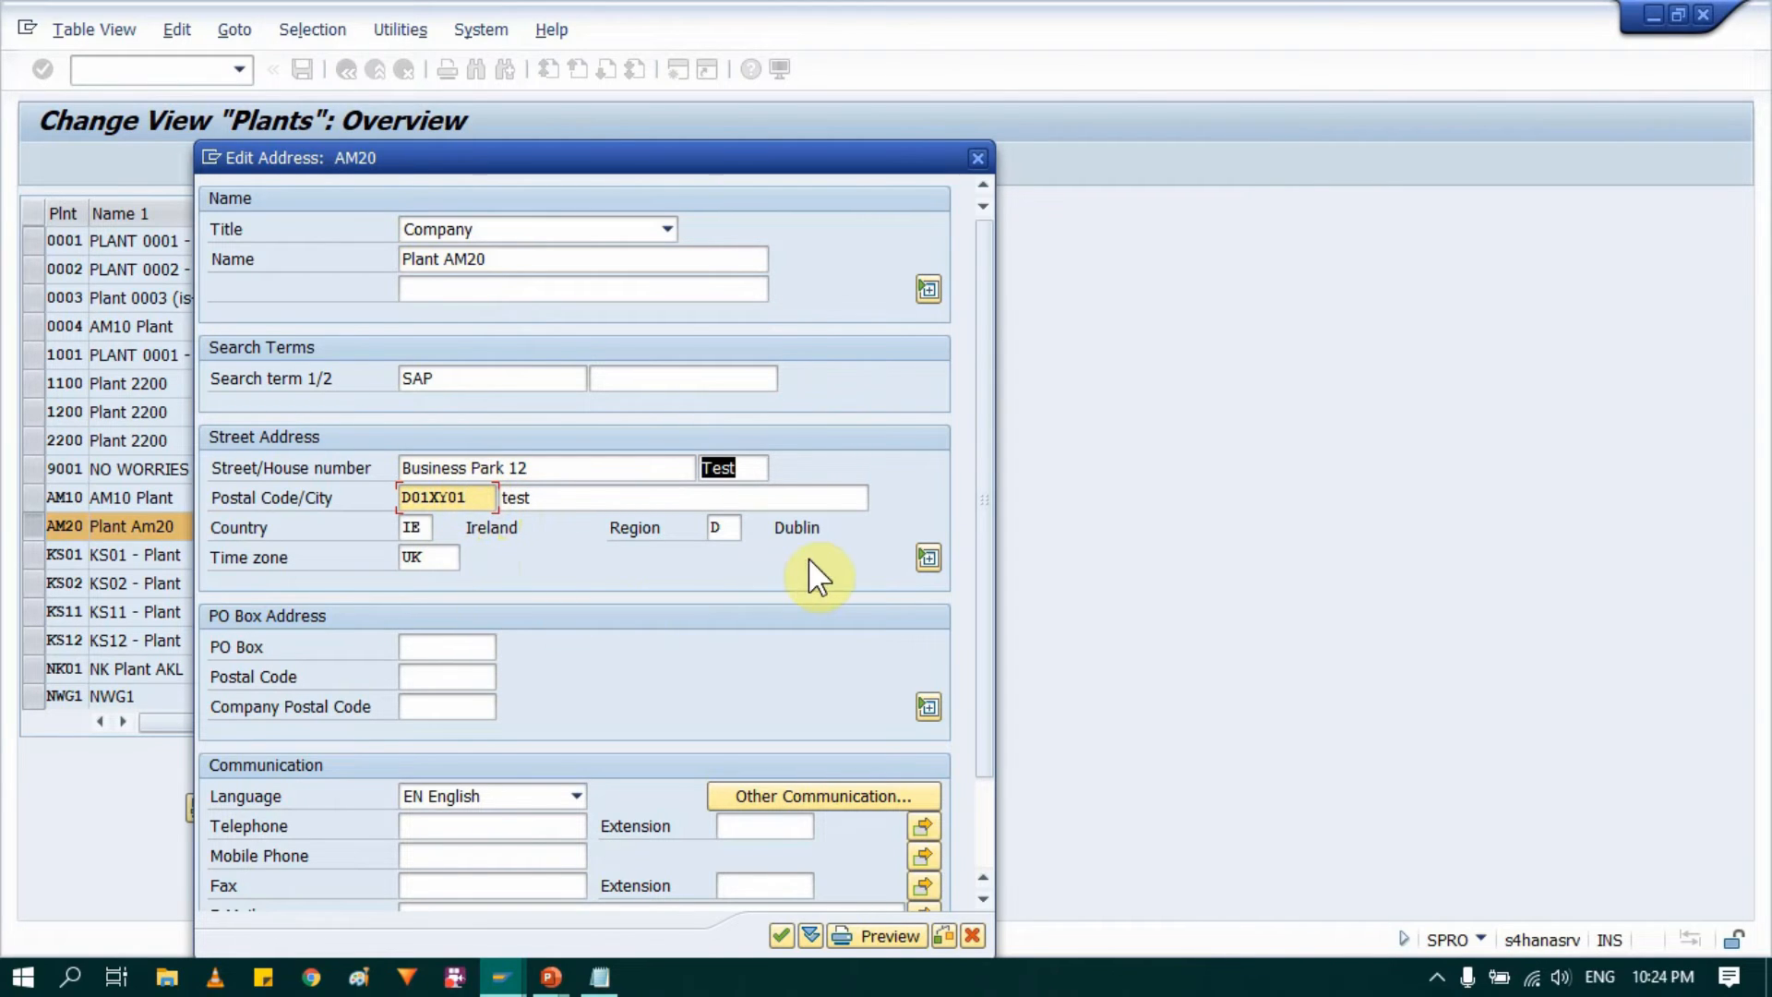
# Step: Set the region in plant AM20's address to CO (Cork) and accept the address with its existing time zone
pyautogui.click(733, 527)
pyautogui.press('BackSpace')
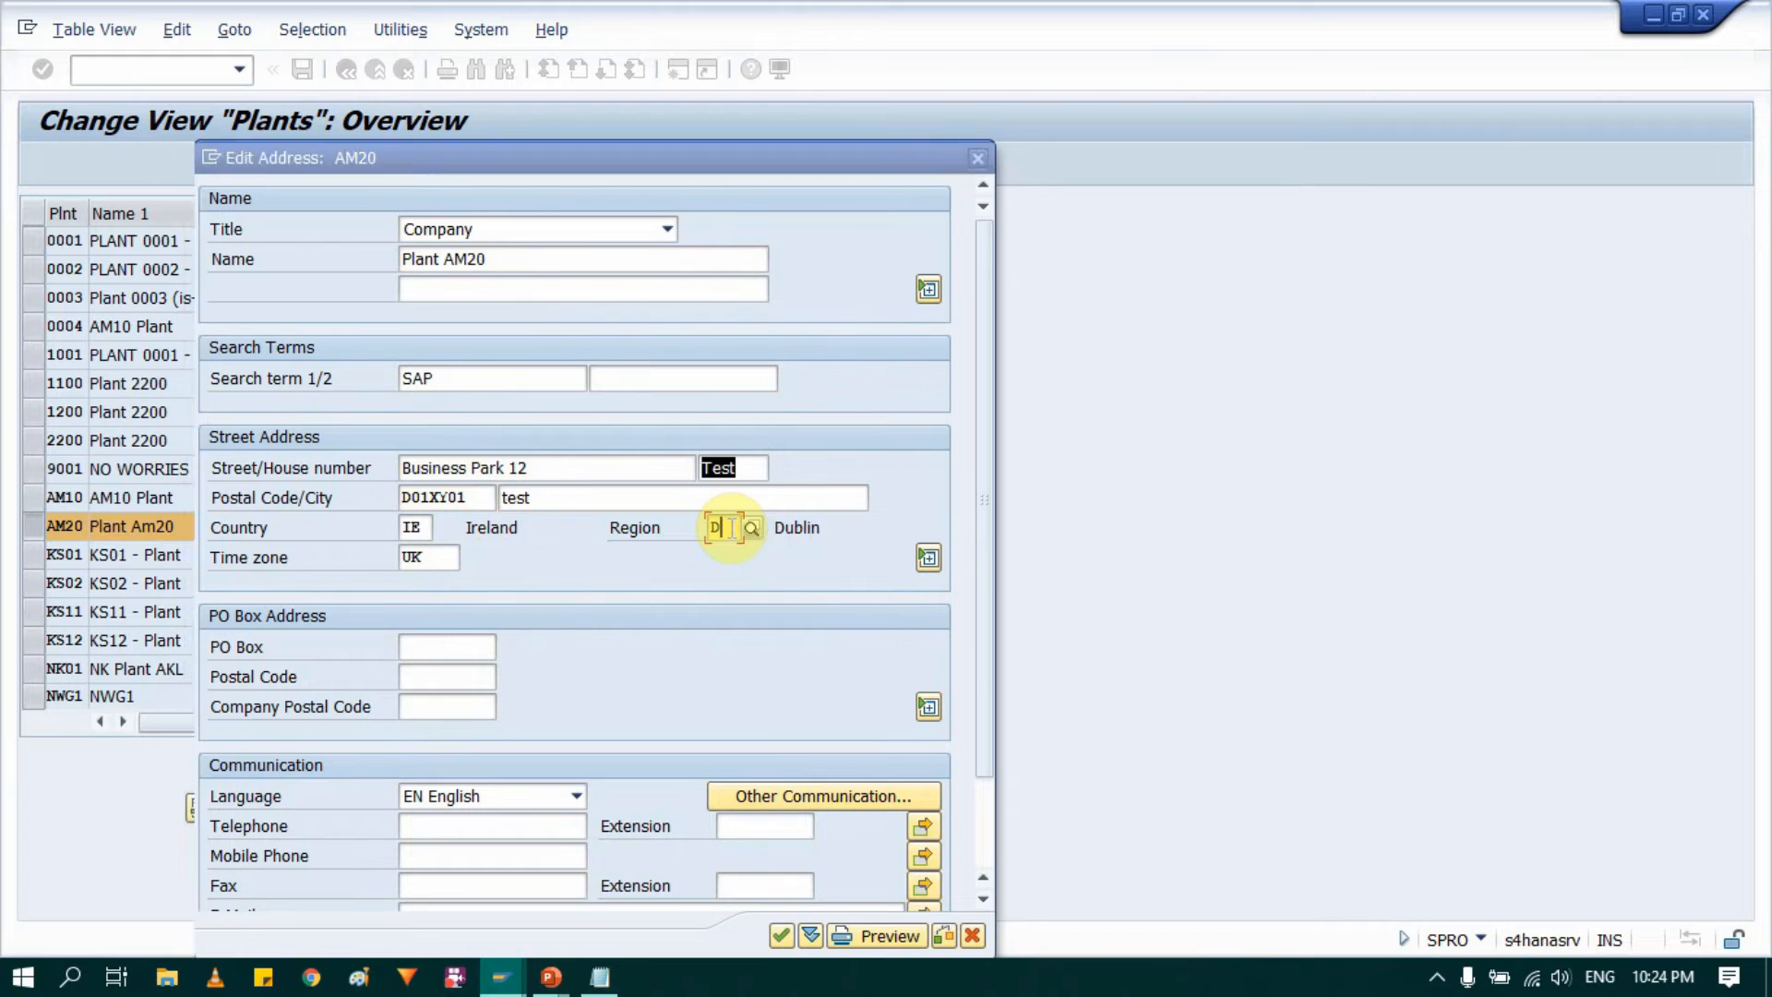
pyautogui.write('CO')
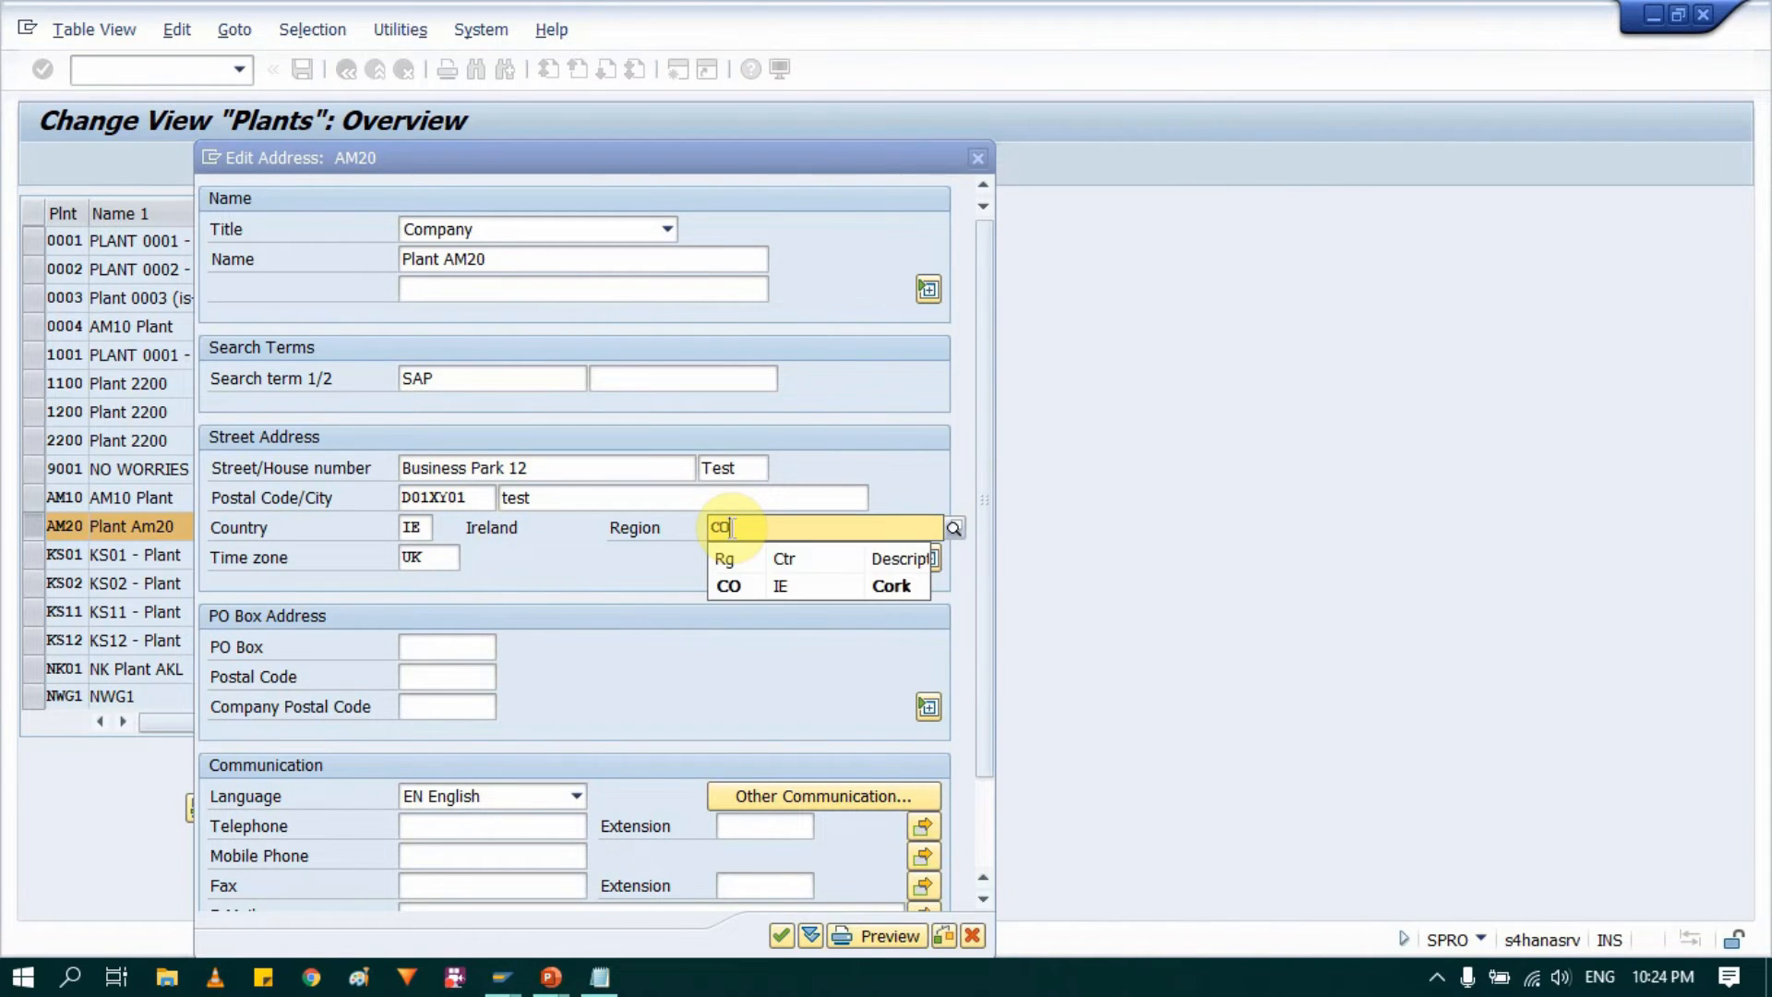
pyautogui.click(761, 588)
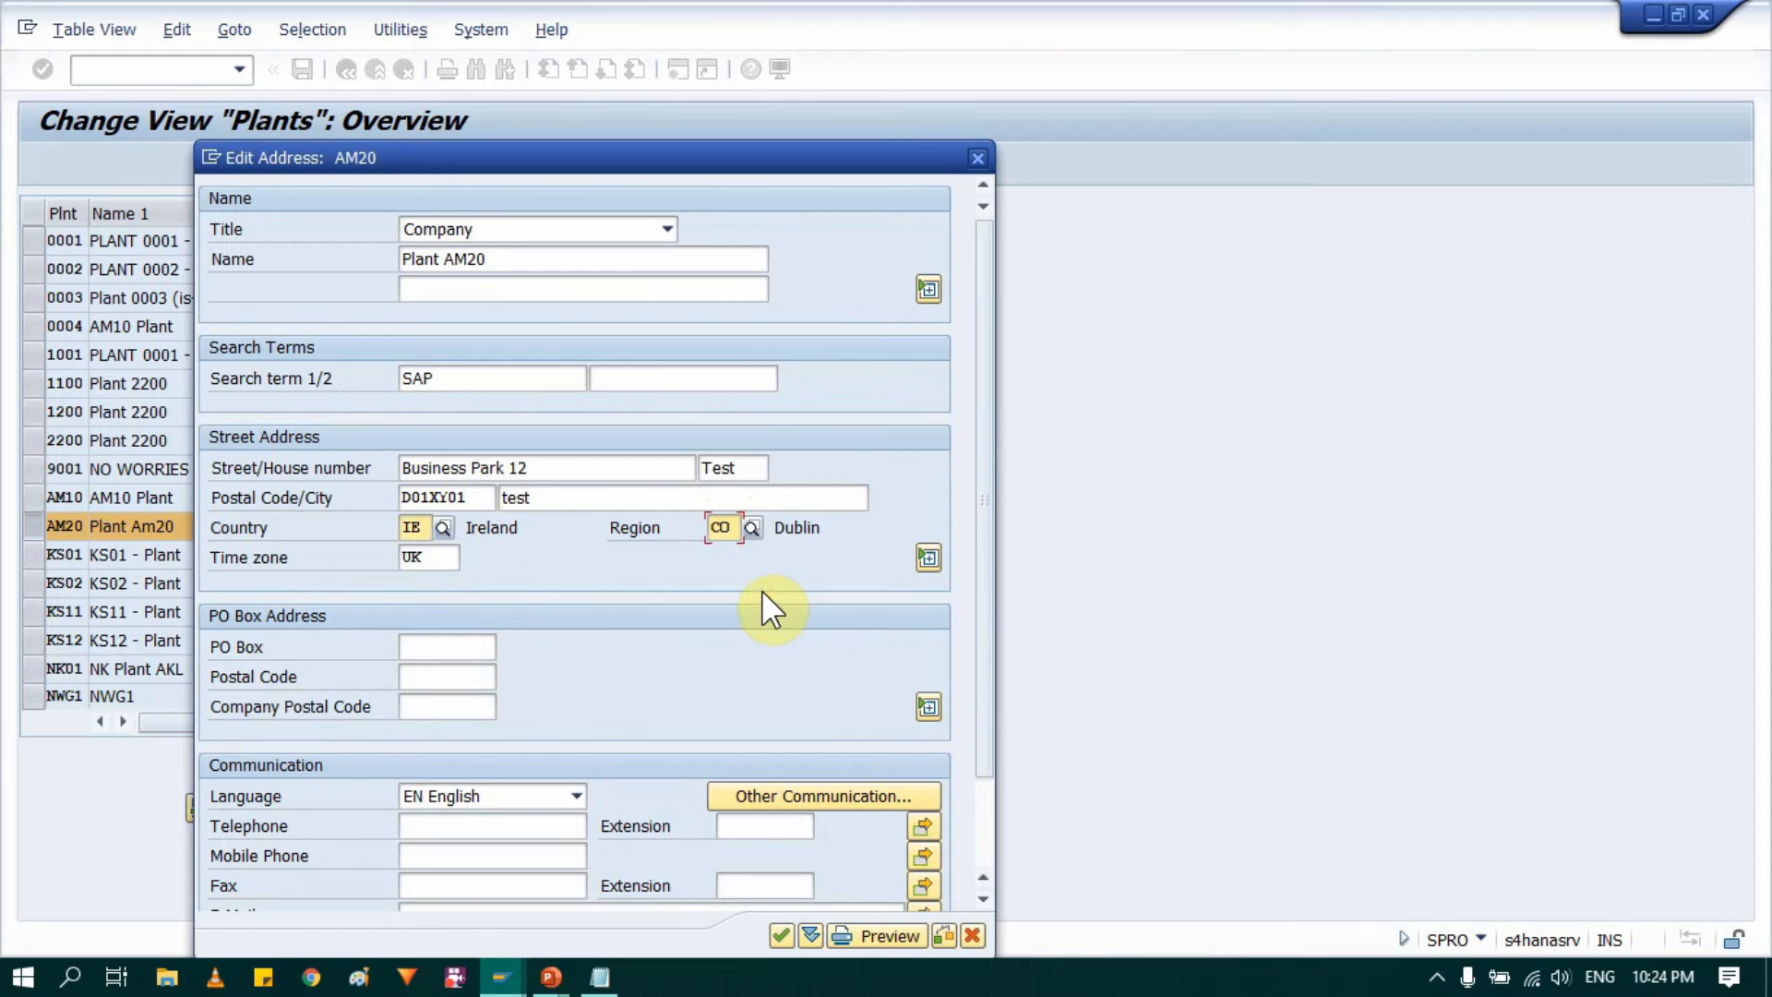
pyautogui.scroll(-4, 567, 684)
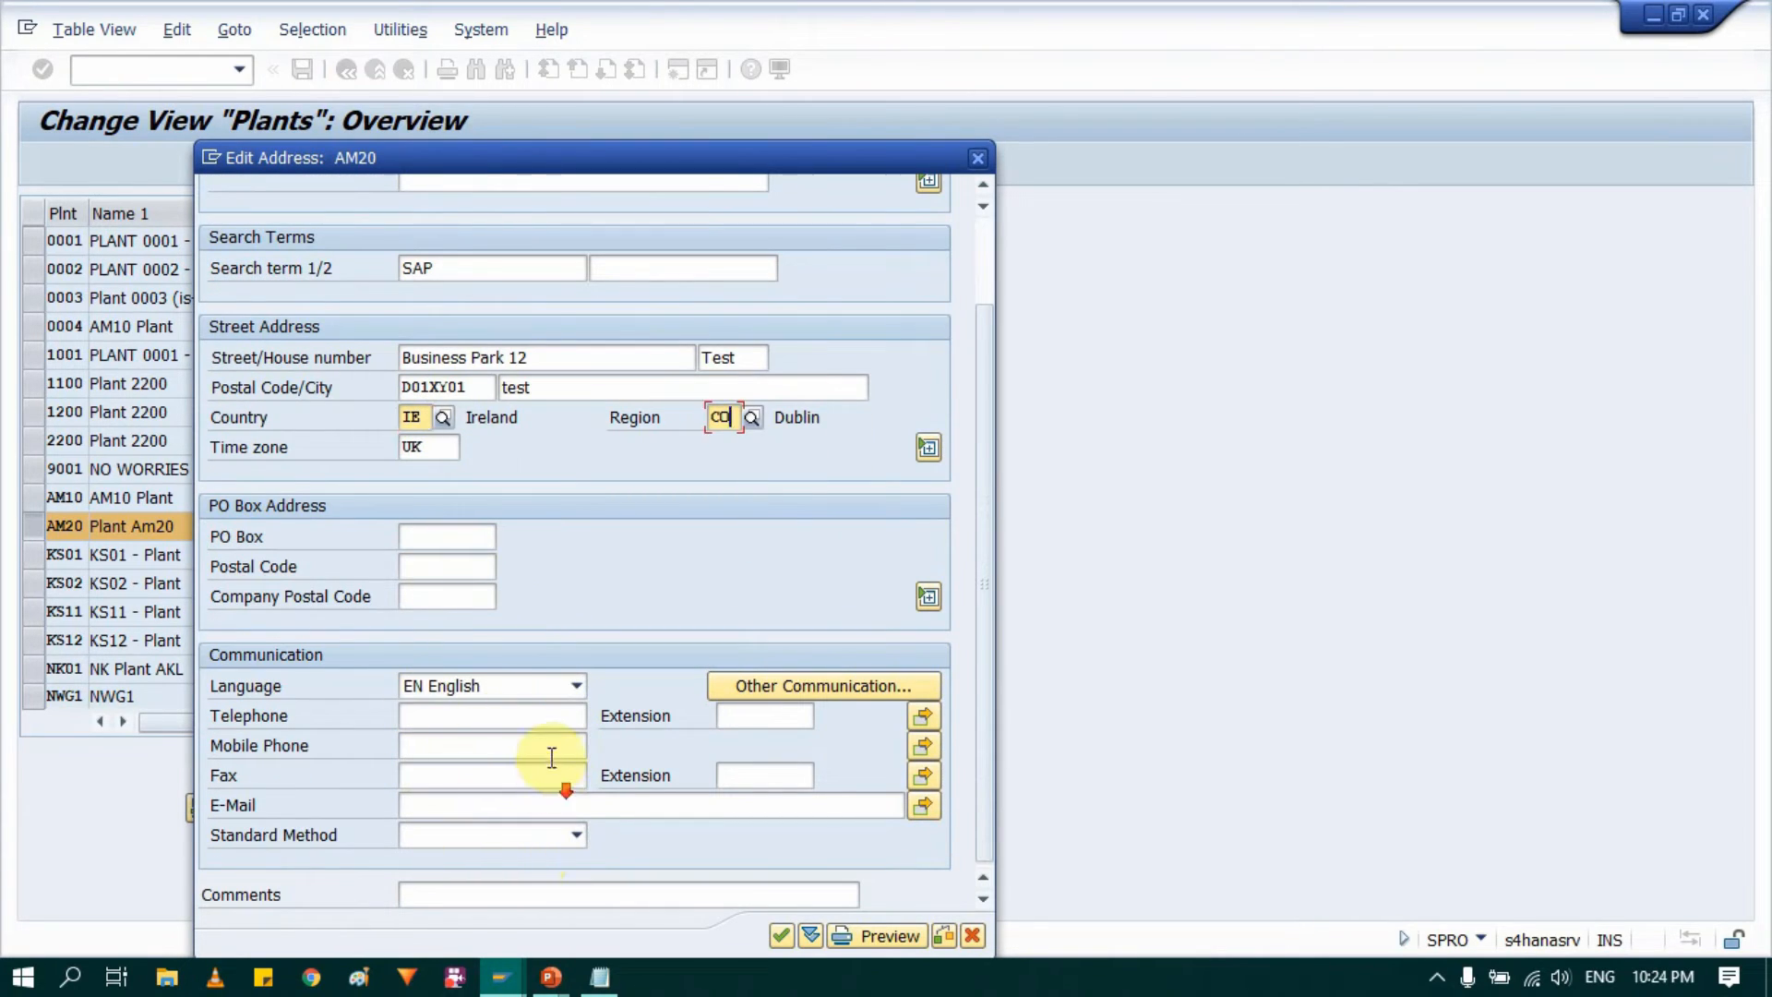
pyautogui.scroll(4, 528, 356)
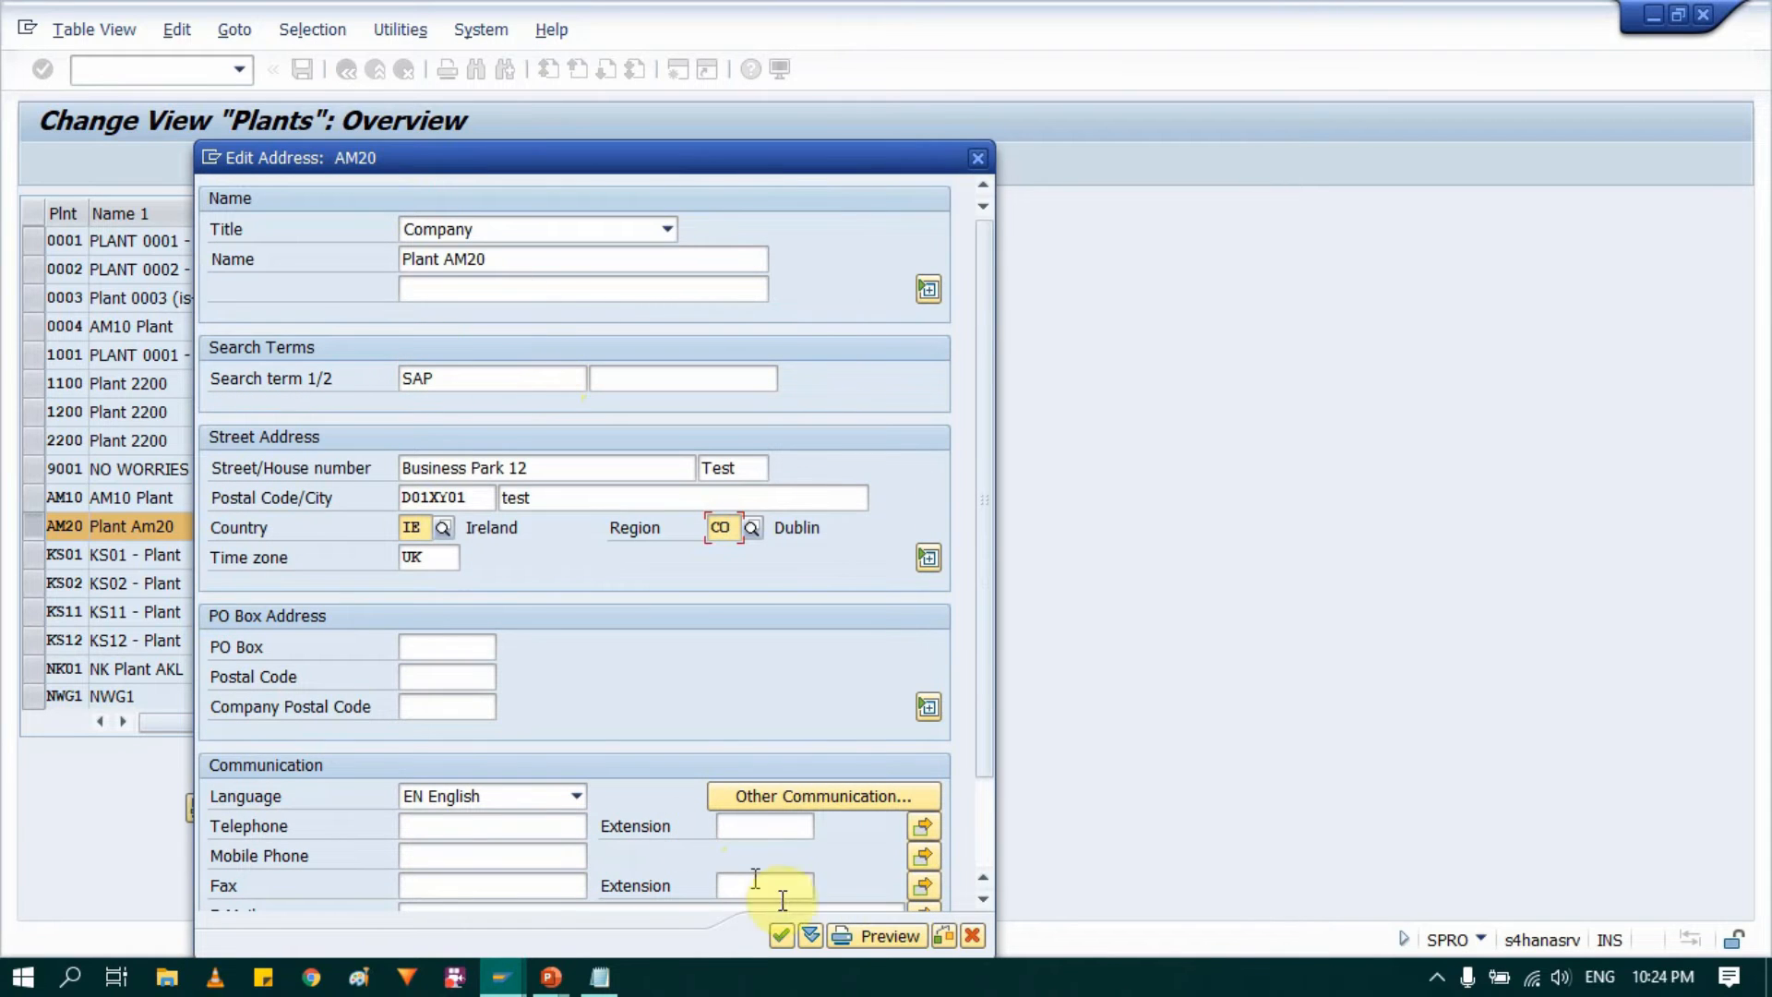
pyautogui.click(780, 935)
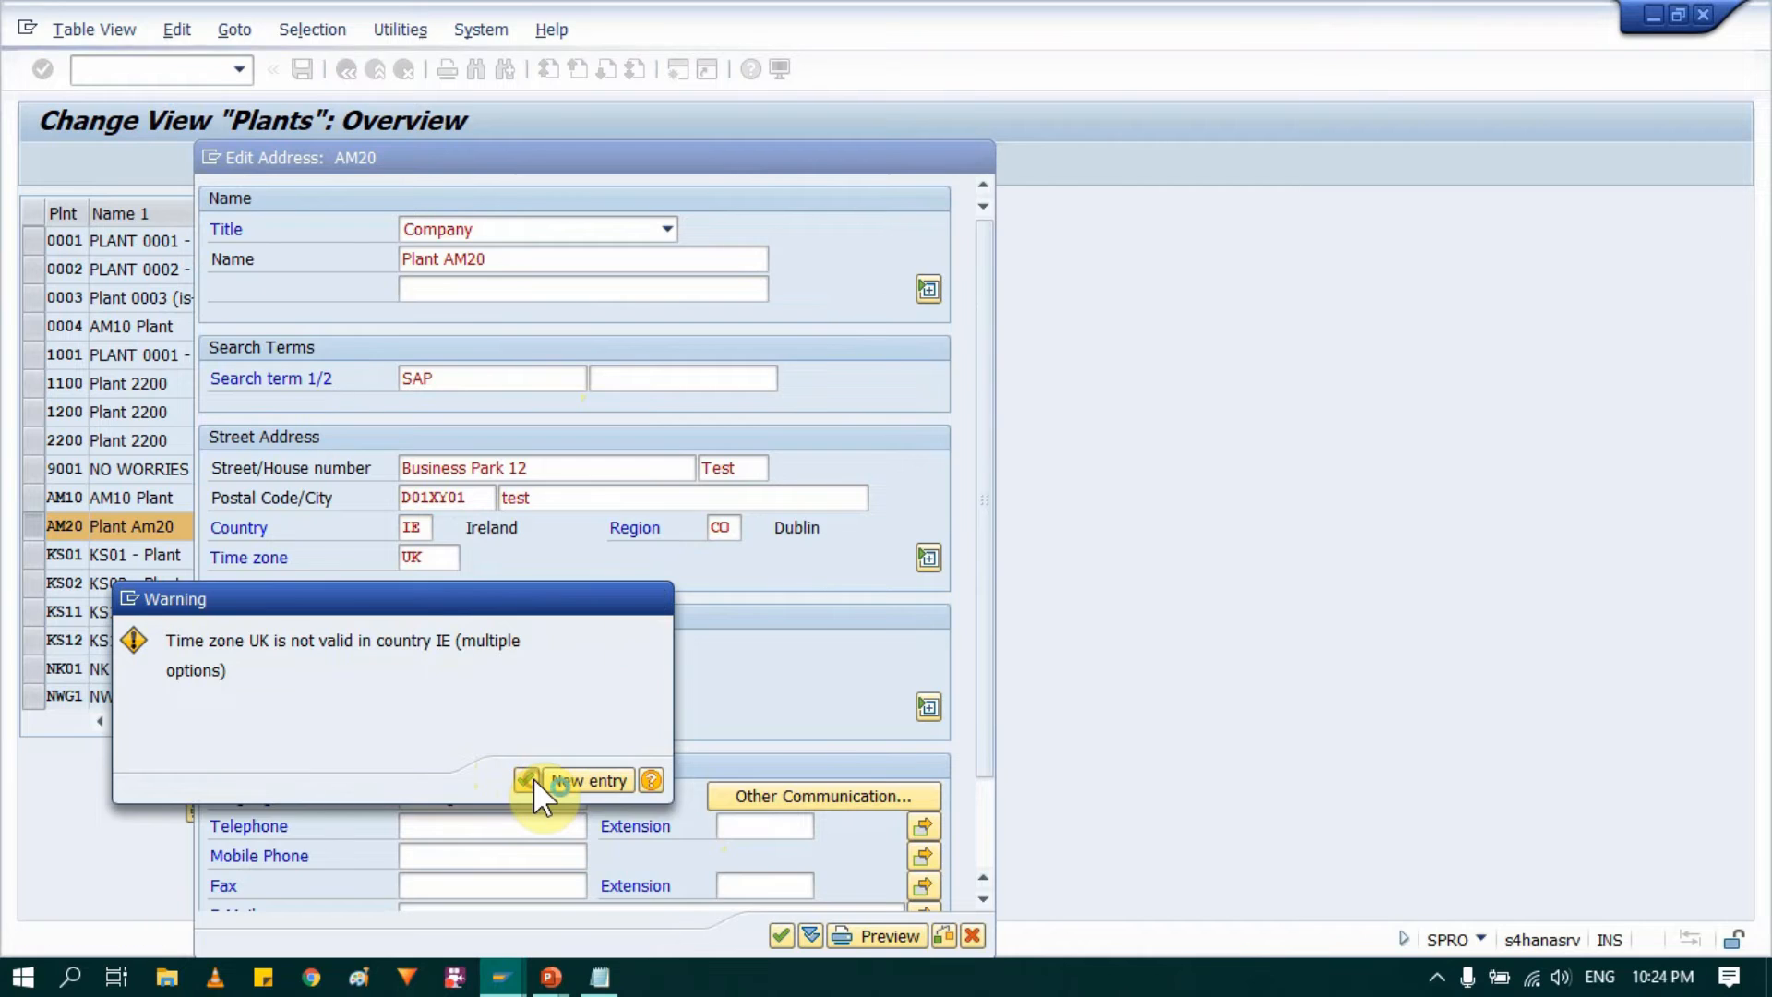
pyautogui.click(526, 780)
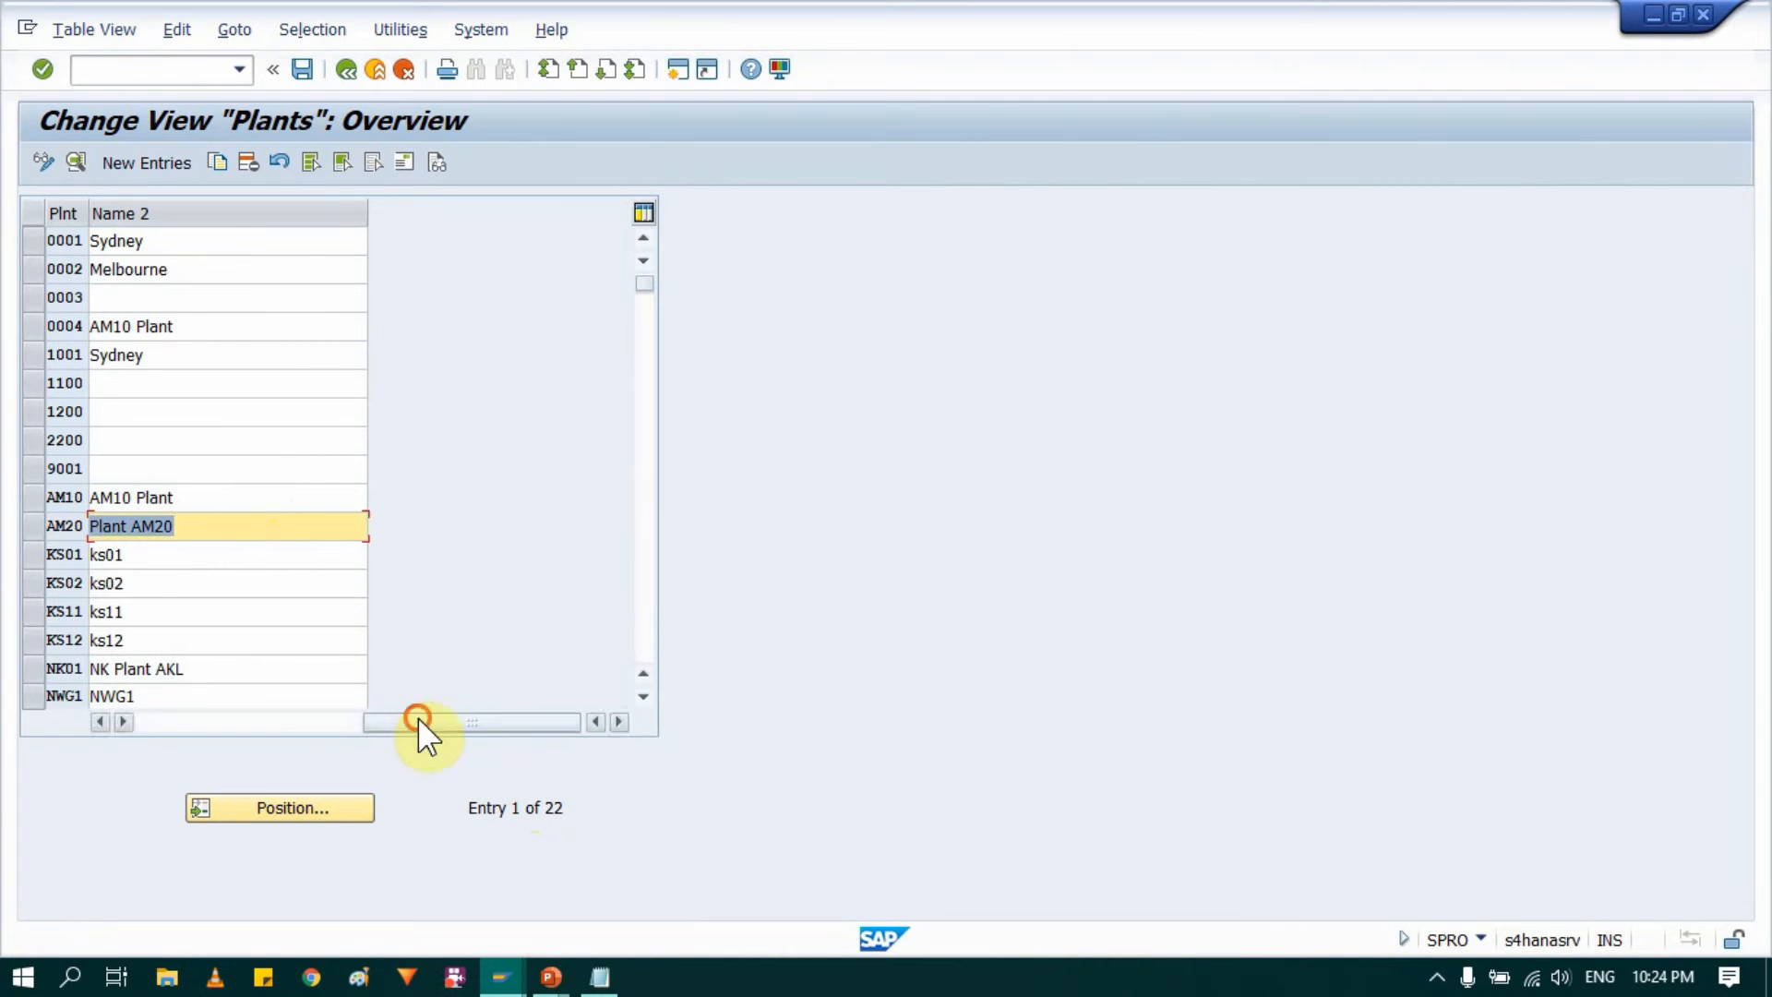
# Step: Leave the plants overview, saving the changes to the proposed customizing request, and close the activity selection
pyautogui.moveTo(423, 727); pyautogui.dragTo(111, 723)
pyautogui.click(32, 525)
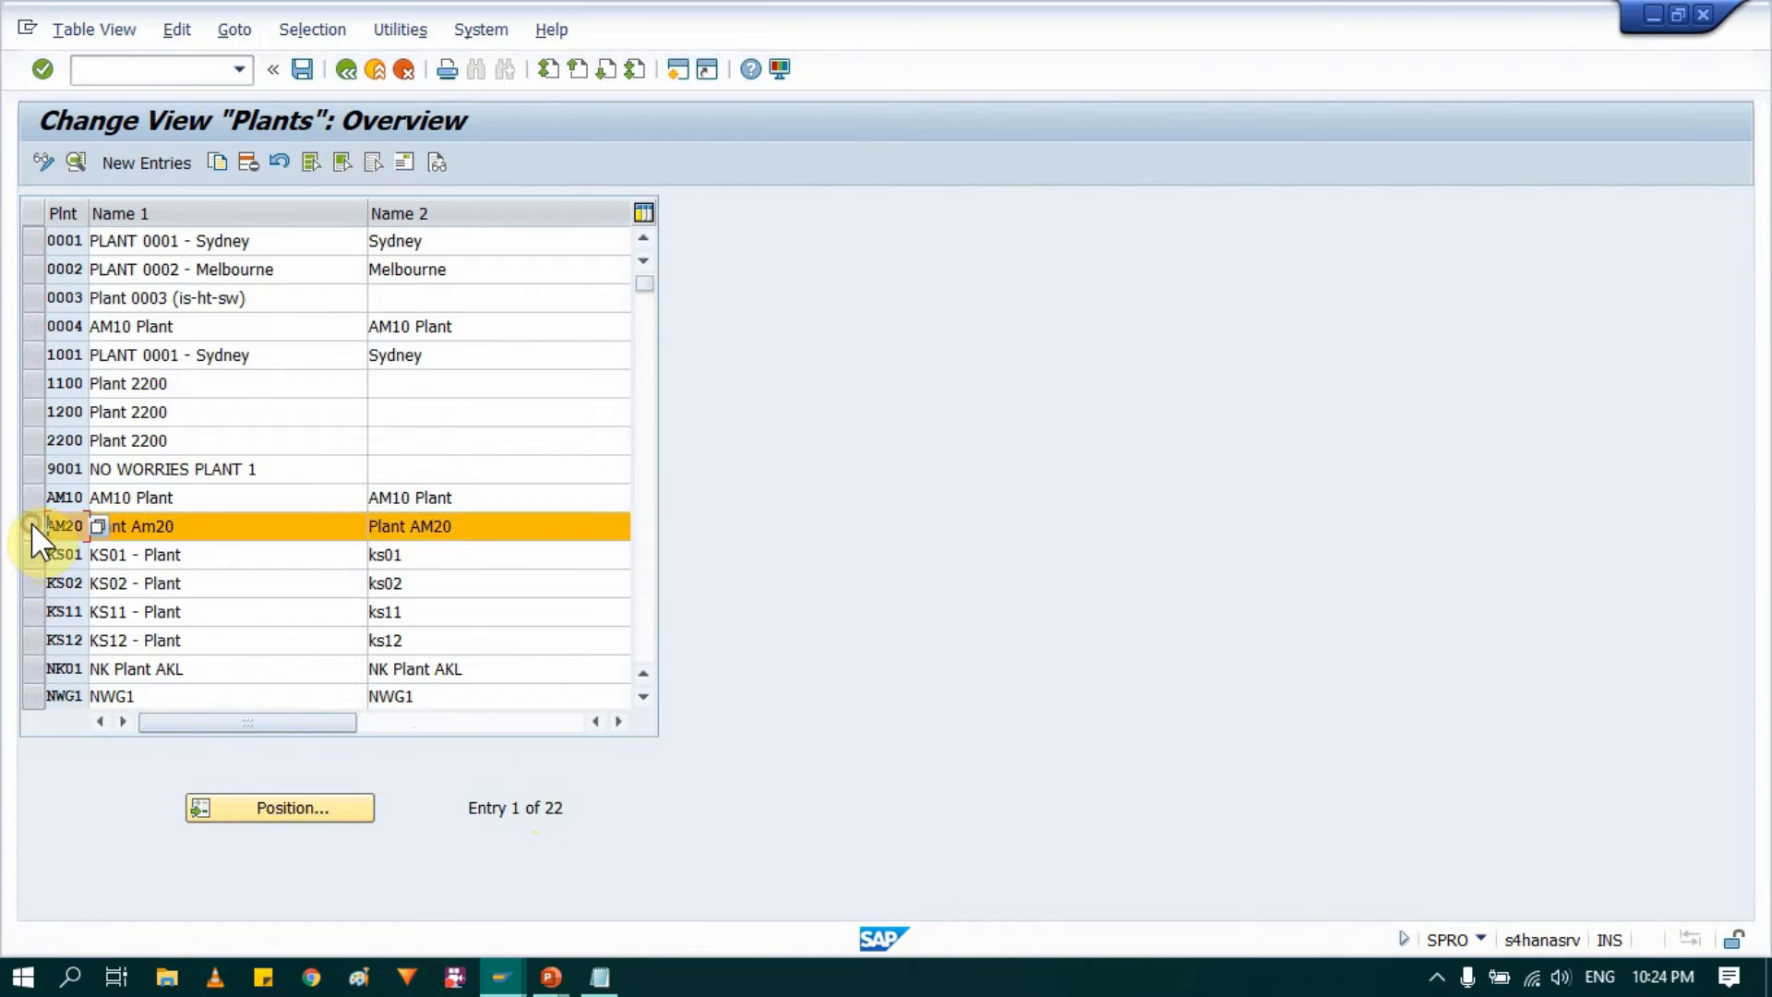
pyautogui.click(26, 504)
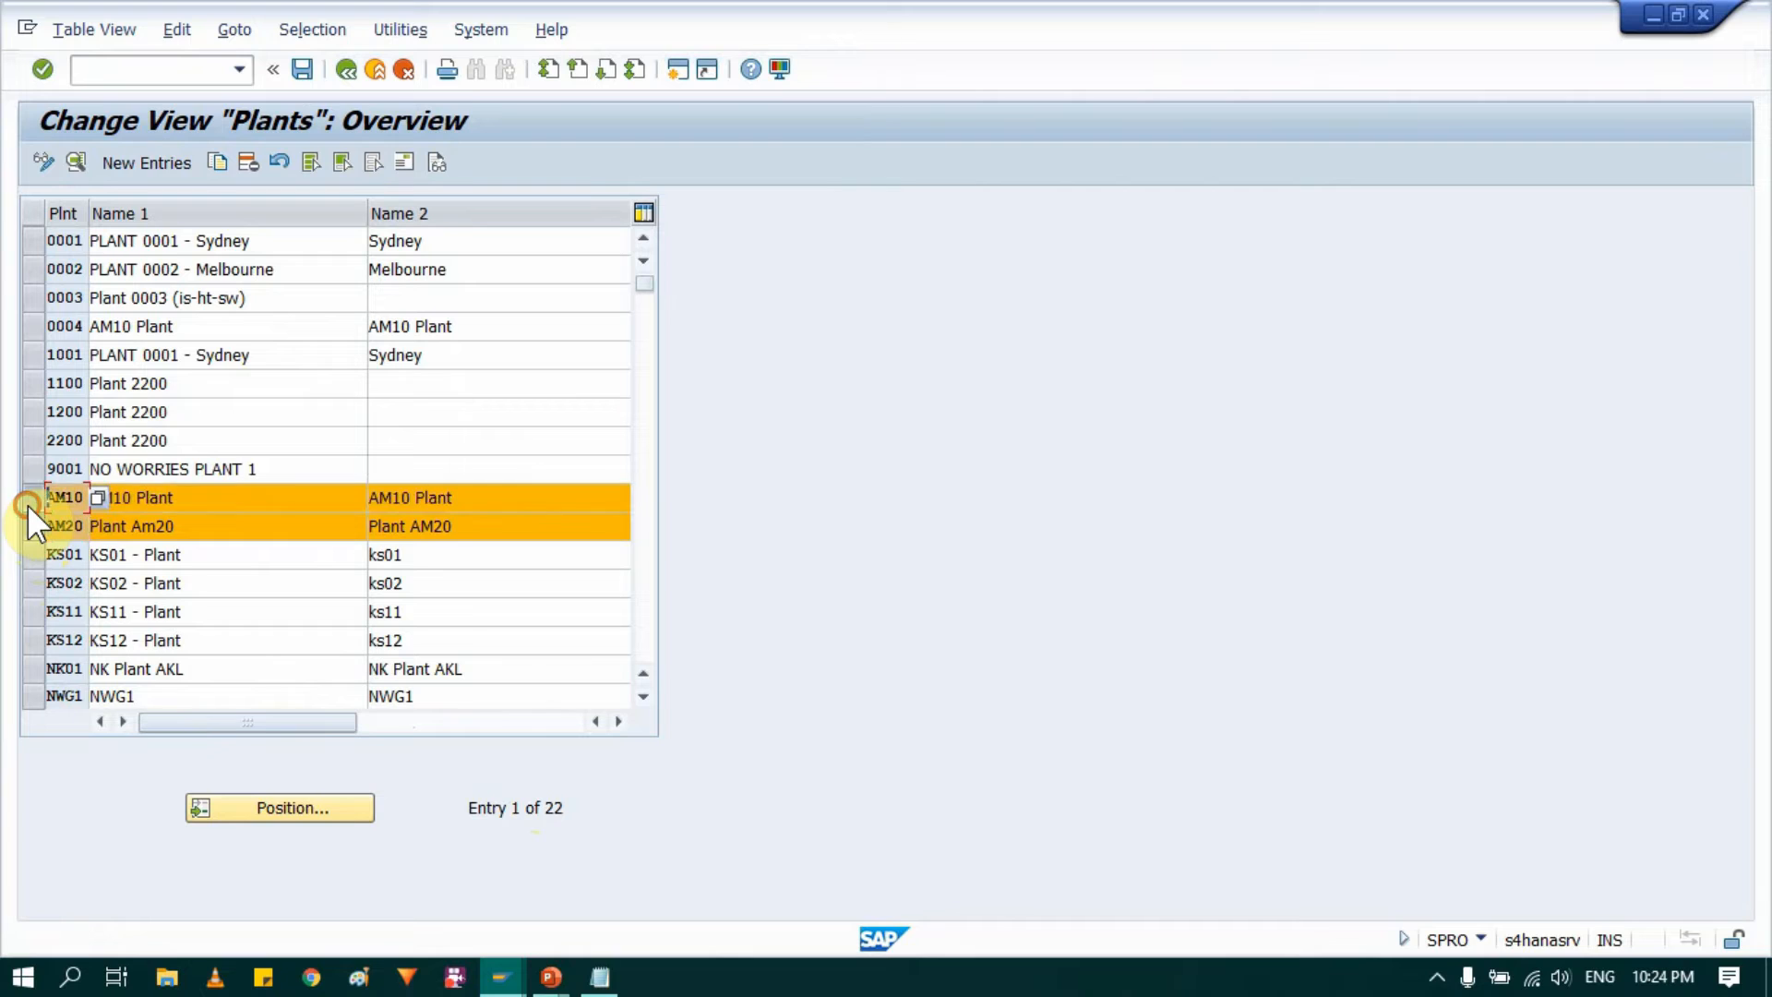
pyautogui.click(228, 499)
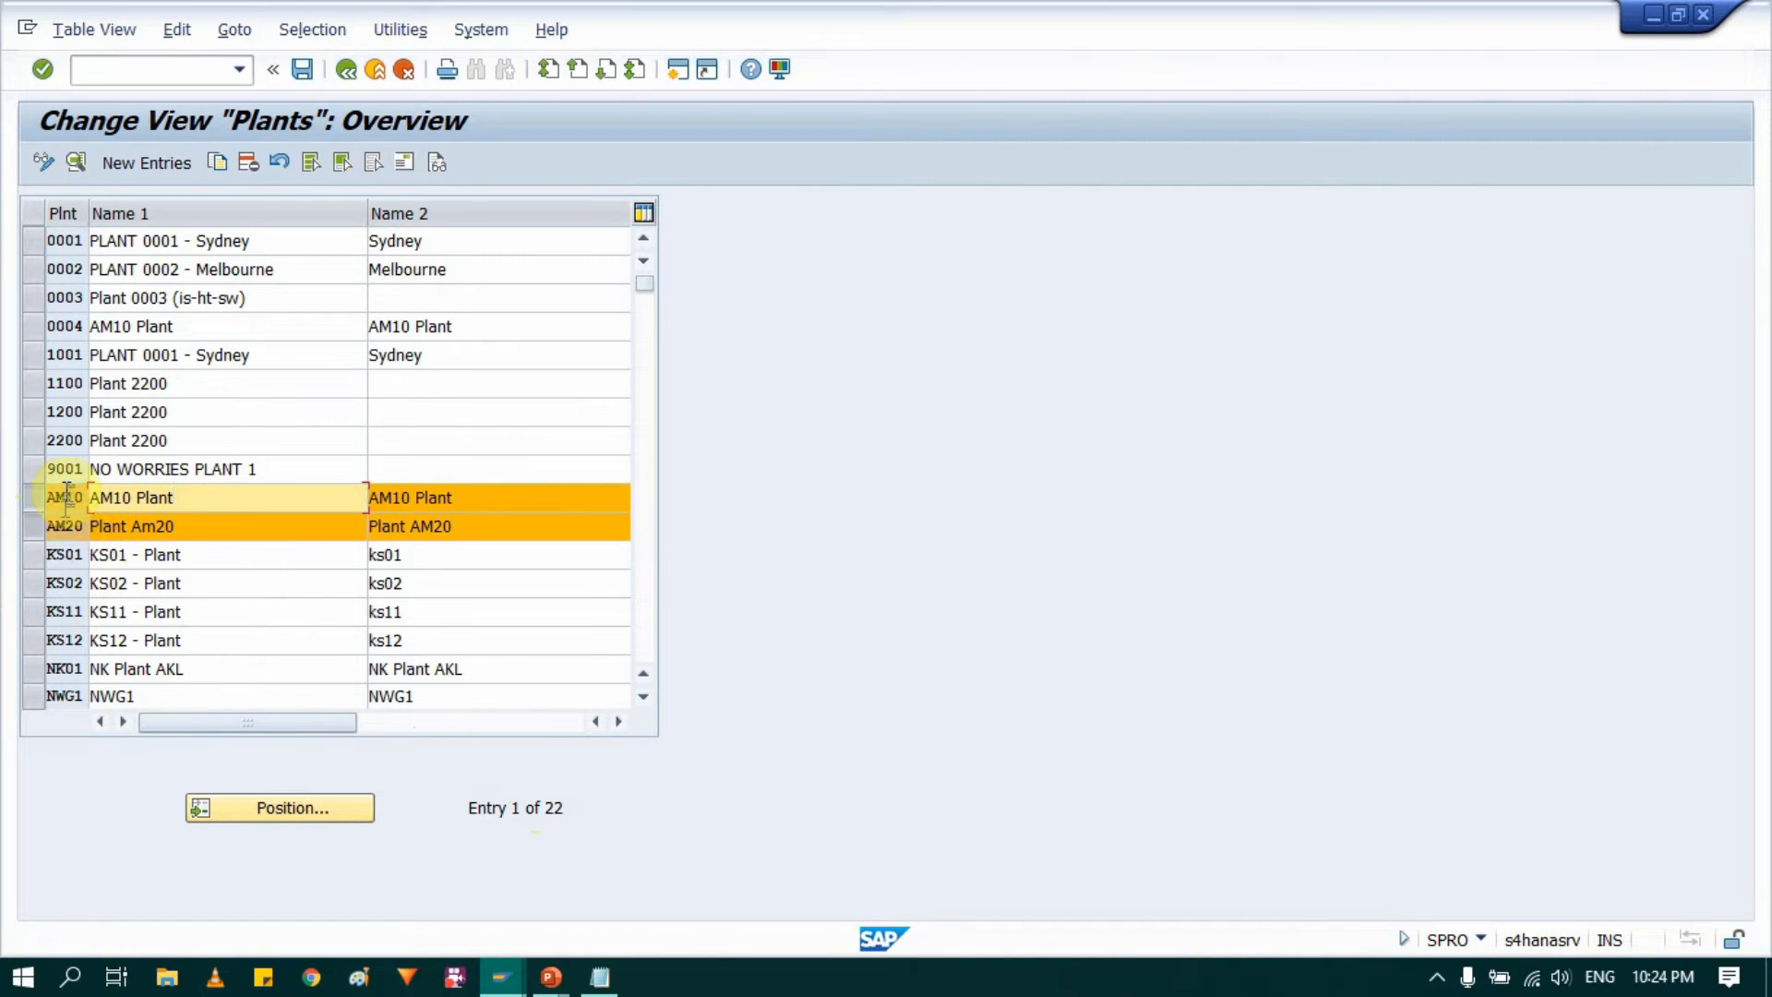
pyautogui.click(349, 72)
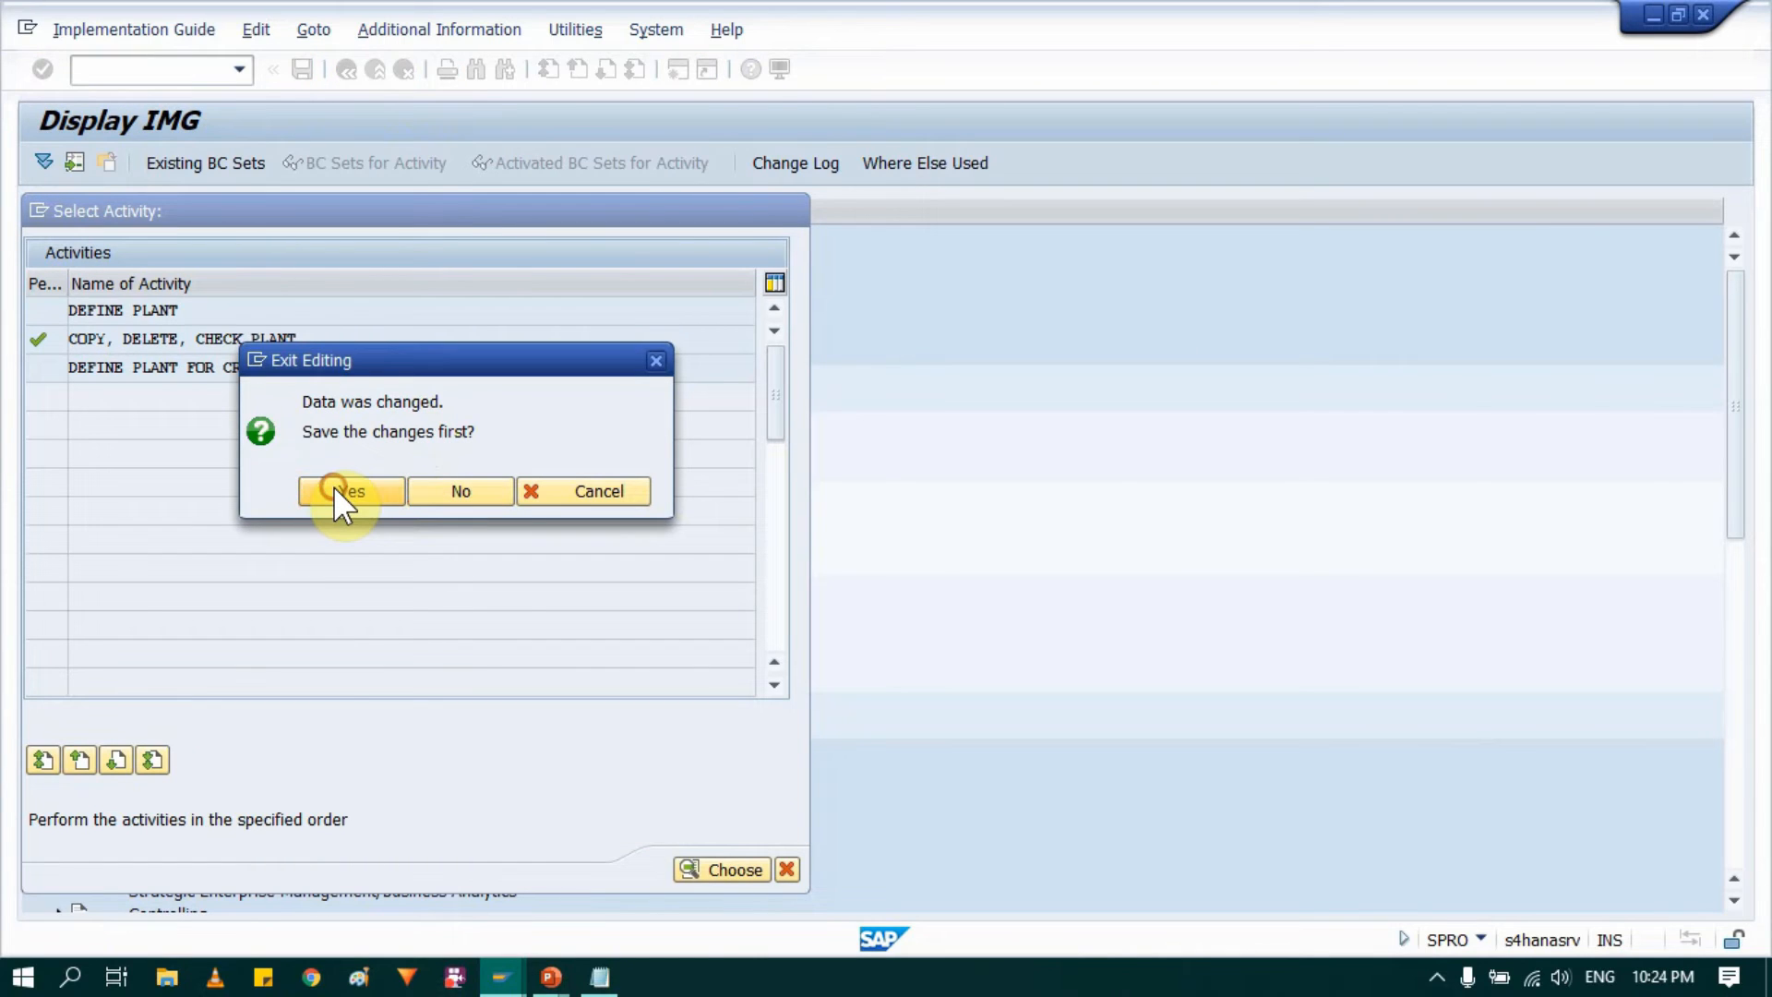
pyautogui.click(343, 491)
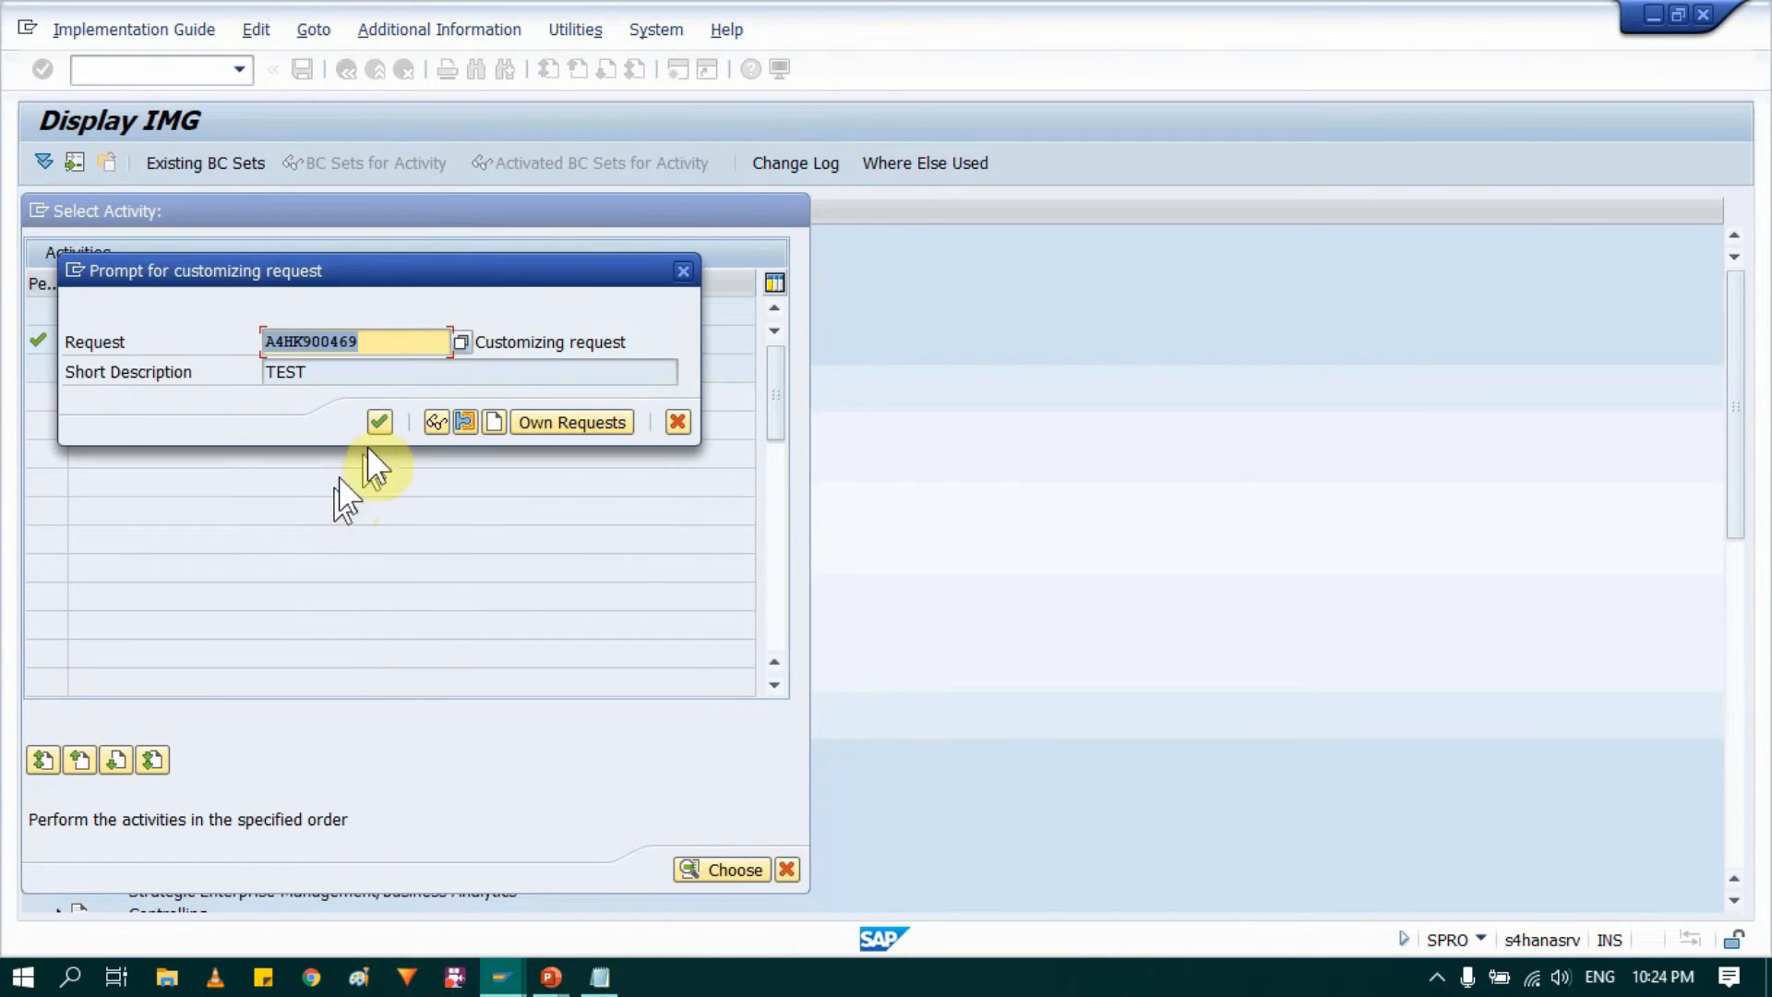
pyautogui.click(380, 429)
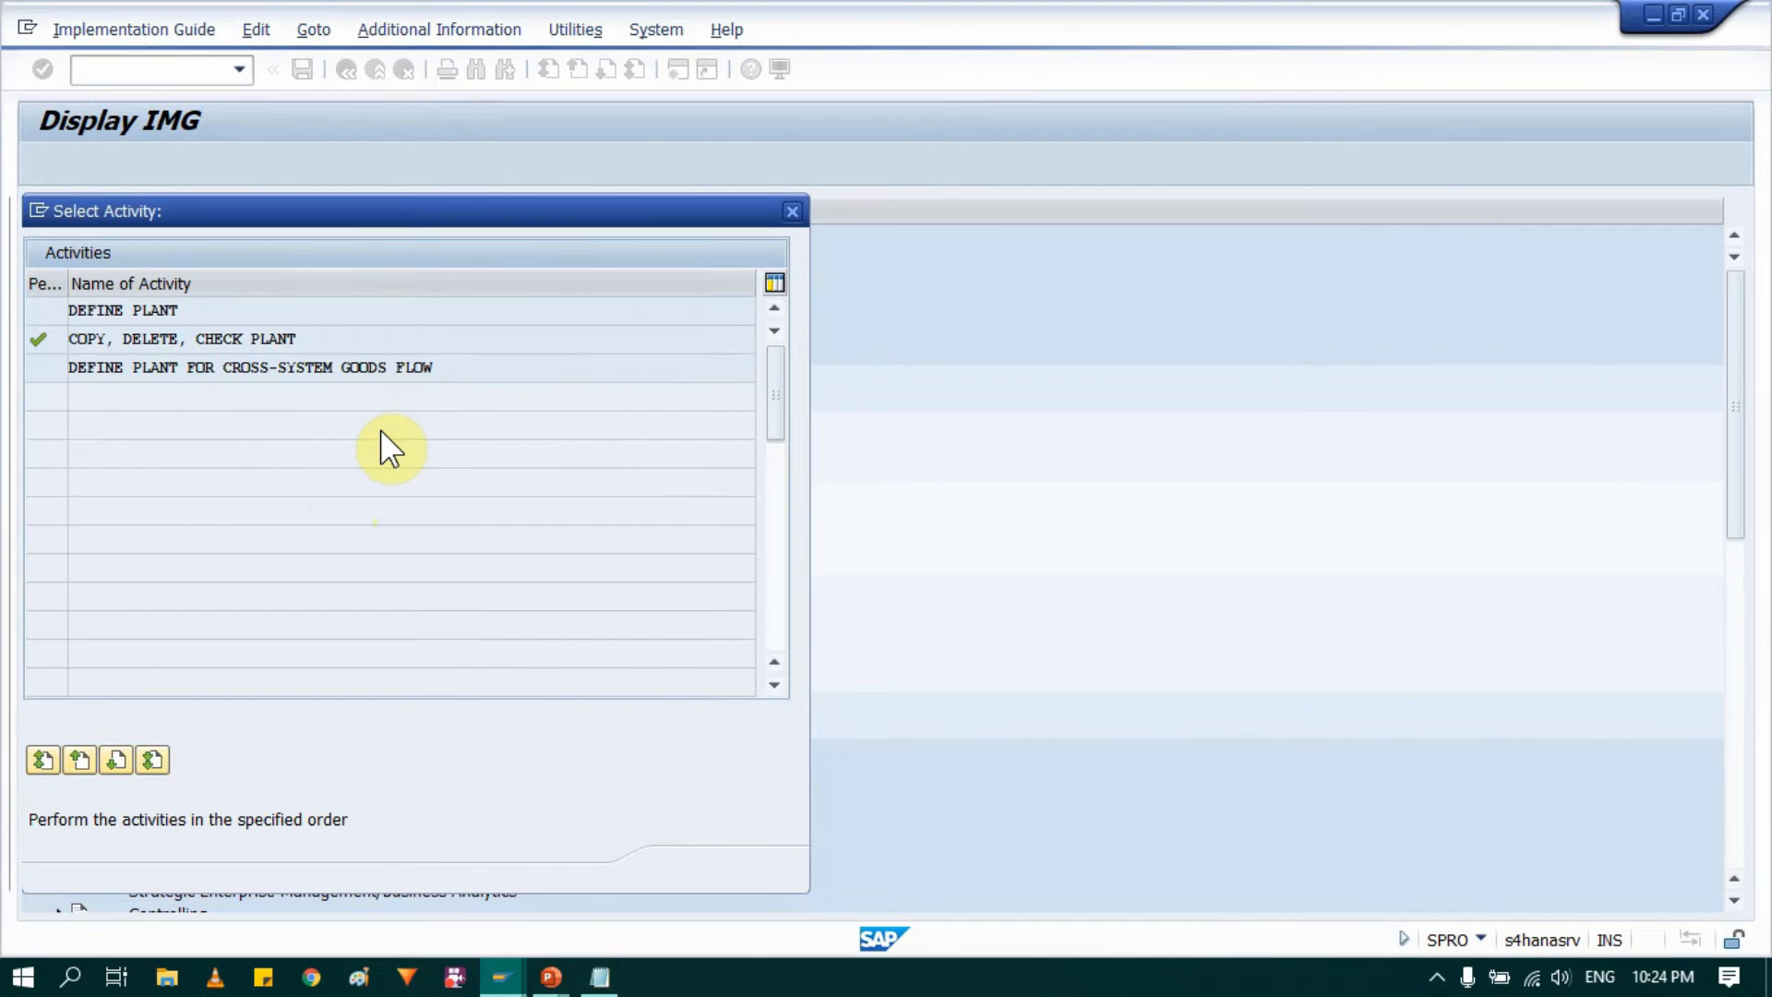
pyautogui.click(795, 218)
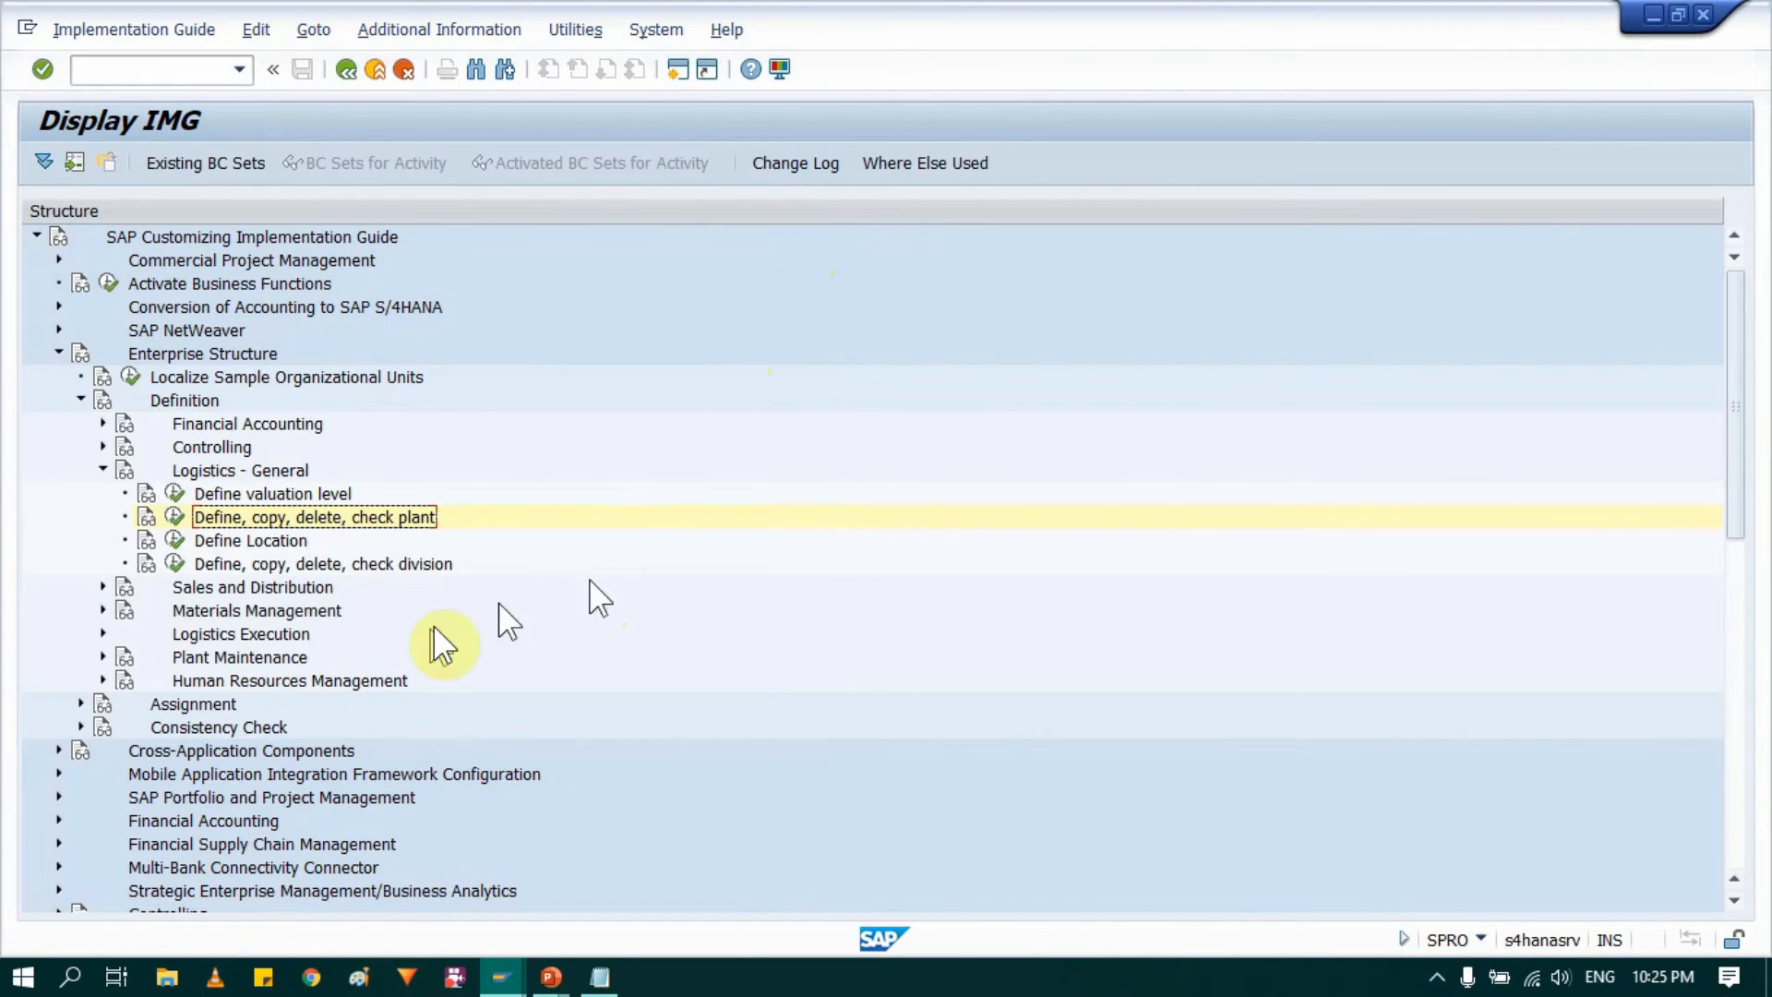
# Step: Collapse Logistics - General and examine the storage location level on the organisation structure slide in PowerPoint
pyautogui.click(103, 468)
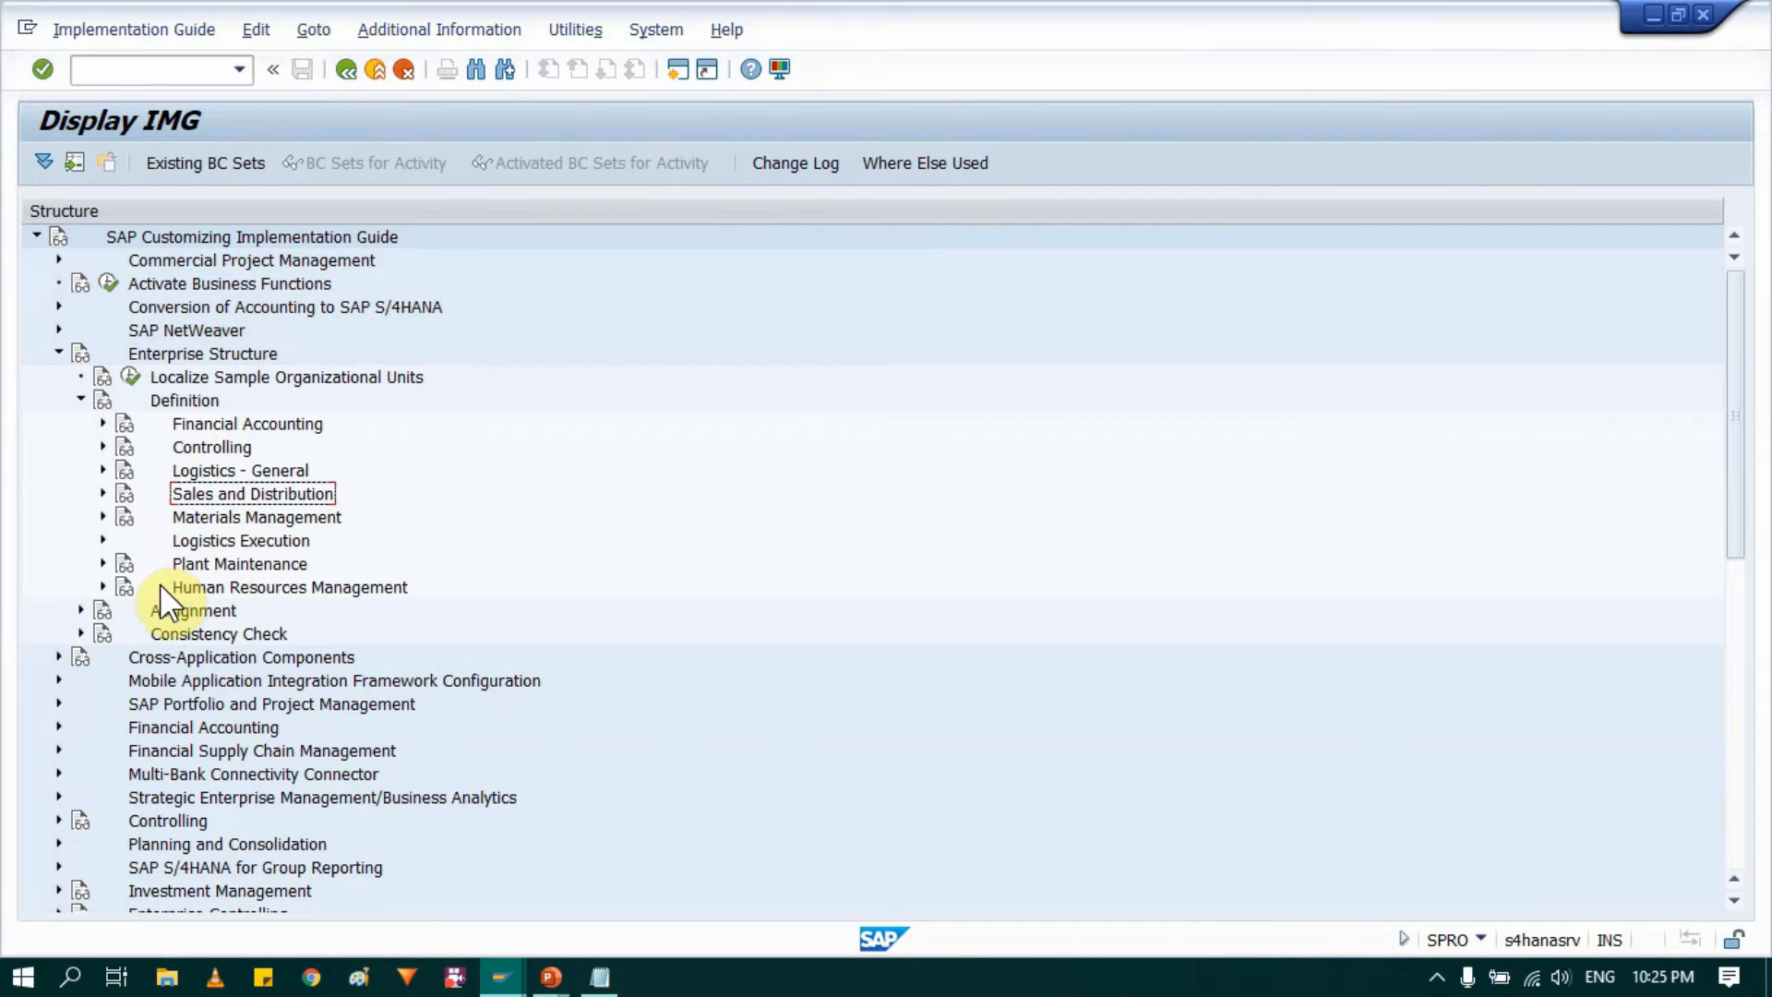
pyautogui.click(257, 517)
pyautogui.moveTo(551, 977)
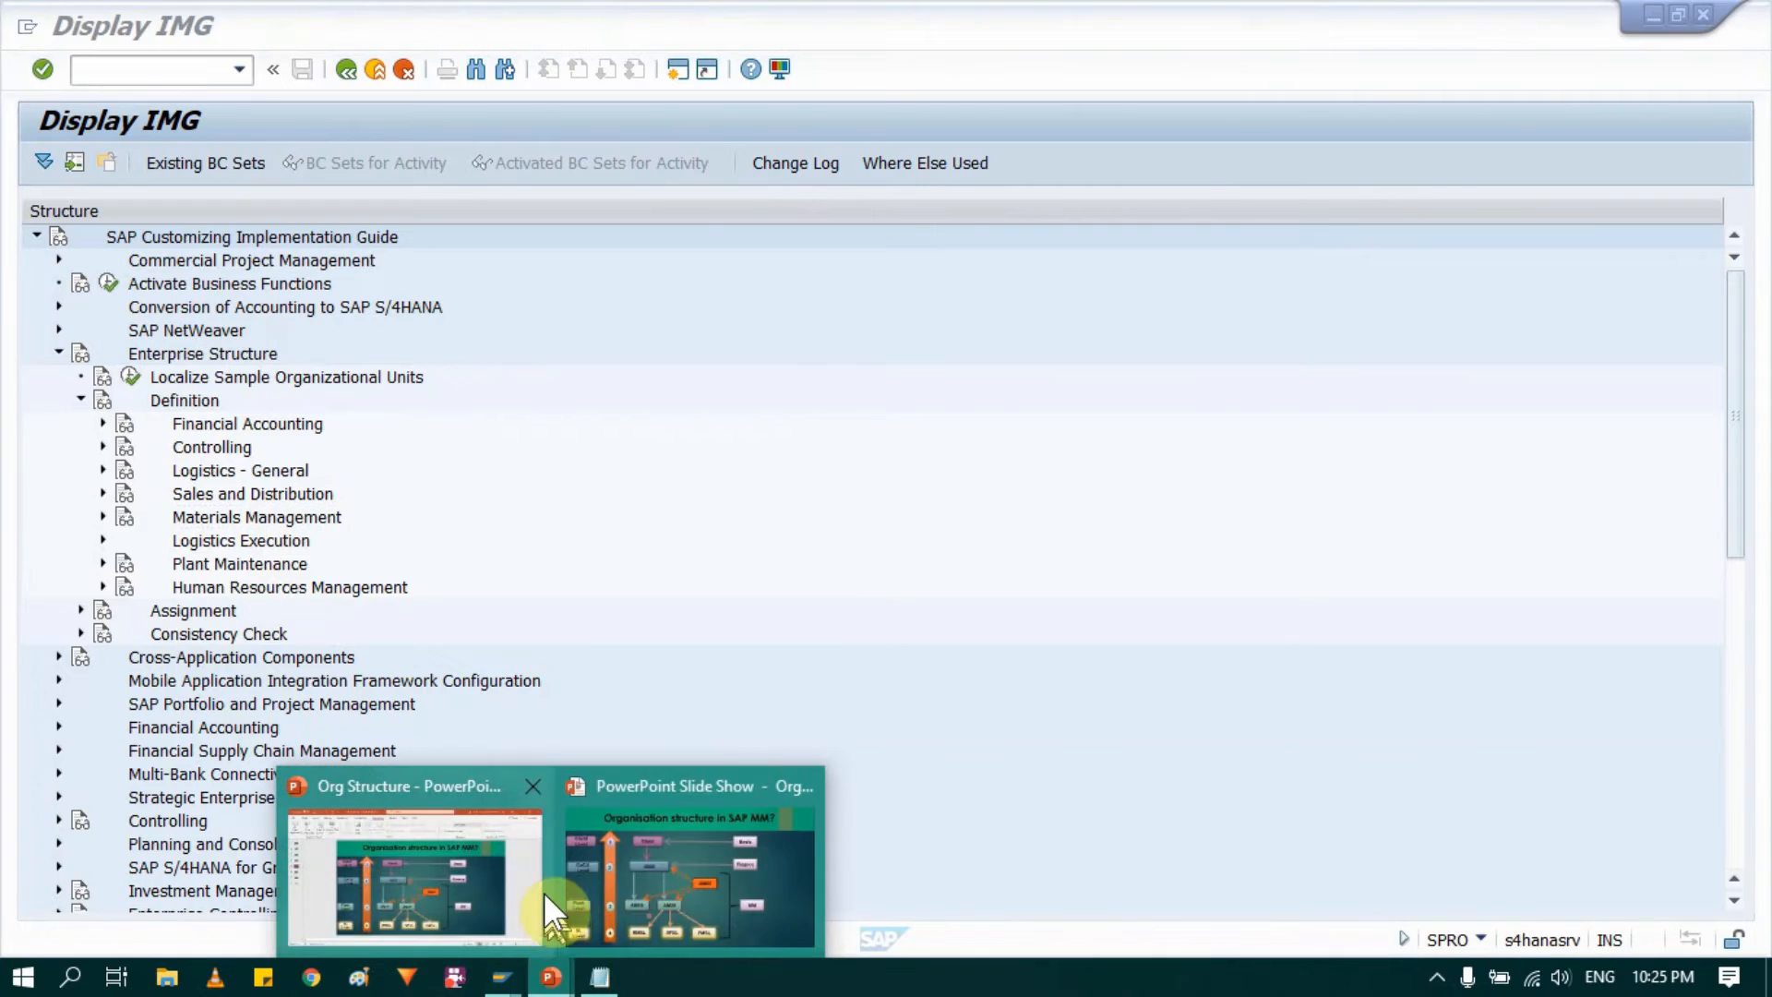
pyautogui.click(627, 830)
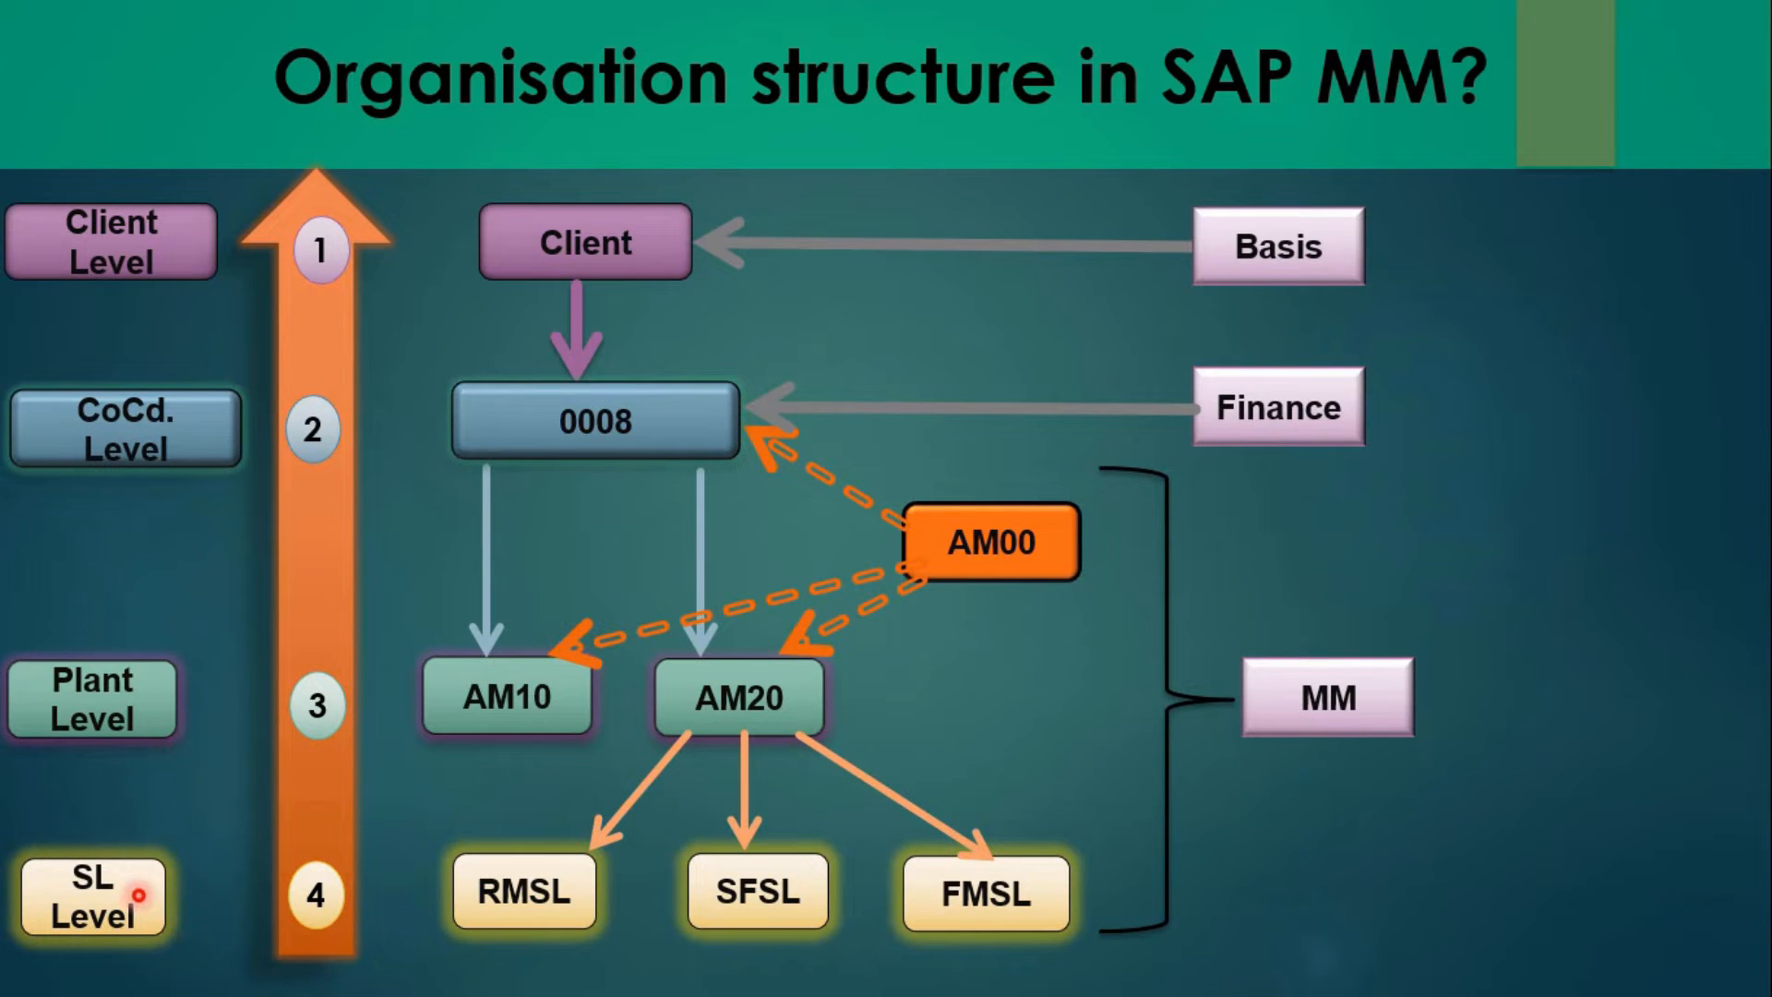
pyautogui.hotkey('alt', 'Tab')
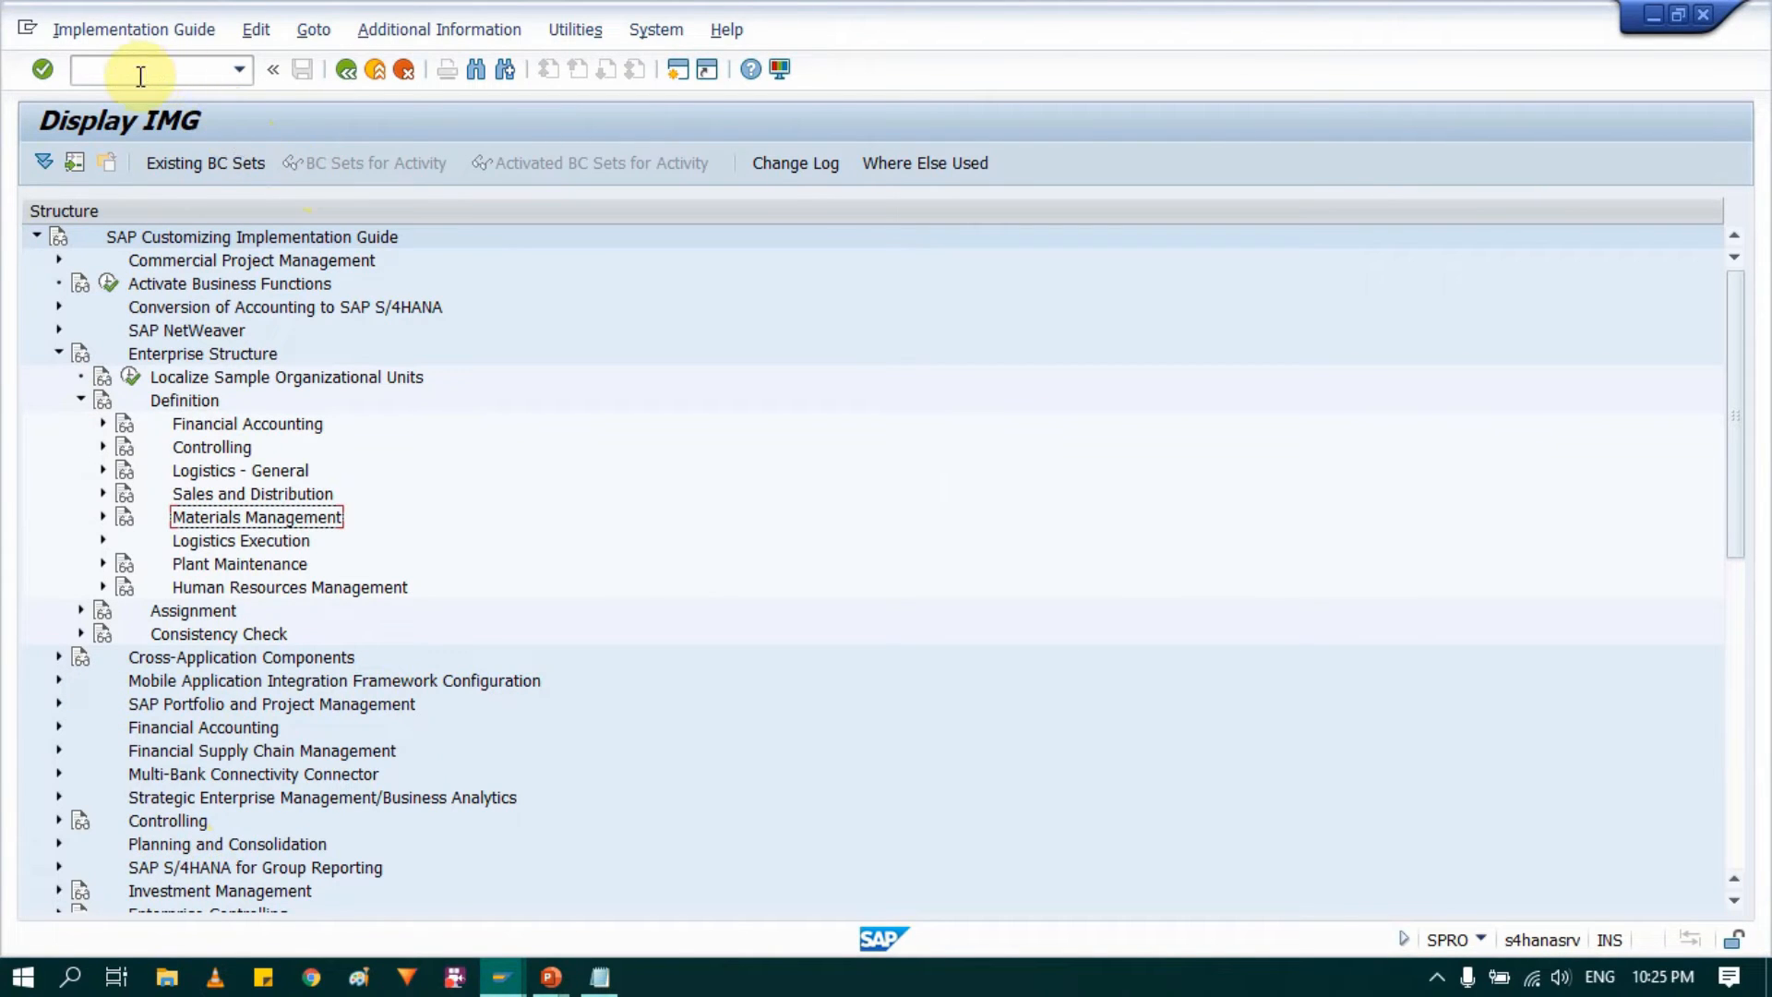
# Step: Open Maintain storage location under Enterprise Structure, Definition, Materials Management, with plant AM10 as the work area
pyautogui.click(177, 353)
pyautogui.click(176, 407)
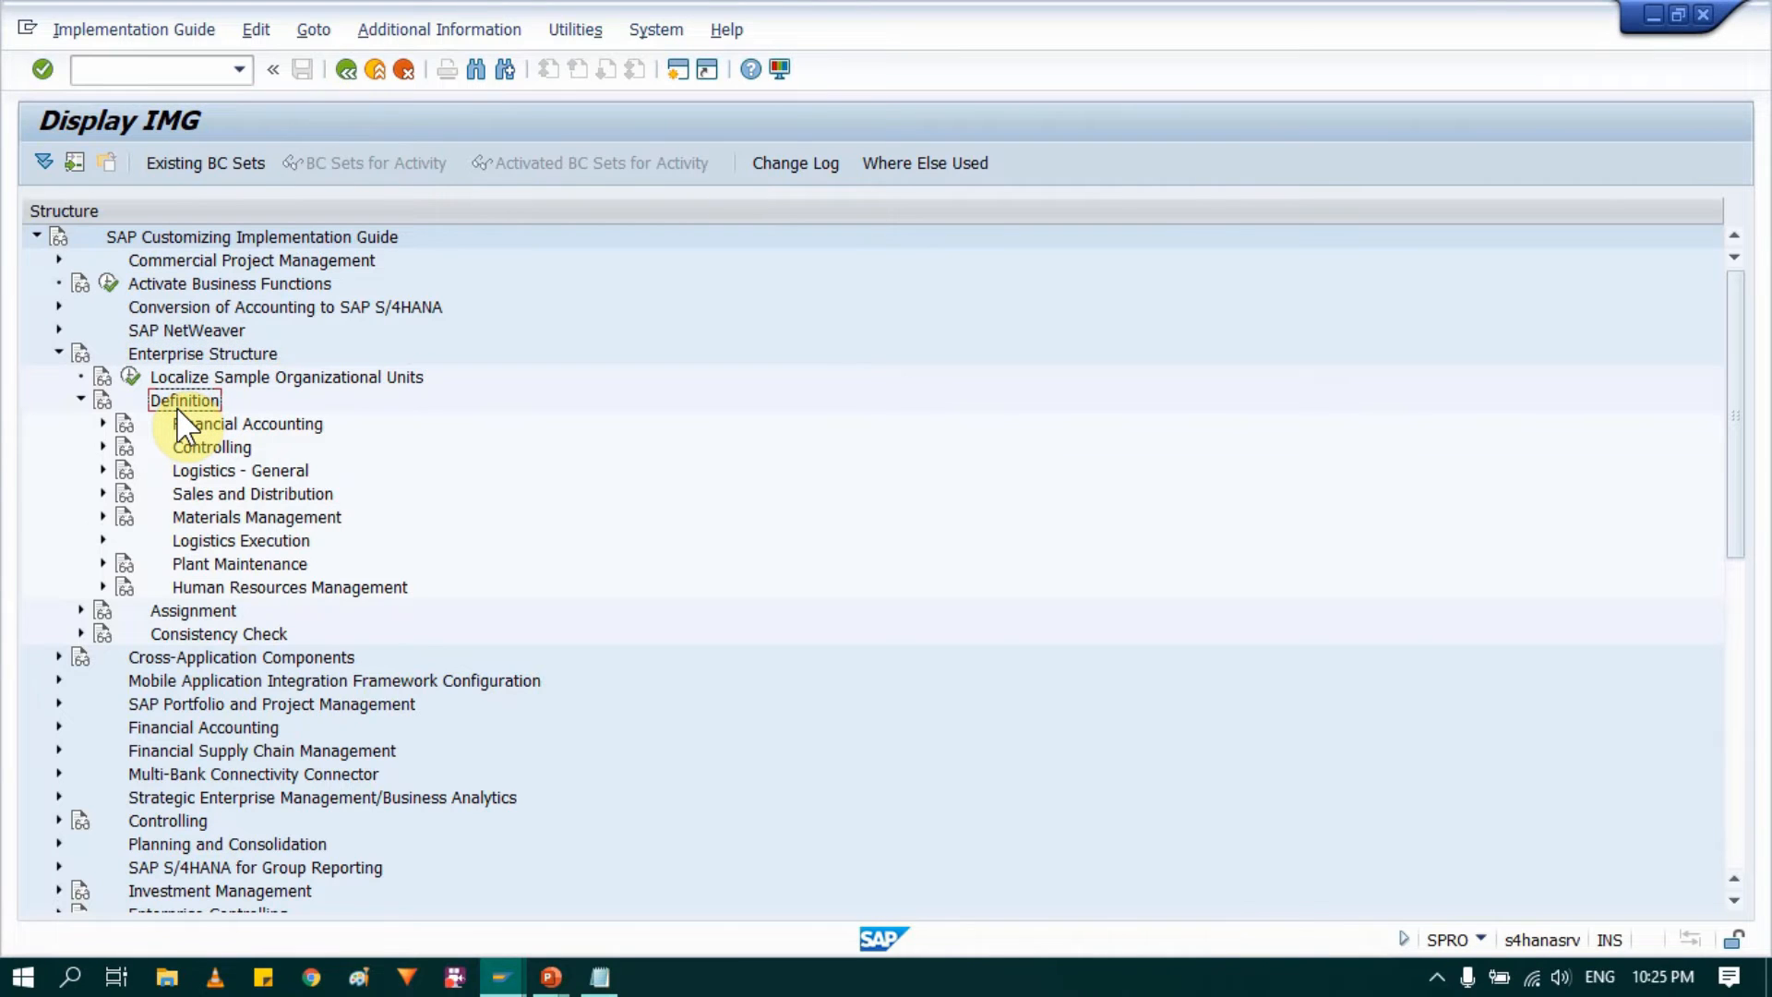
pyautogui.click(233, 521)
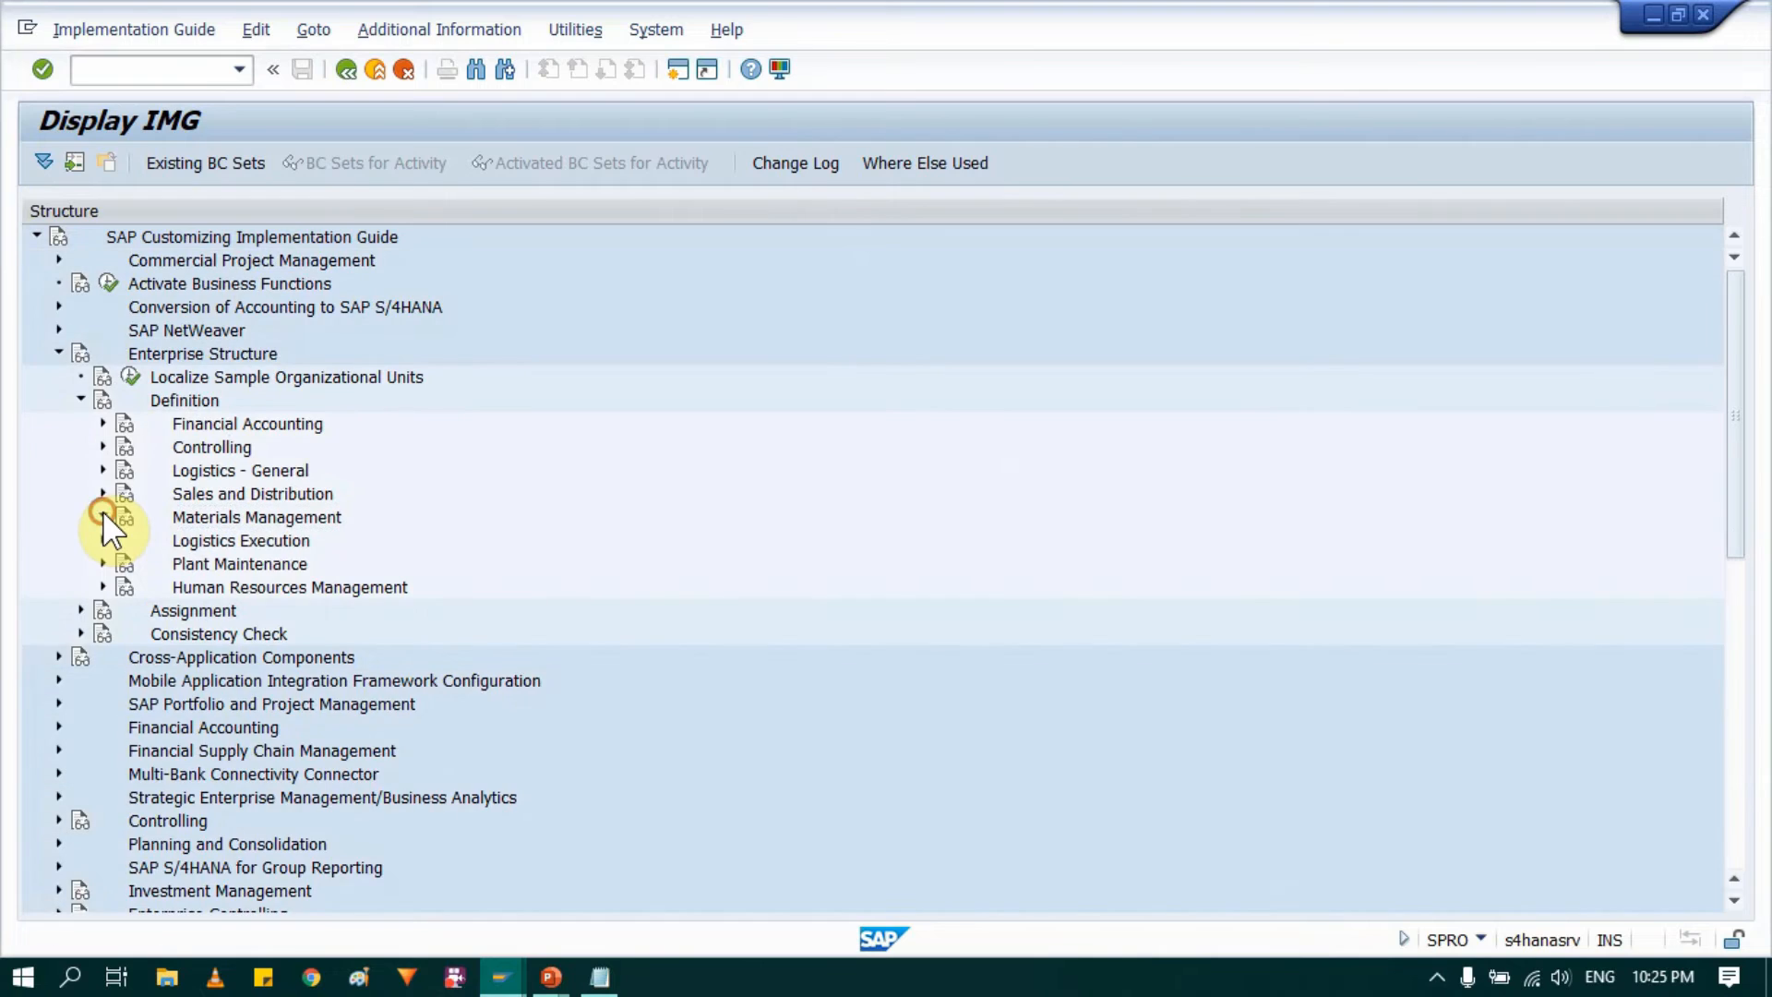
pyautogui.click(102, 516)
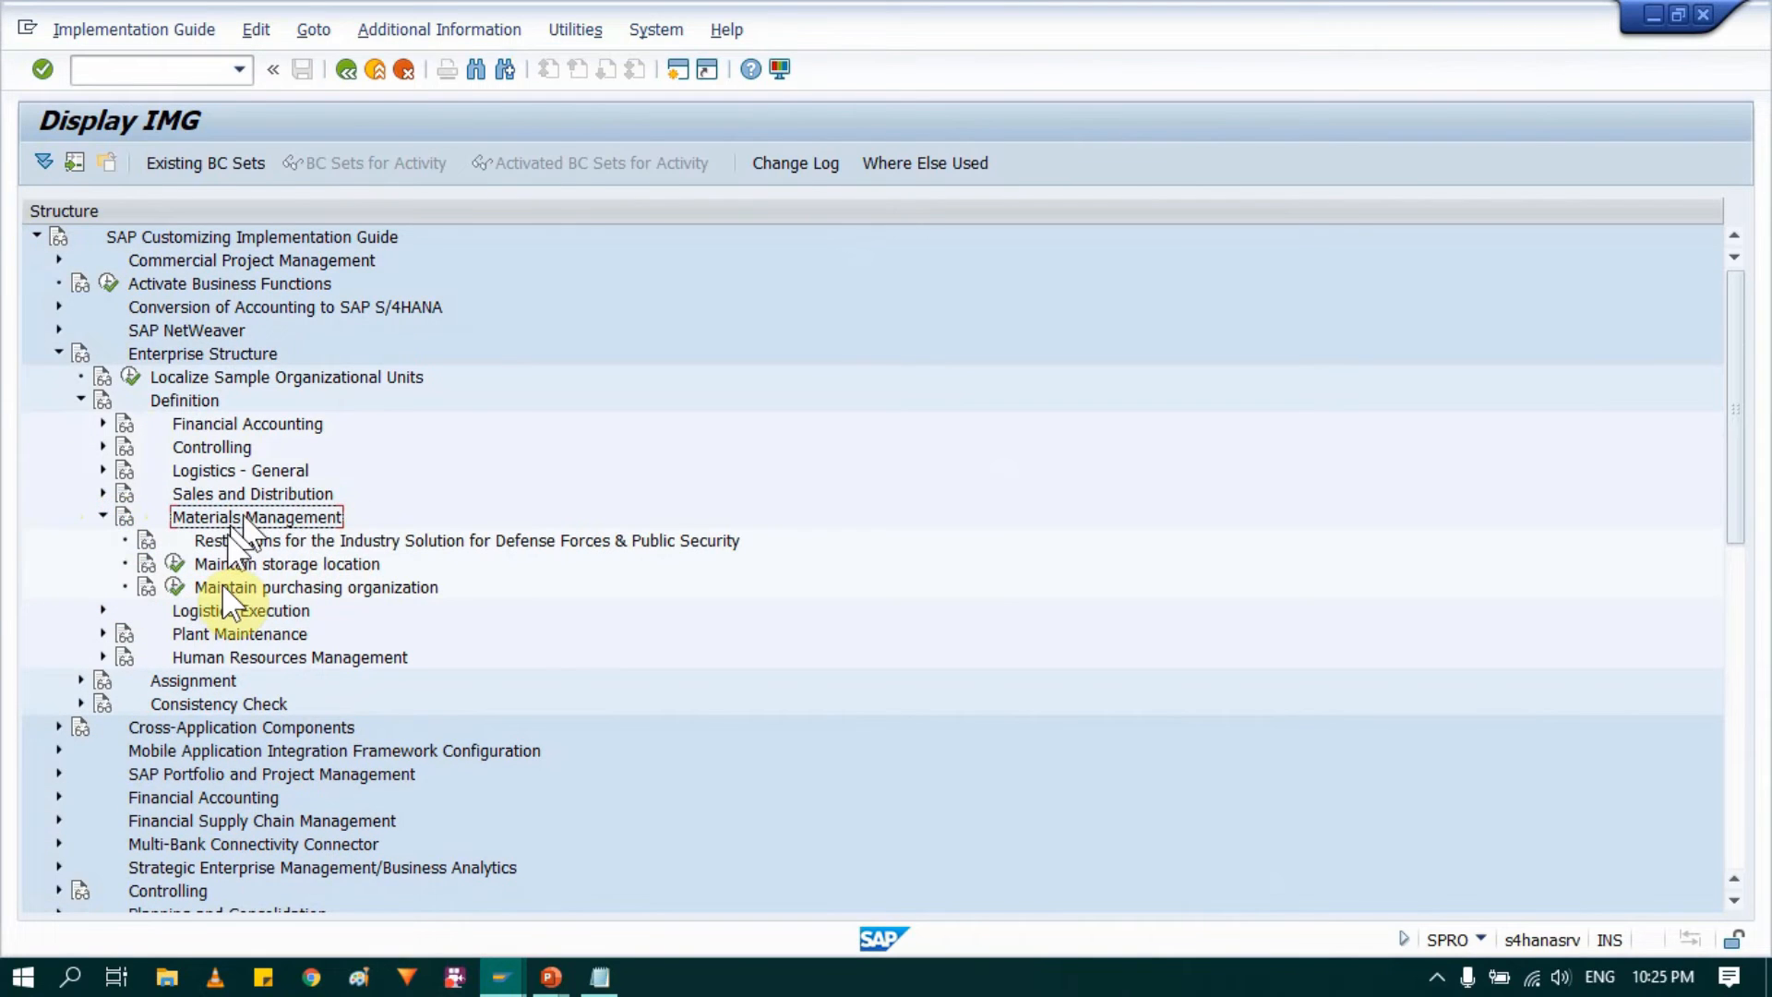
pyautogui.click(263, 563)
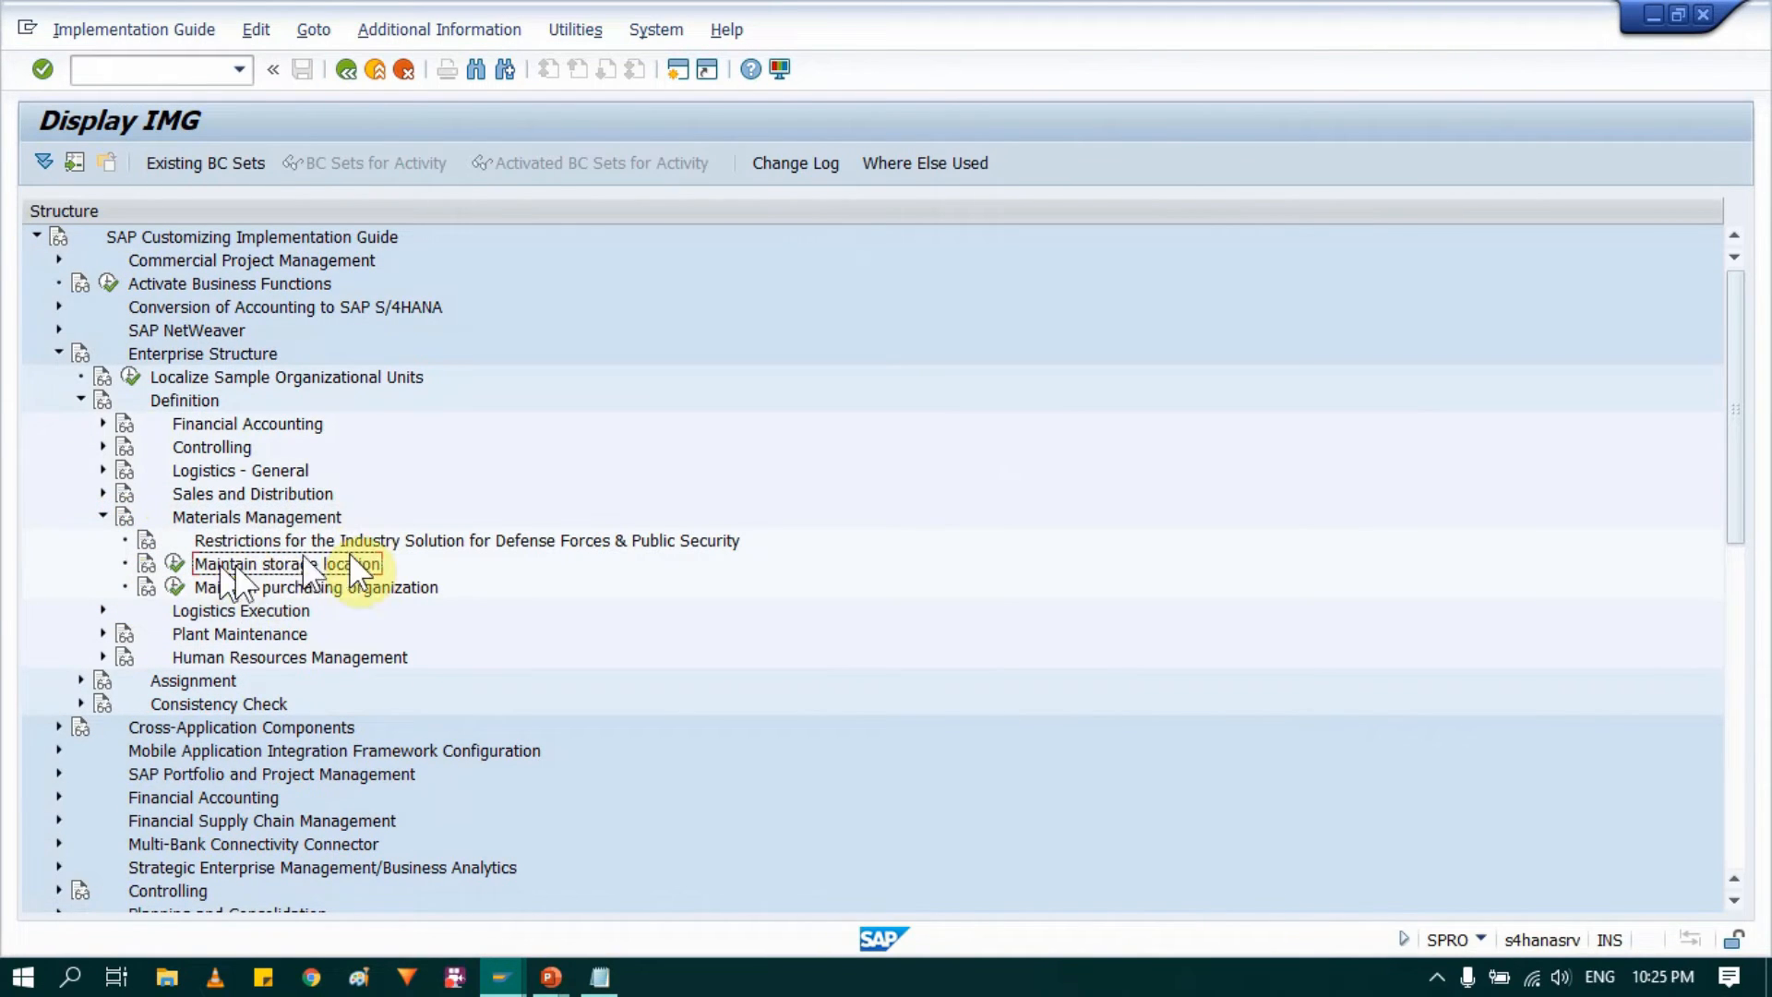
pyautogui.click(175, 565)
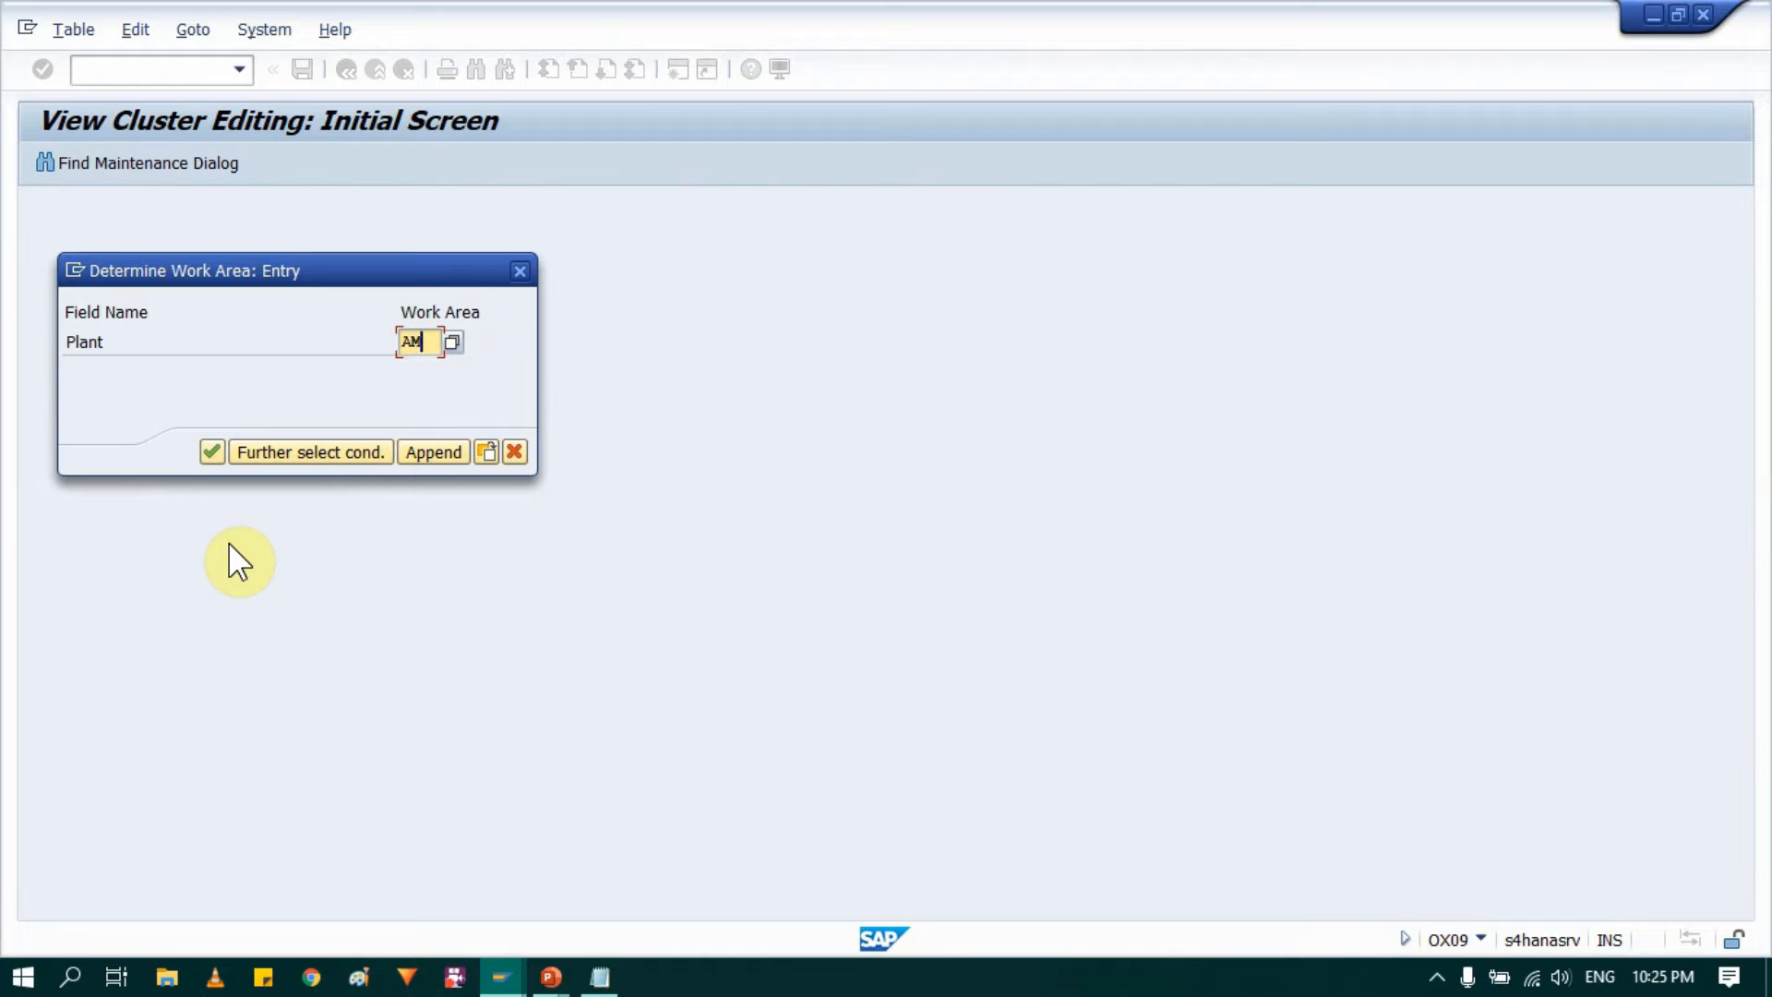
pyautogui.press('Return')
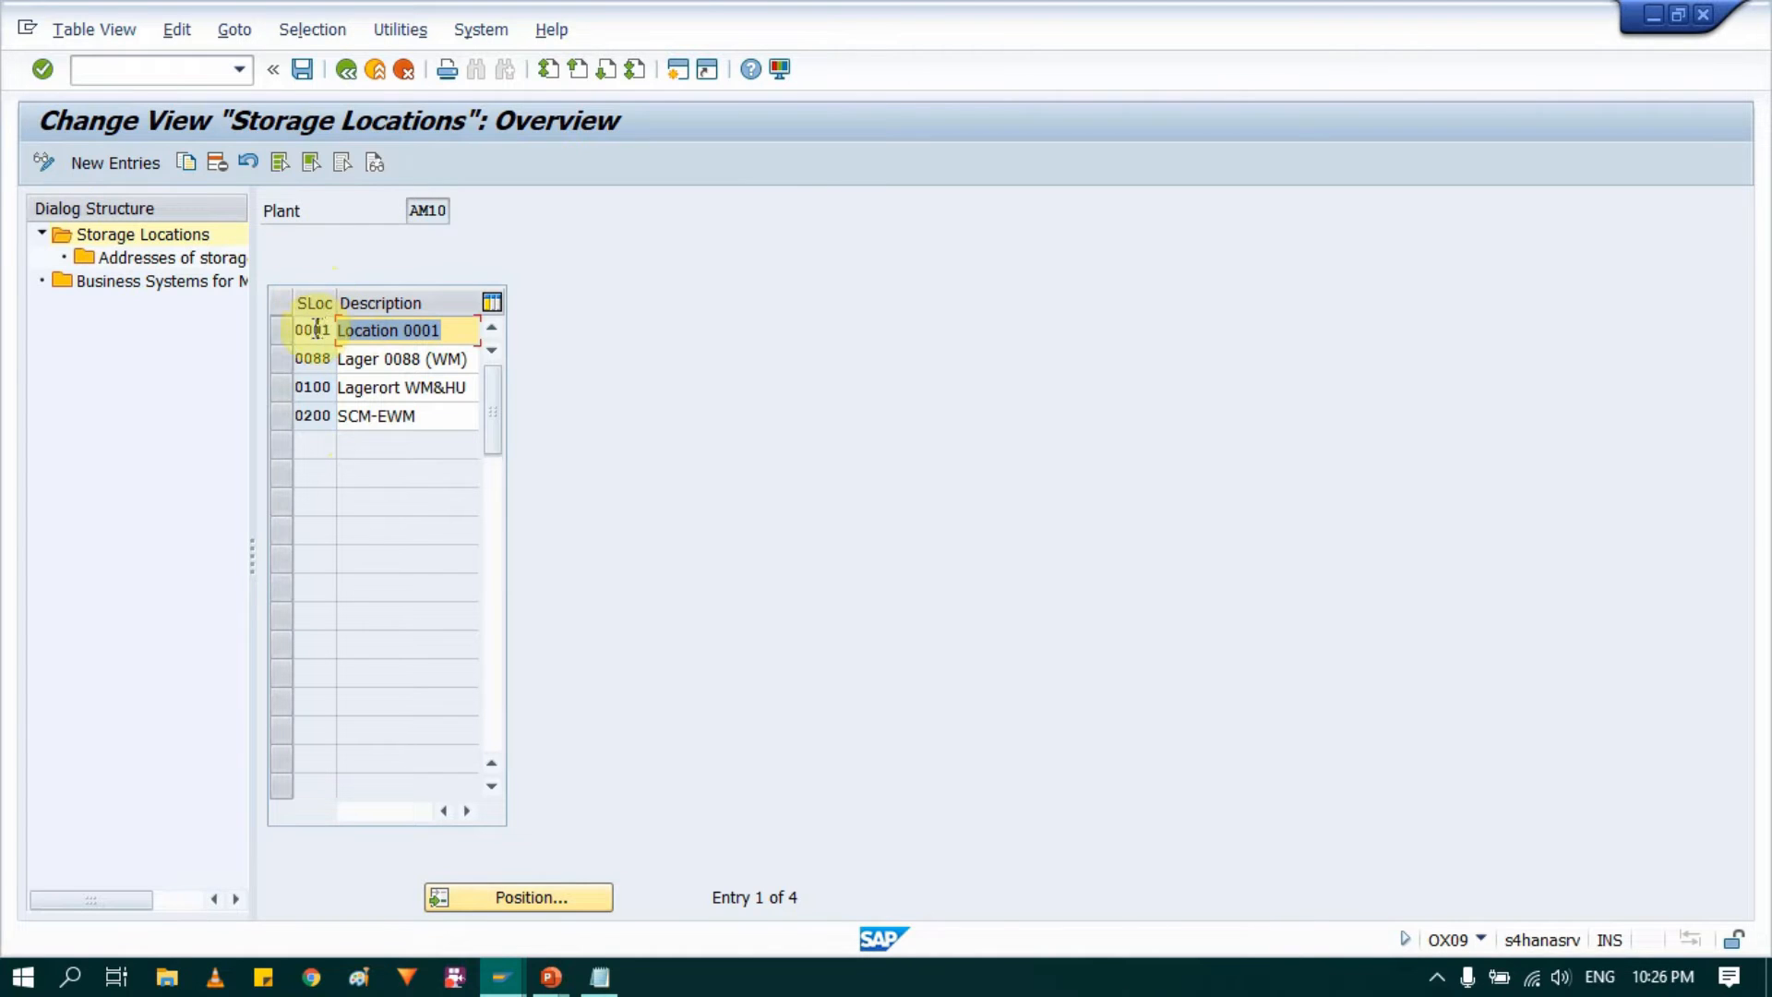
# Step: Delete storage locations 0001, 0088, 0100 and 0200 from plant AM10 and save the deletion
pyautogui.click(279, 338)
pyautogui.moveTo(278, 338); pyautogui.dragTo(284, 393)
pyautogui.click(283, 419)
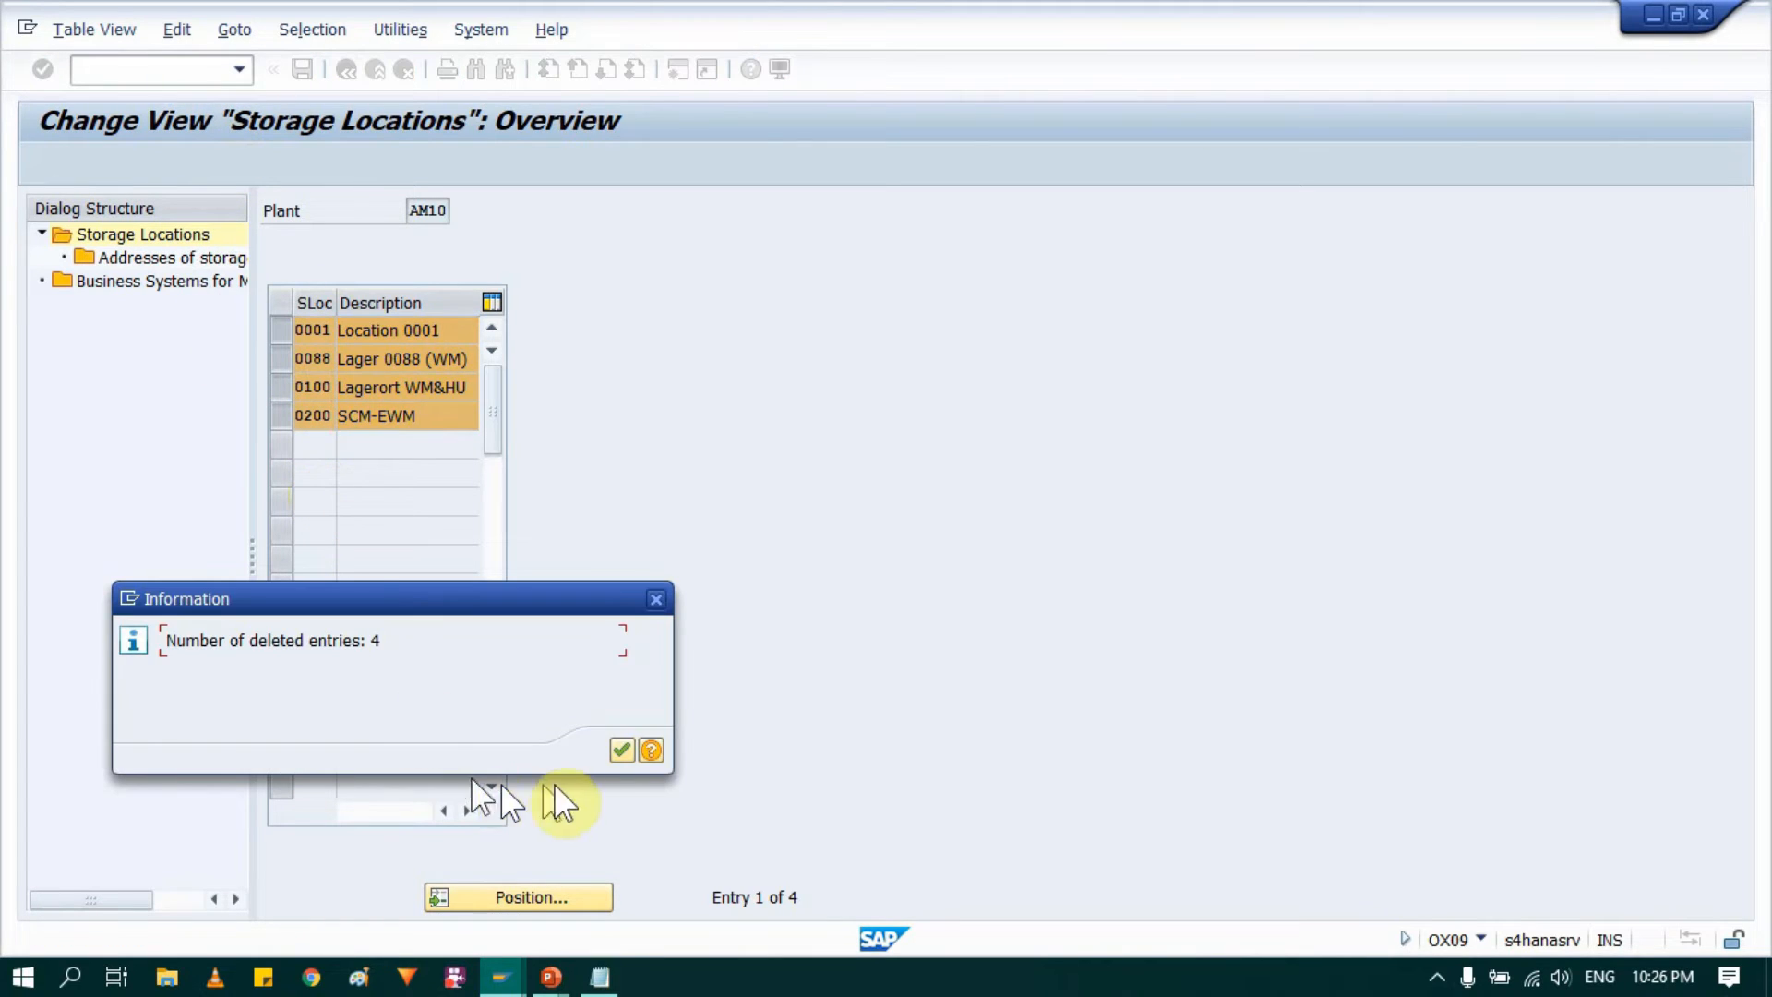
pyautogui.click(619, 750)
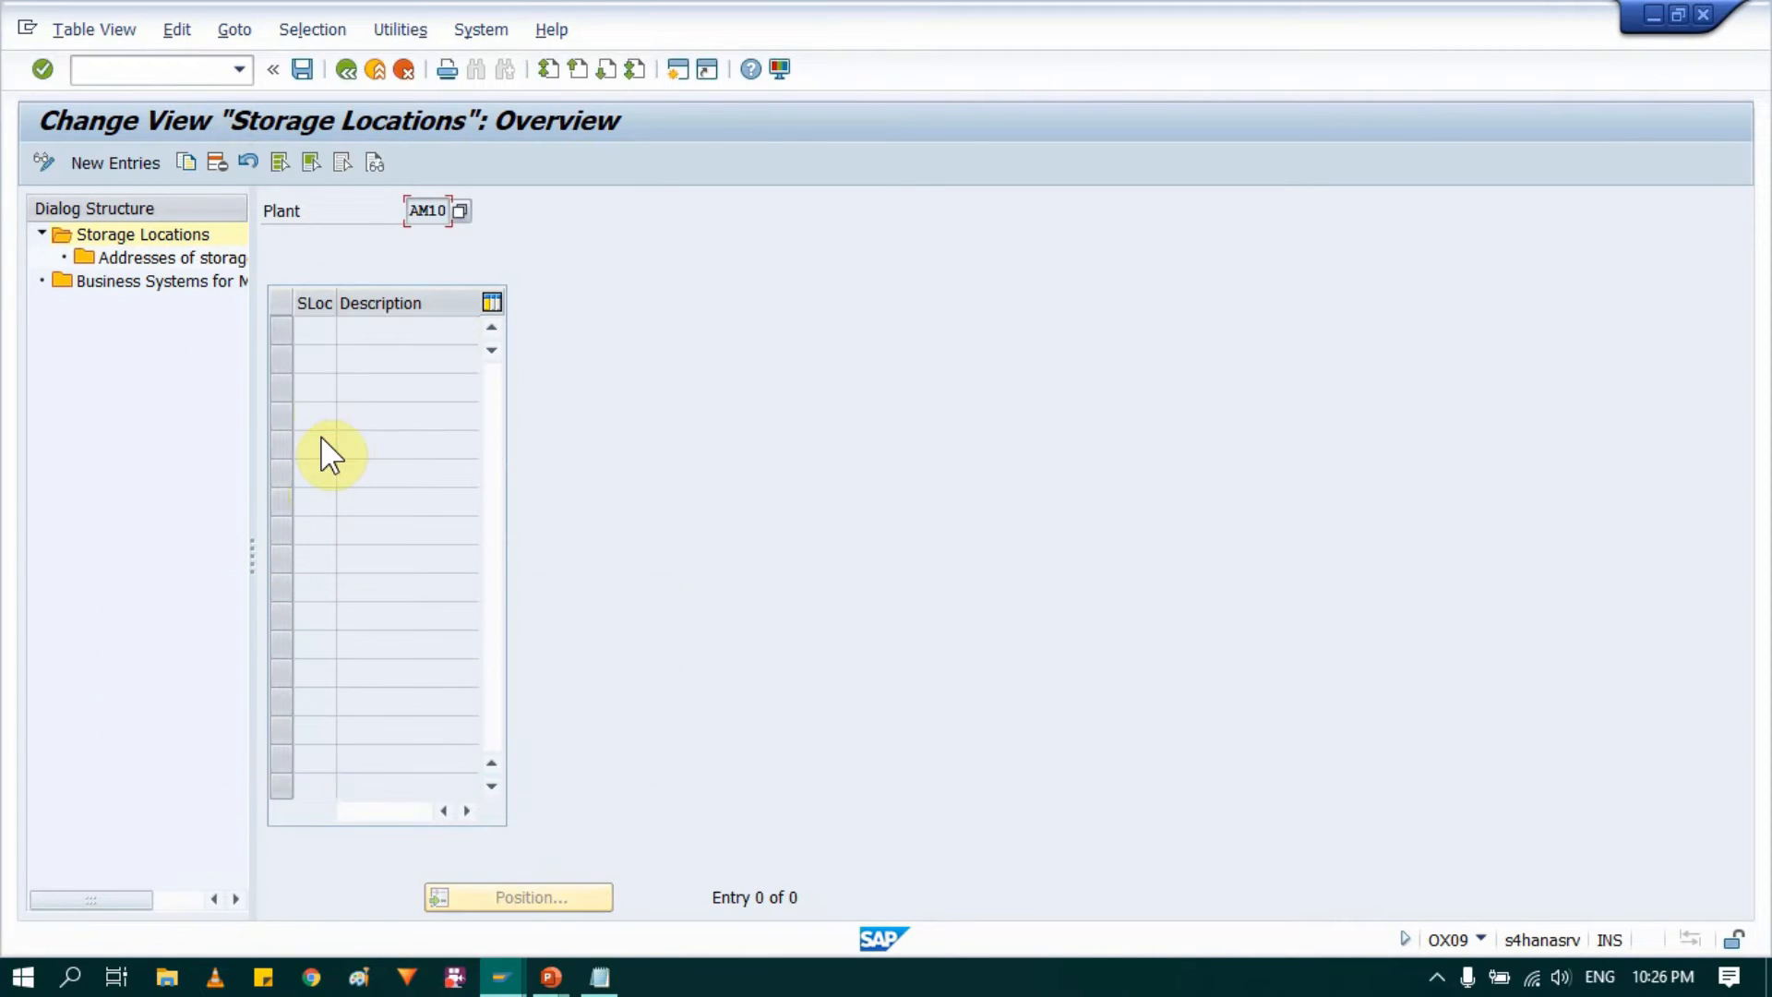
pyautogui.click(309, 75)
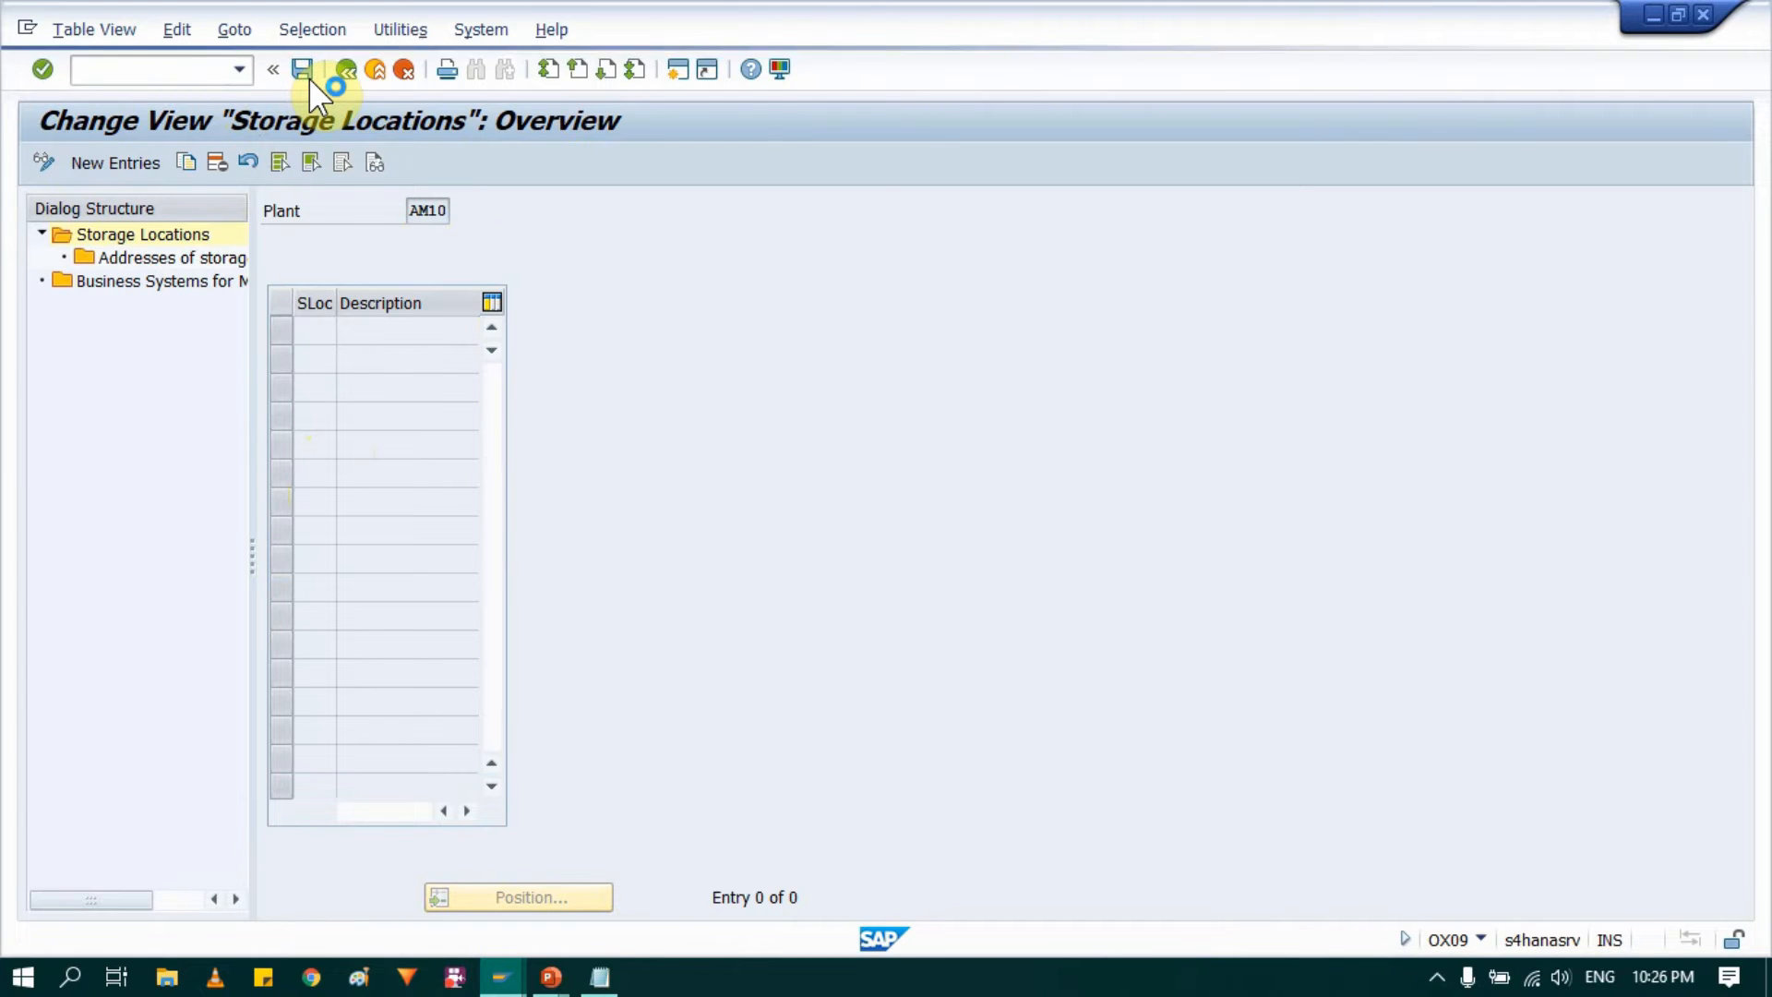
pyautogui.click(379, 451)
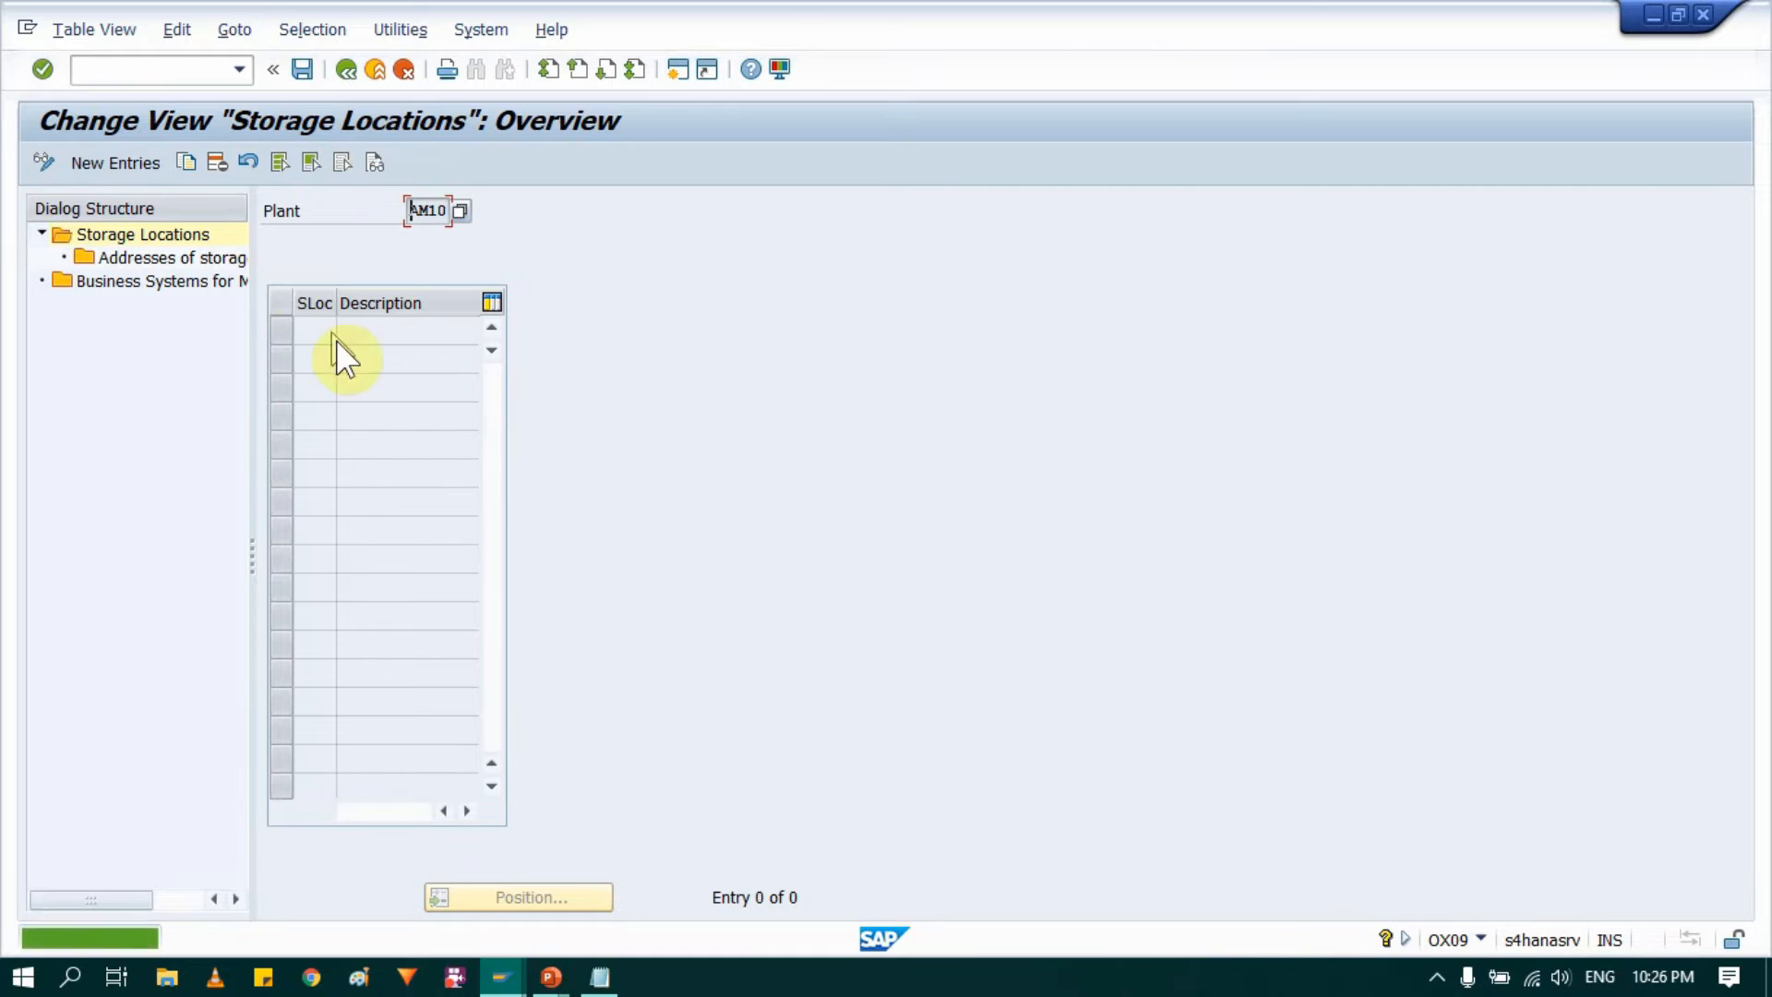
# Step: Start new storage location entries for plant AM10 and add RMSL with the description "Raw Mat"
pyautogui.click(85, 154)
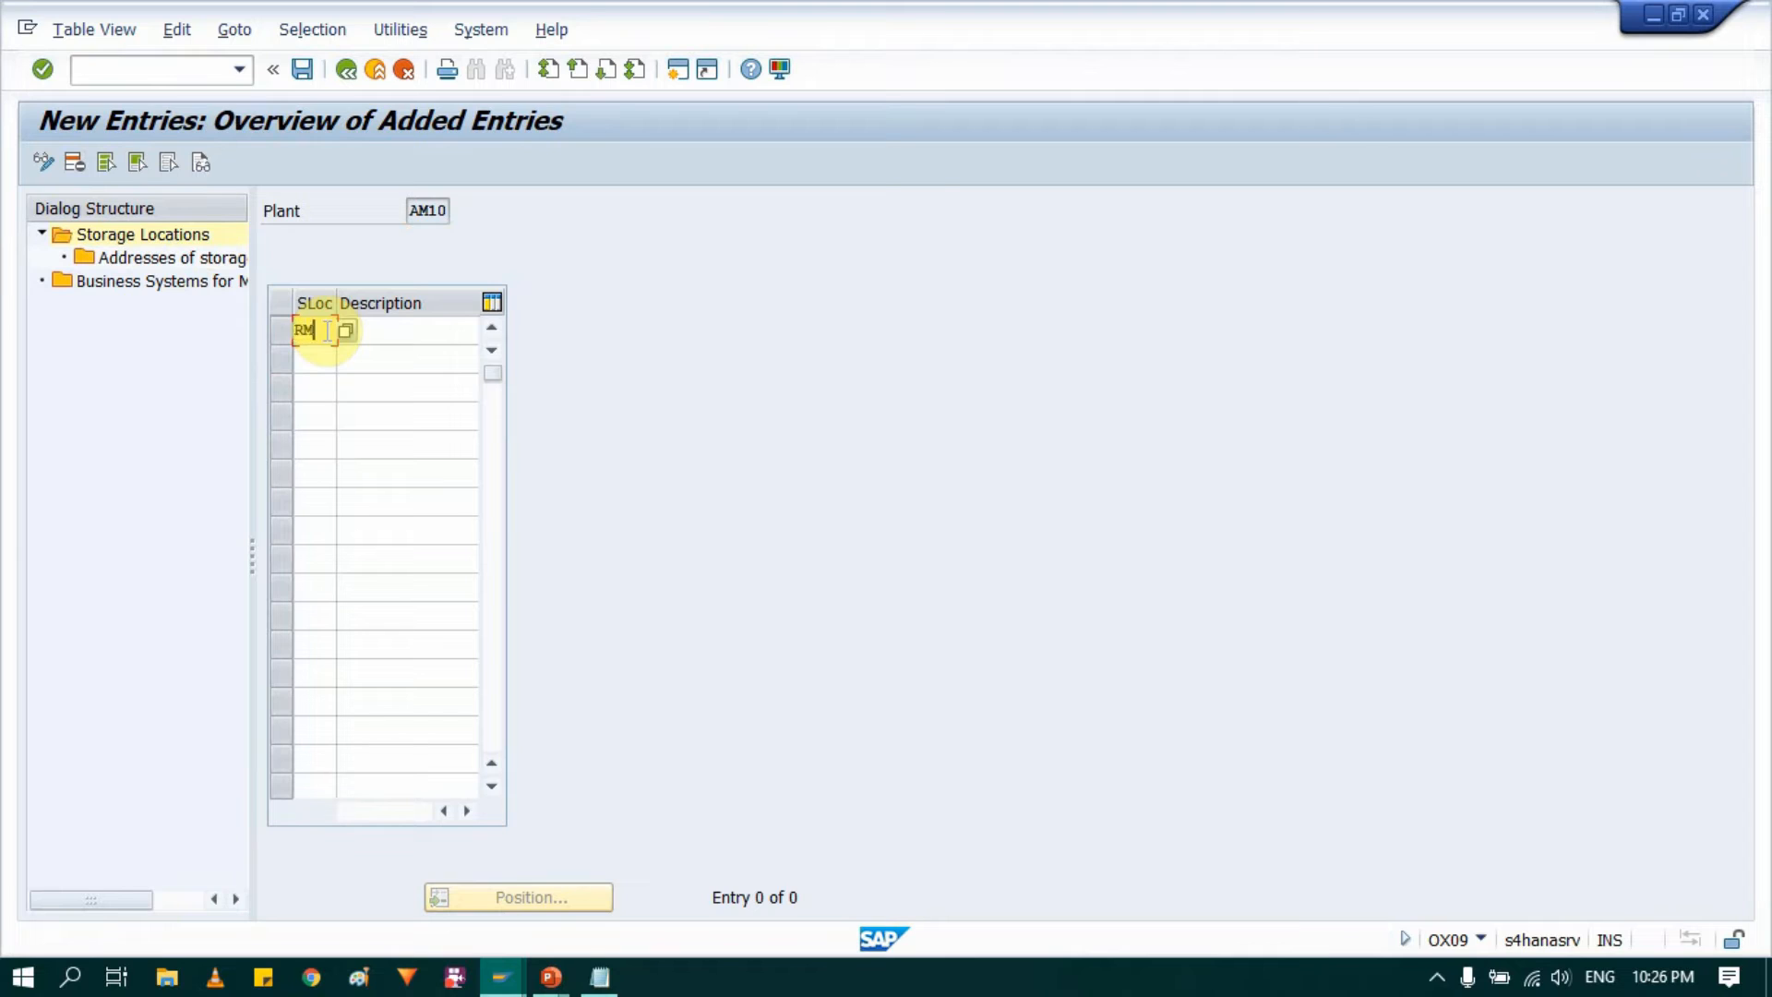
pyautogui.press('Tab')
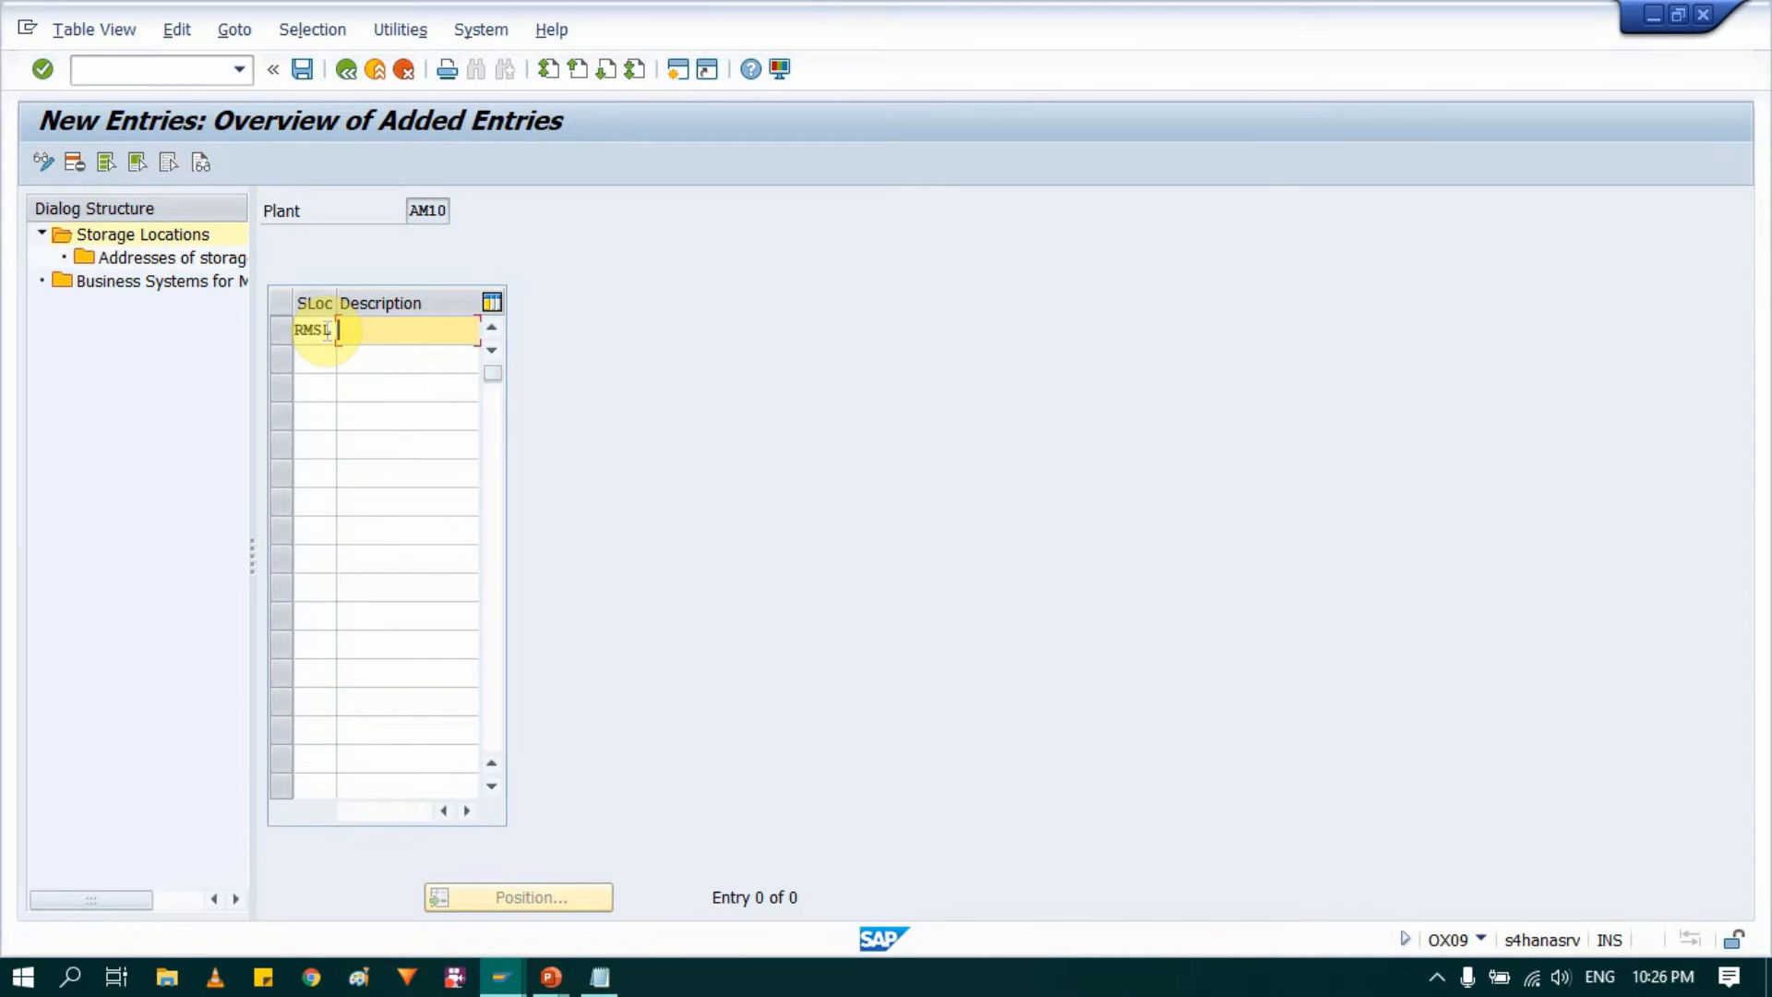
pyautogui.write('Raw Mat')
pyautogui.press('Tab')
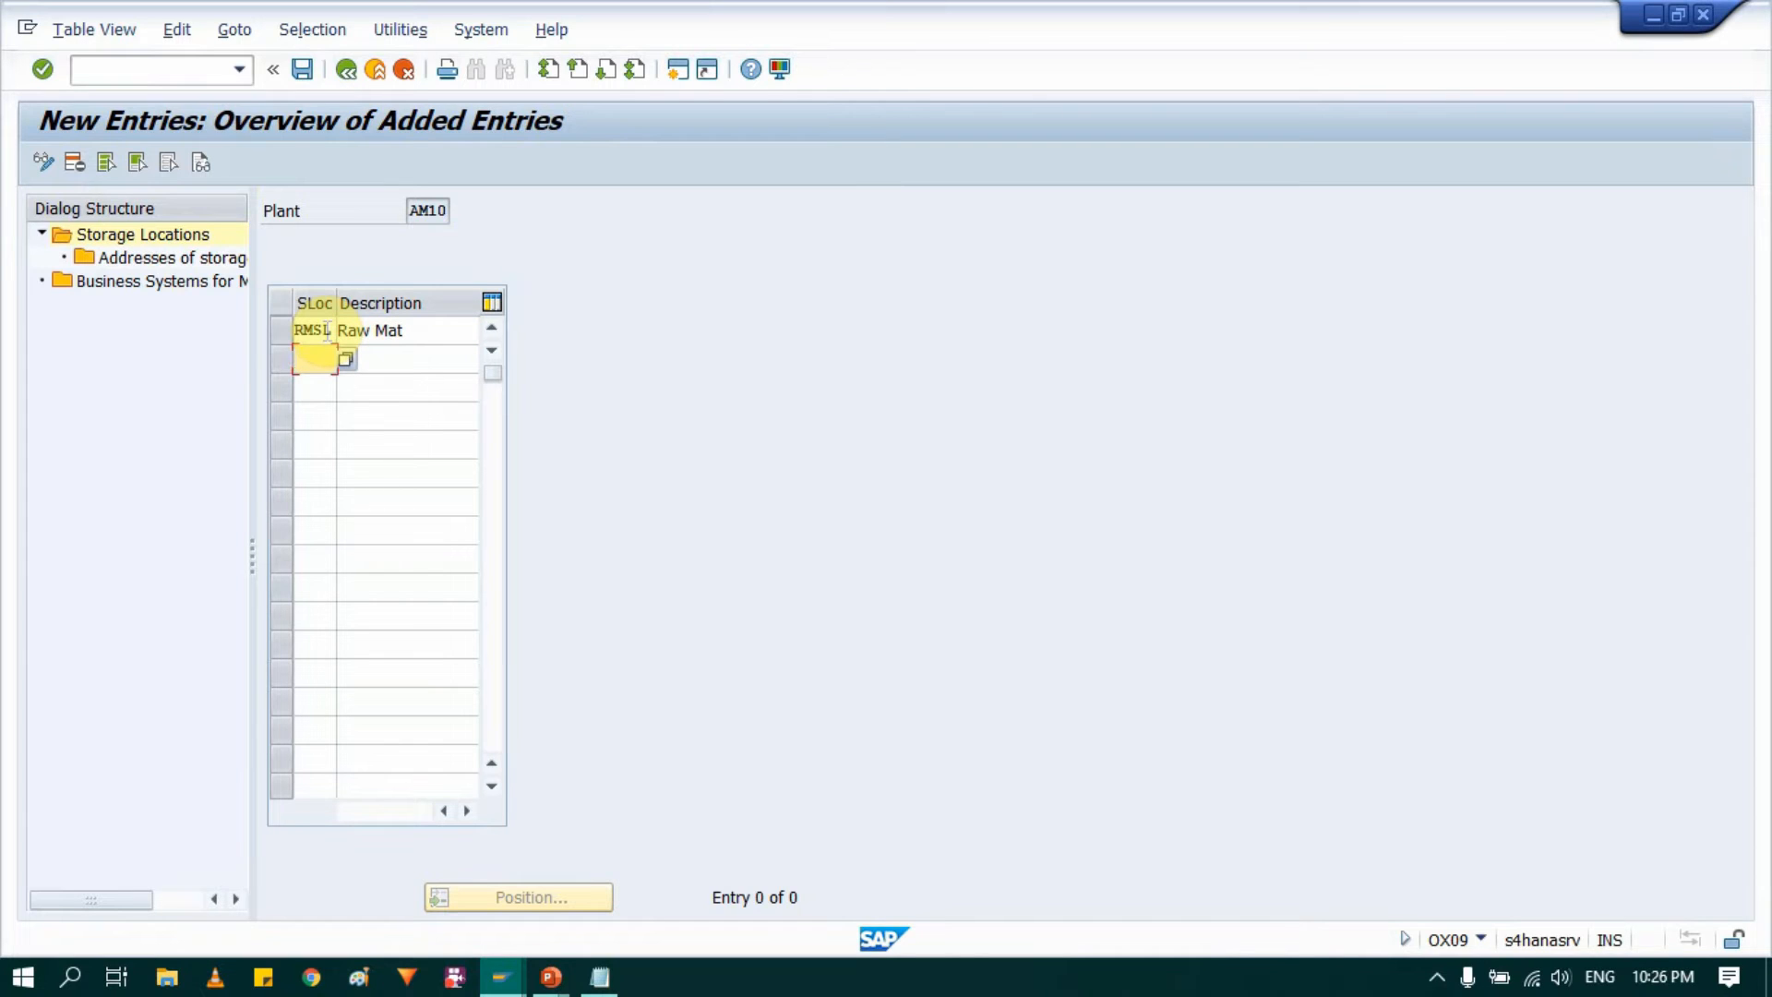
# Step: Add storage location SFSL with the description "Semi Finished" to plant AM10
pyautogui.write('SFSL')
pyautogui.press('Tab')
pyautogui.write('Se')
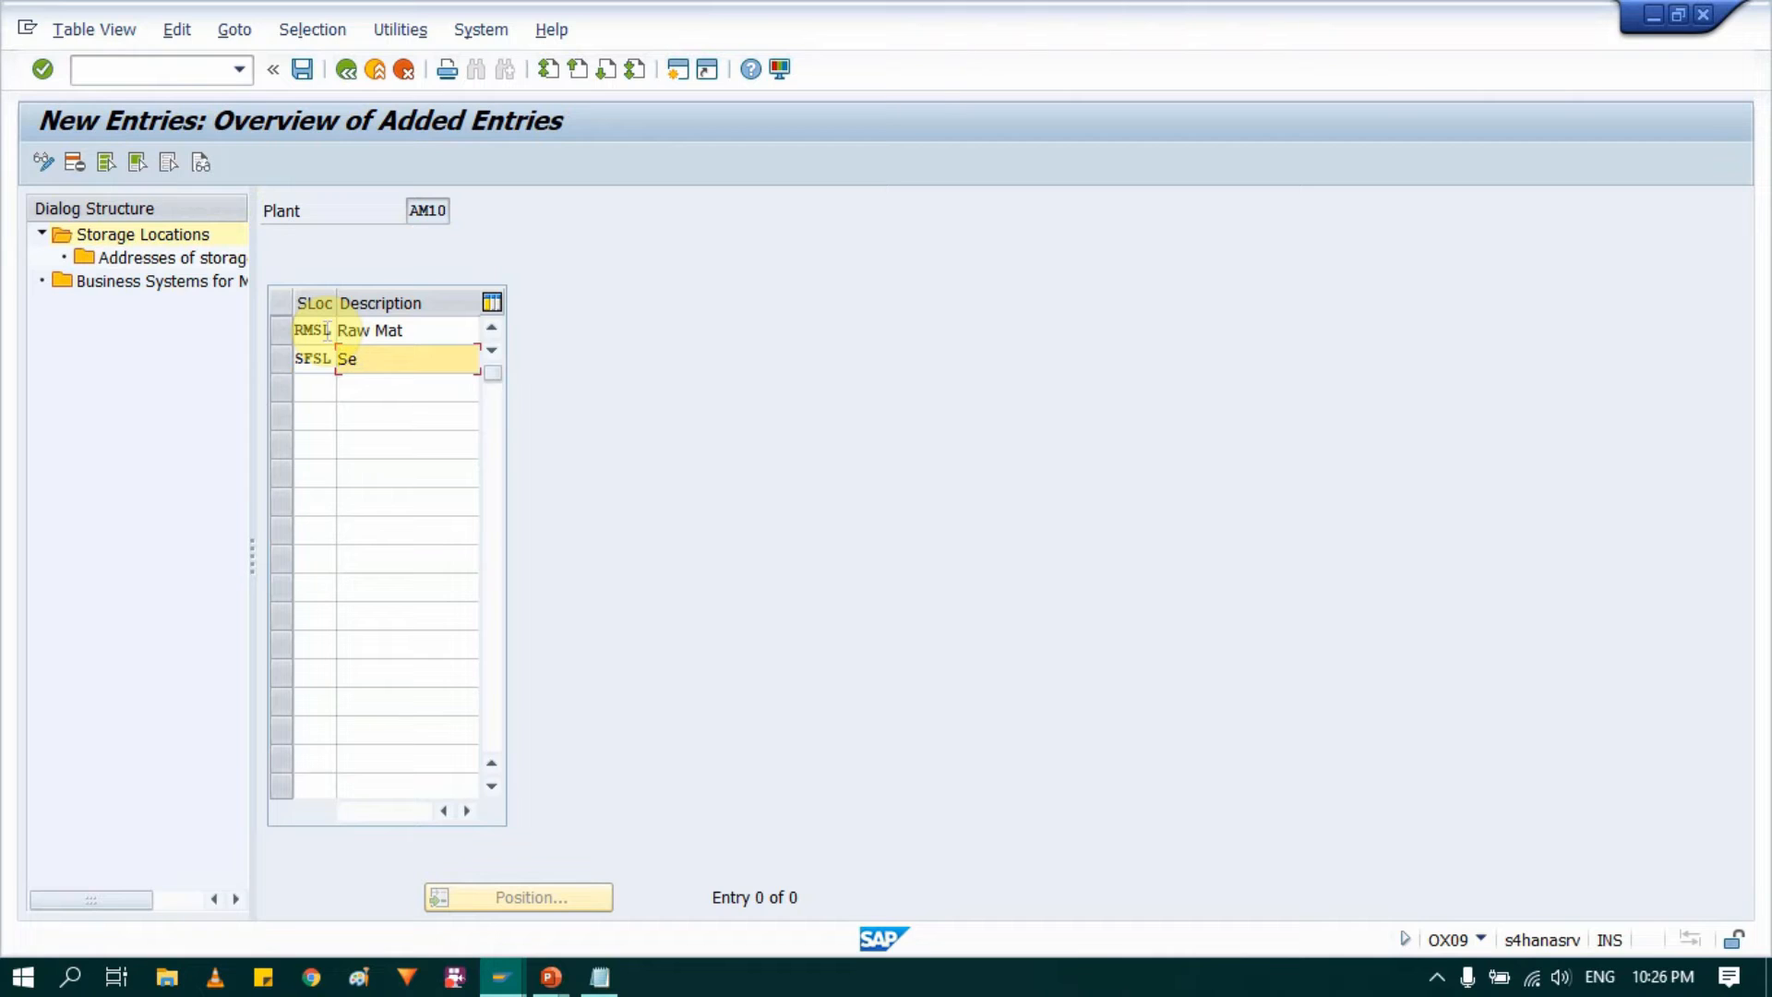
pyautogui.write('mi Finished')
pyautogui.press('Tab')
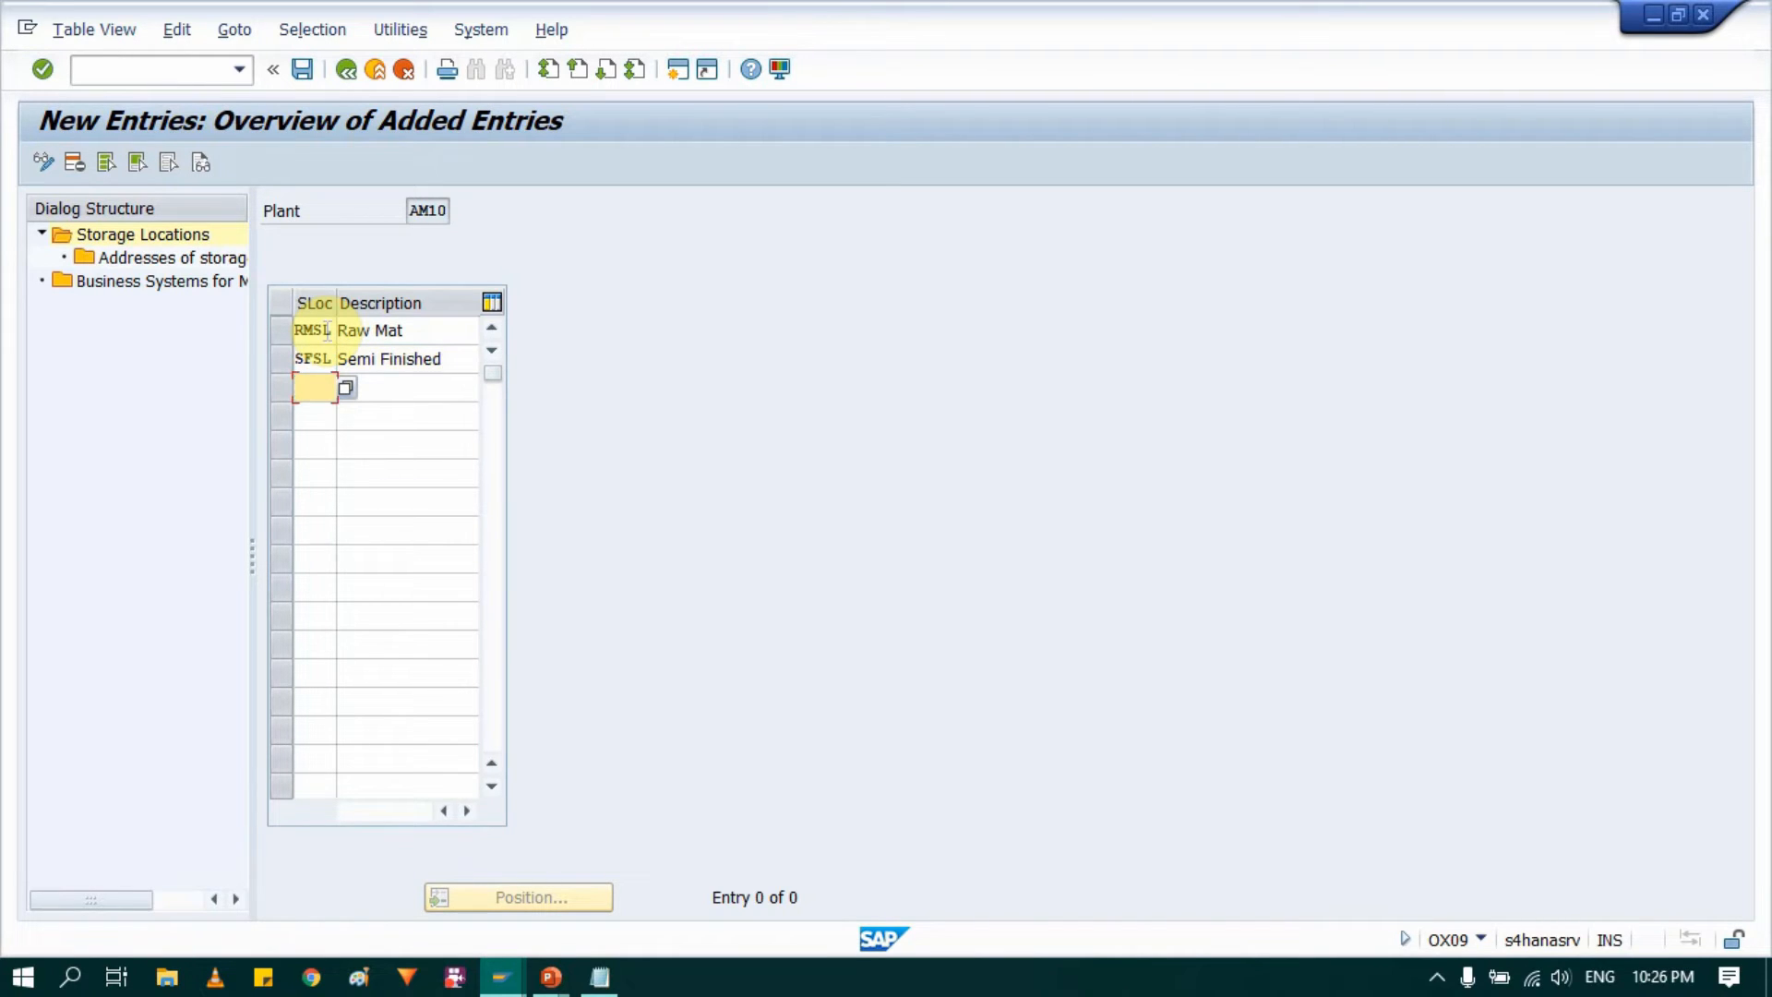
# Step: Add storage location FMSL with the description "Finshed goods" to plant AM10
pyautogui.write('FMSL')
pyautogui.press('Tab')
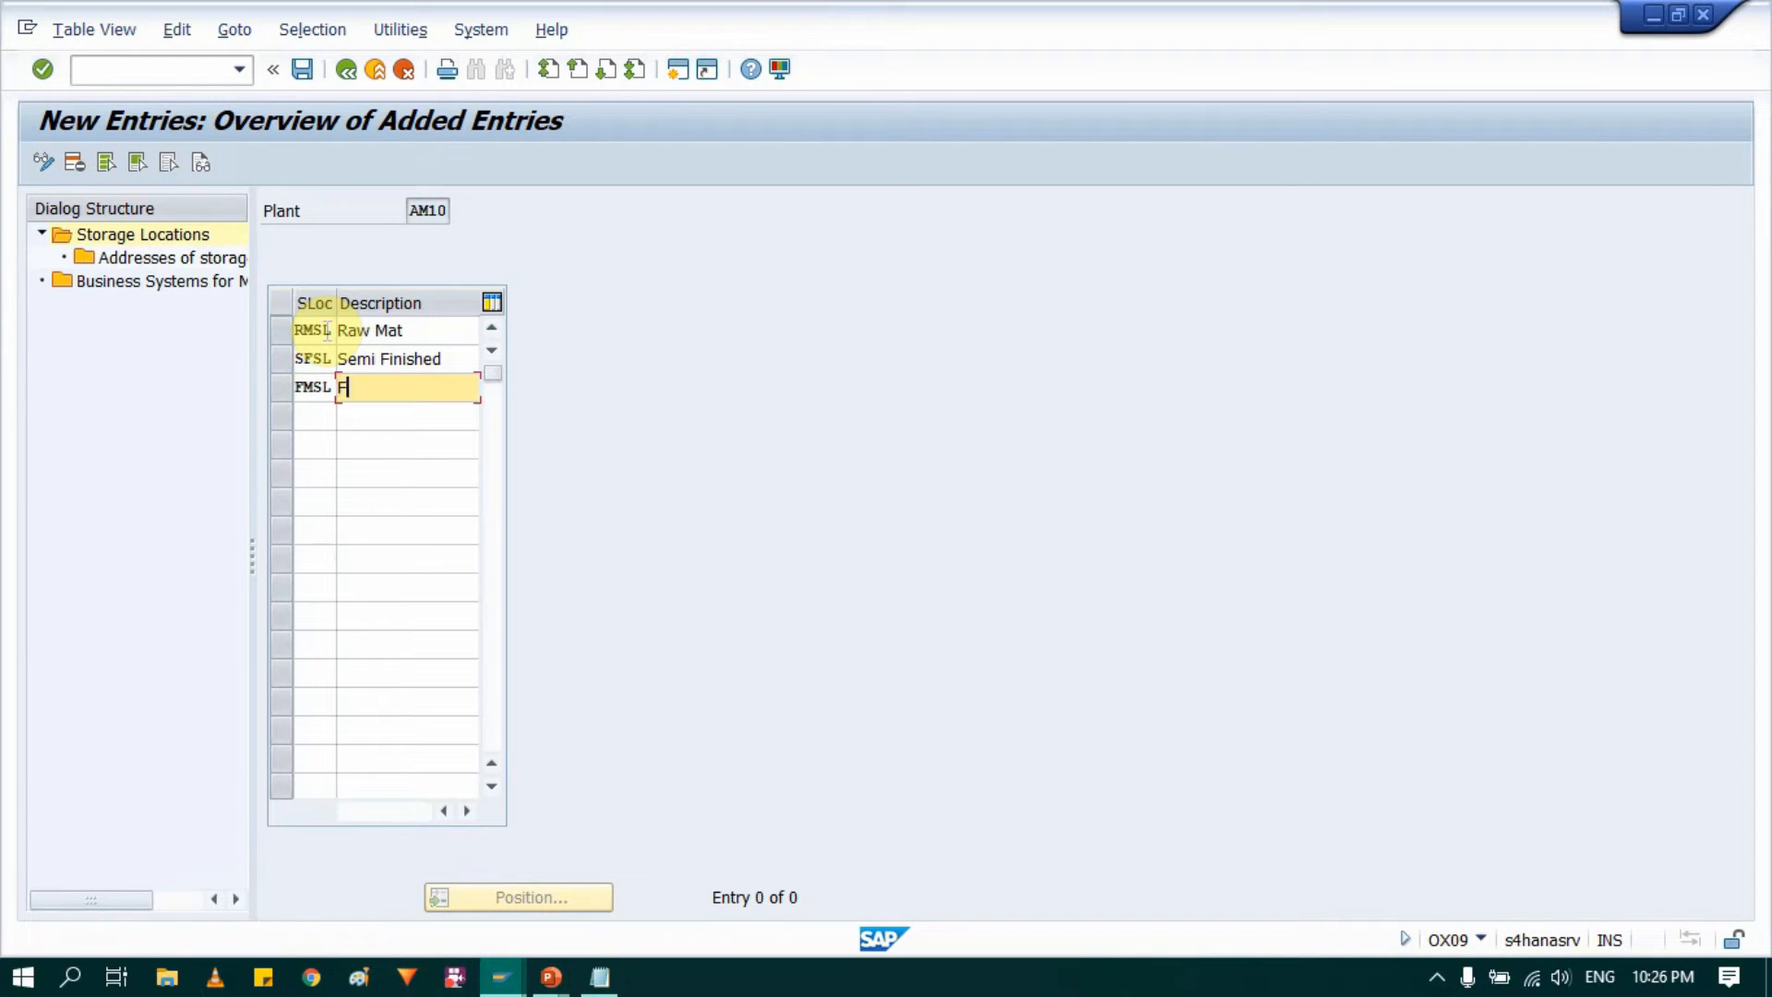
pyautogui.write('Finshed goods')
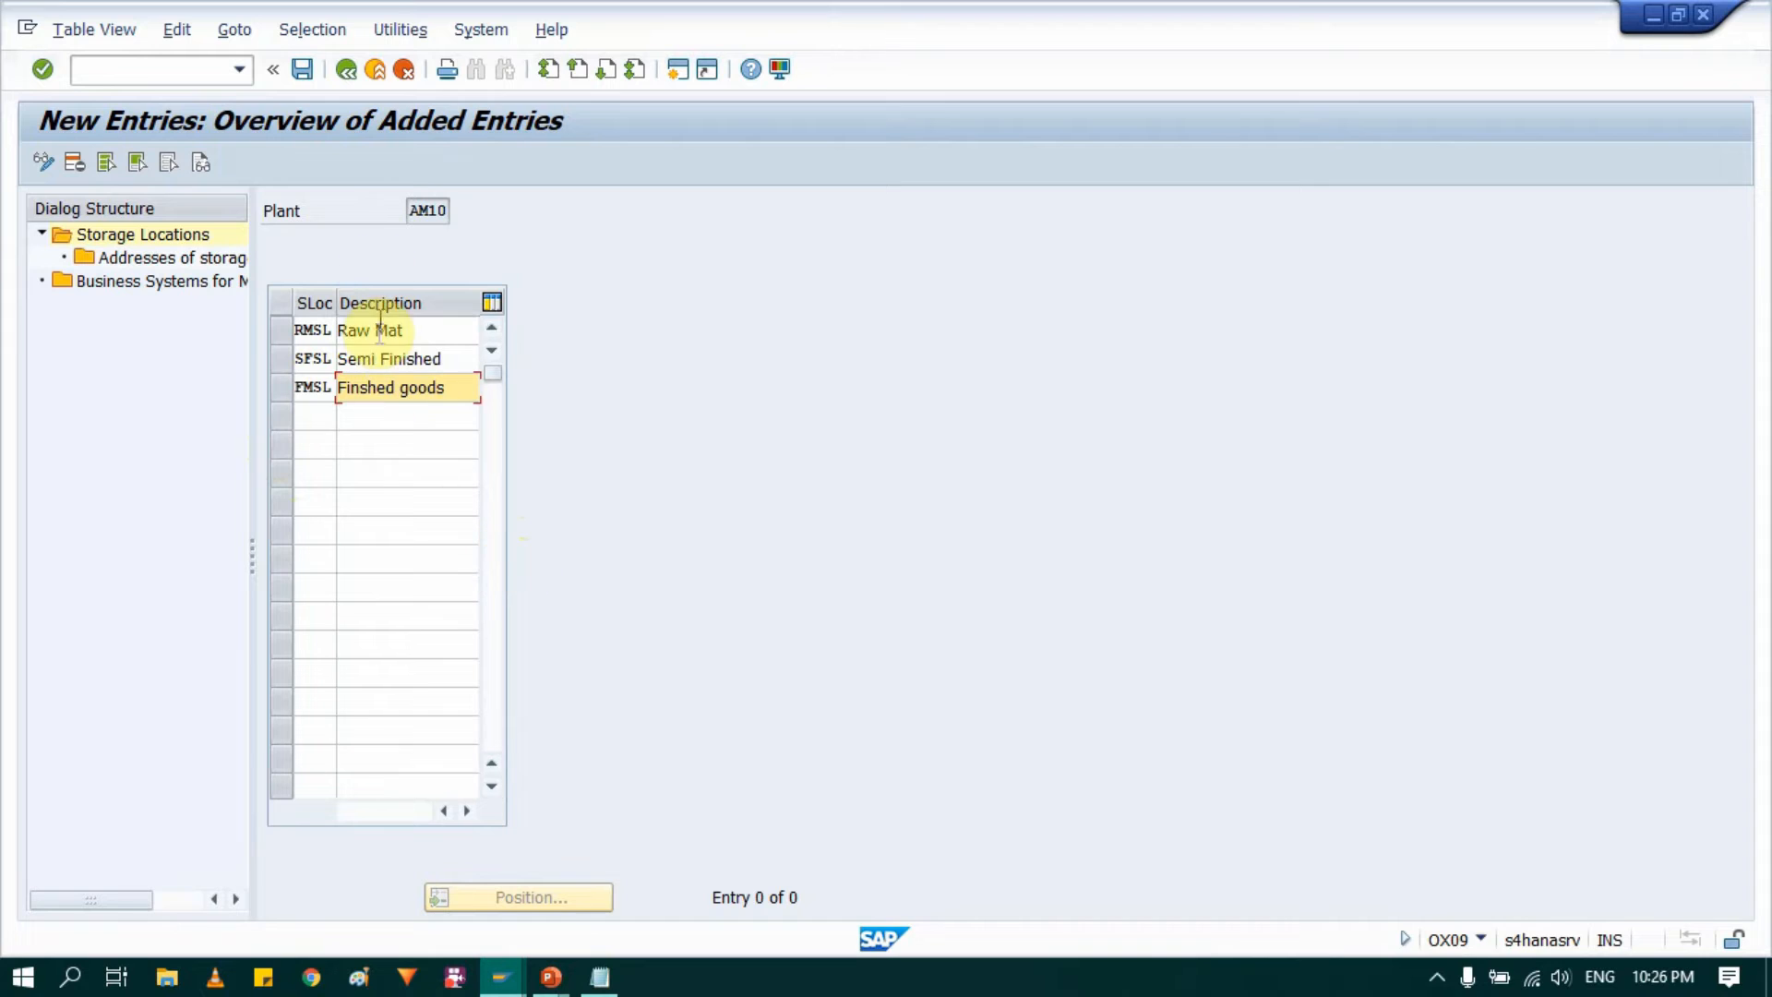
# Step: Block-select the three storage location rows of plant AM10 for copying and save the new entries
pyautogui.hotkey('ctrl', 'y')
pyautogui.moveTo(315, 323); pyautogui.dragTo(467, 386)
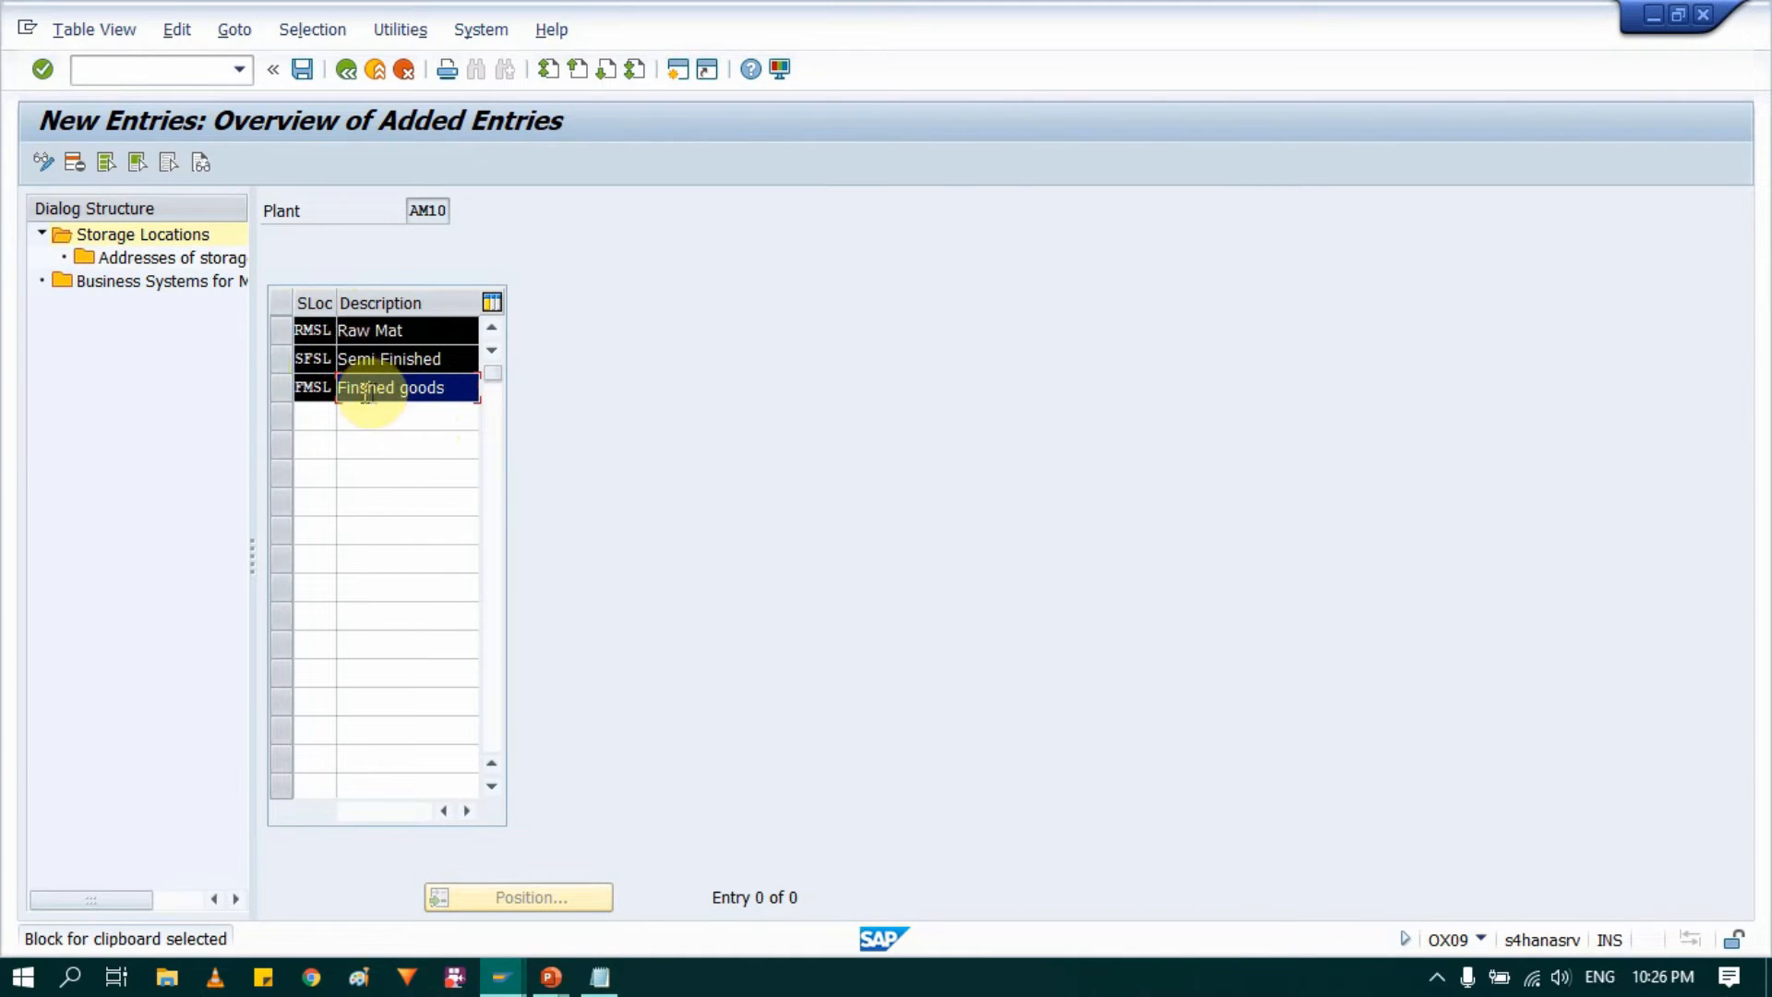
pyautogui.click(306, 69)
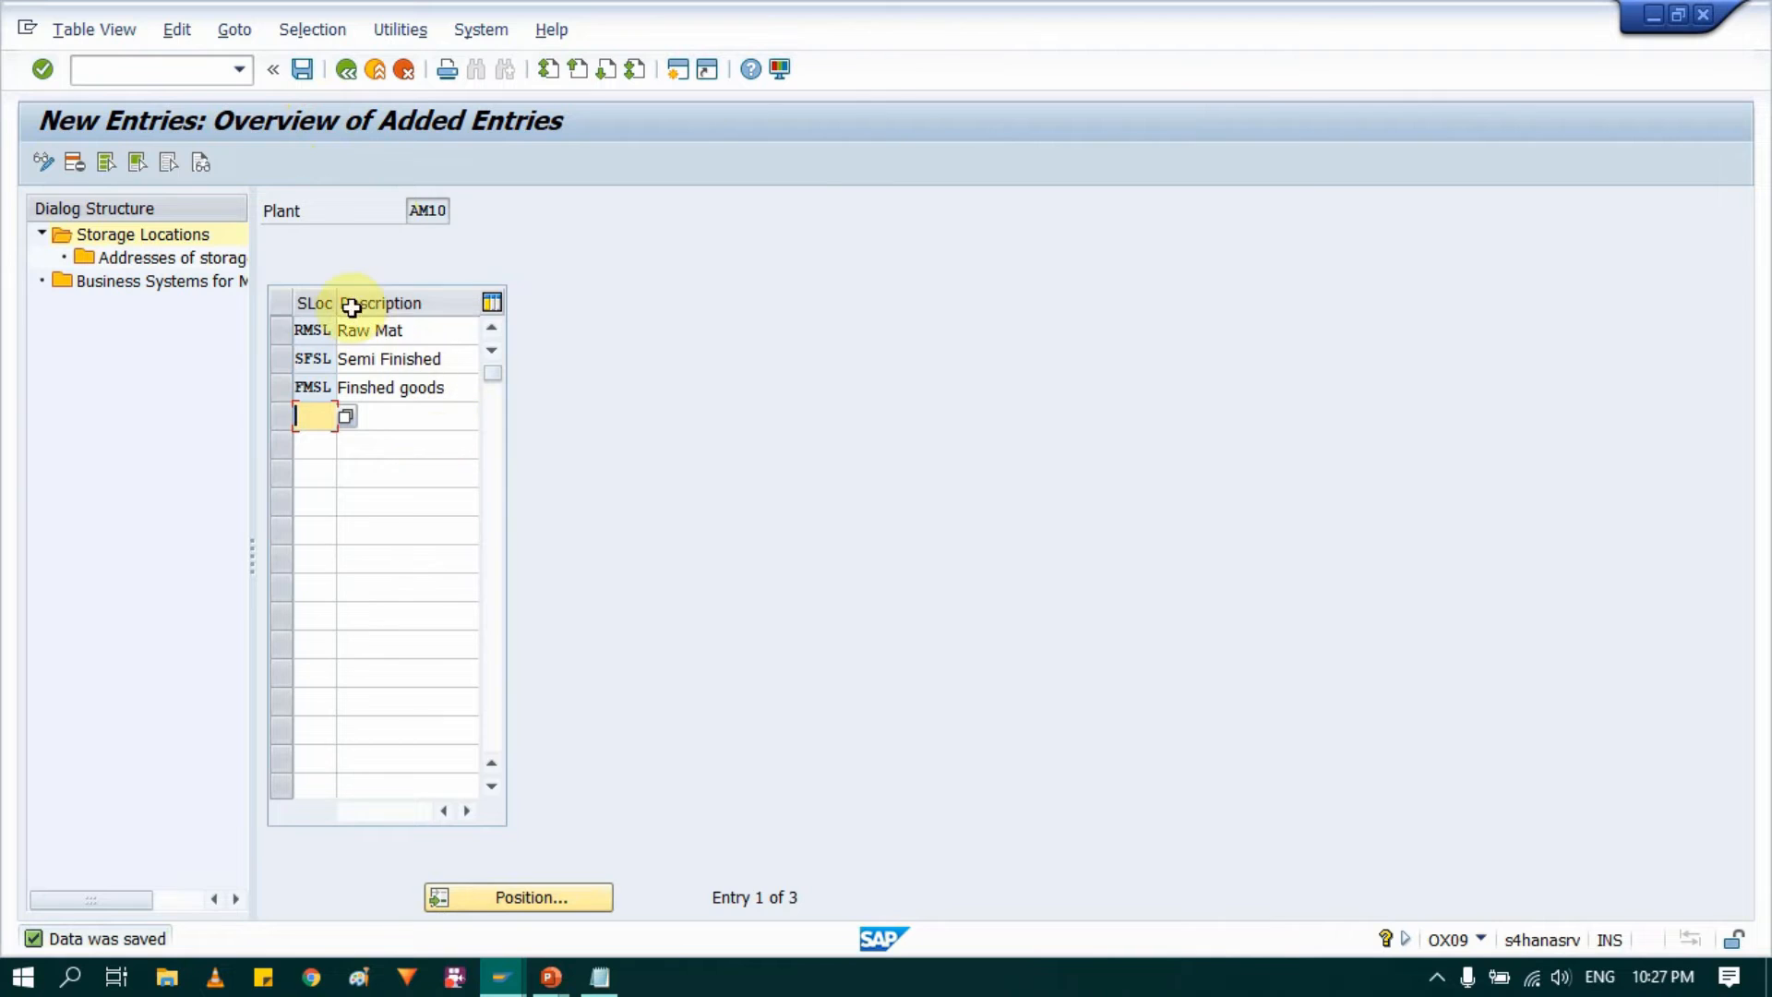
pyautogui.click(302, 63)
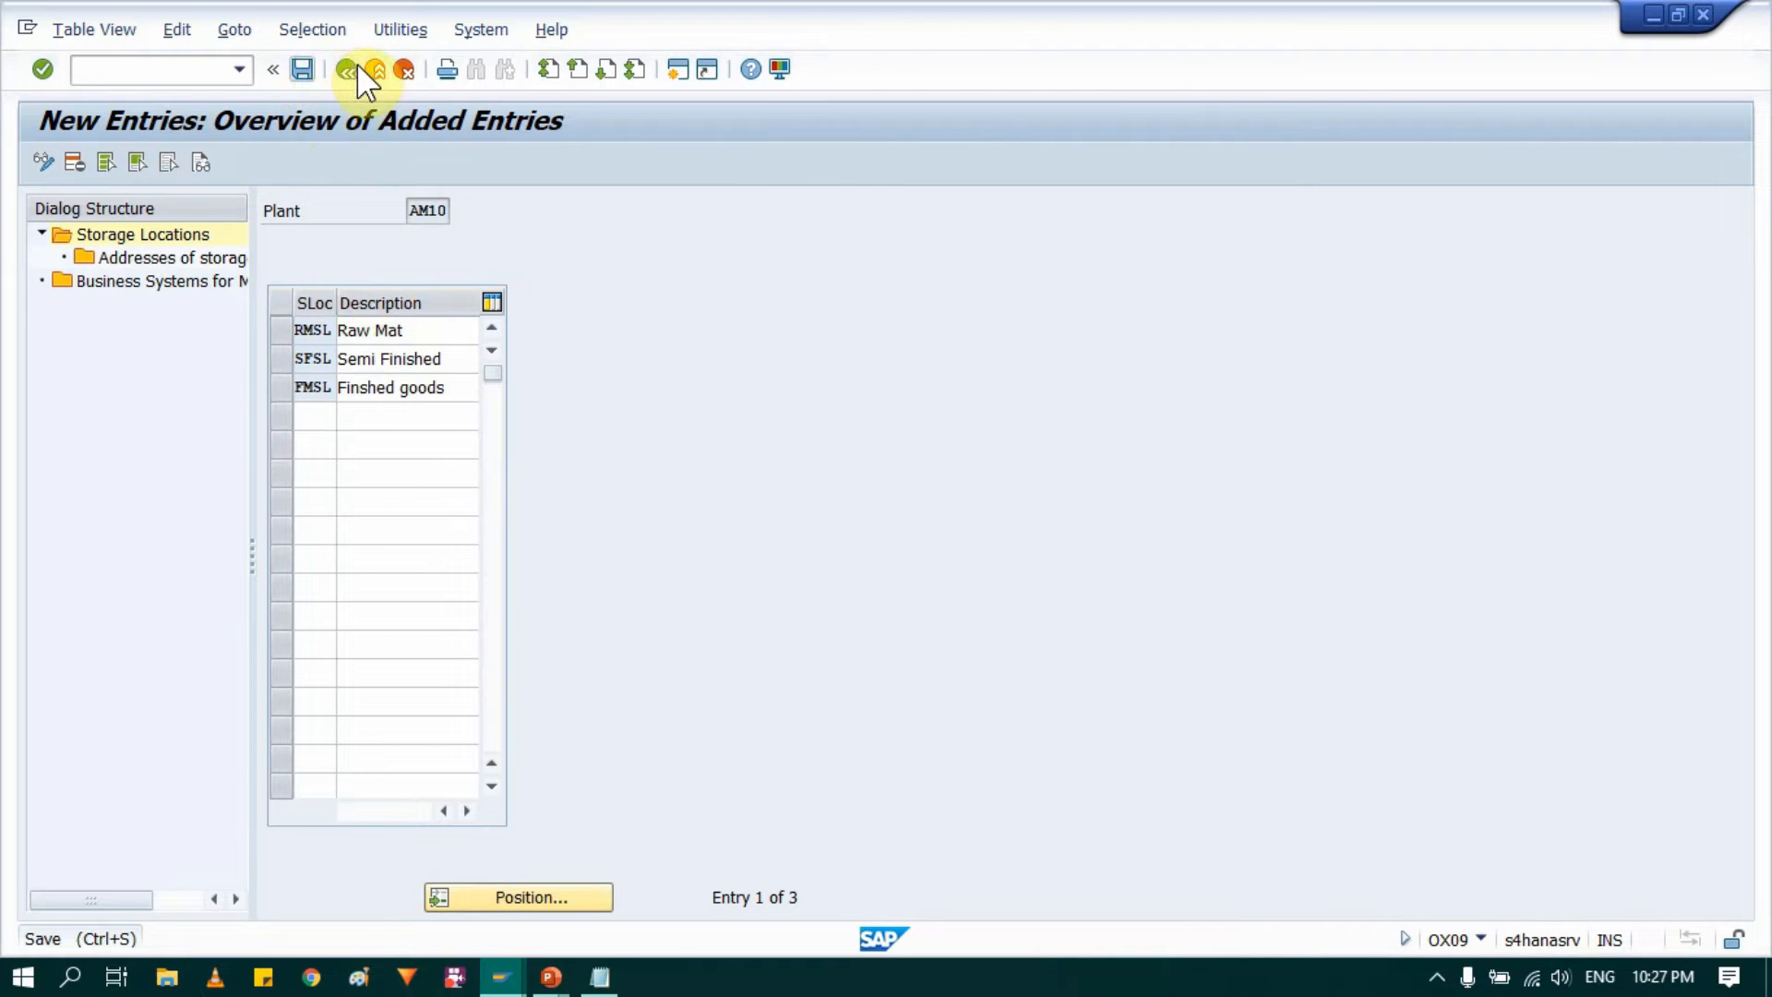
# Step: Leave the AM10 storage locations and reopen storage location maintenance with plant AM20 as the work area
pyautogui.click(344, 67)
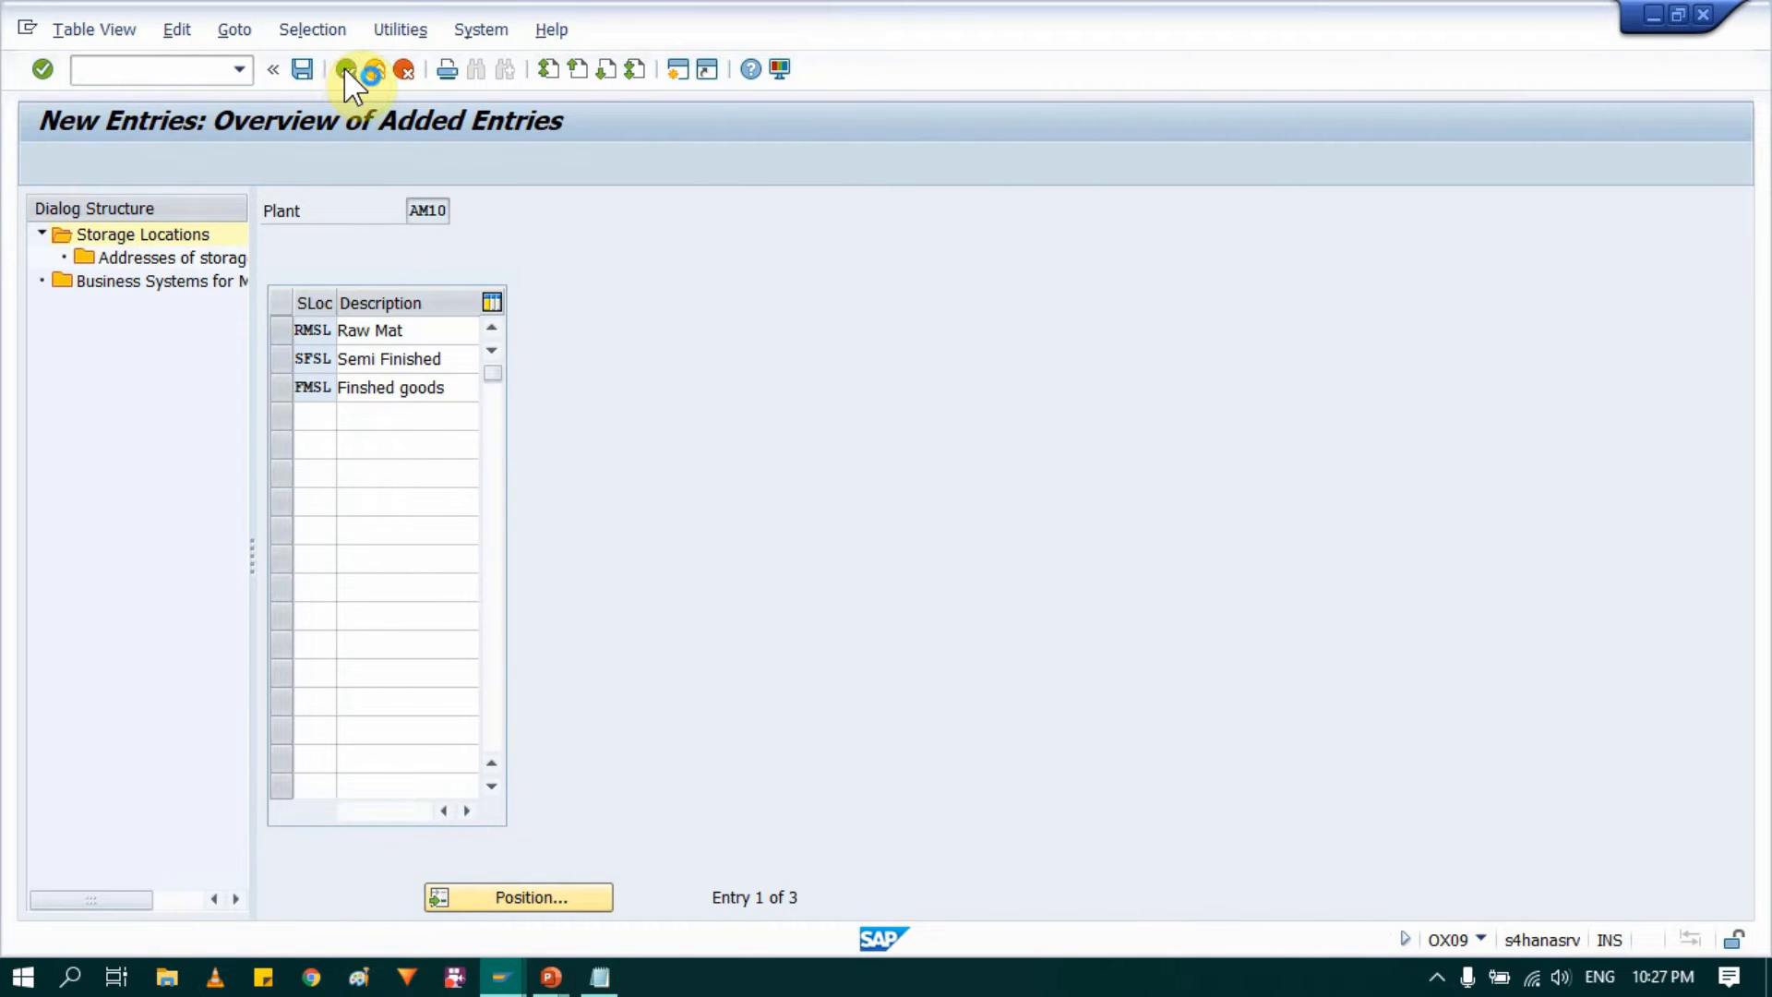
pyautogui.click(343, 66)
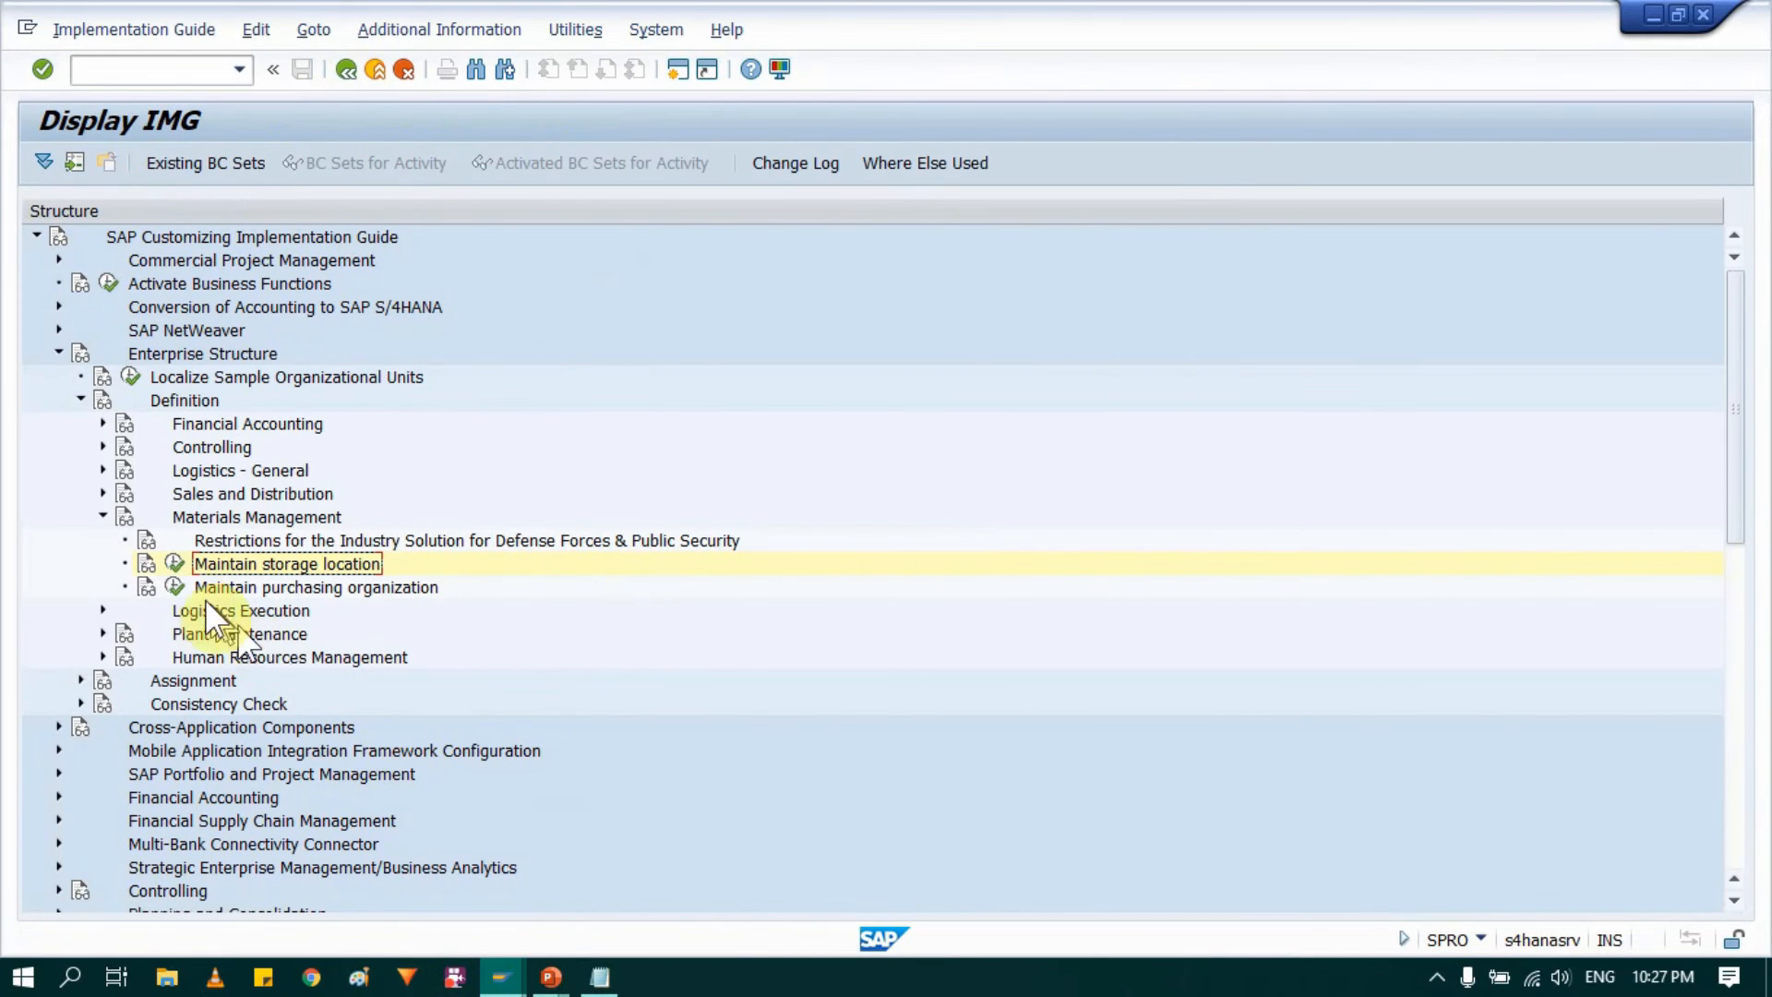
pyautogui.click(173, 563)
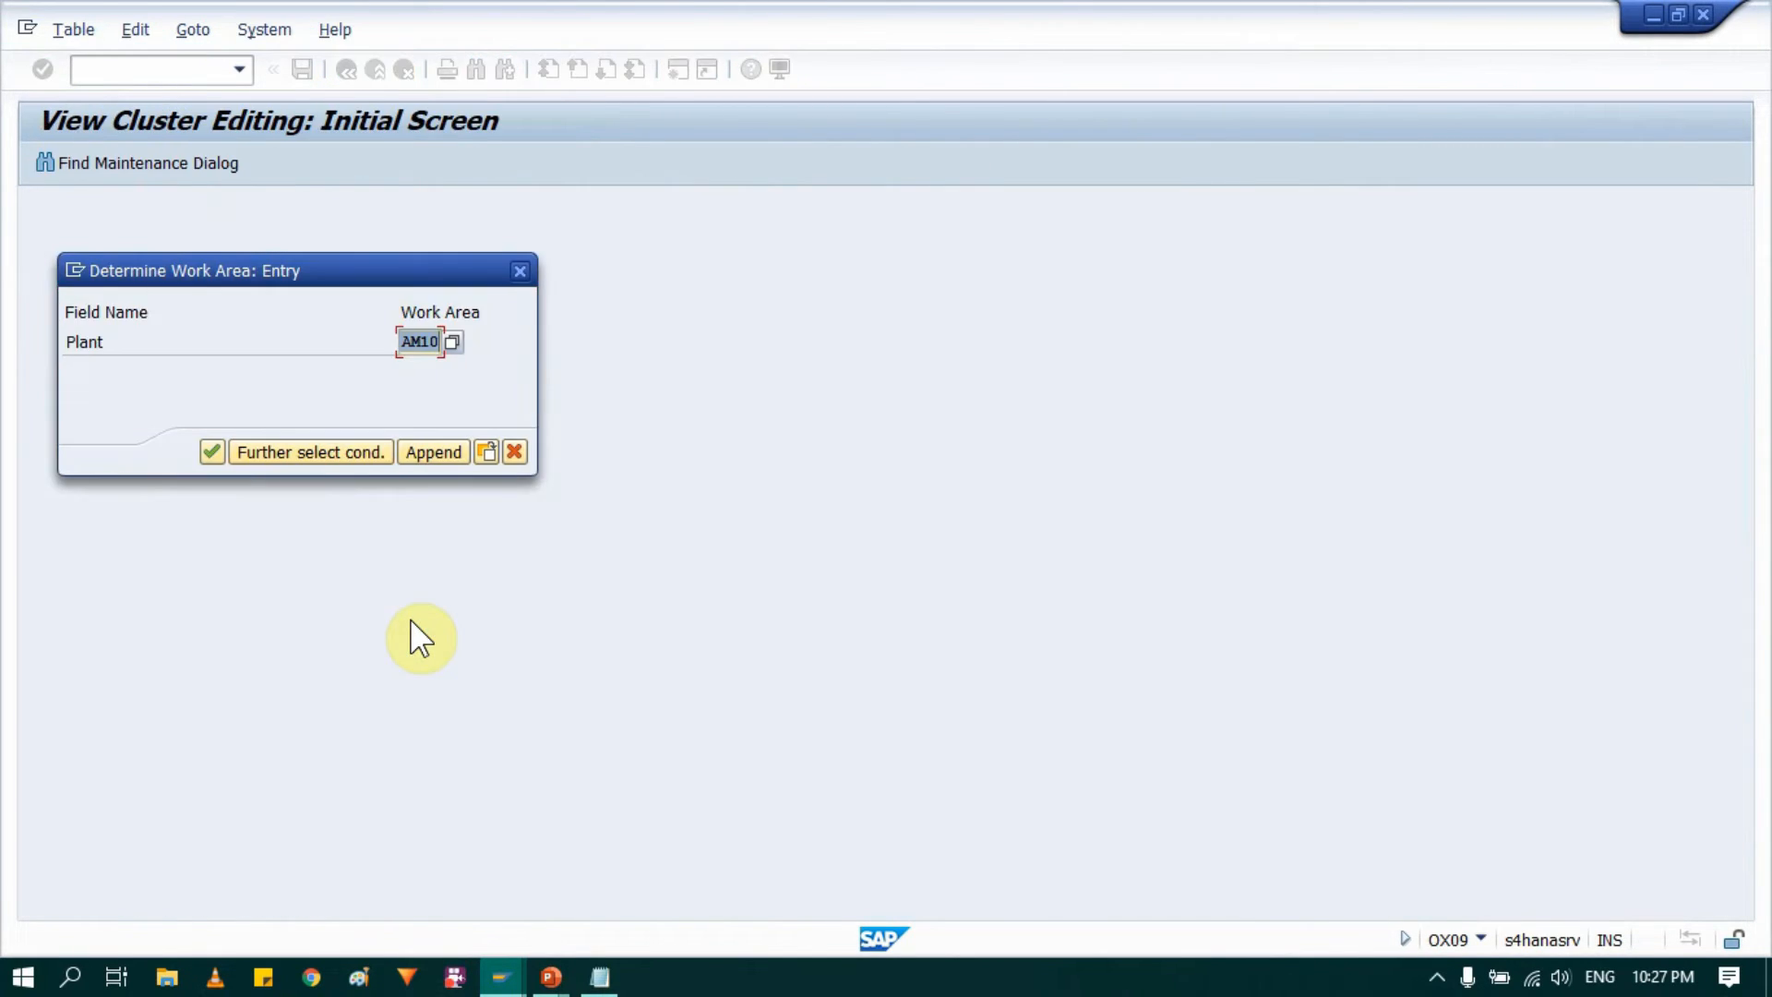
pyautogui.write('Am2')
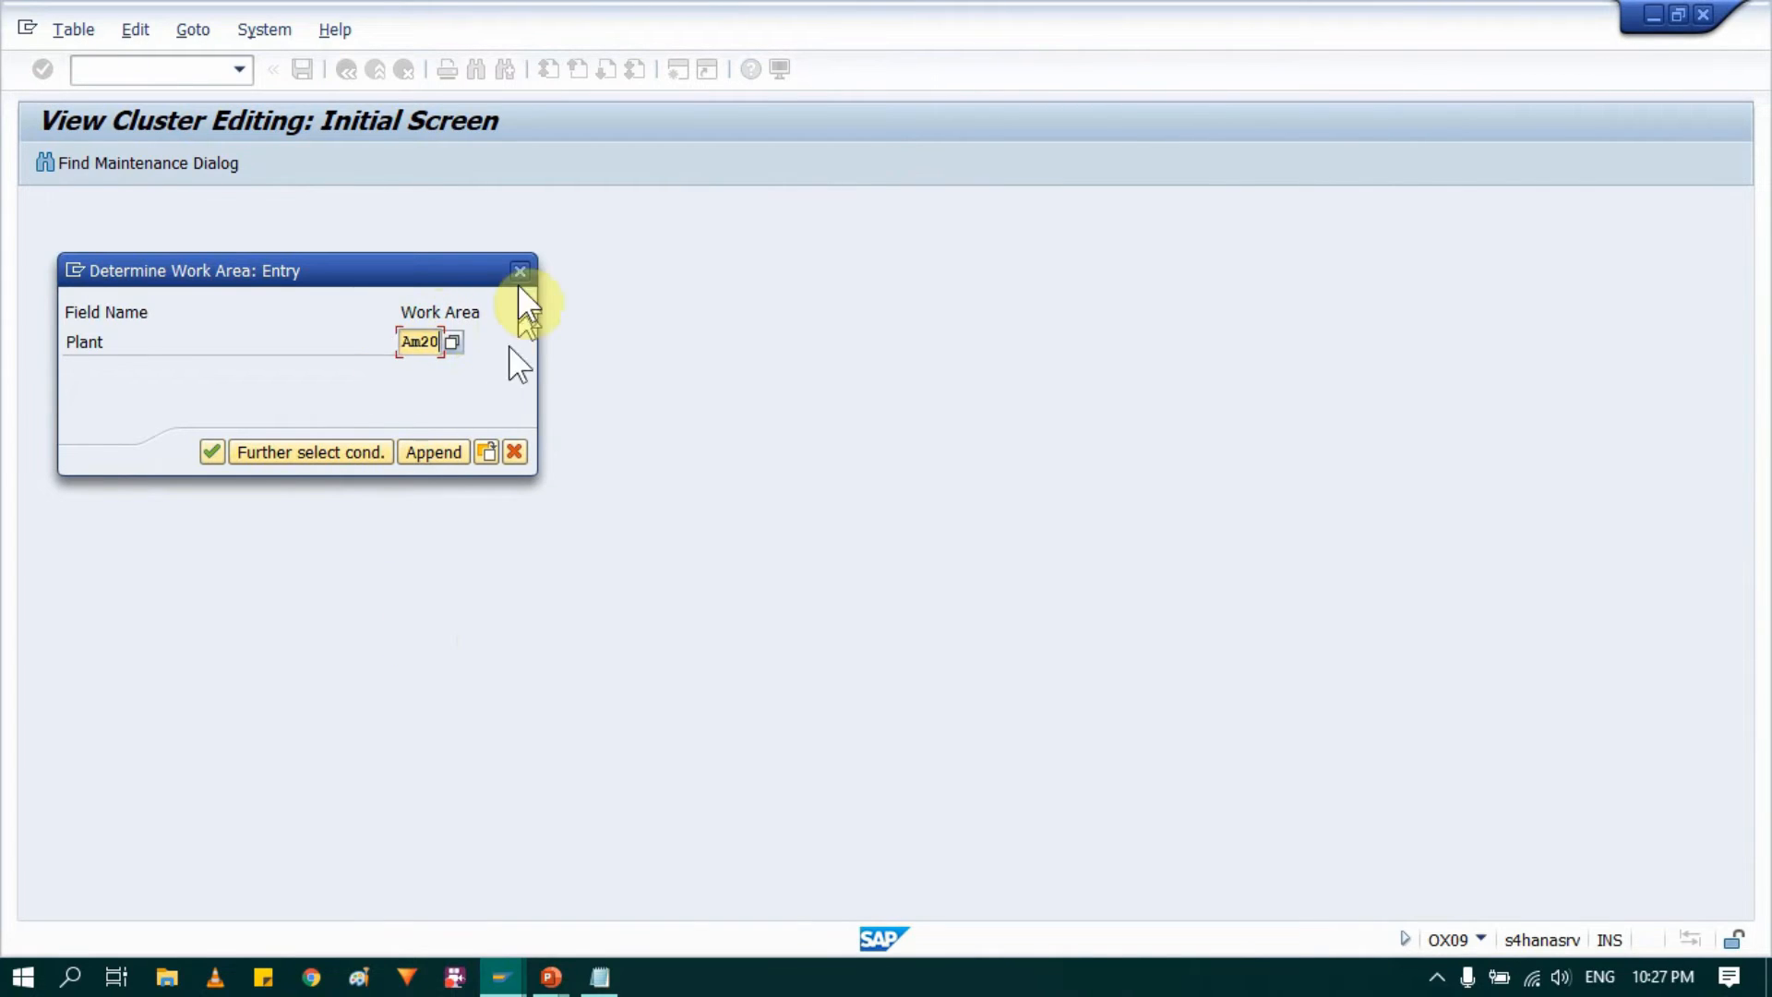
pyautogui.click(218, 449)
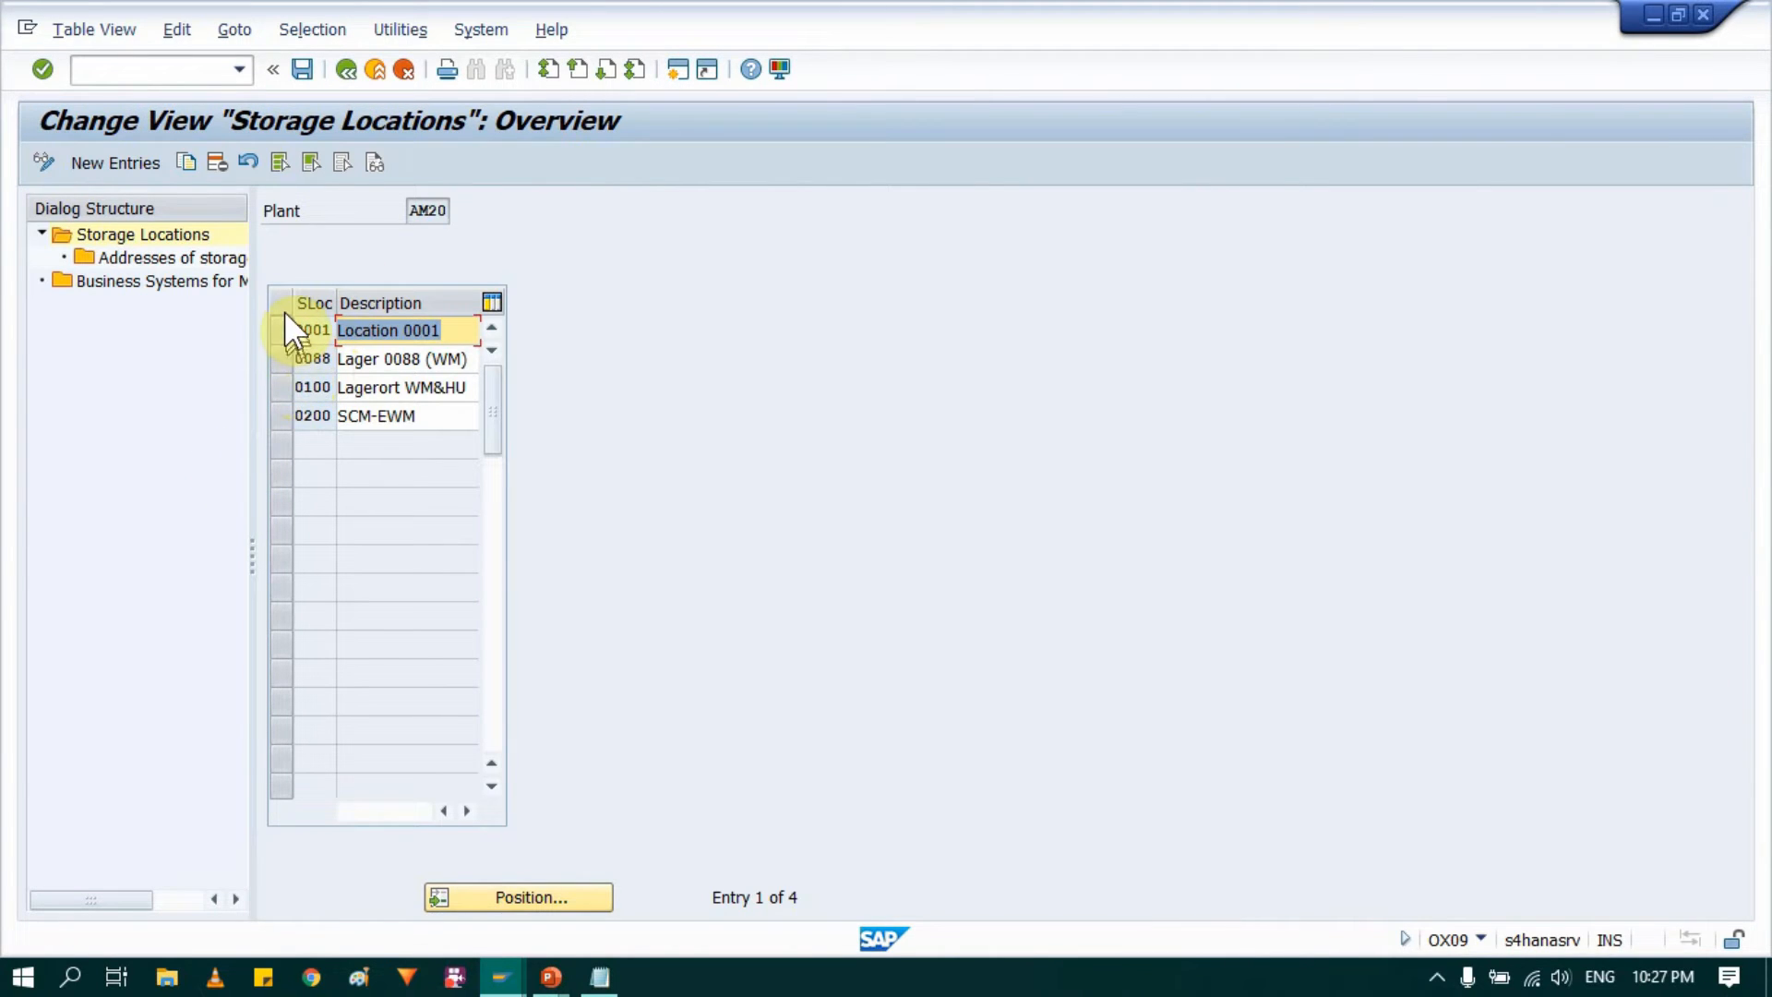
# Step: Delete storage locations 0001, 0088, 0100 and 0200 from plant AM20 and save the deletion under the proposed customizing request
pyautogui.moveTo(285, 331); pyautogui.dragTo(286, 423)
pyautogui.click(339, 163)
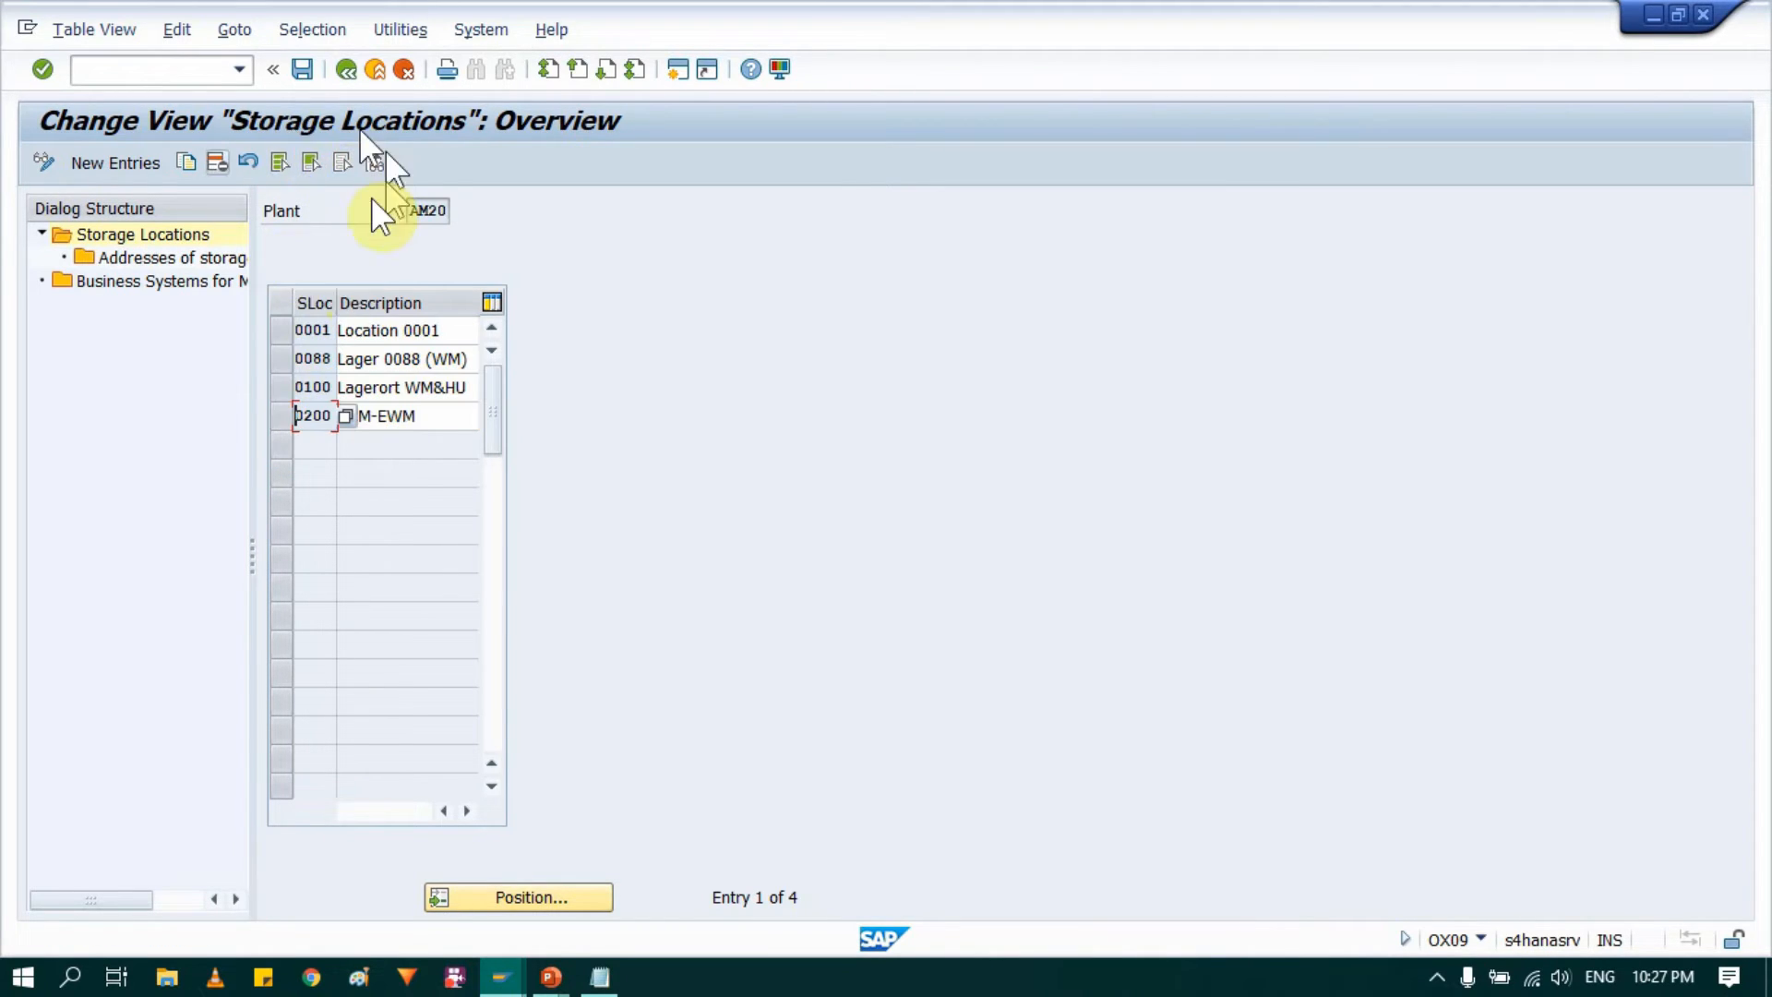
pyautogui.click(280, 160)
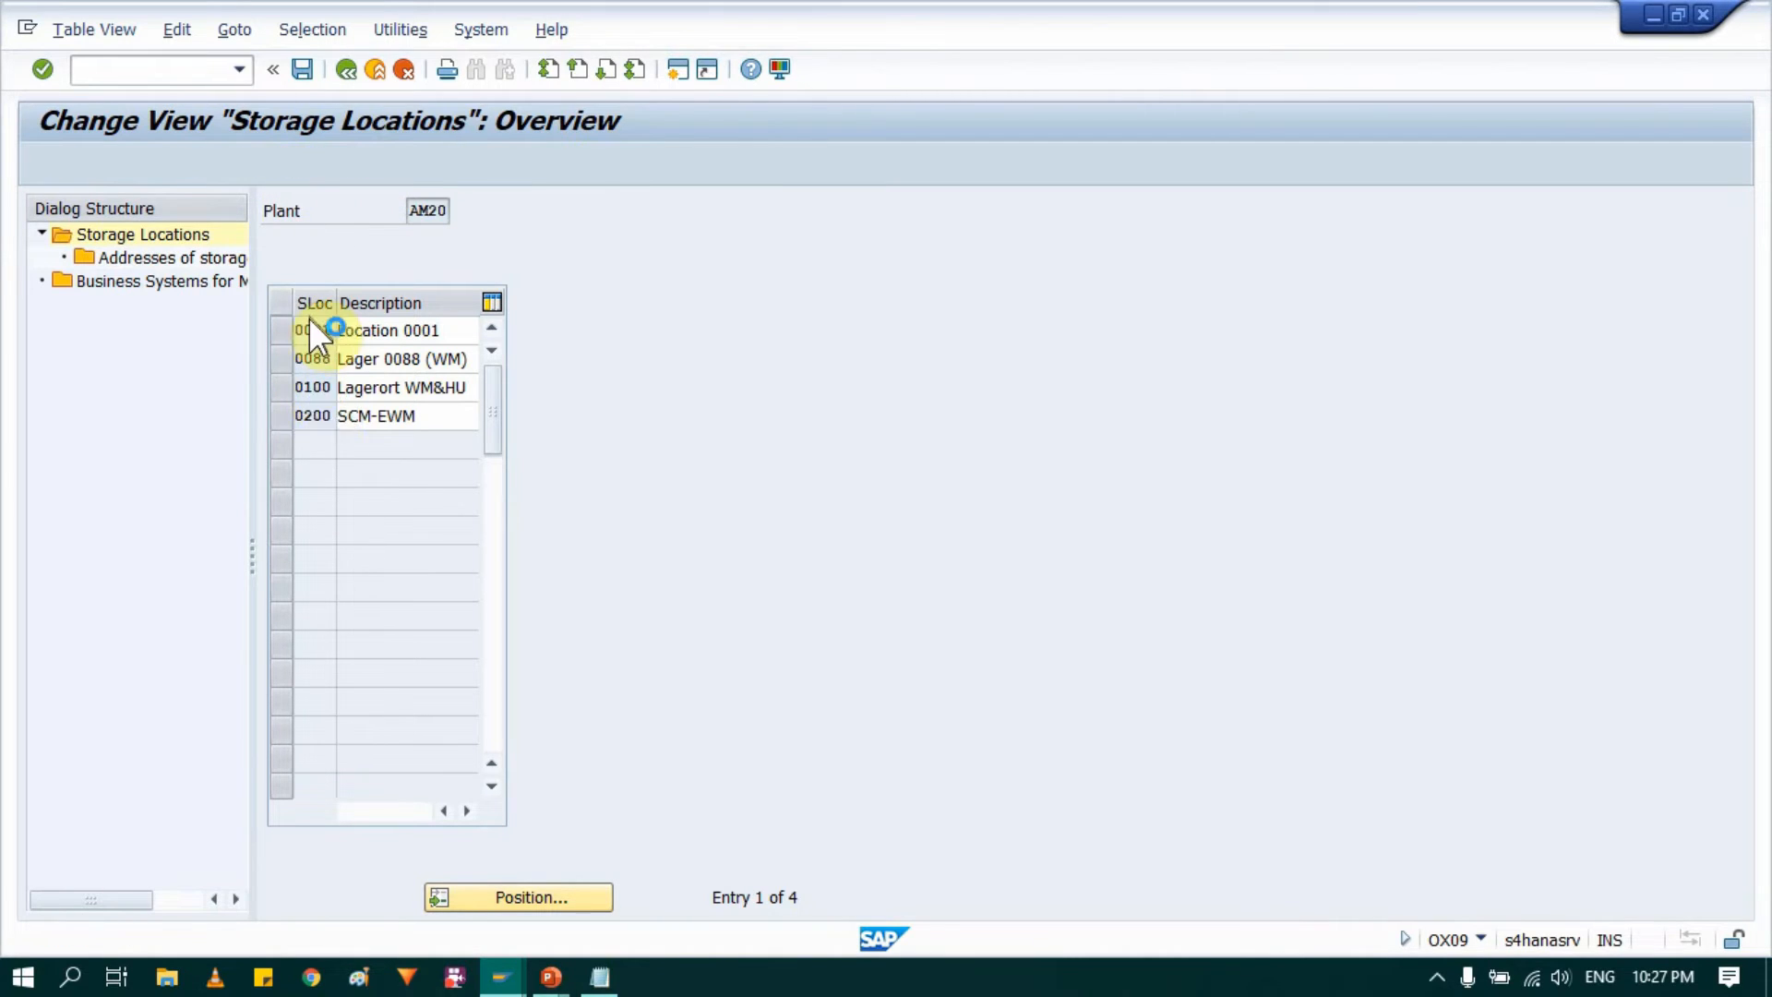
pyautogui.click(222, 169)
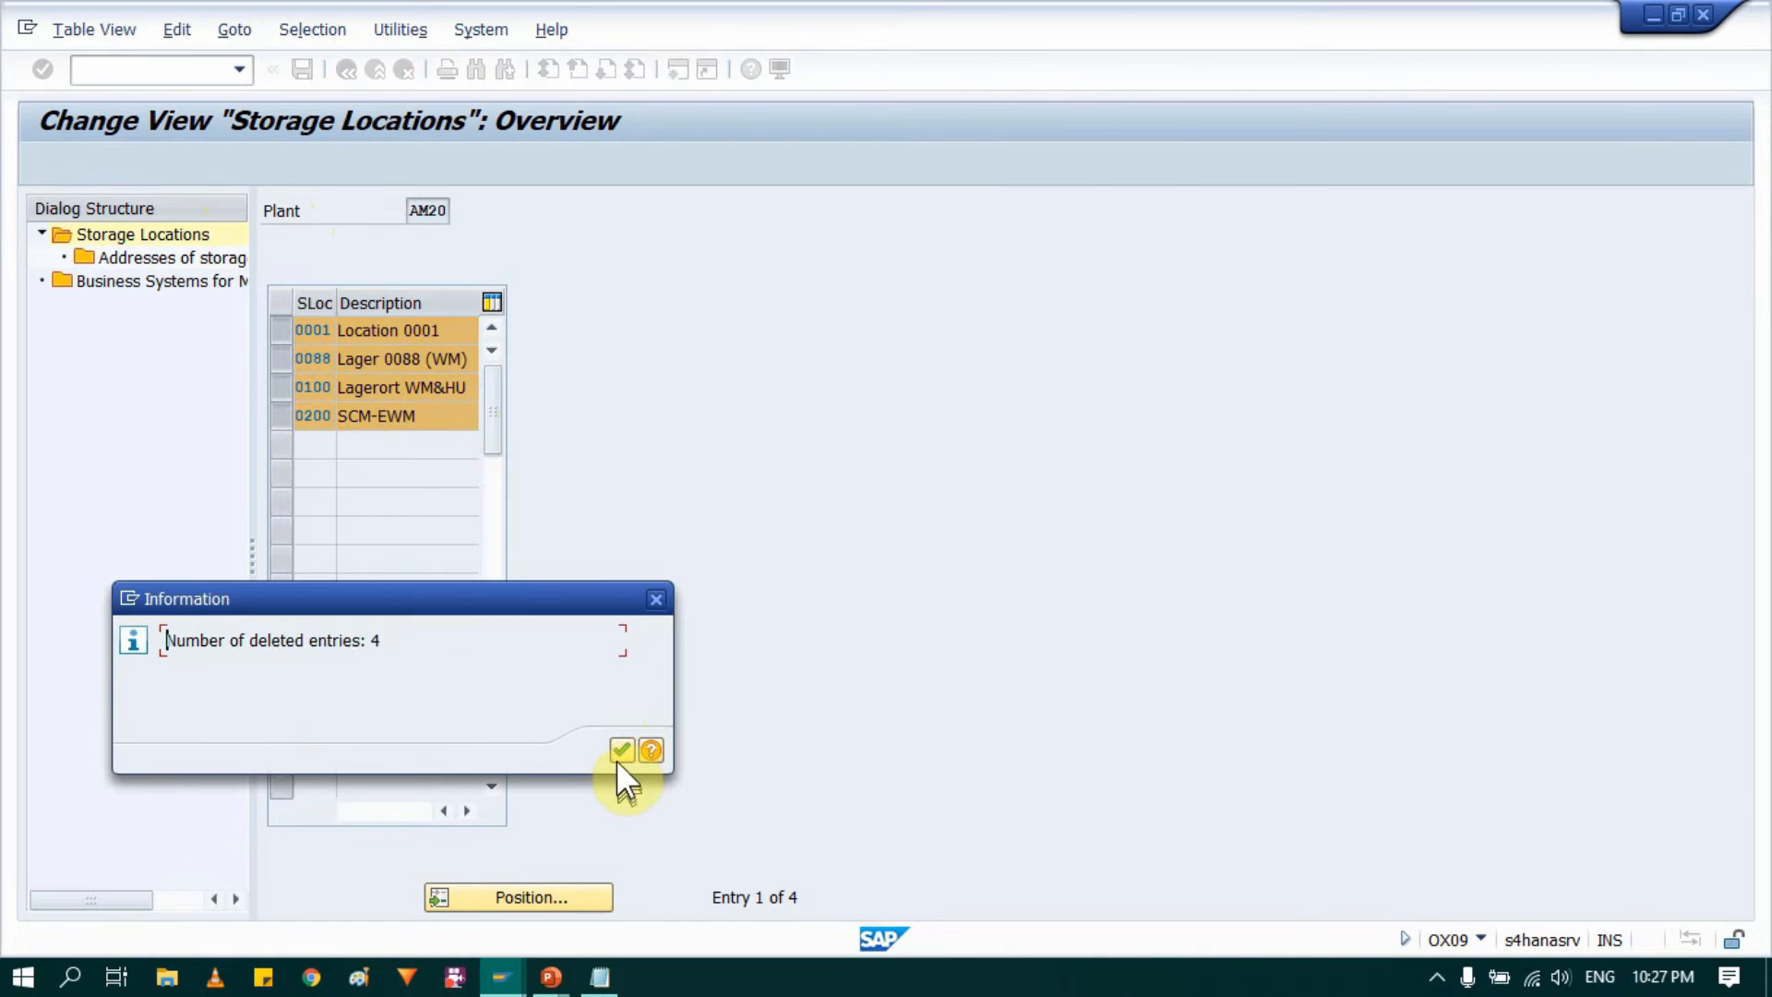
pyautogui.click(615, 752)
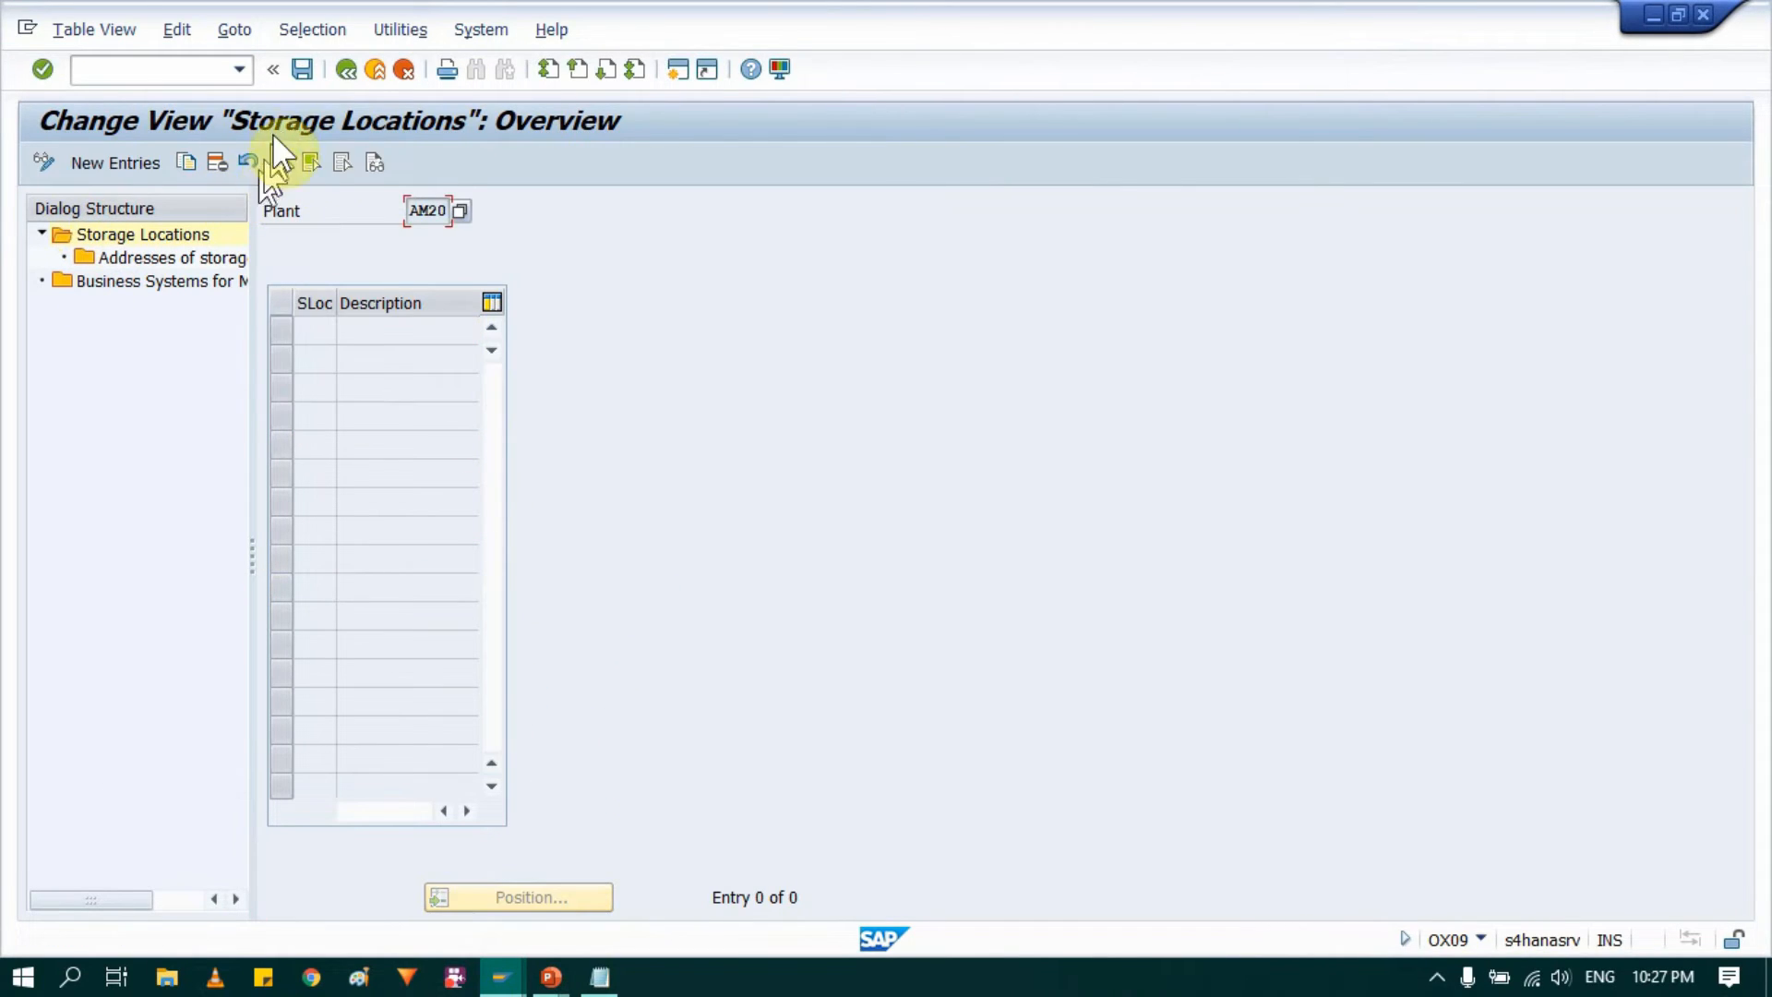
pyautogui.click(302, 69)
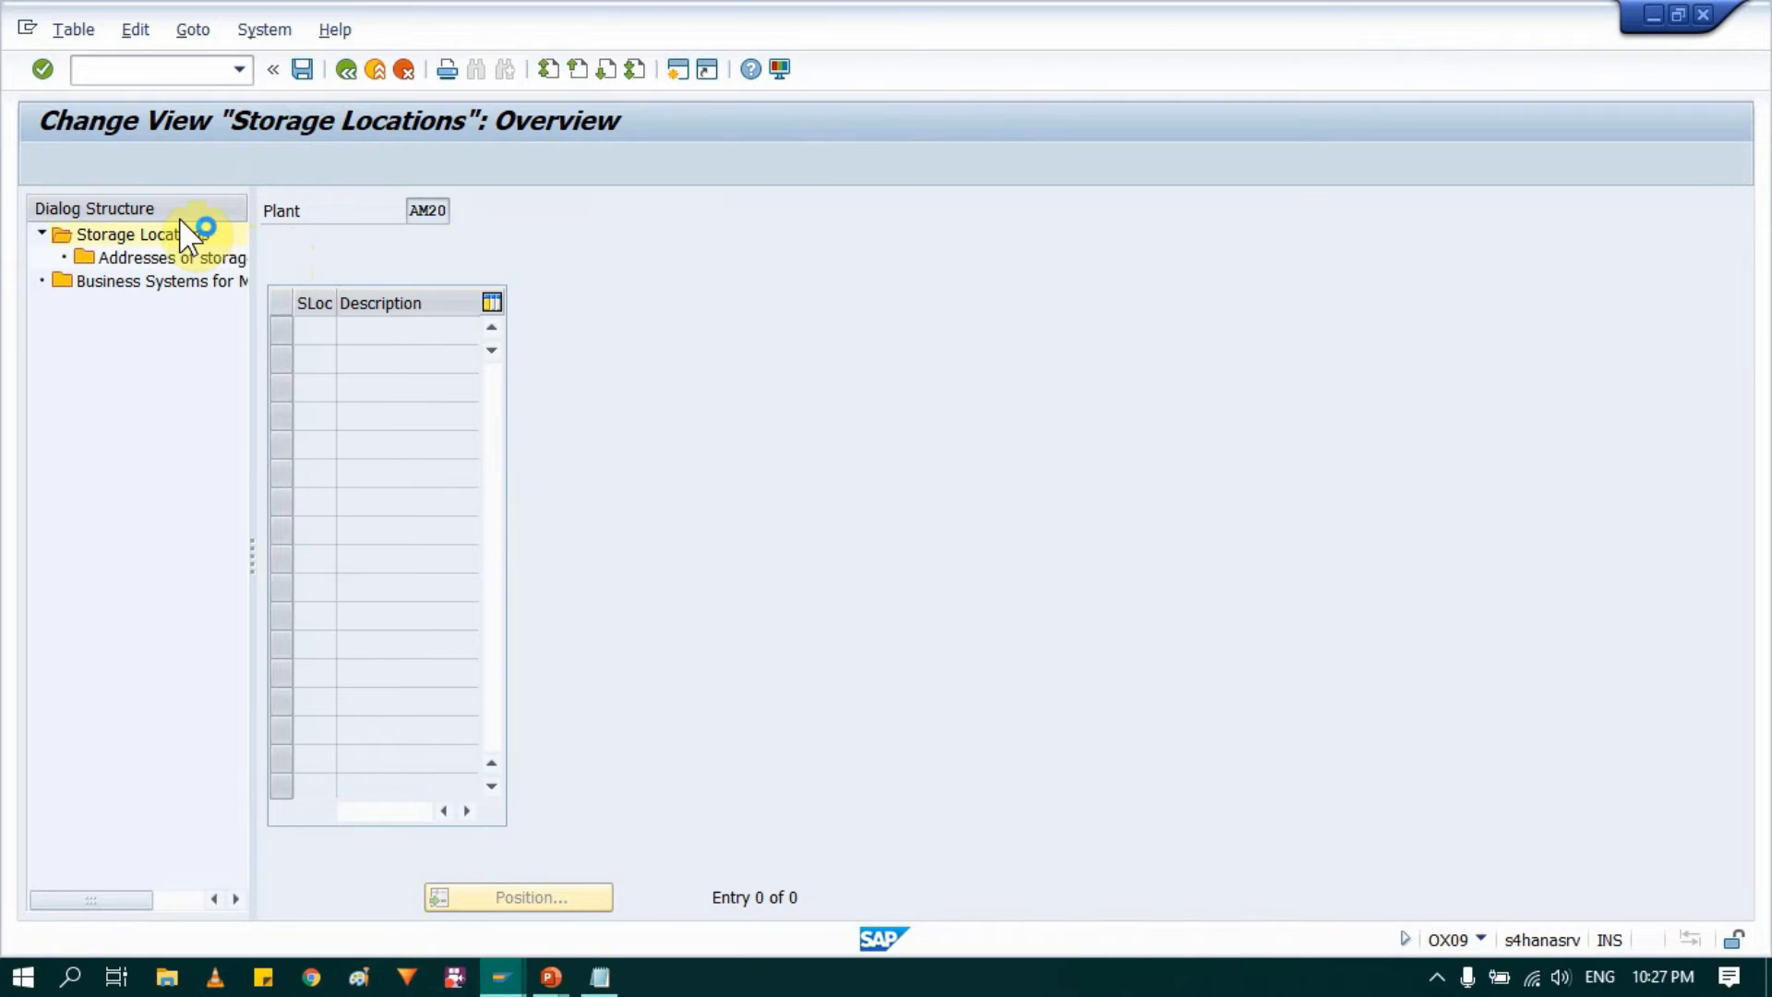
pyautogui.click(380, 450)
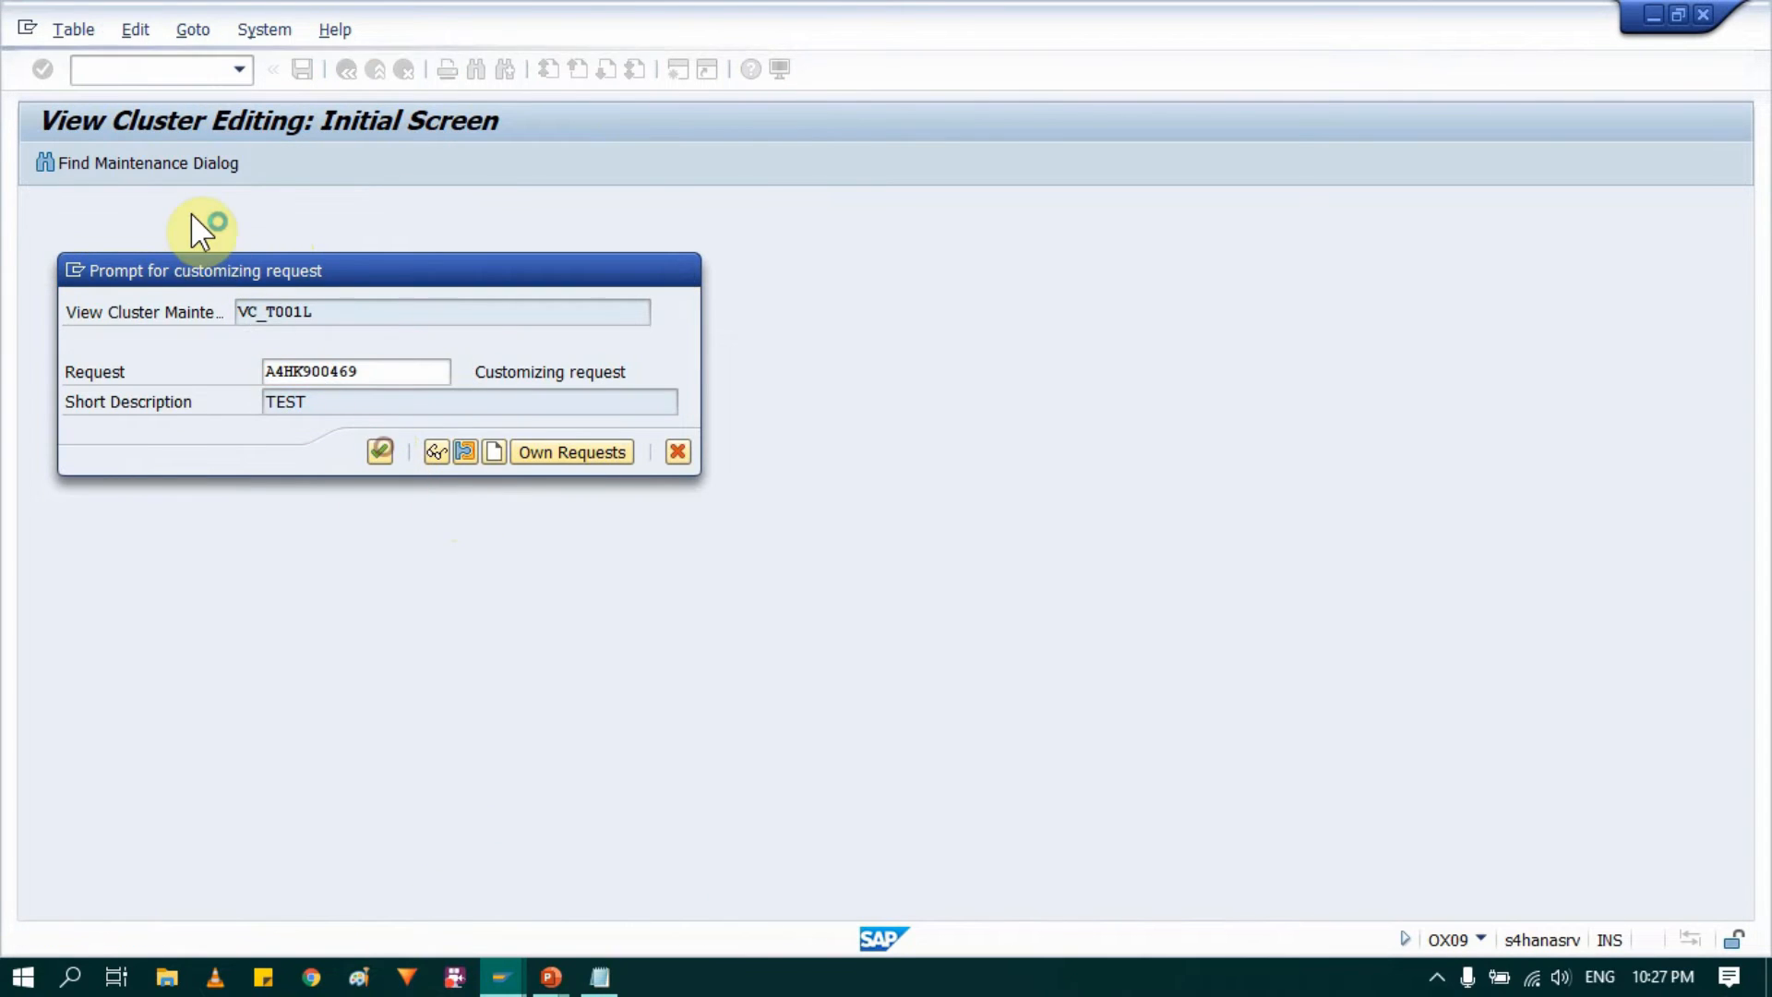
# Step: Start new storage location entries for plant AM20 and enter the codes RMSL, SFSL and FMSL
pyautogui.click(116, 163)
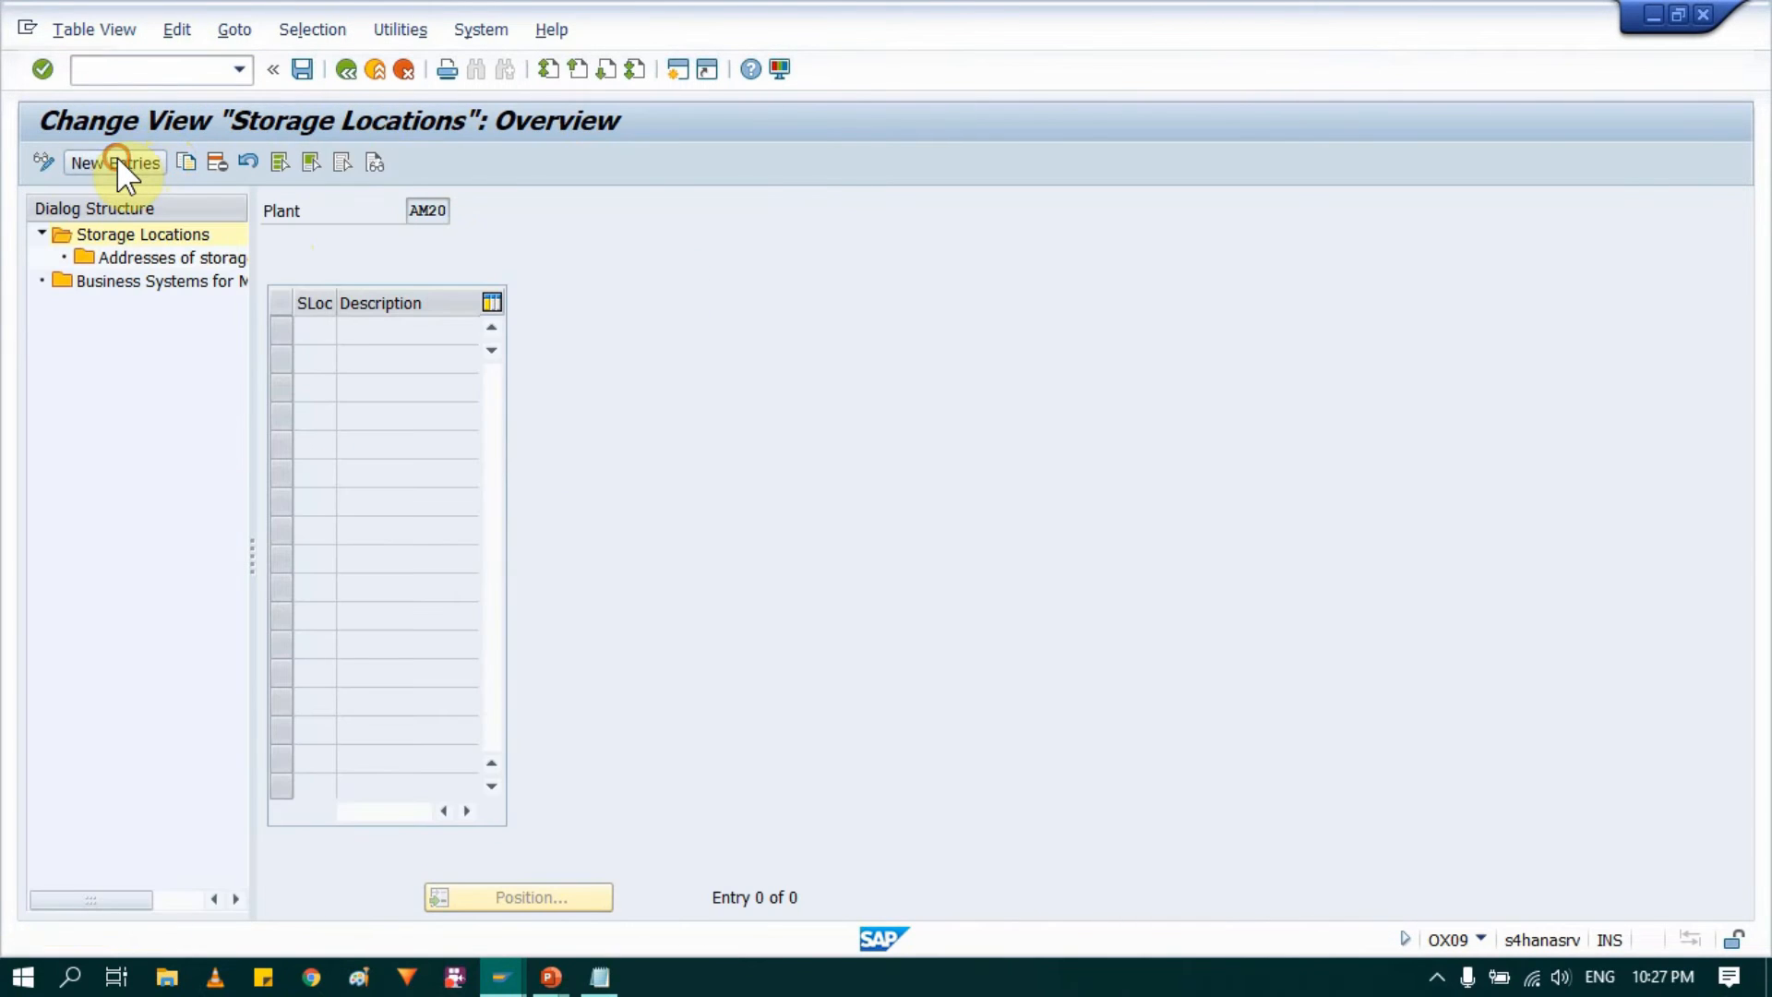
pyautogui.press('space')
pyautogui.click(316, 357)
pyautogui.click(311, 351)
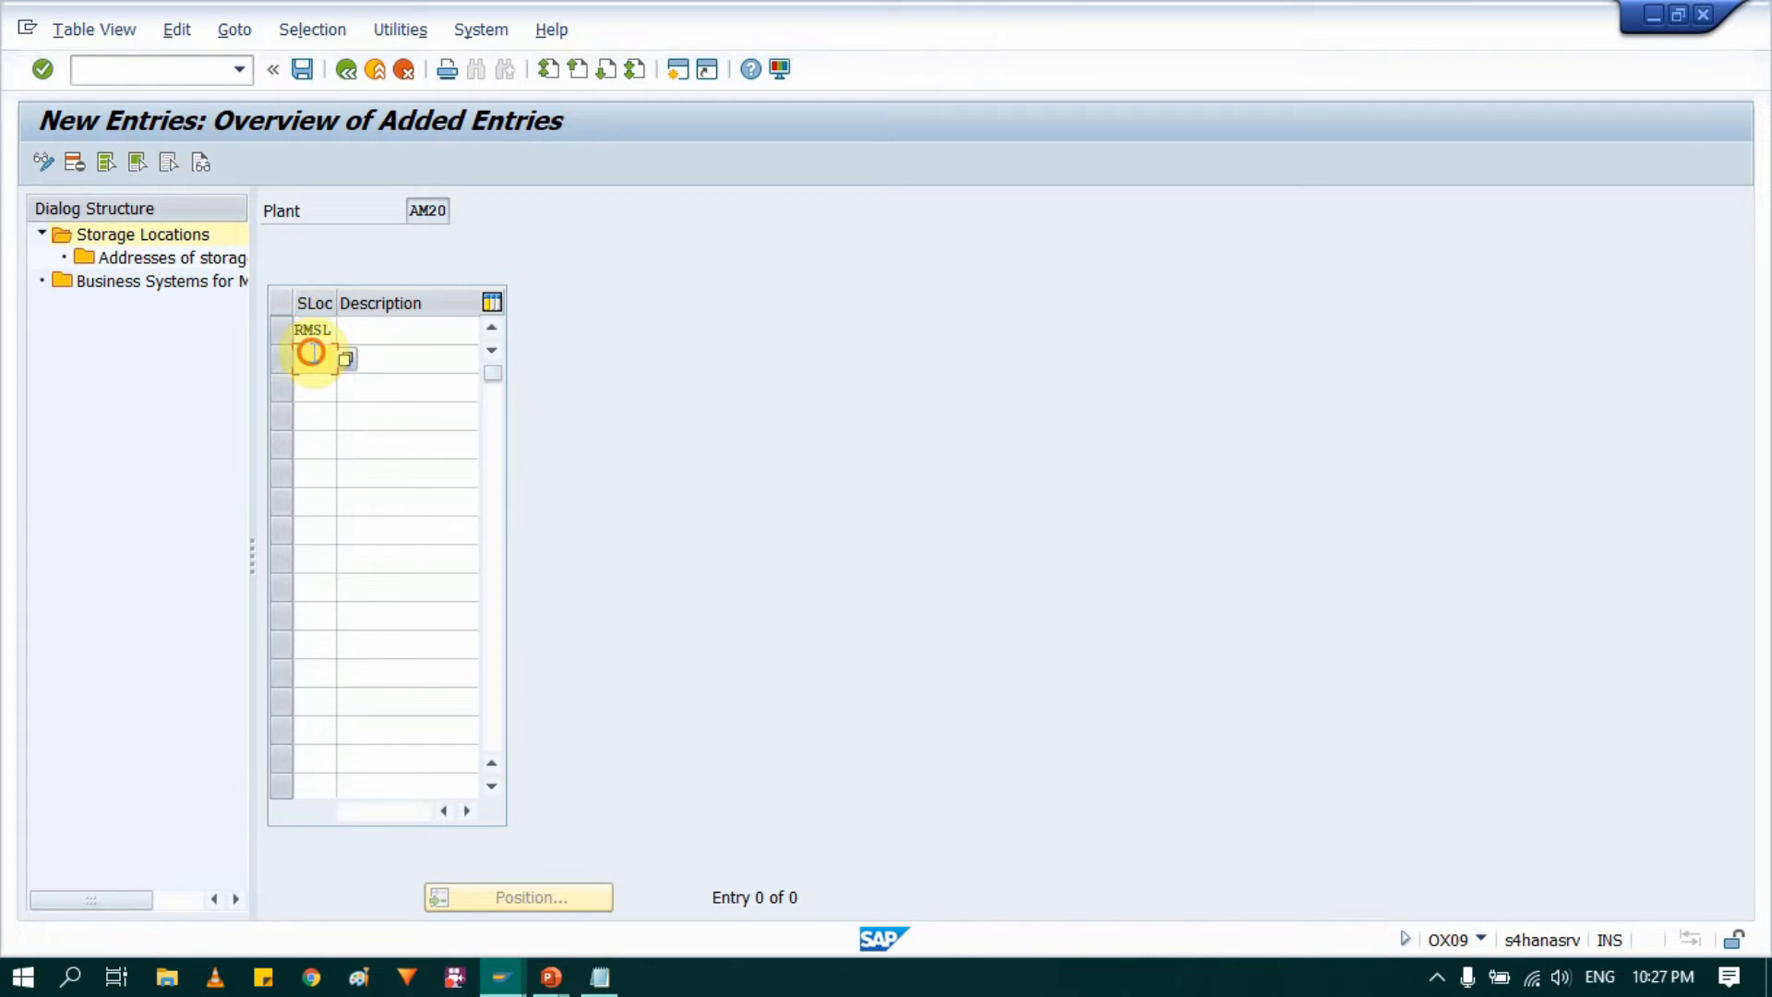
pyautogui.press('space')
pyautogui.click(317, 403)
pyautogui.click(309, 388)
pyautogui.press('space')
pyautogui.click(321, 445)
# Step: Describe AM20's storage locations RMSL, SFSL and FMSL as "Raw Mat", "Semi Finished" and "Finshed goods" respectively
pyautogui.click(386, 336)
pyautogui.press('space')
pyautogui.click(387, 356)
pyautogui.click(386, 360)
pyautogui.press('space')
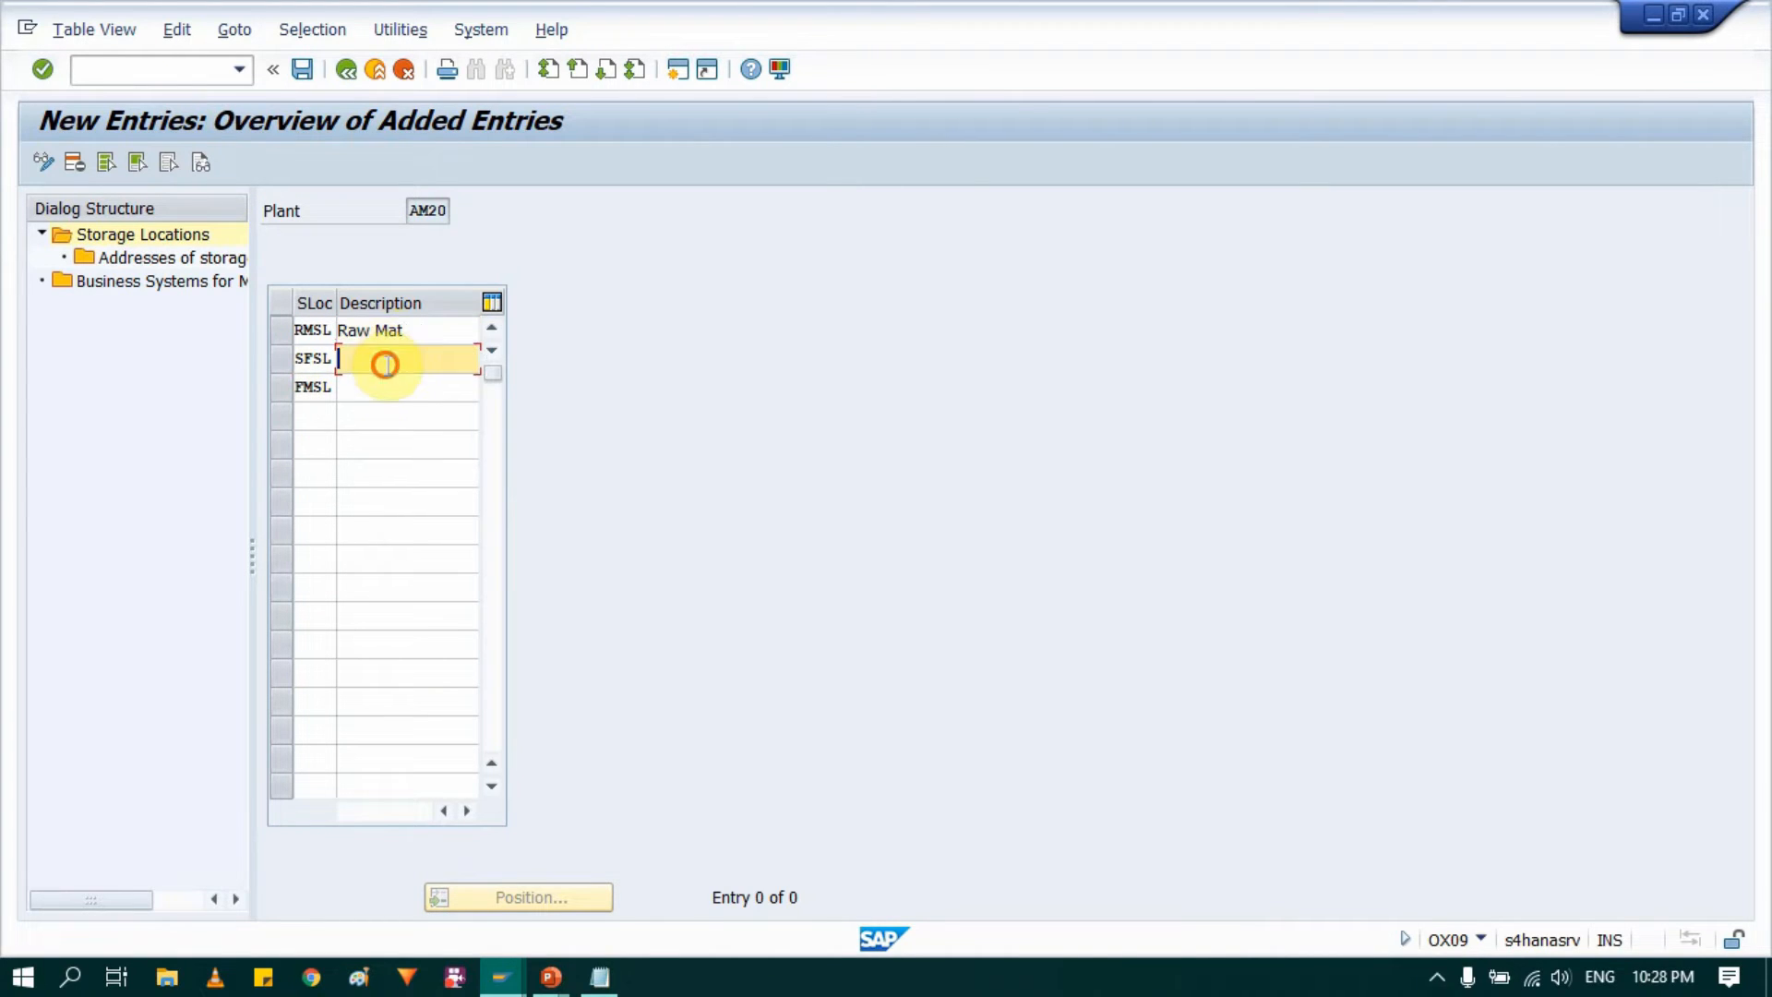
pyautogui.click(391, 383)
pyautogui.press('BackSpace')
pyautogui.press('BackSpace')
pyautogui.press('BackSpace')
pyautogui.press('BackSpace')
pyautogui.press('BackSpace')
pyautogui.press('BackSpace')
pyautogui.press('BackSpace')
pyautogui.click(440, 406)
pyautogui.click(396, 390)
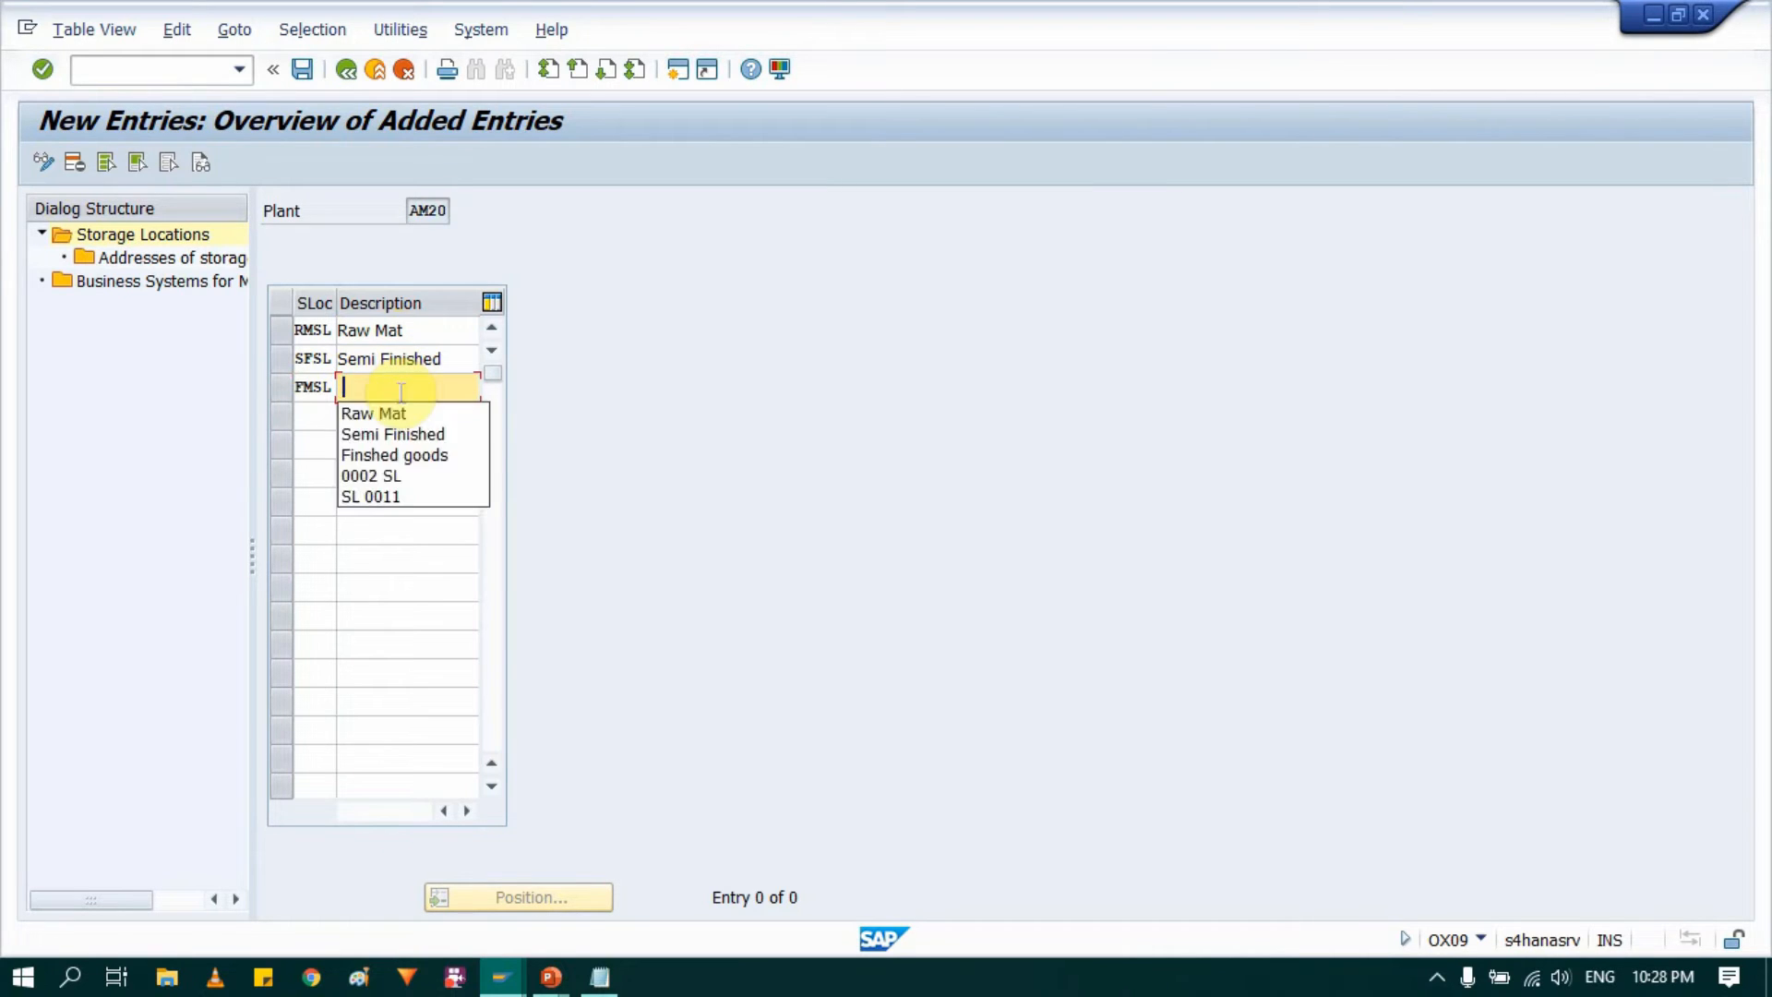
pyautogui.click(397, 455)
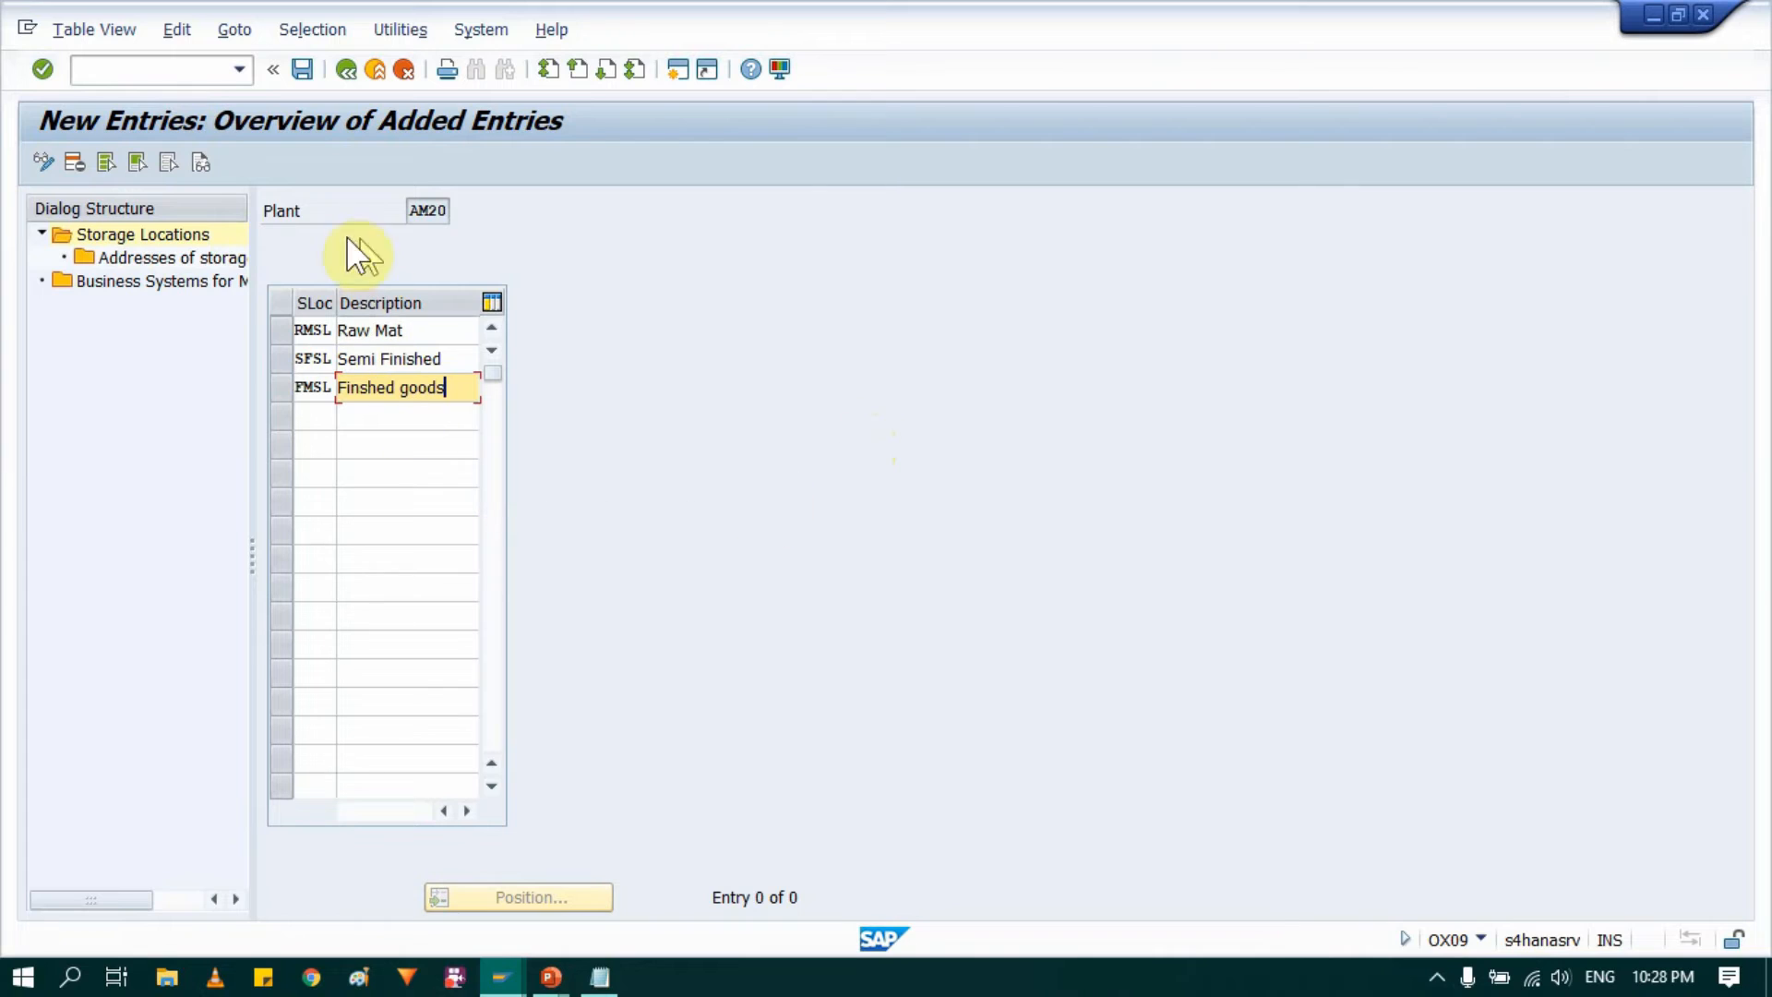
# Step: Save the new storage locations for plant AM20 and return to the IMG structure
pyautogui.click(290, 70)
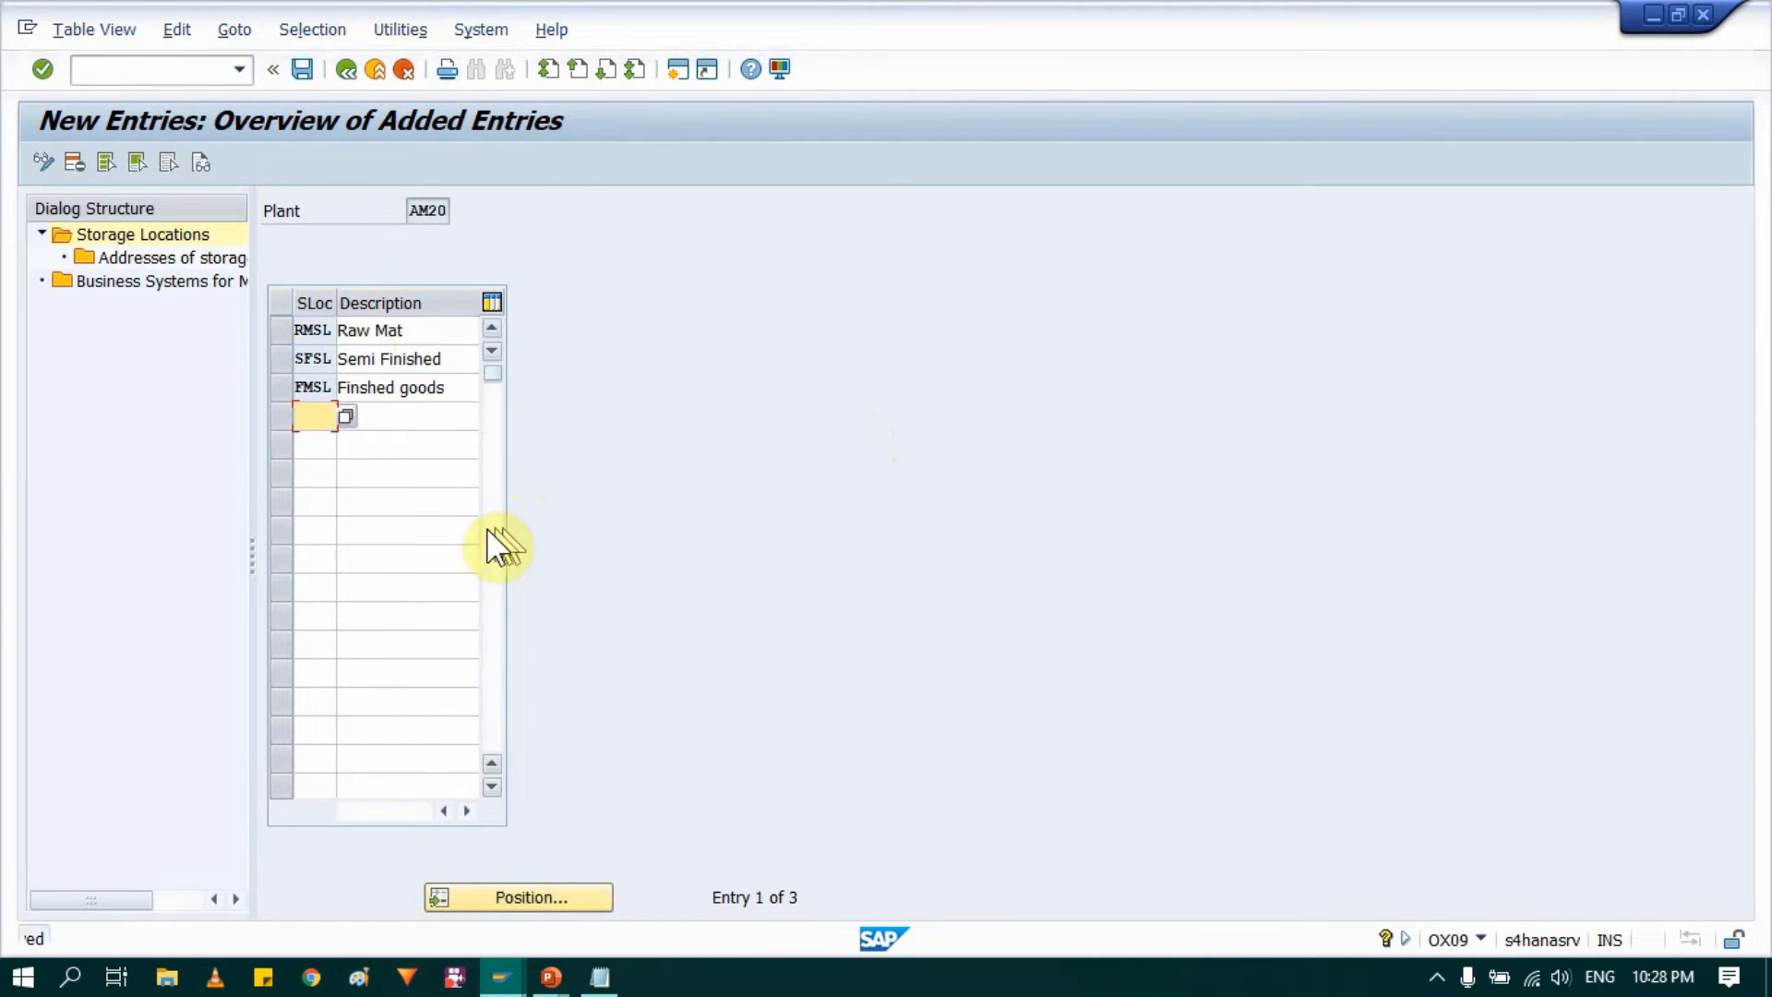
pyautogui.click(347, 72)
pyautogui.click(347, 72)
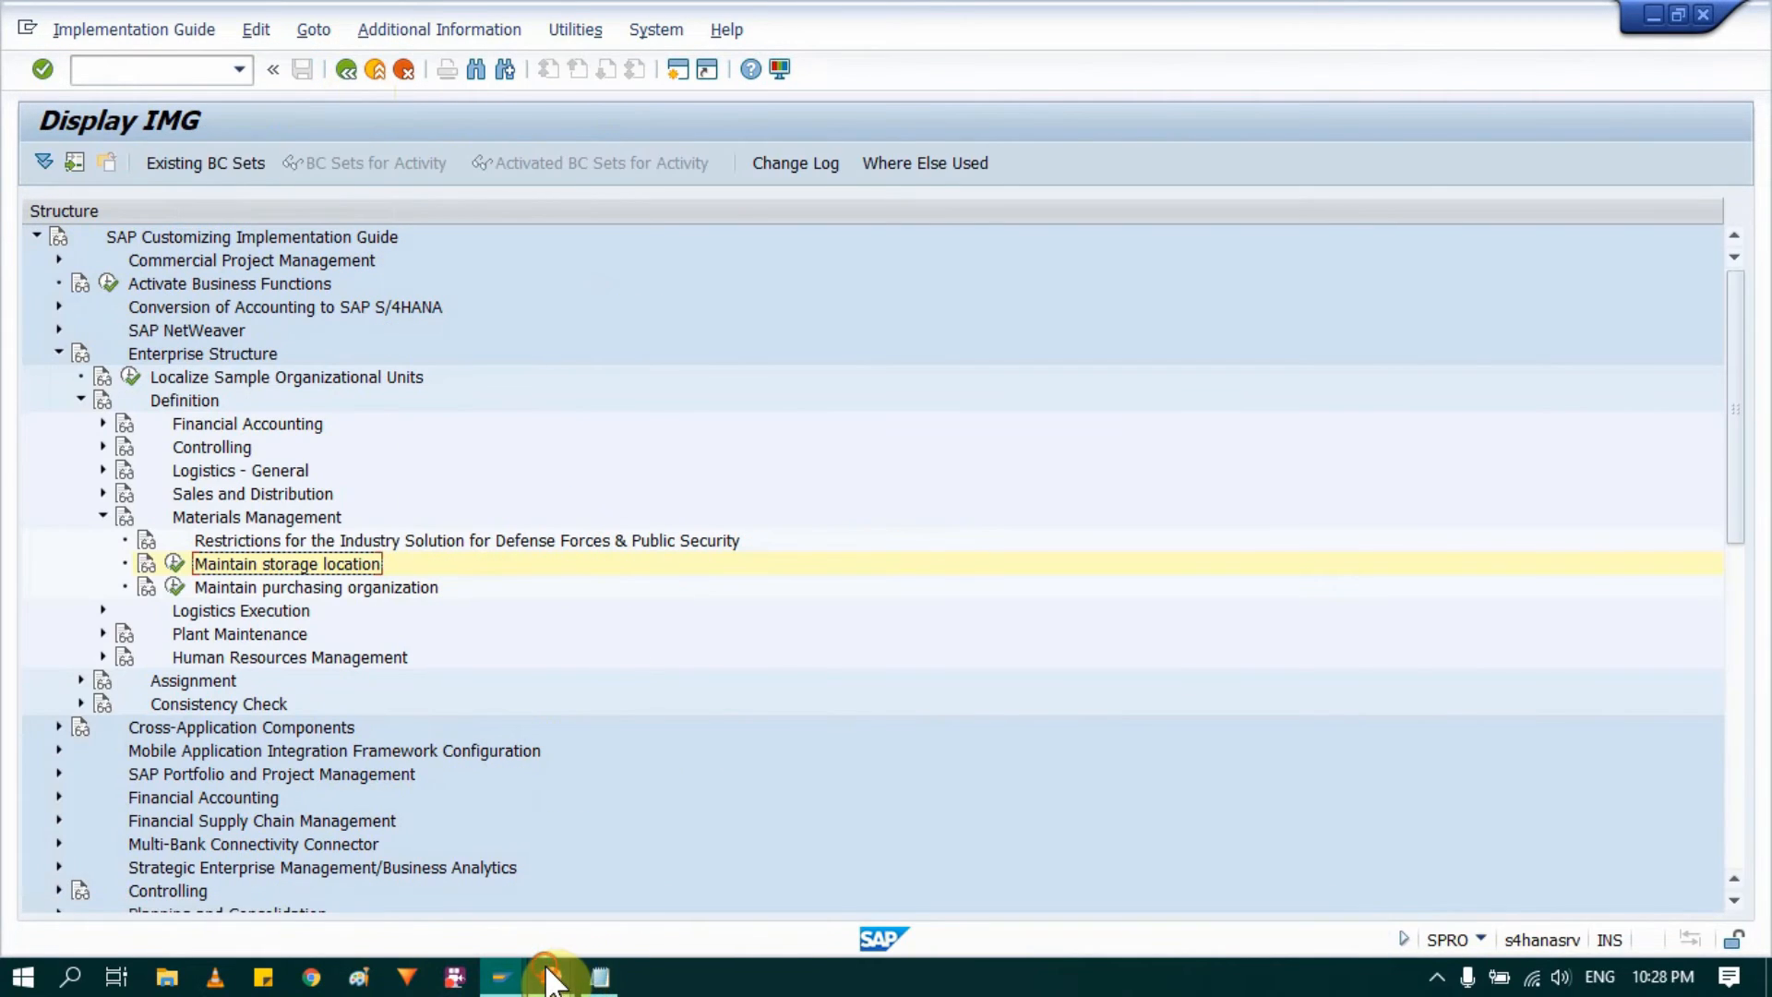
# Step: Switch to the PowerPoint slide of the SAP MM organisation structure to review the hierarchy
pyautogui.moveTo(572, 971)
pyautogui.click(663, 872)
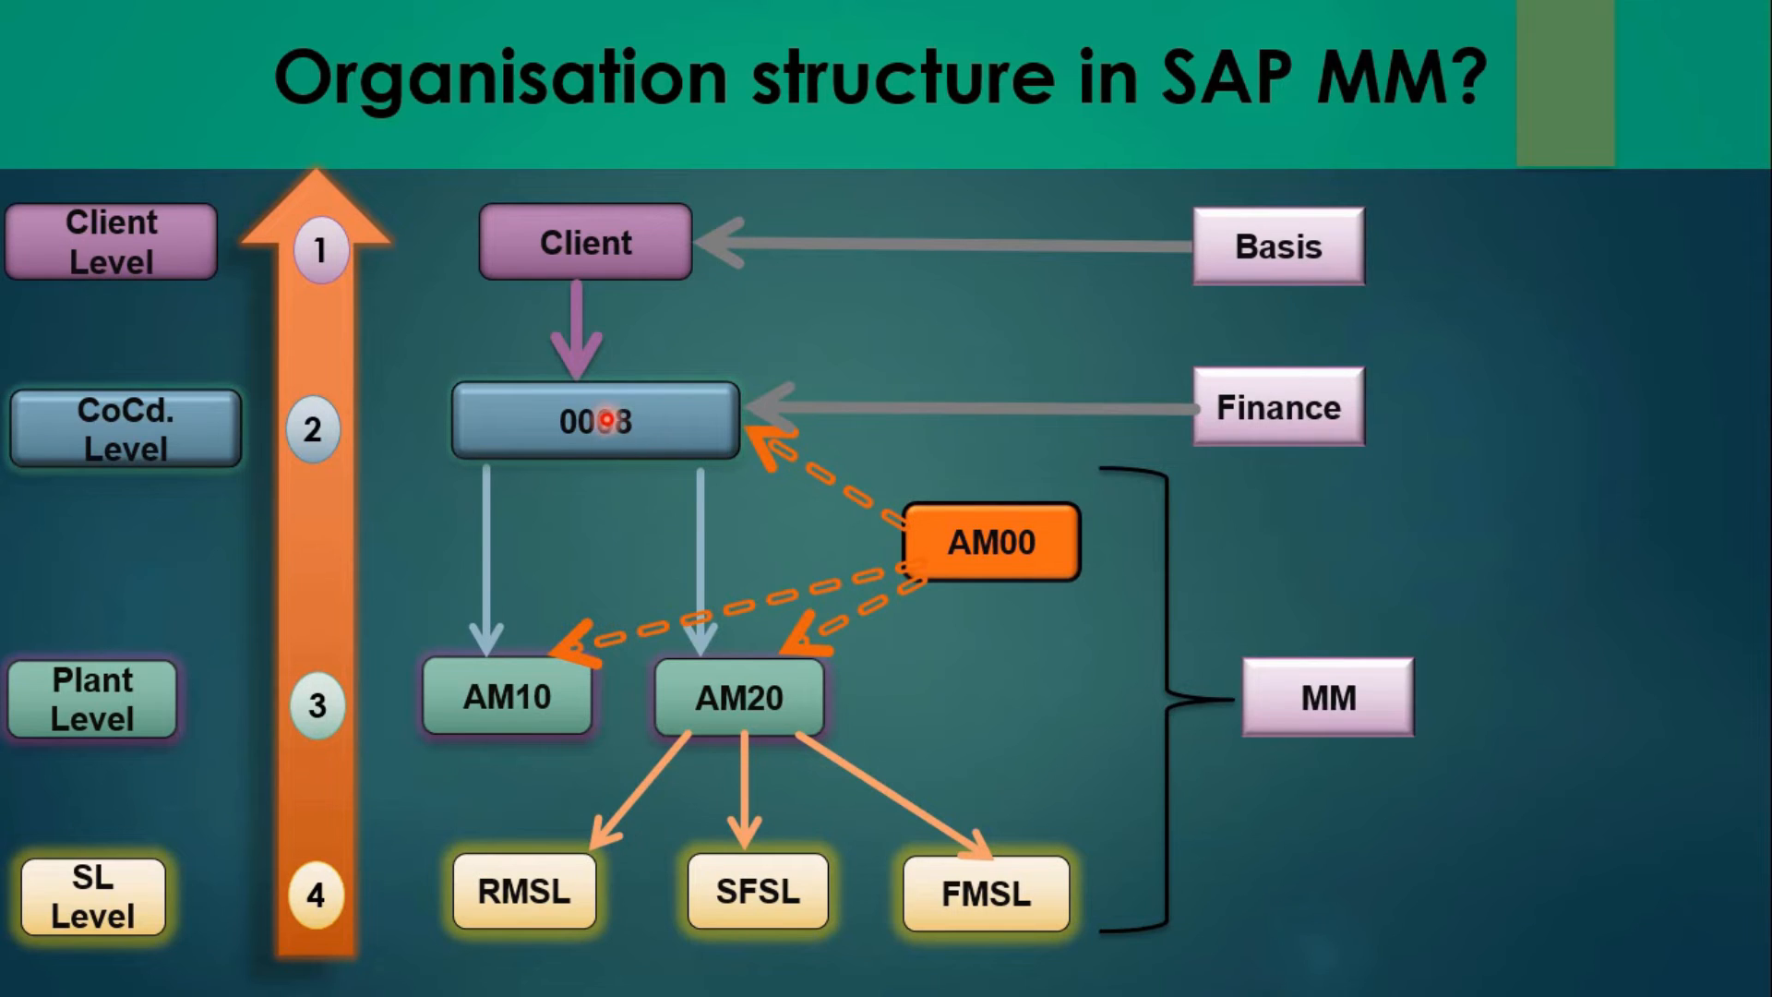
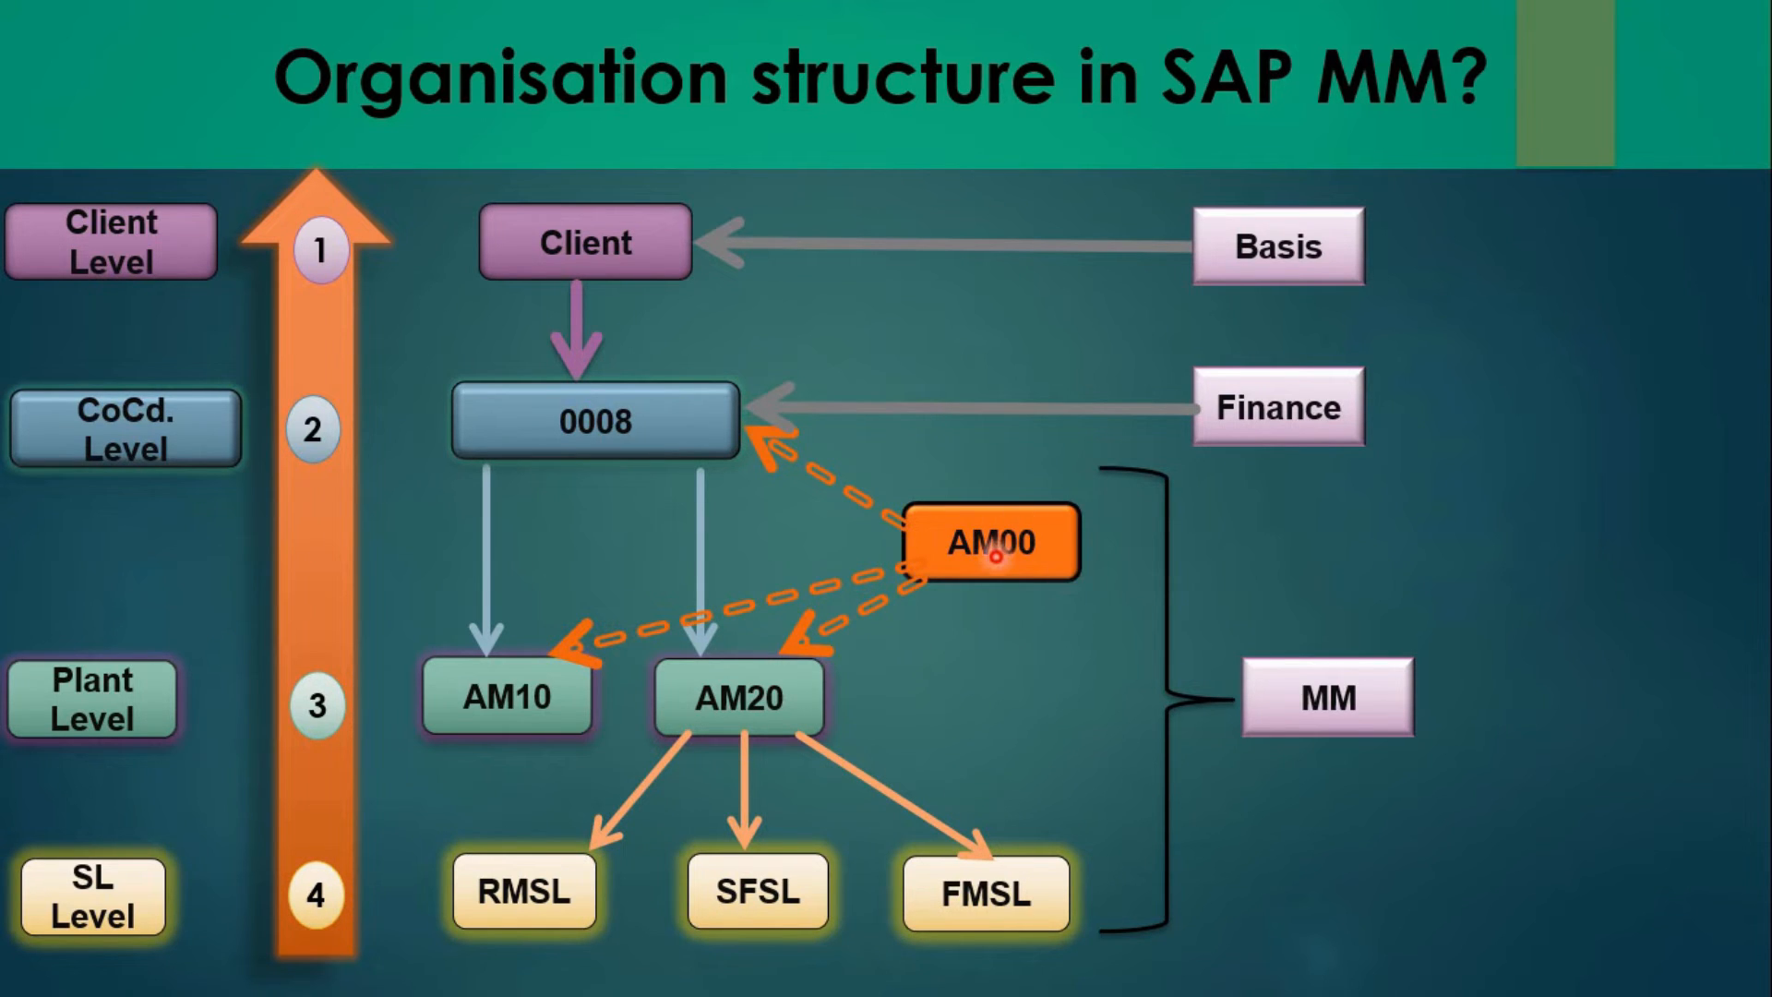
# Step: Return to the SAP IMG and open Maintain purchasing organization under Materials Management in the Enterprise Structure definition
pyautogui.hotkey('alt', 'Tab')
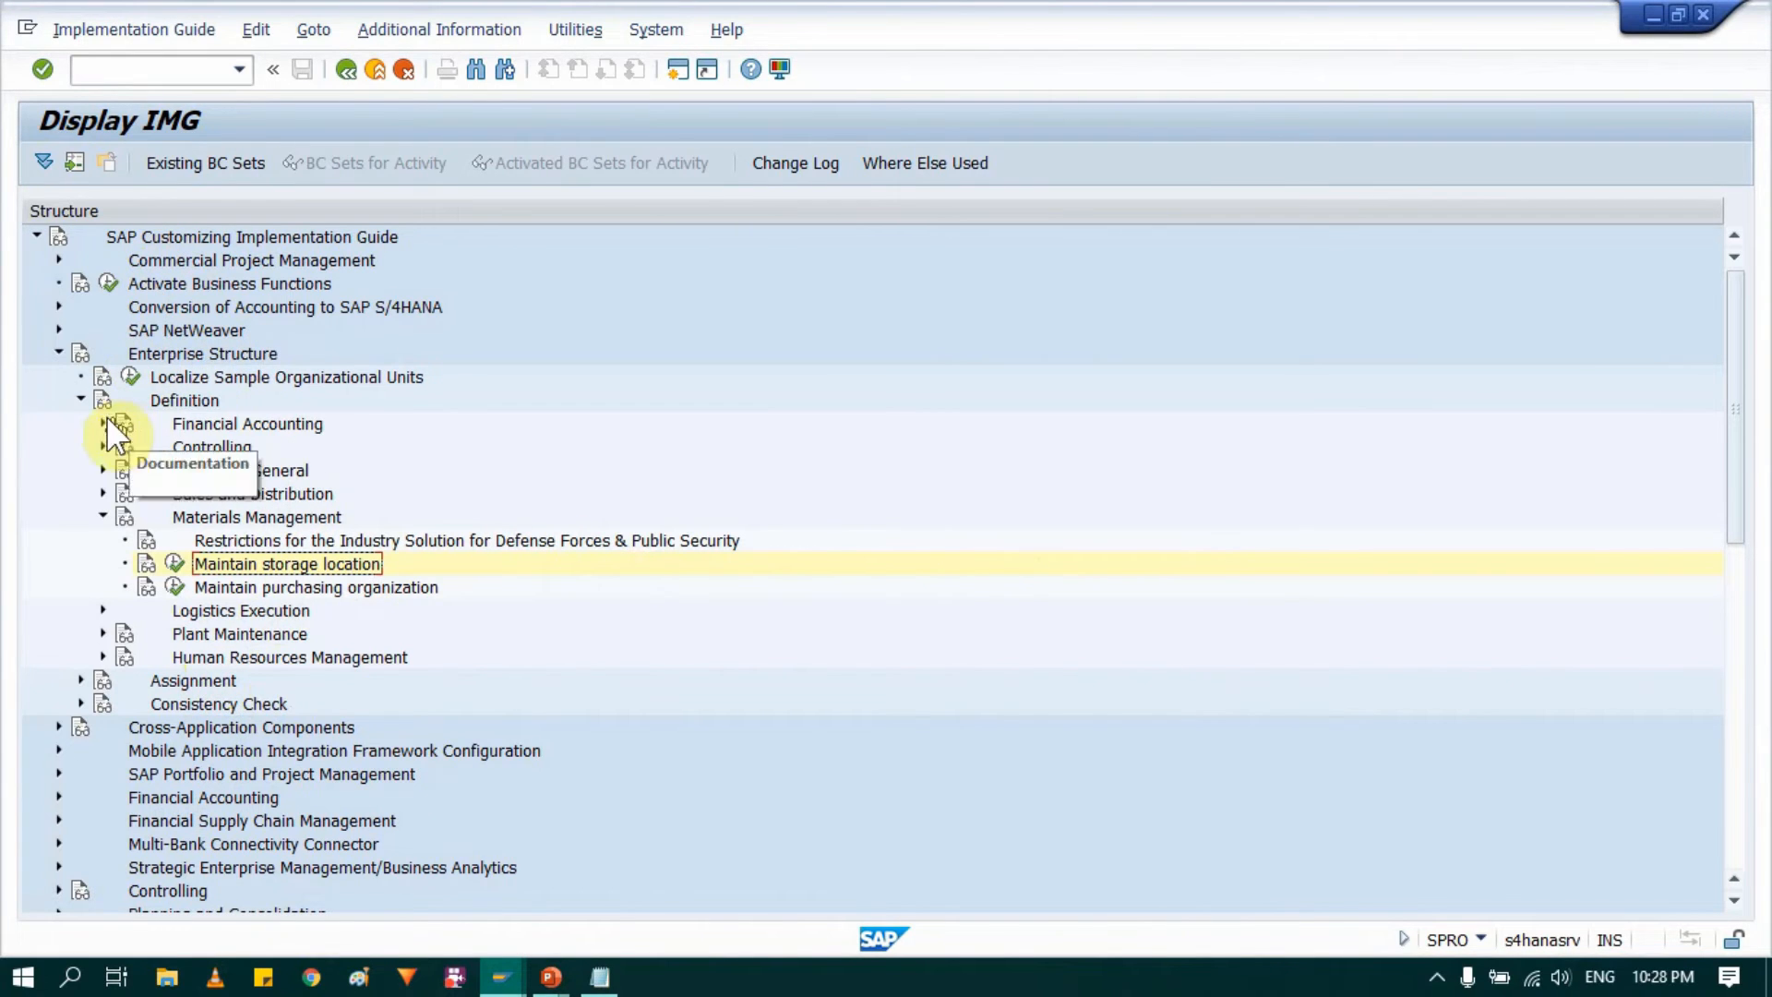
pyautogui.click(190, 67)
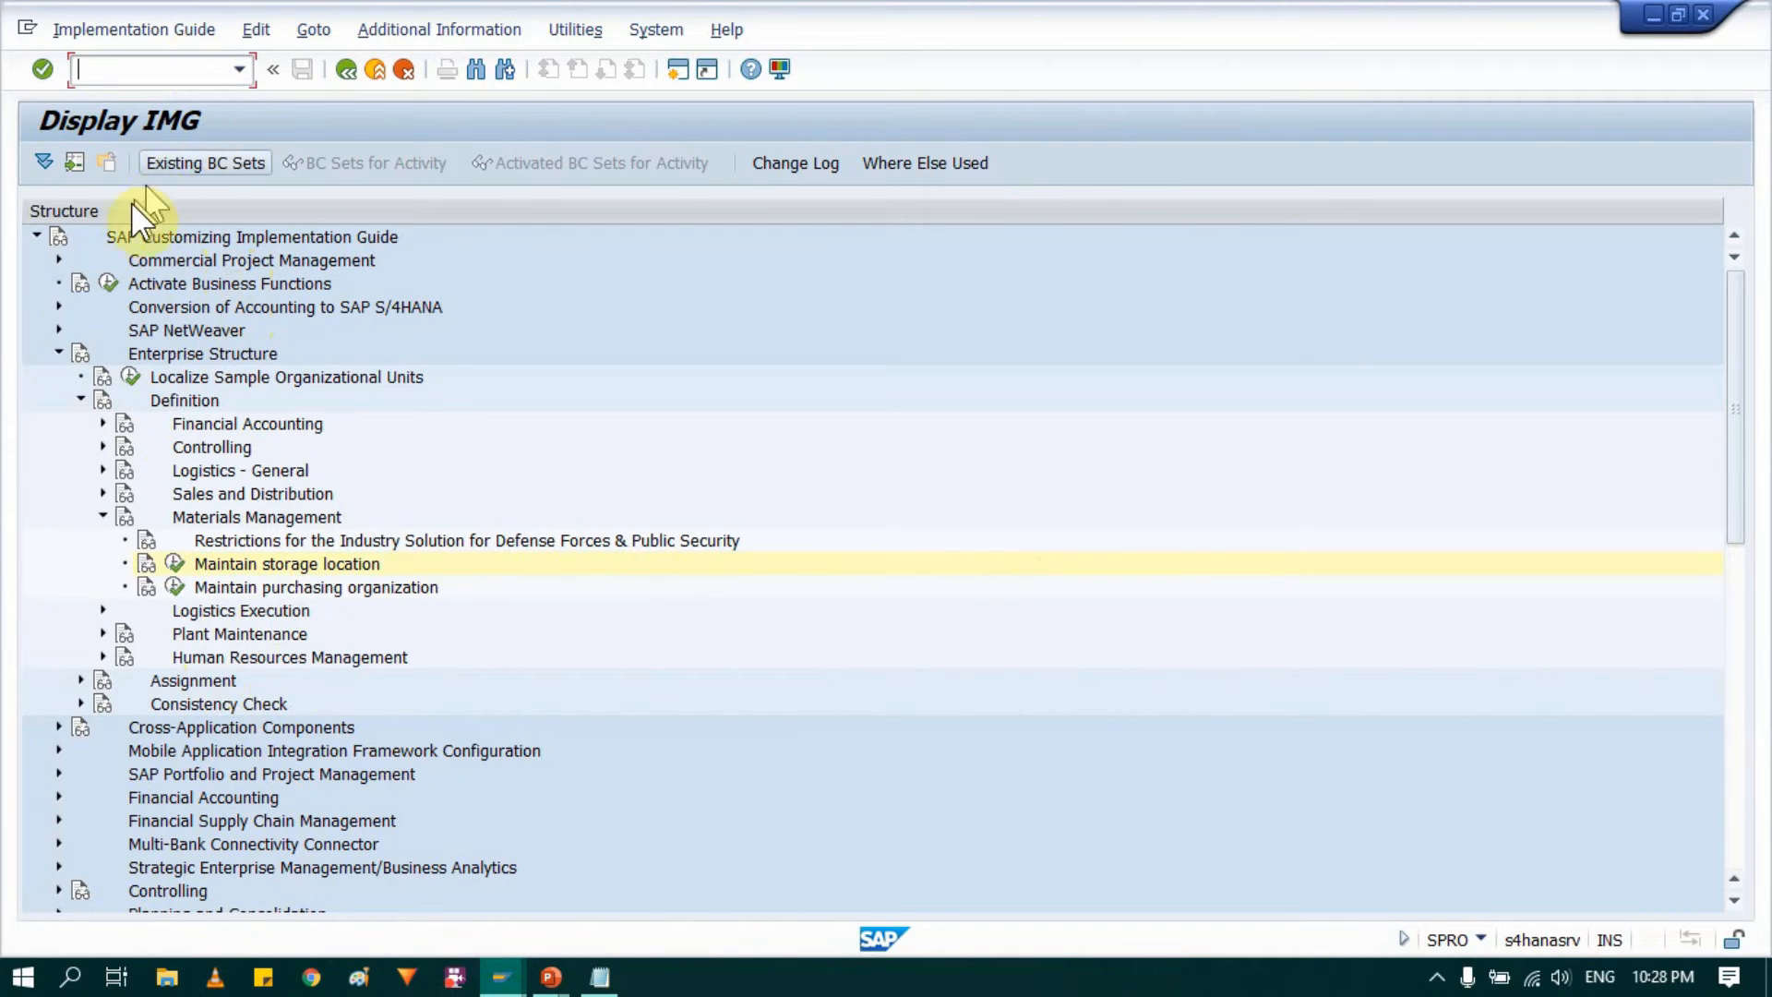
pyautogui.click(181, 353)
pyautogui.click(225, 513)
pyautogui.click(358, 587)
pyautogui.click(195, 588)
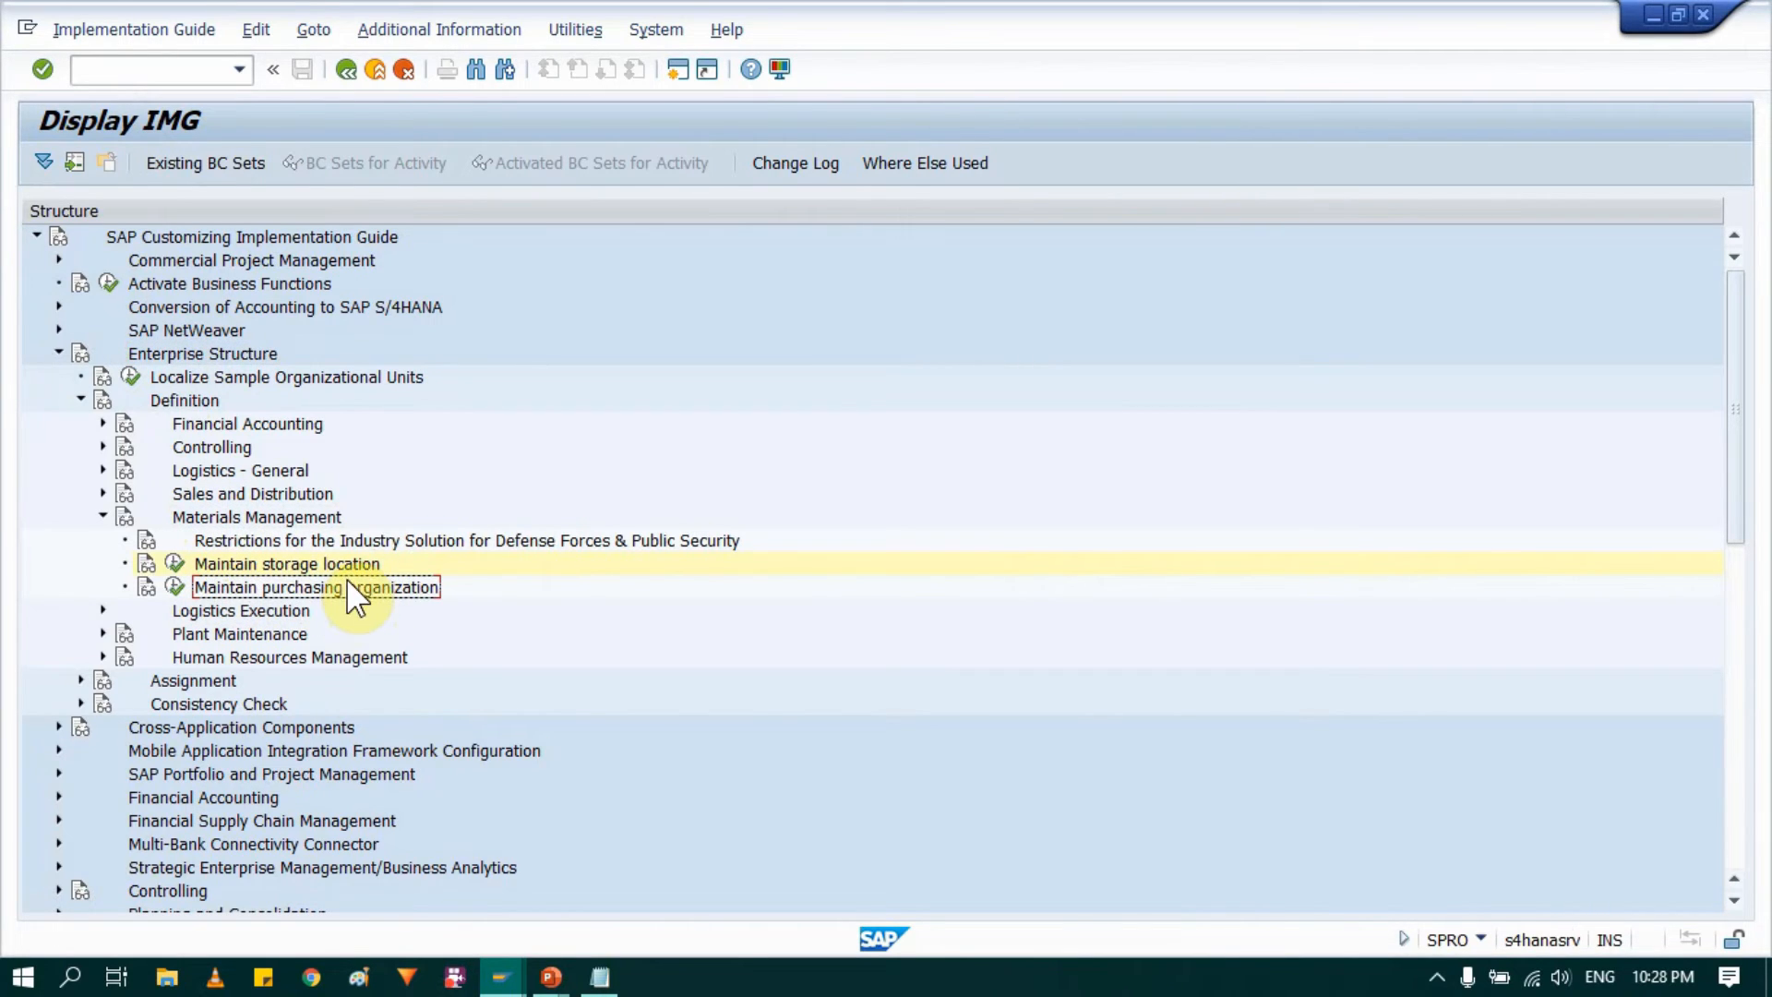
pyautogui.click(171, 587)
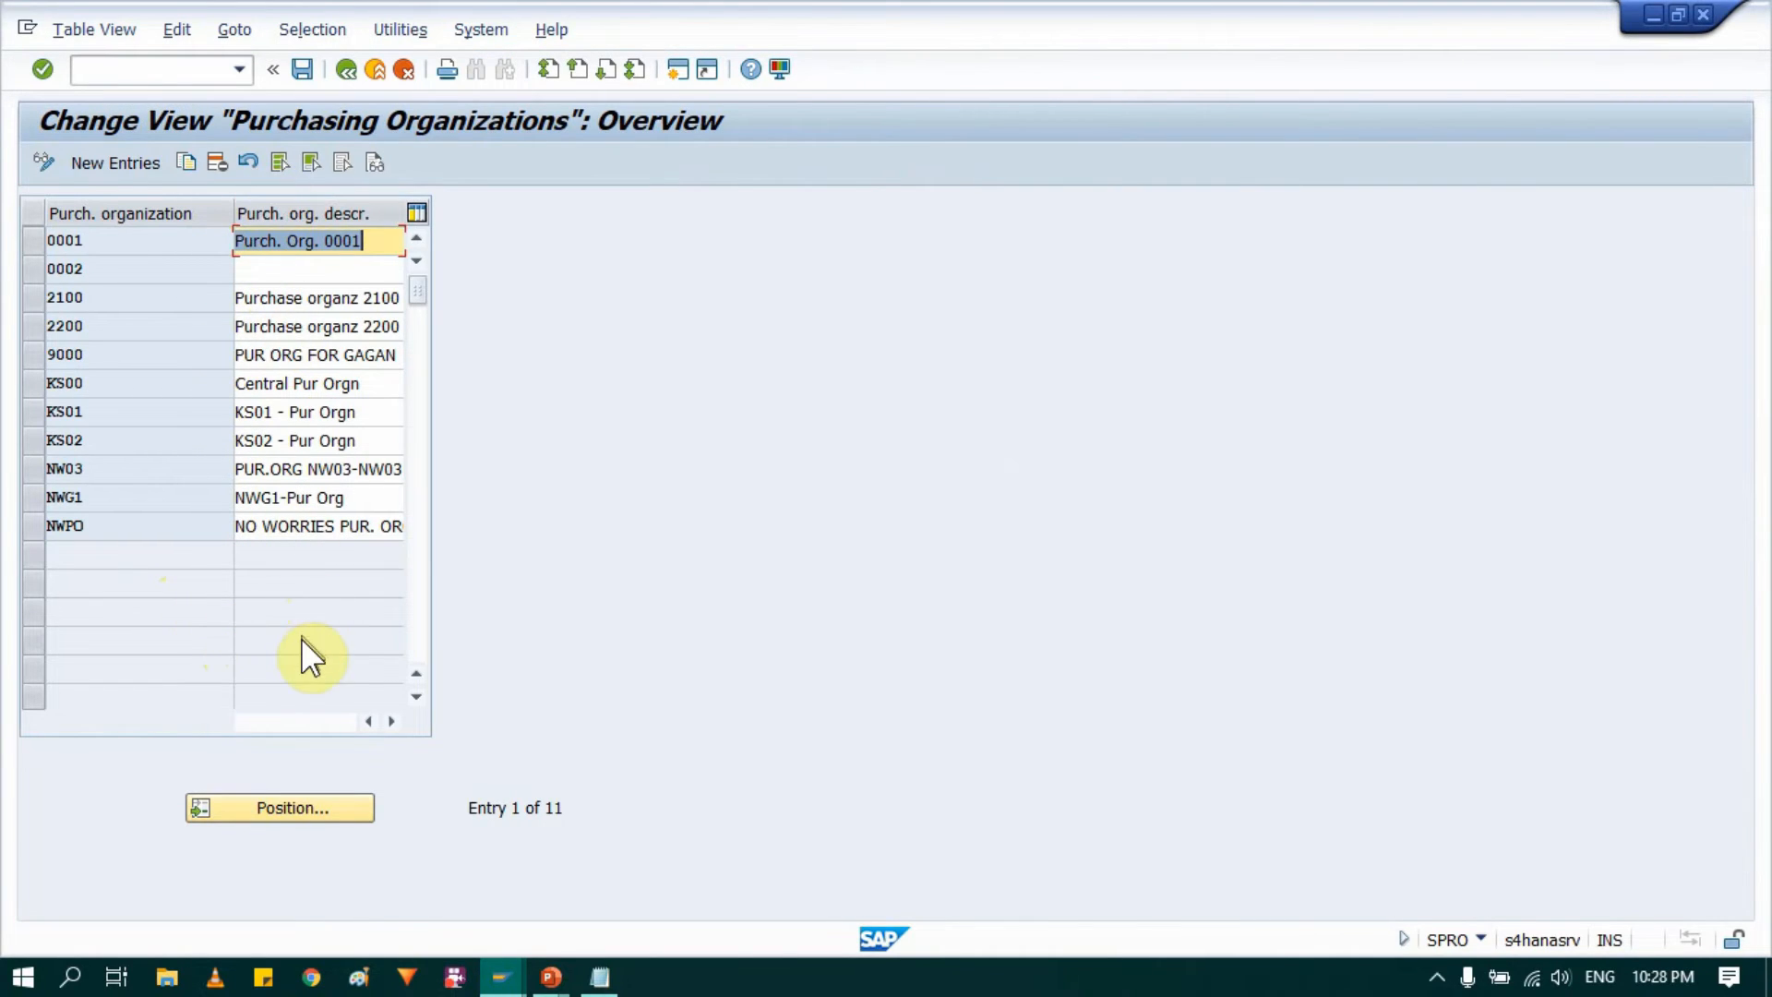
# Step: Create purchasing organization AM00 with the description "A2Z Purc Org" and save it under the proposed customizing request
pyautogui.click(126, 157)
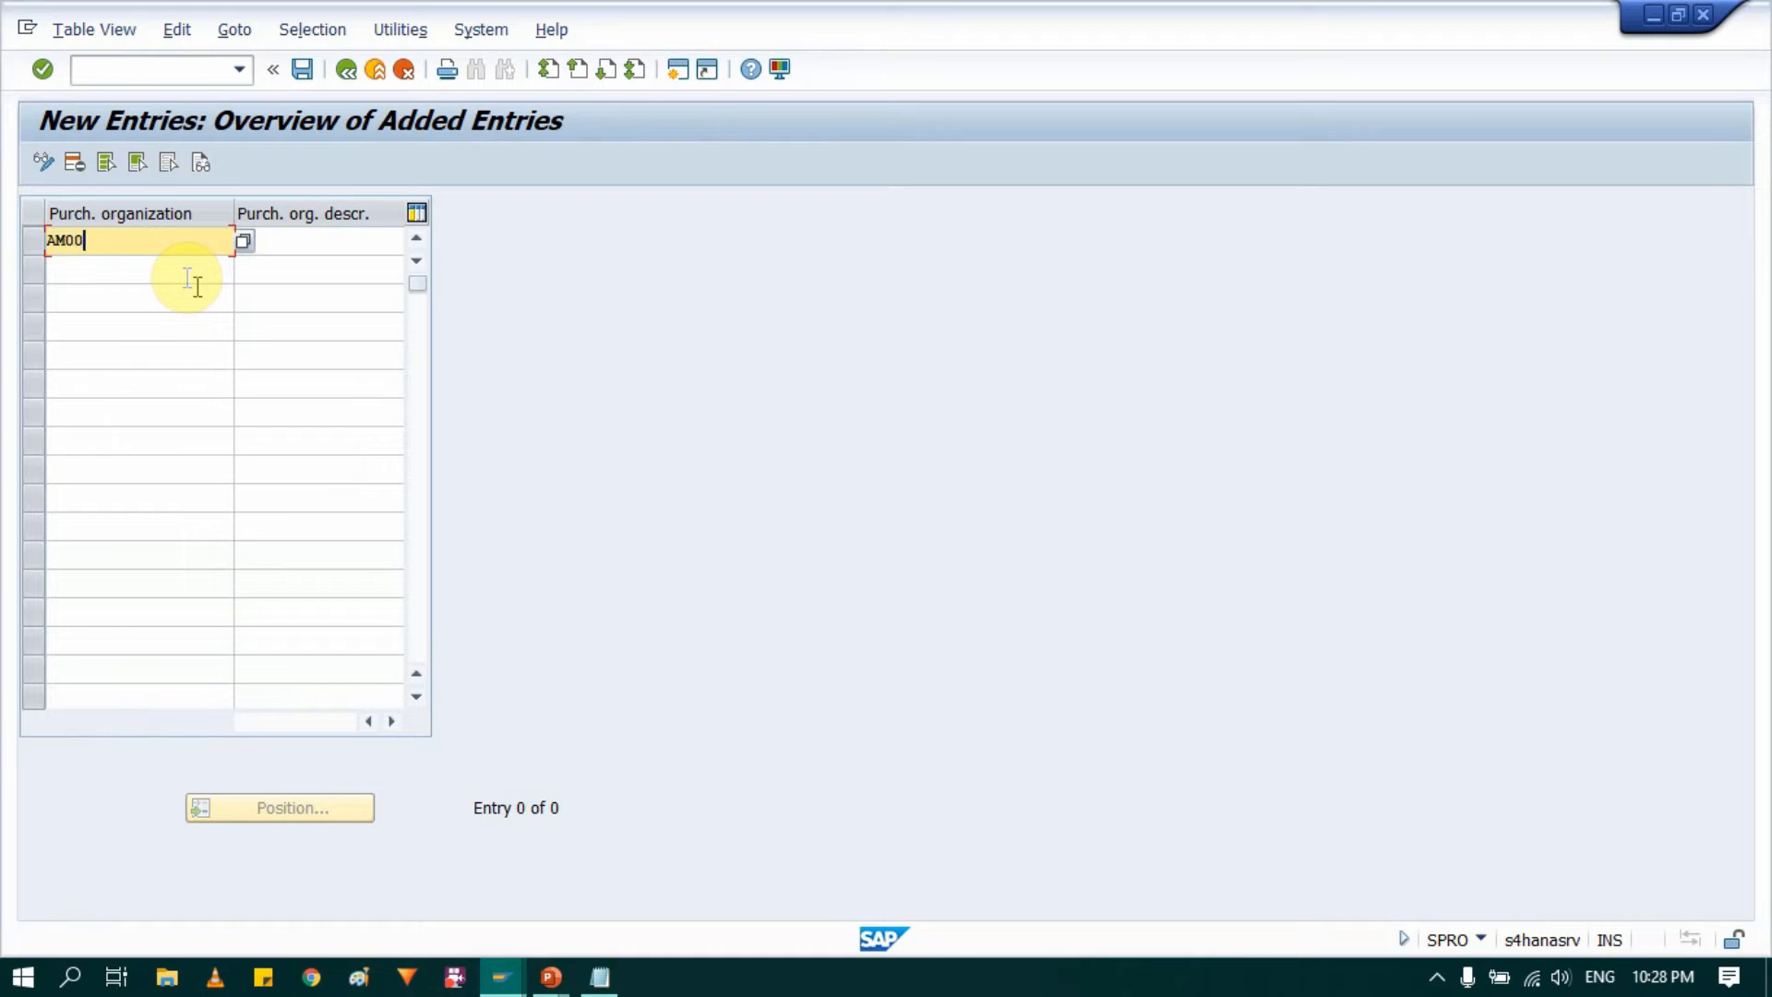
pyautogui.write('AM00')
pyautogui.press('Tab')
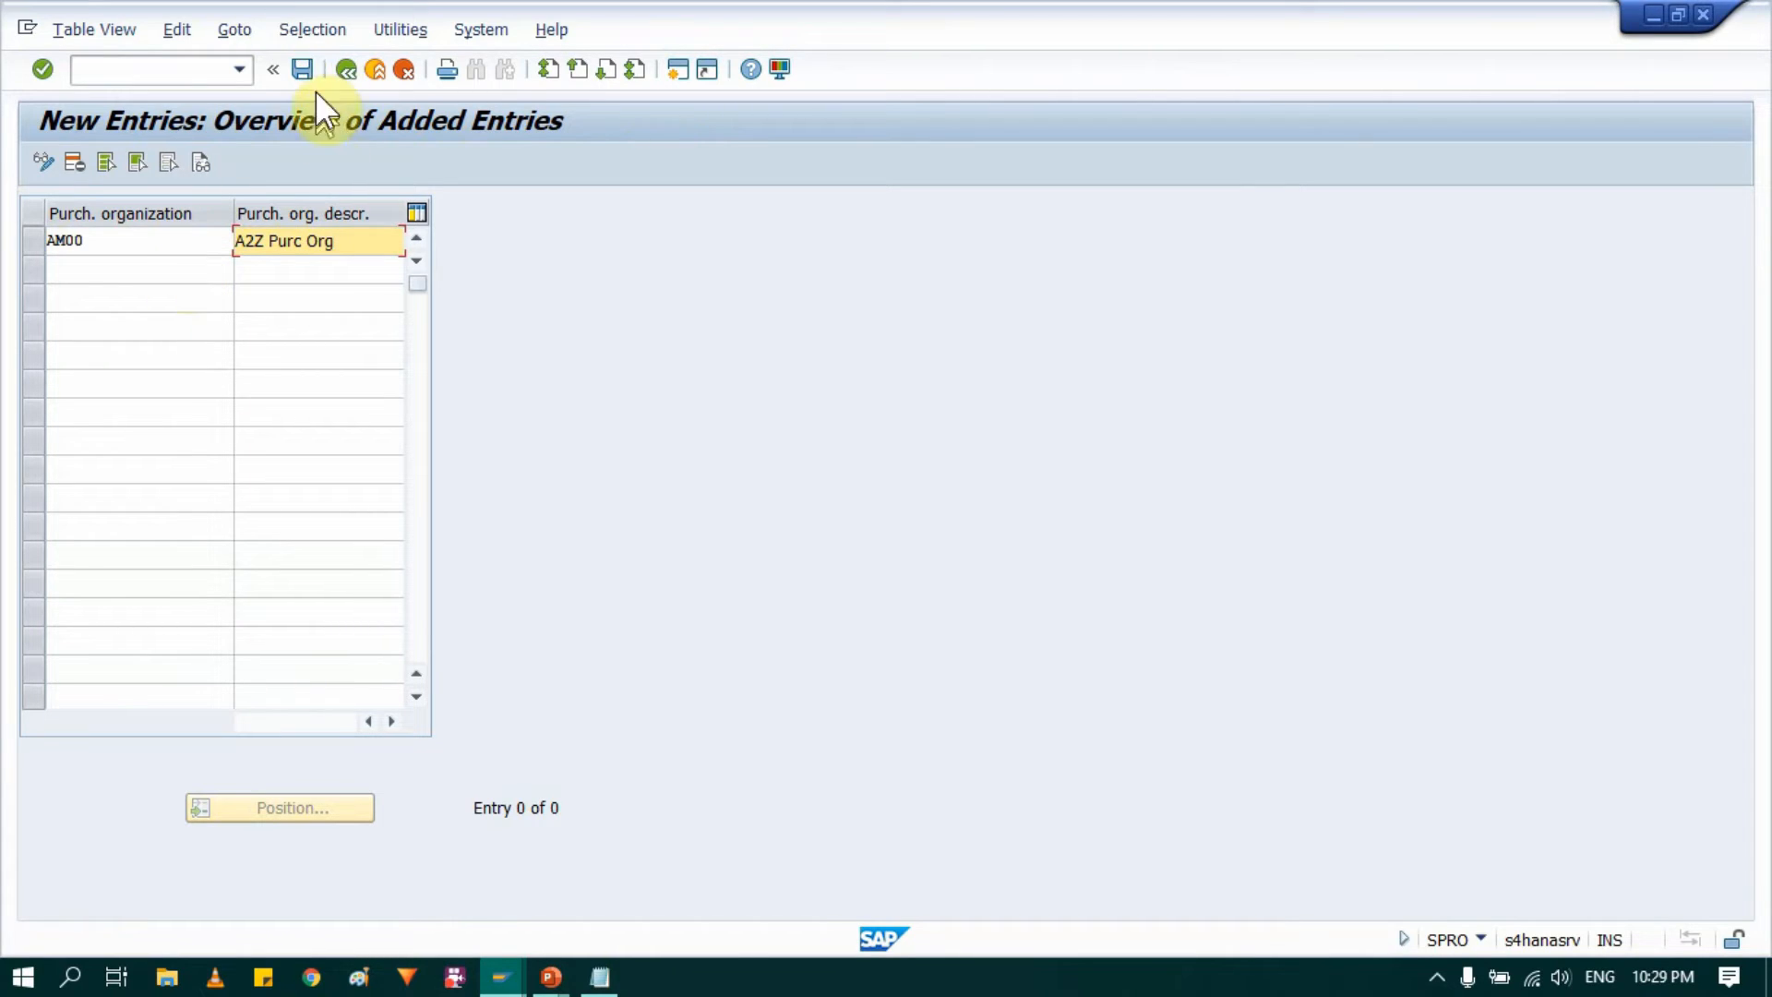
pyautogui.click(303, 70)
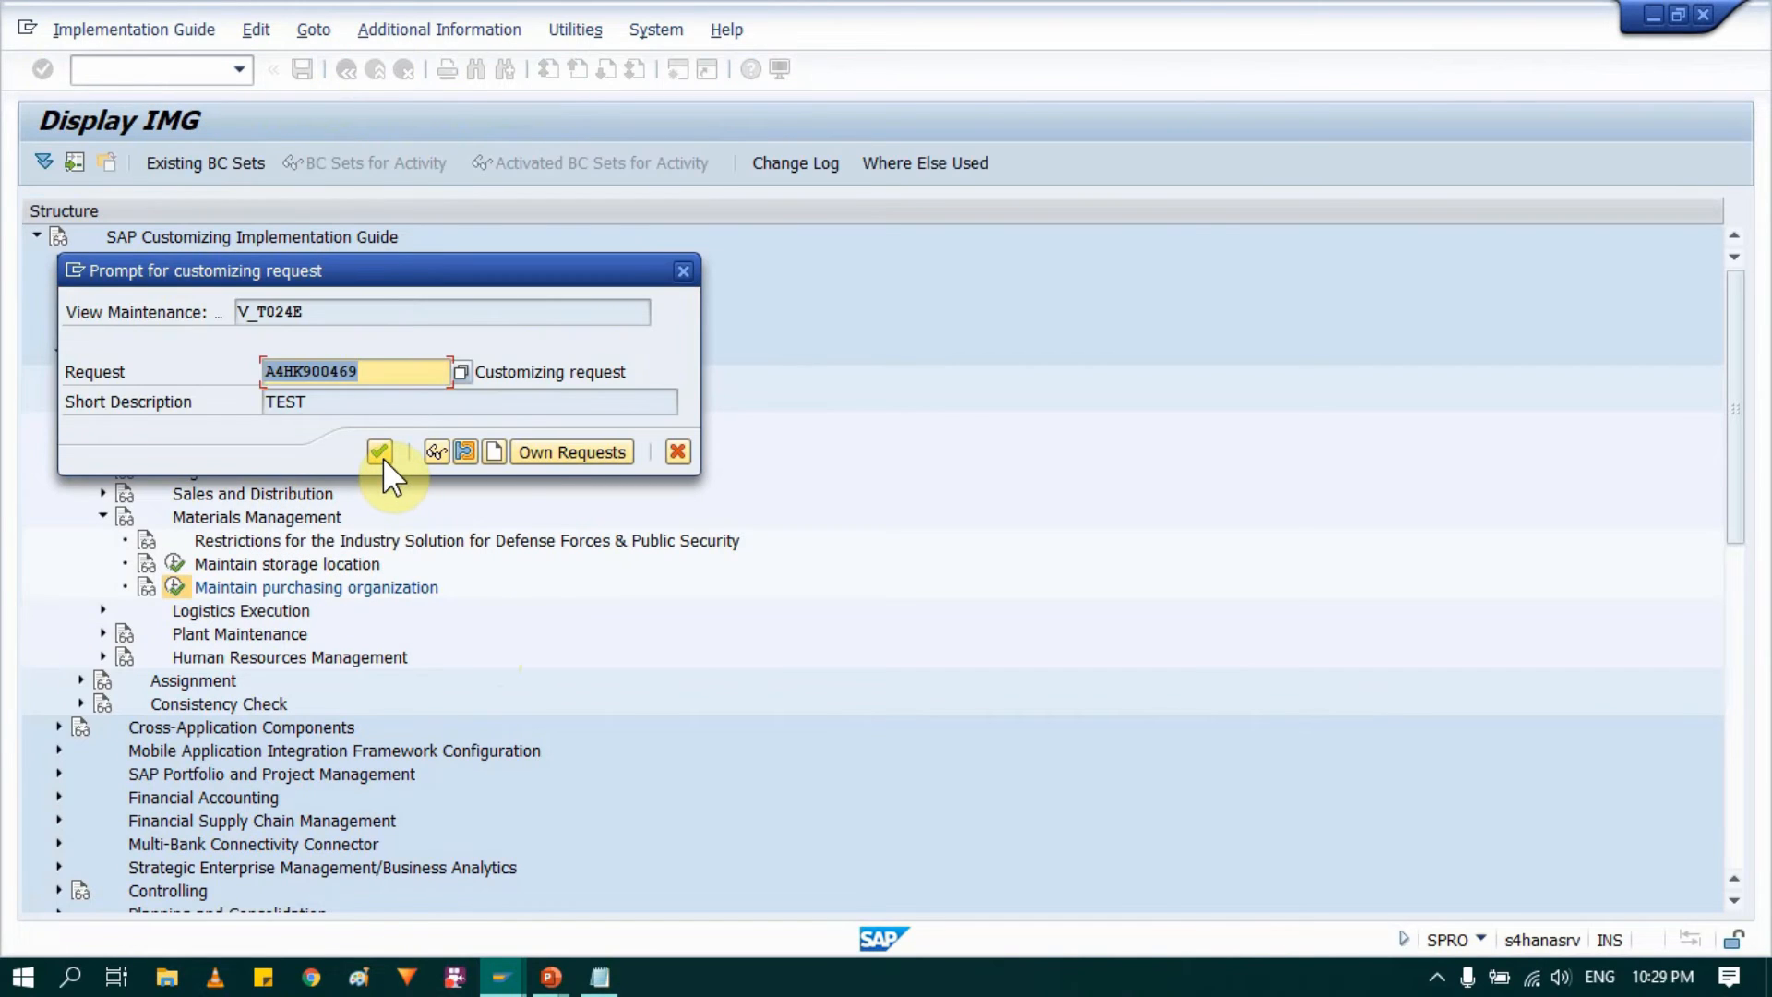
pyautogui.click(378, 453)
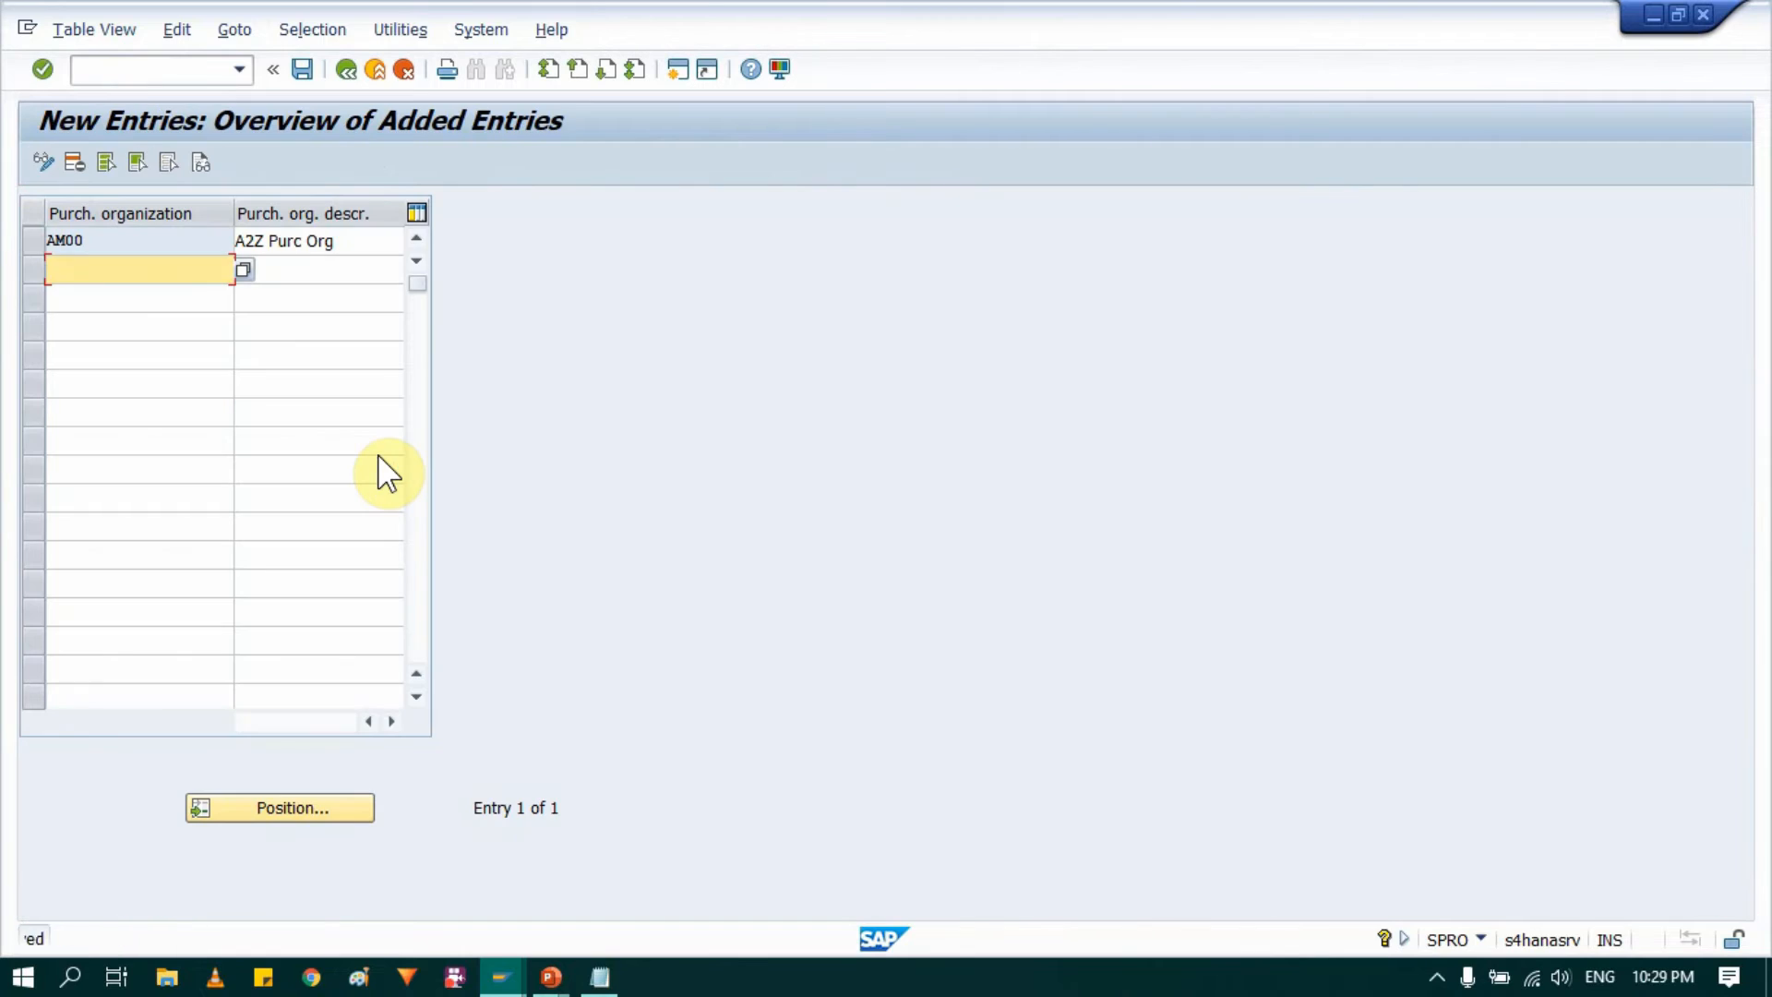
pyautogui.moveTo(334, 238); pyautogui.dragTo(107, 236)
pyautogui.click(29, 240)
pyautogui.click(30, 241)
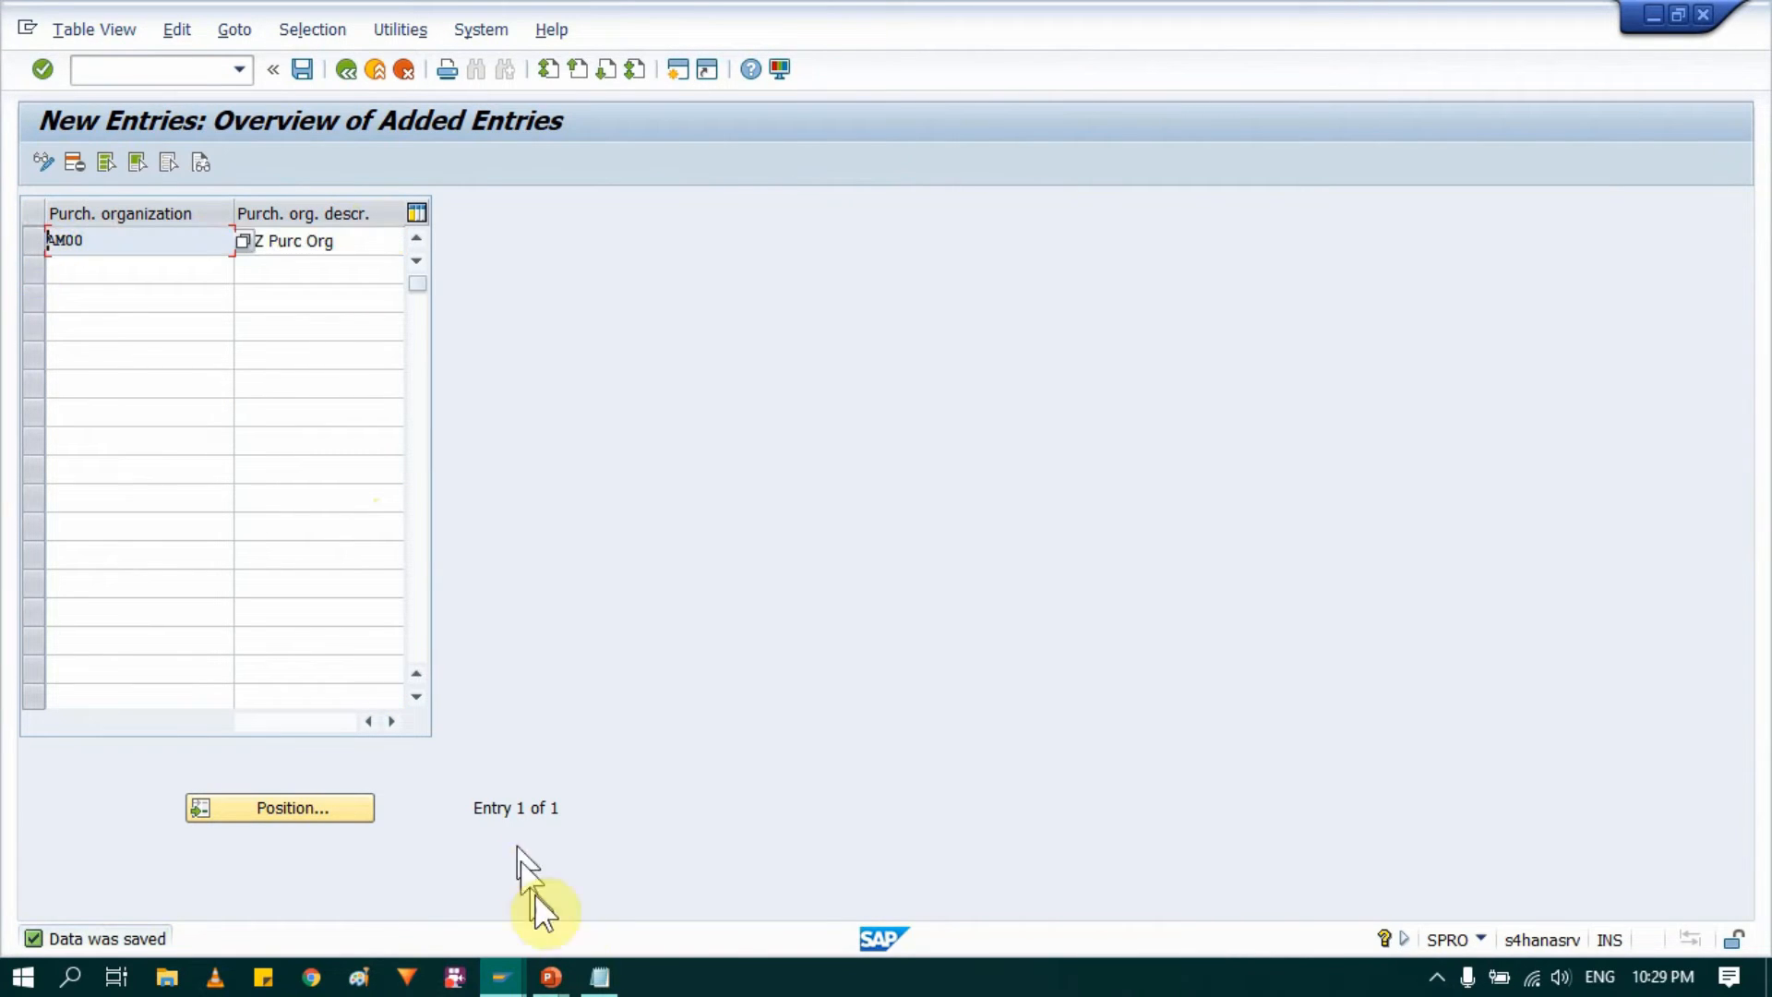
# Step: Switch to the Org file in Notepad and record company code 0004 and the line "Plants - AM10 , AM20"
pyautogui.click(598, 976)
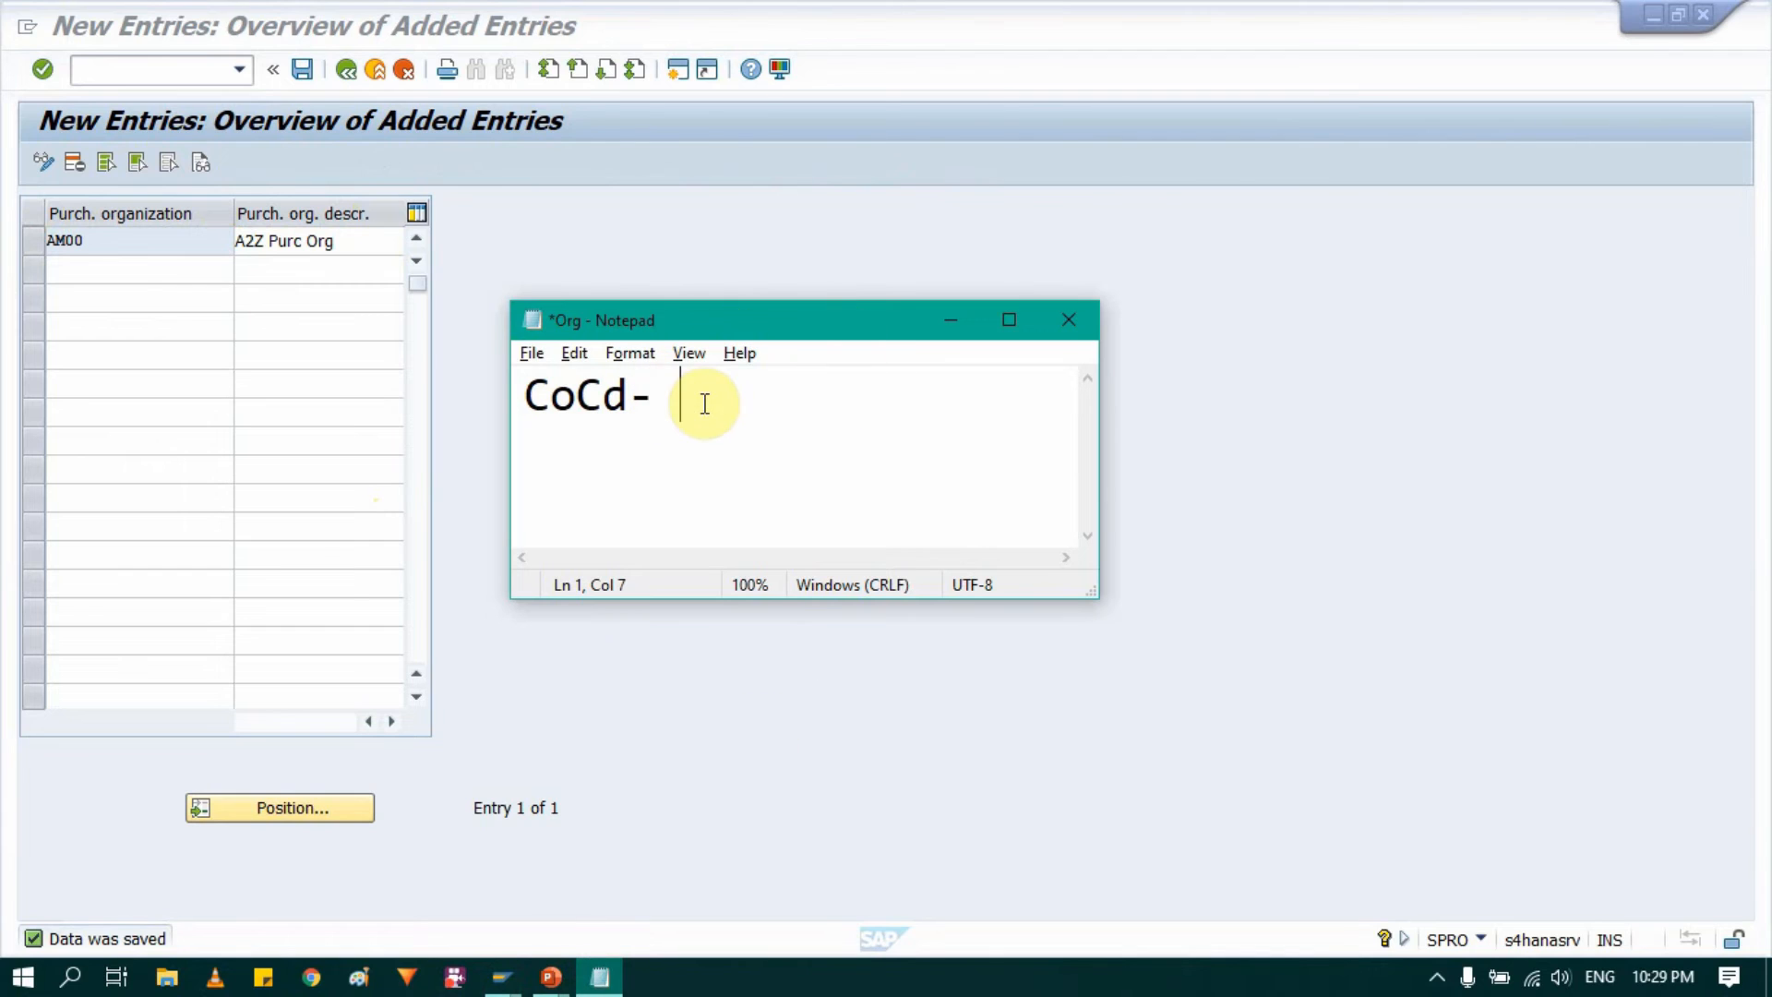
pyautogui.write('0004 ')
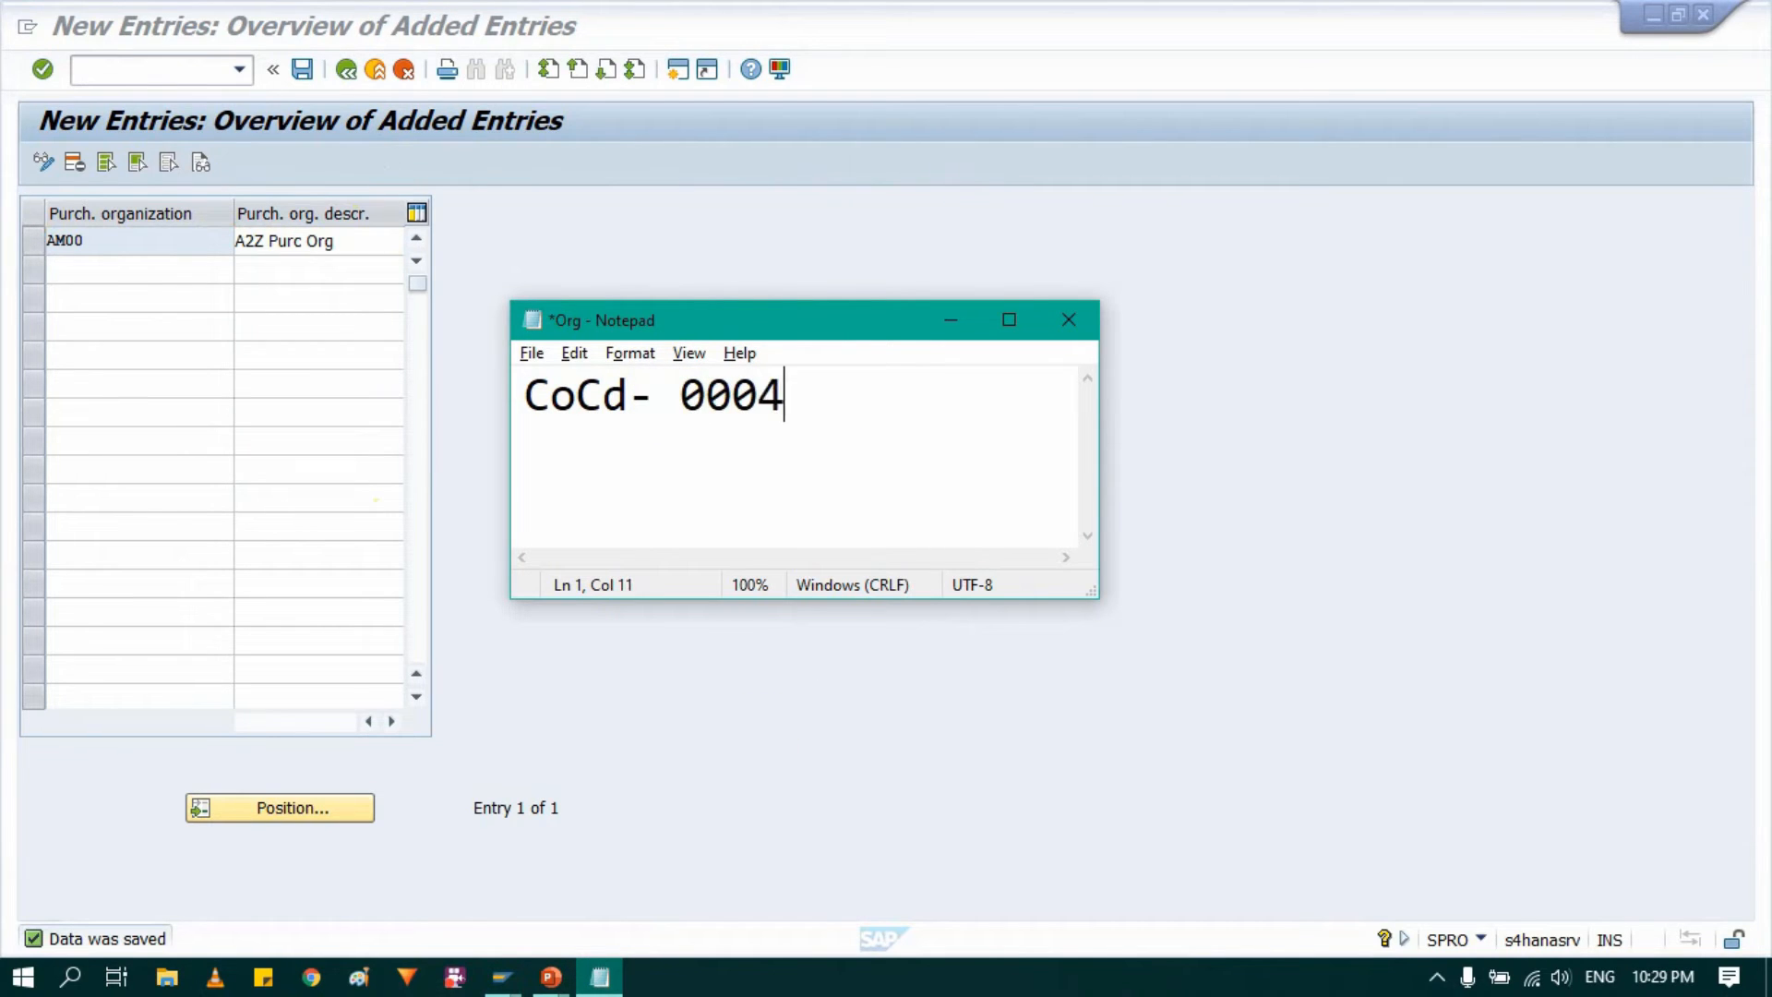
pyautogui.write('Plan')
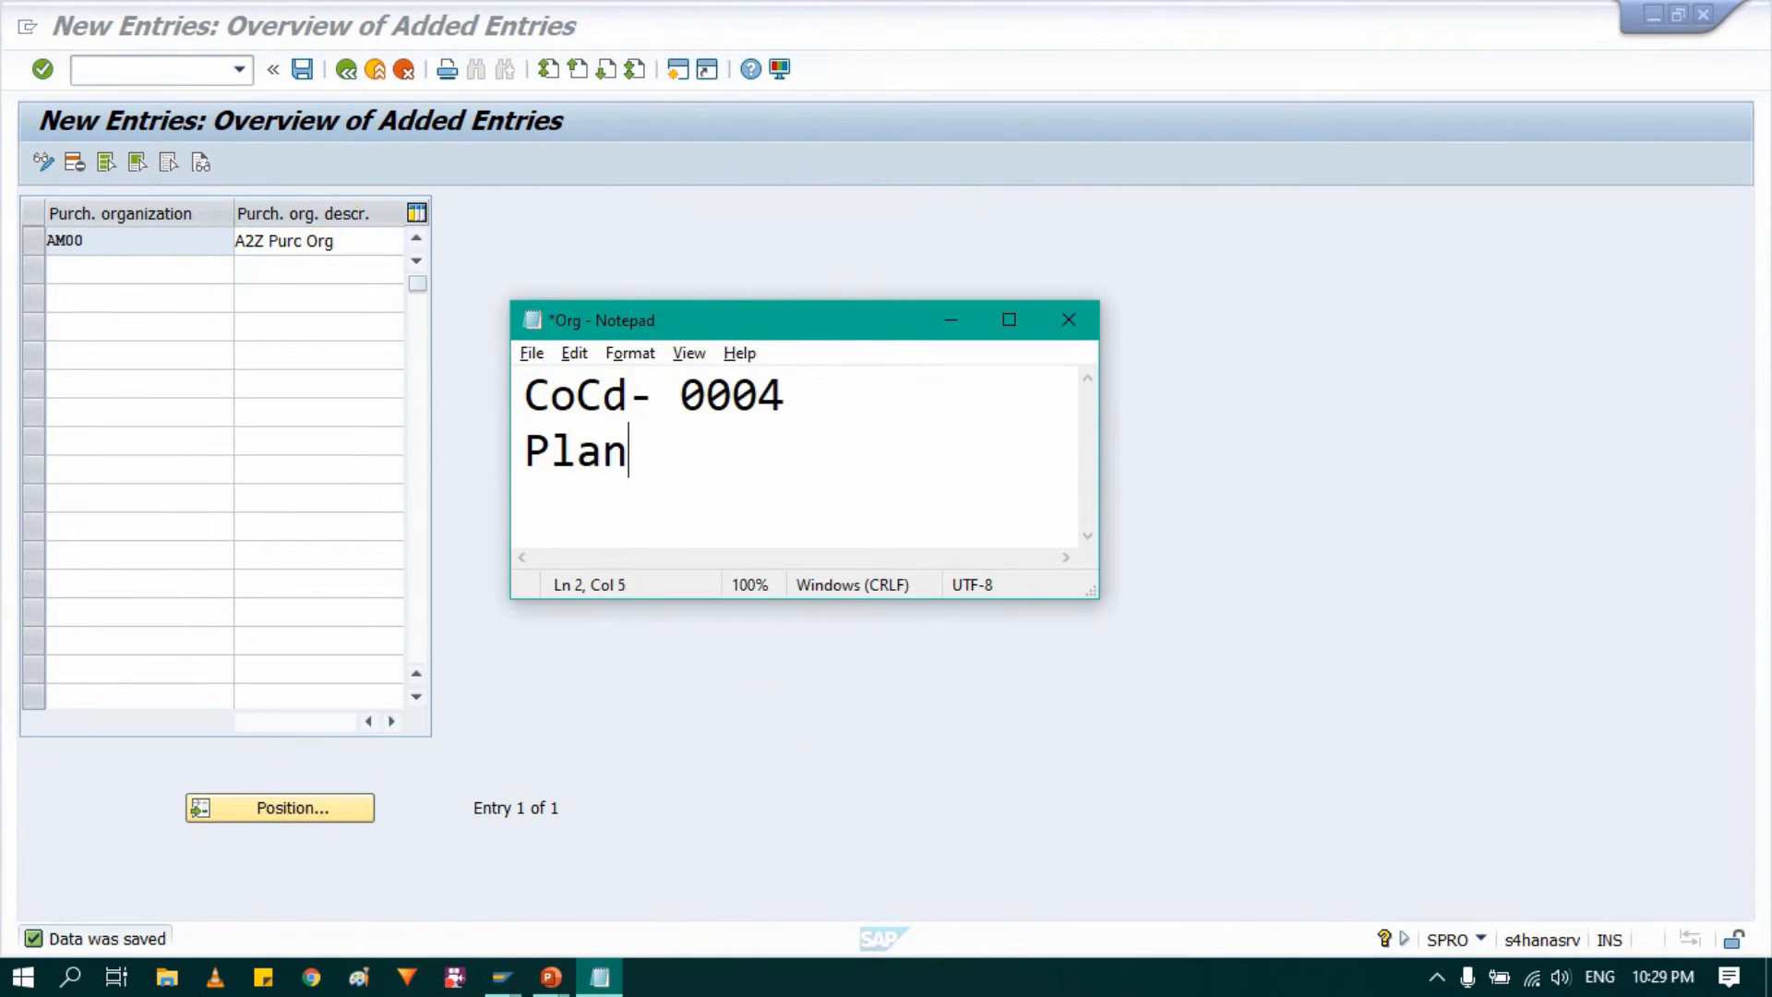
pyautogui.write('ts - AM')
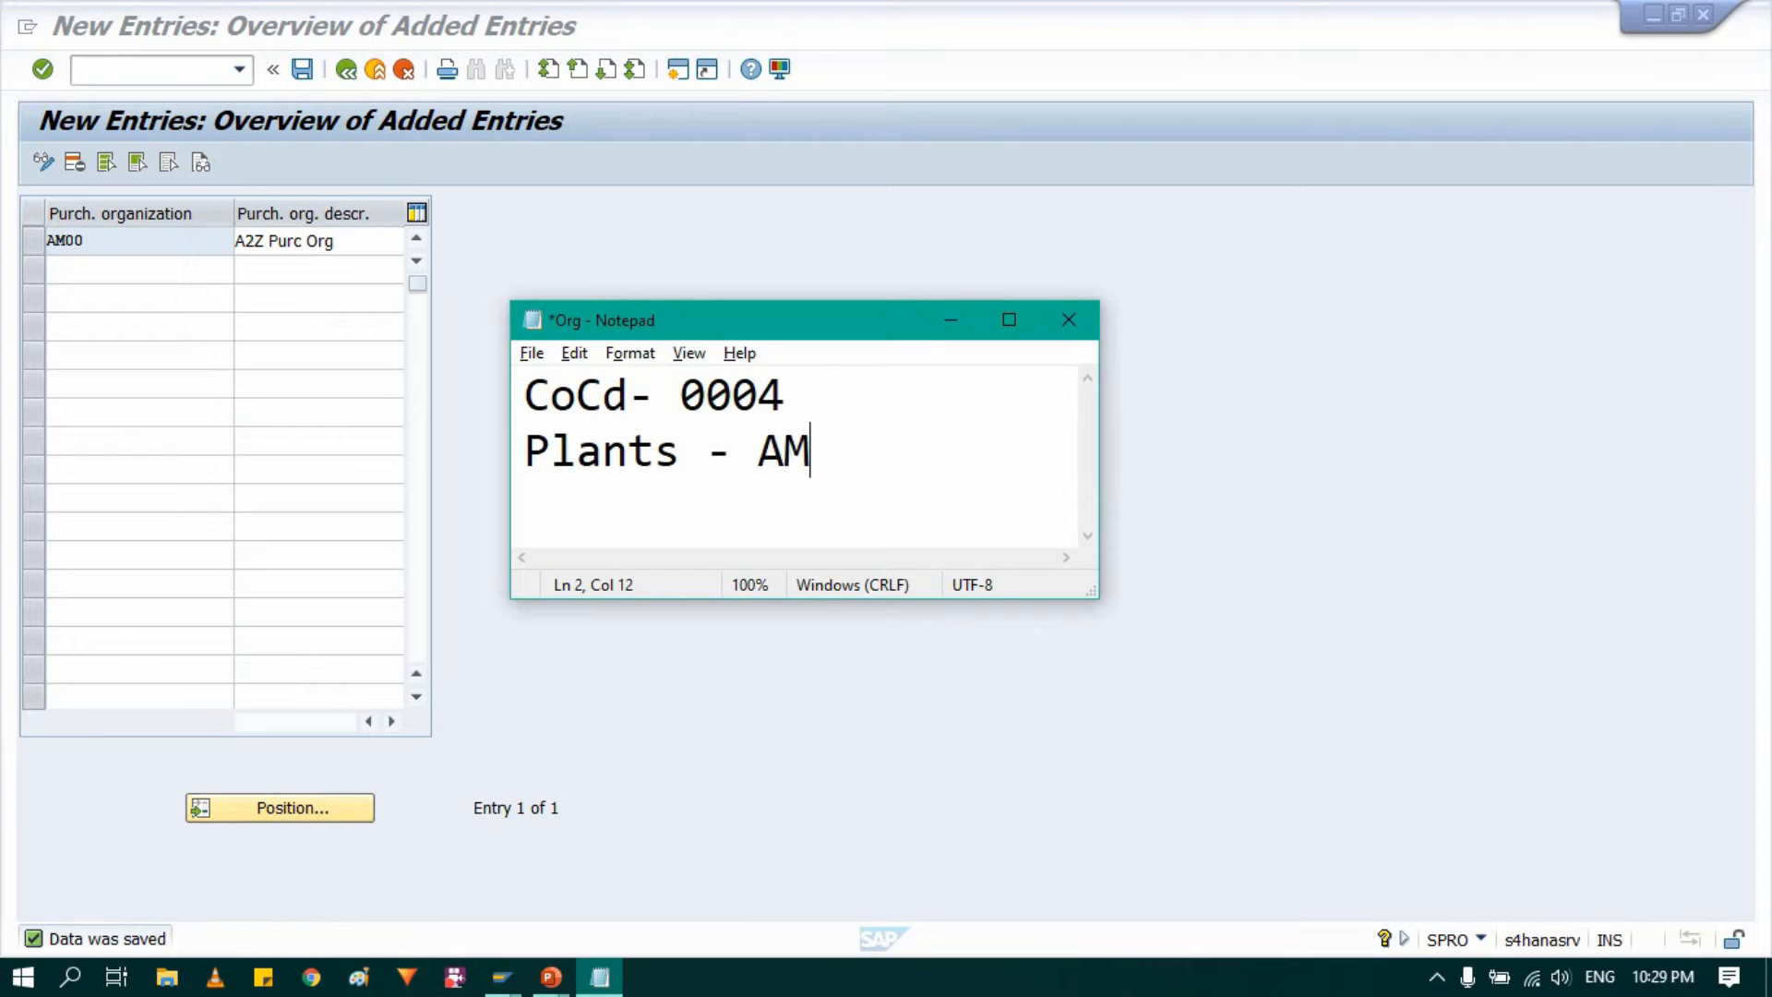
pyautogui.write('10 , AM20')
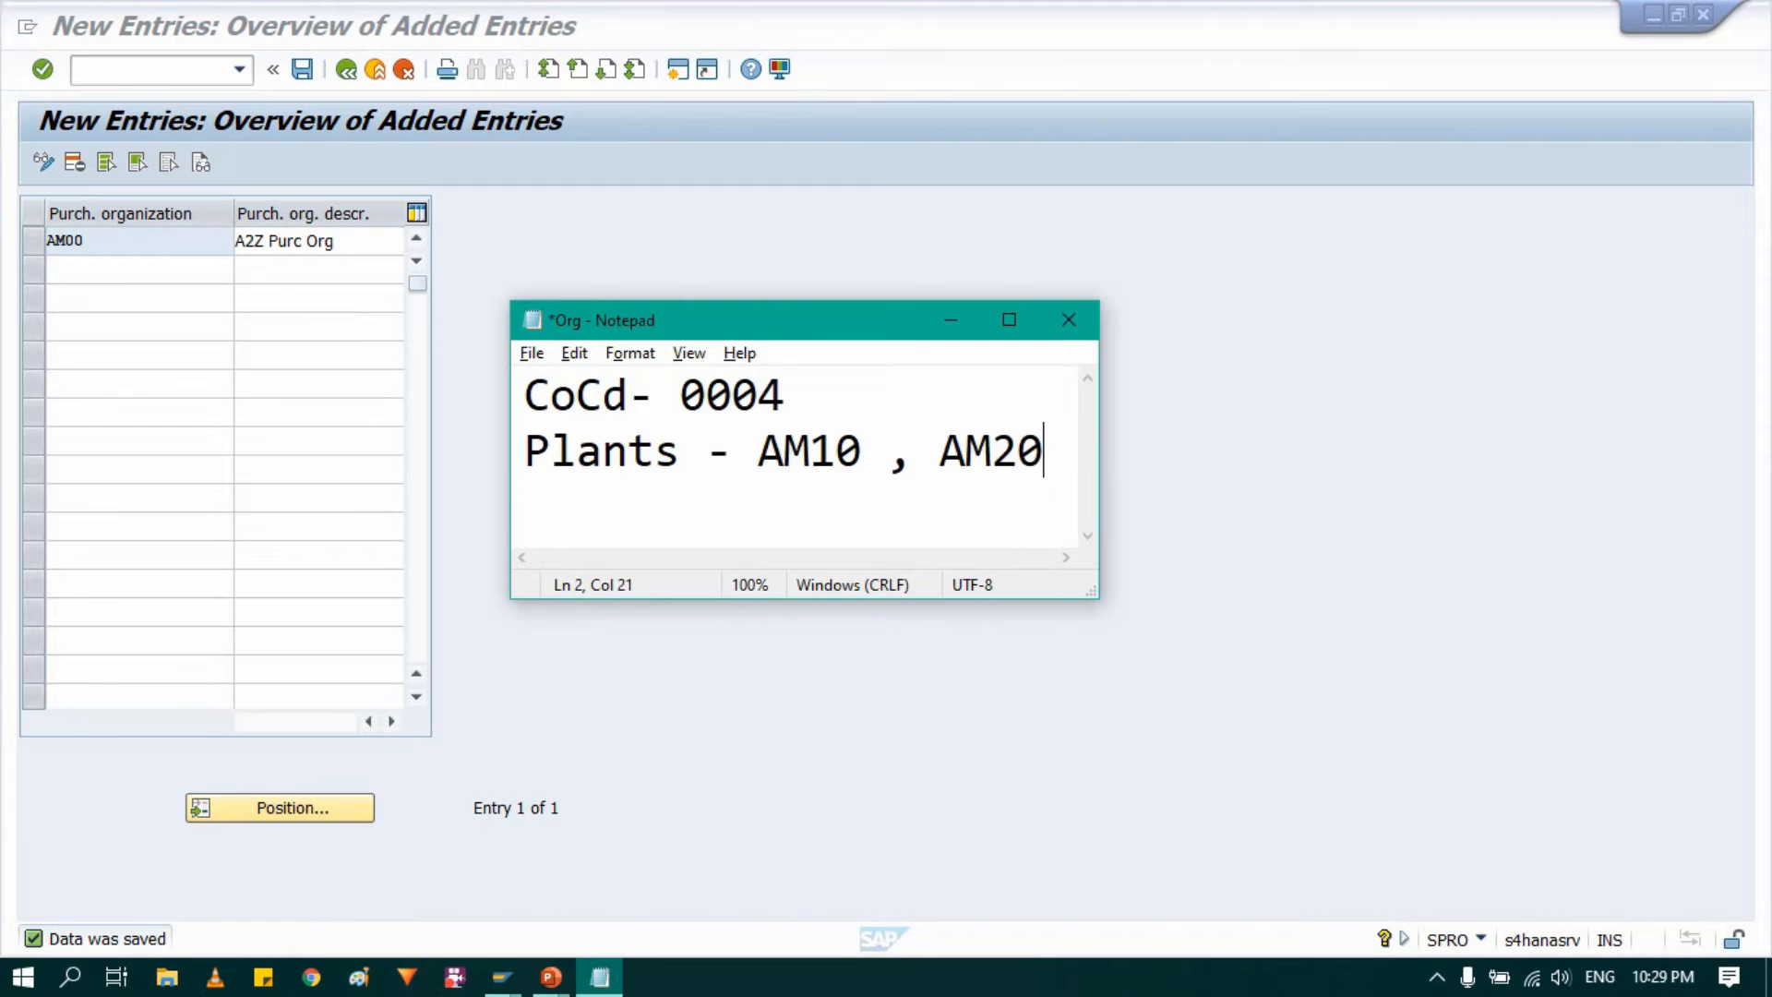
# Step: Enlarge the Notepad window and add the line "Stor. Loc- RMSL, SFSL, FMSL" below the plants
pyautogui.moveTo(1094, 593); pyautogui.dragTo(1209, 683)
pyautogui.press('Return')
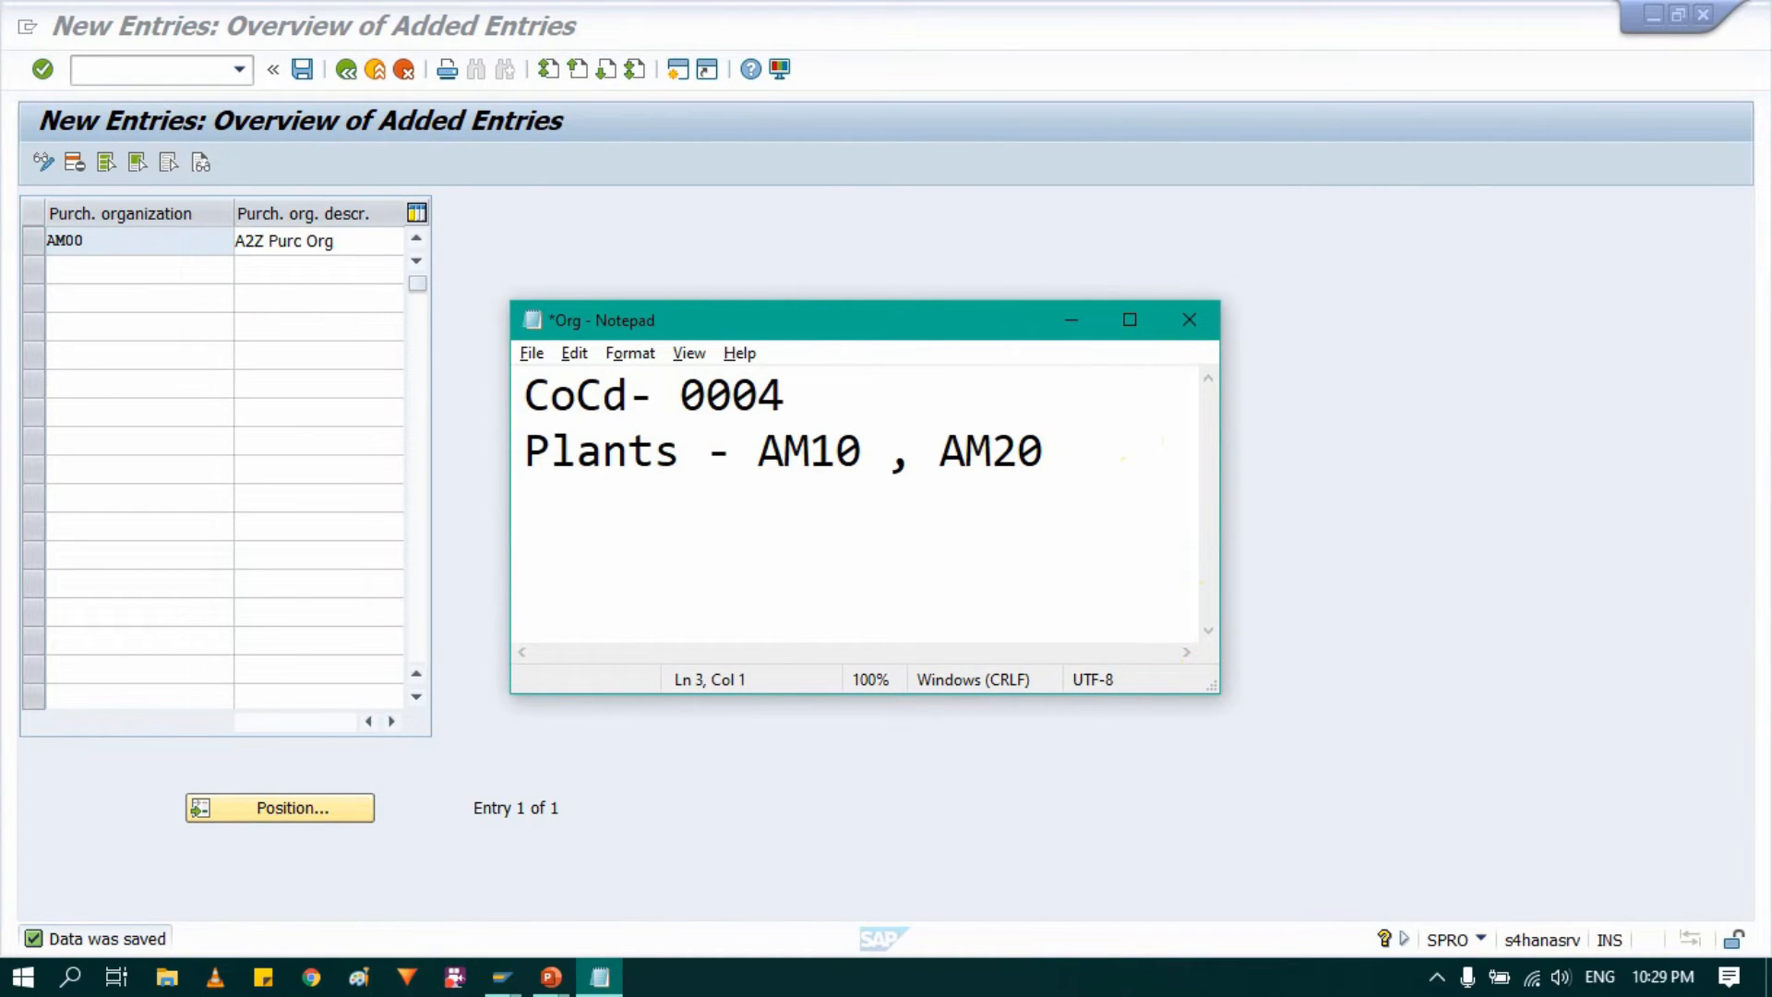
pyautogui.write('Stor')
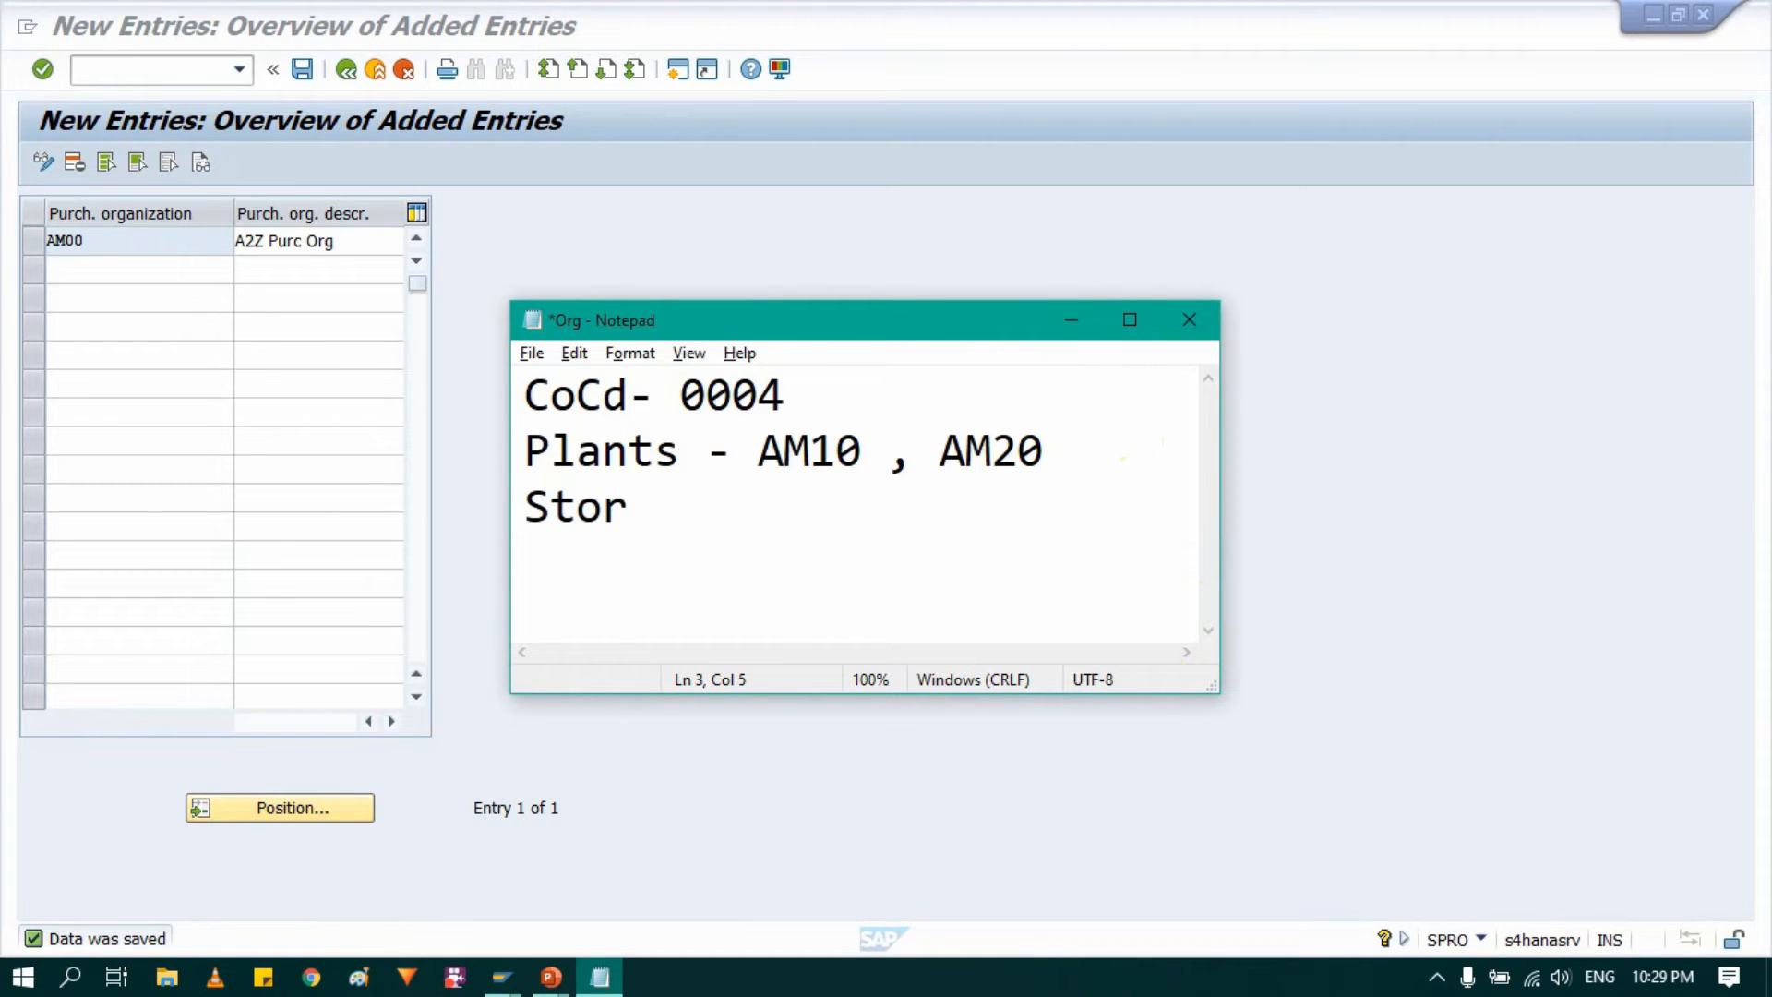
pyautogui.write('. Loc')
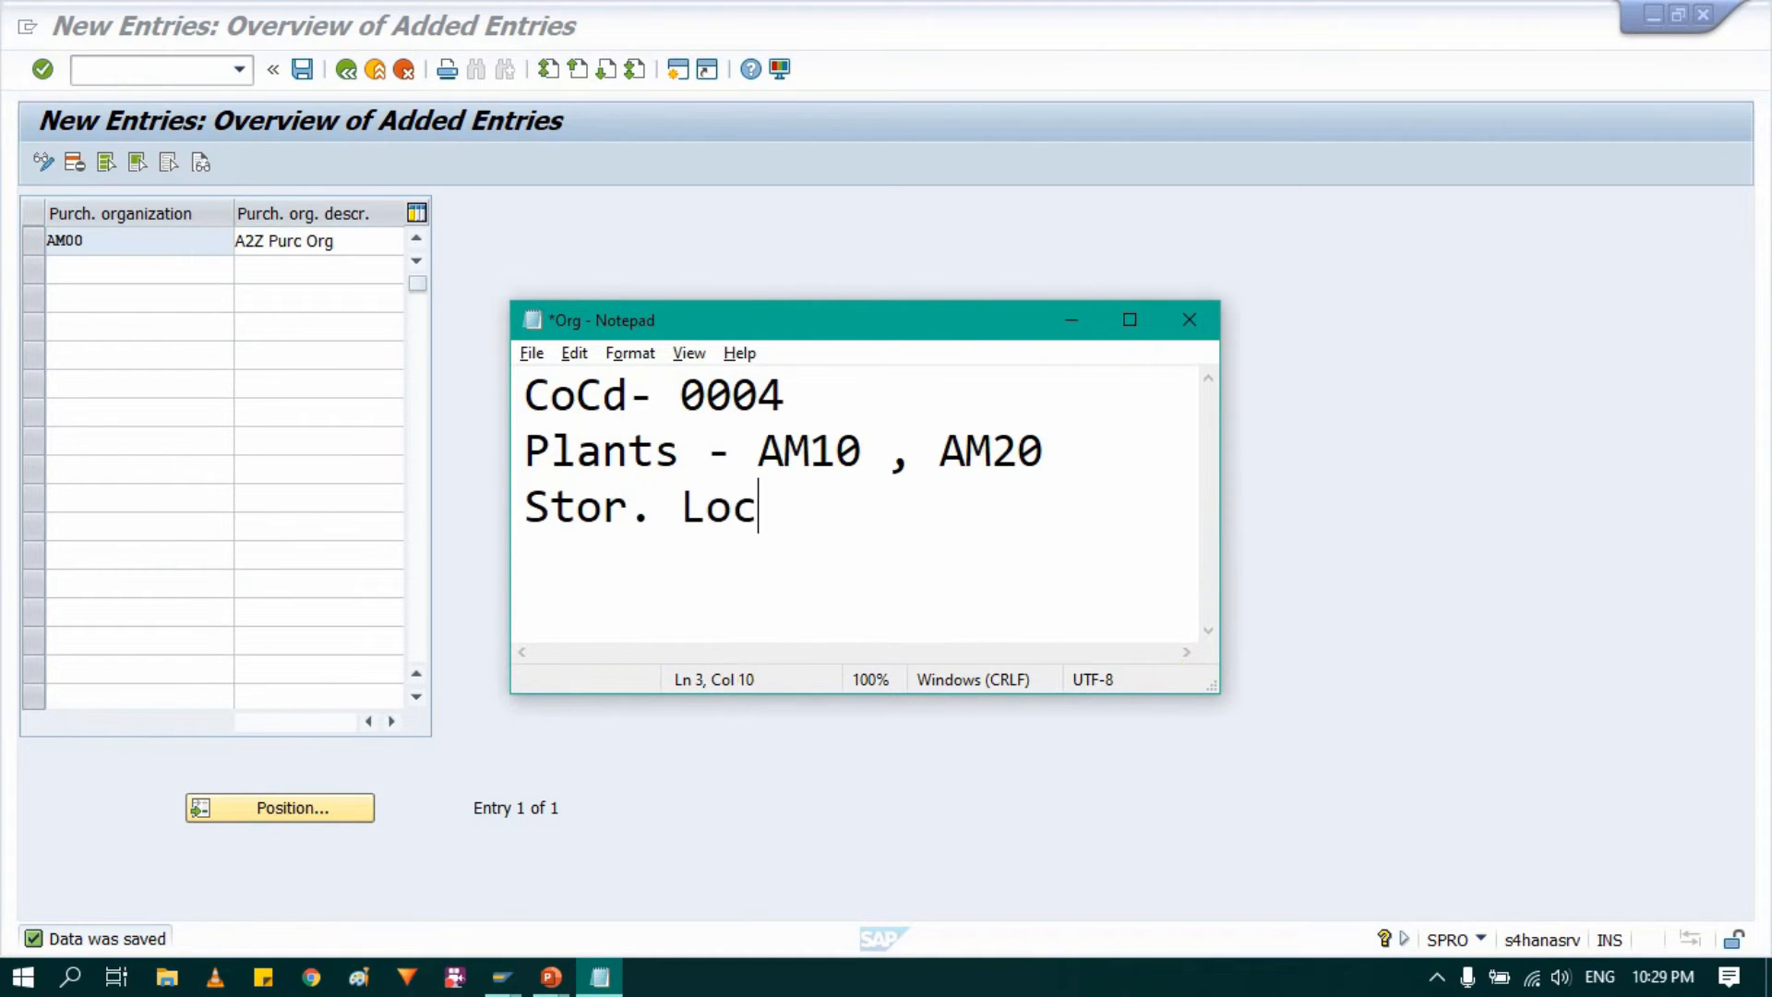
pyautogui.write('- RMS')
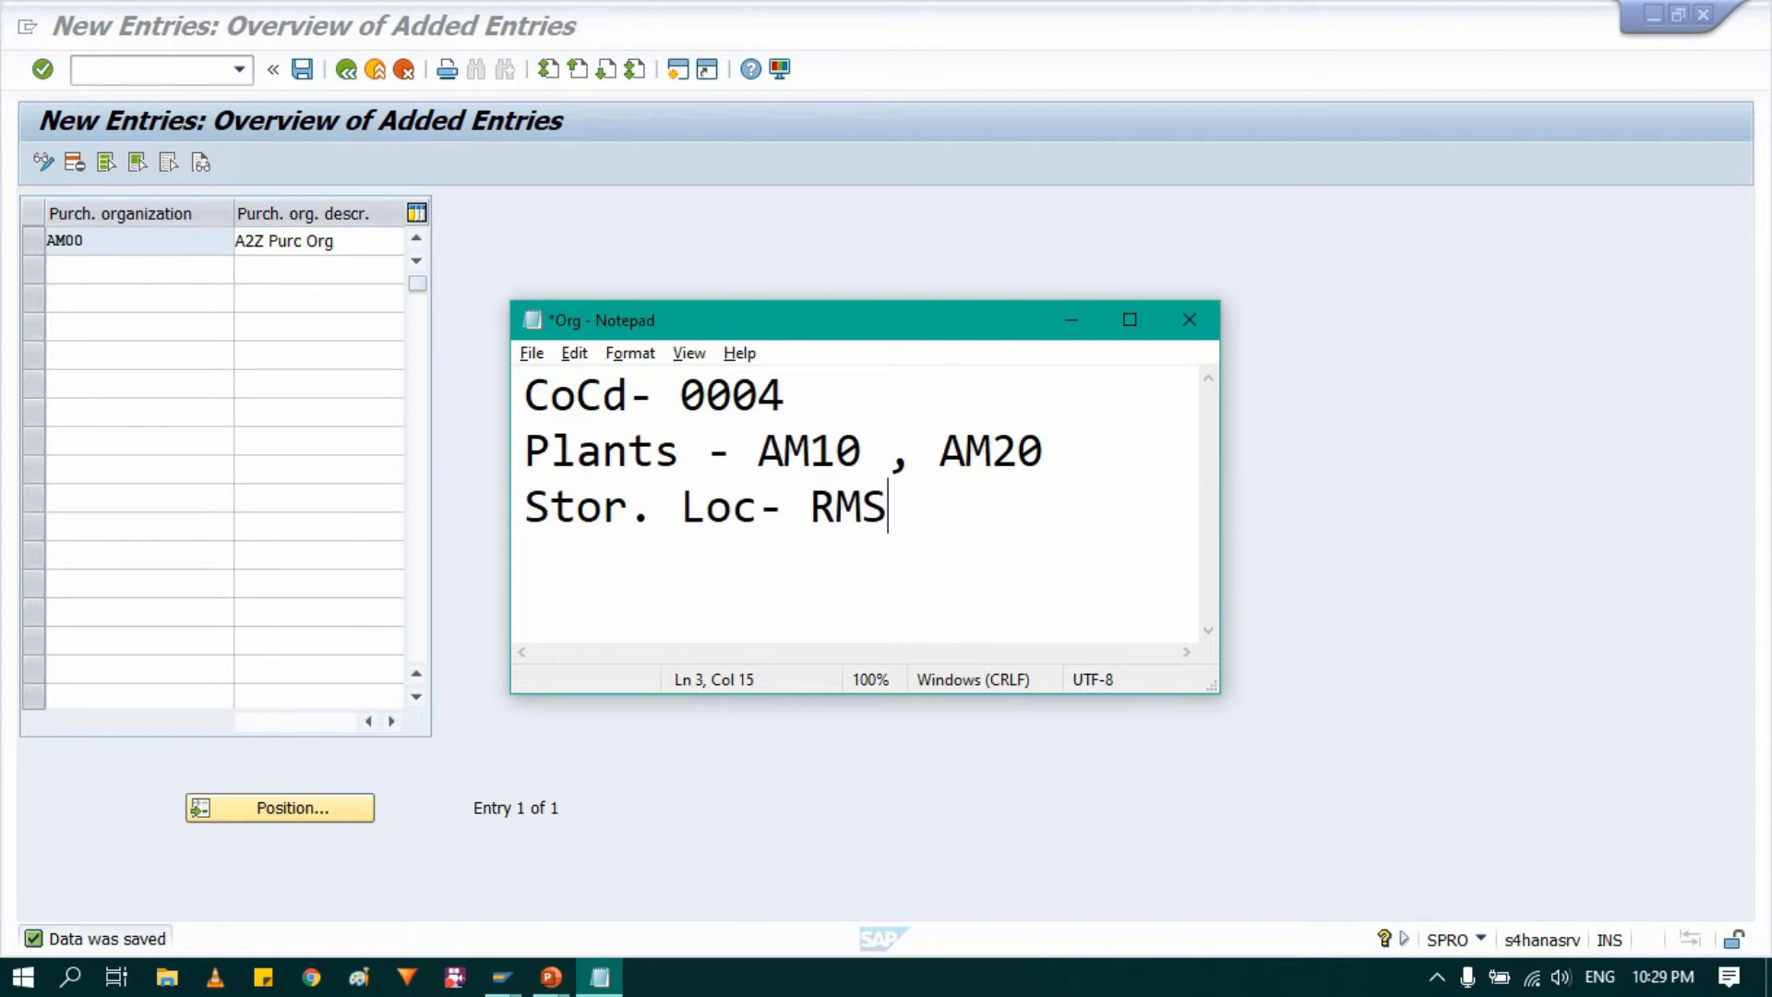
pyautogui.write('L, SM')
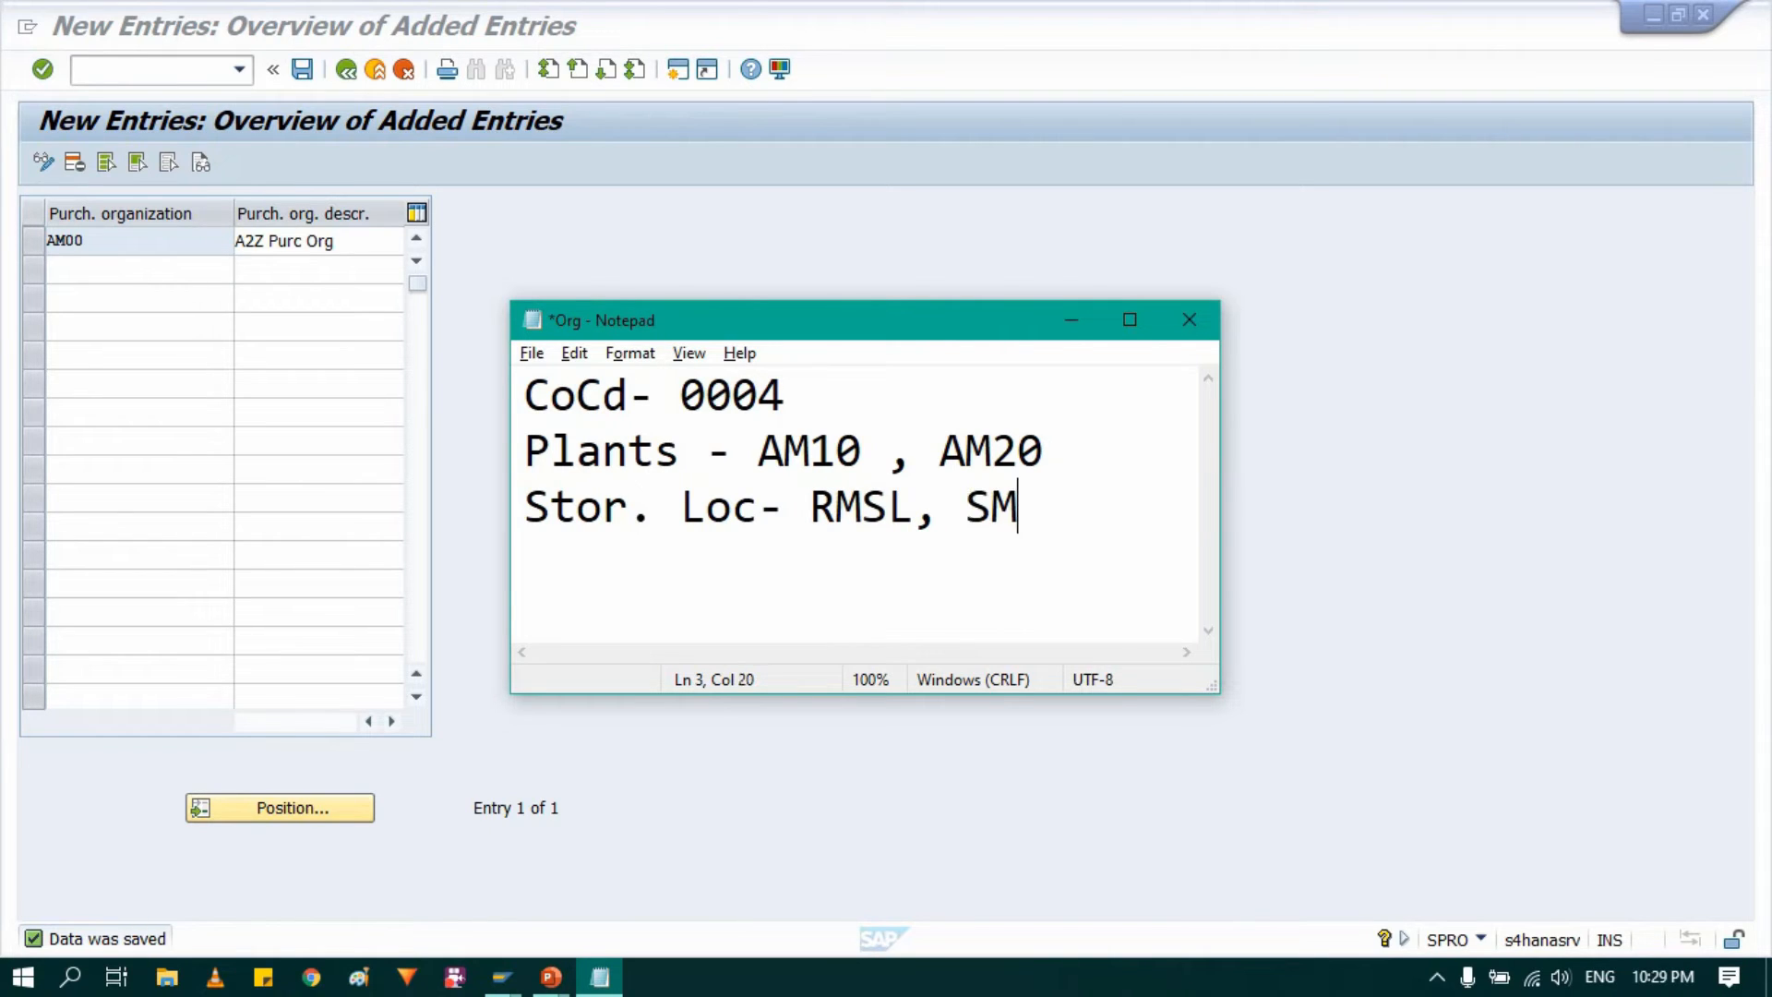
pyautogui.press('BackSpace')
pyautogui.write('FM')
pyautogui.press('BackSpace')
pyautogui.write('SL')
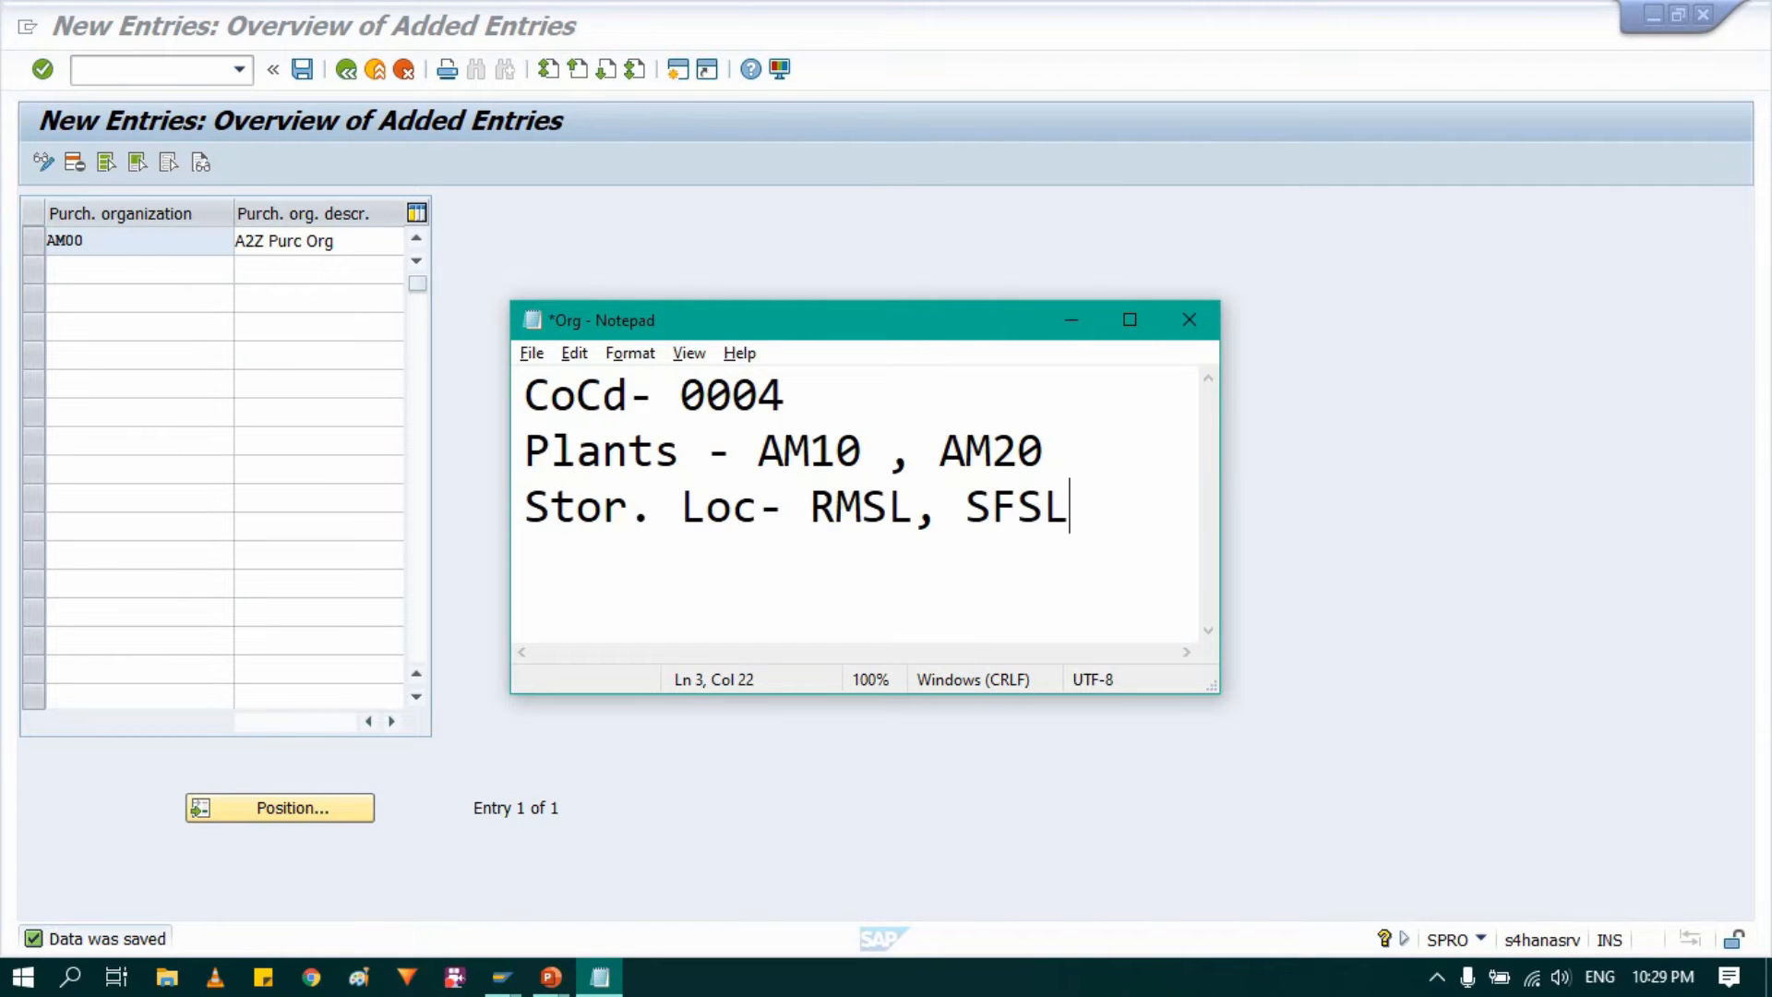
pyautogui.write(', FMSL')
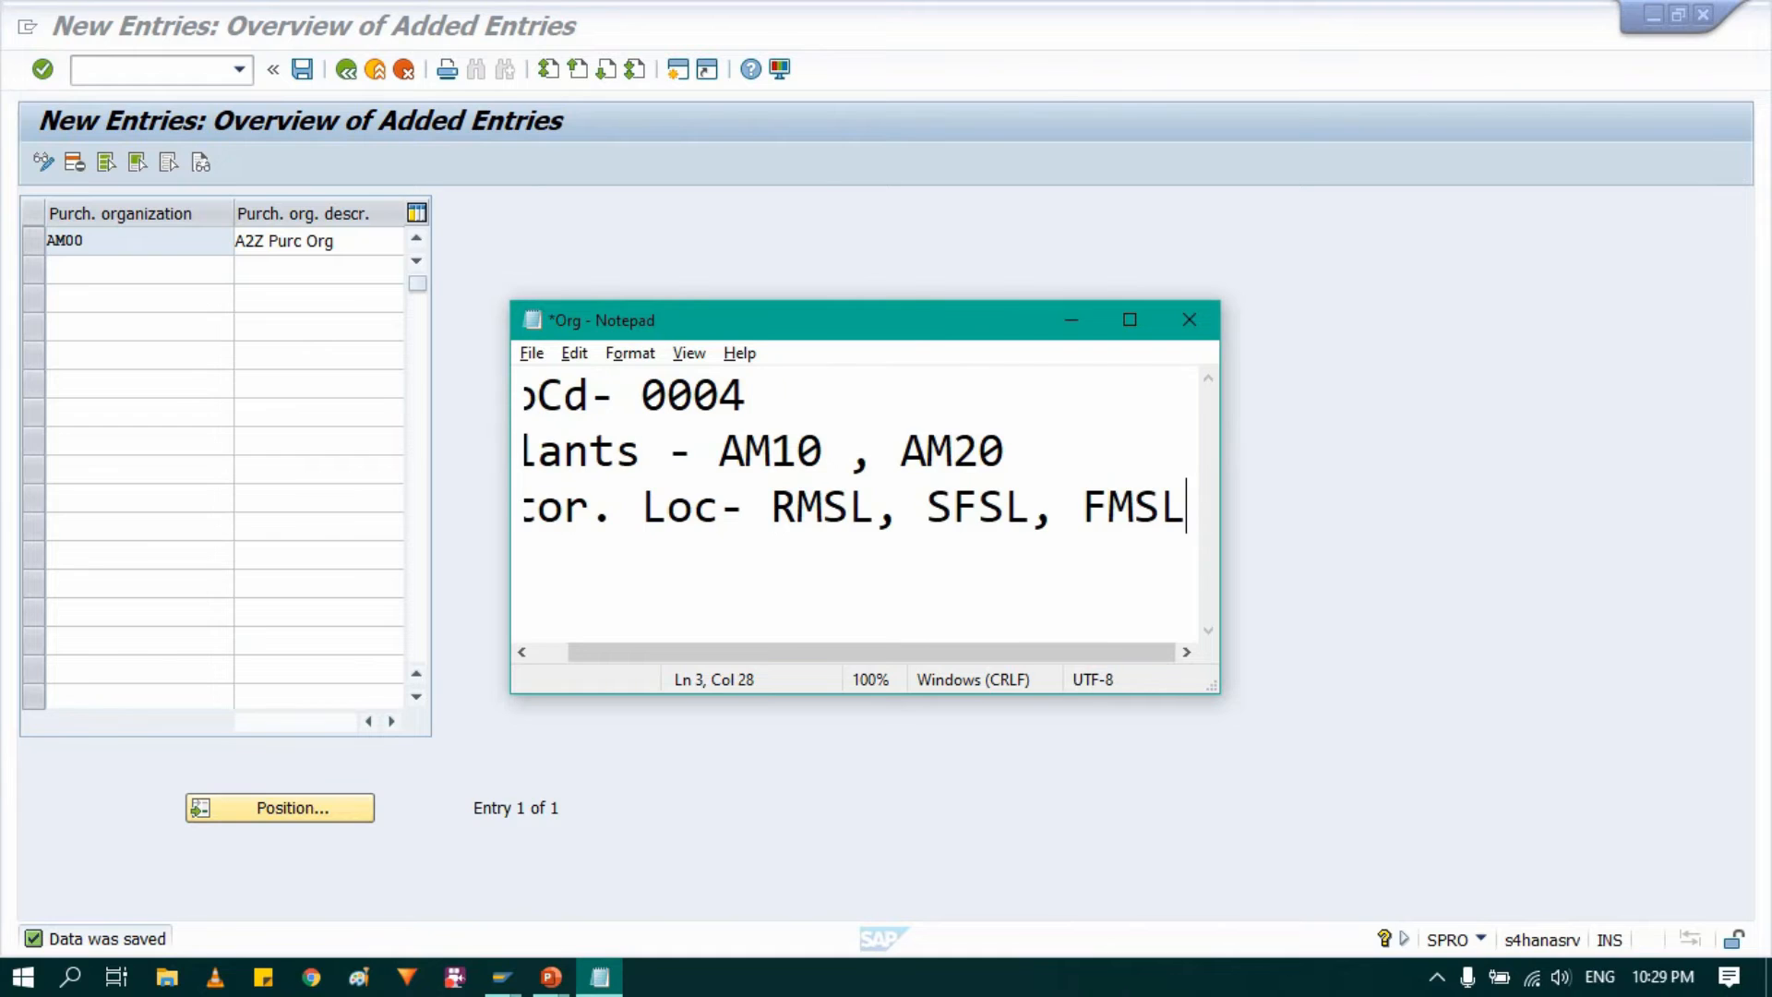
pyautogui.press('Return')
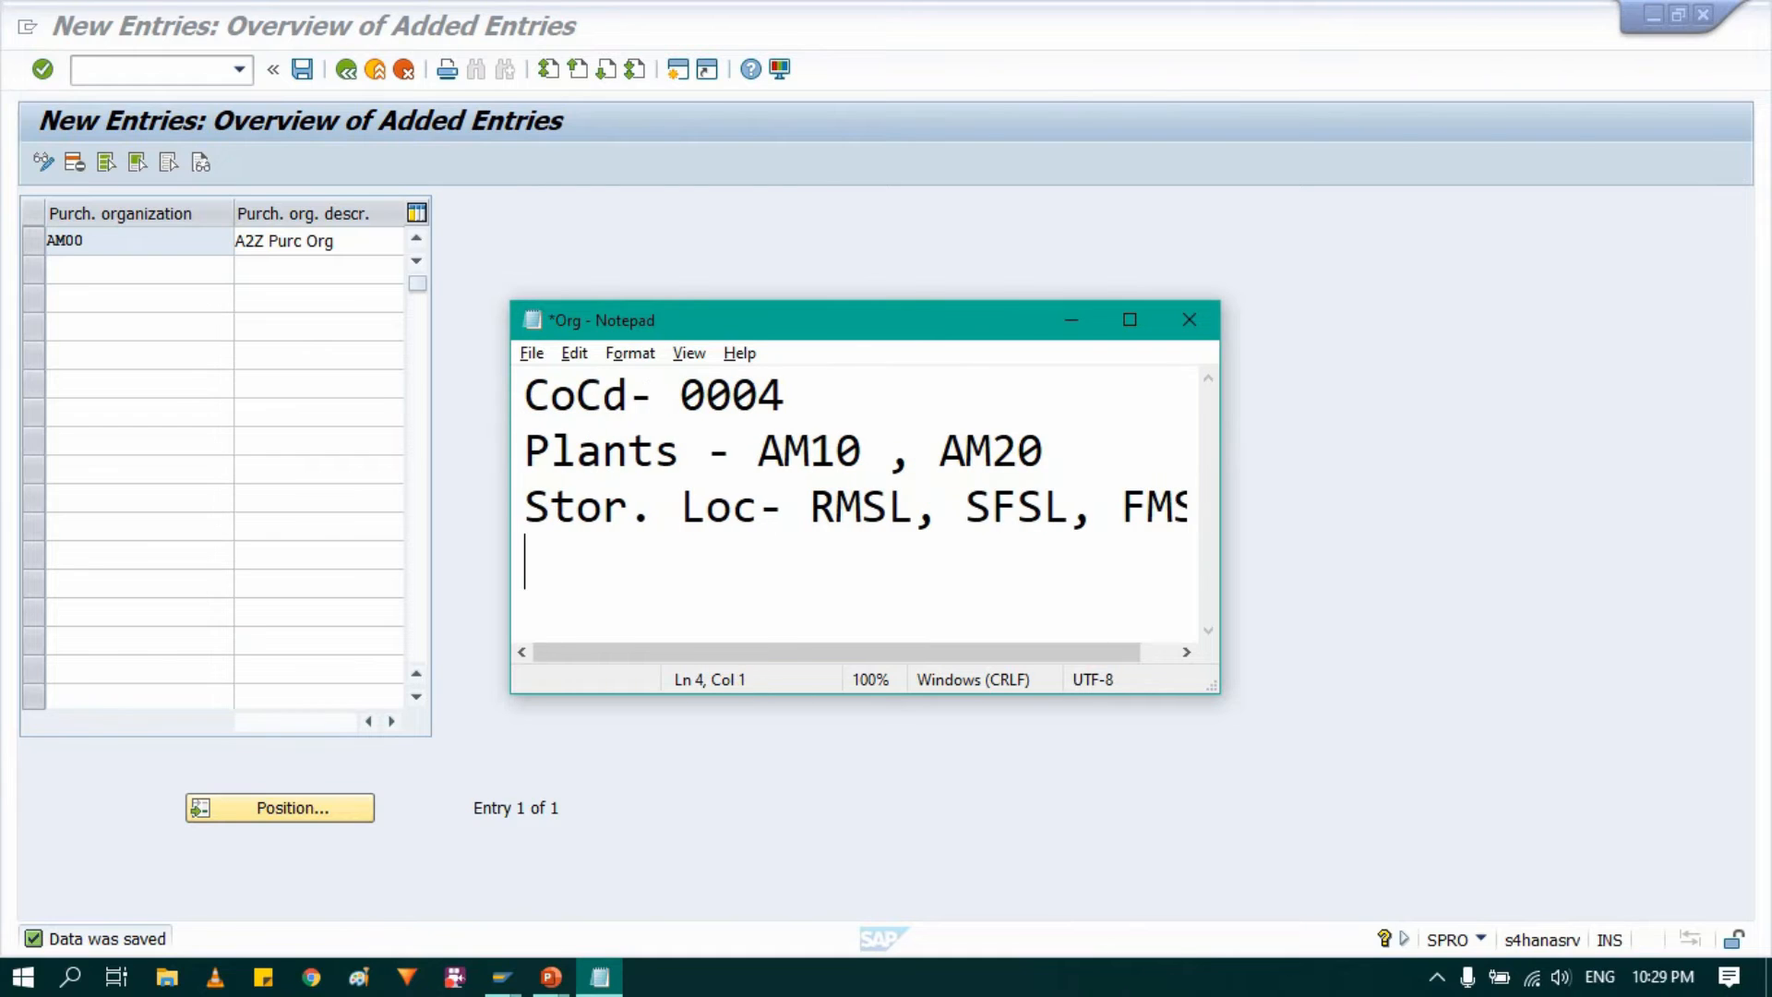
# Step: Add the line "Purch. Org - AM00" to the notes, enlarge the window to fit the text and return to SAP
pyautogui.write('Purch. Org - AM00')
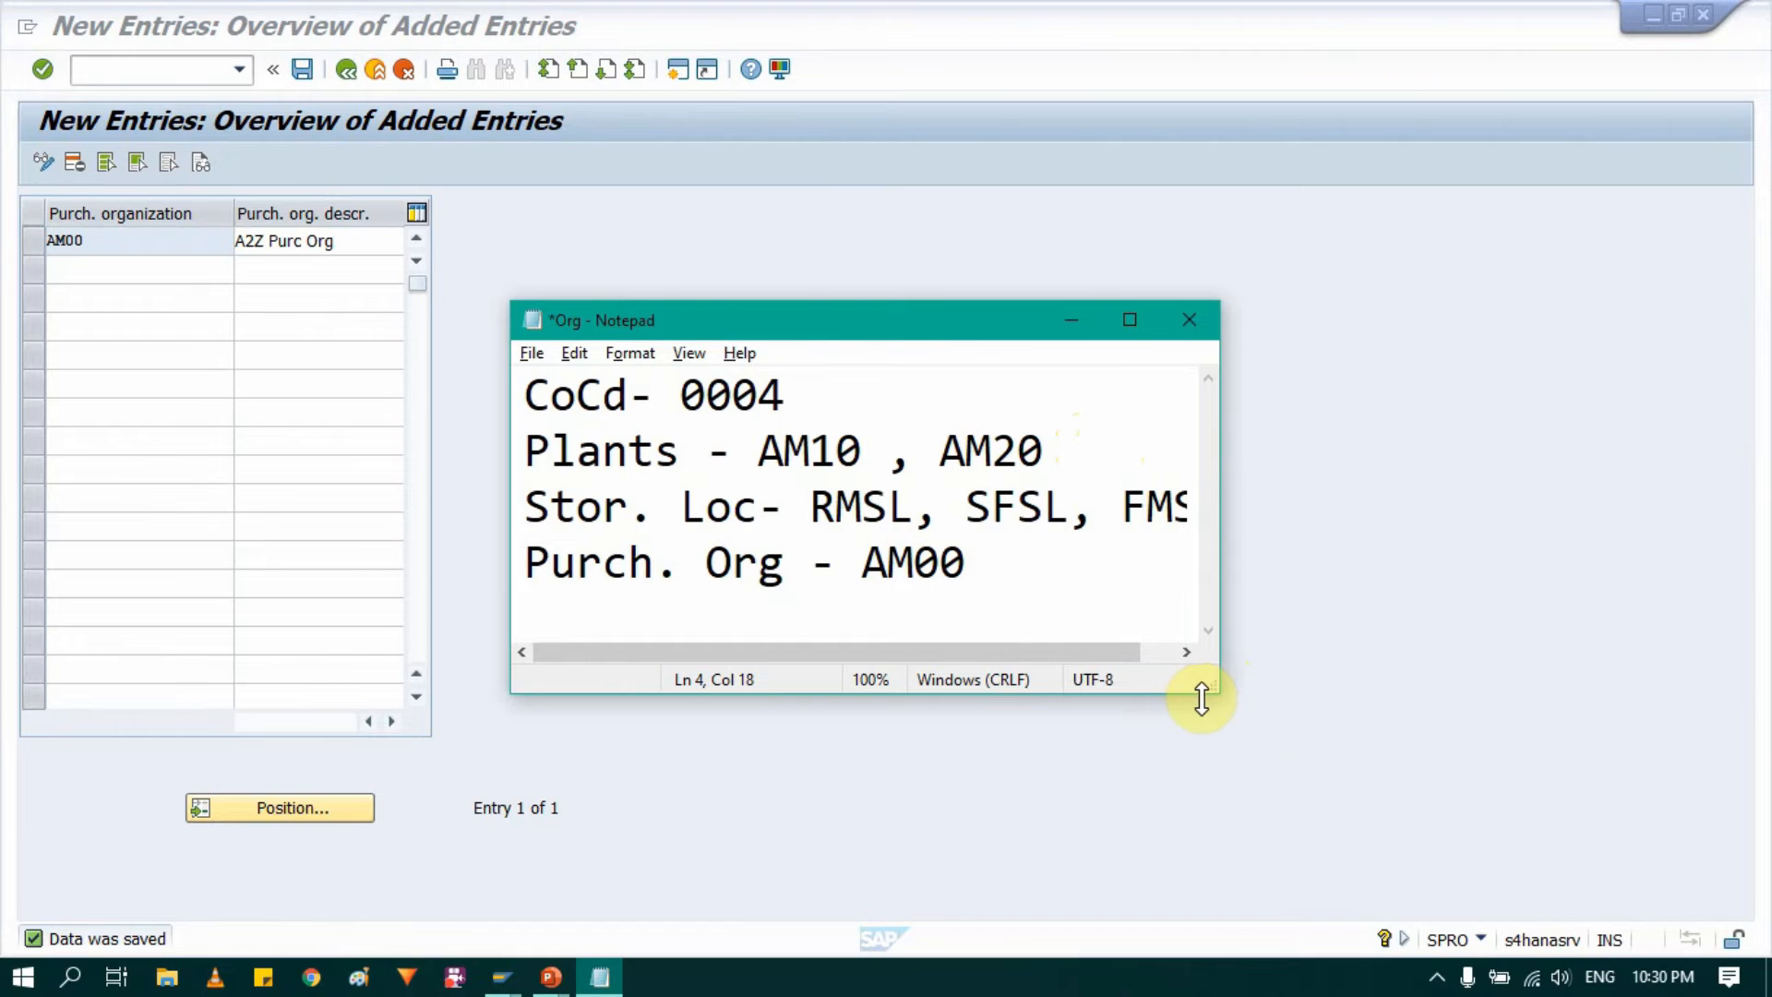
pyautogui.moveTo(1217, 692); pyautogui.dragTo(1321, 869)
pyautogui.moveTo(1312, 701); pyautogui.dragTo(1326, 775)
pyautogui.click(652, 227)
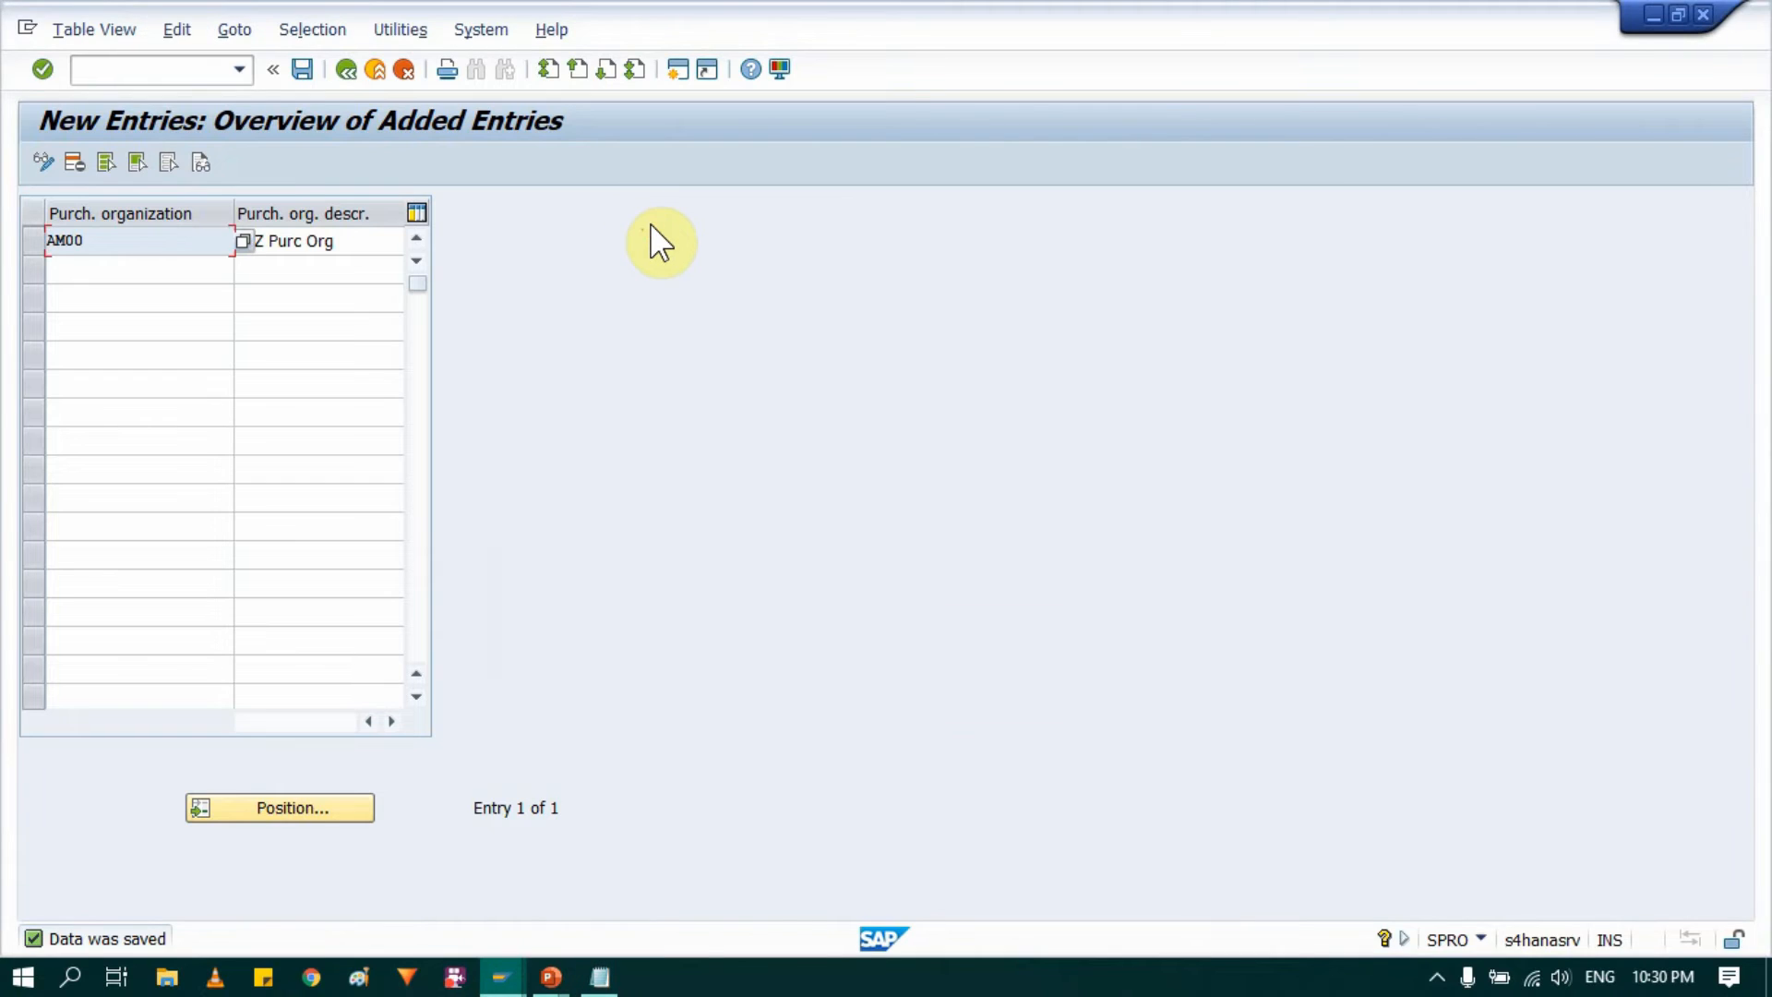
# Step: Leave the purchasing organizations view and go all the way back to the SAP Easy Access screen
pyautogui.click(355, 78)
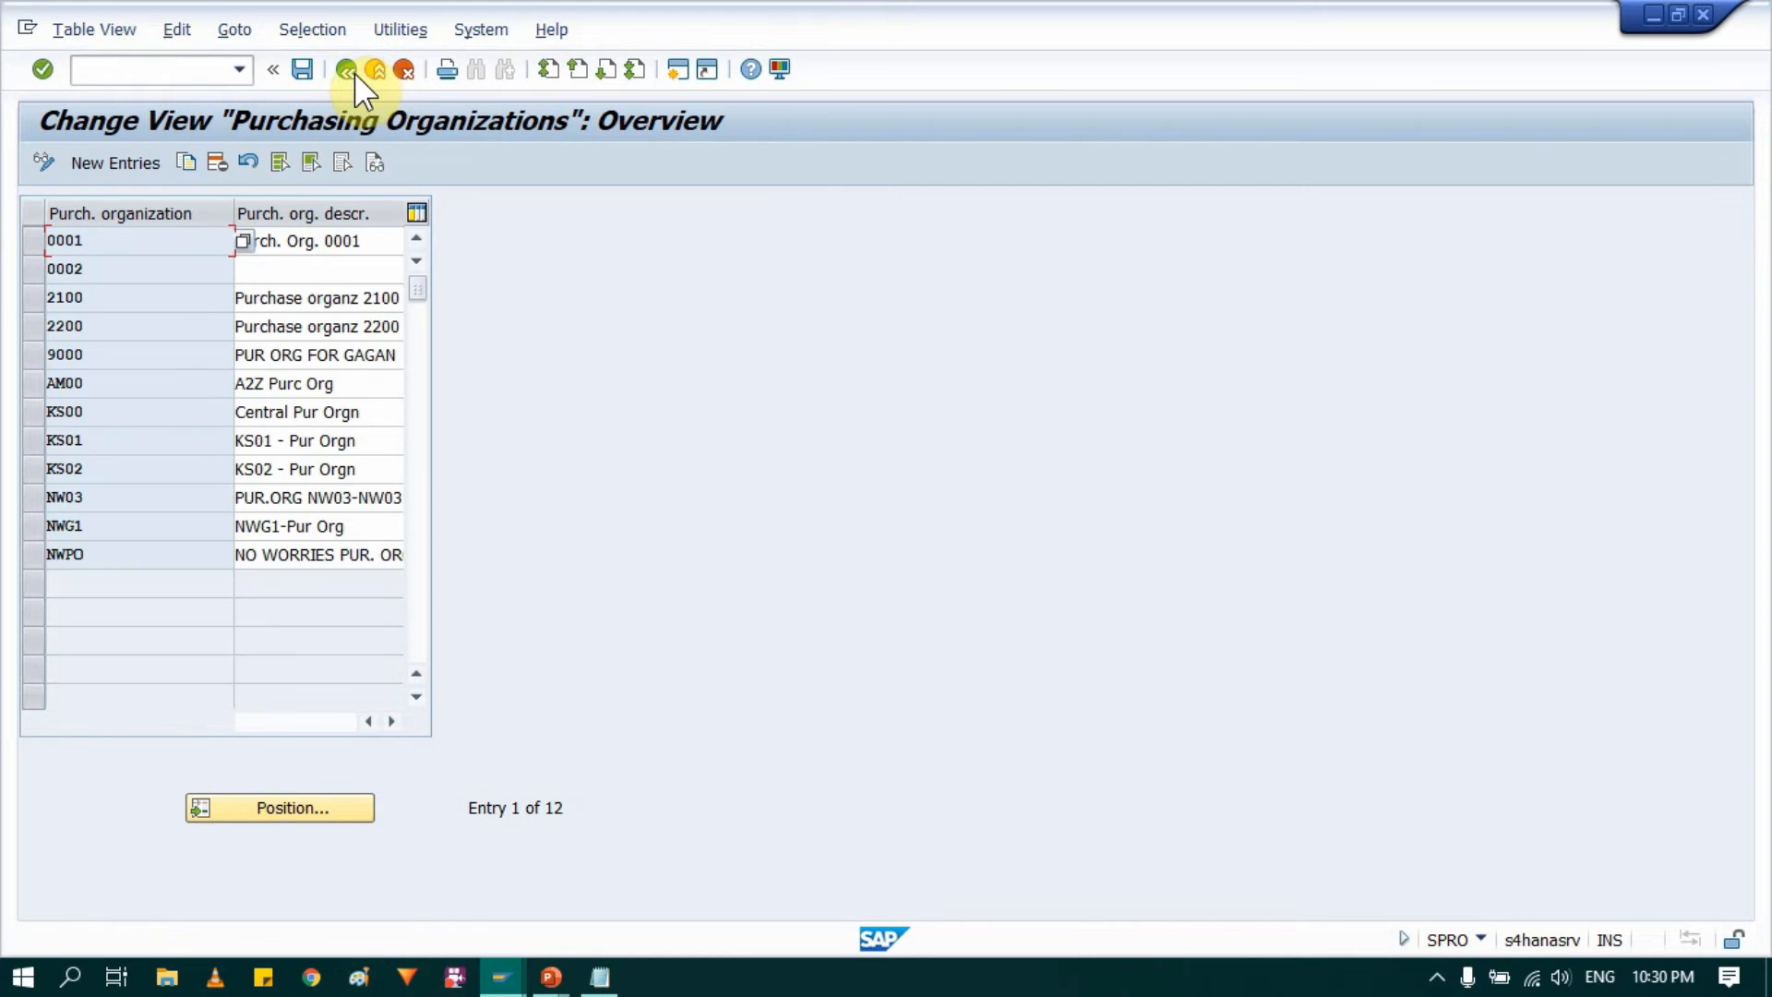
pyautogui.click(343, 70)
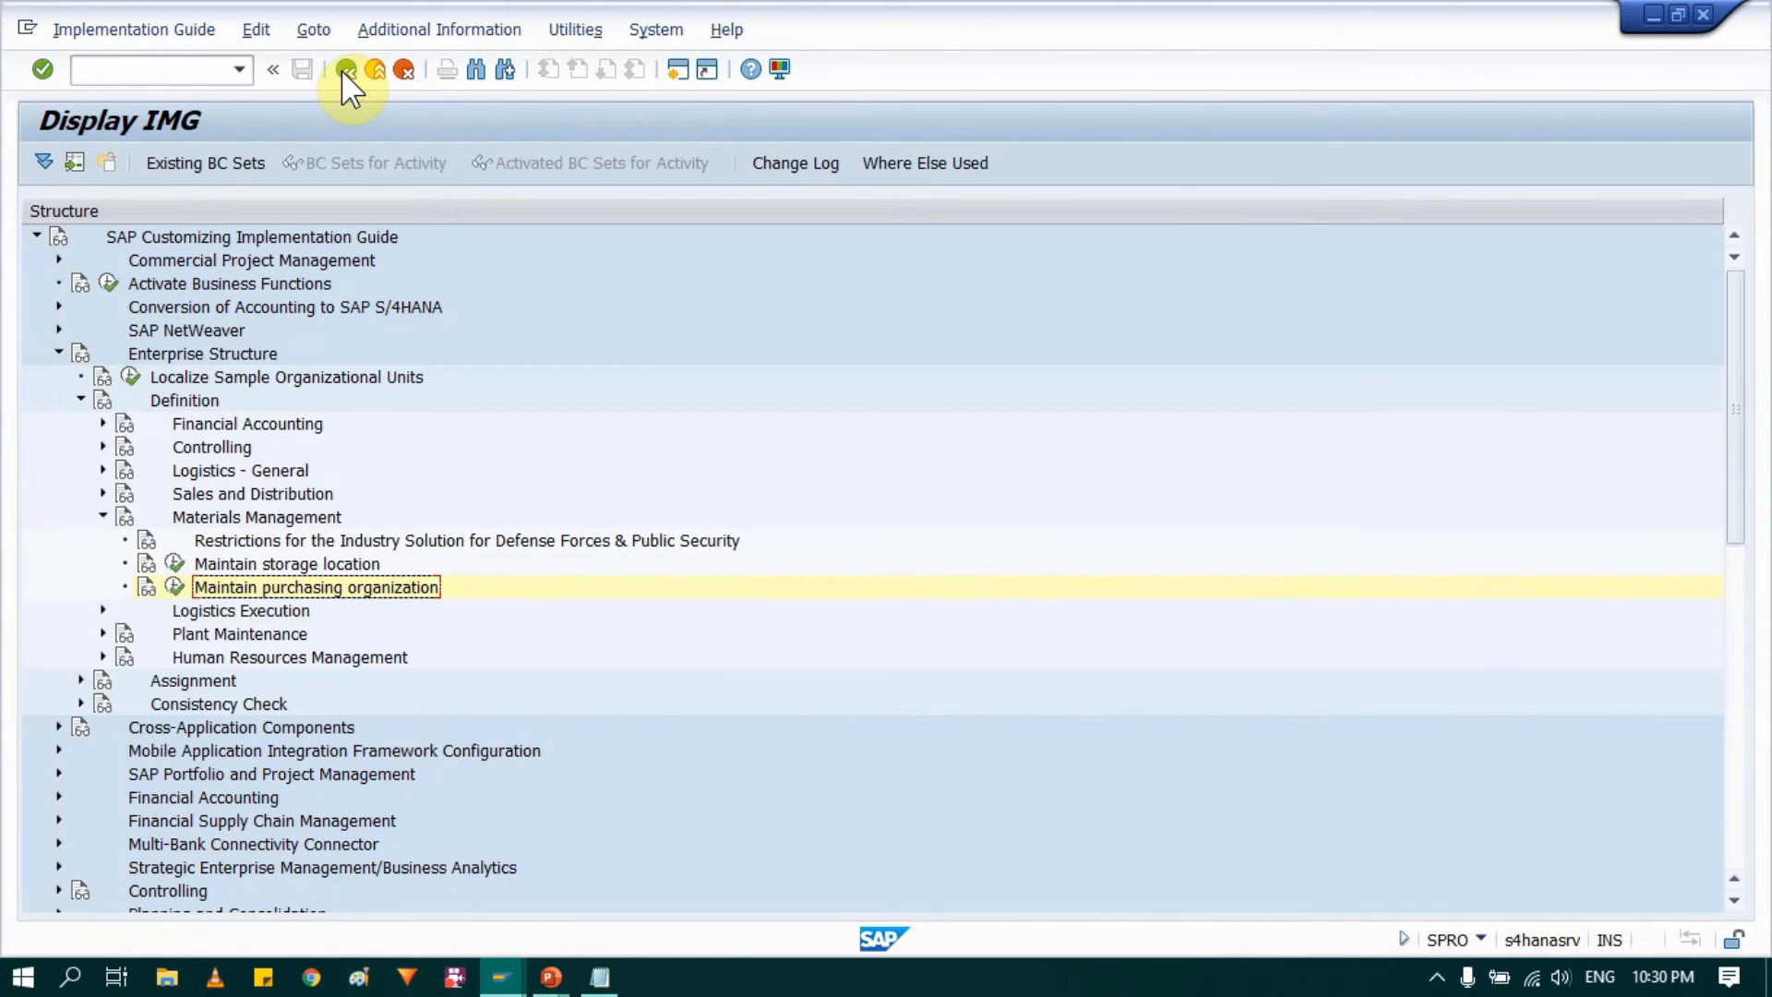
pyautogui.click(343, 70)
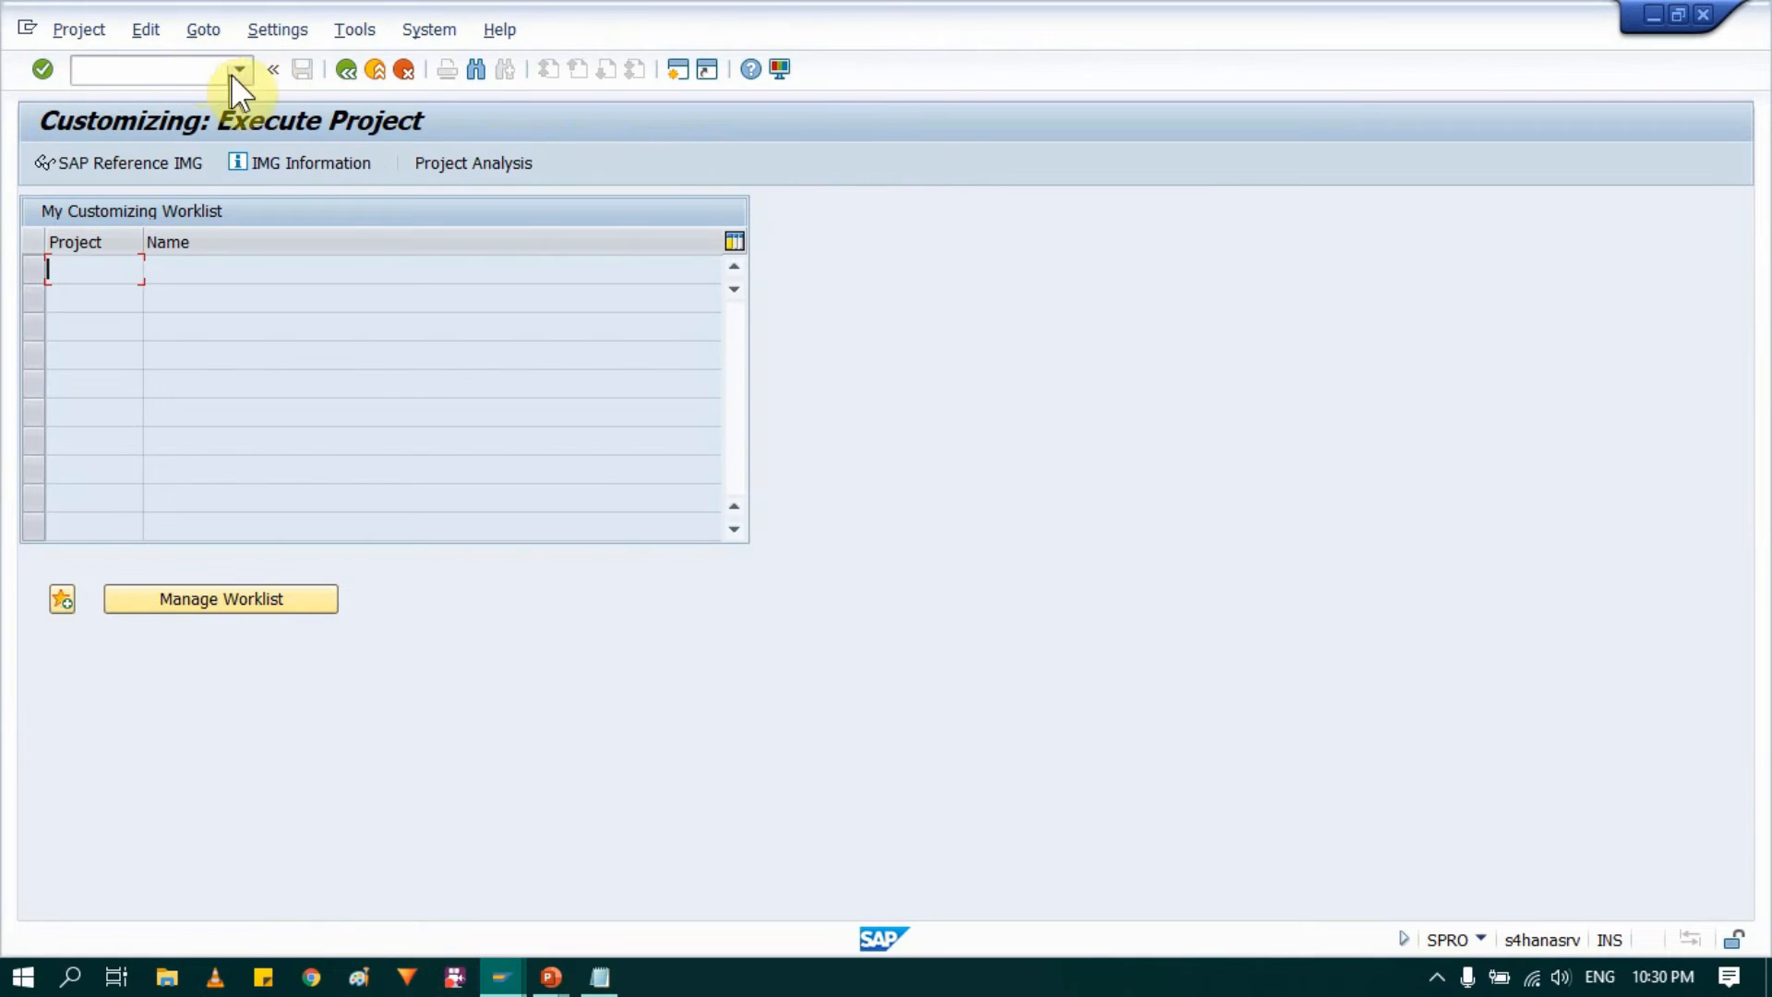
pyautogui.click(377, 71)
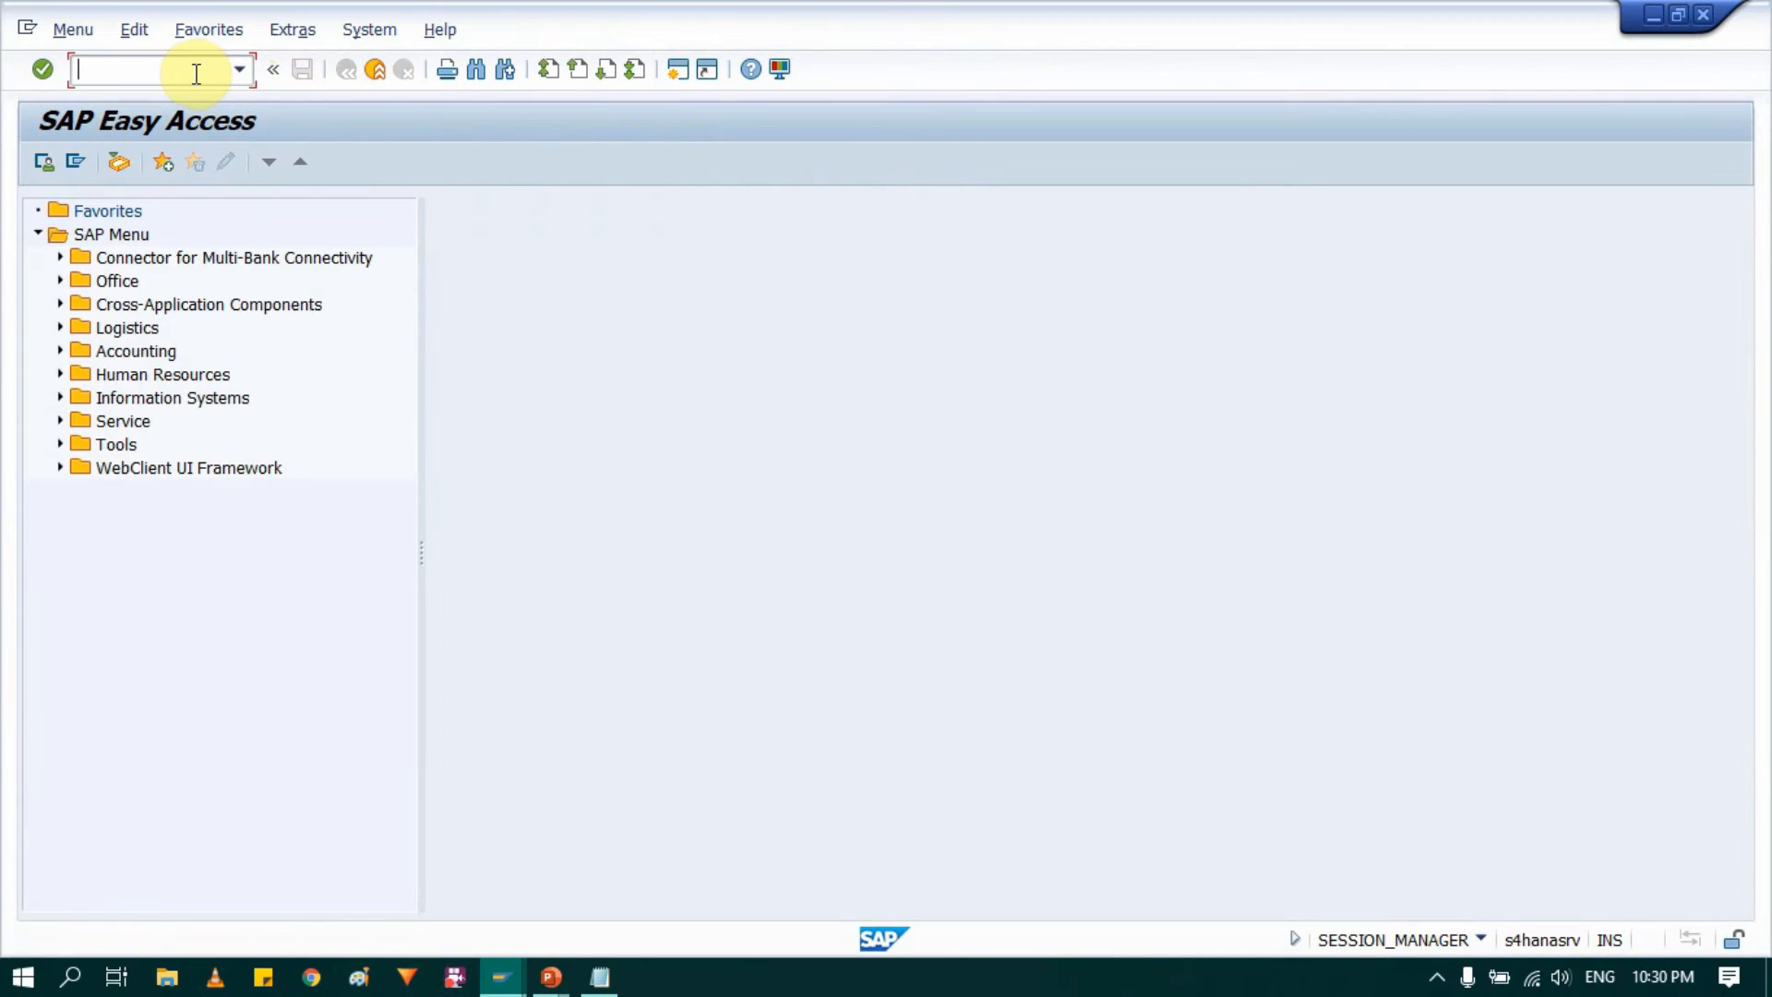
# Step: Run transaction SPRO and open the SAP Reference IMG
pyautogui.write('SPRO')
pyautogui.press('Return')
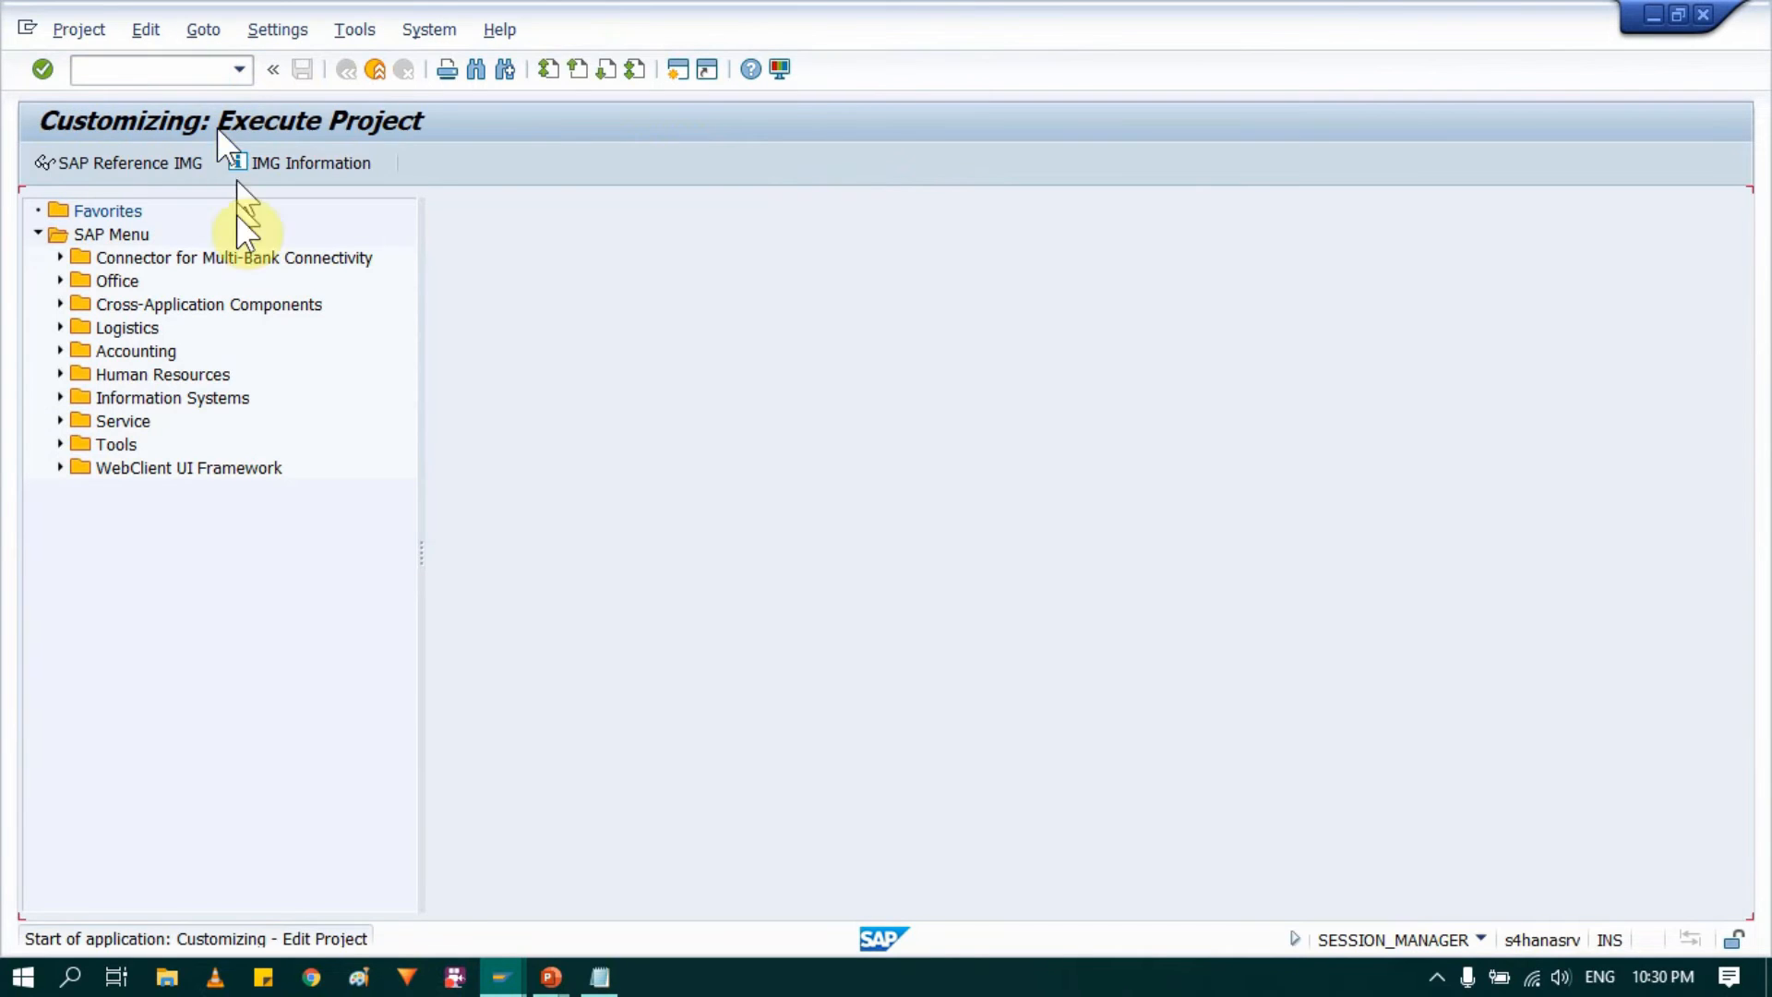
pyautogui.click(158, 162)
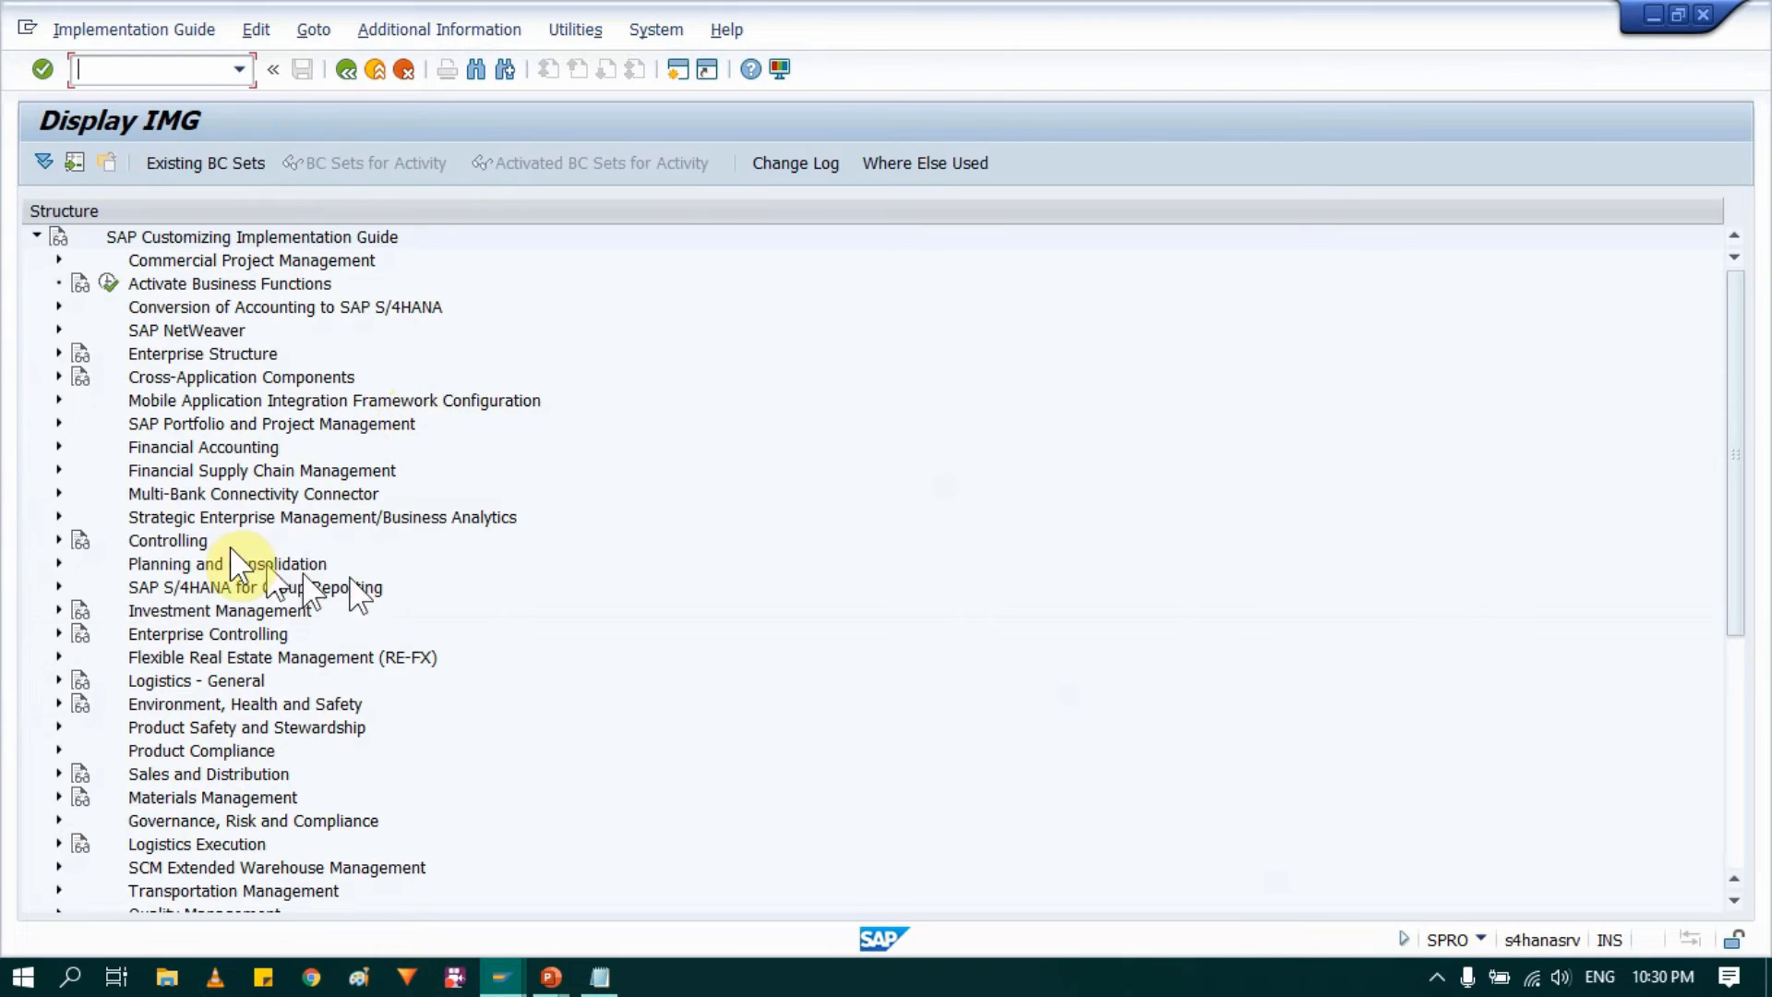
# Step: Expand Enterprise Structure and its Definition node to review the Financial Accounting, Logistics - General and Materials Management areas
pyautogui.click(152, 355)
pyautogui.click(59, 354)
pyautogui.click(175, 399)
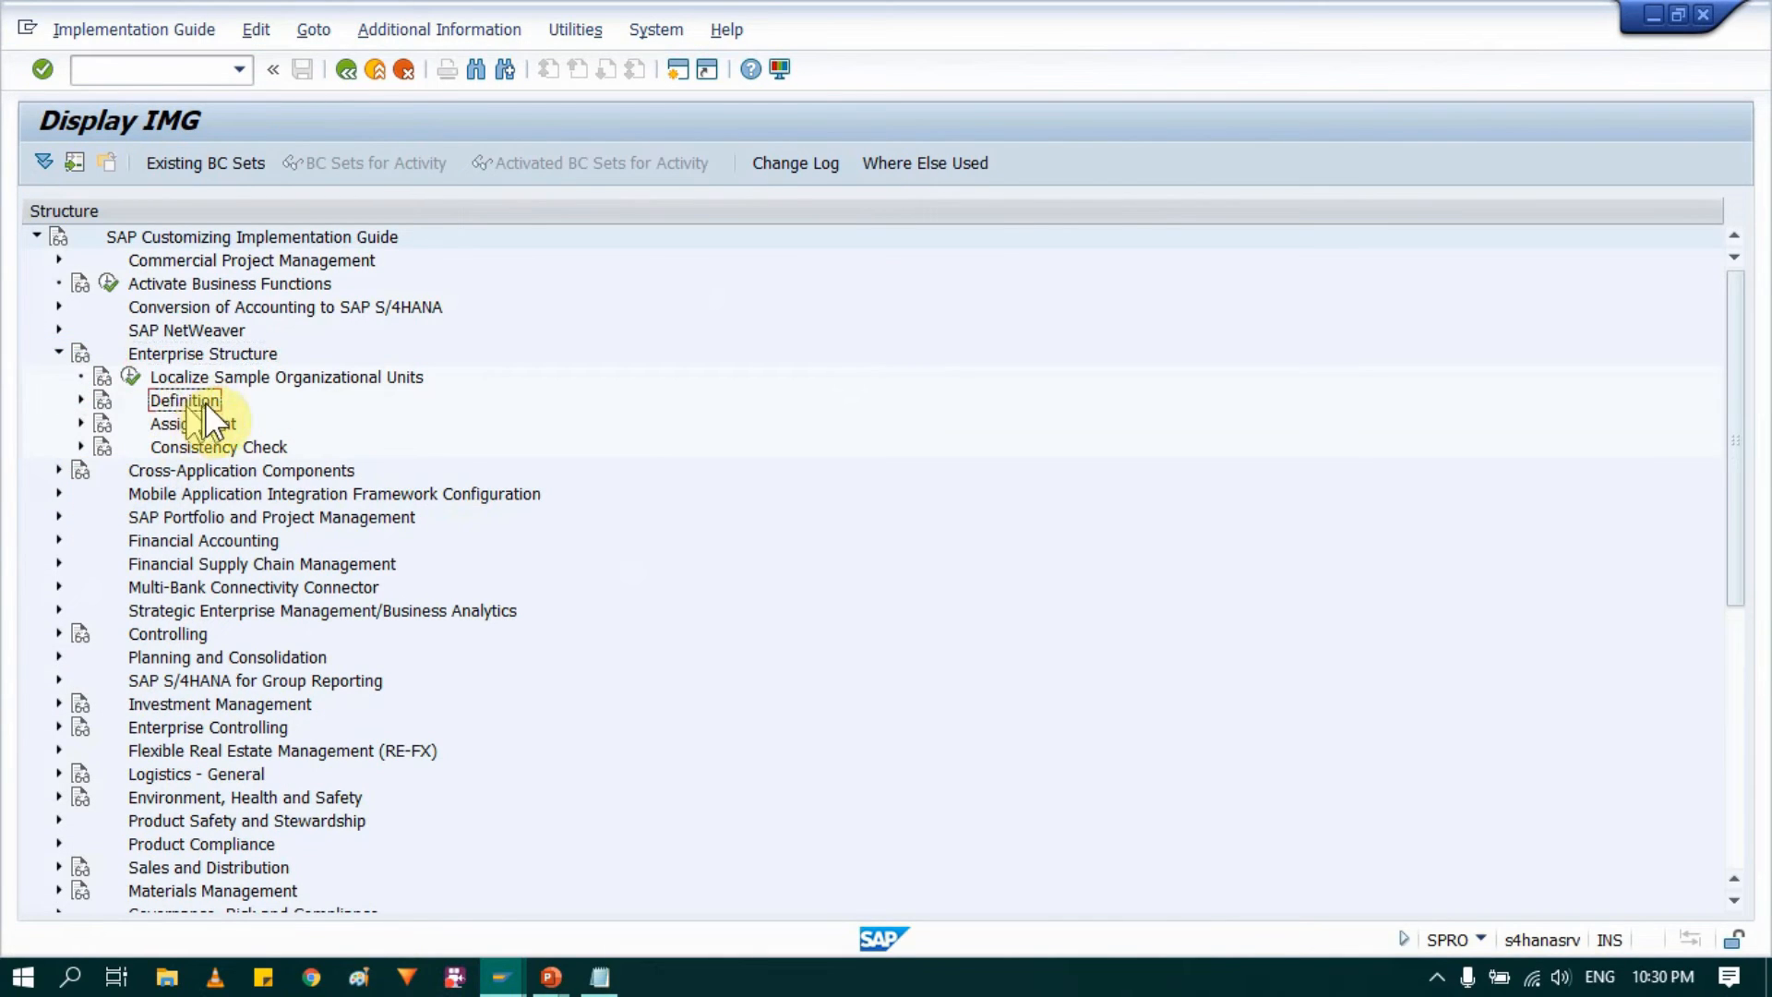
pyautogui.click(80, 399)
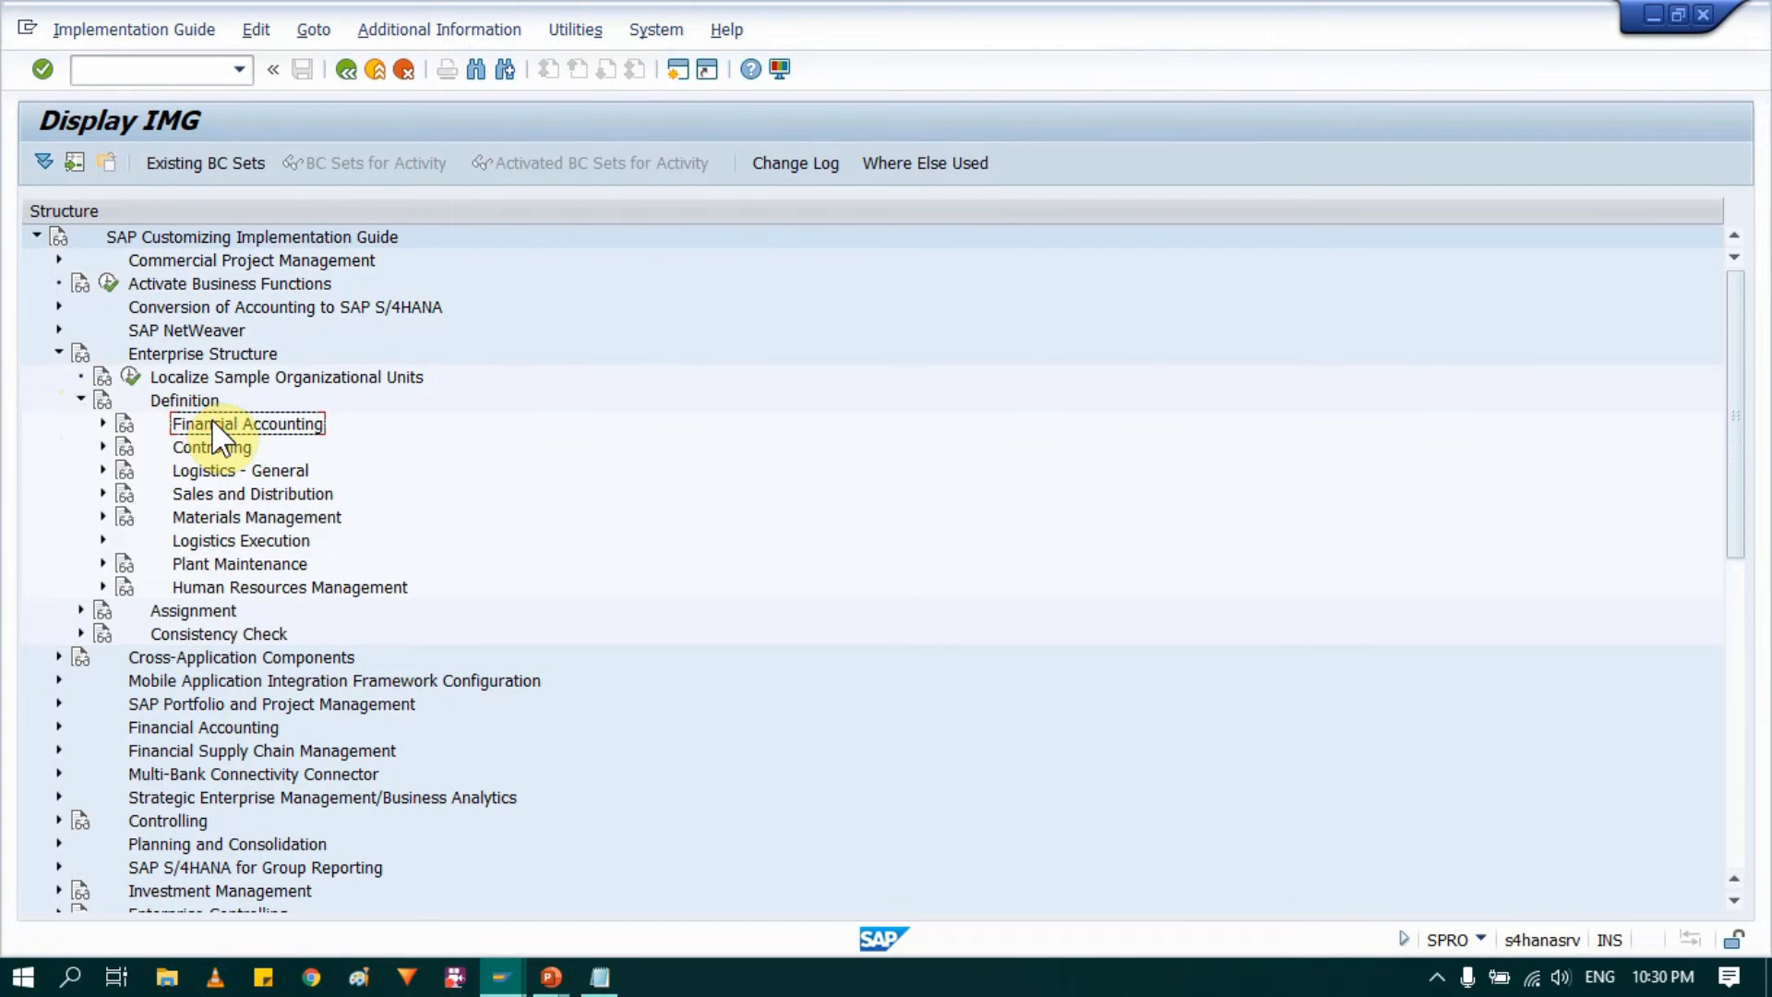
pyautogui.click(242, 473)
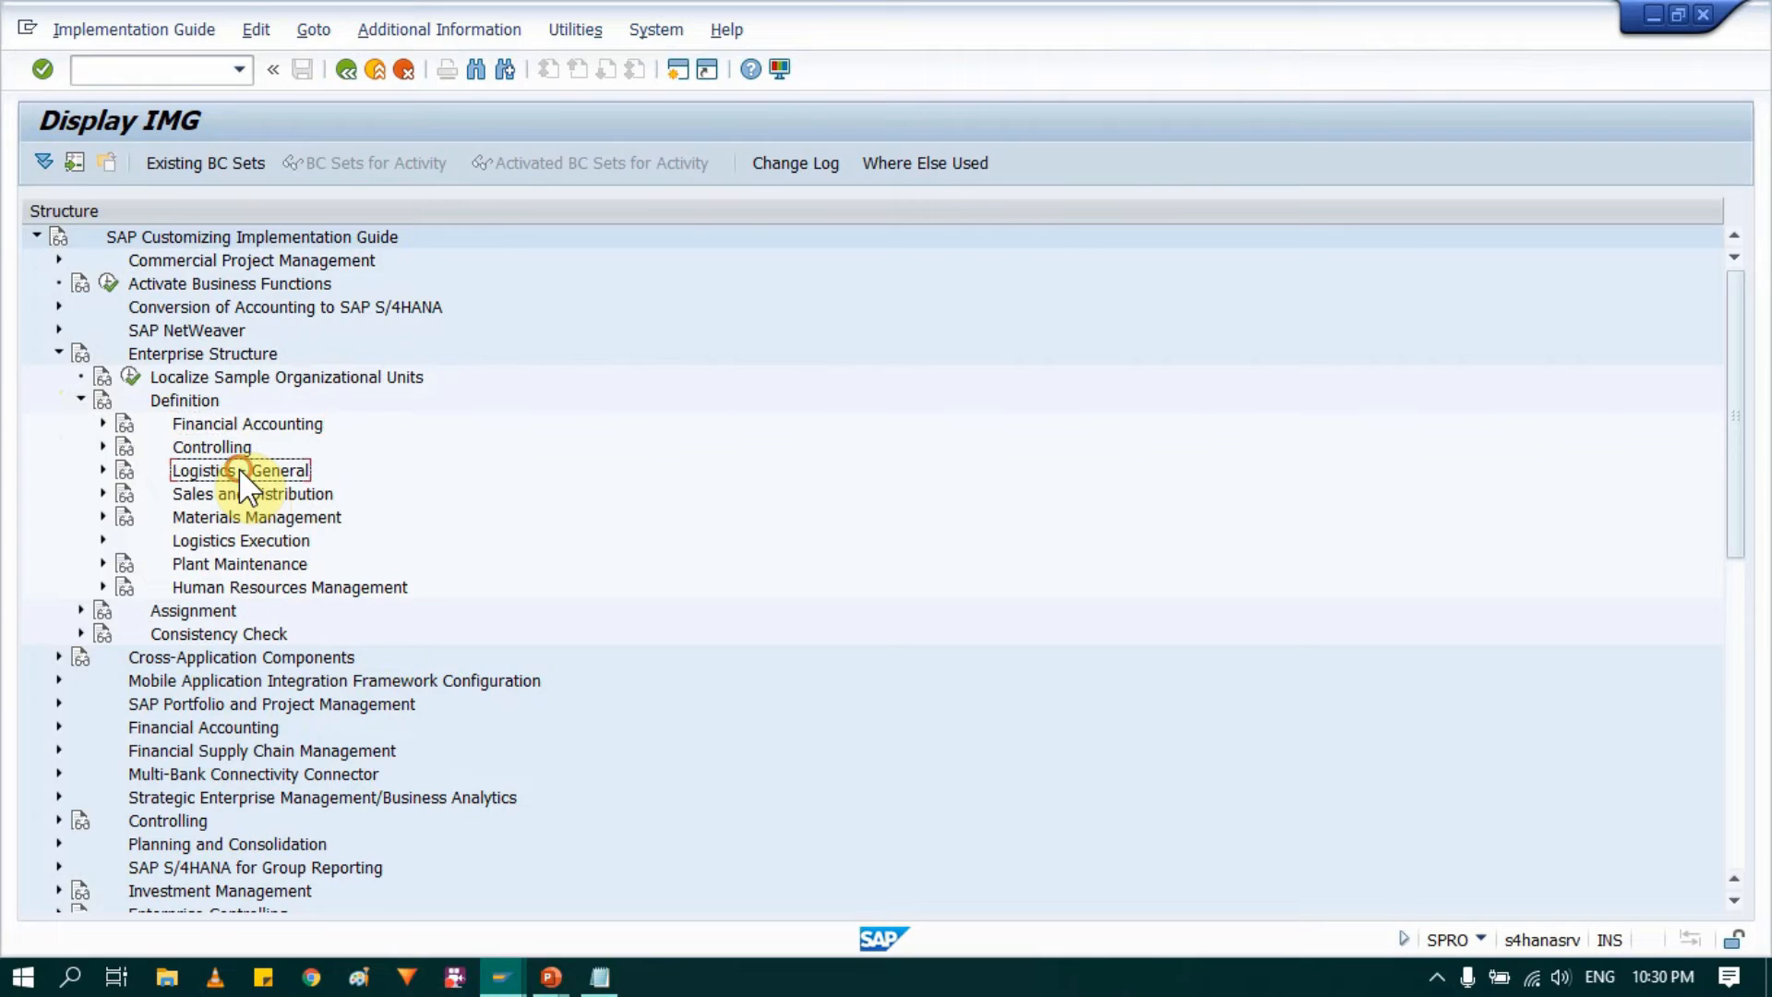
pyautogui.click(275, 522)
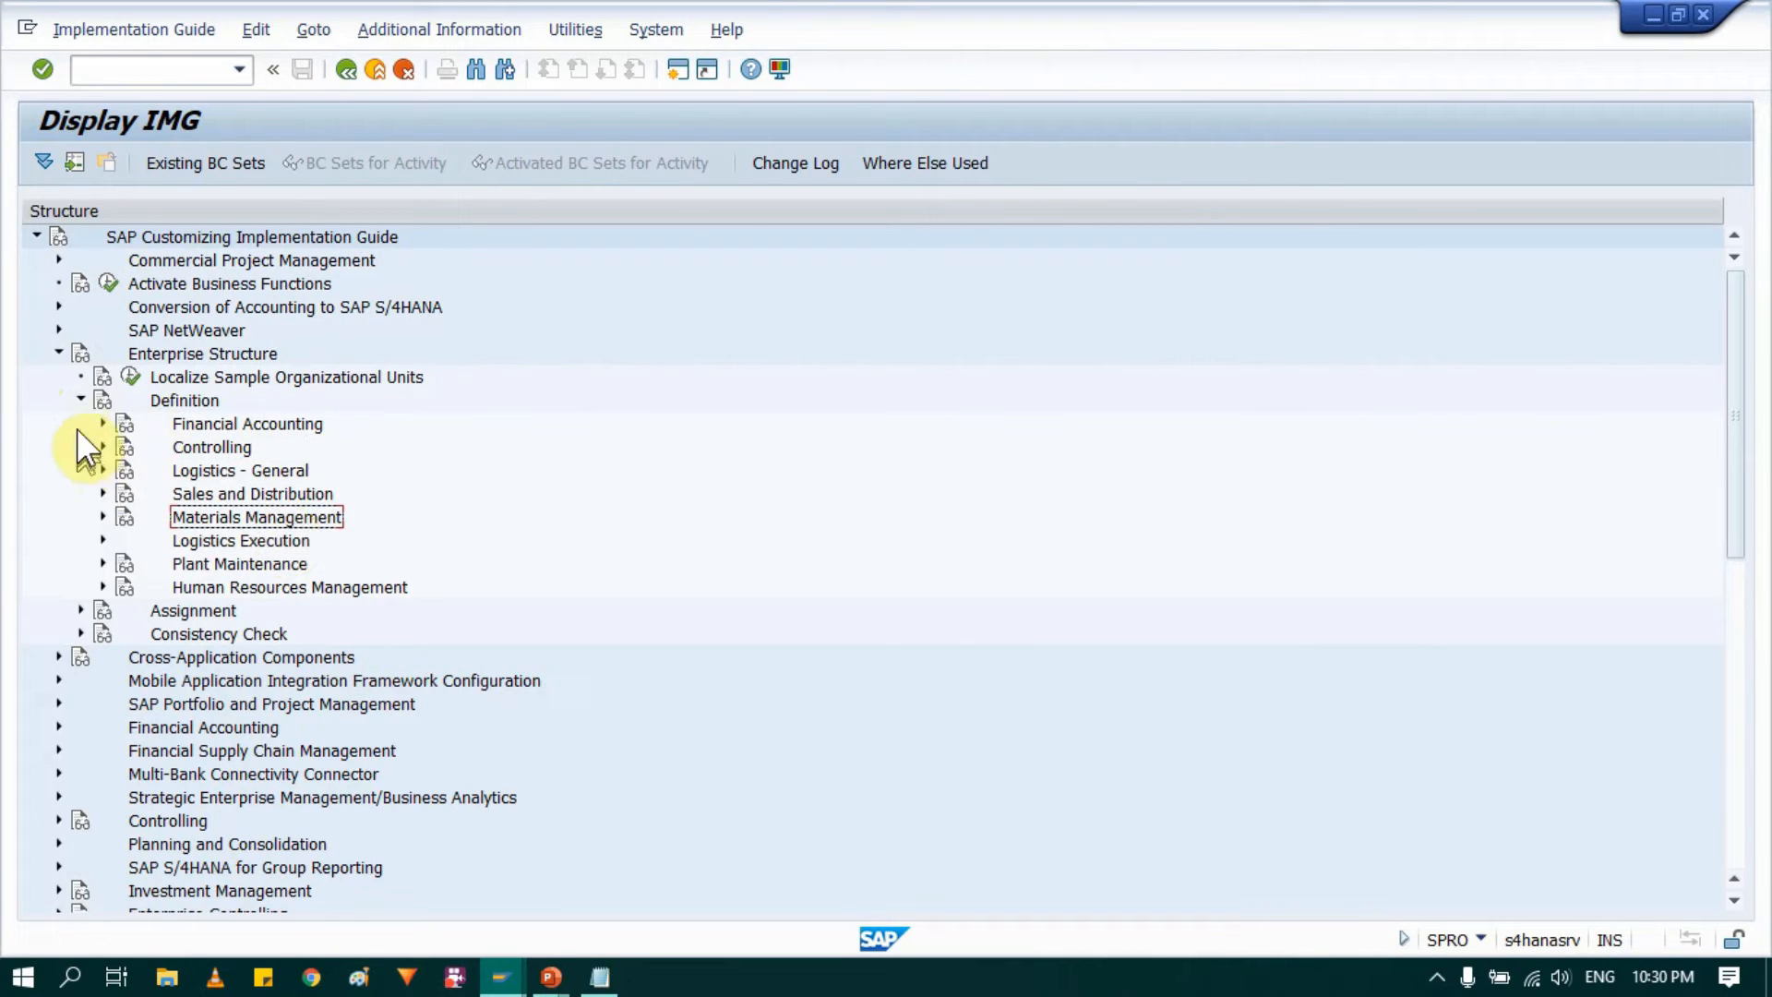
# Step: Collapse Definition and open the Assign company code to company activity under Assignment, Financial Accounting
pyautogui.click(80, 397)
pyautogui.click(193, 427)
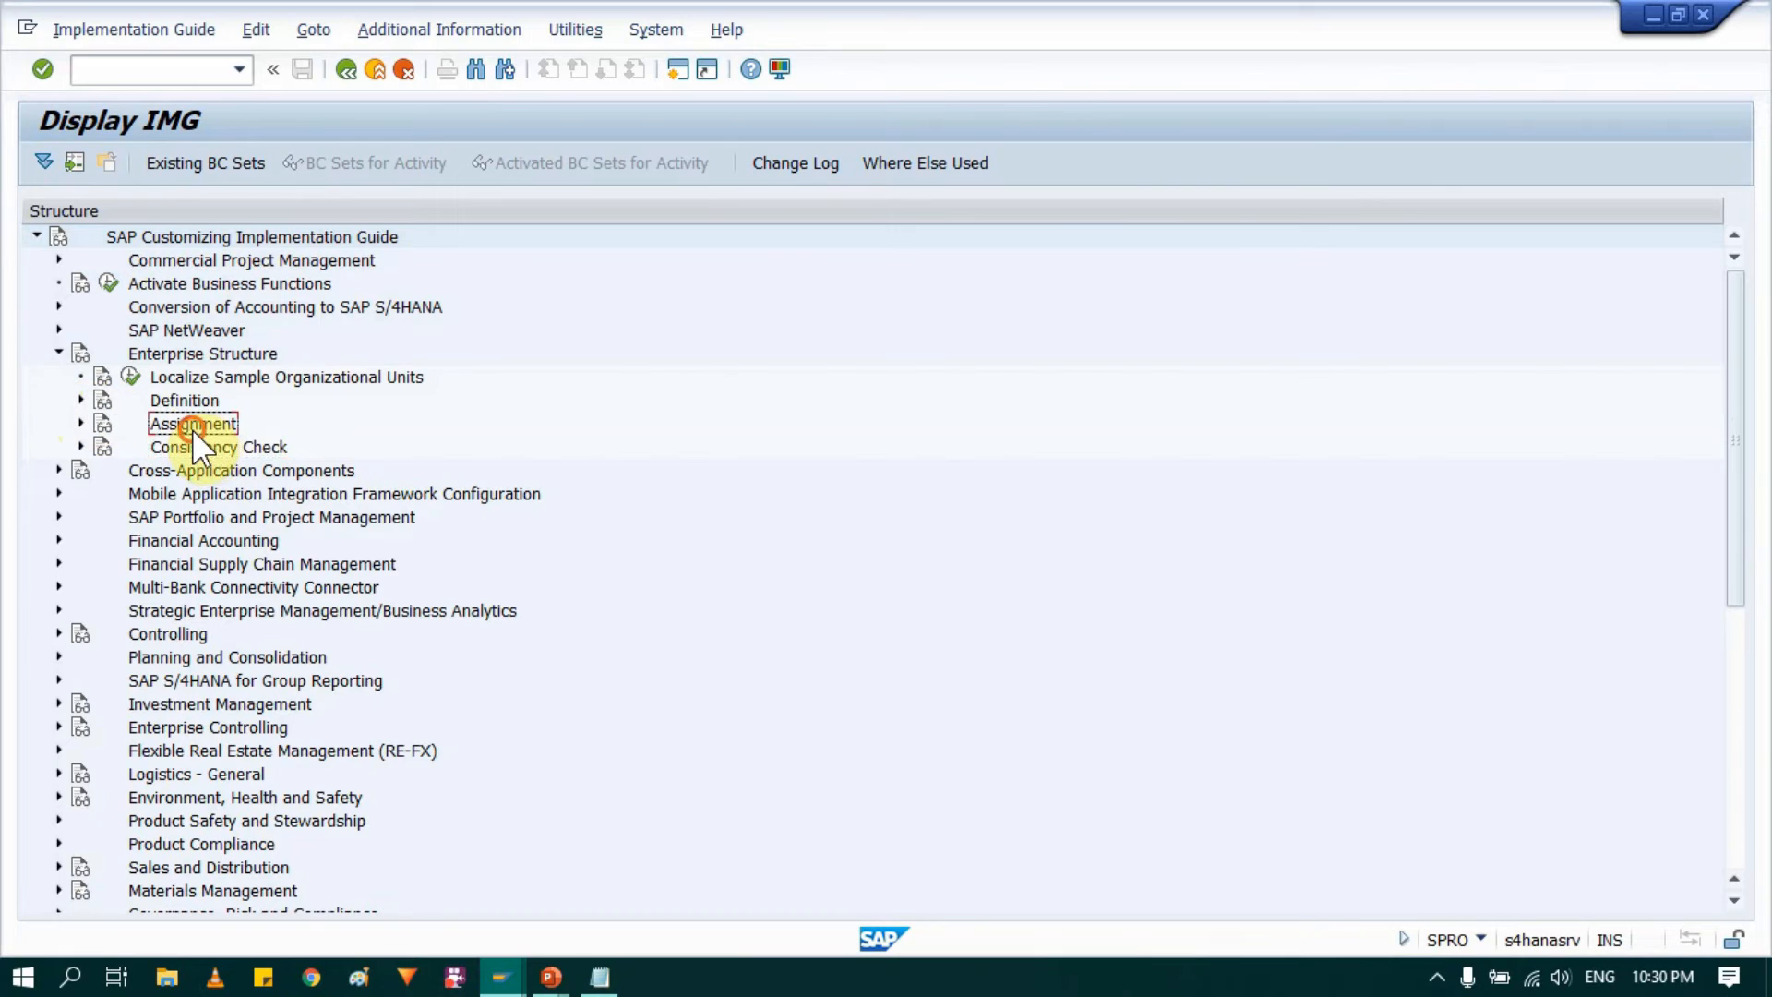
pyautogui.click(81, 423)
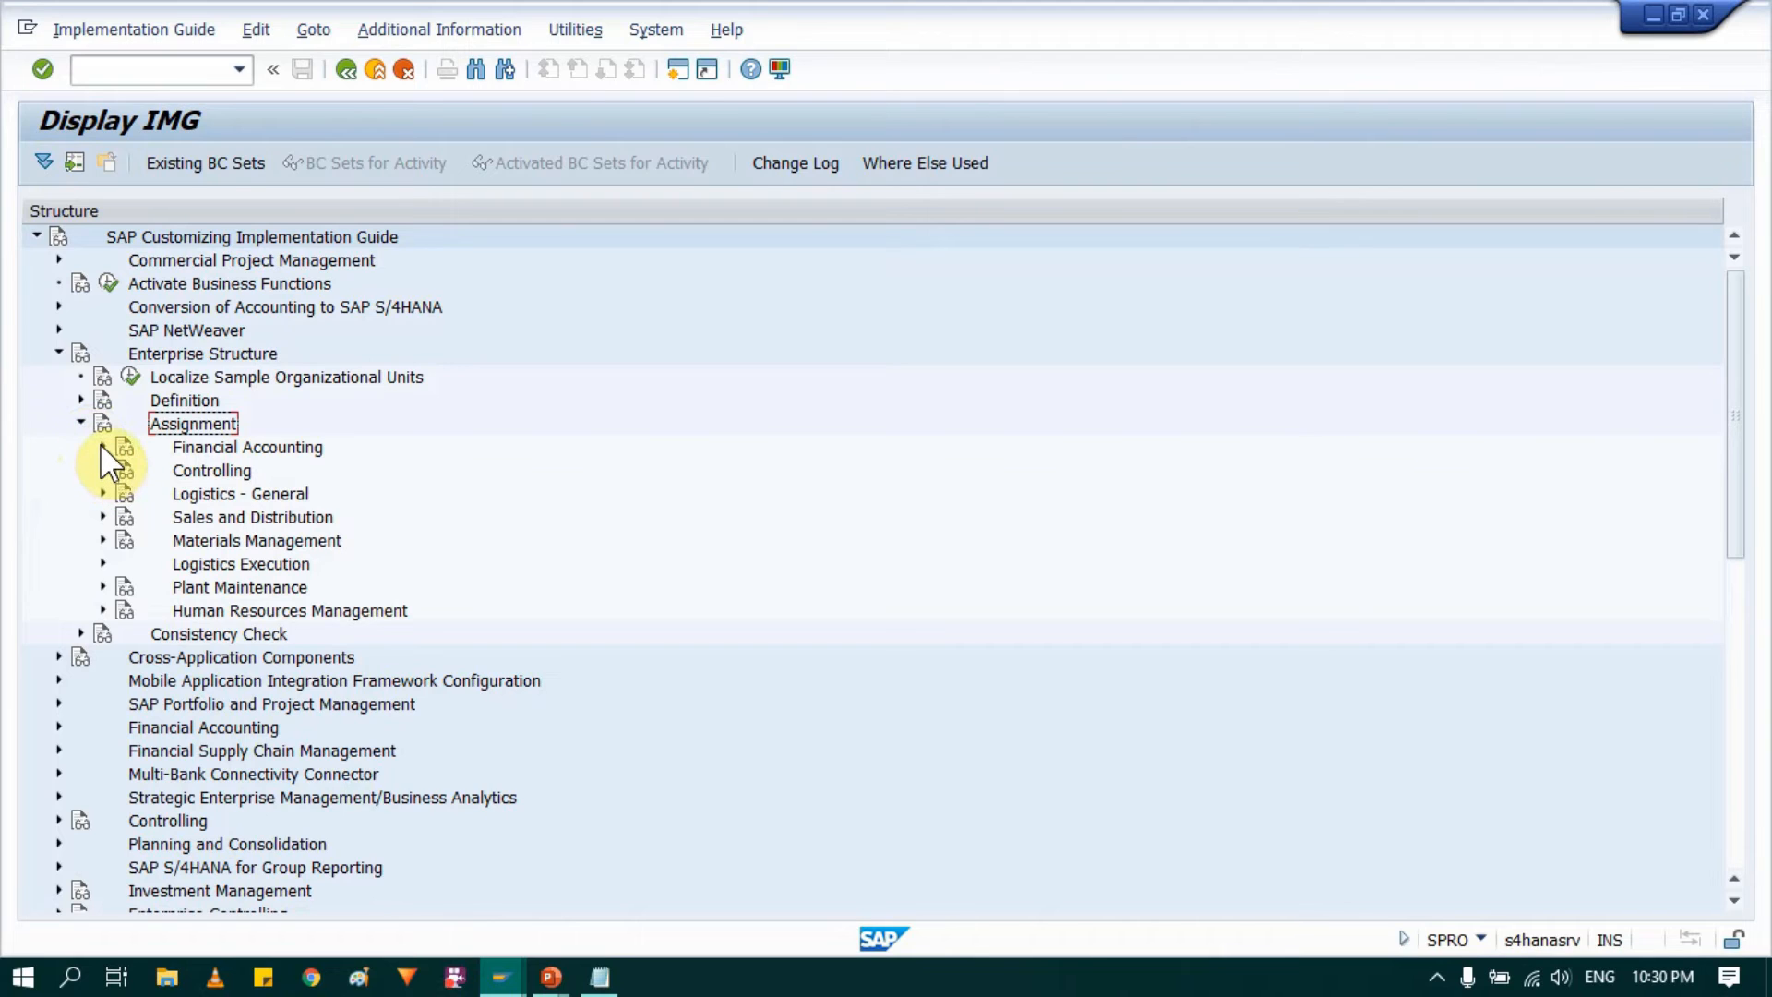
pyautogui.click(103, 446)
pyautogui.click(236, 471)
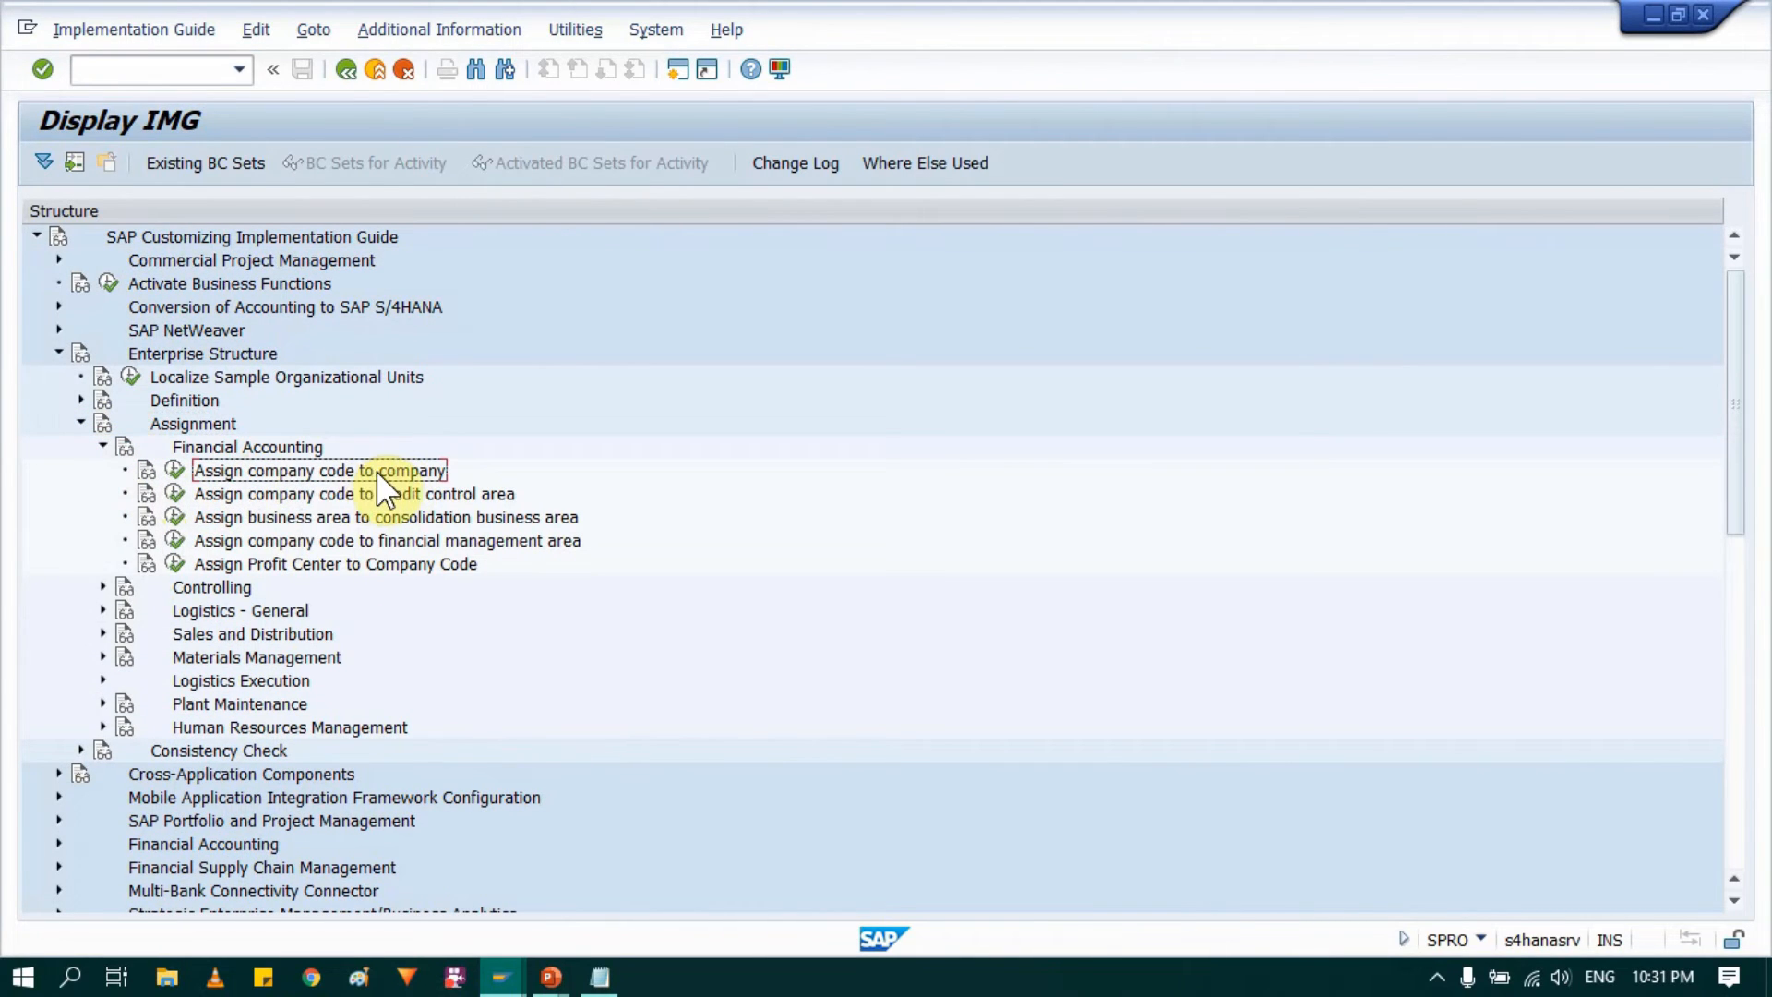
pyautogui.click(174, 469)
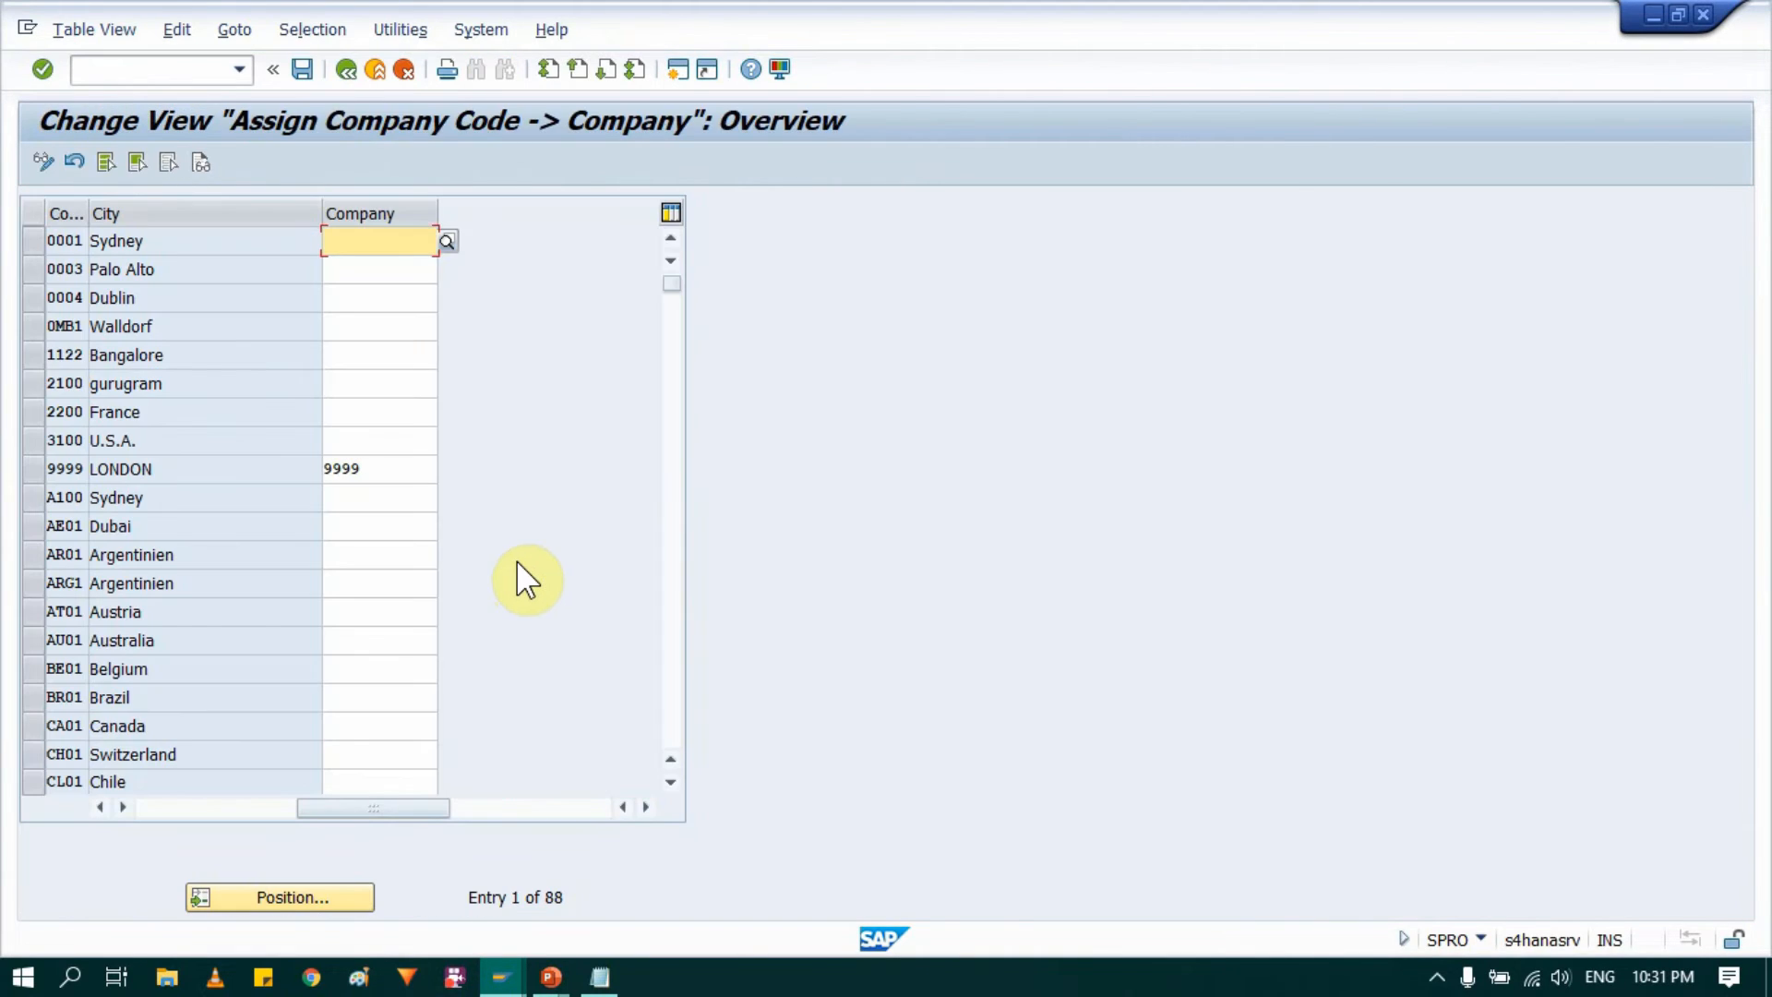
# Step: Widen the company code column and assign company 4 (A2Z Comp) to company code 0004 in Dublin
pyautogui.click(30, 297)
pyautogui.click(29, 297)
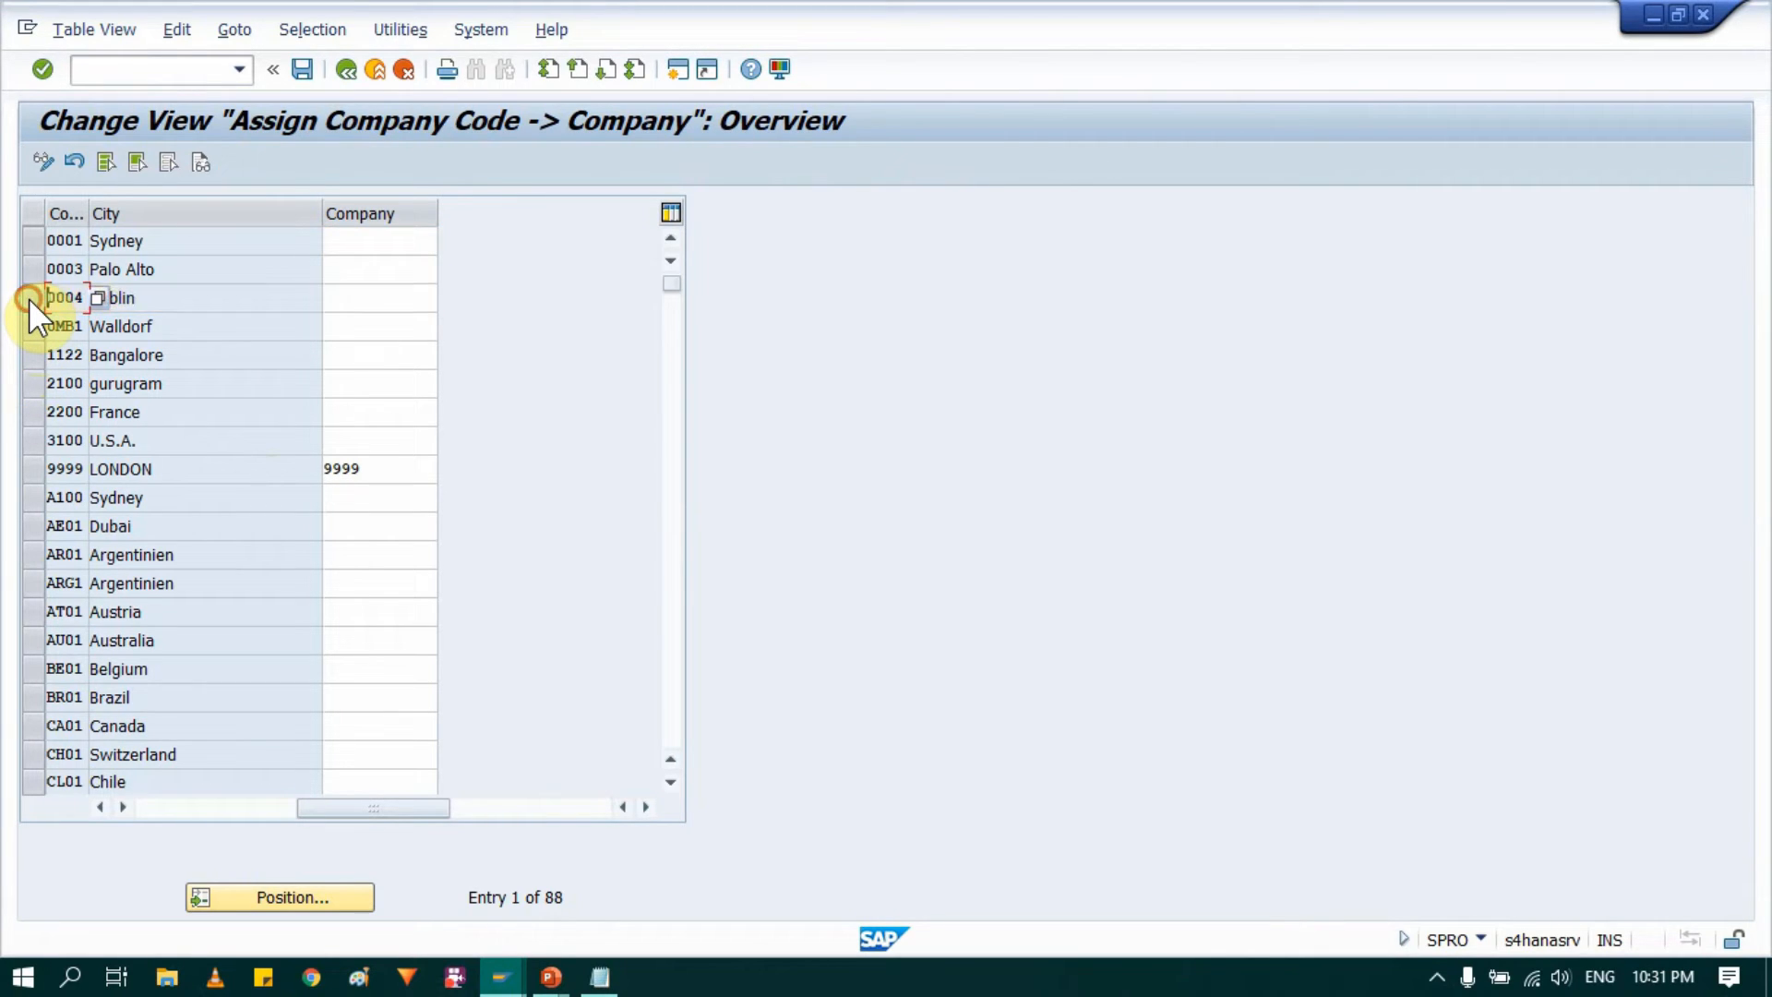
pyautogui.click(357, 305)
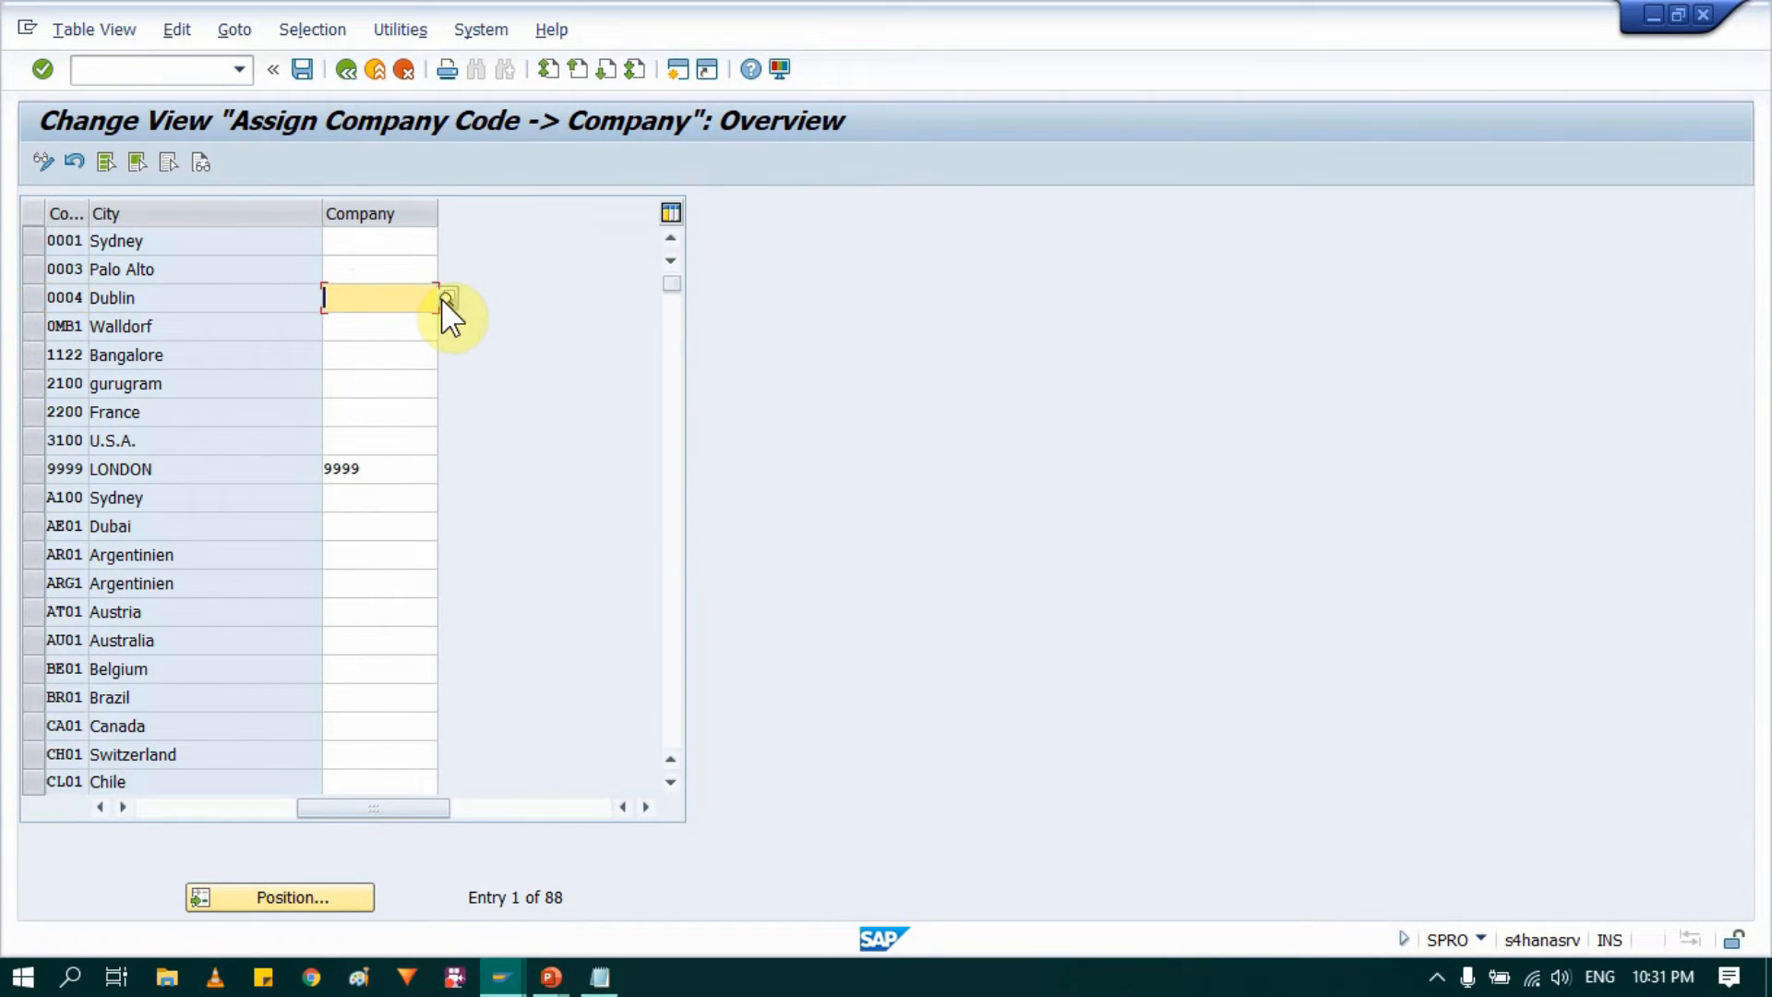
pyautogui.moveTo(89, 216); pyautogui.dragTo(134, 214)
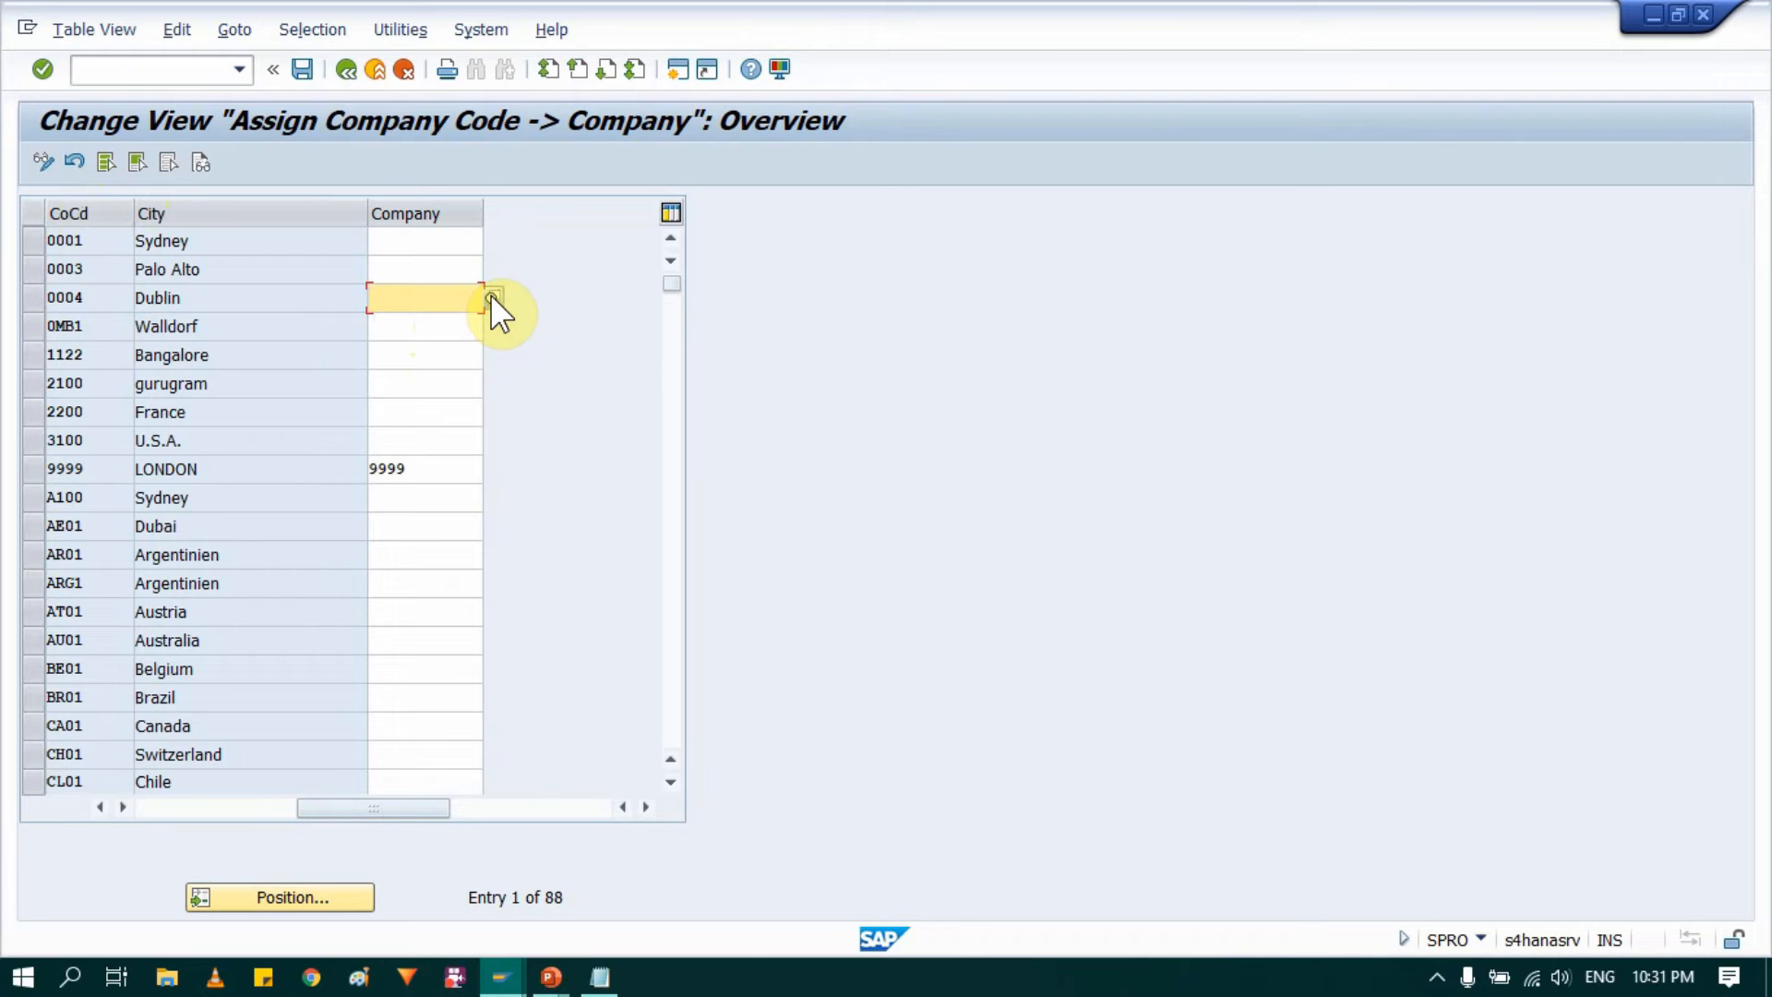
pyautogui.click(379, 301)
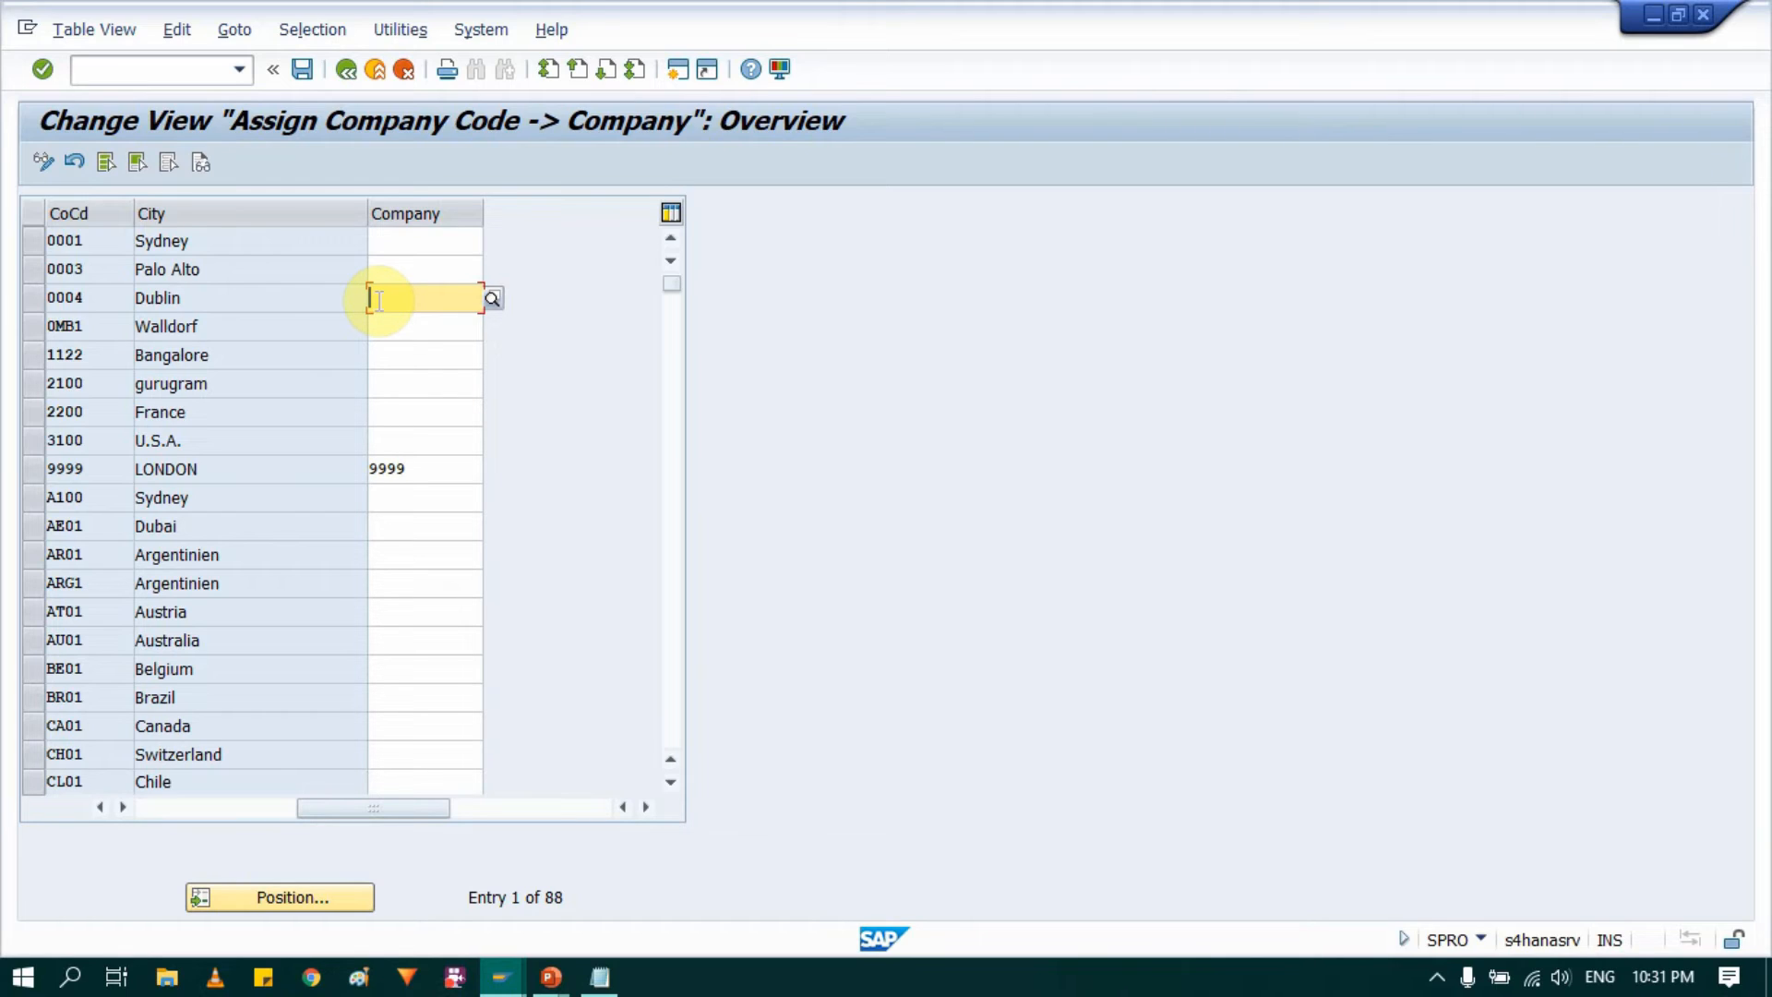
pyautogui.write('0004')
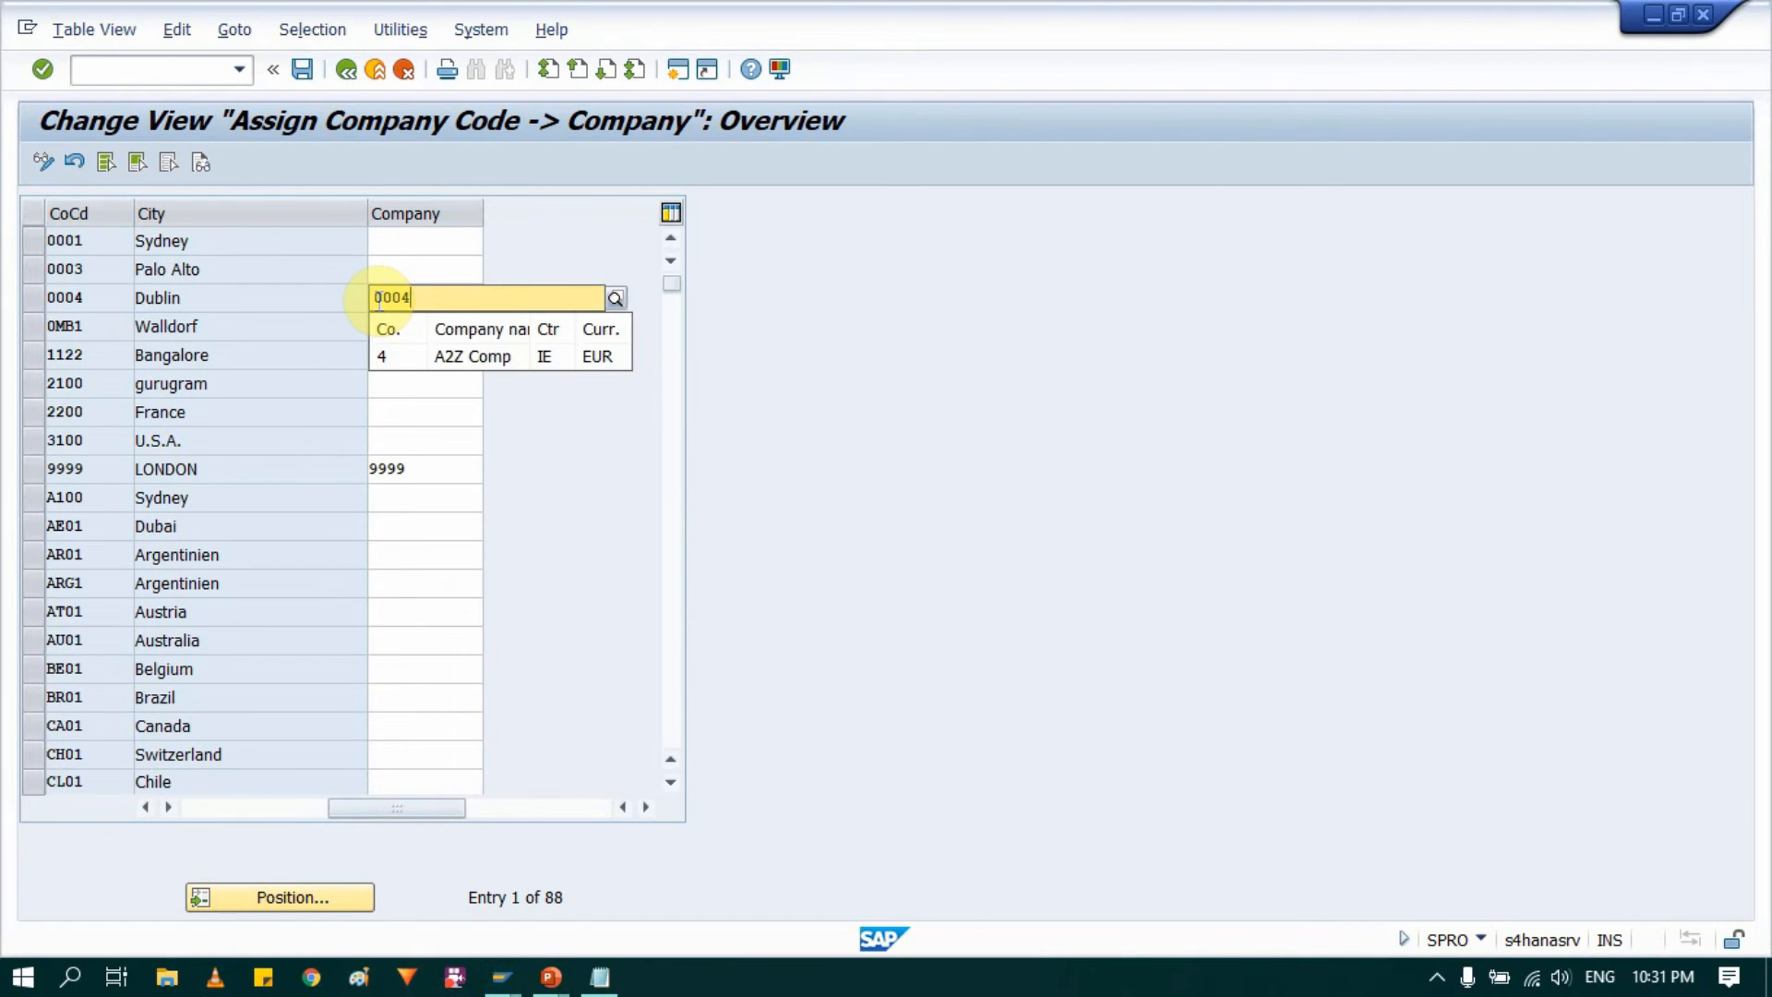
pyautogui.click(477, 362)
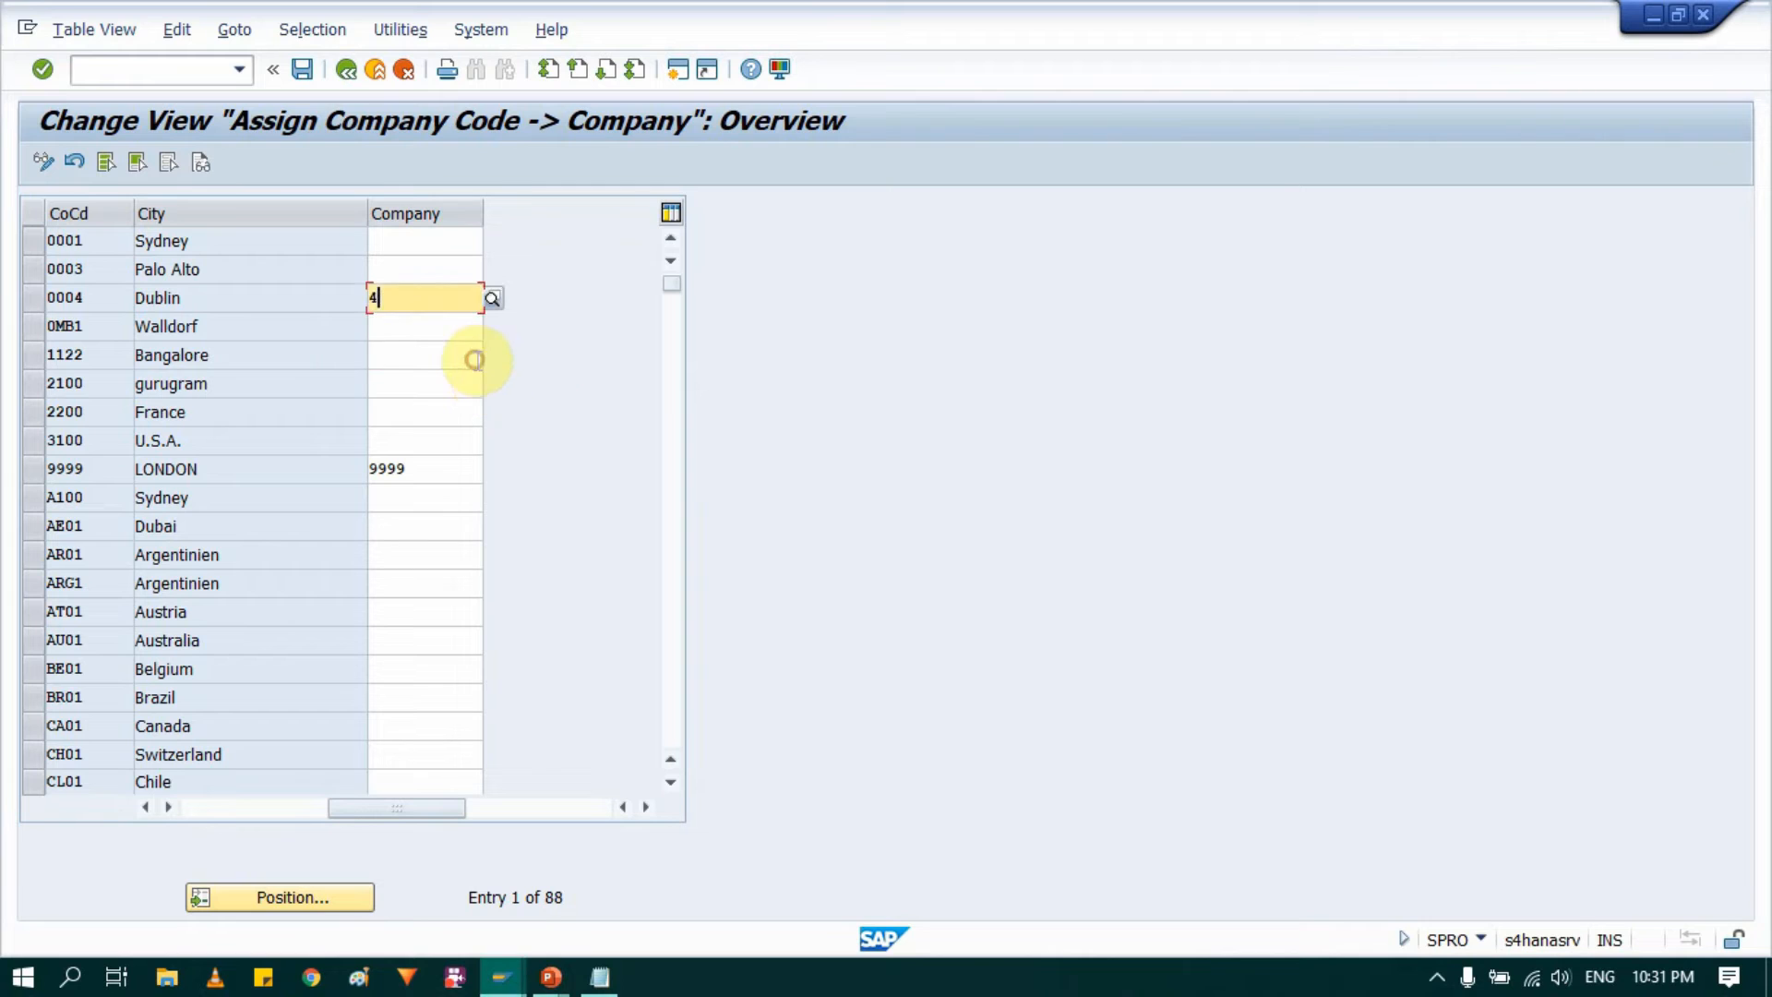
# Step: Save the company assignment under the proposed customizing request and return to the IMG structure
pyautogui.click(300, 68)
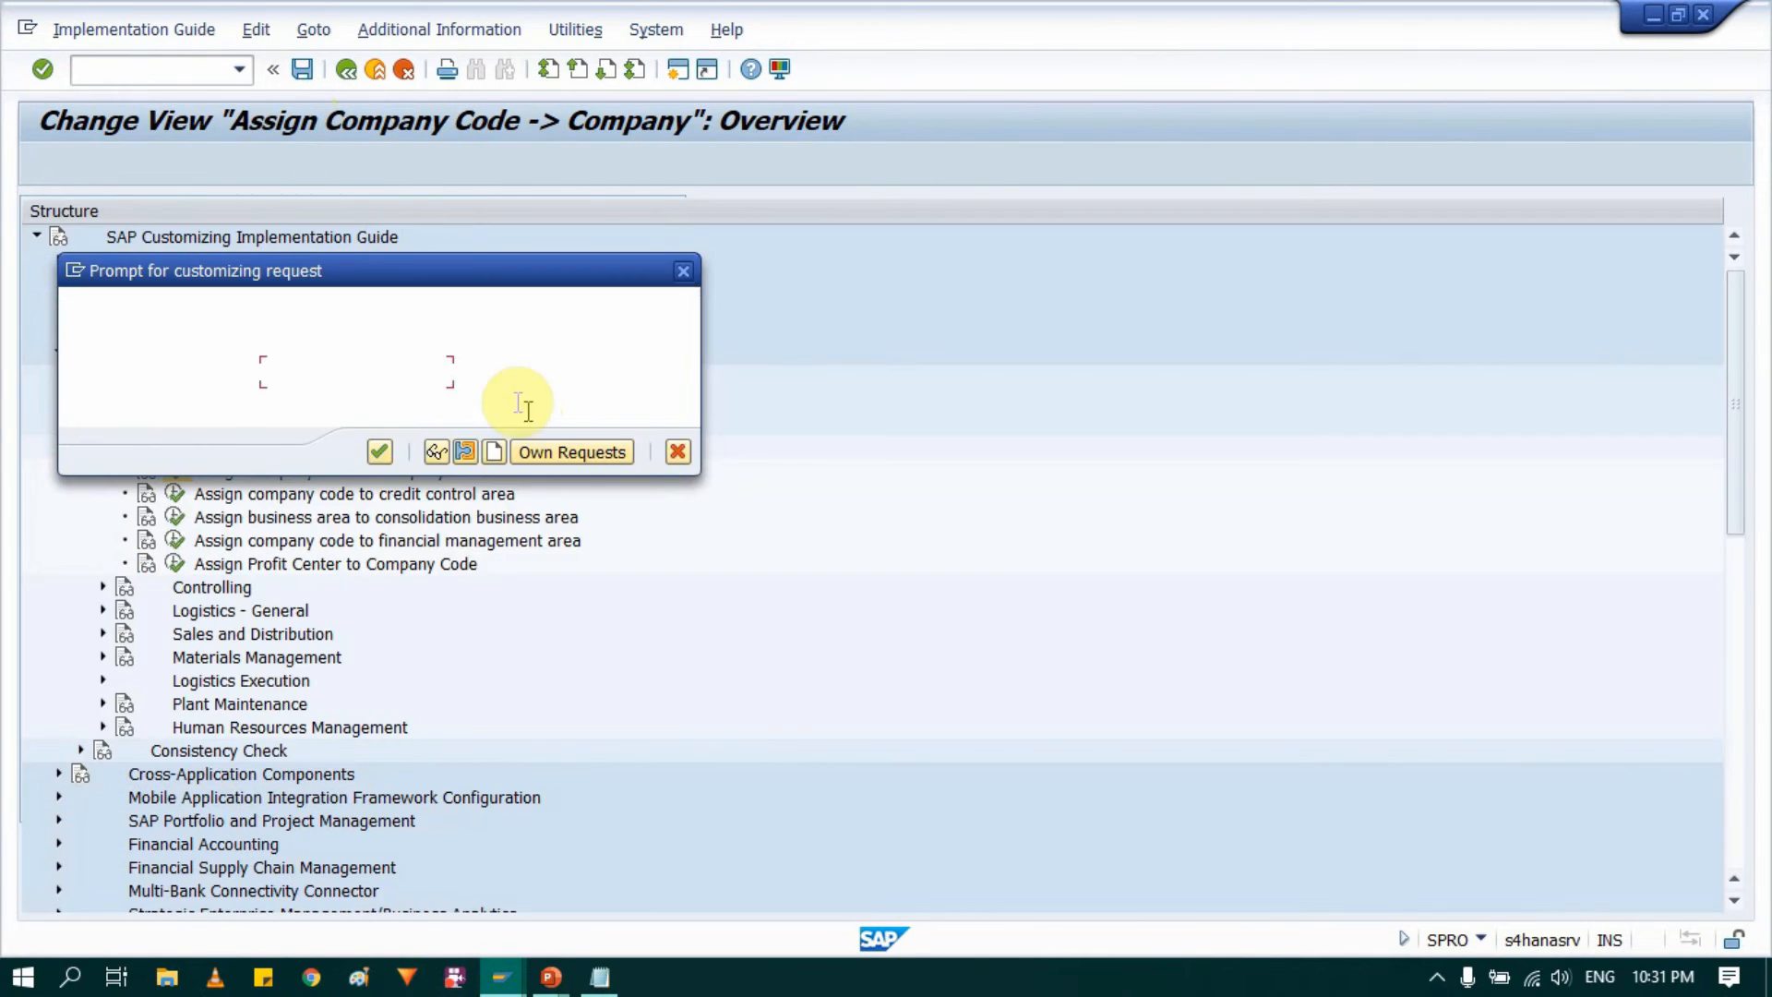
pyautogui.click(374, 453)
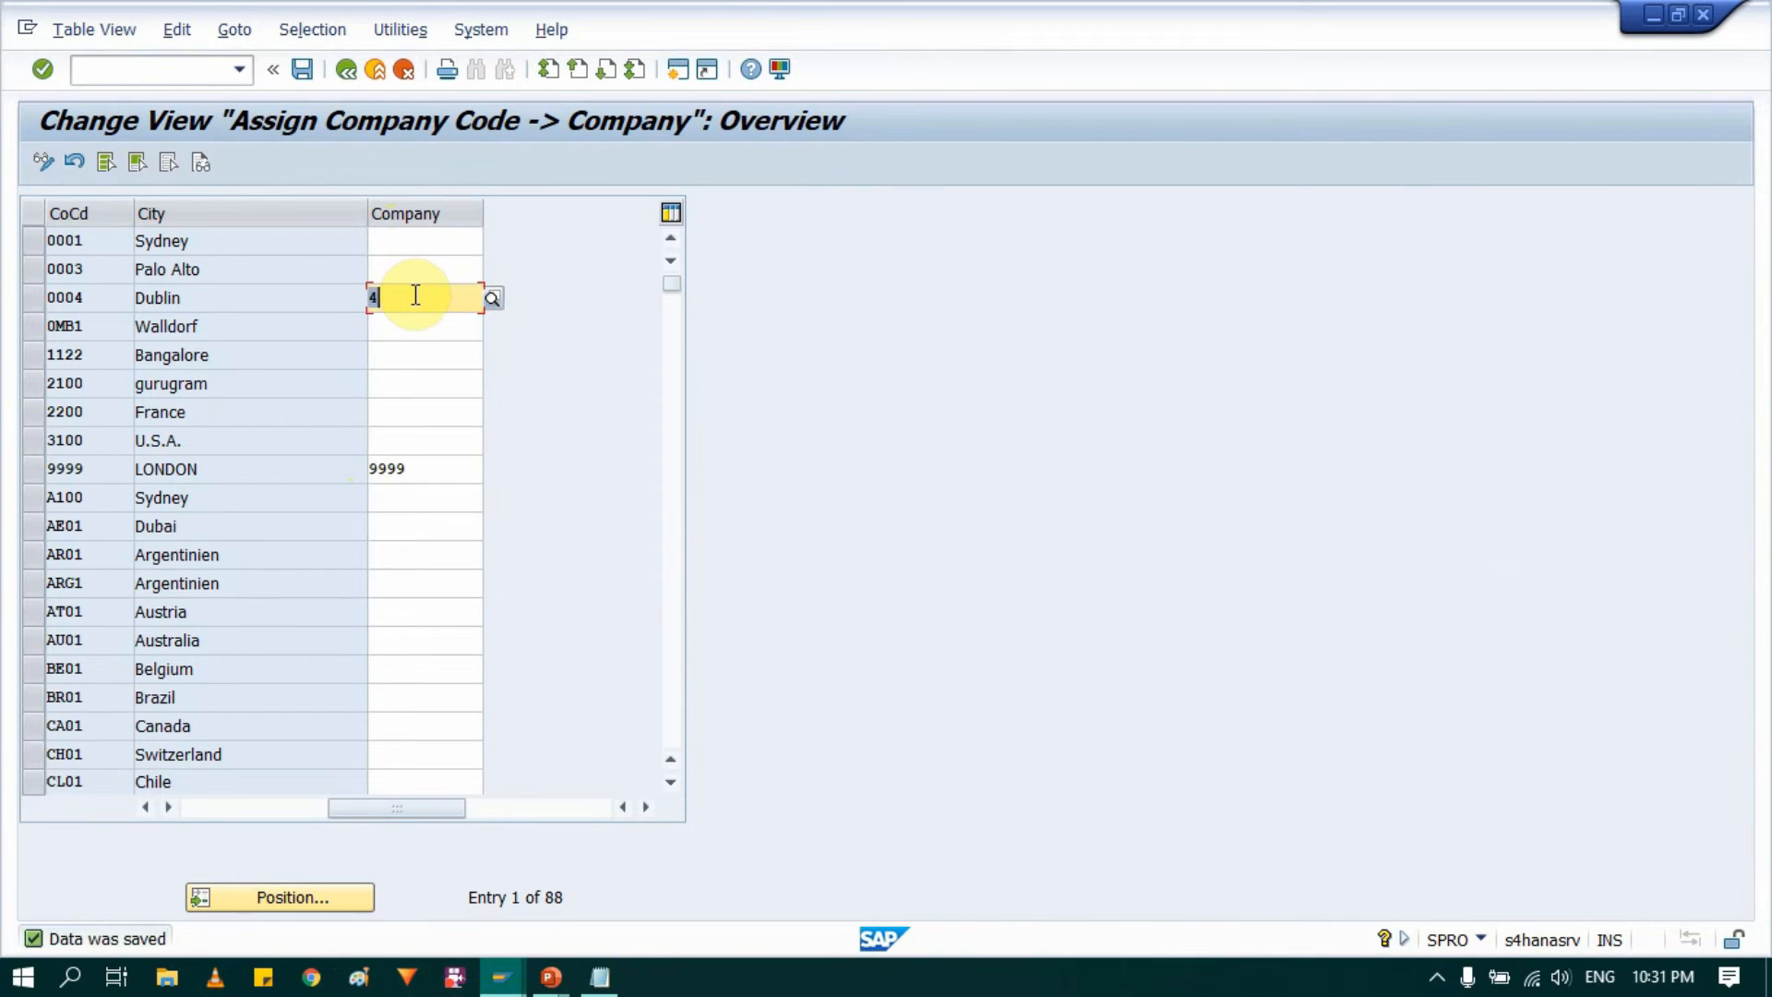
pyautogui.click(346, 71)
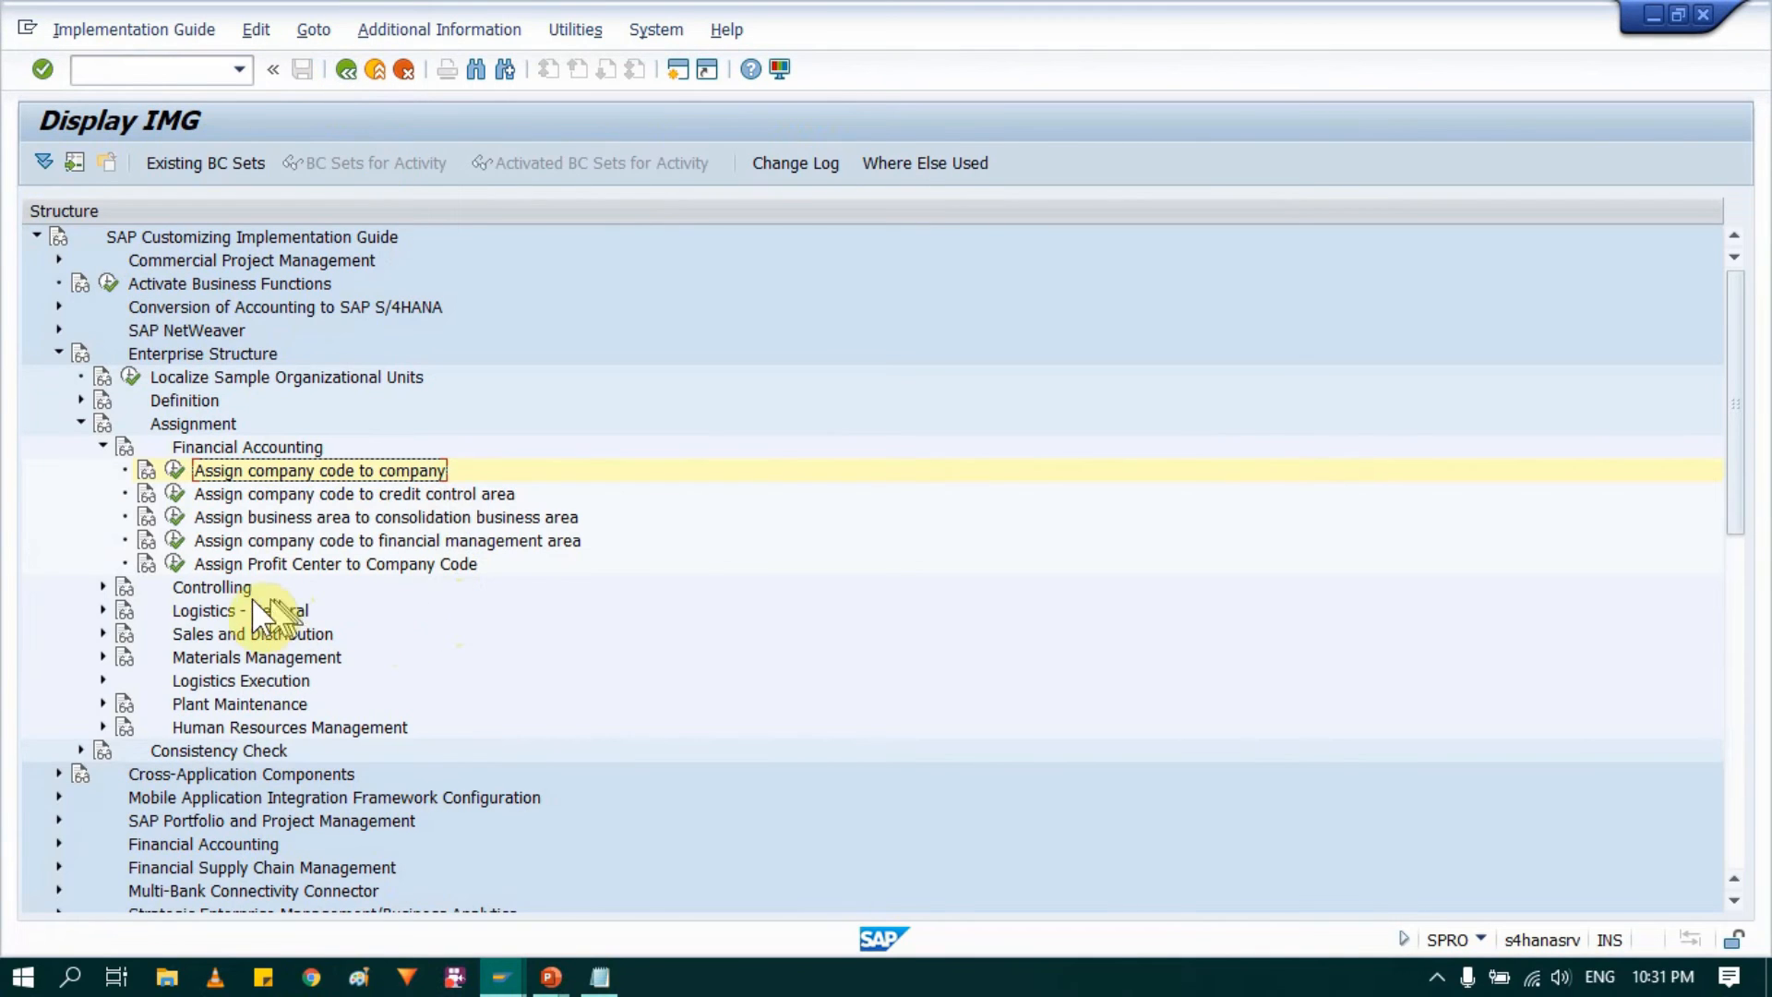
# Step: Collapse Financial Accounting and open the Assign plant to company code activity under Logistics - General
pyautogui.click(101, 447)
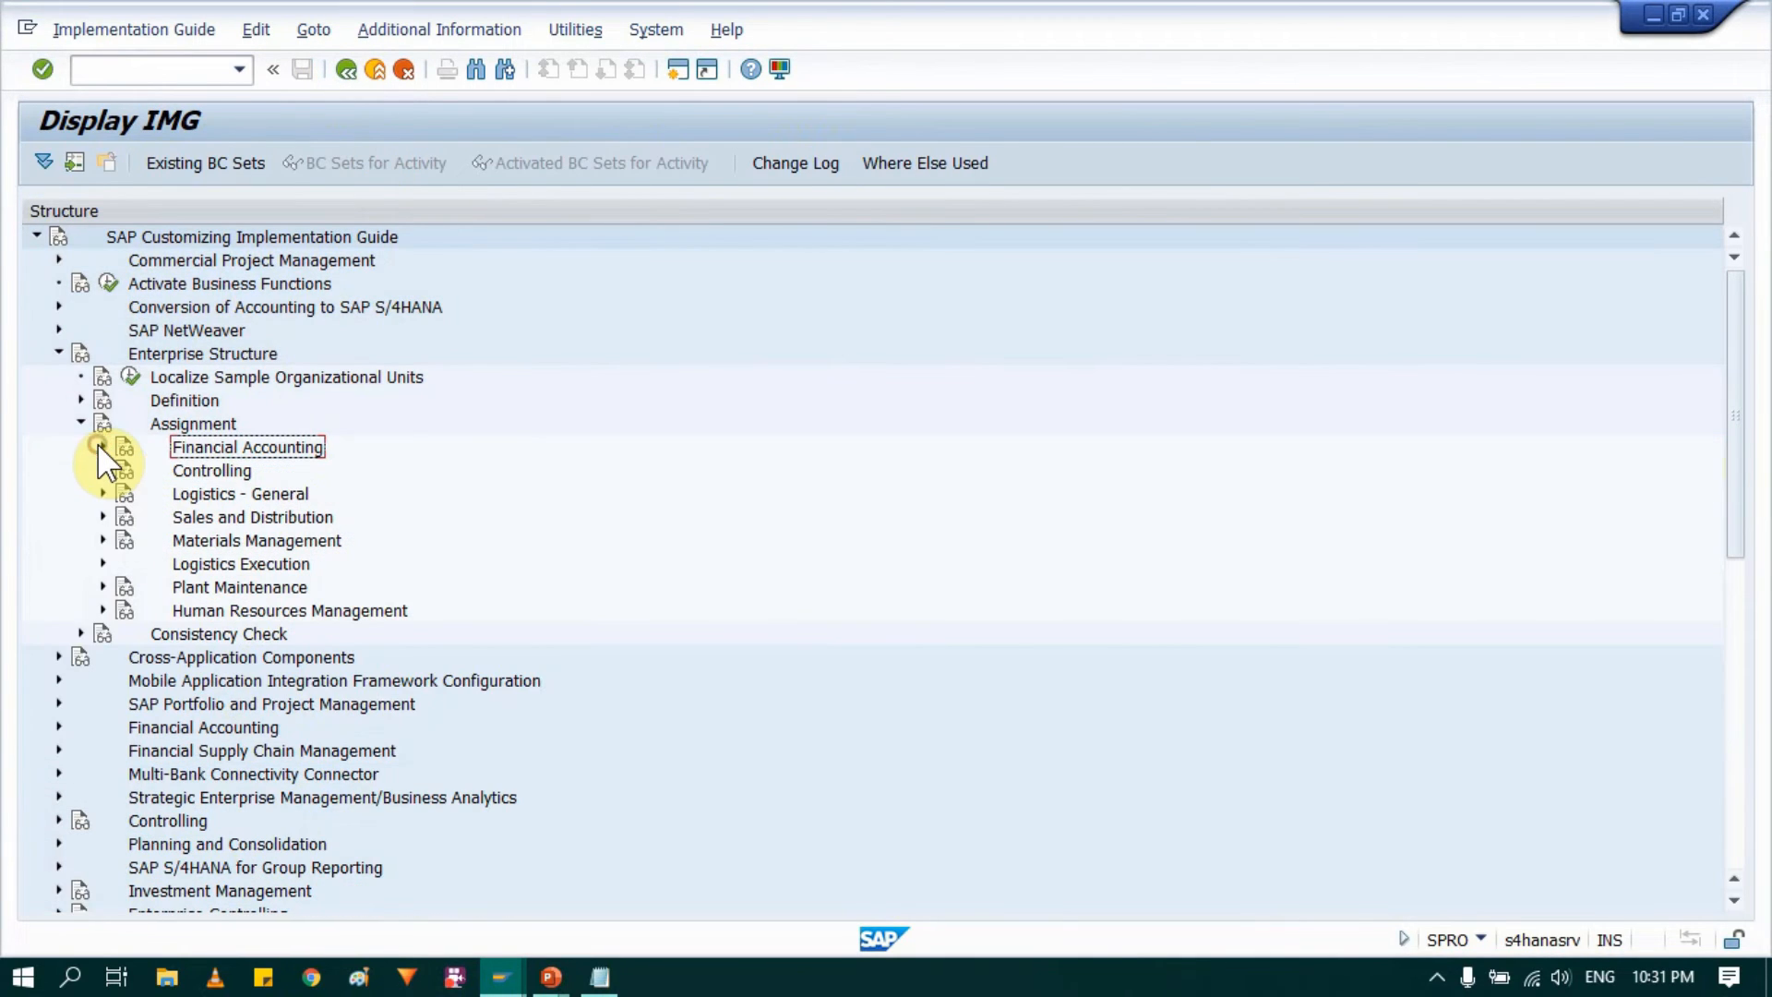
pyautogui.click(215, 496)
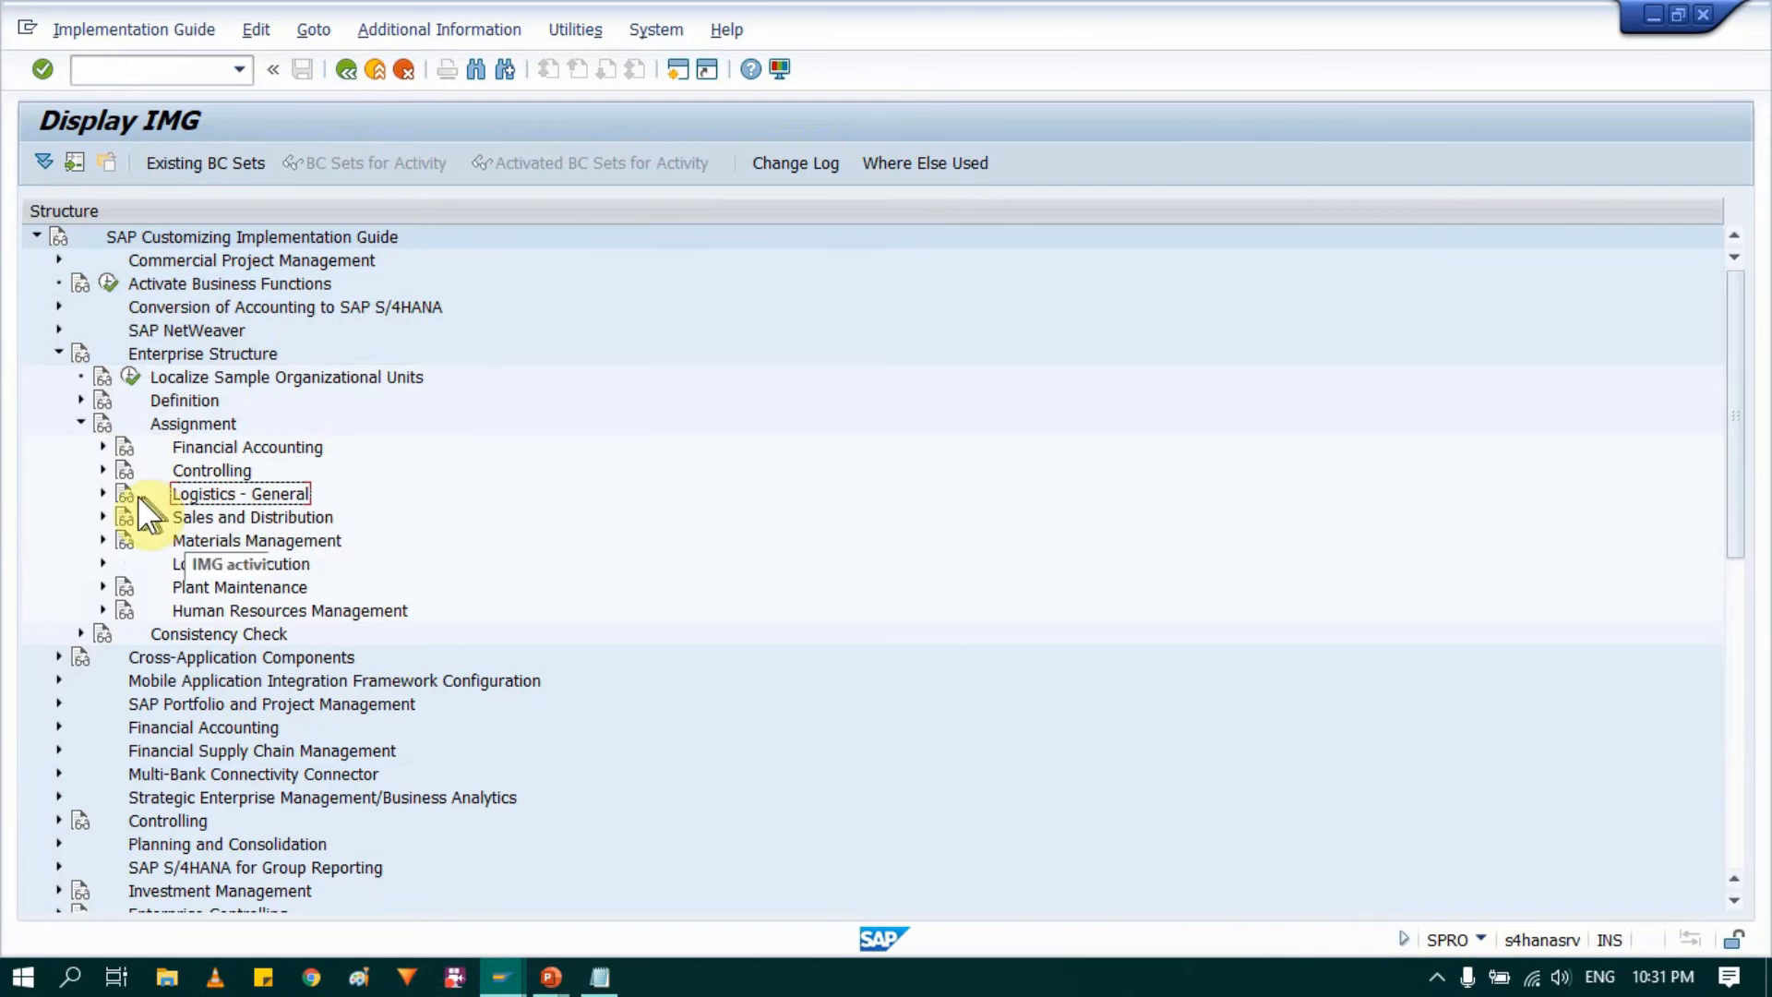
pyautogui.click(101, 495)
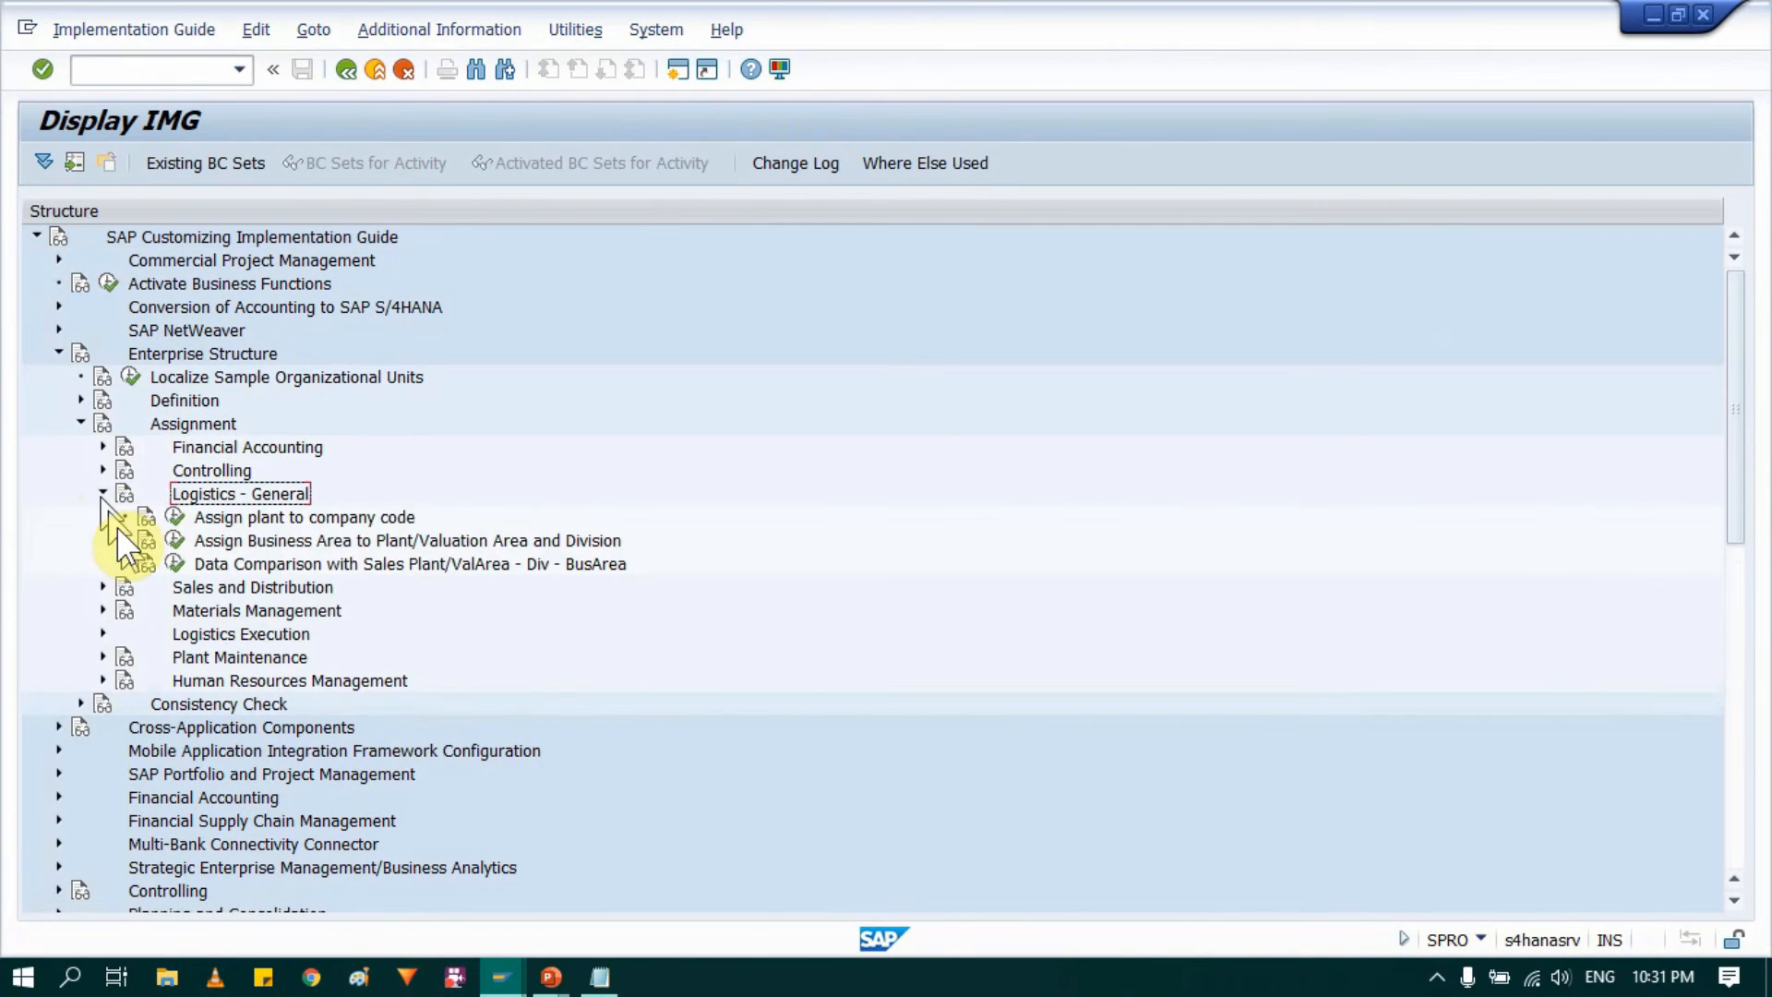
pyautogui.click(275, 520)
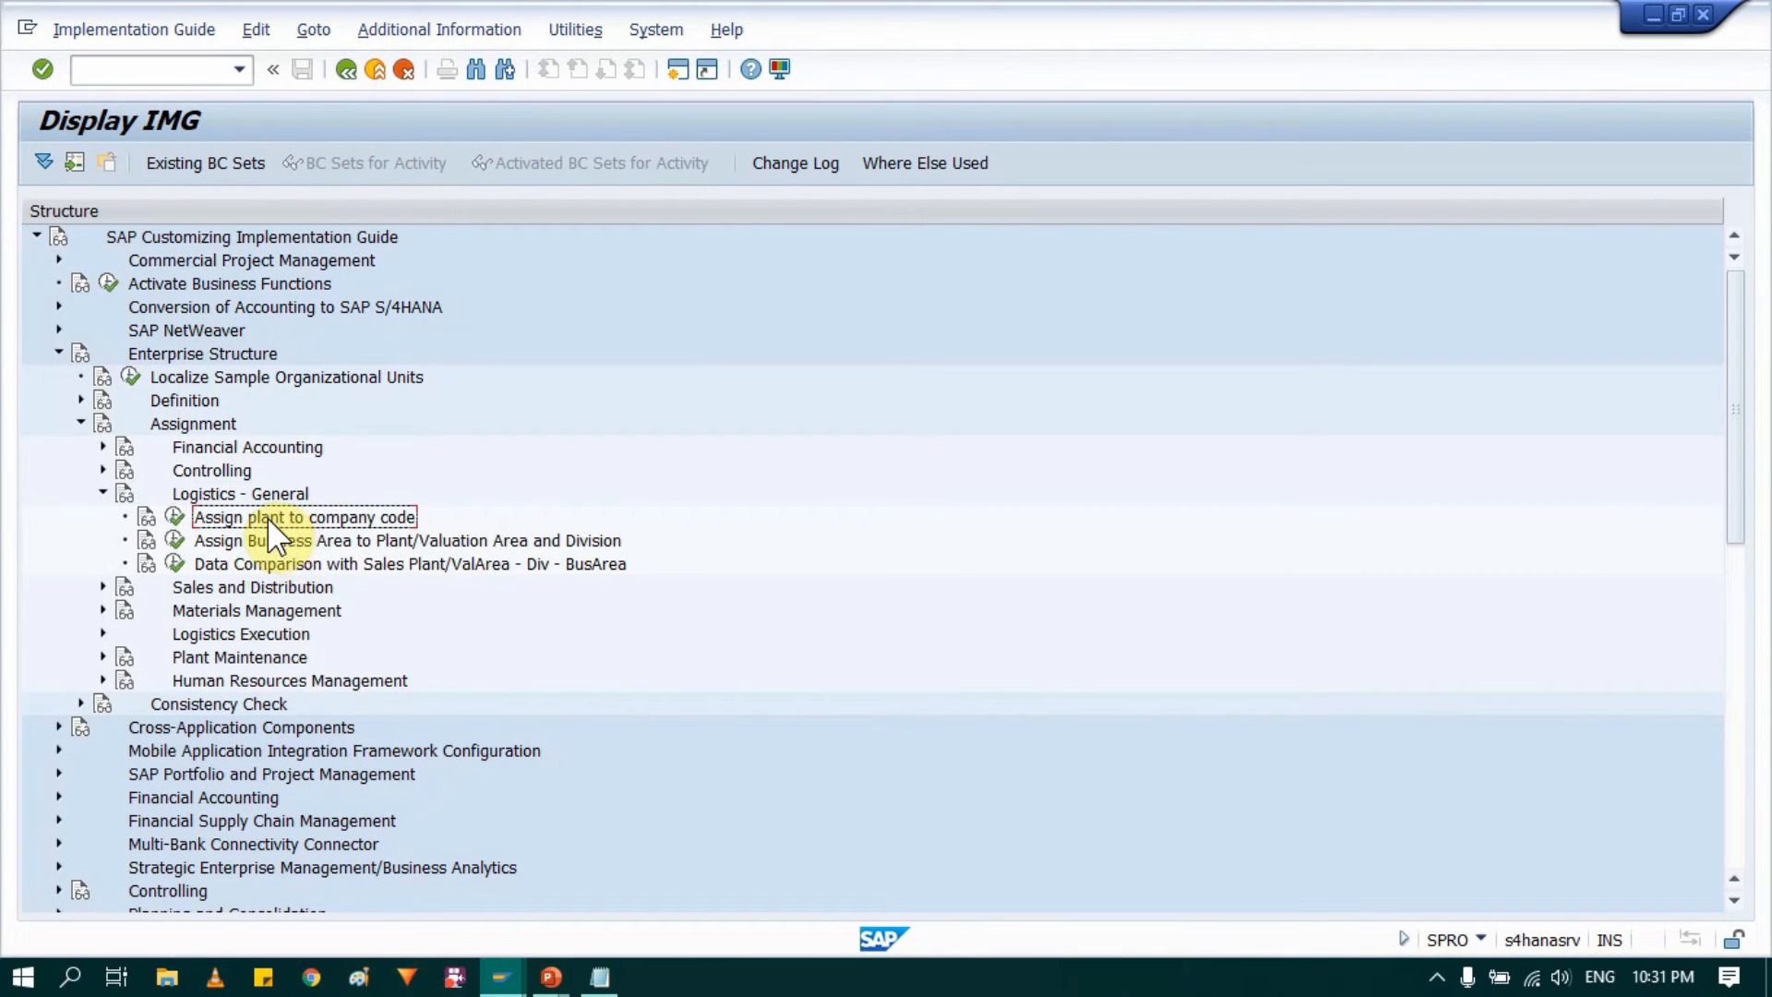
pyautogui.click(175, 516)
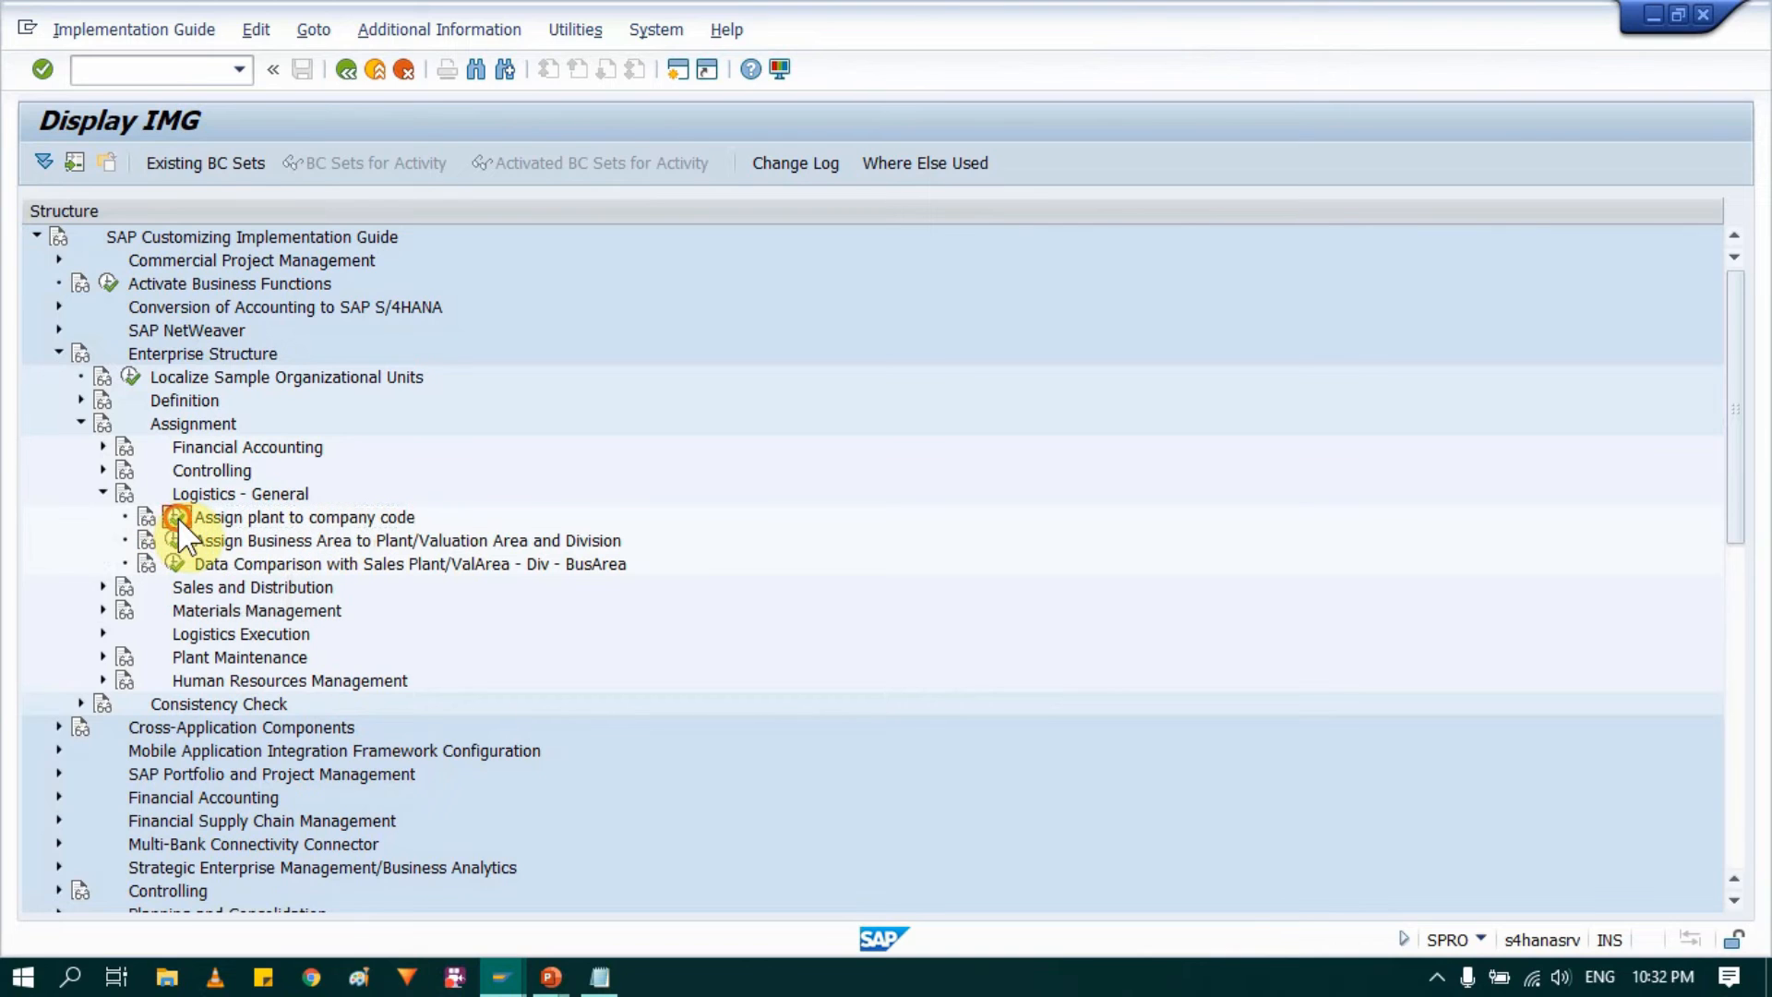
# Step: Check the Notepad notes for the company code and plant codes, then minimize them to return to SAP
pyautogui.click(599, 977)
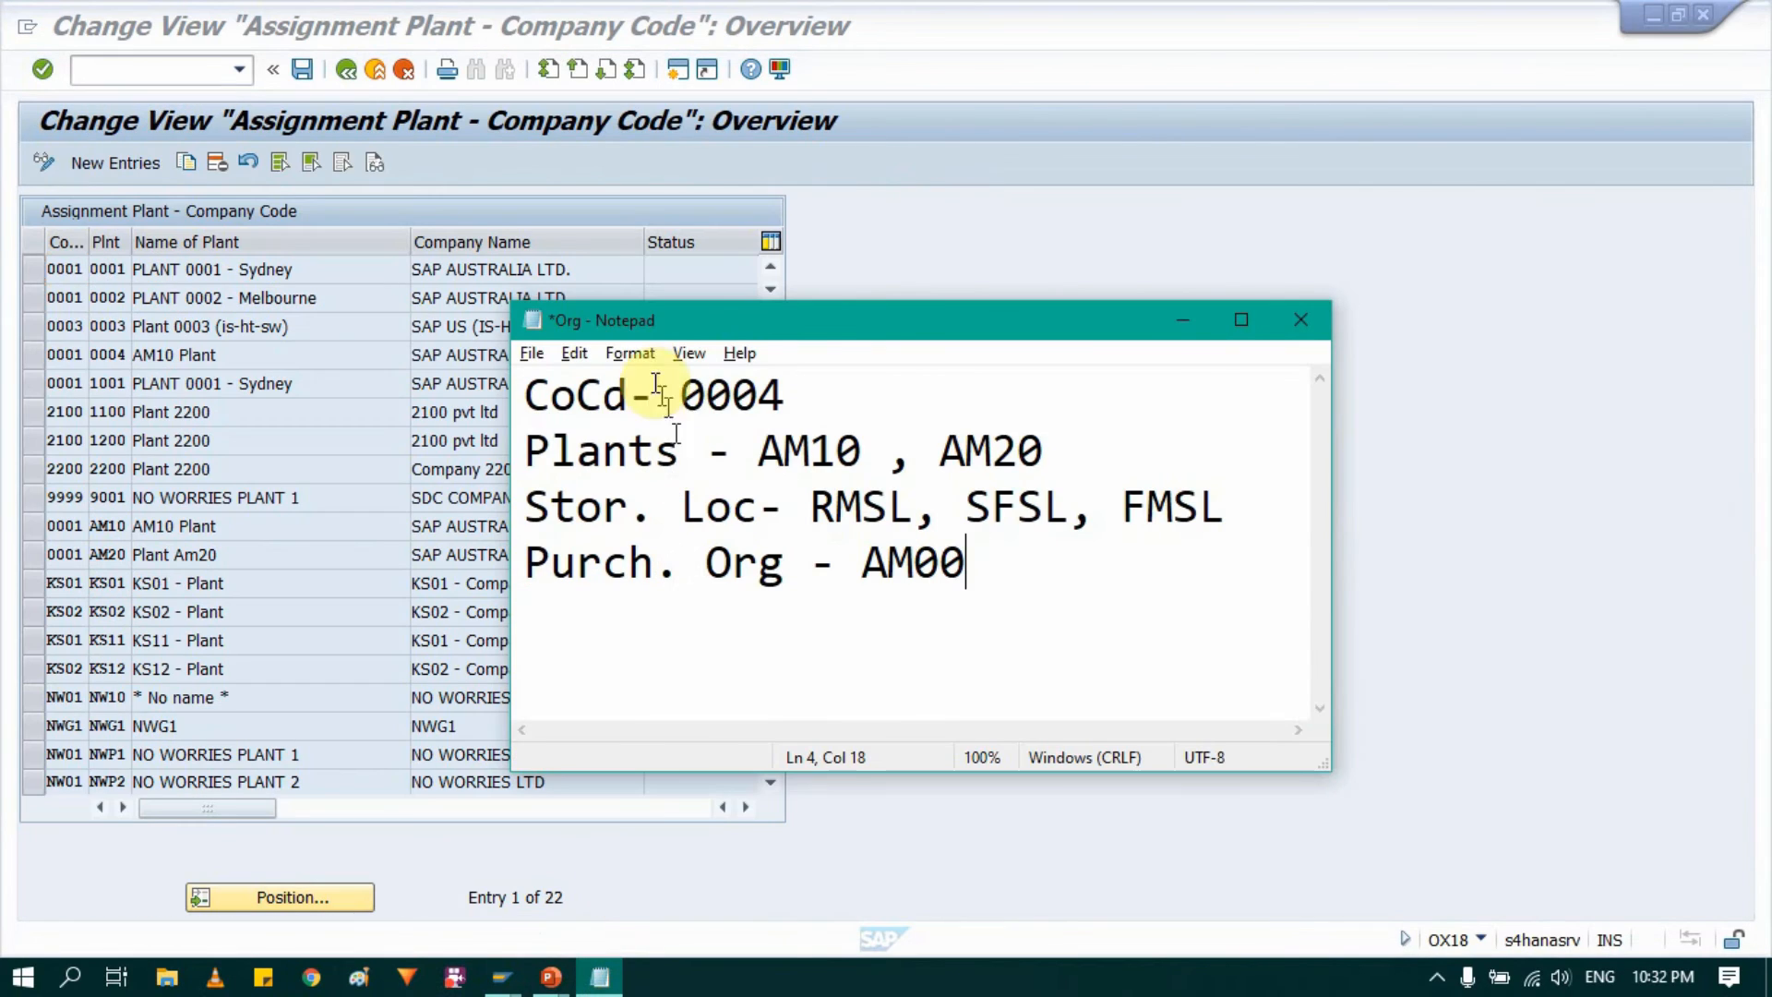
pyautogui.click(783, 452)
pyautogui.click(1034, 450)
pyautogui.click(811, 451)
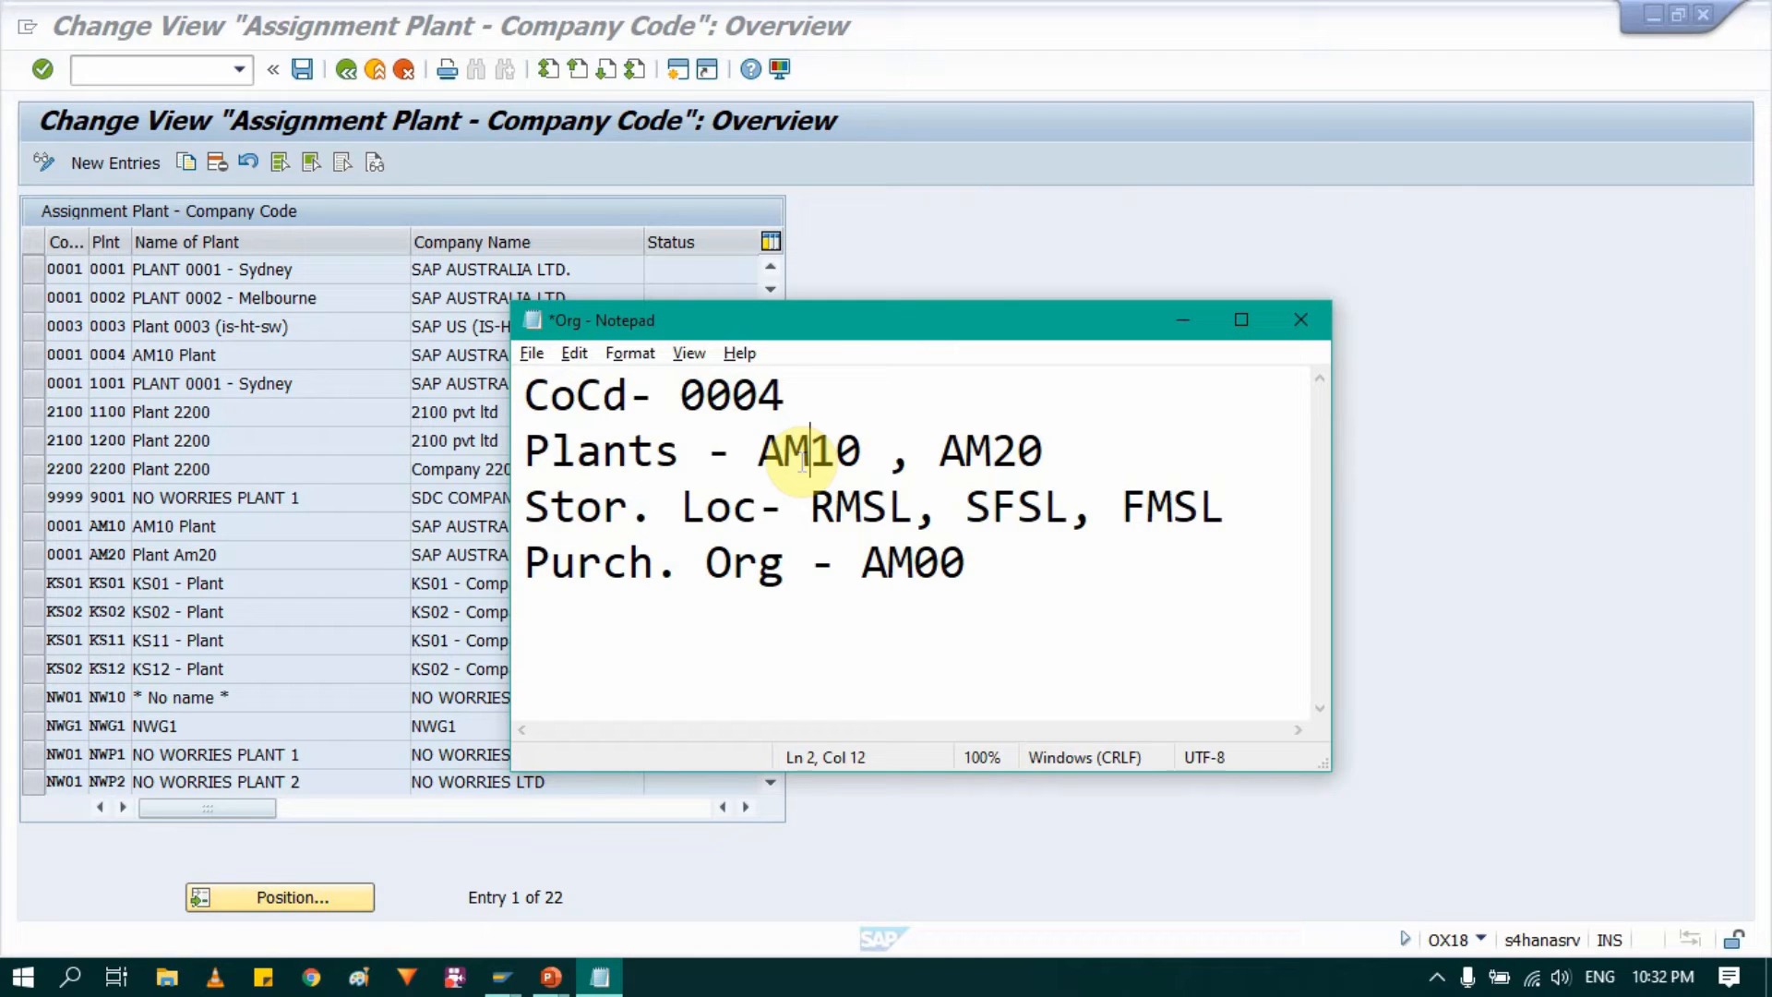
pyautogui.click(1183, 323)
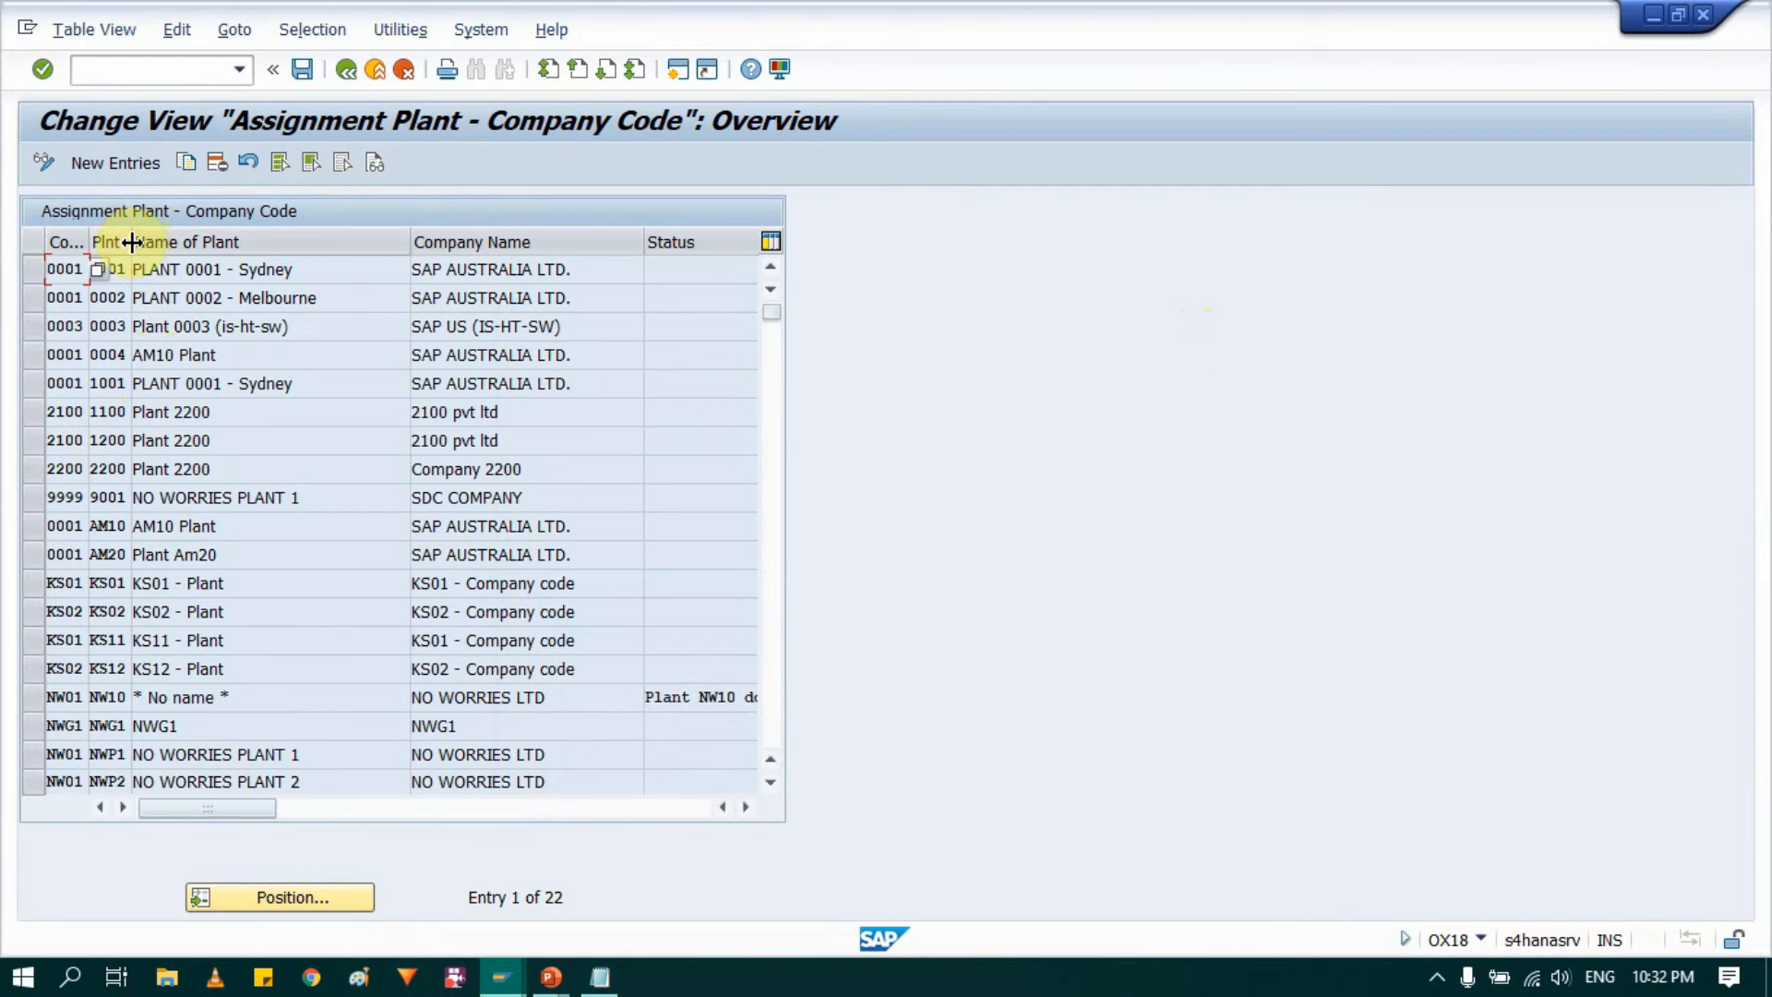
# Step: Delete the assignments of plants AM10 and AM20 to company code 0001, accepting all prompts, and save under the proposed customizing request
pyautogui.moveTo(132, 242); pyautogui.dragTo(184, 242)
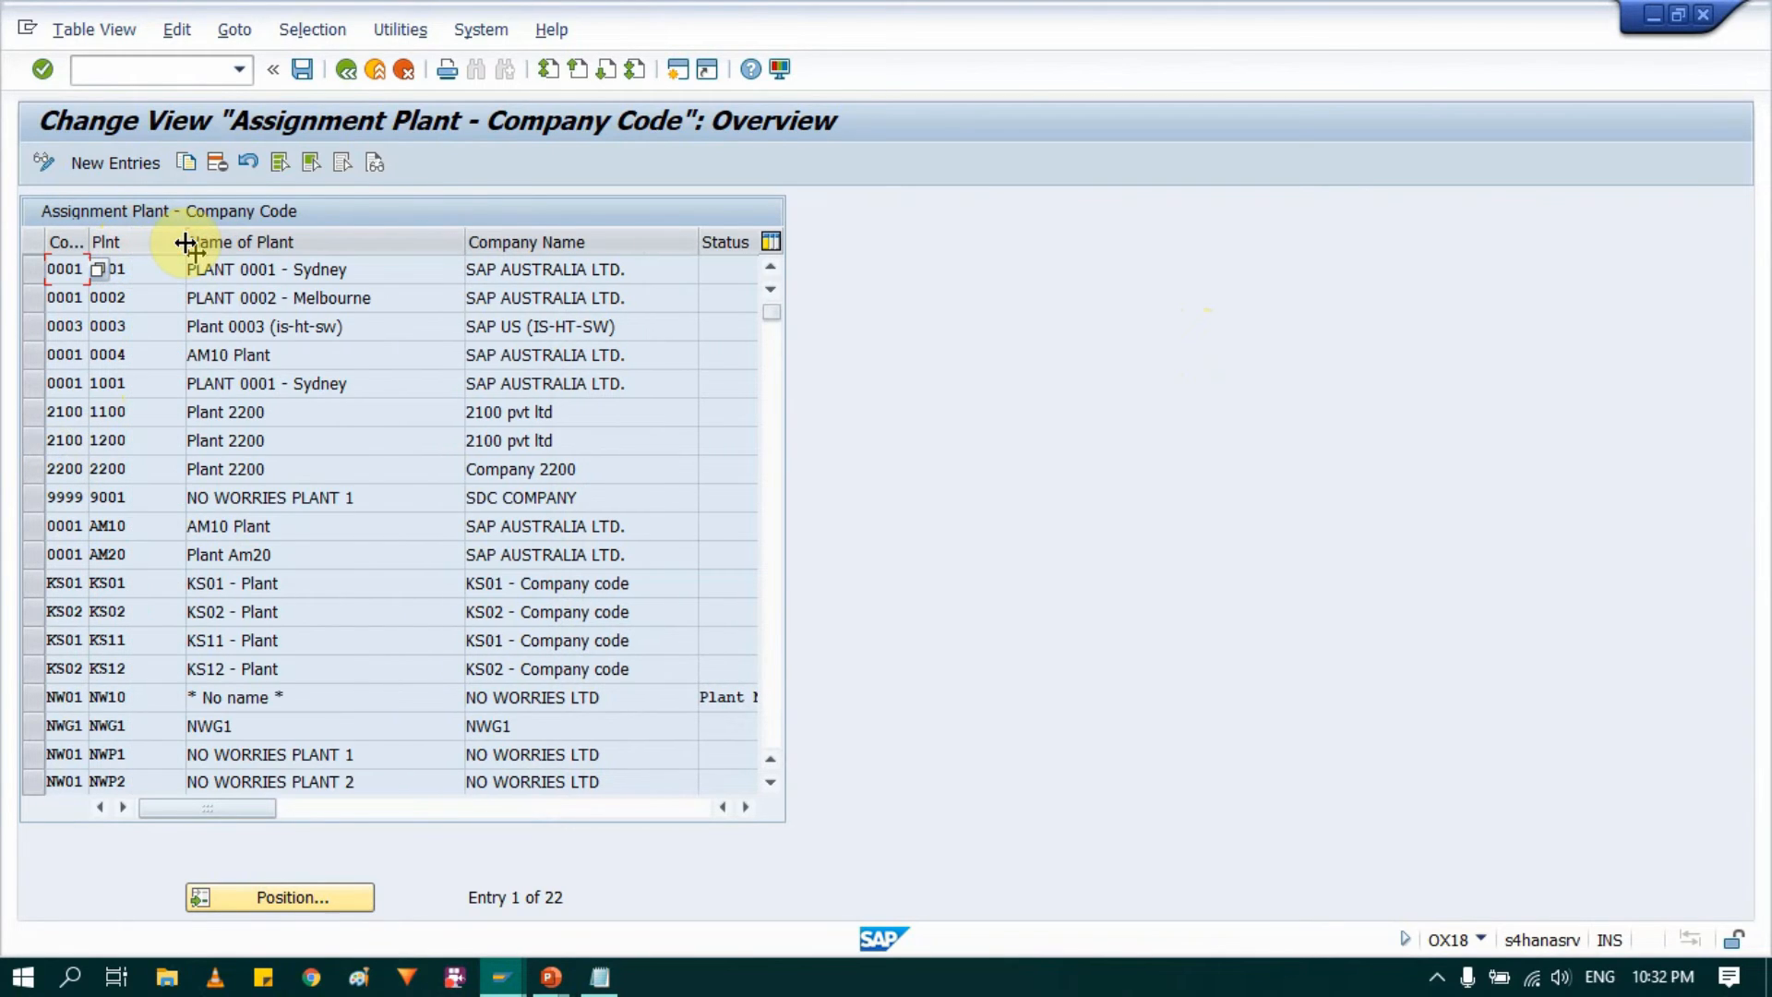
pyautogui.click(34, 525)
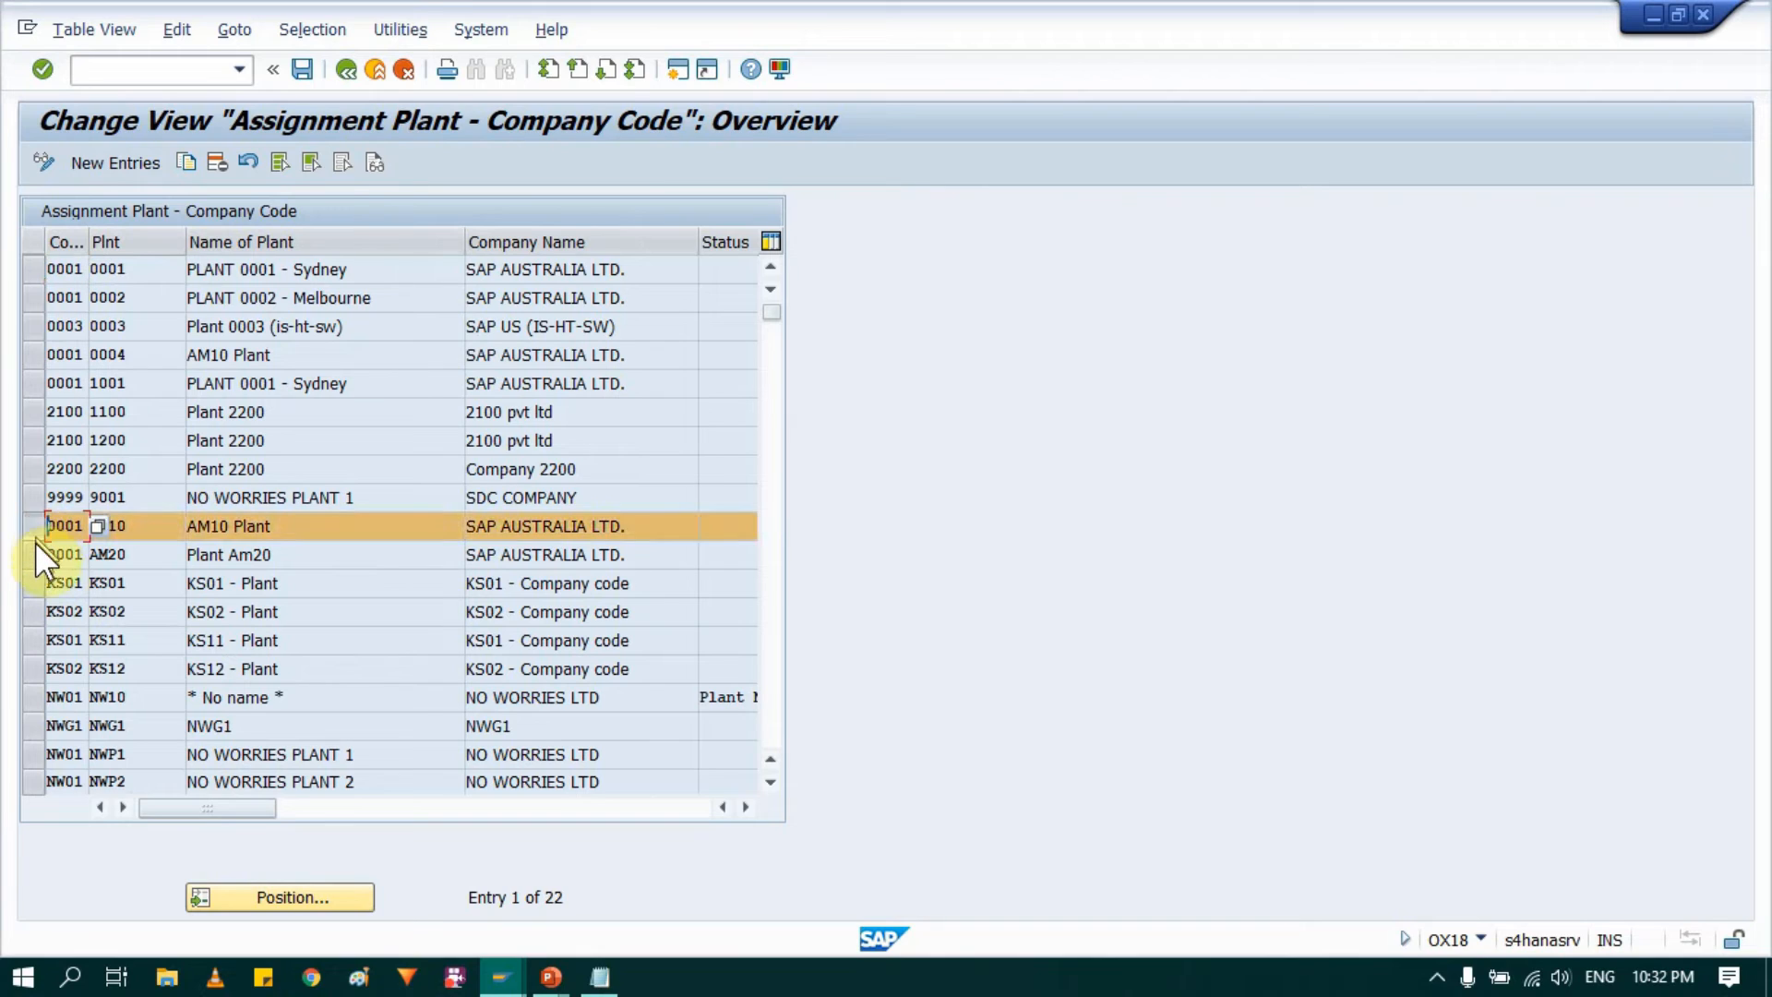
pyautogui.click(35, 556)
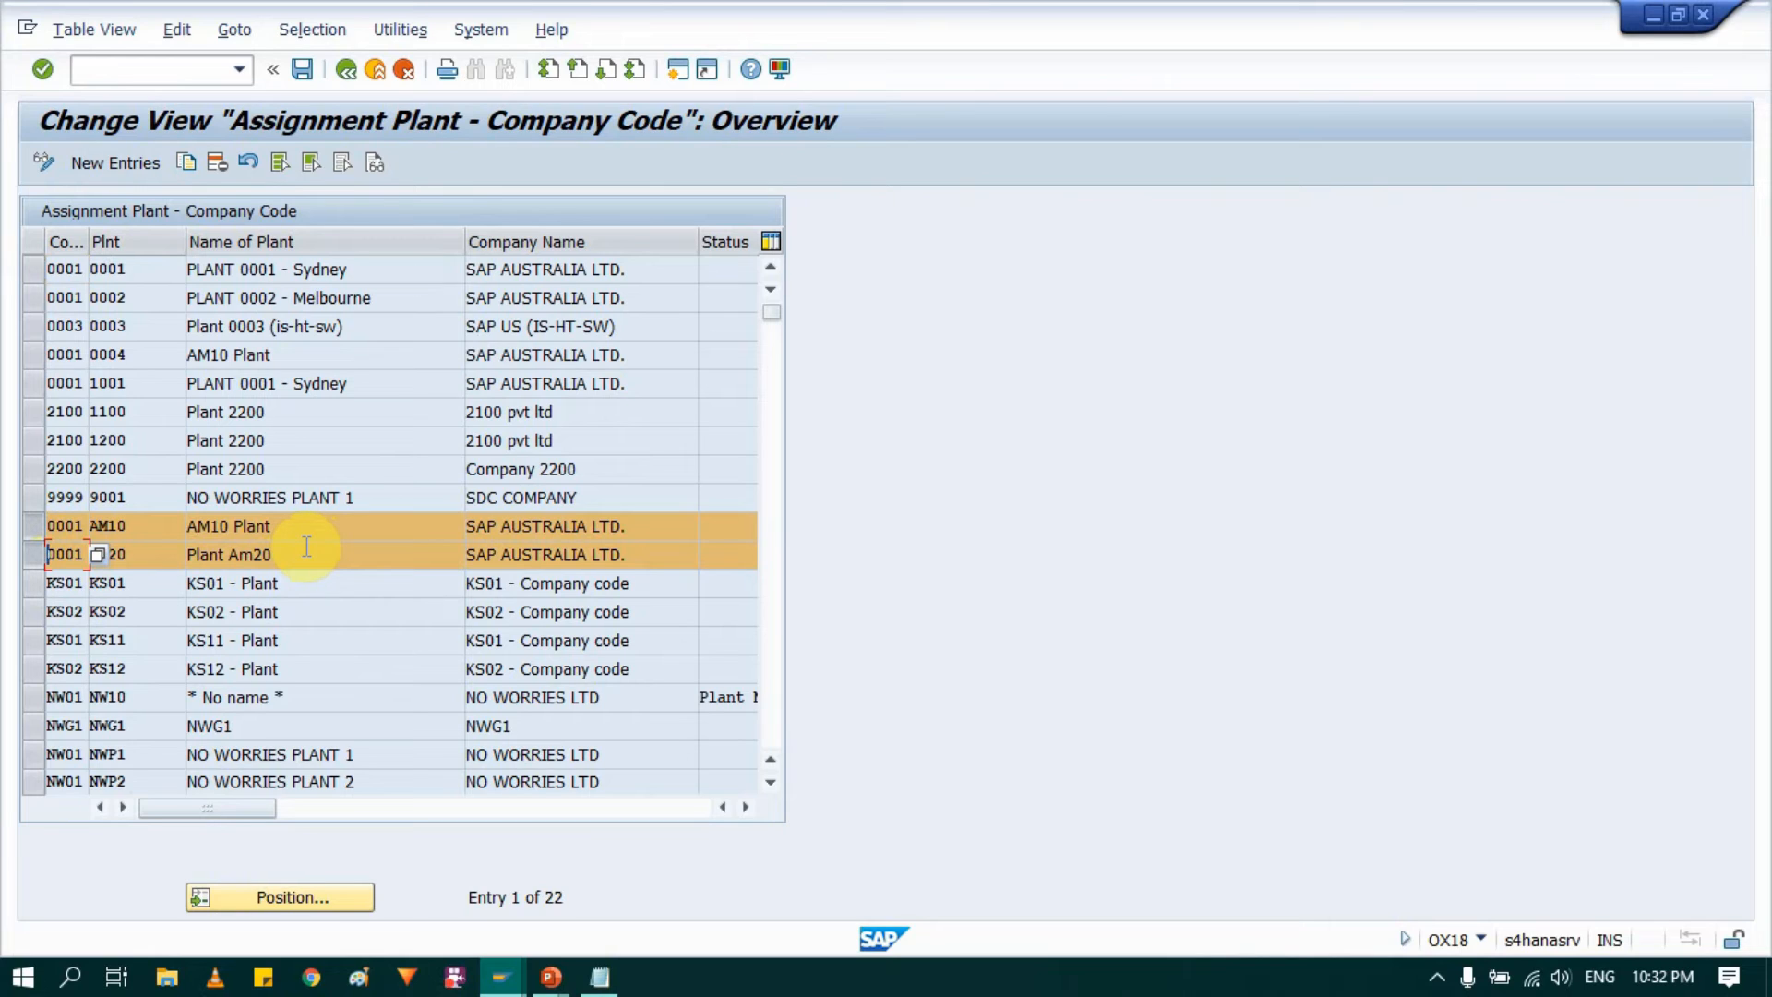
pyautogui.click(216, 164)
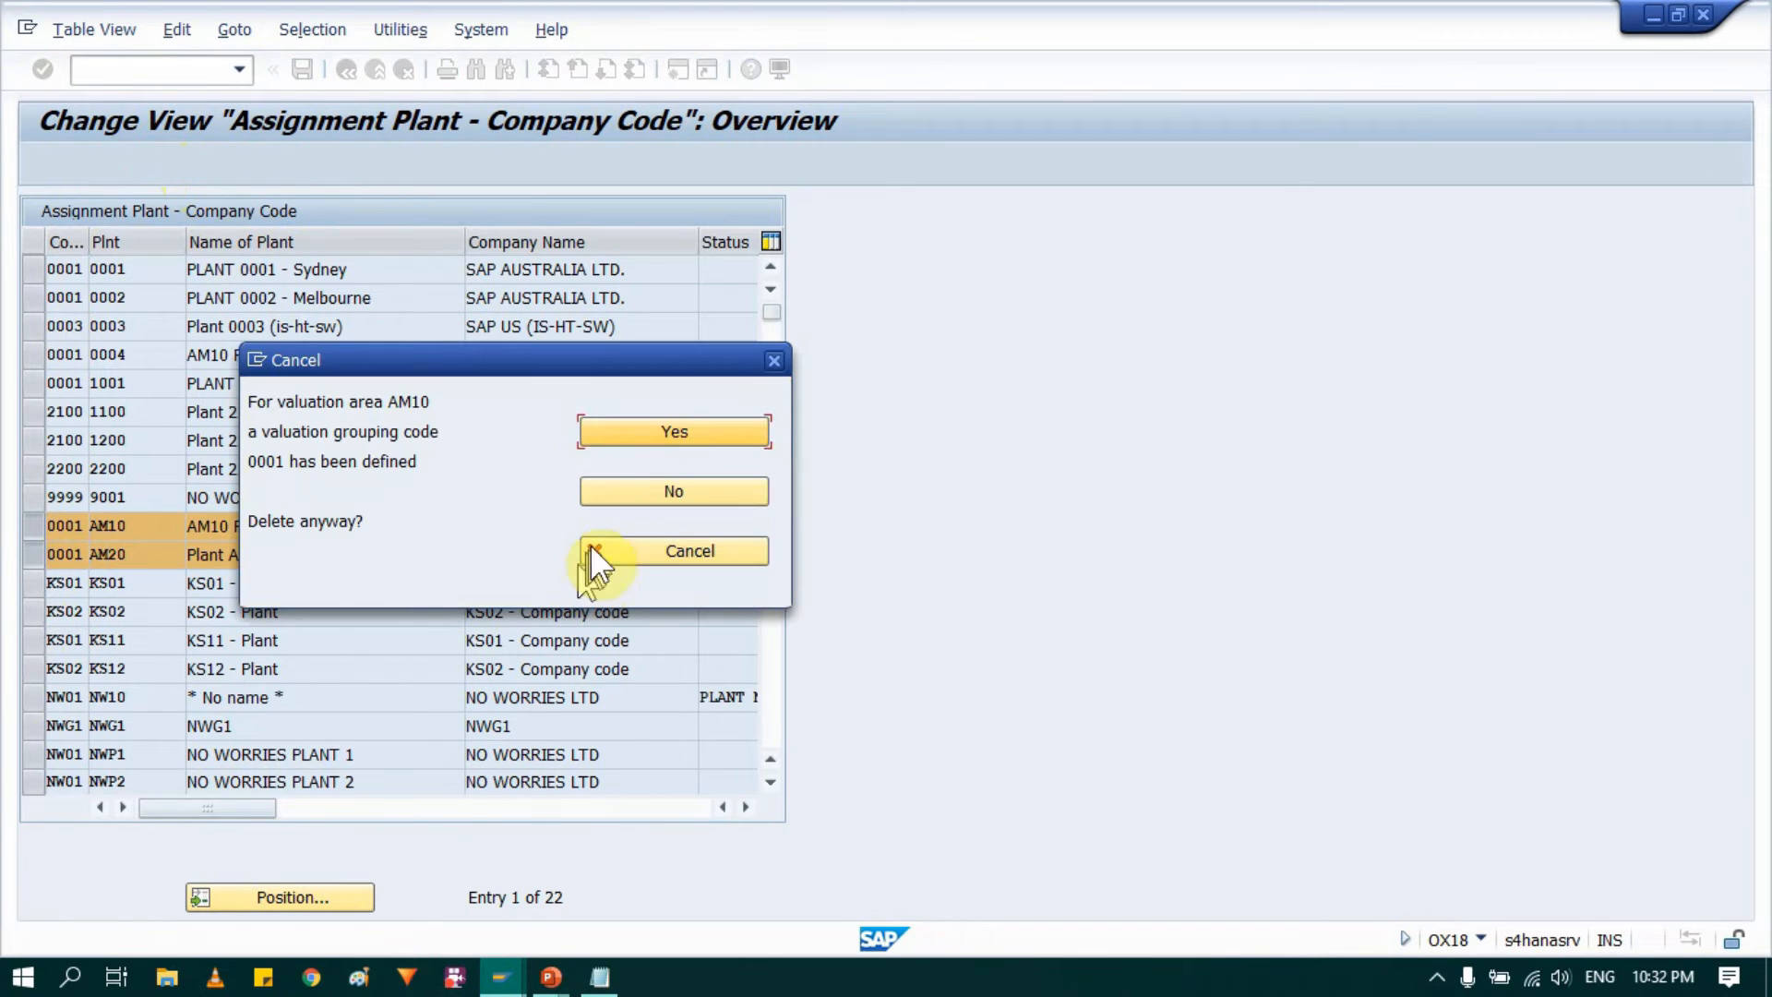
pyautogui.click(658, 434)
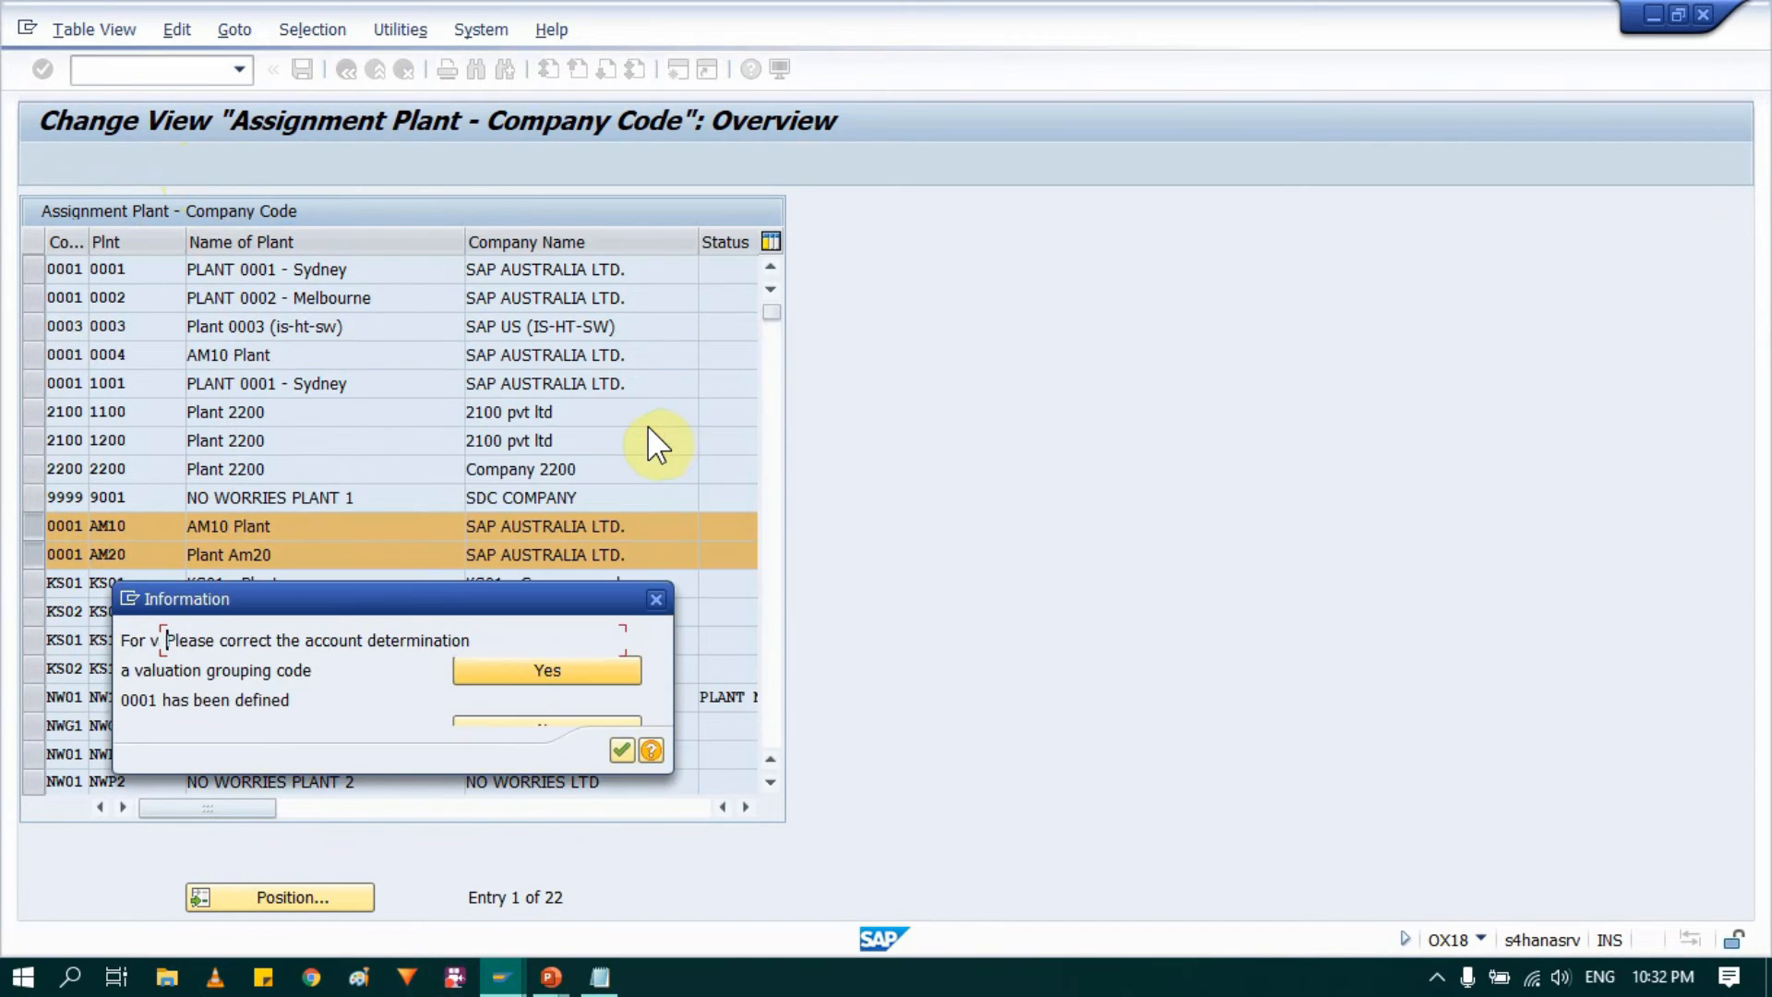
pyautogui.click(622, 750)
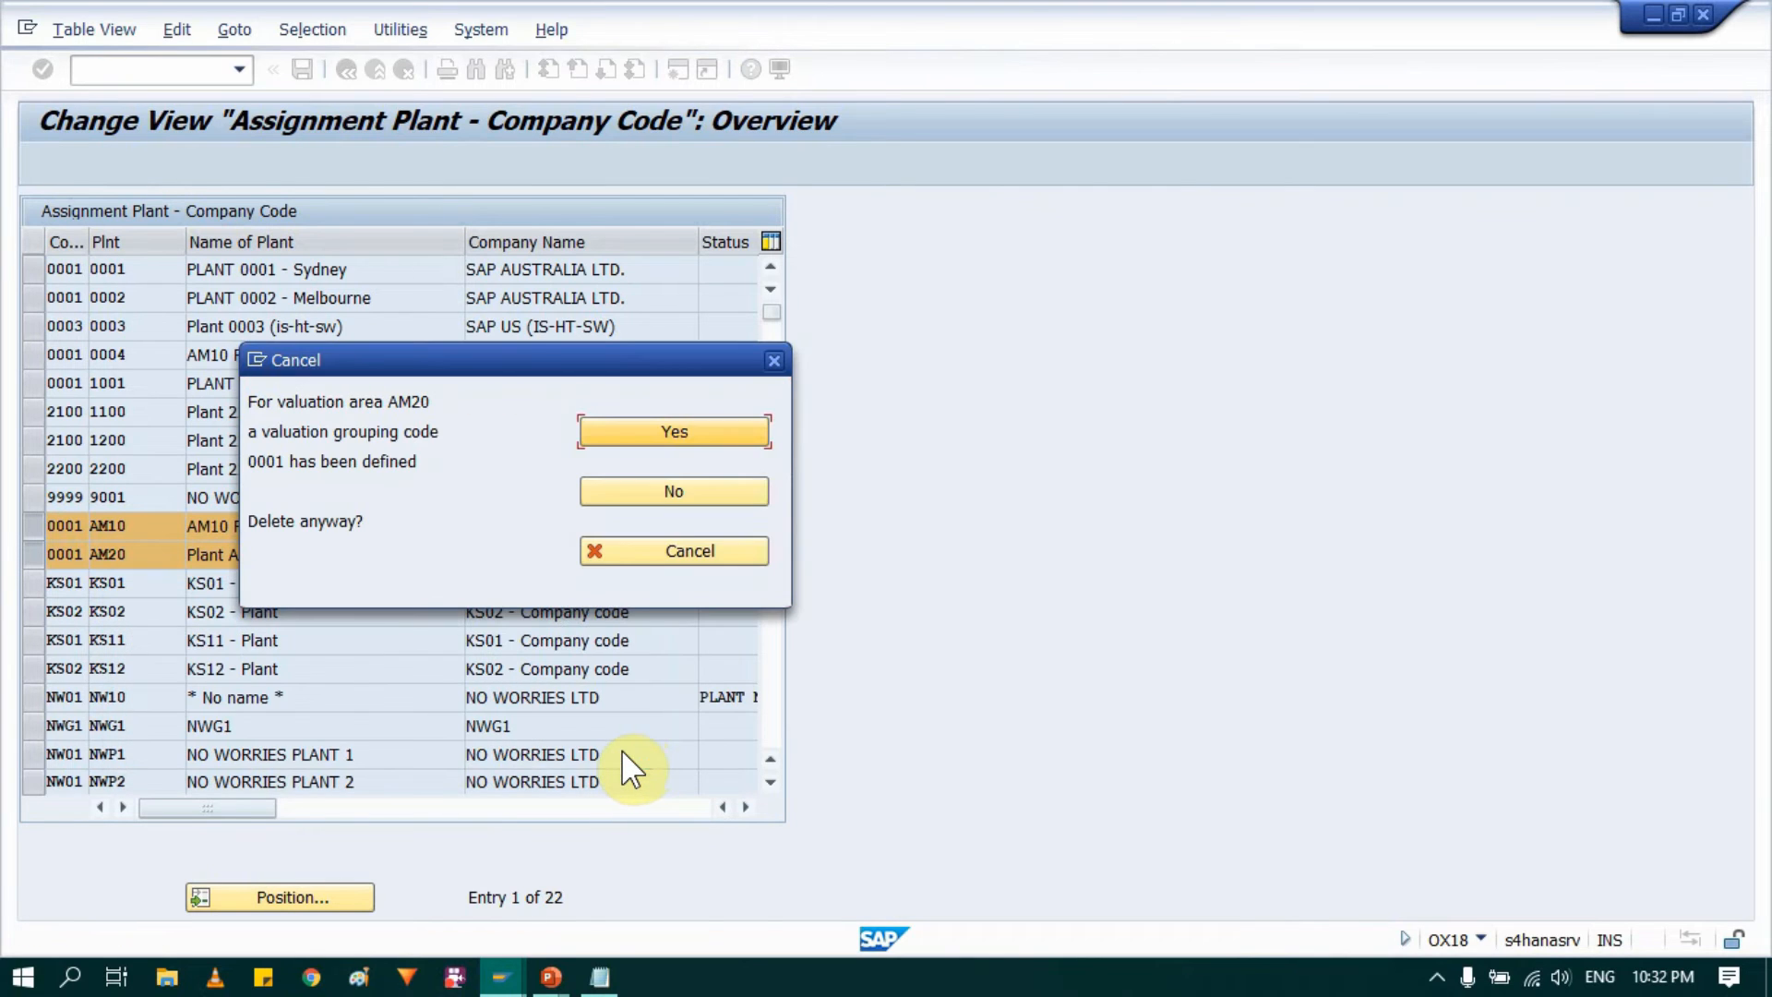
pyautogui.click(663, 434)
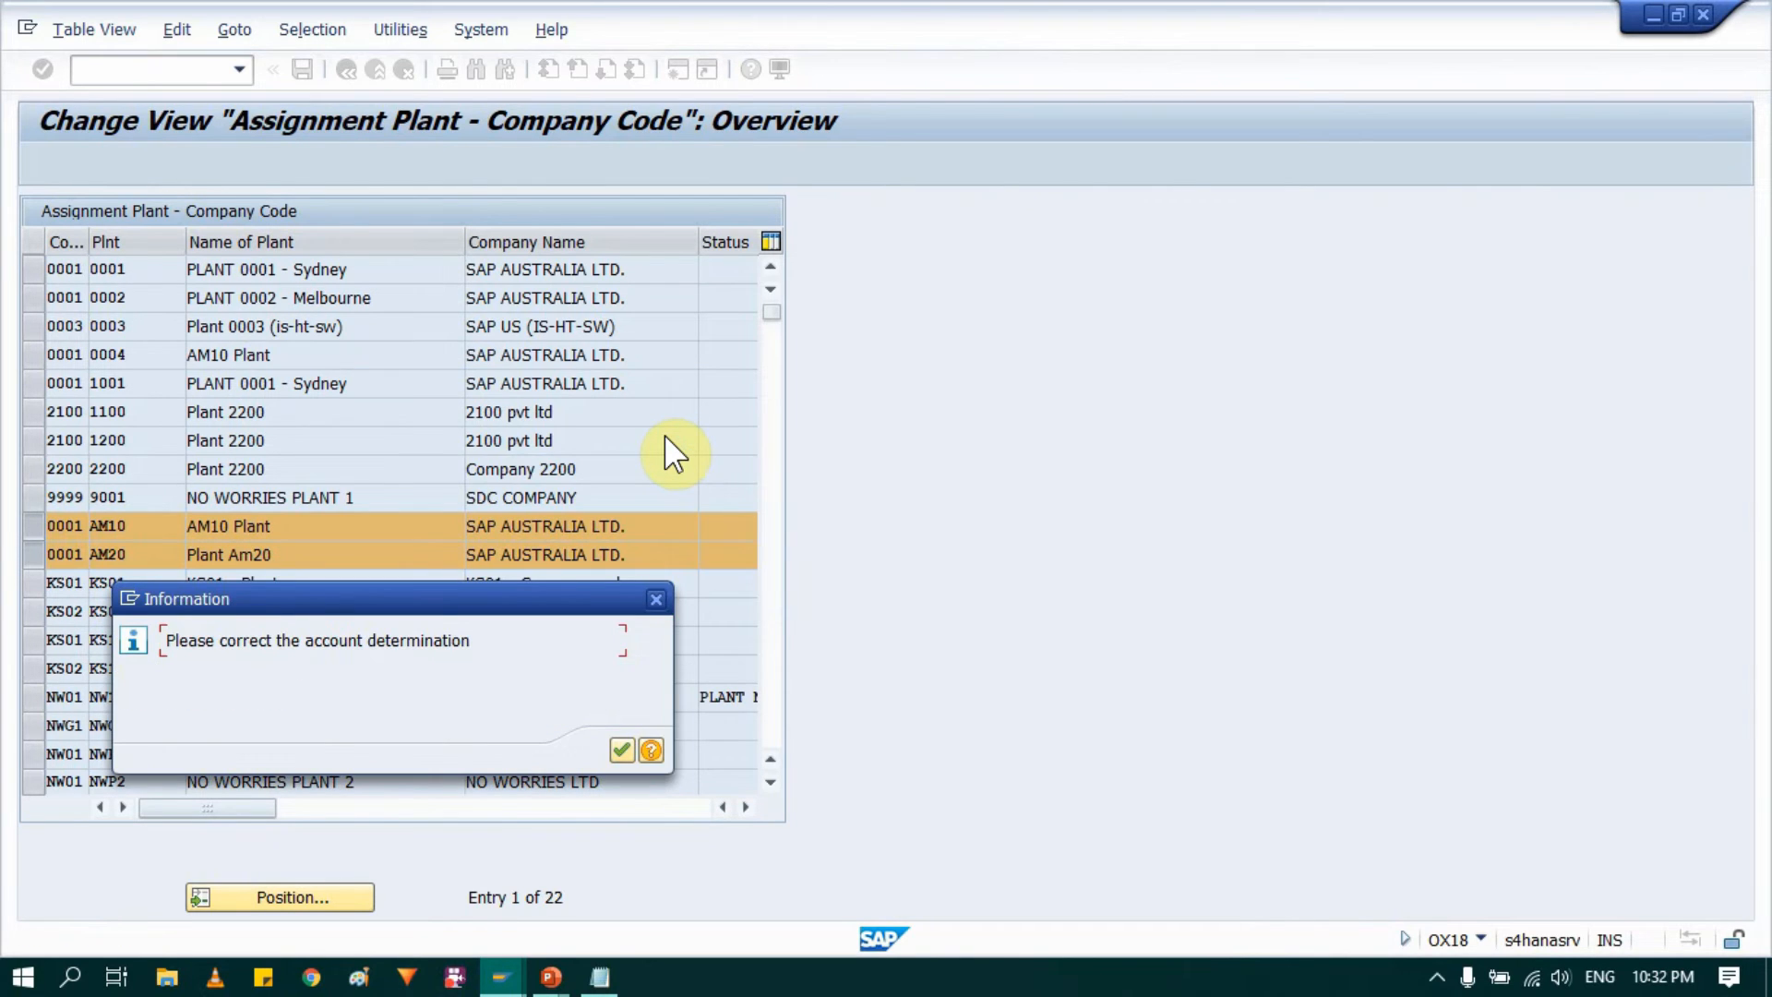
pyautogui.click(620, 750)
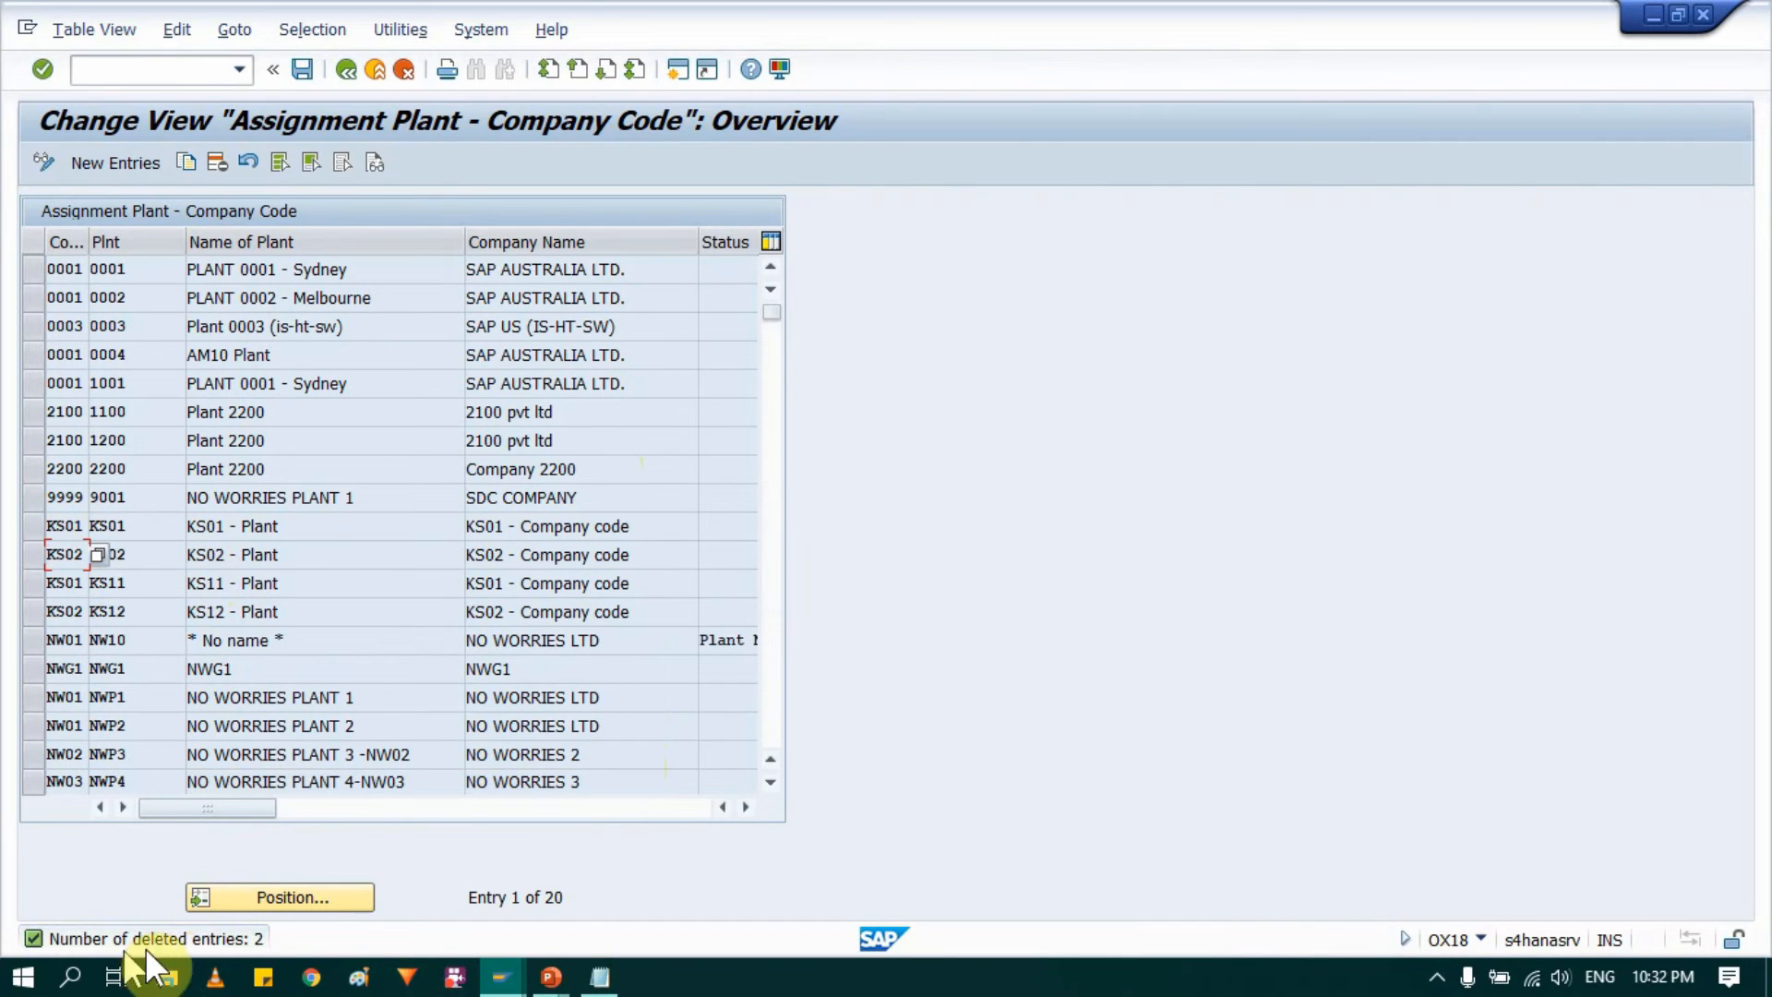
pyautogui.click(312, 71)
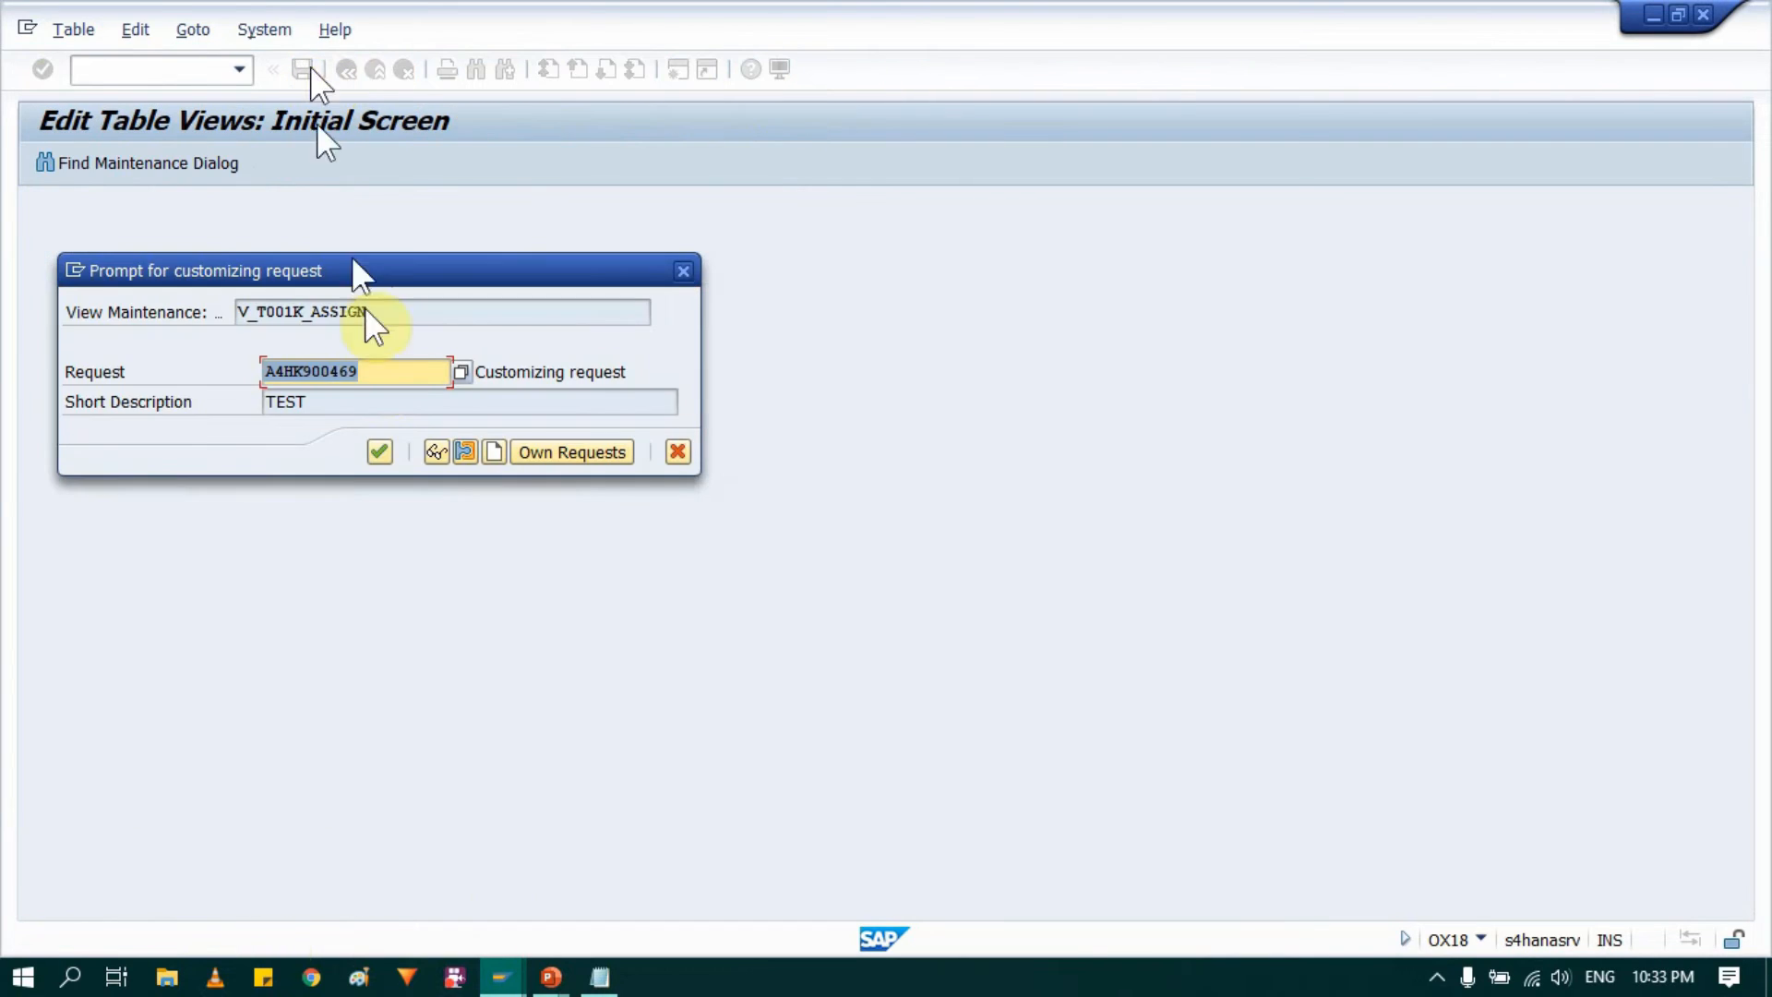
pyautogui.click(378, 452)
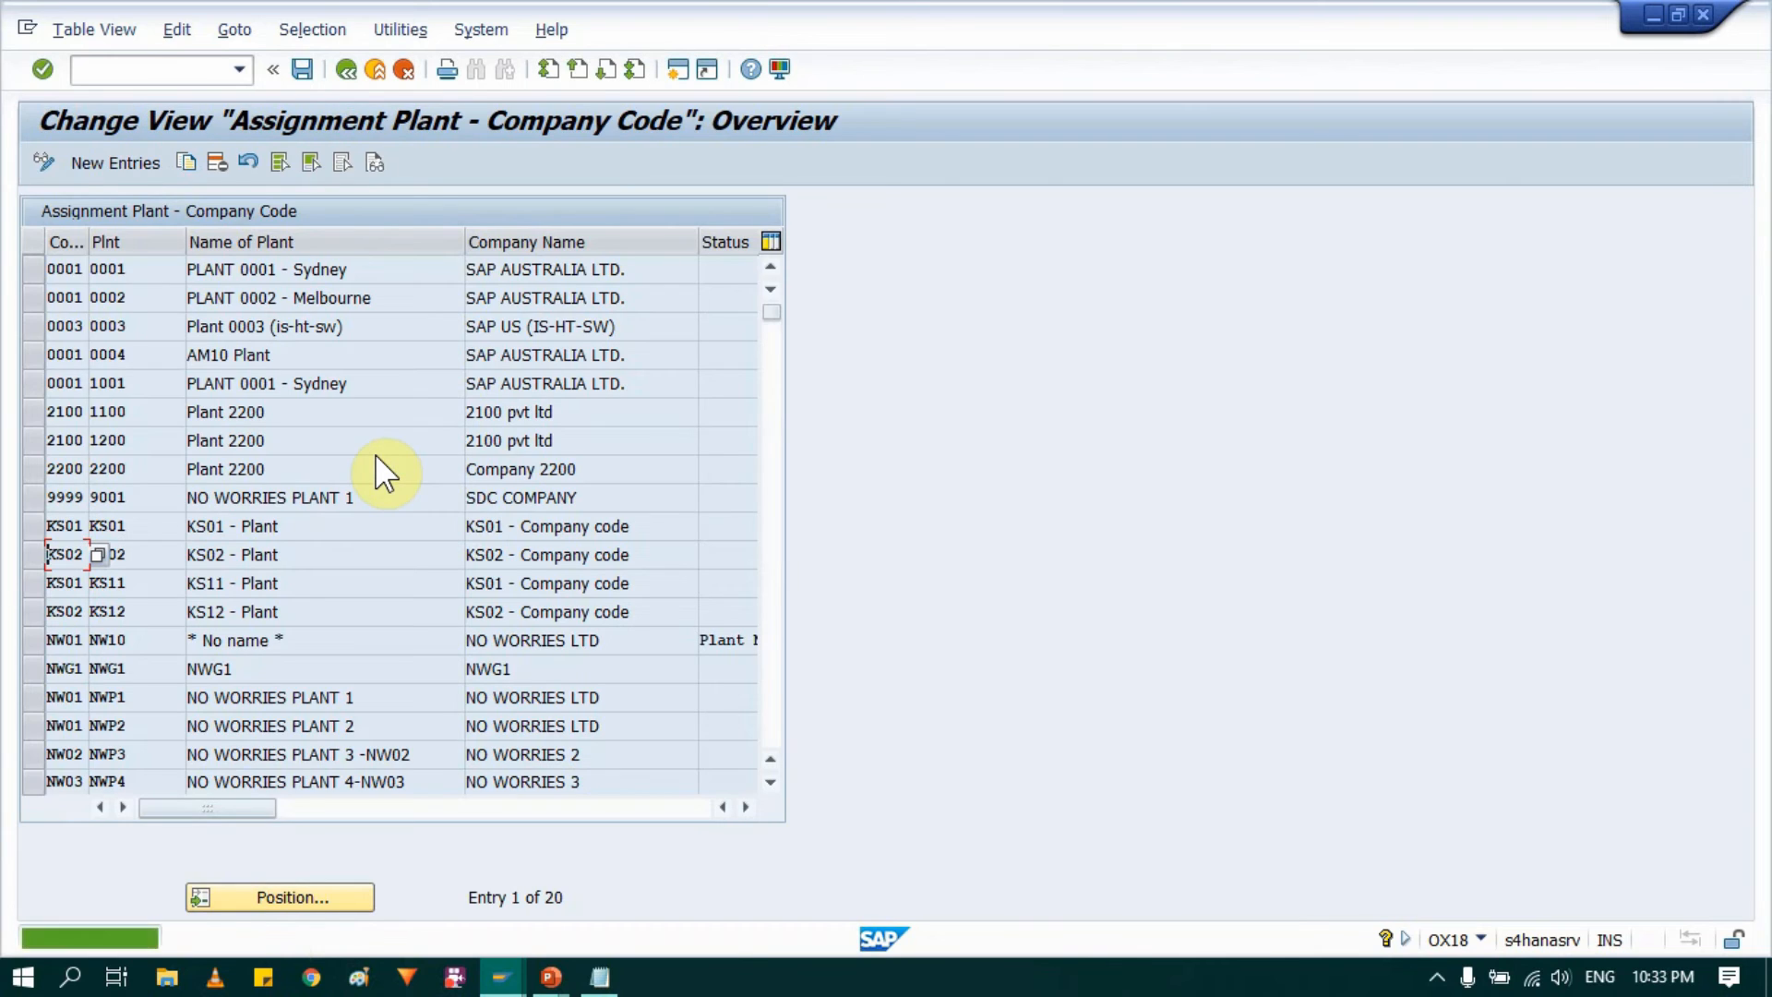
# Step: Add a new entry assigning plant AM10 to company code 0004, widening the company code column
pyautogui.click(113, 168)
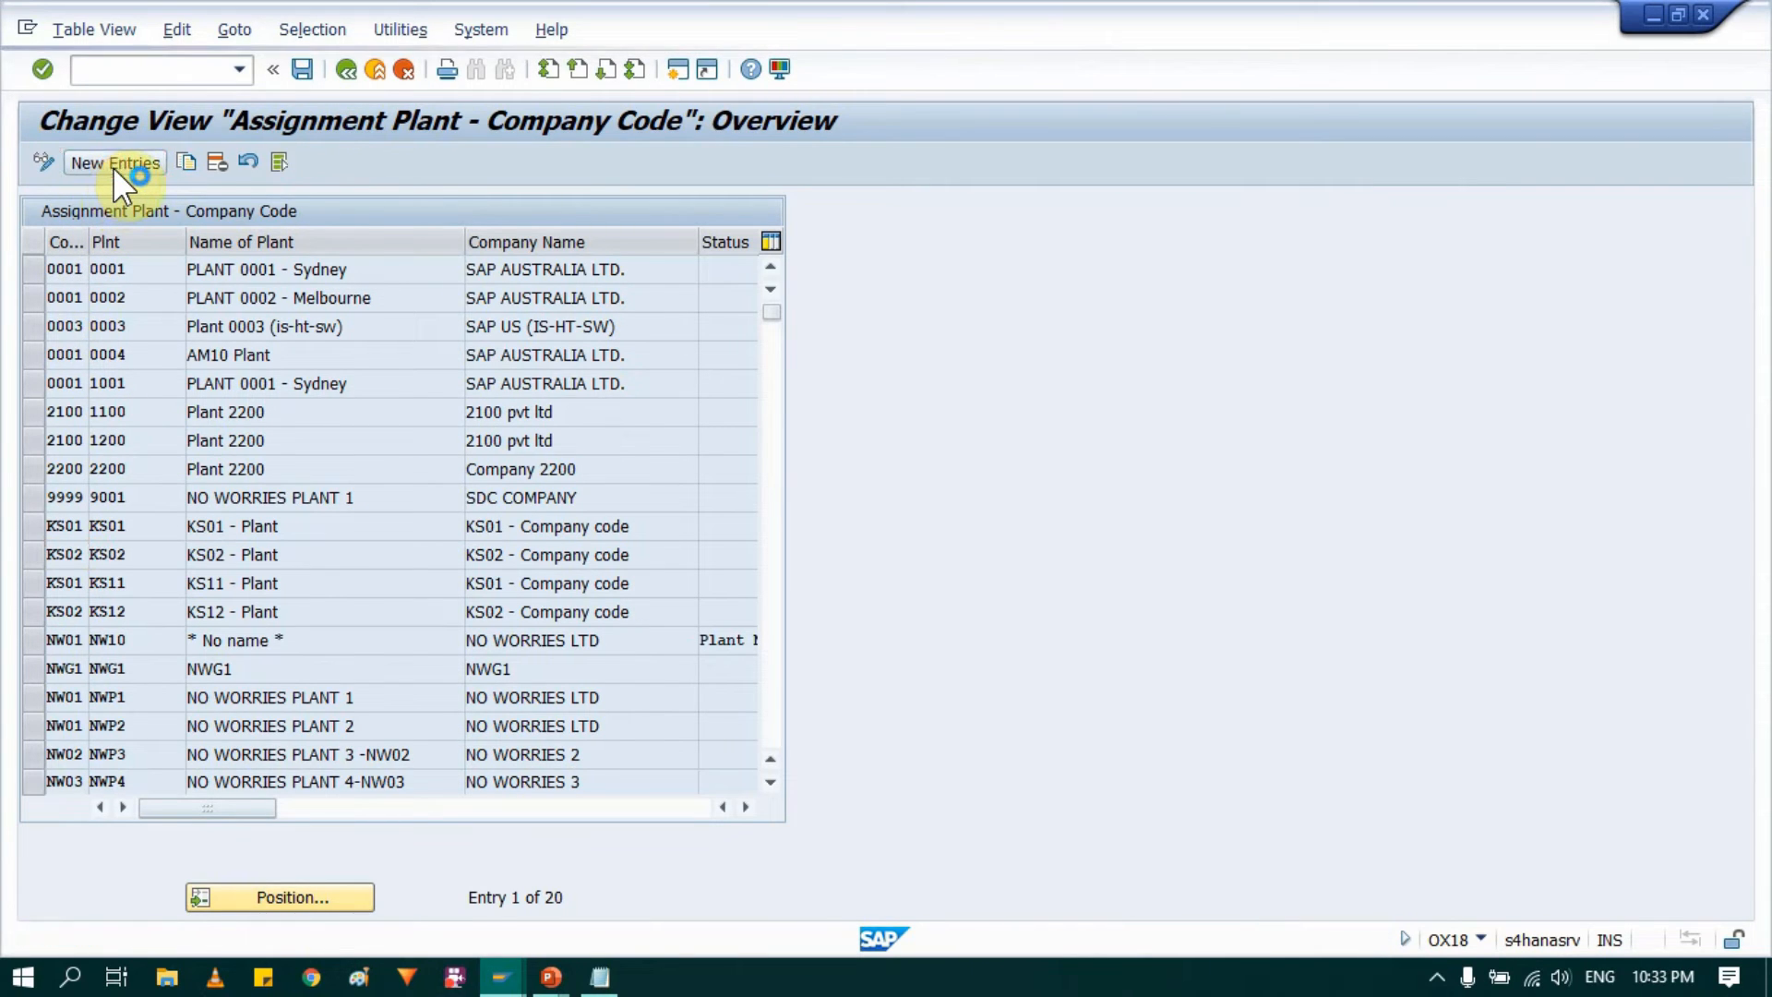
pyautogui.click(143, 275)
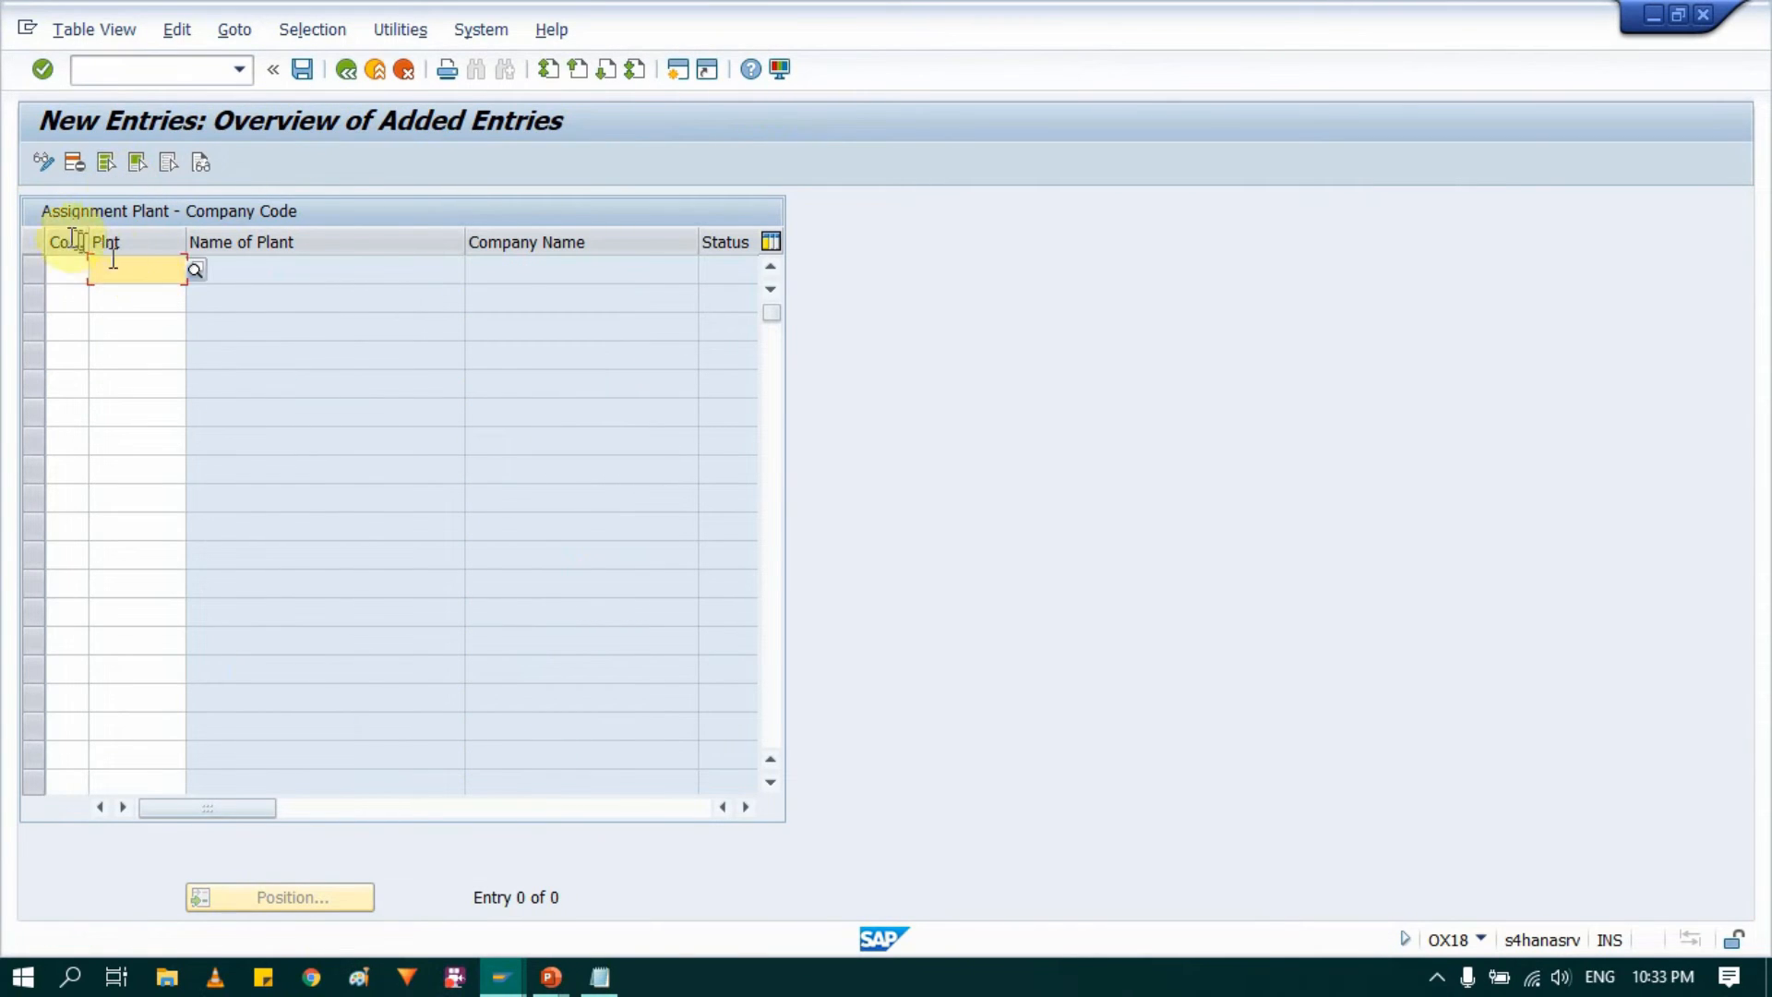
pyautogui.moveTo(89, 231); pyautogui.dragTo(134, 233)
pyautogui.click(87, 273)
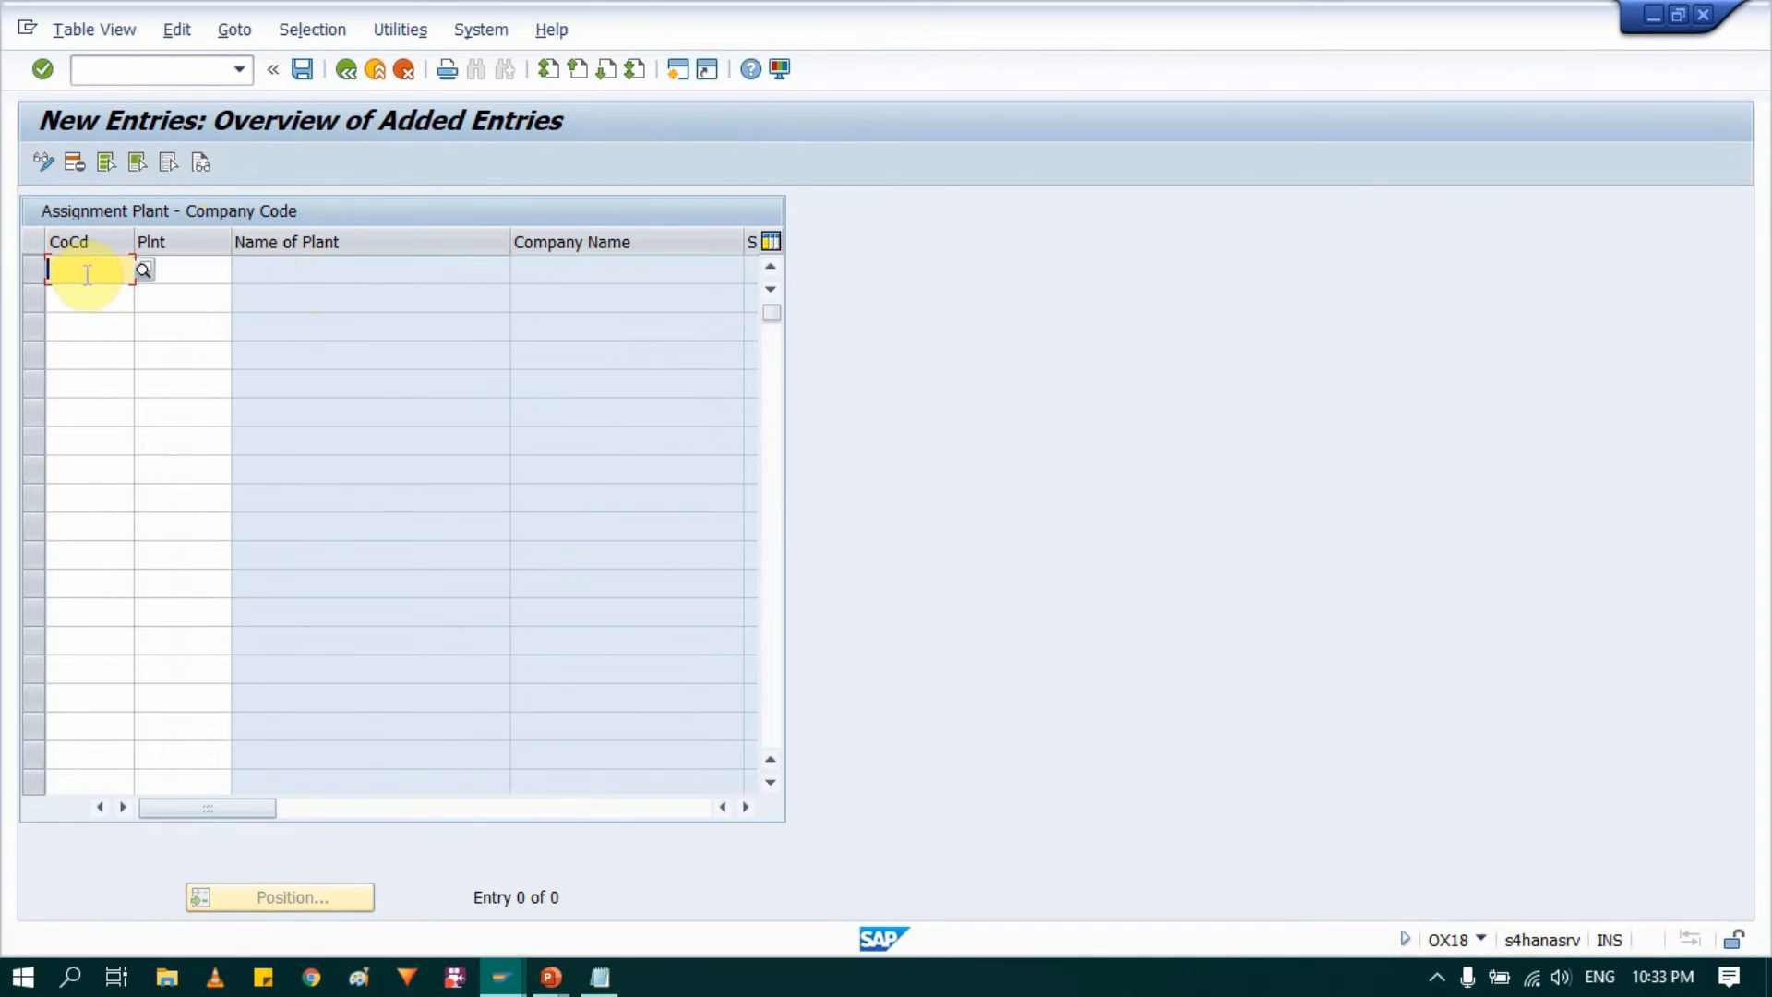
pyautogui.write('0006')
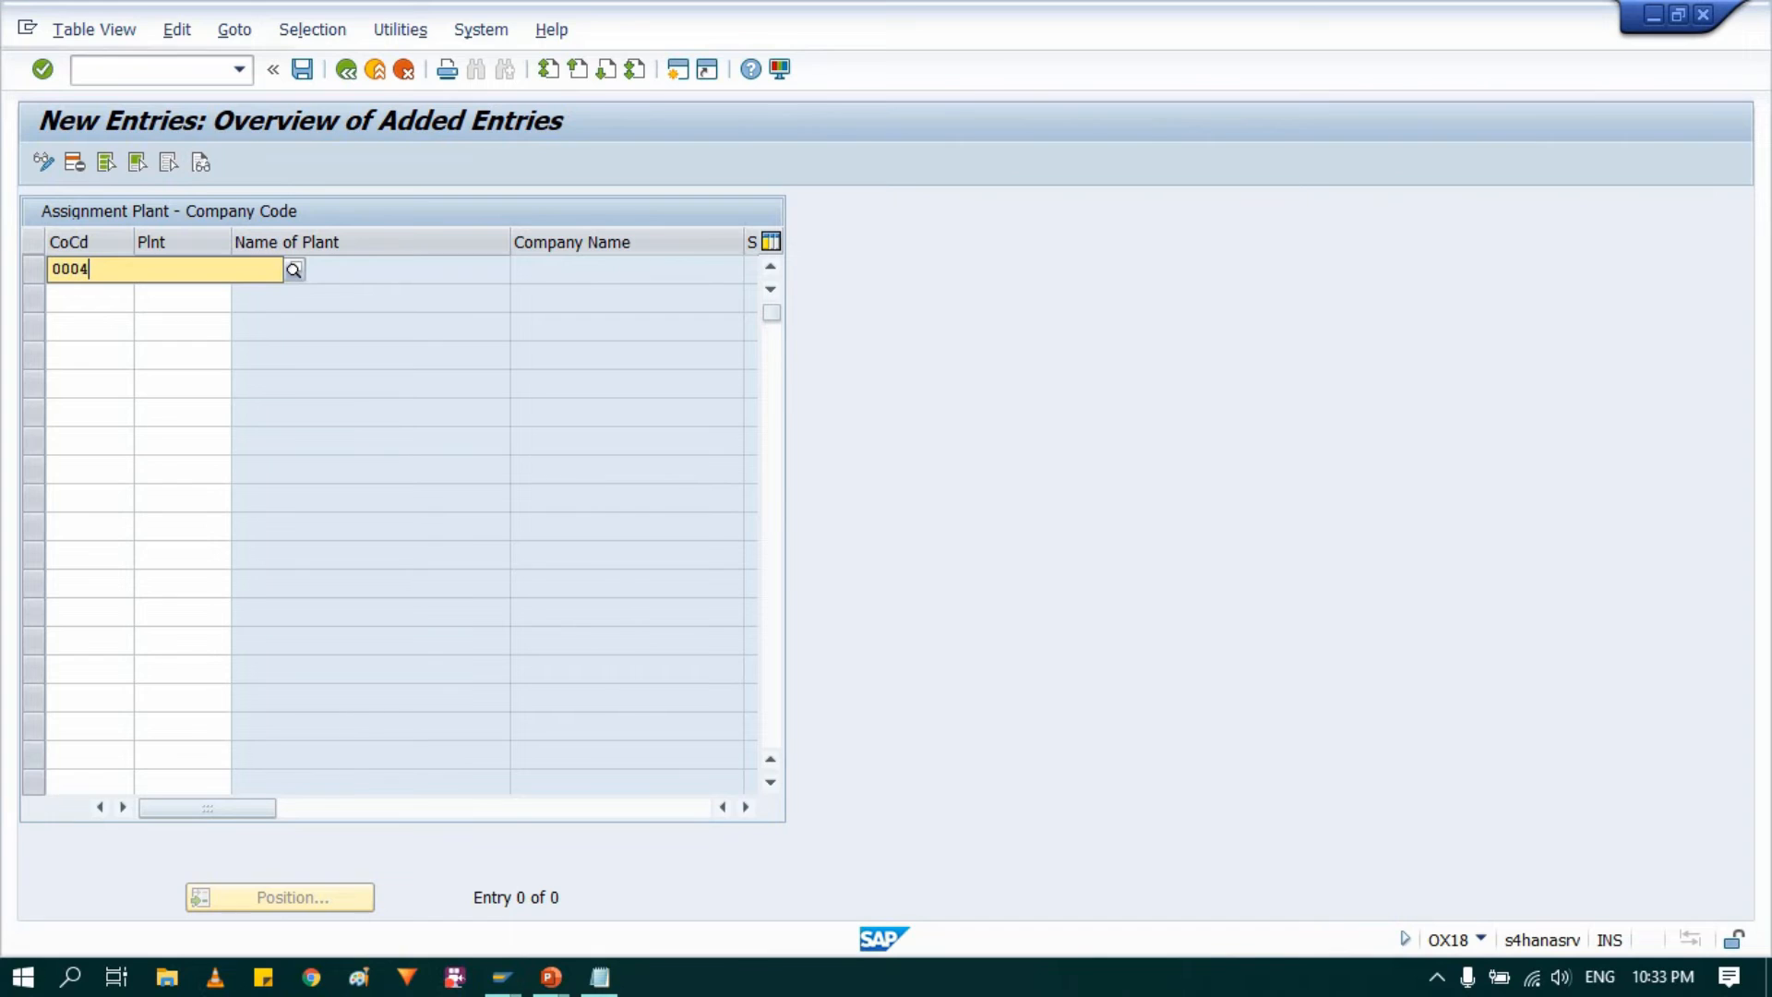
pyautogui.press('Return')
pyautogui.write('AM10')
pyautogui.press('Tab')
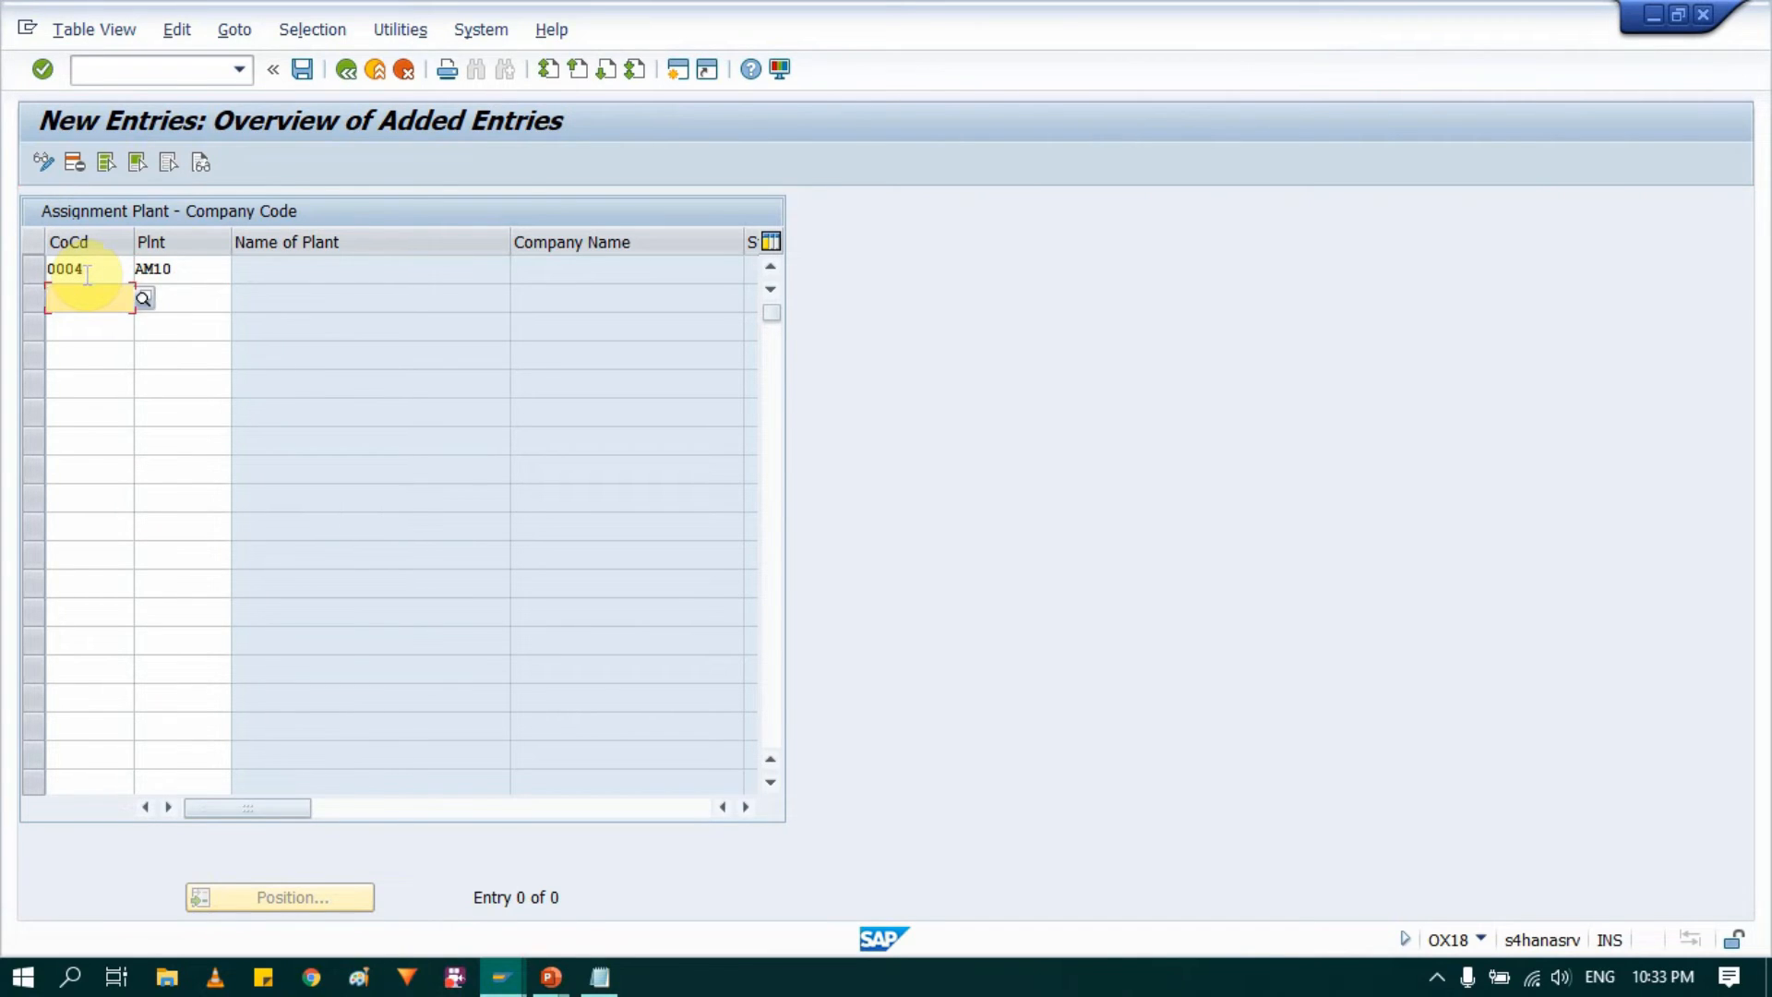
# Step: Add a second new entry assigning plant AM20 to company code 0004 and save the plant assignments
pyautogui.write('0004')
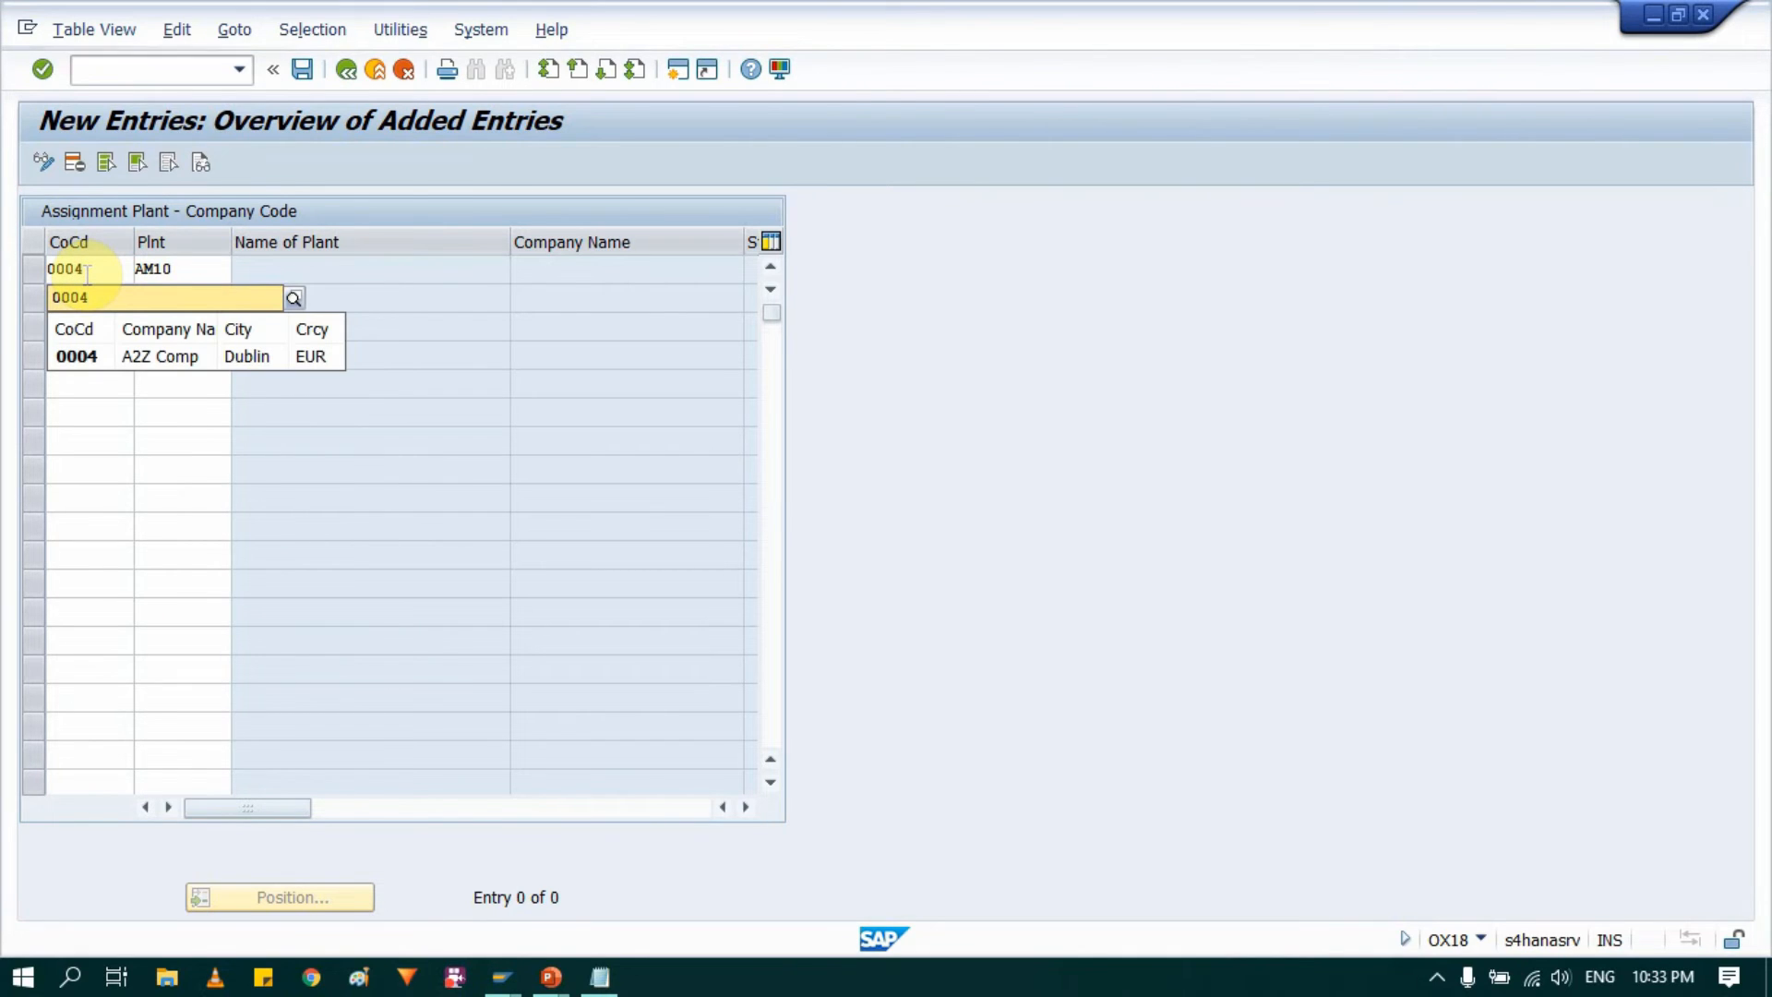
pyautogui.press('Tab')
pyautogui.write('A')
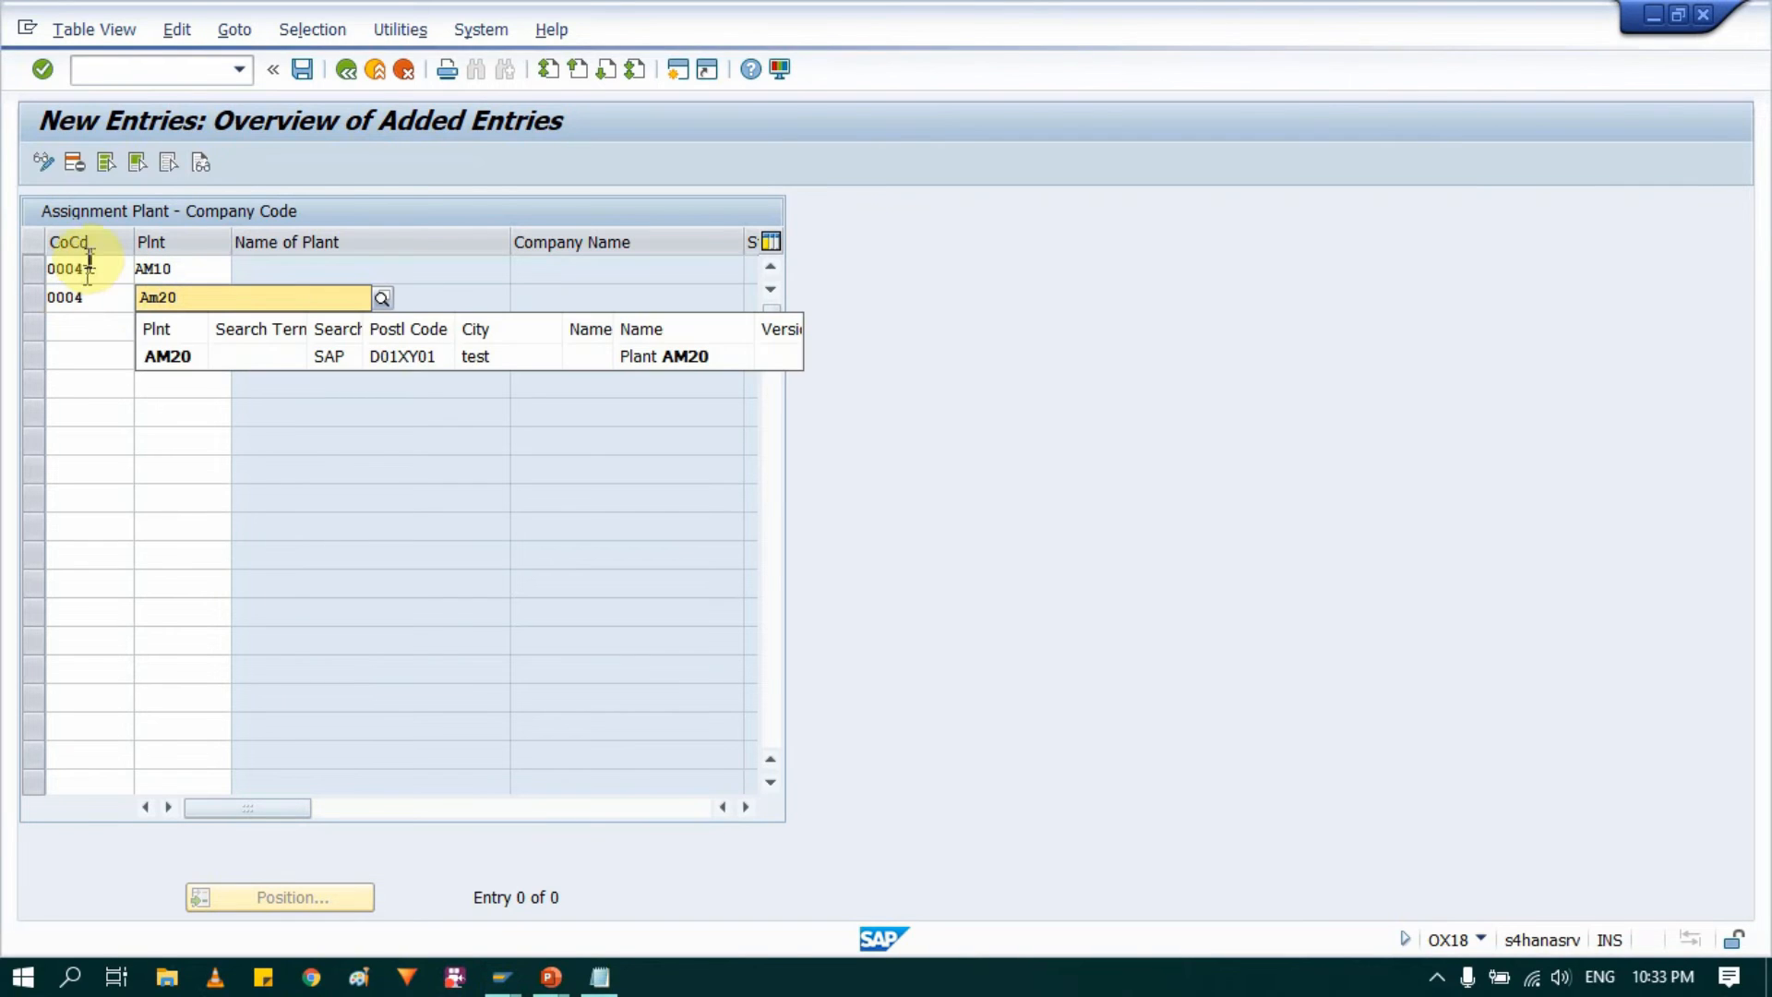
pyautogui.click(191, 360)
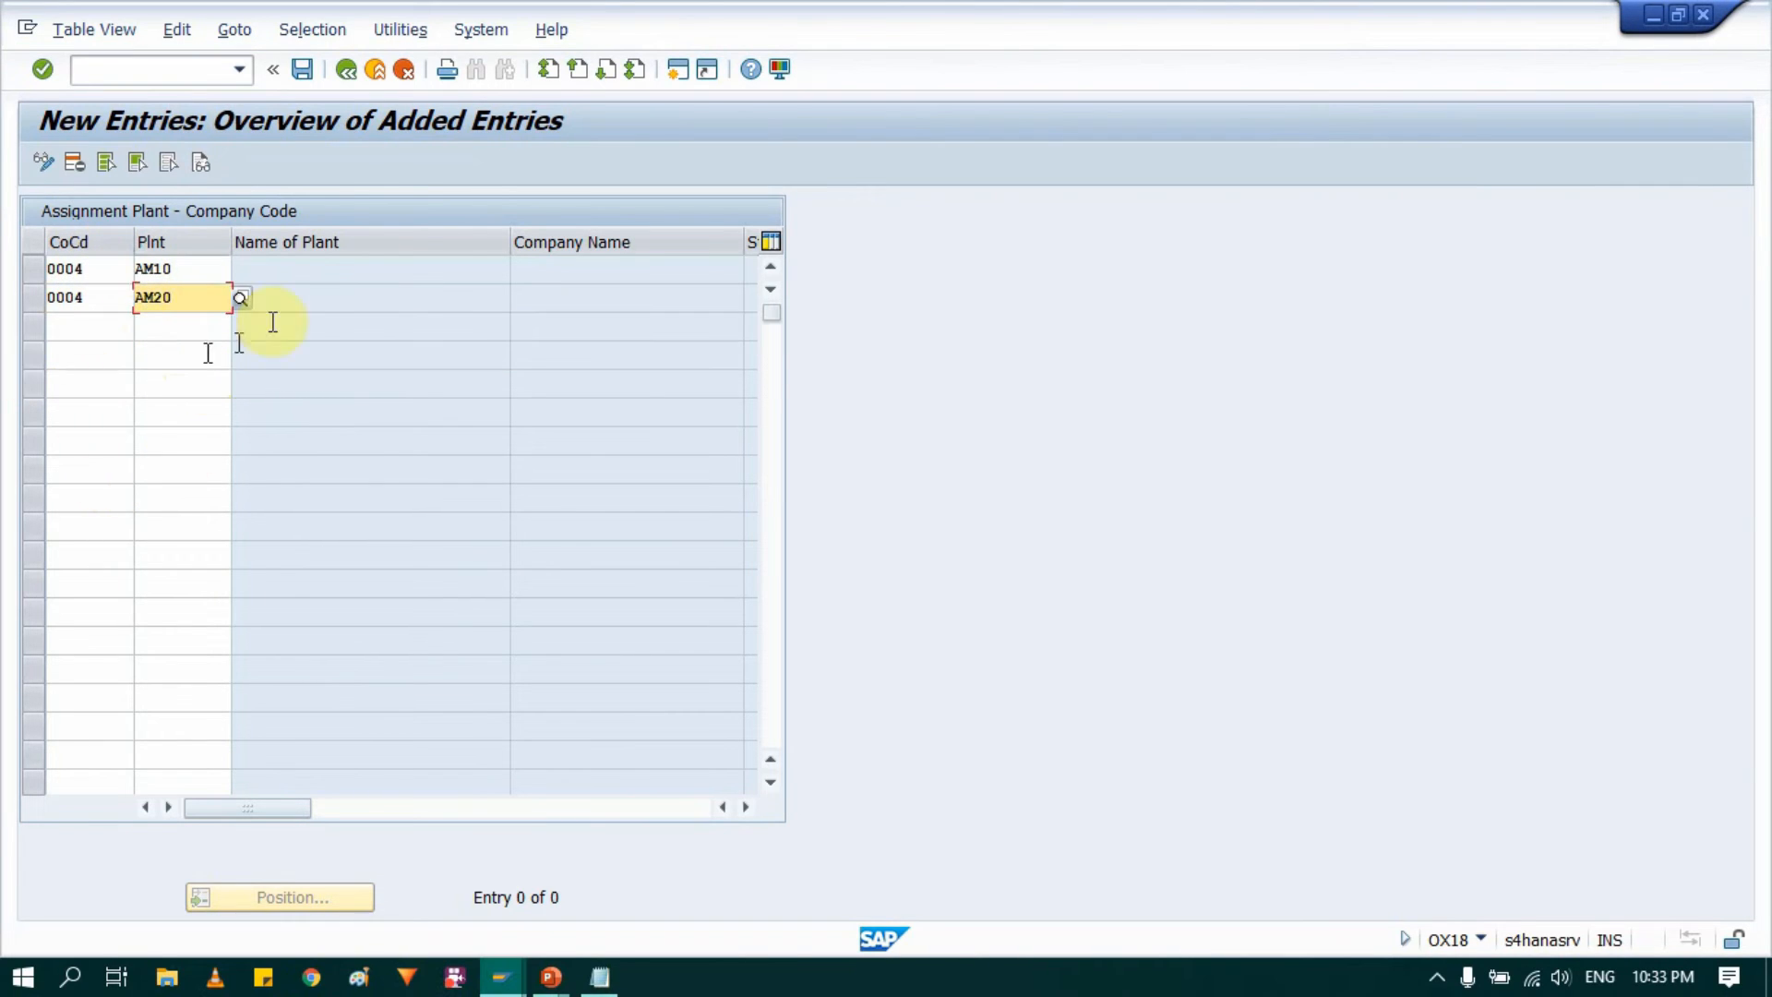
pyautogui.press('Return')
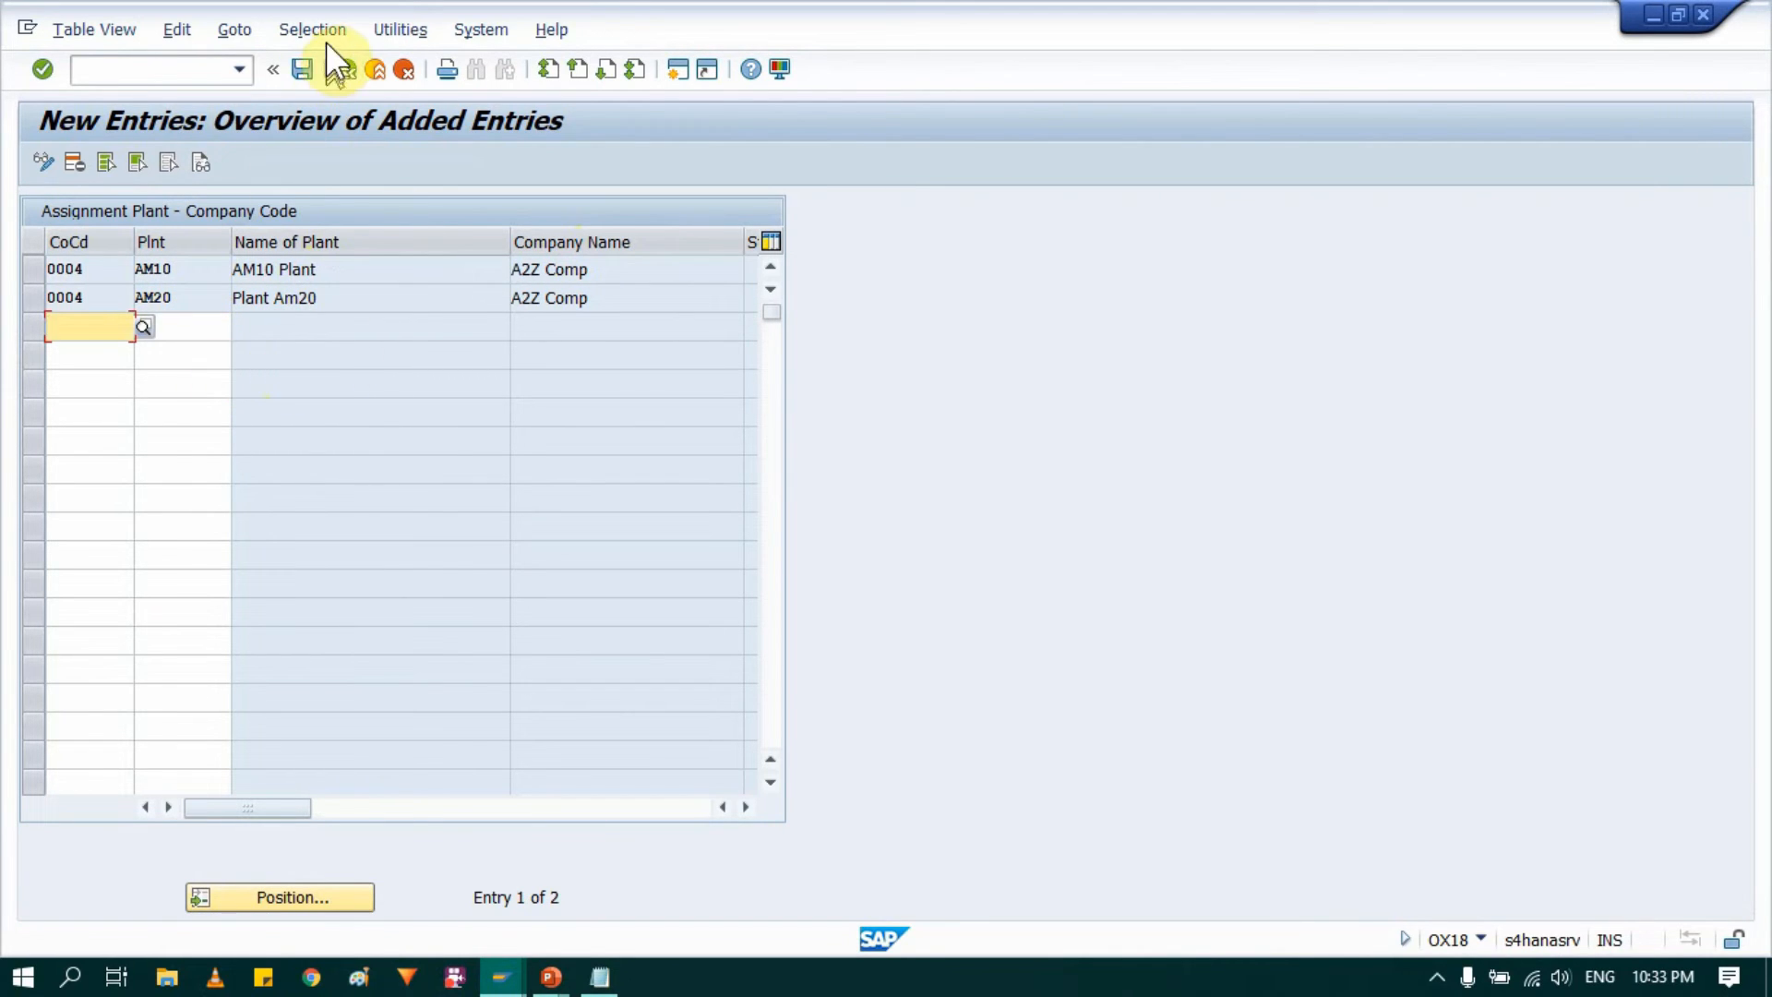
pyautogui.click(300, 70)
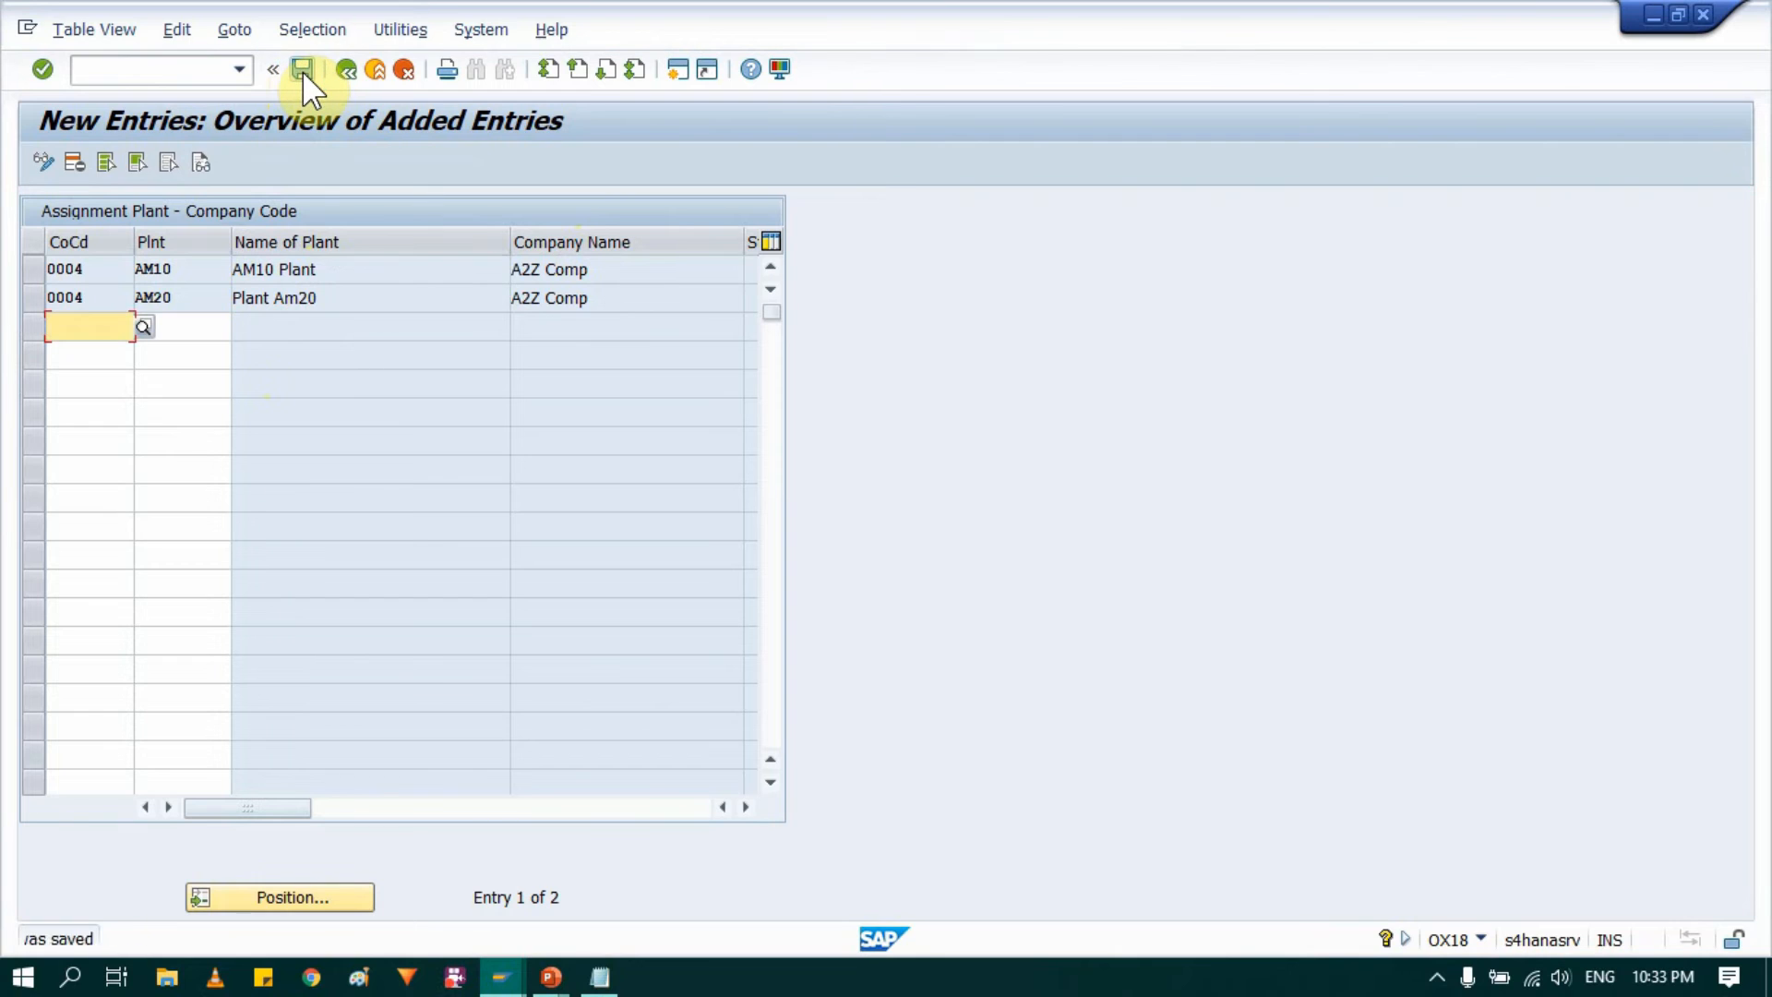
# Step: Review the company code and plant levels on the PowerPoint organisation structure slide, then return to SAP
pyautogui.moveTo(554, 971)
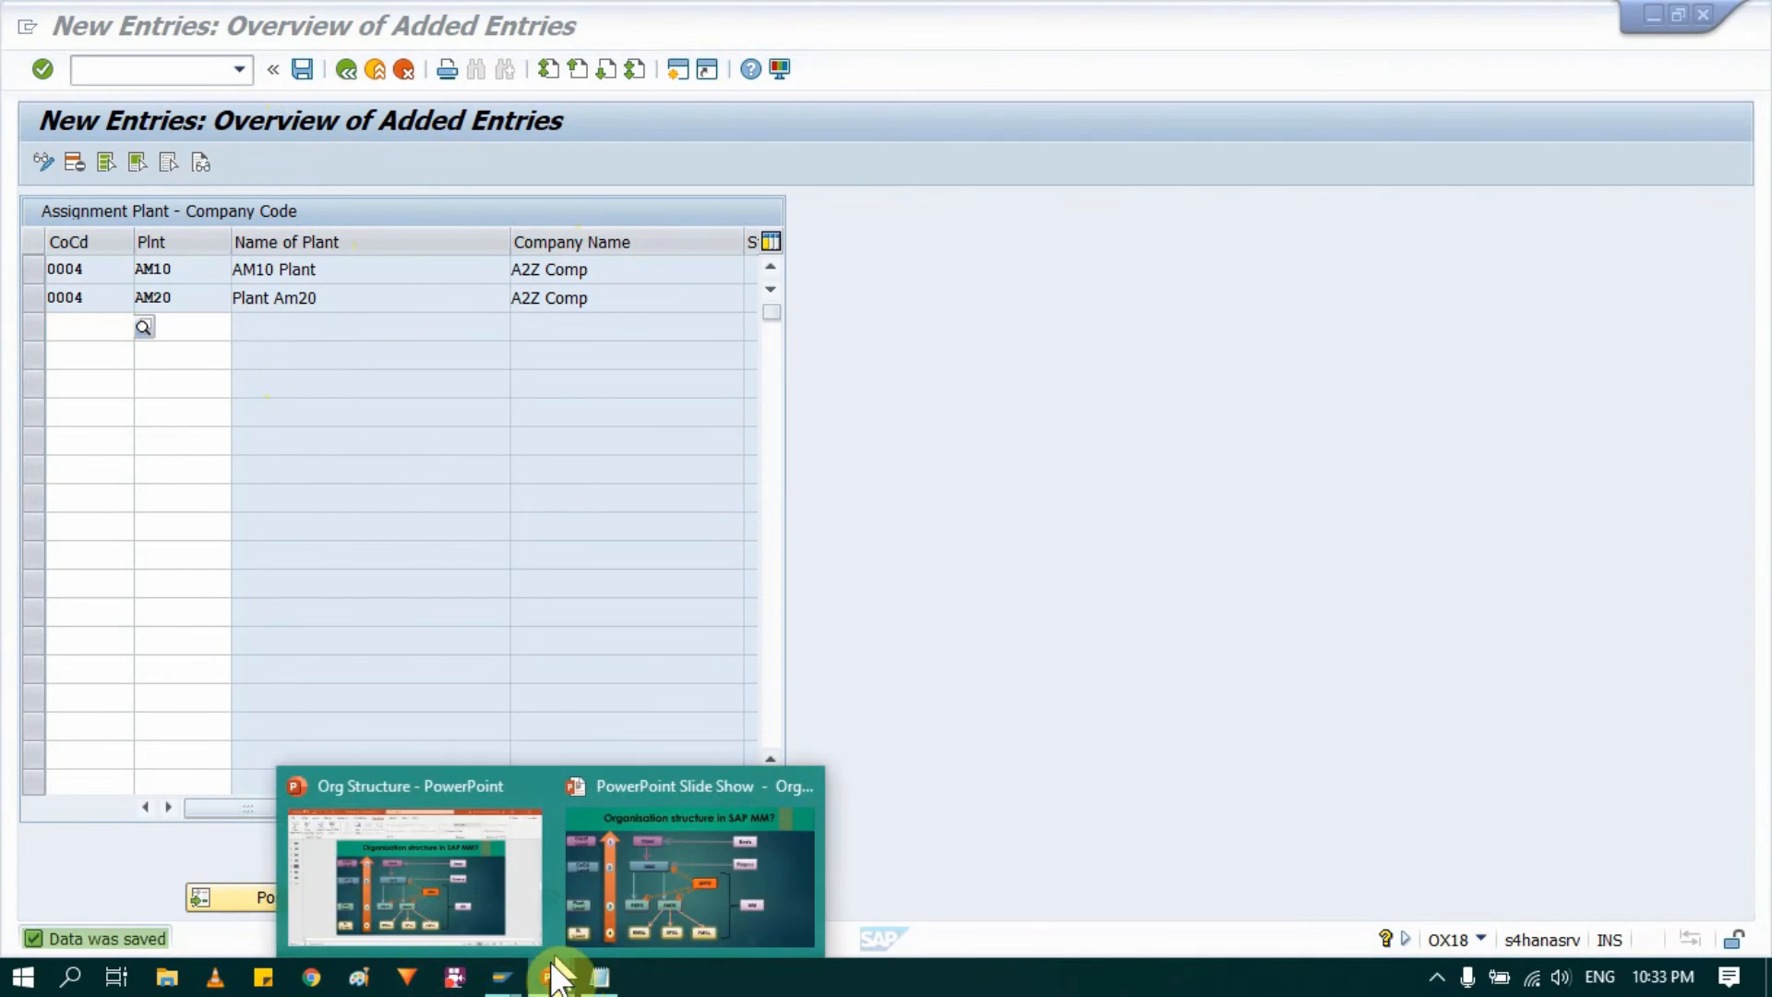
pyautogui.click(634, 849)
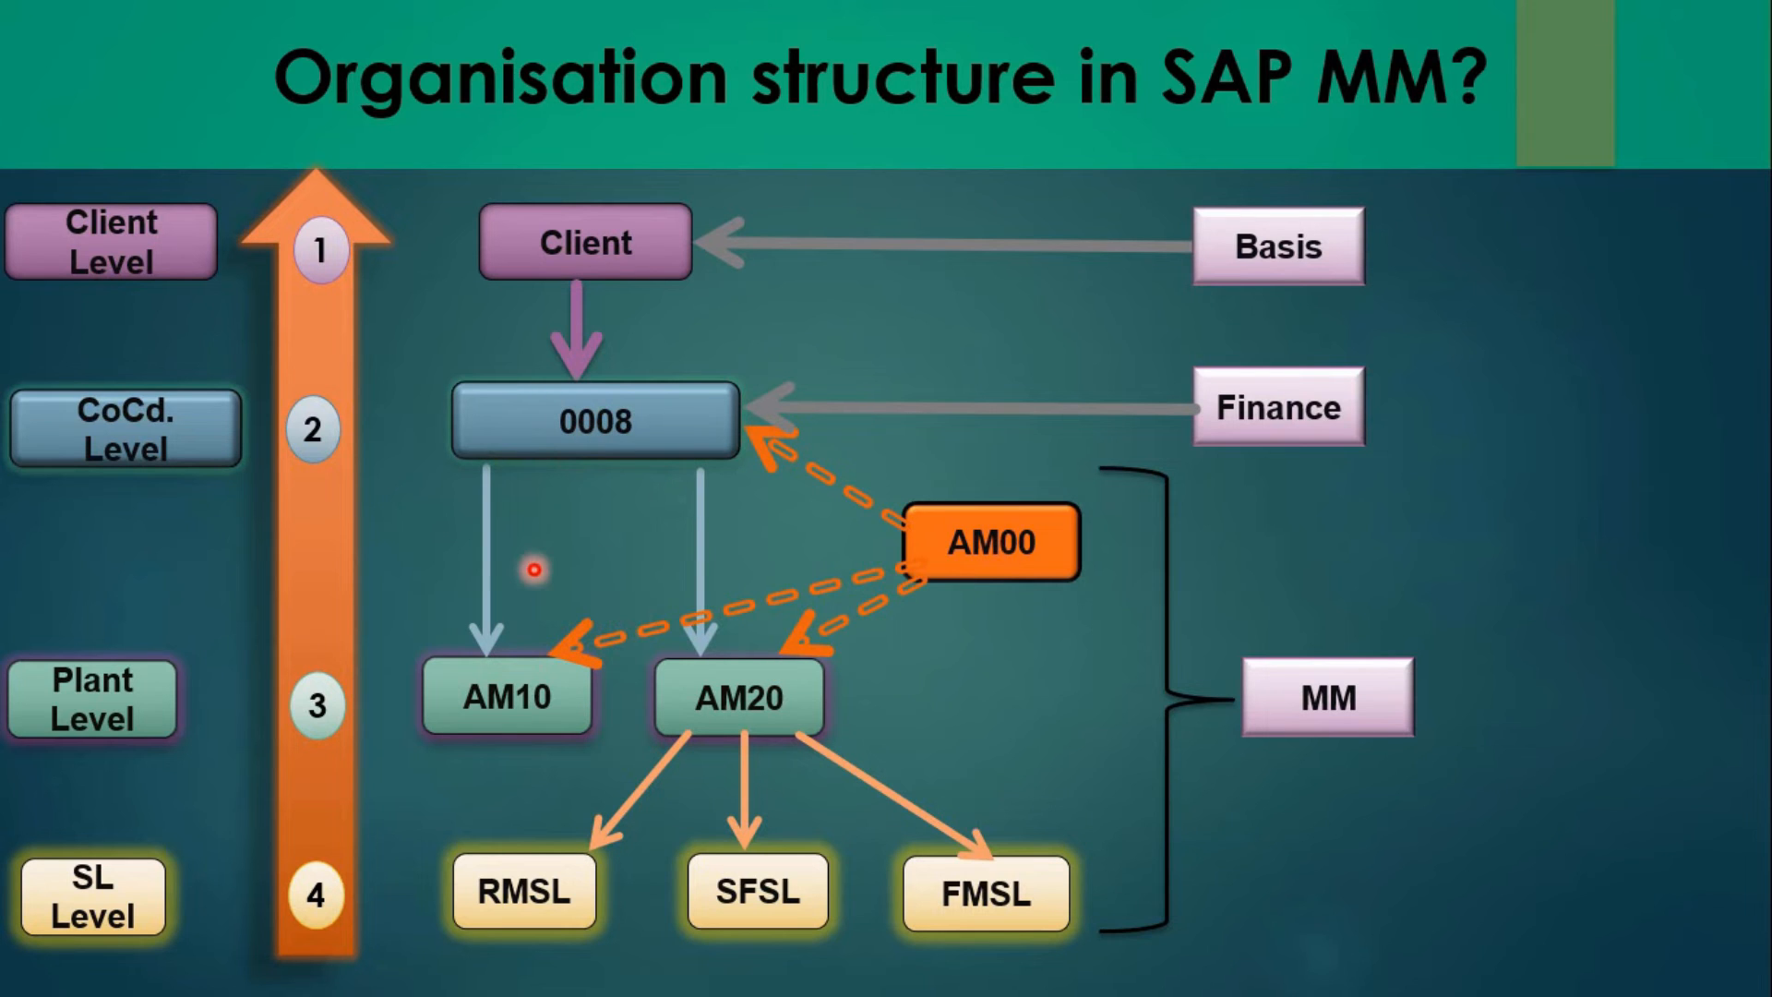
pyautogui.hotkey('alt', 'Tab')
pyautogui.click(529, 568)
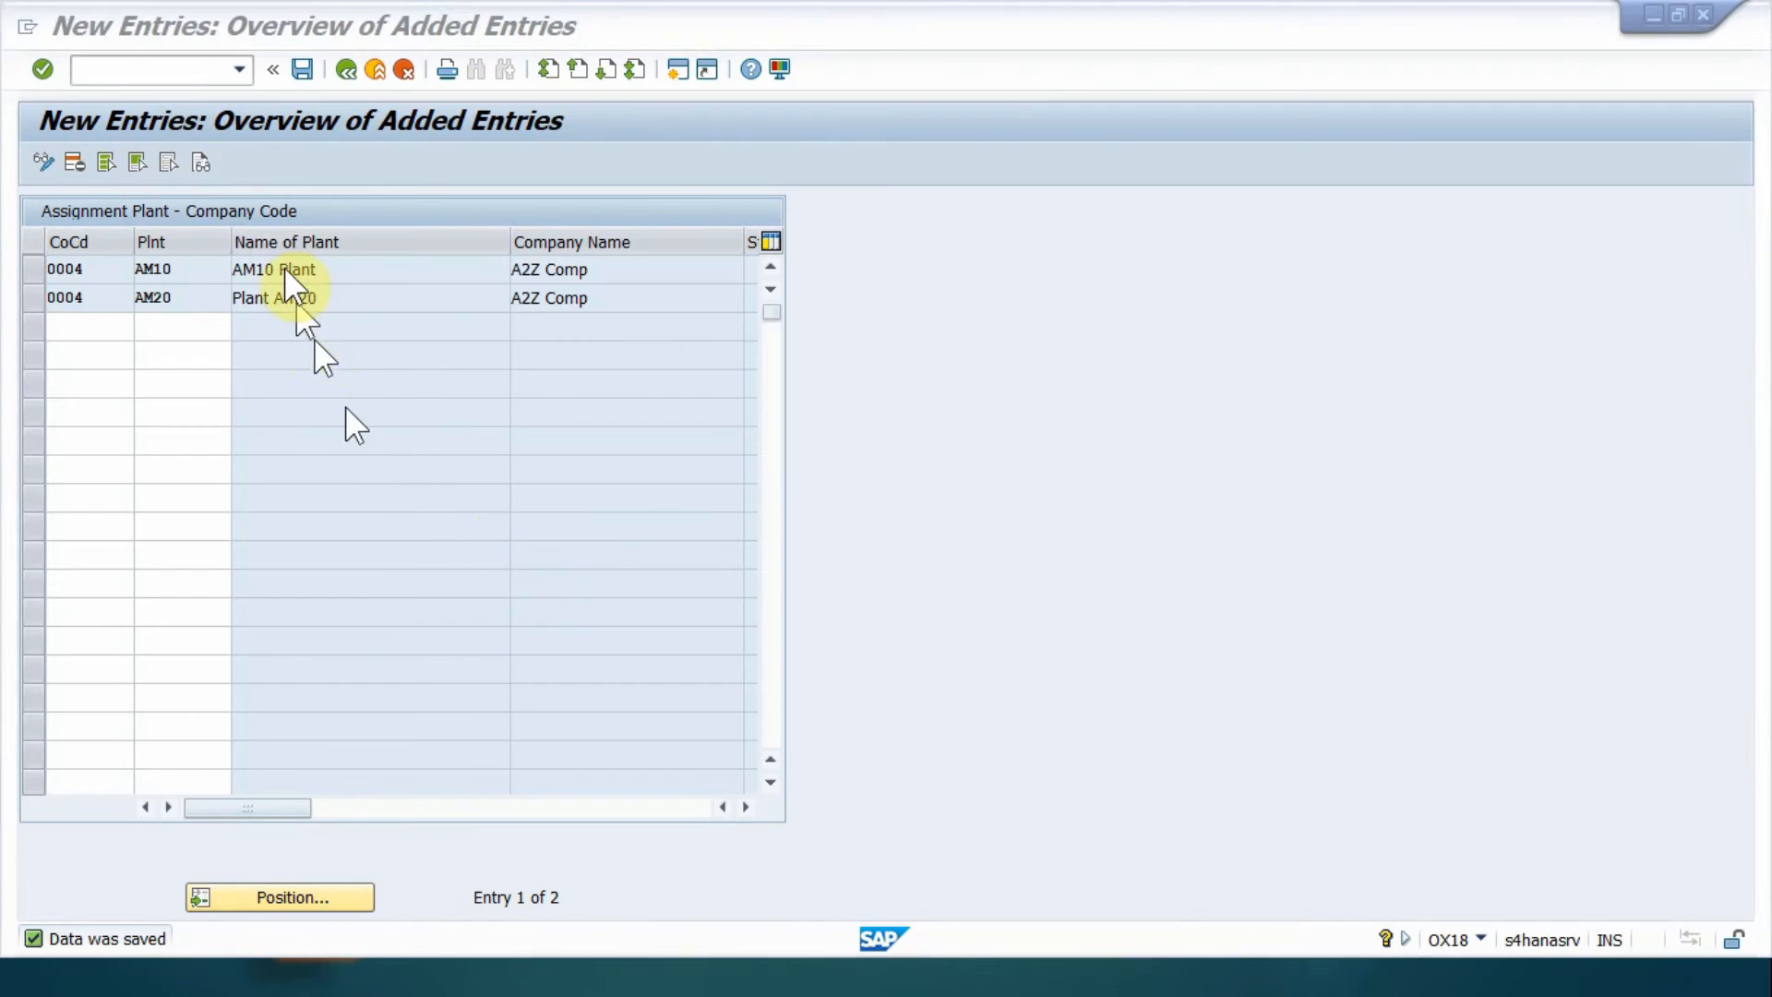
# Step: Return to the IMG structure, collapse Logistics - General and expand Materials Management under Assignment
pyautogui.click(346, 69)
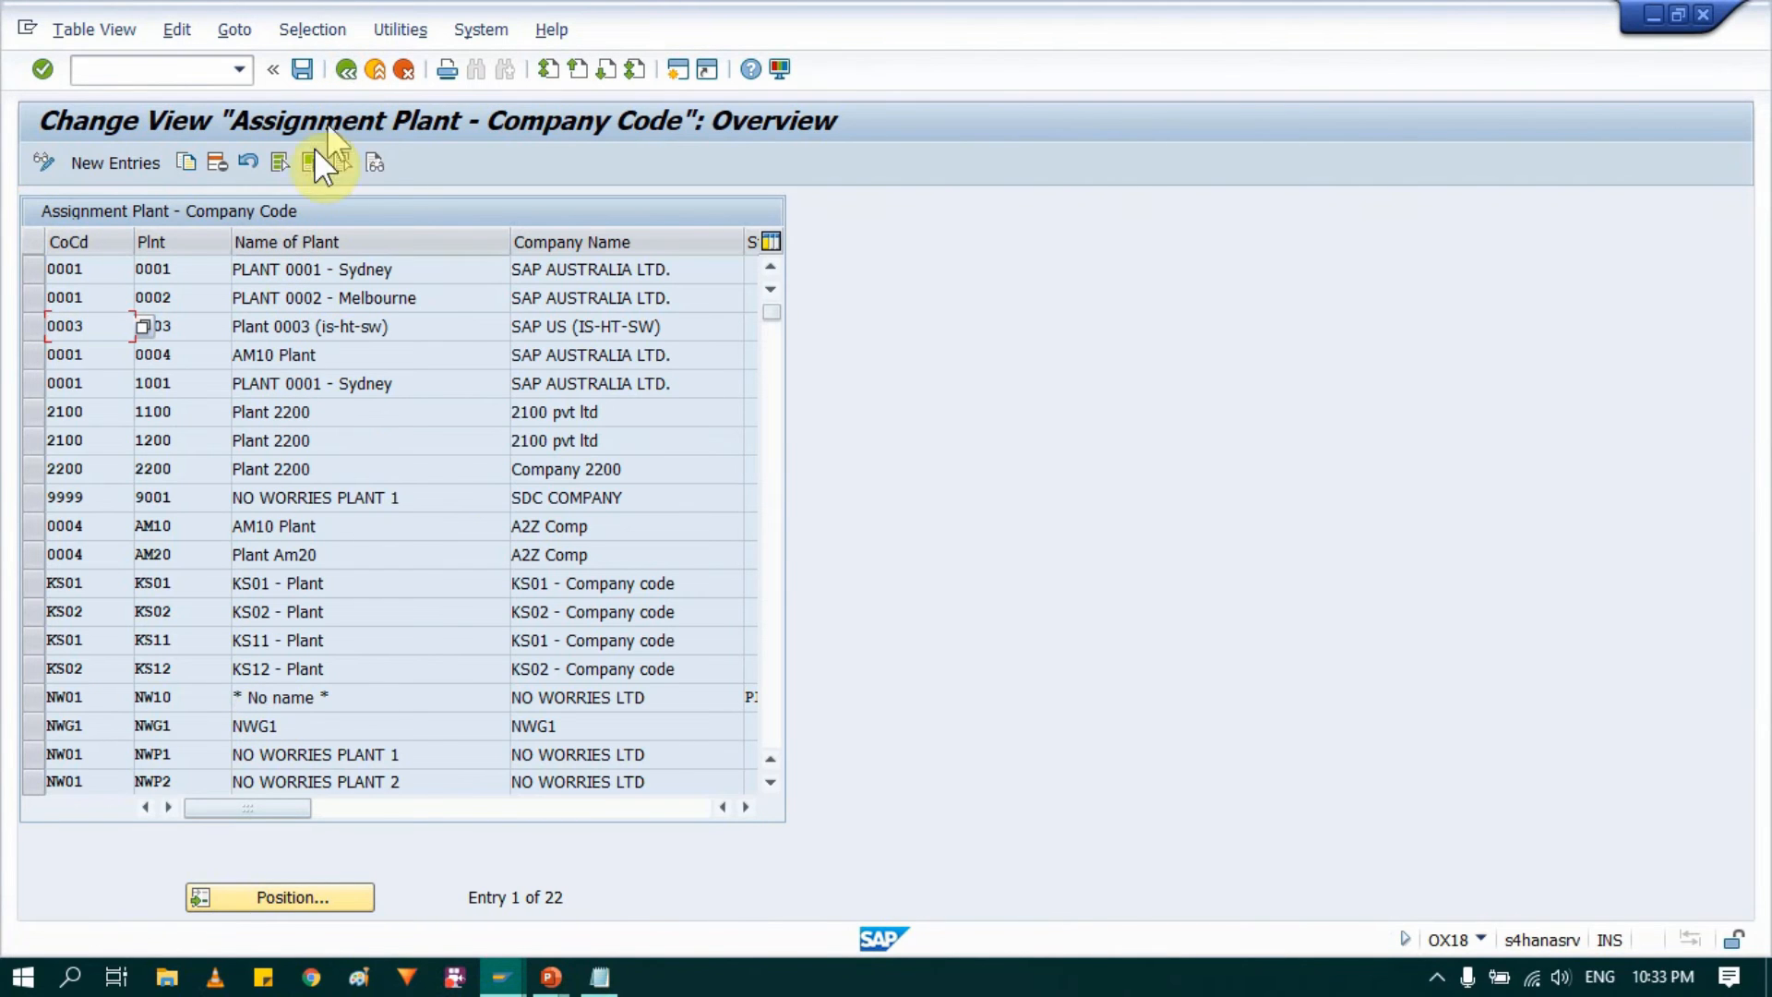
pyautogui.click(347, 69)
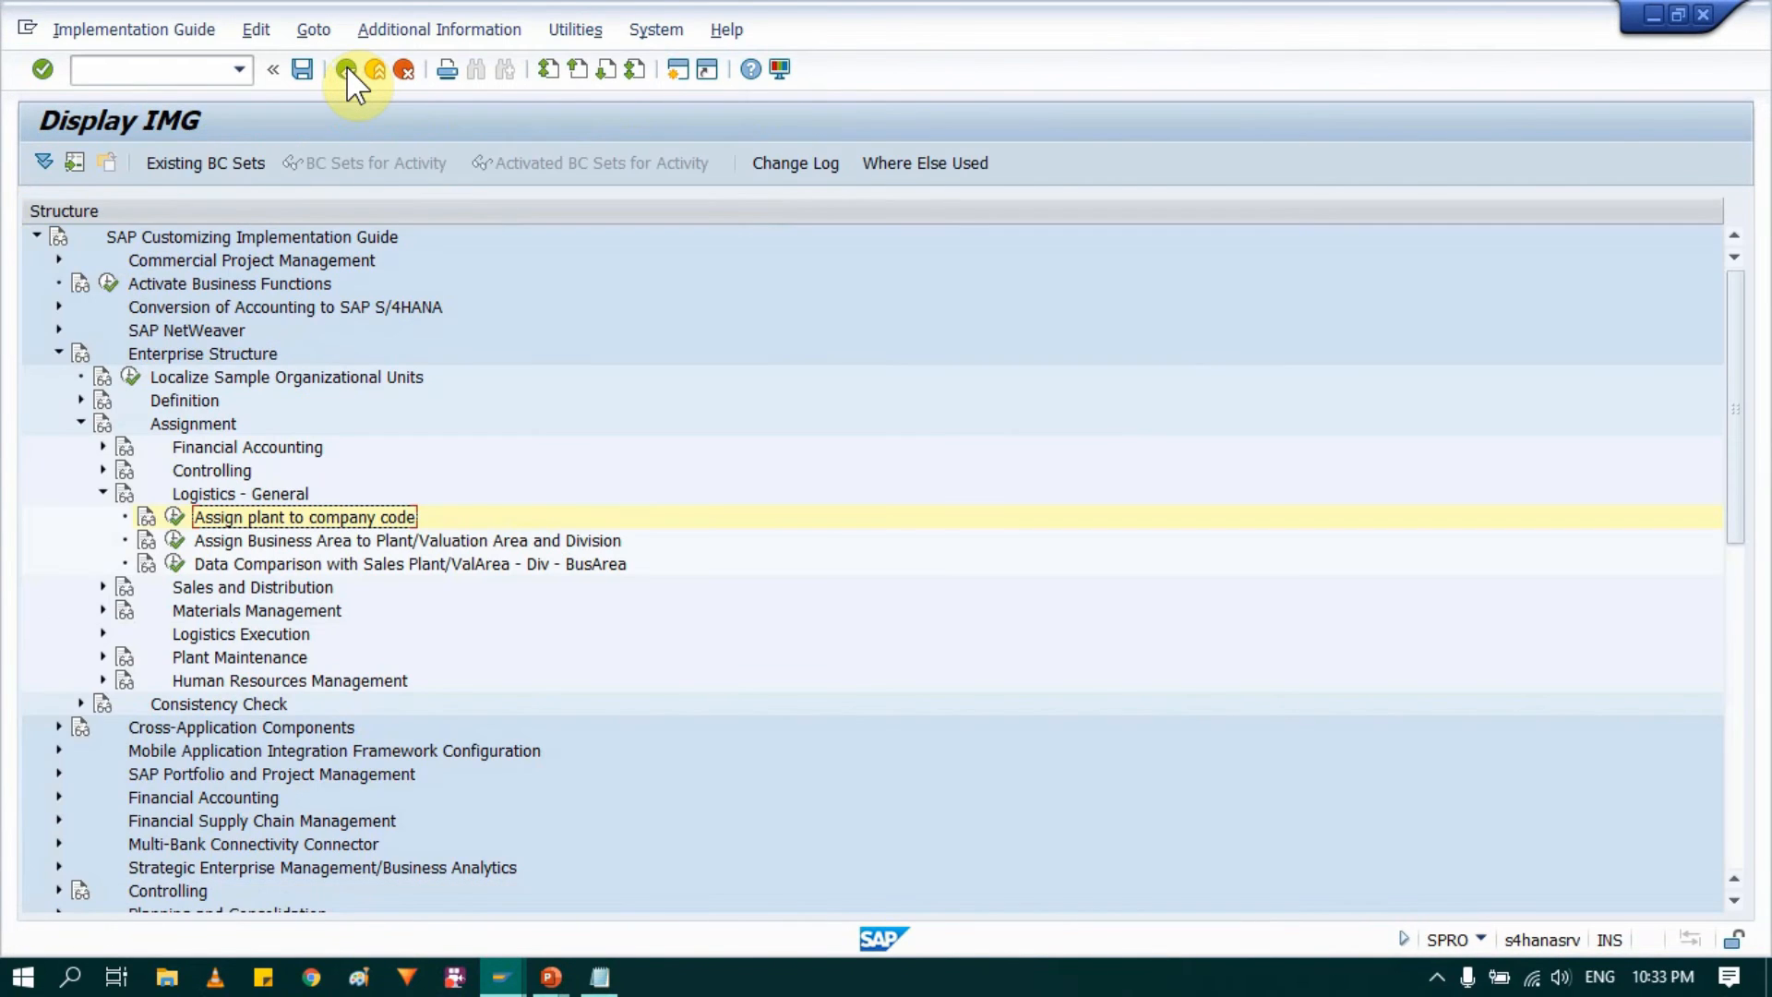
pyautogui.click(253, 497)
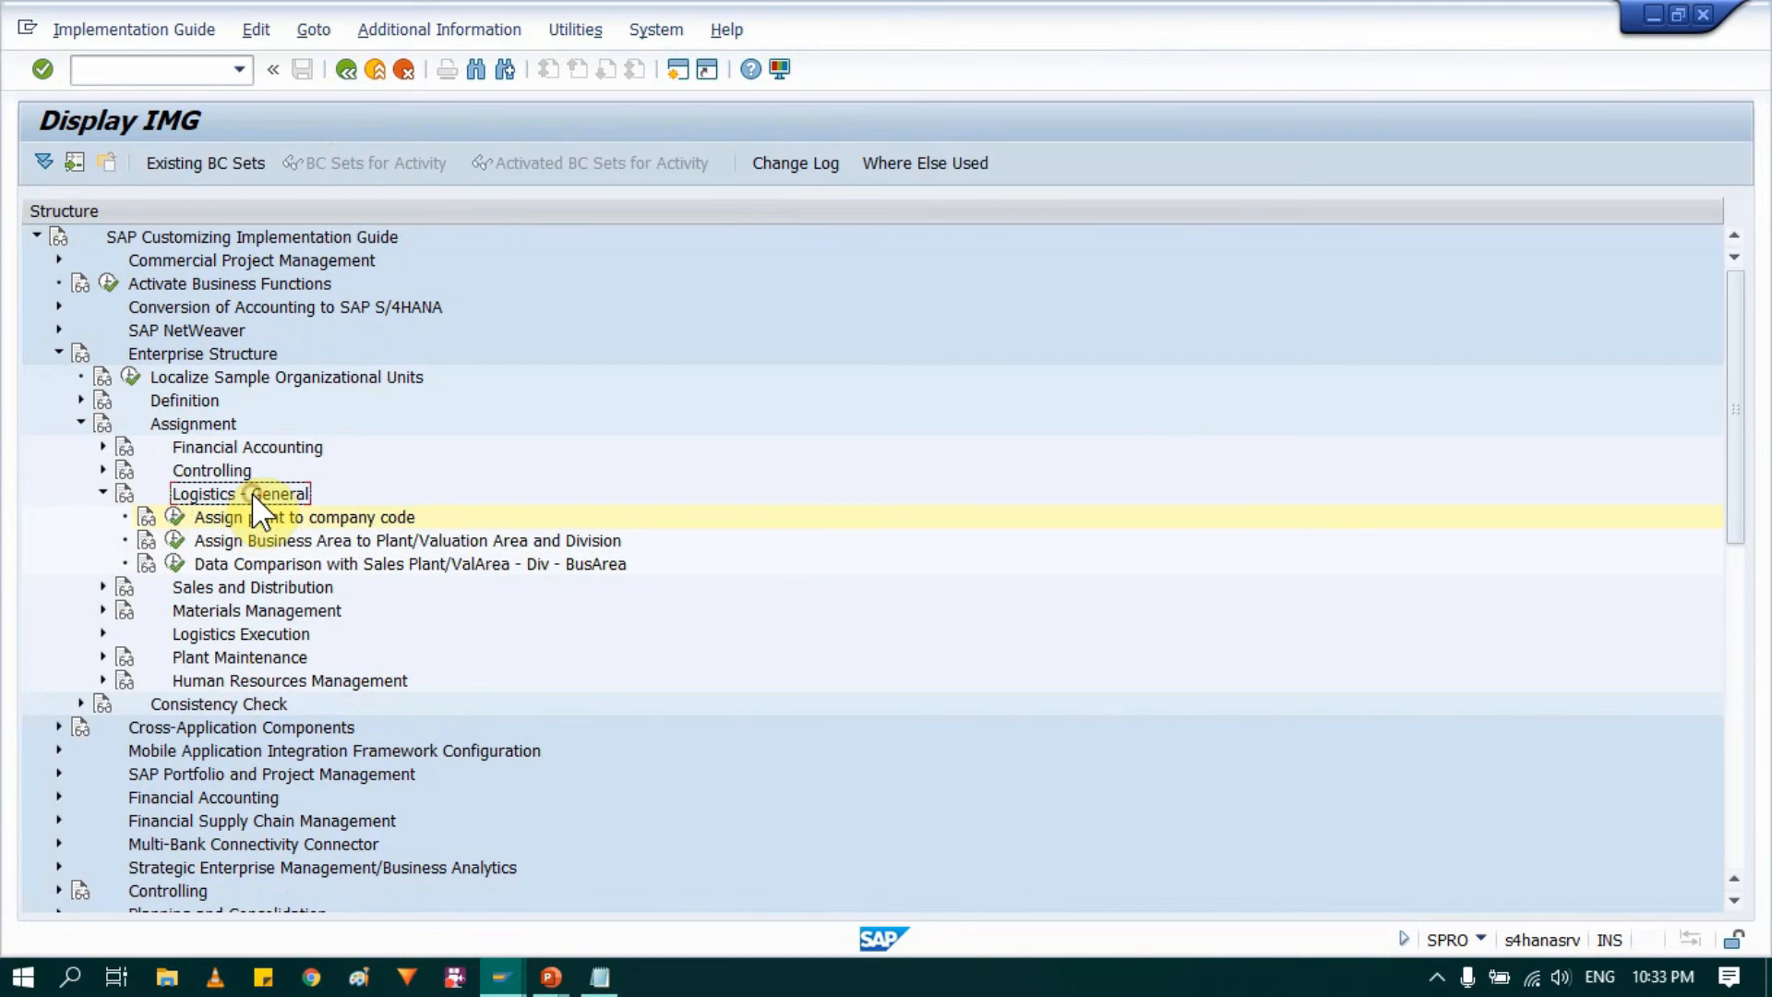
pyautogui.click(103, 492)
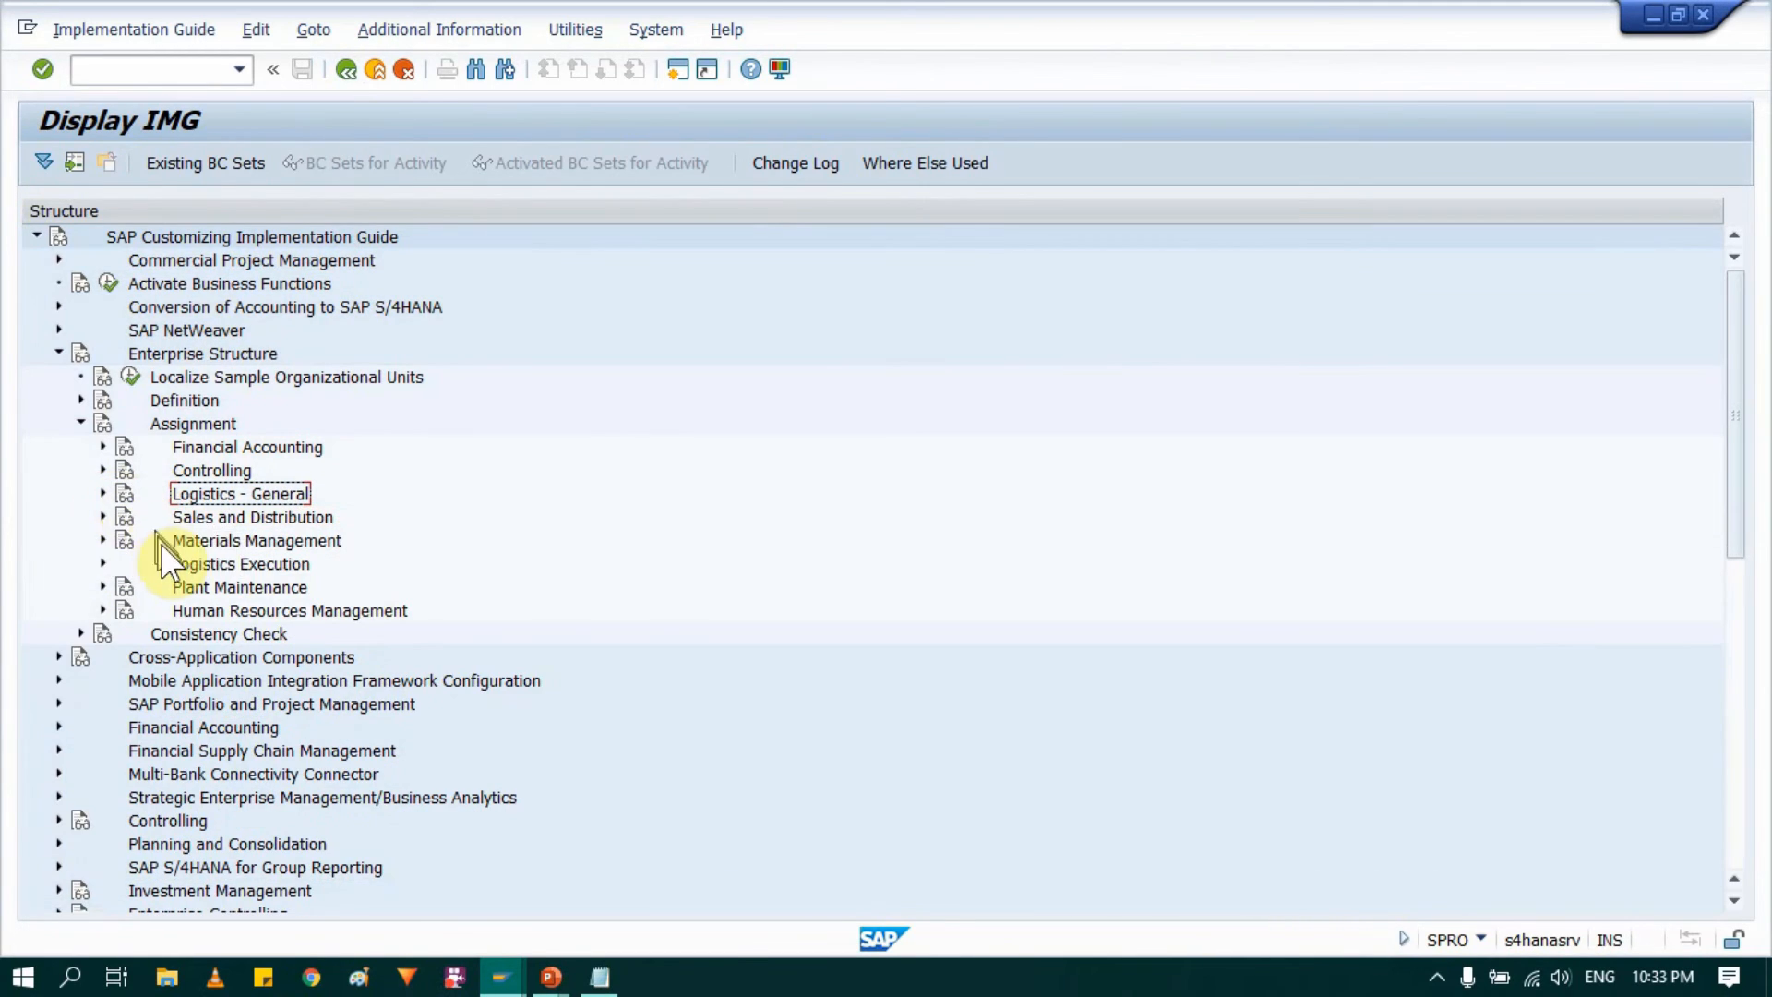
pyautogui.click(199, 545)
pyautogui.click(102, 540)
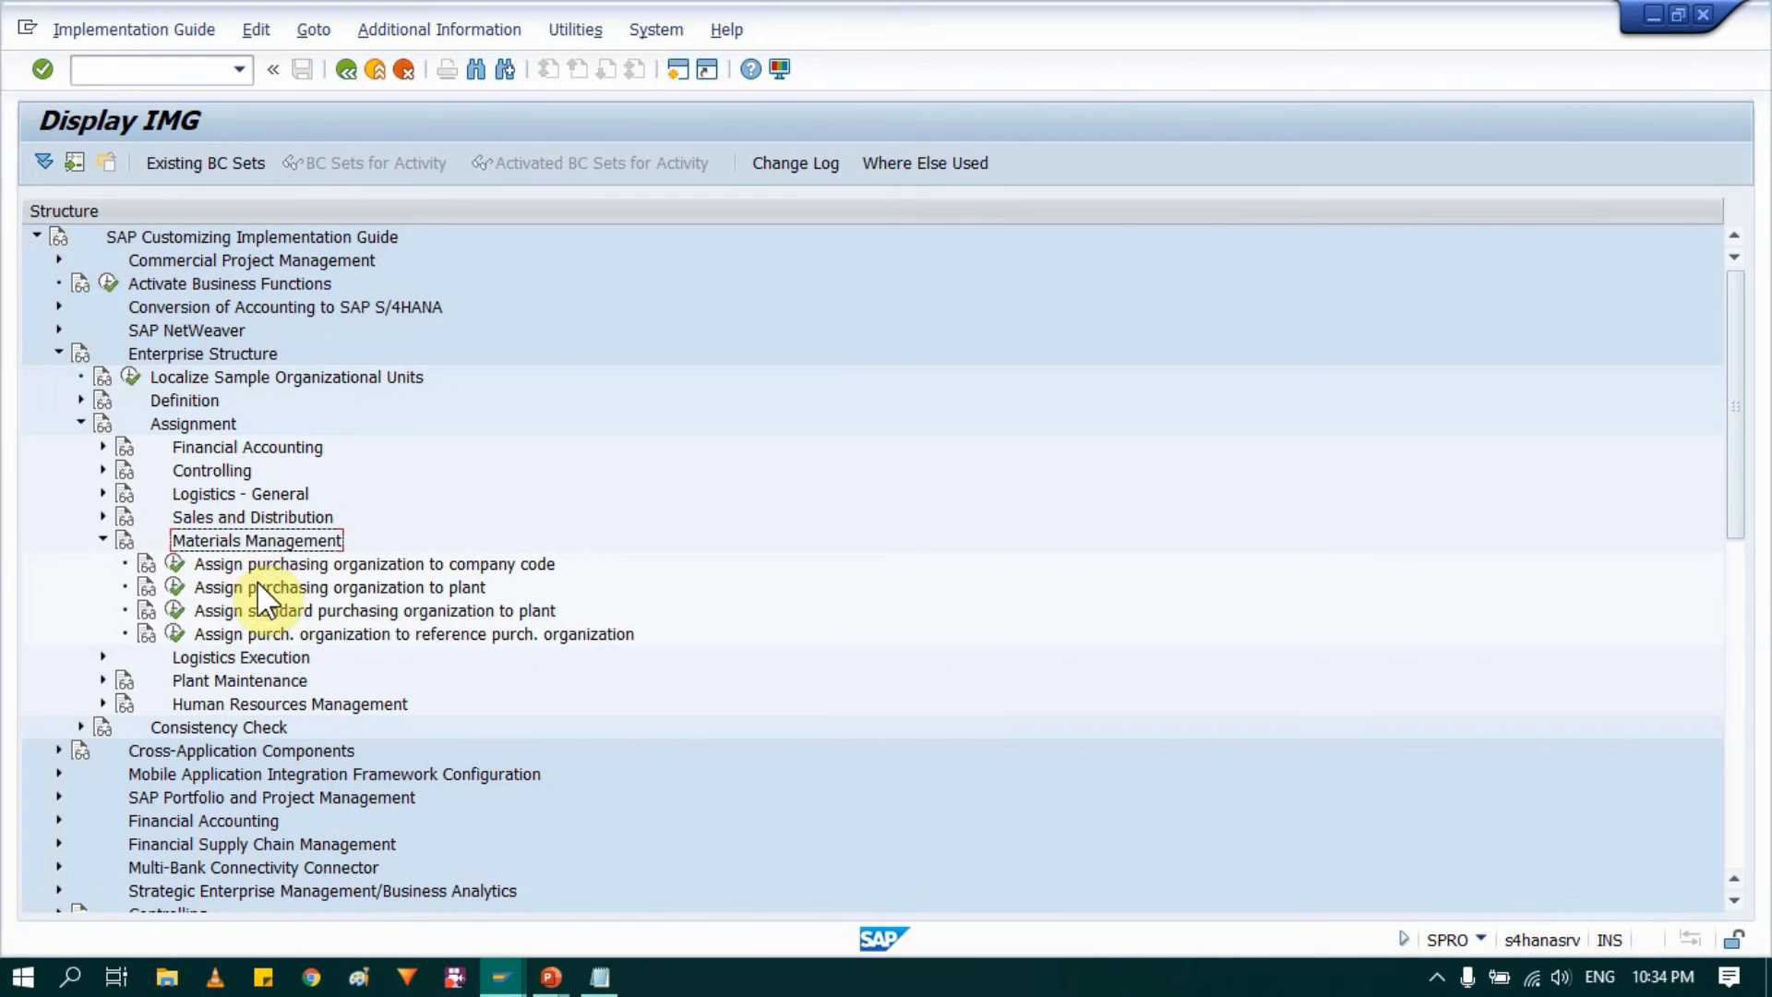
# Step: Check how purchasing organization AM00 links to the company code and plants on the PowerPoint slide, then switch back to SAP
pyautogui.moveTo(551, 976)
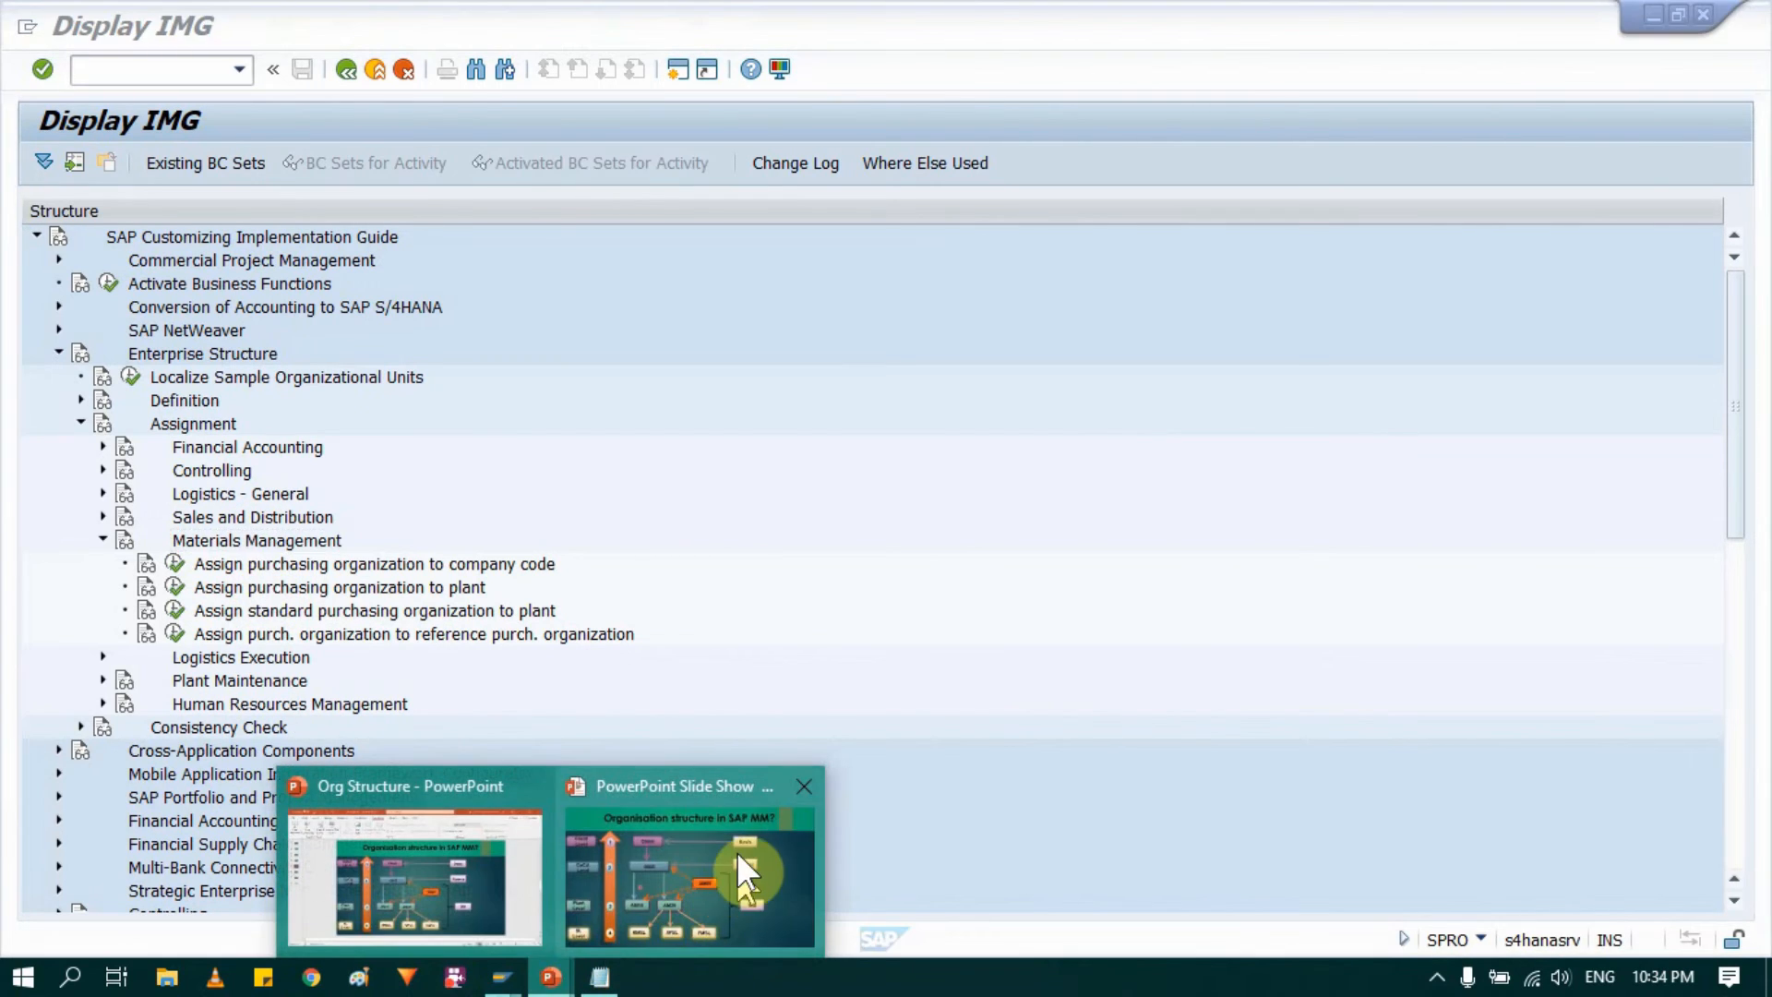
pyautogui.click(738, 854)
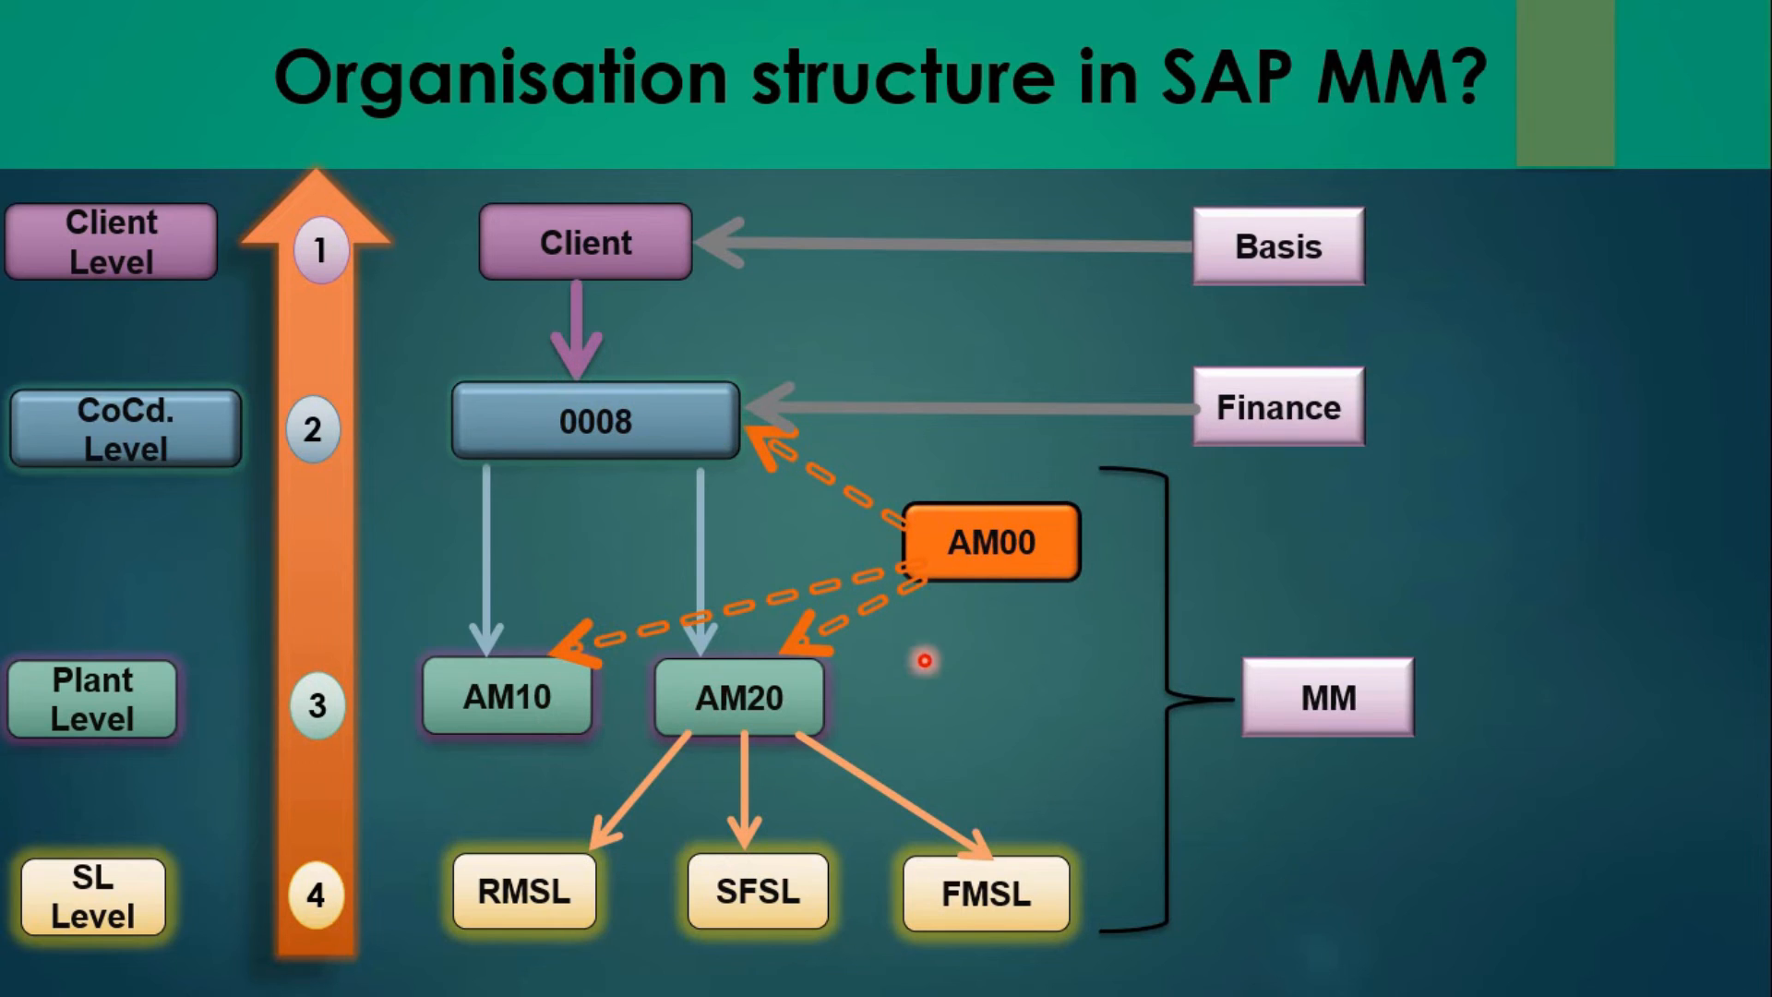
pyautogui.hotkey('alt', 'Tab')
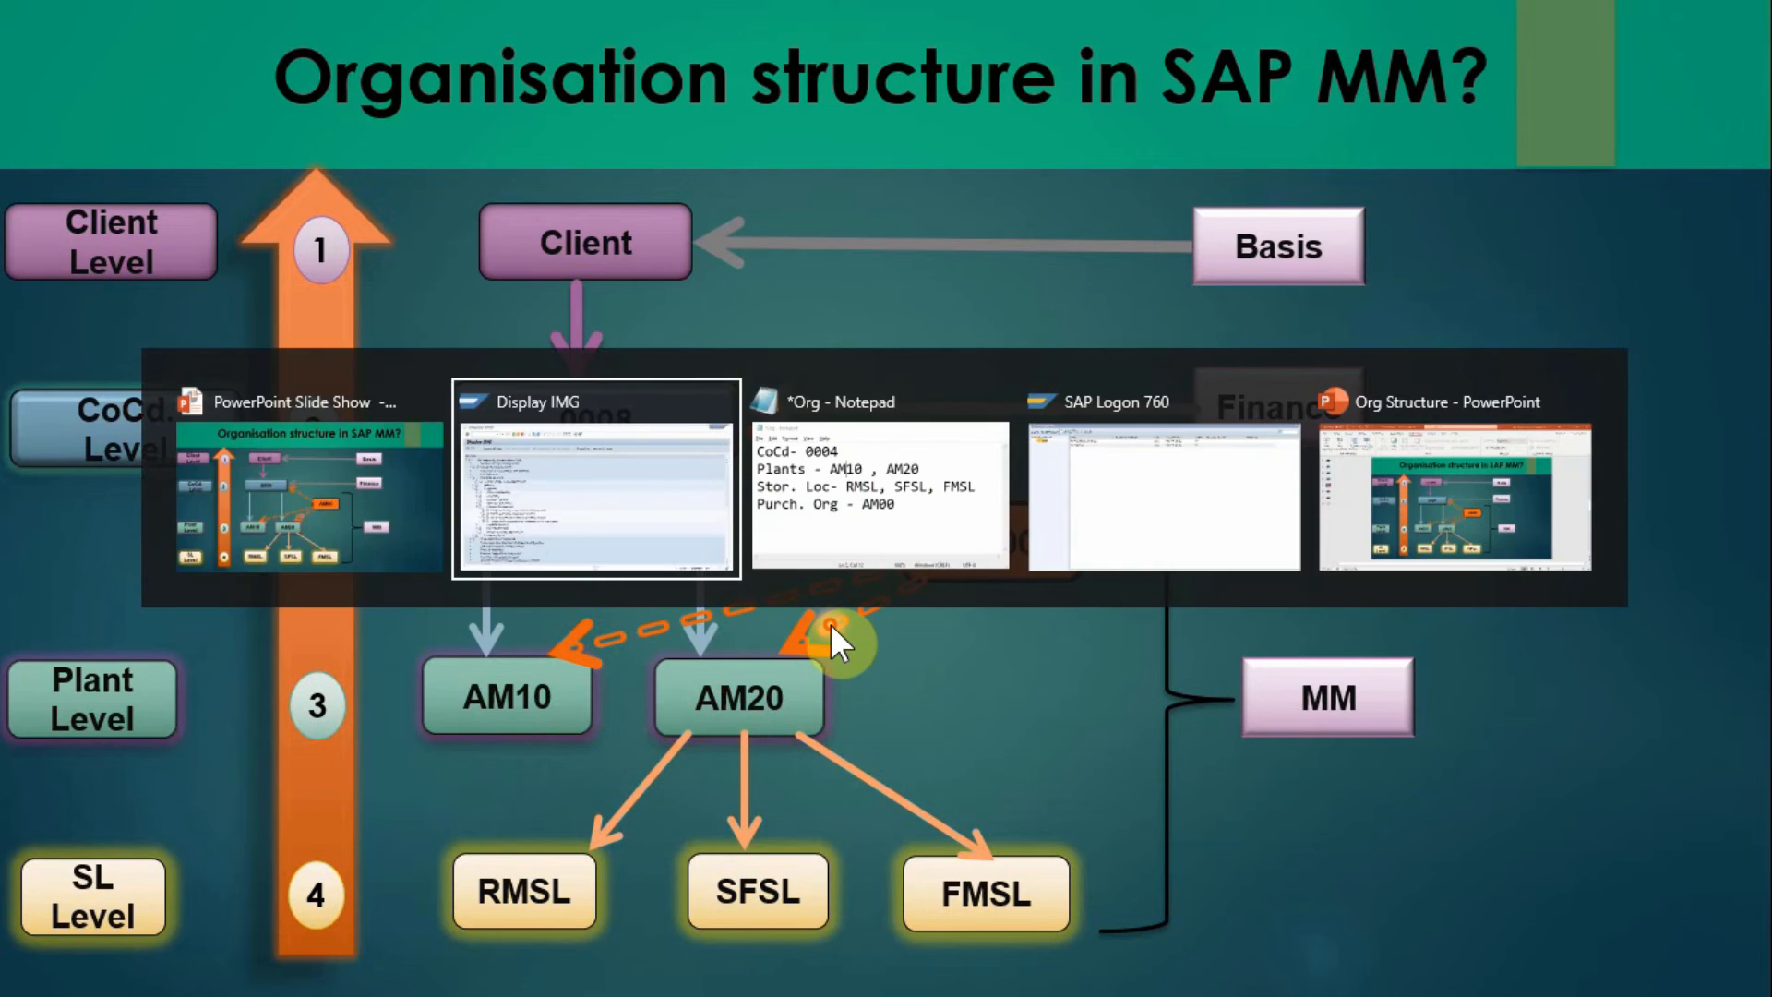
# Step: Open the Assign purchasing organization to company code activity, assign purchasing organization AM00 to company code 0004, and save
pyautogui.click(399, 563)
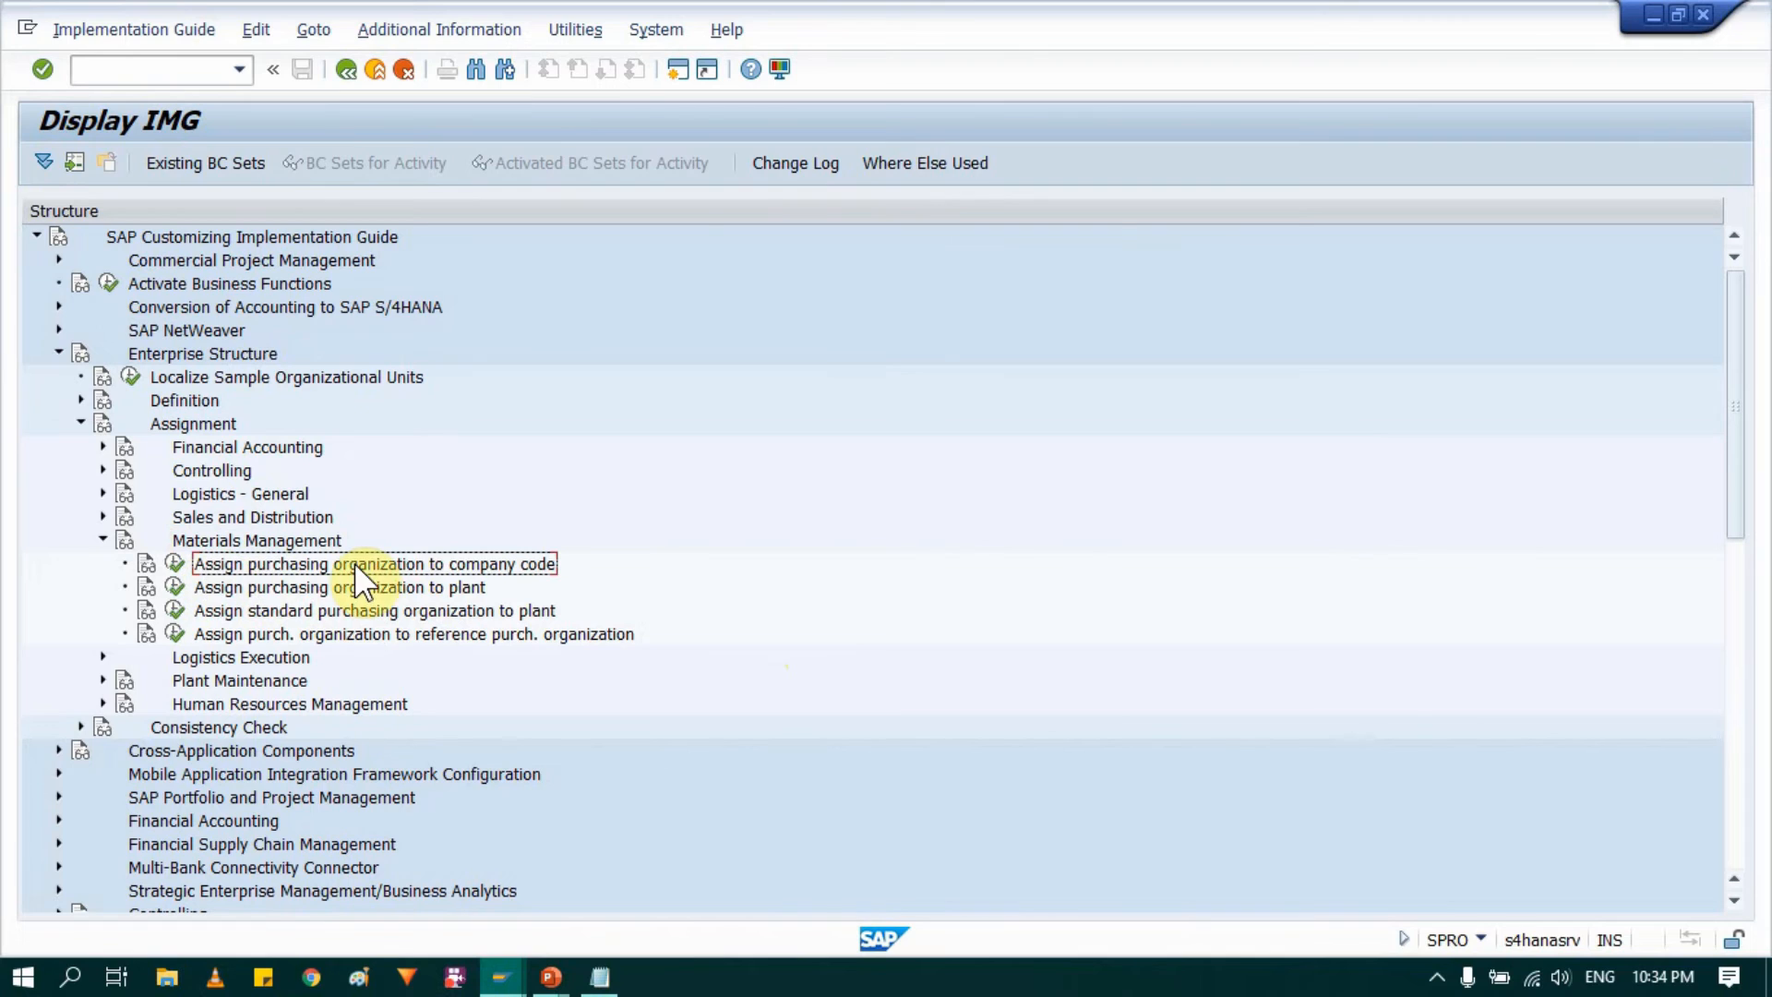
pyautogui.click(175, 564)
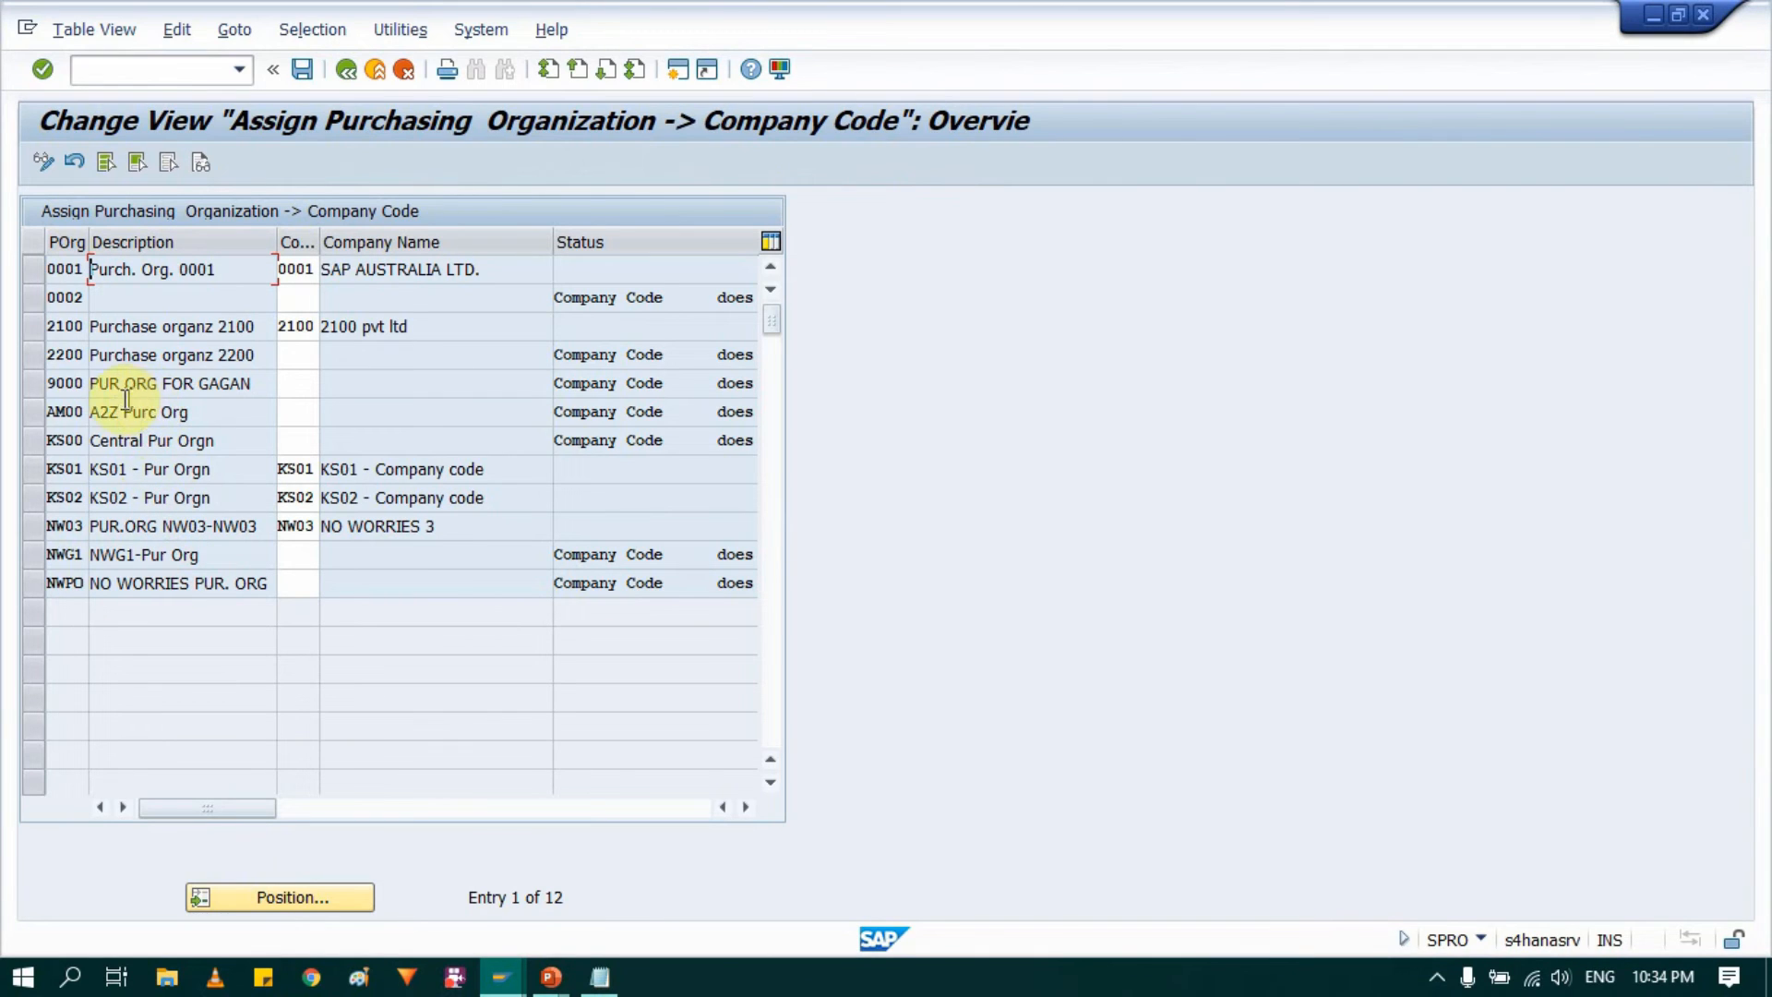
pyautogui.click(30, 414)
pyautogui.click(295, 413)
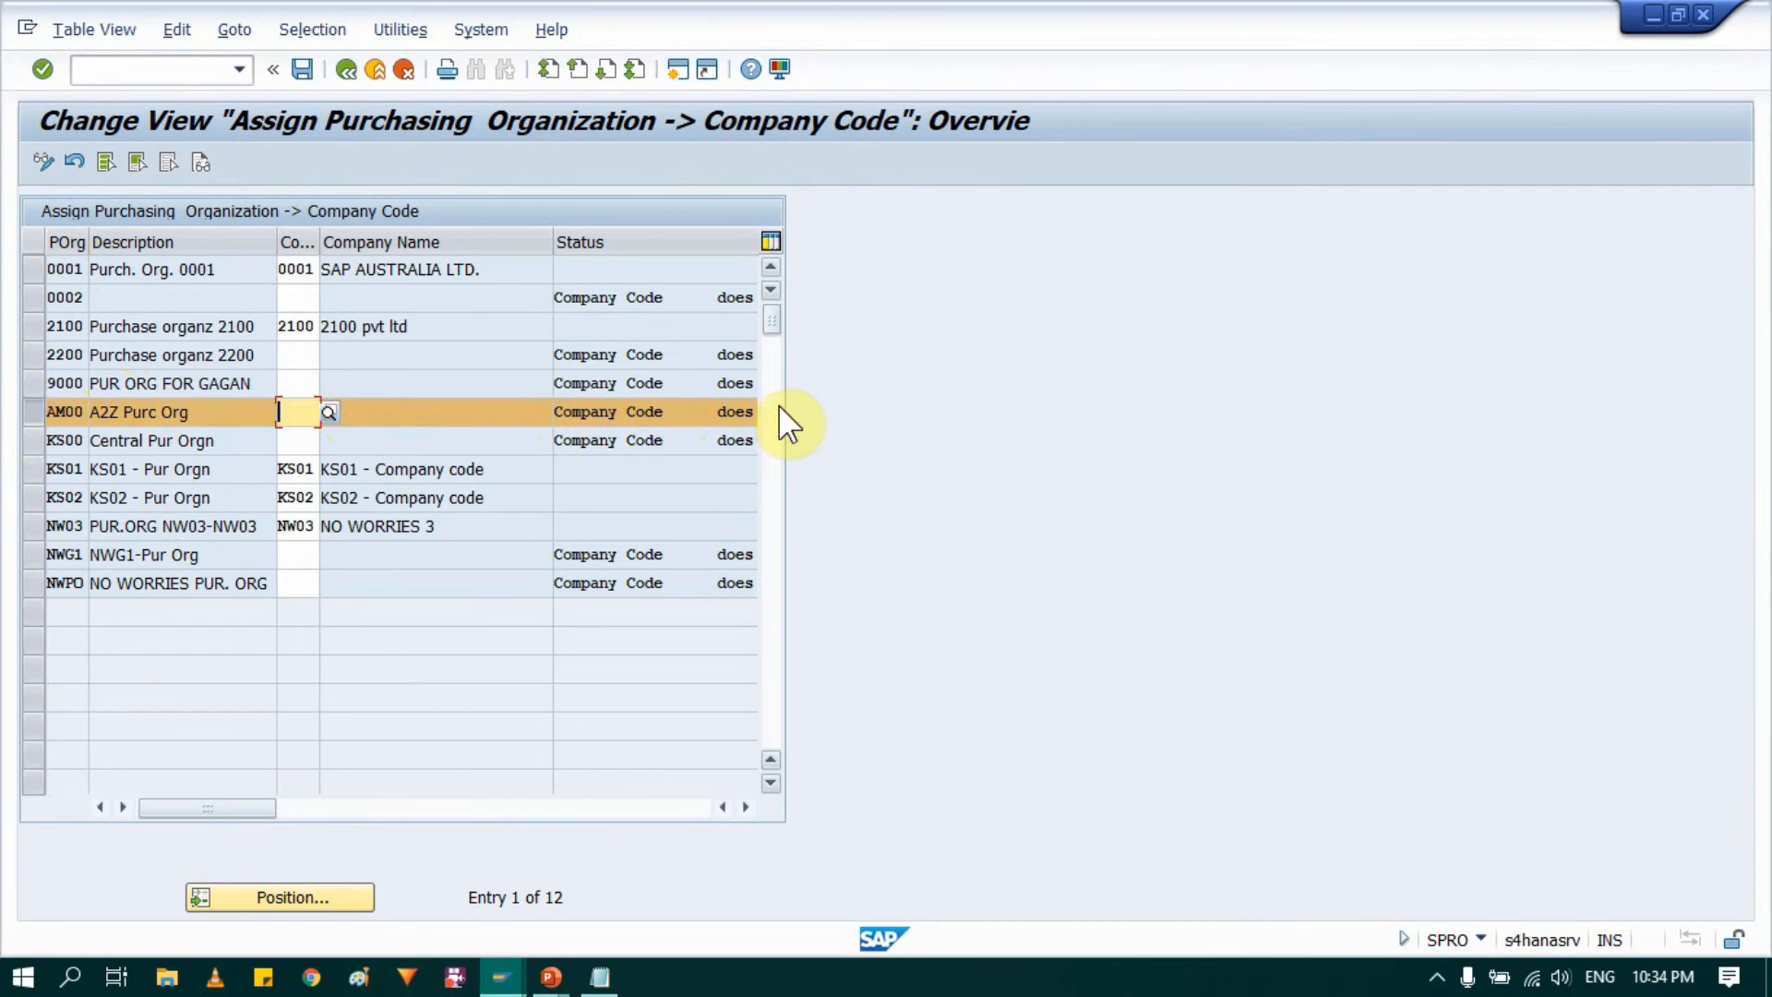
pyautogui.click(294, 408)
pyautogui.write('0004')
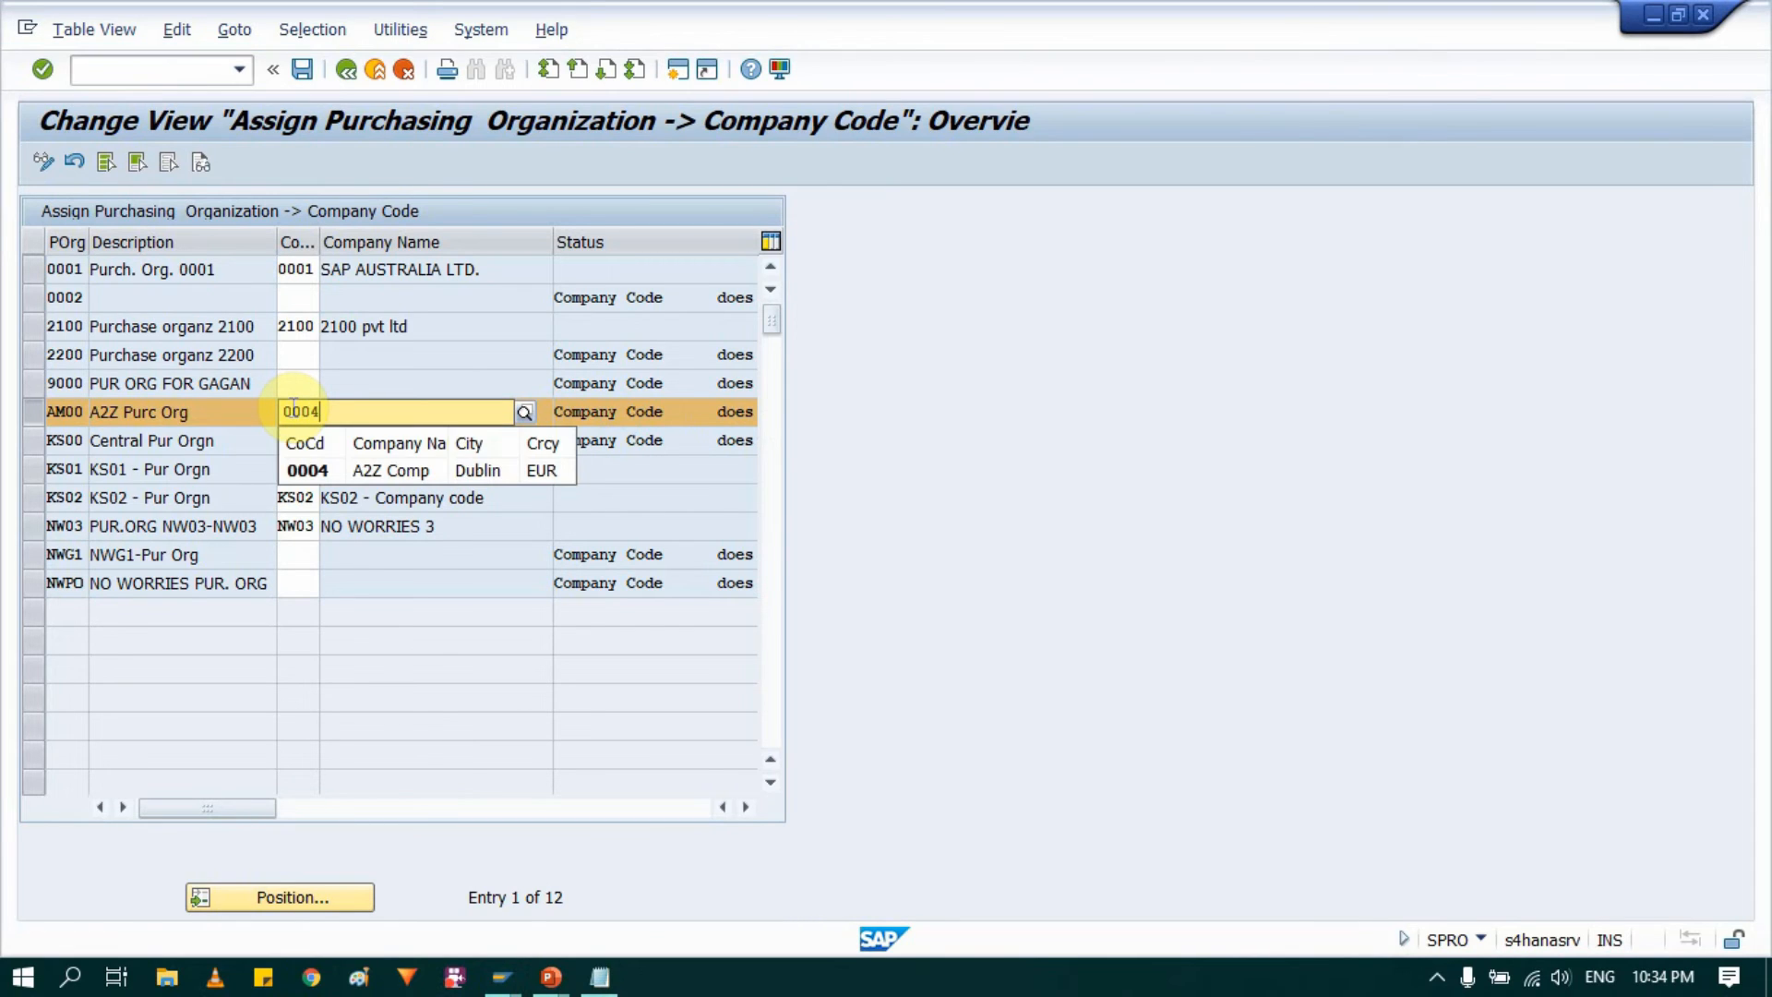
pyautogui.click(320, 468)
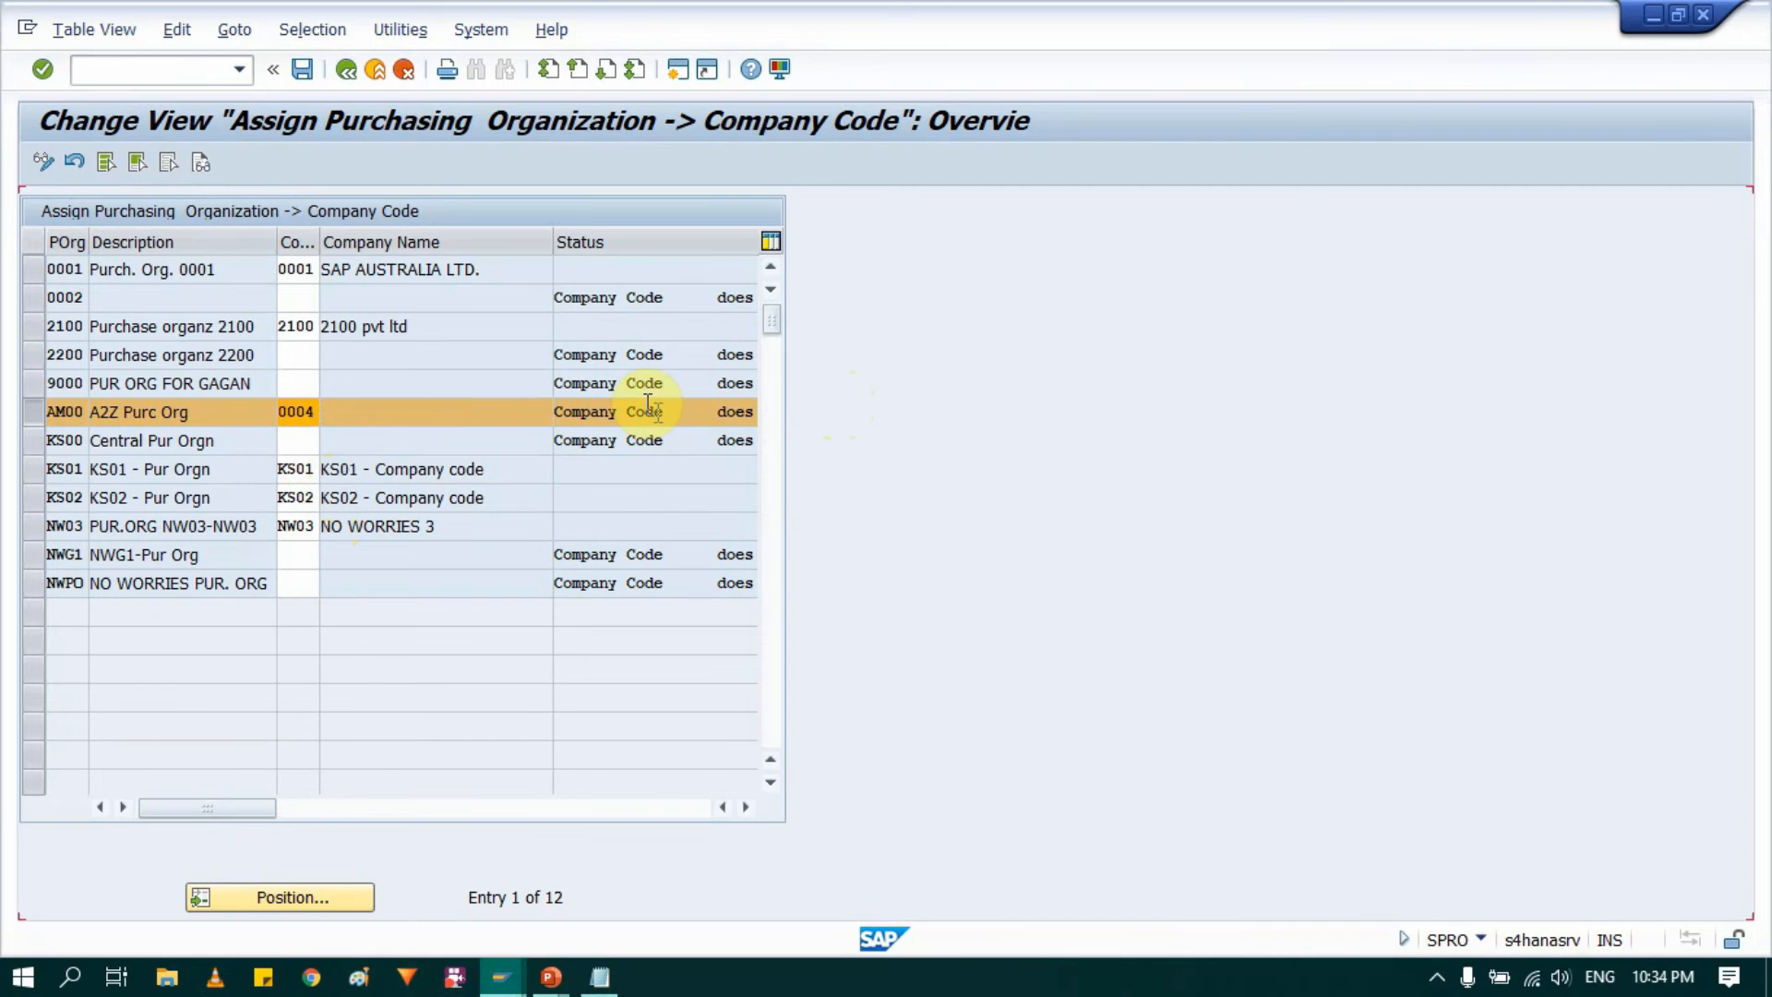
pyautogui.press('Return')
pyautogui.click(478, 417)
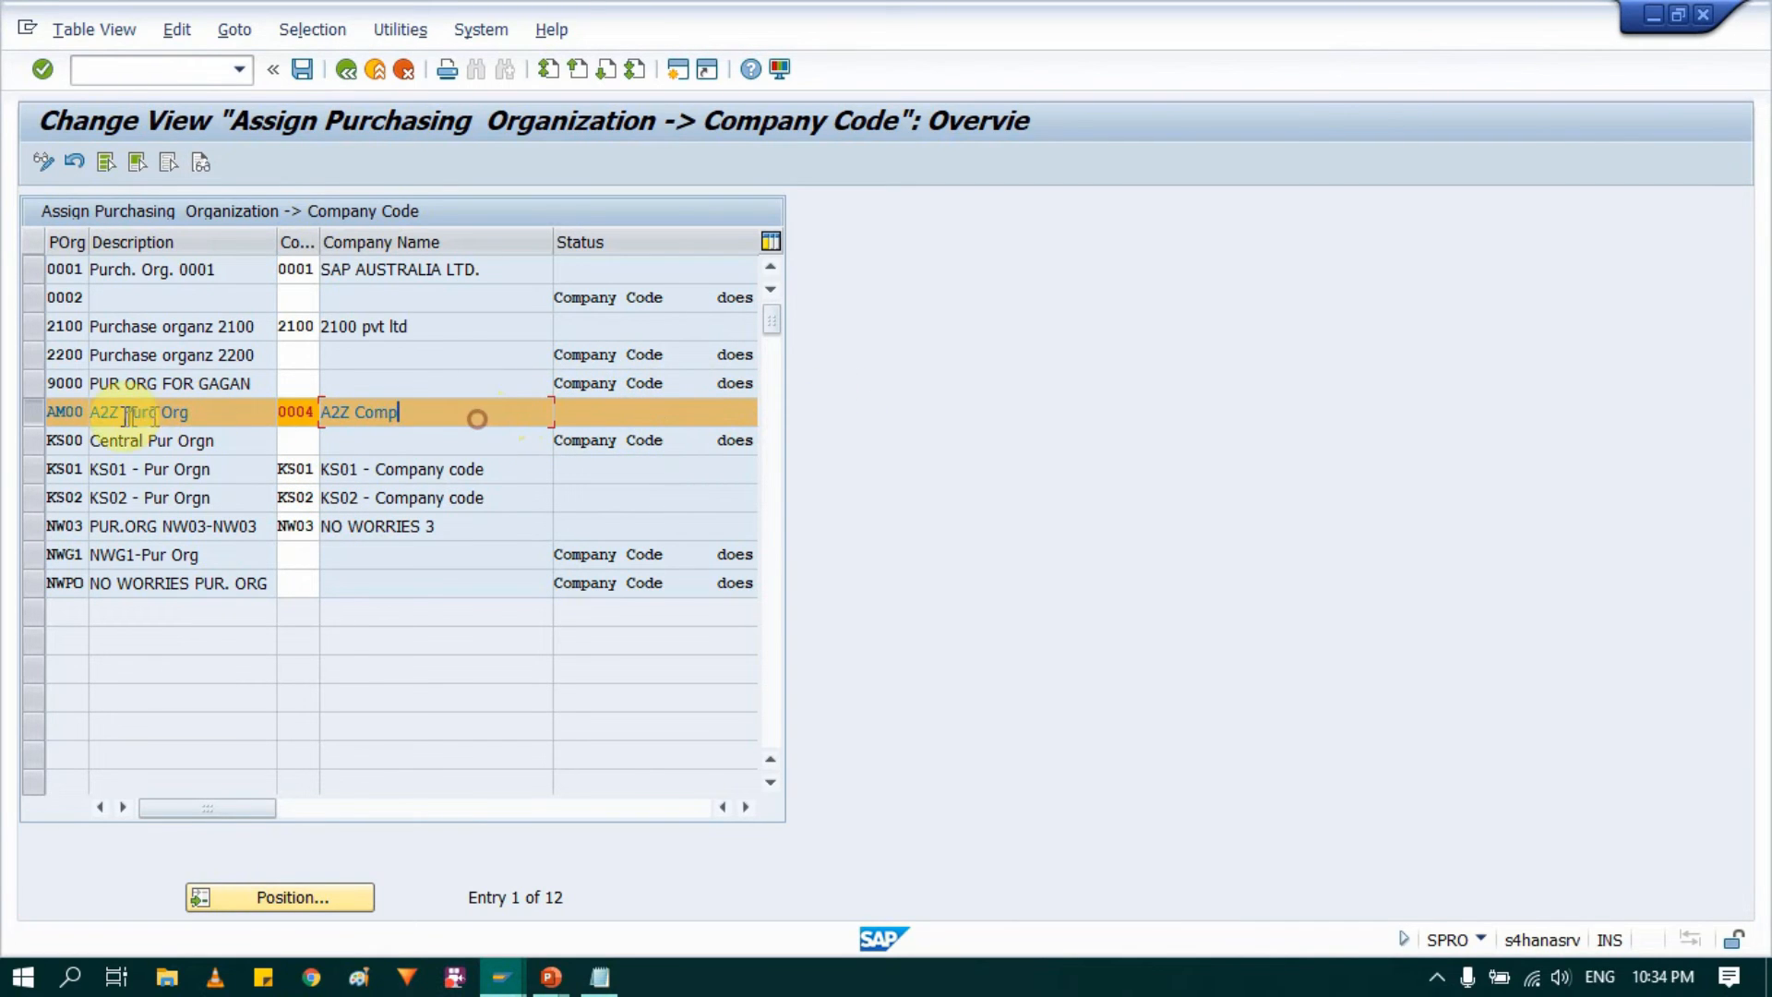
pyautogui.click(297, 74)
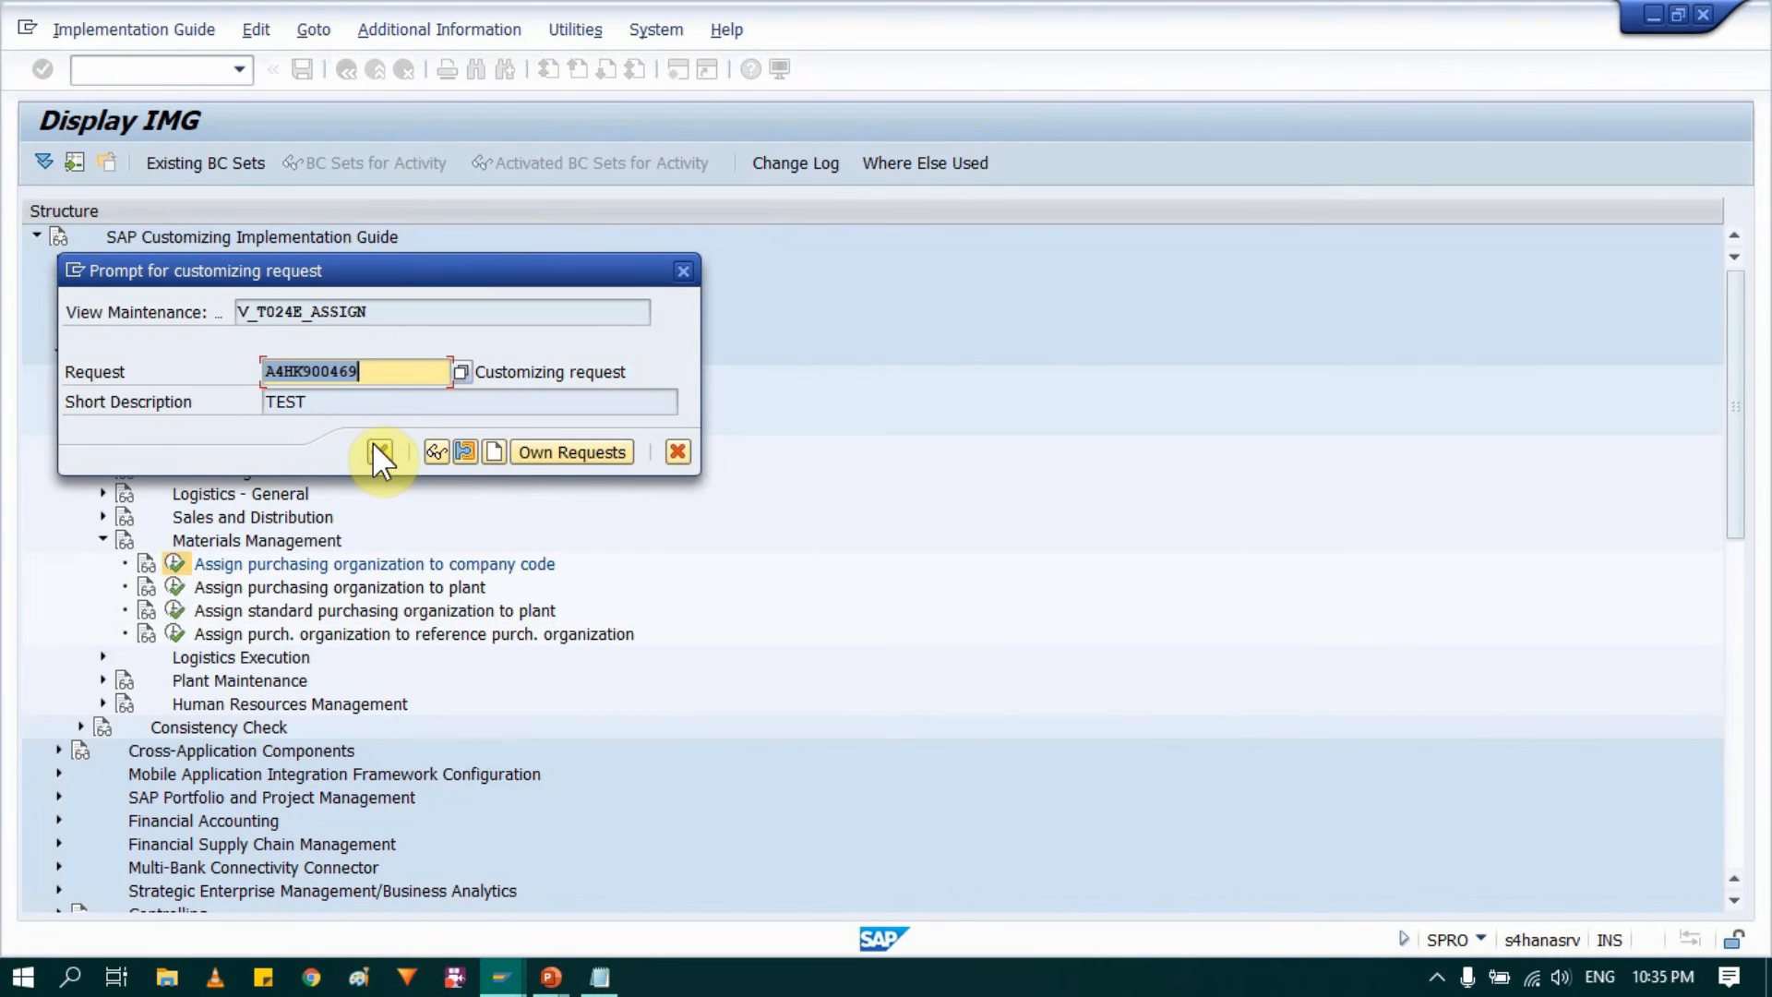
pyautogui.click(375, 446)
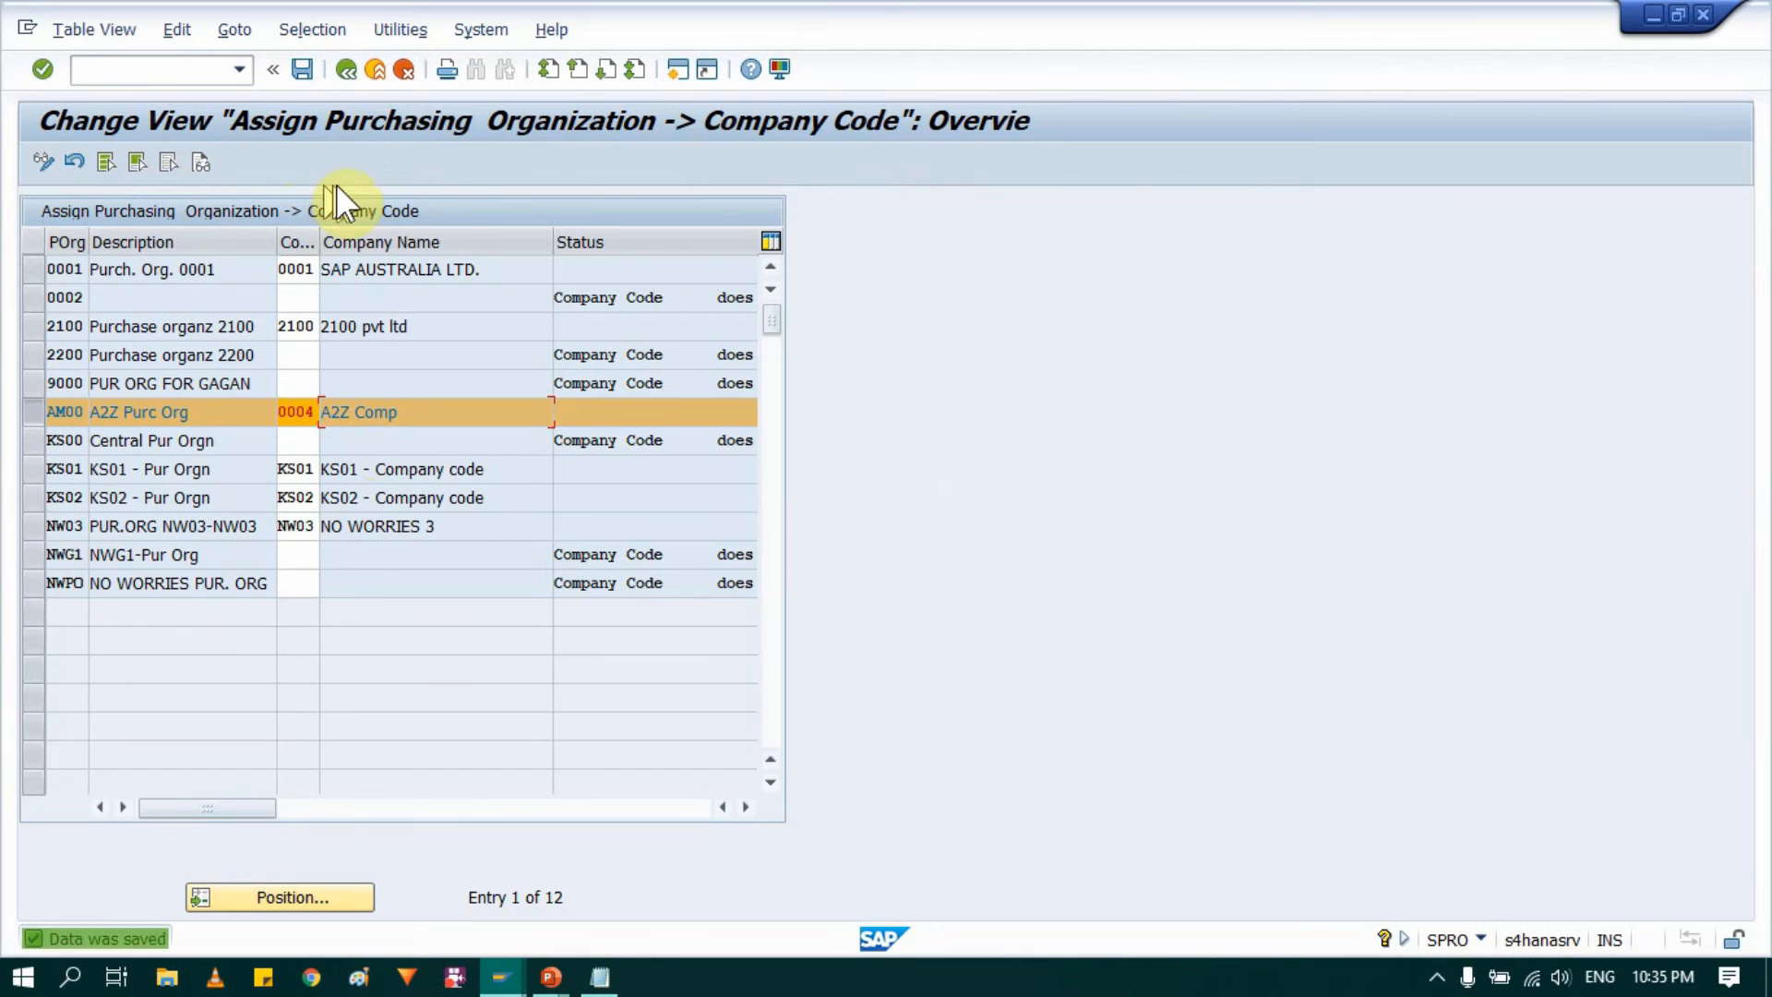
# Step: Return to the IMG structure and open the Assign purchasing organization to plant activity under Materials Management
pyautogui.click(346, 74)
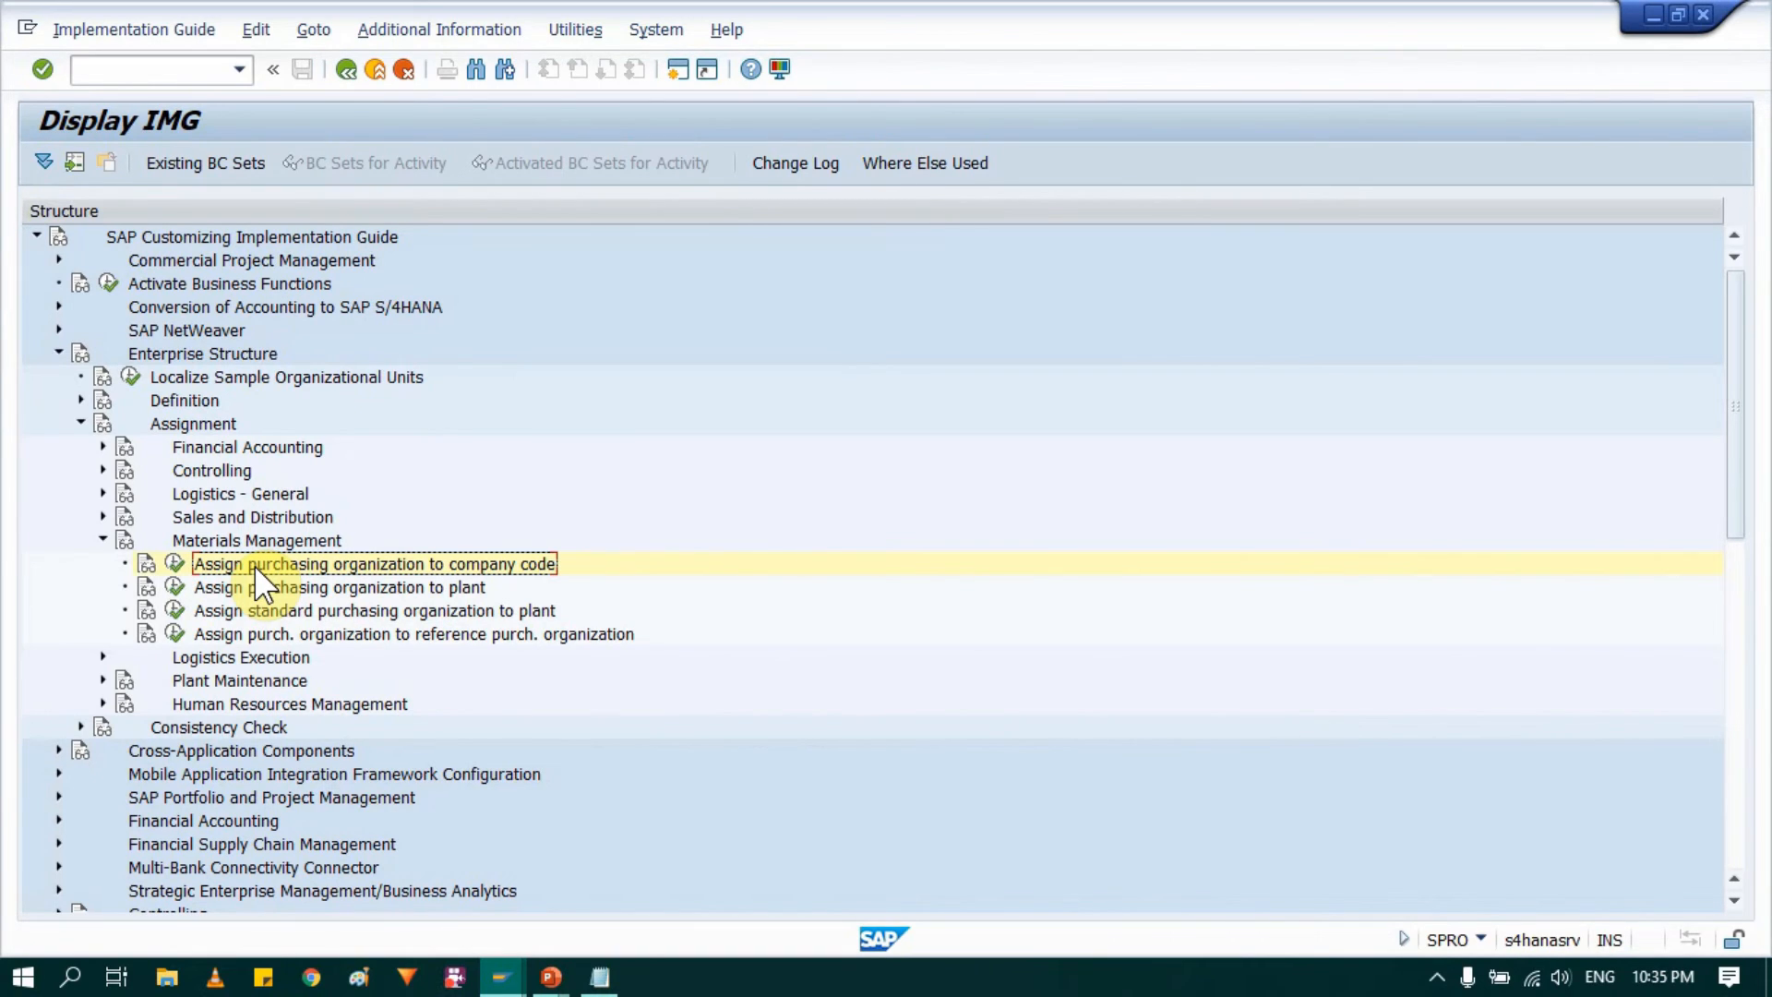
pyautogui.click(246, 595)
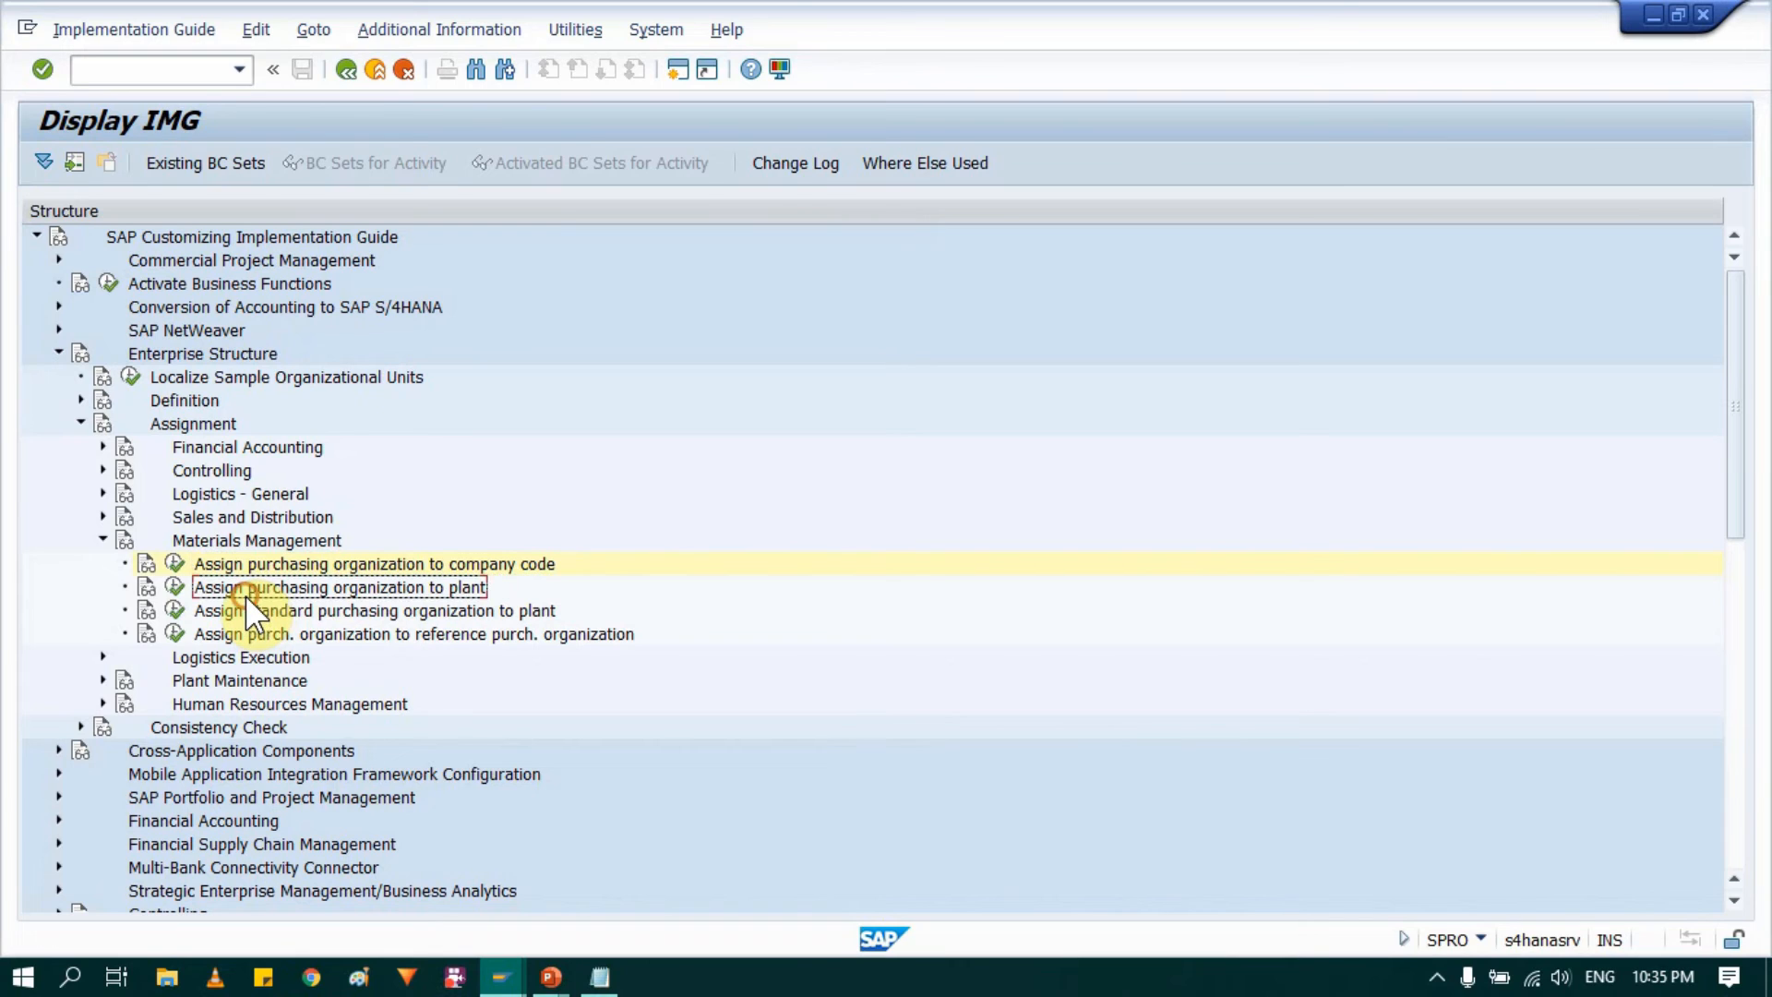
pyautogui.click(172, 590)
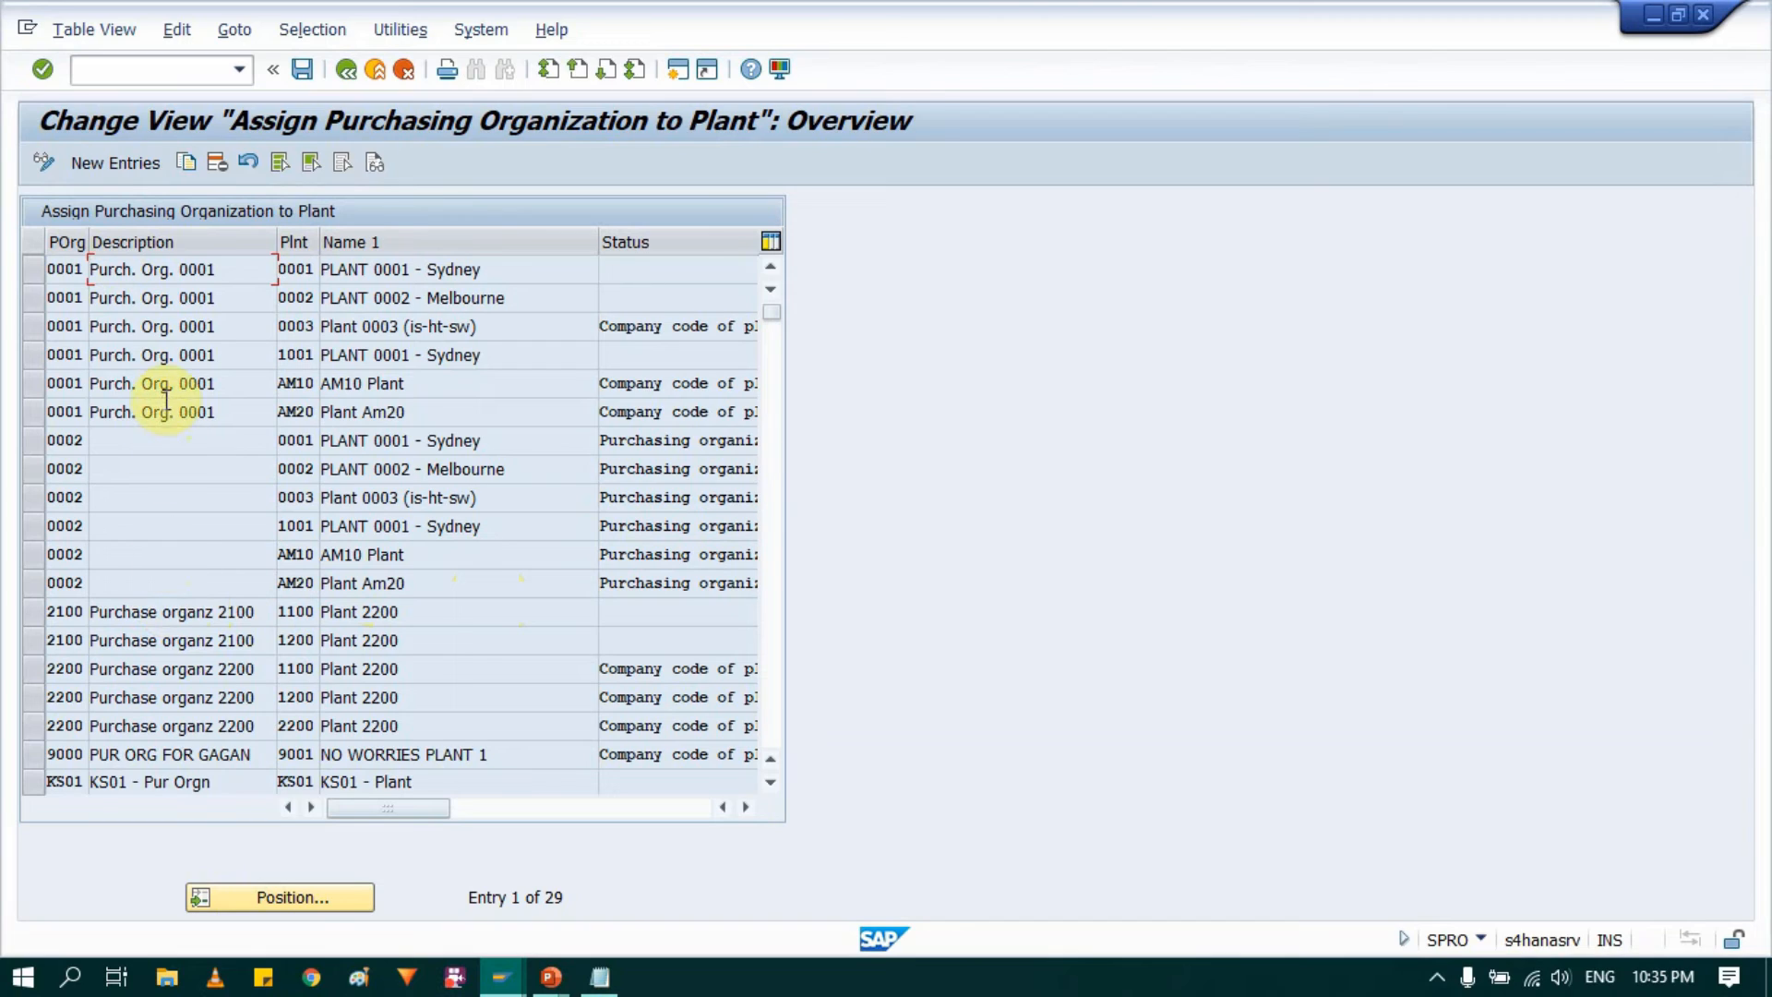
# Step: Delete the assignments of plants AM10 and AM20 to purchasing organizations 0001 and 0002, save, and confirm the customizing request
pyautogui.click(24, 382)
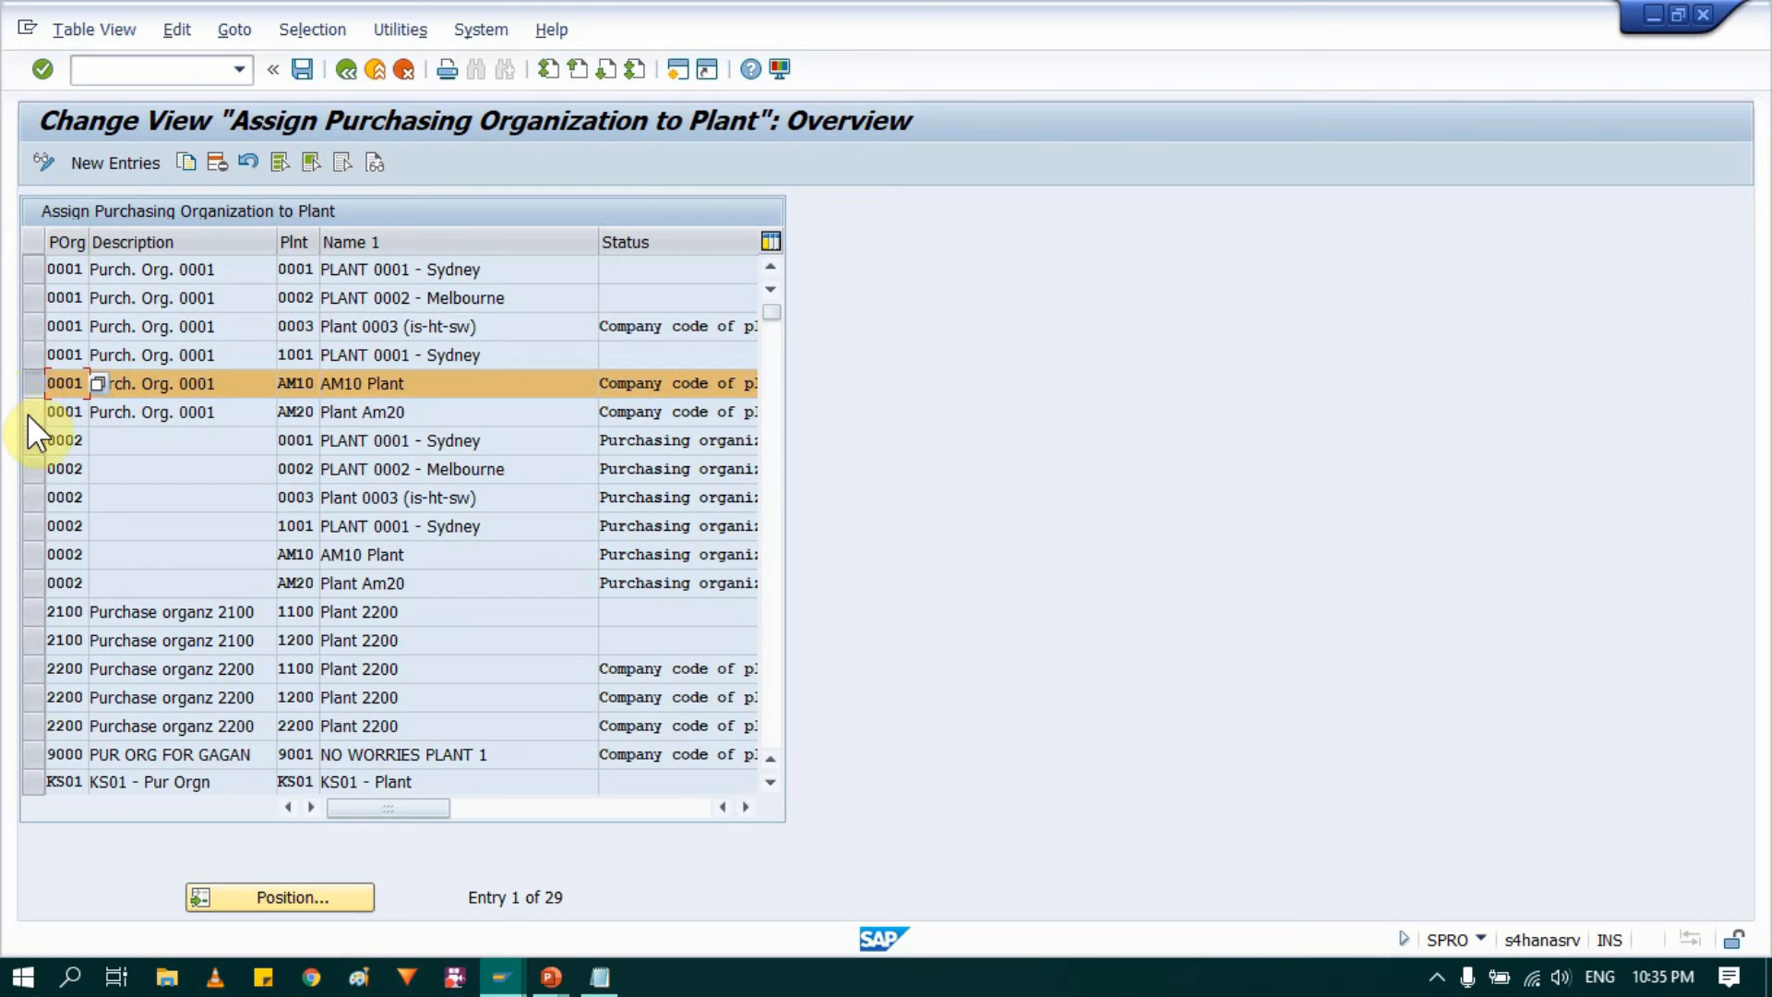
pyautogui.click(25, 413)
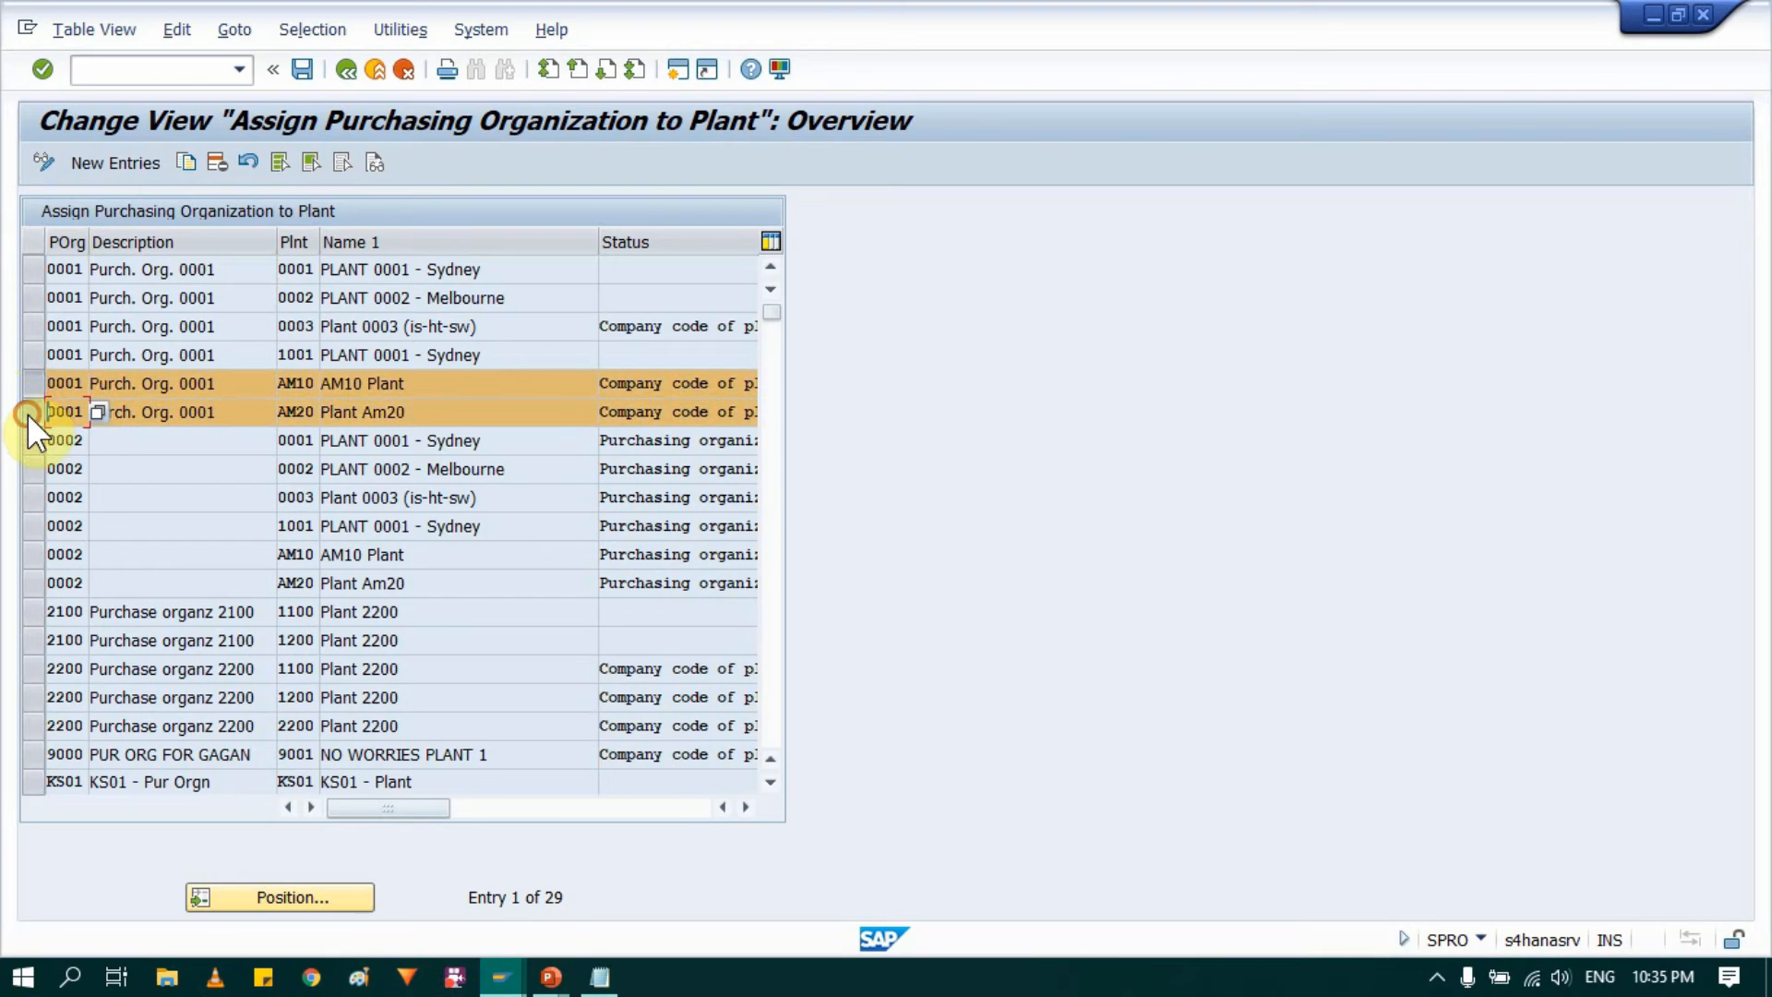
pyautogui.click(35, 587)
pyautogui.click(31, 555)
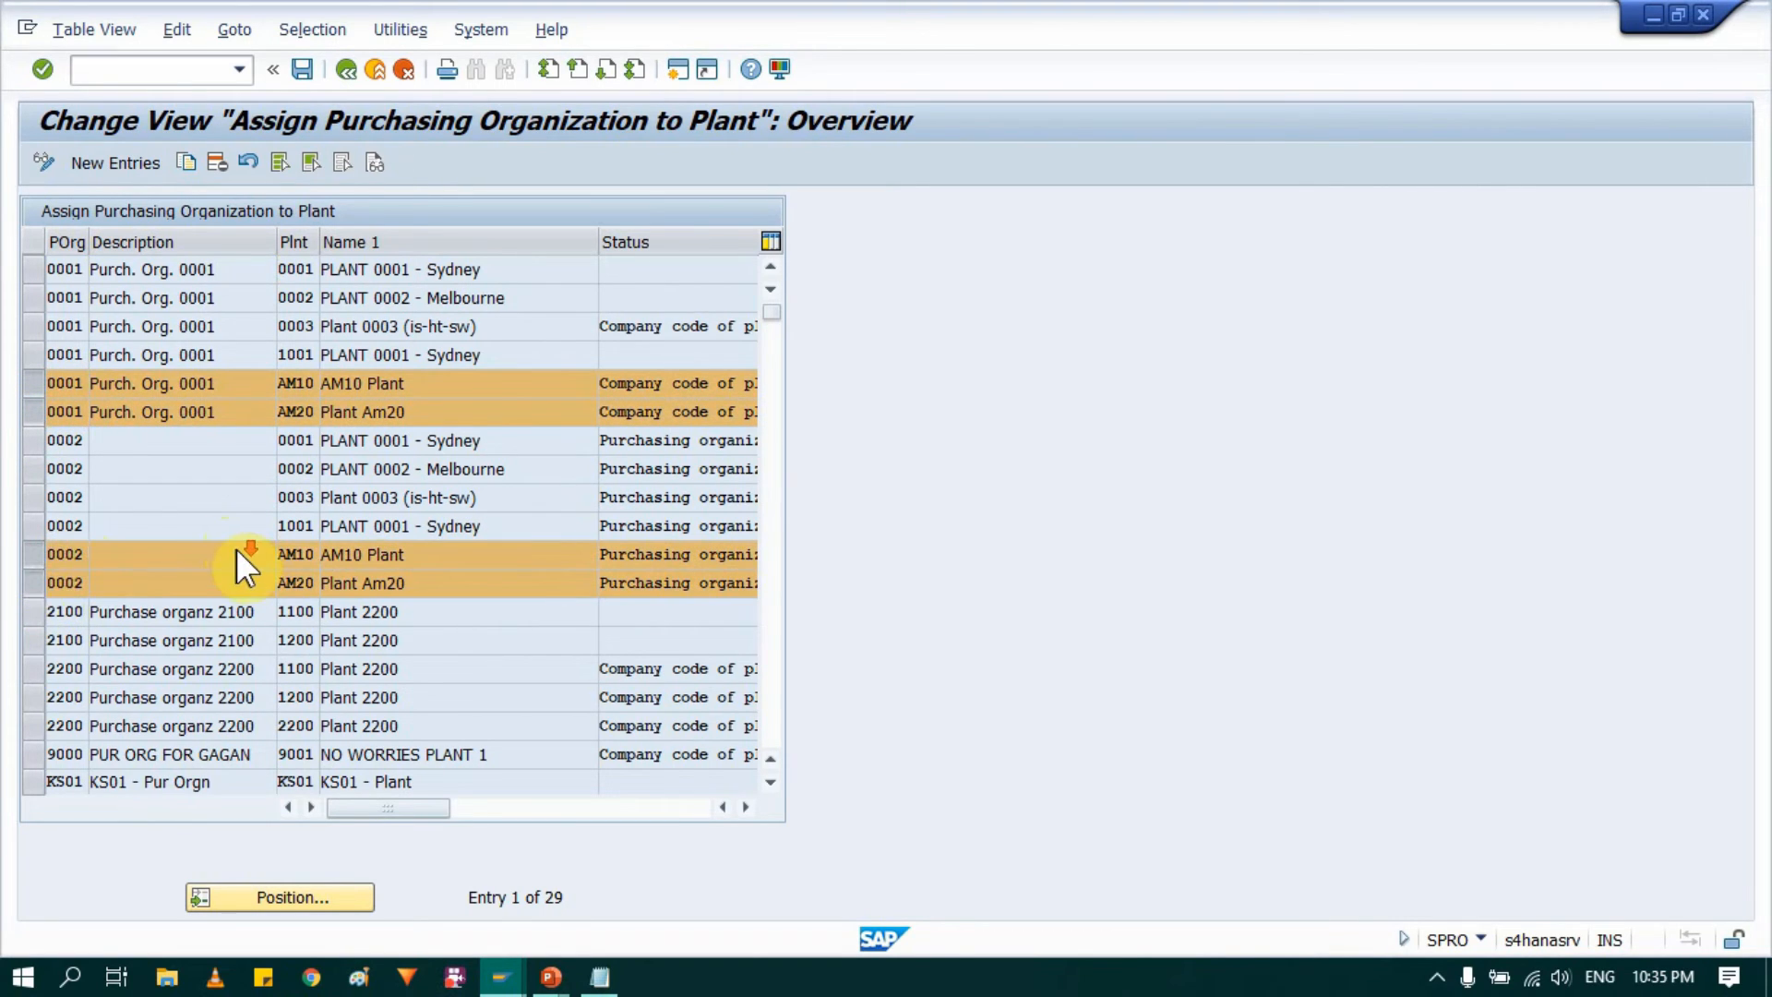
pyautogui.scroll(-1, 242, 551)
pyautogui.scroll(-1, 242, 551)
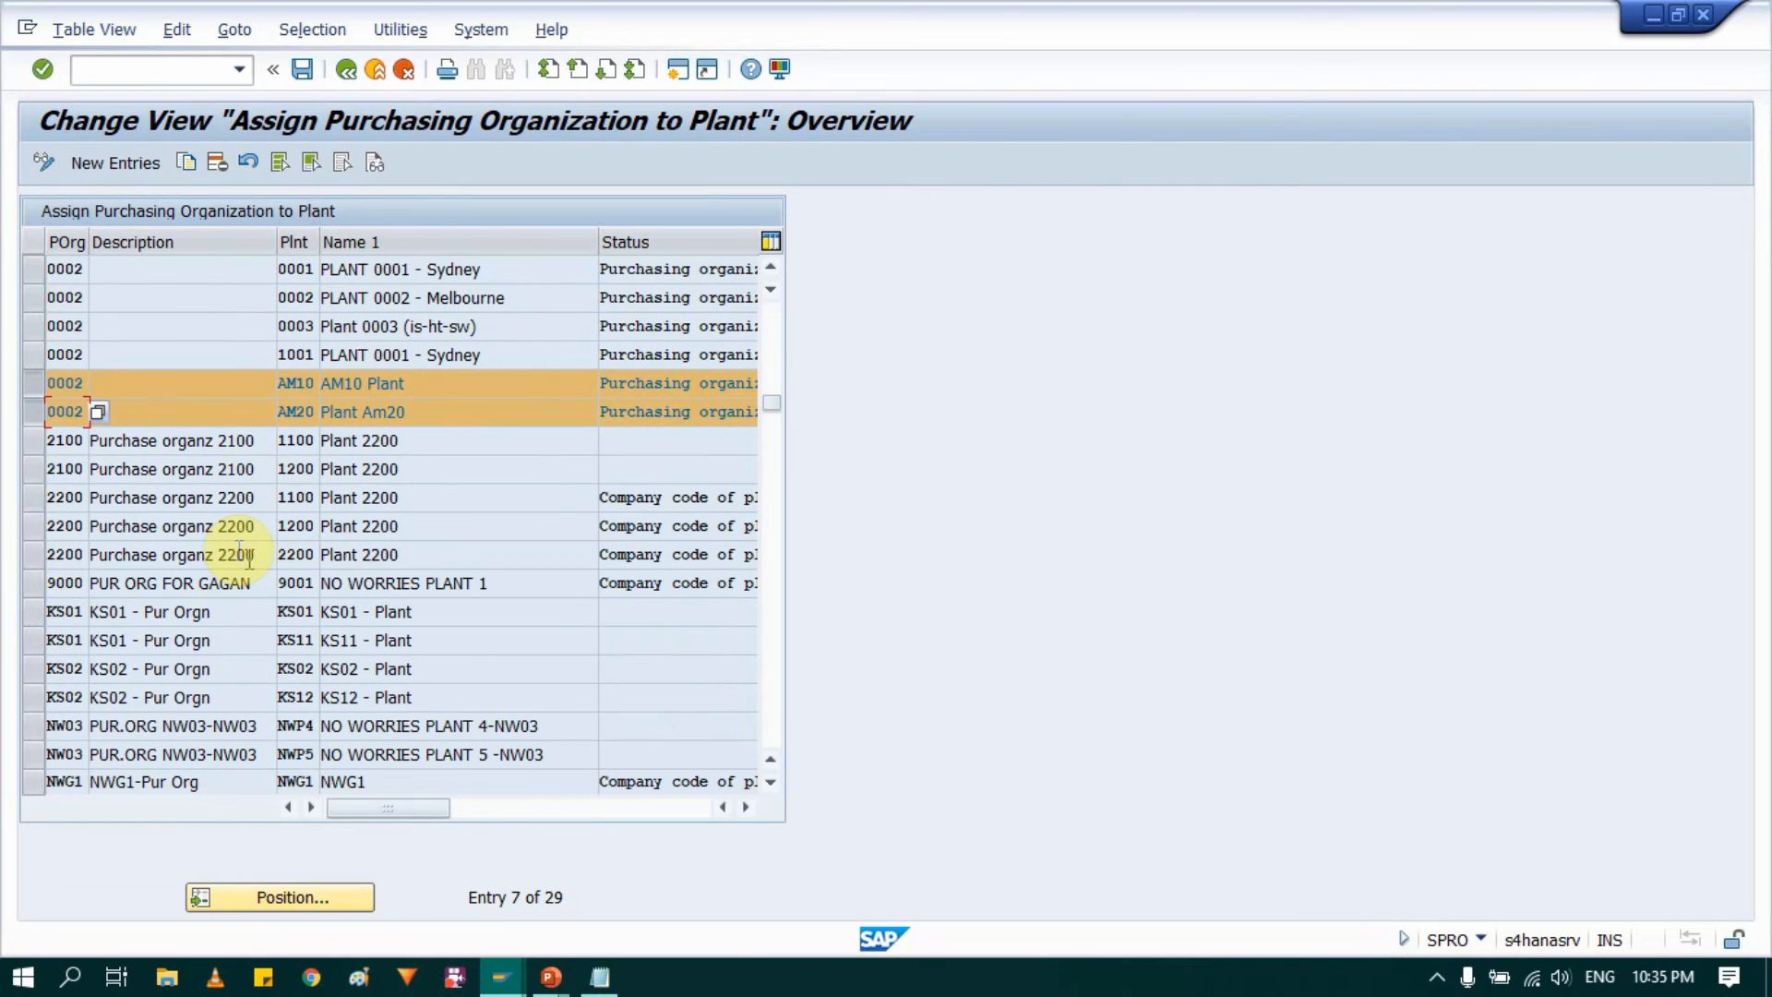
pyautogui.scroll(-6, 241, 554)
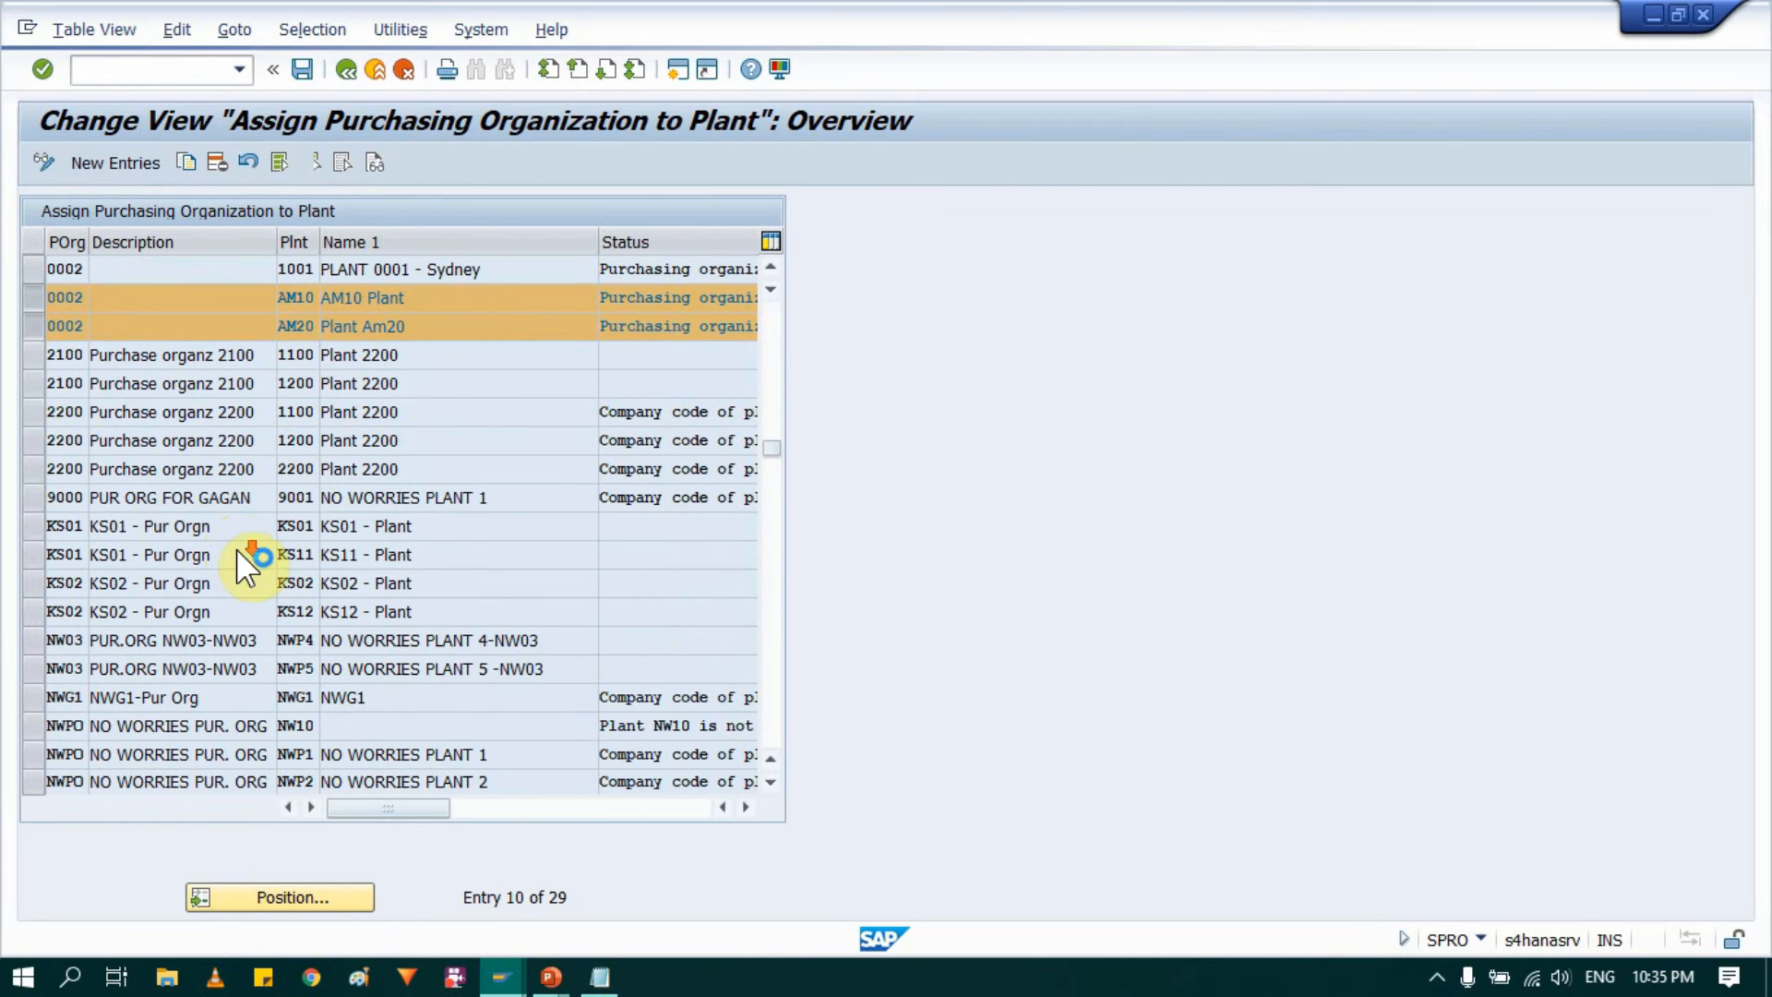
pyautogui.scroll(4, 242, 553)
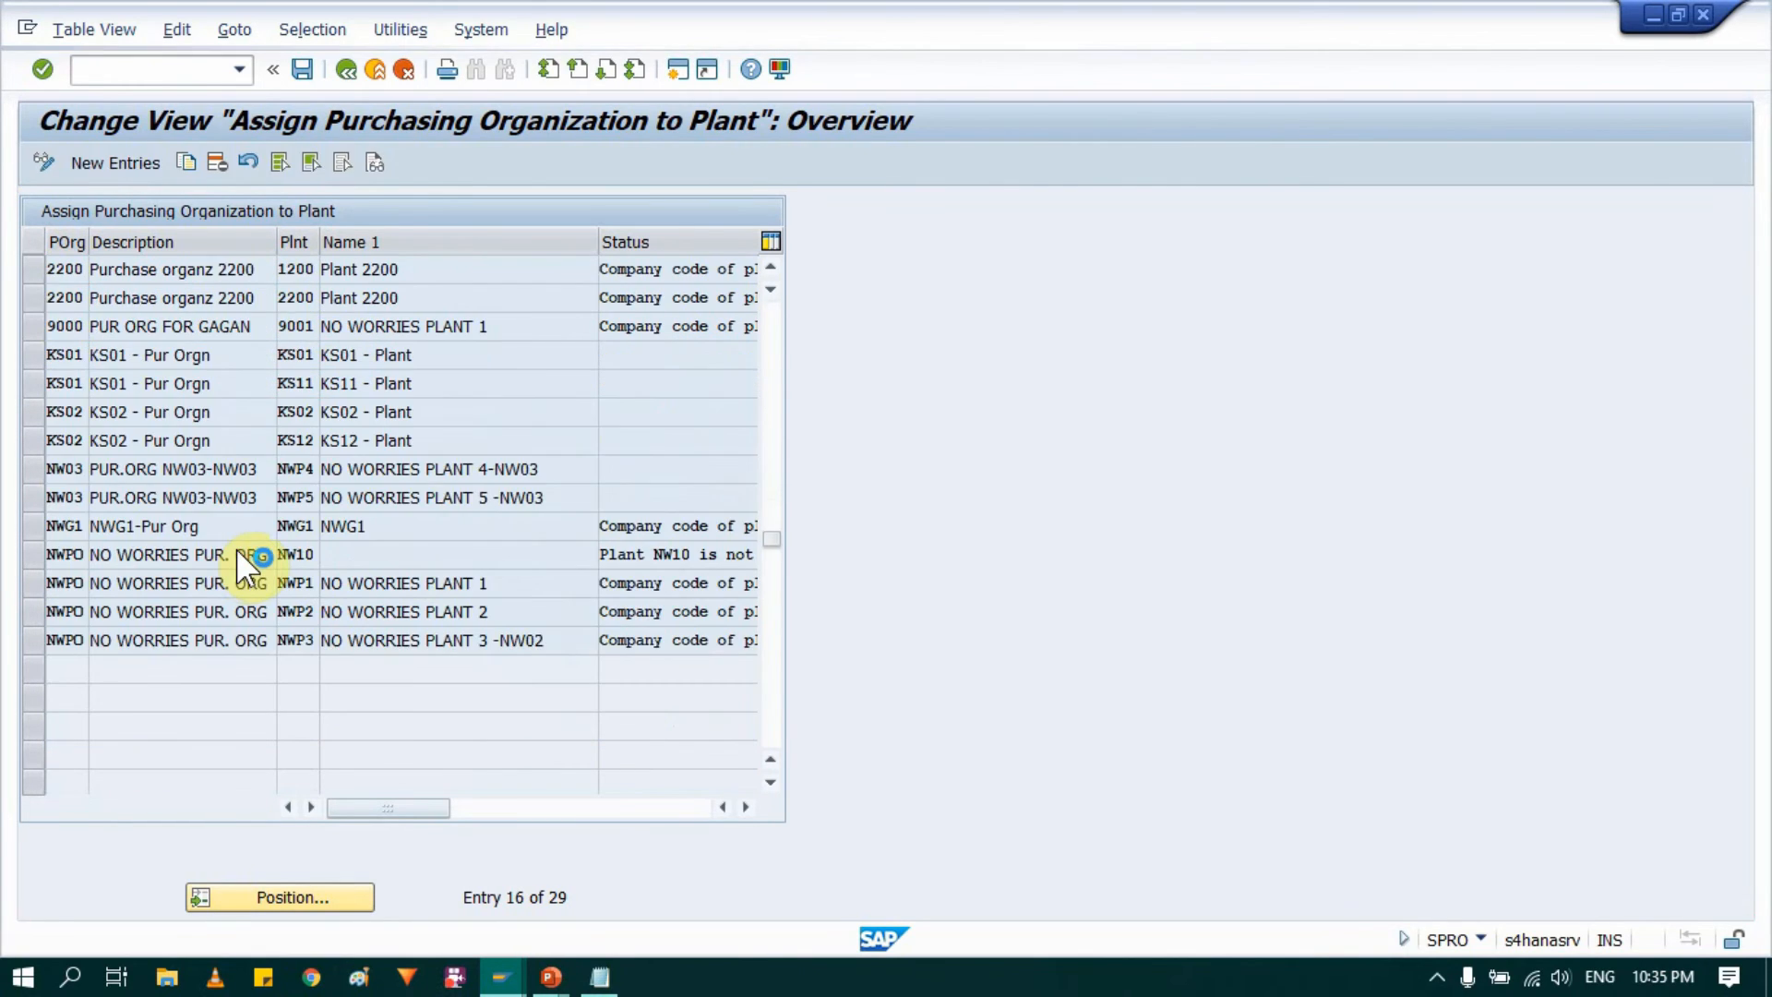
pyautogui.scroll(4, 246, 556)
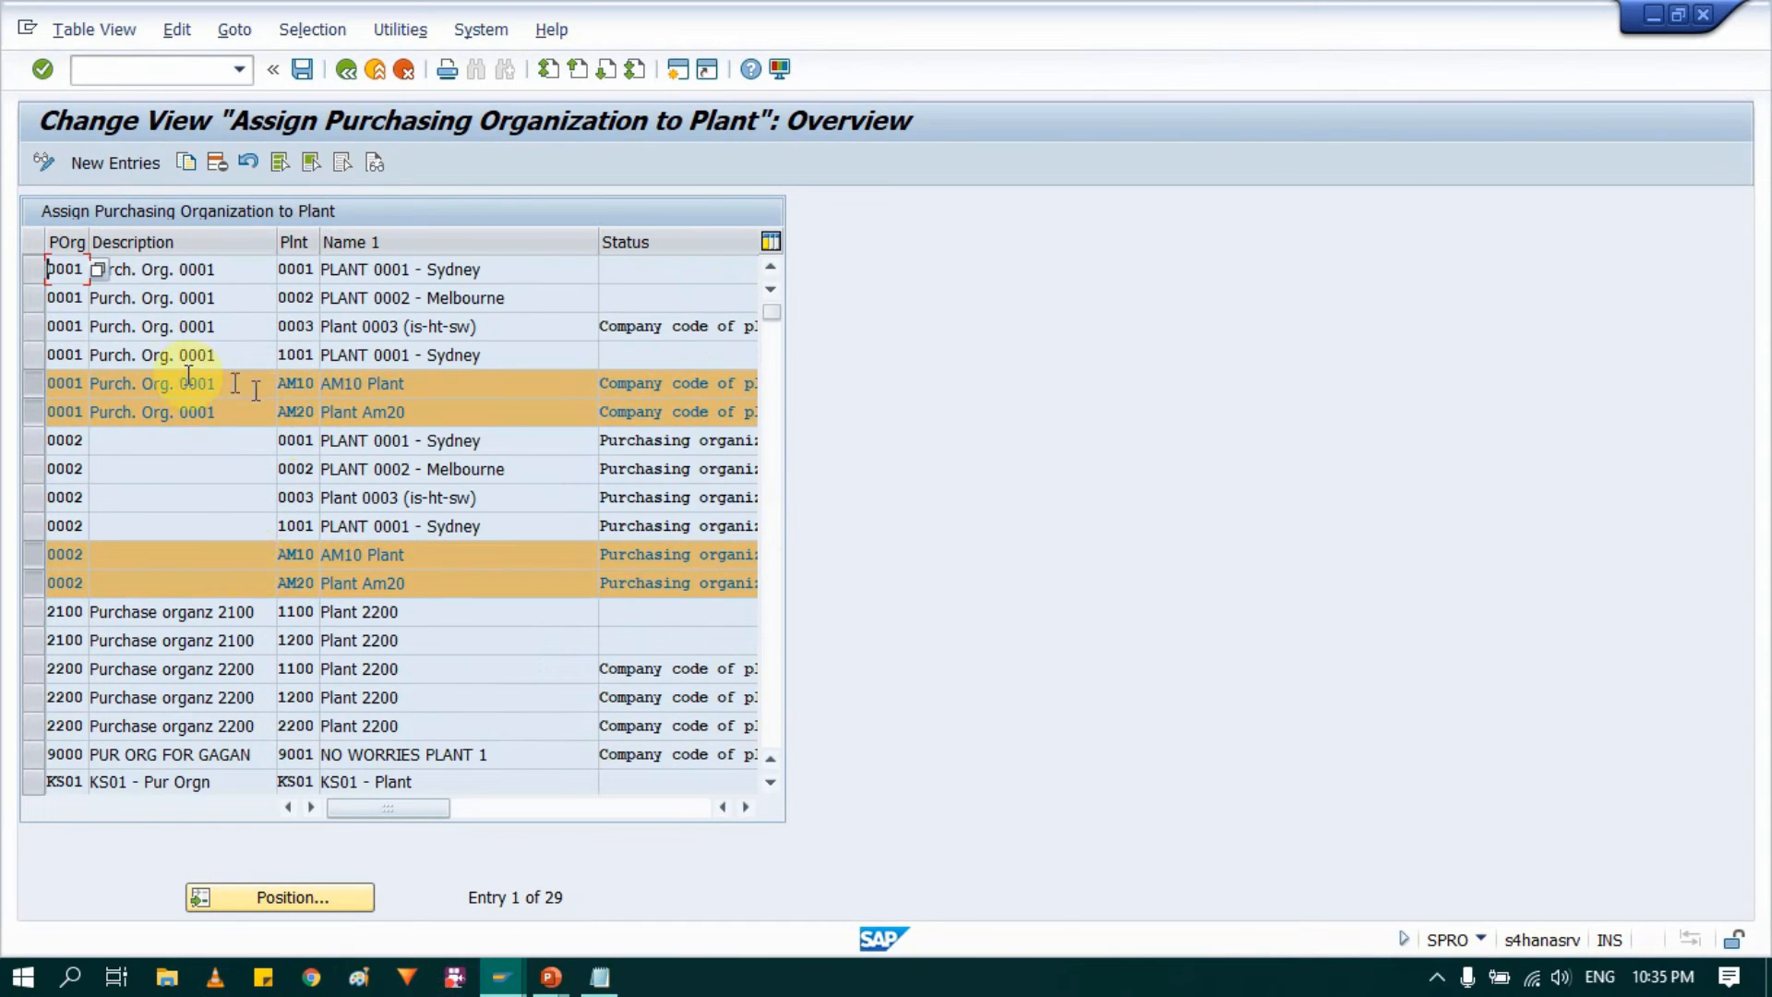
pyautogui.click(218, 159)
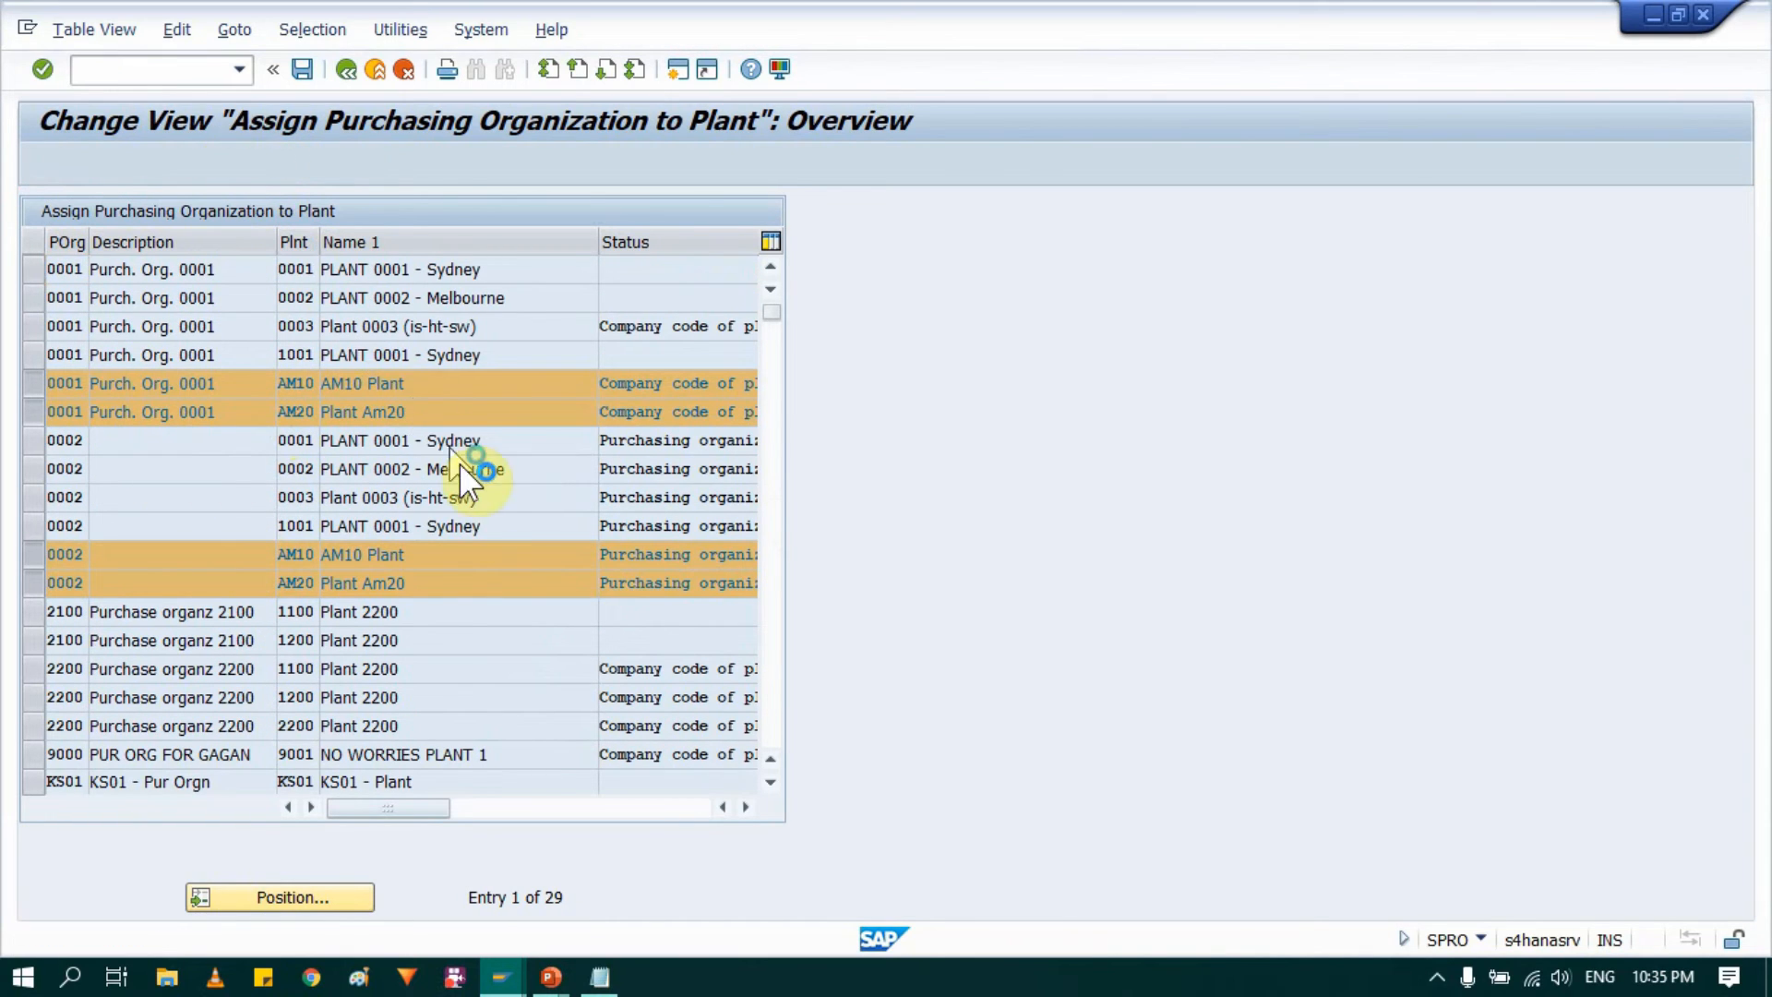
pyautogui.click(300, 71)
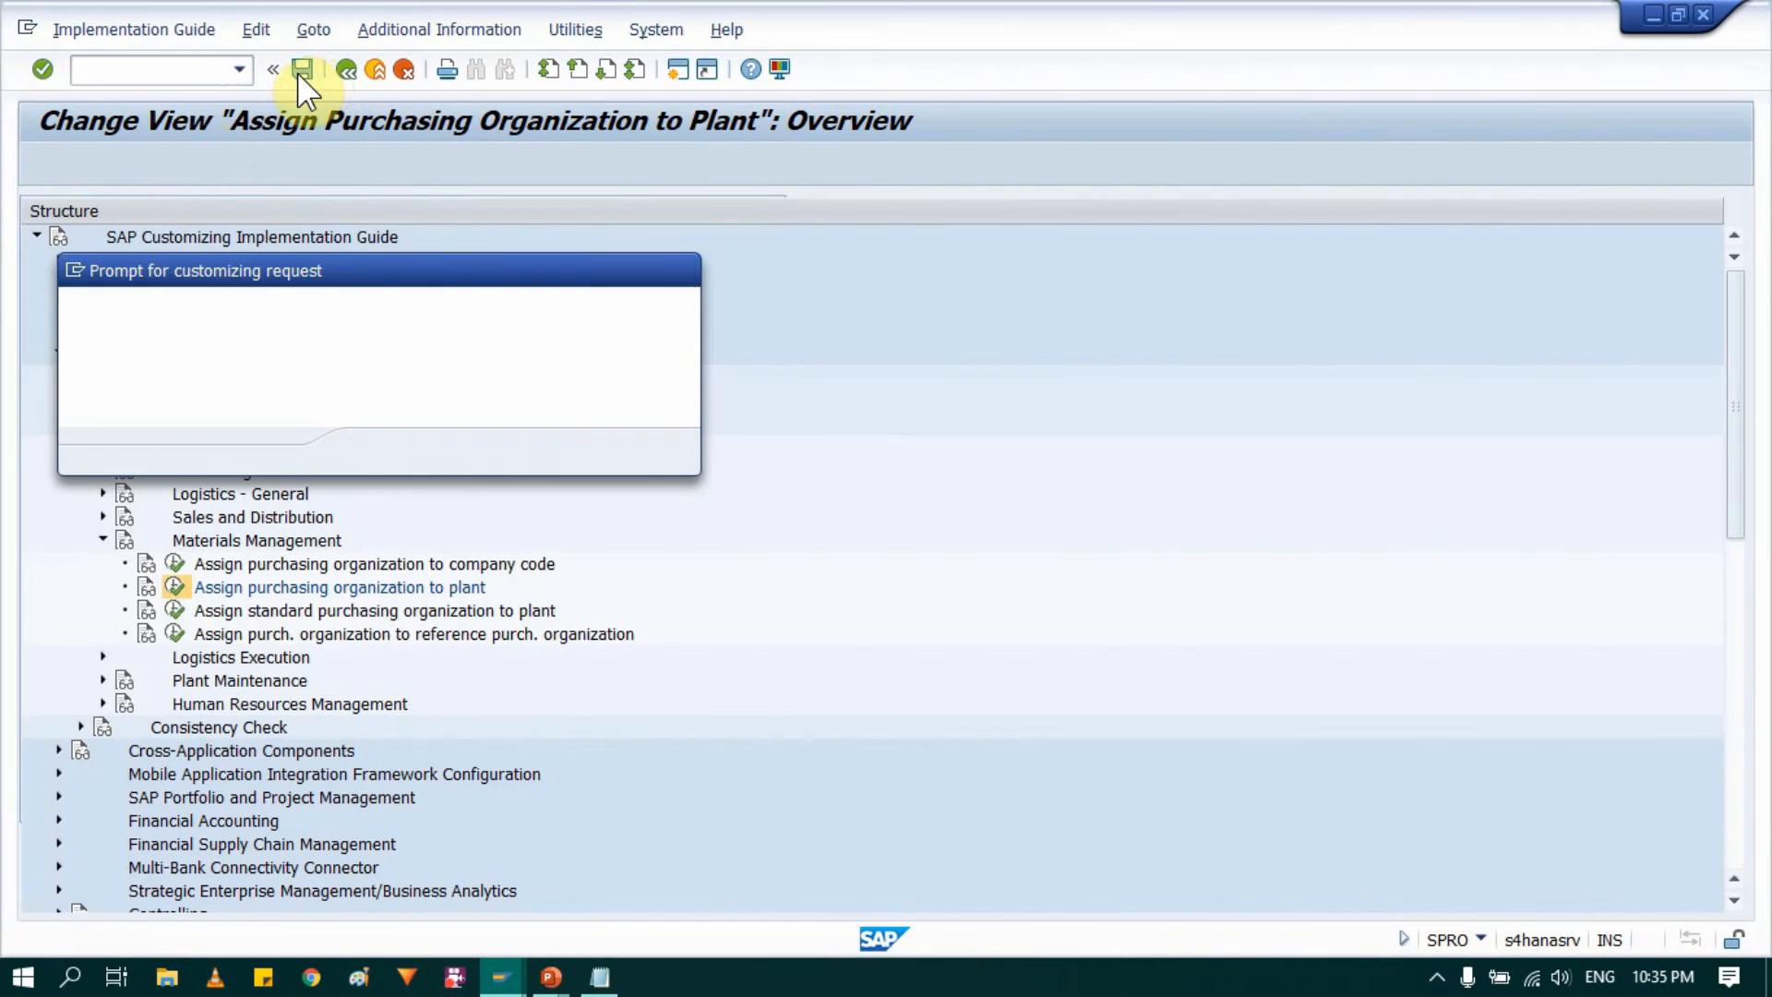
pyautogui.click(376, 449)
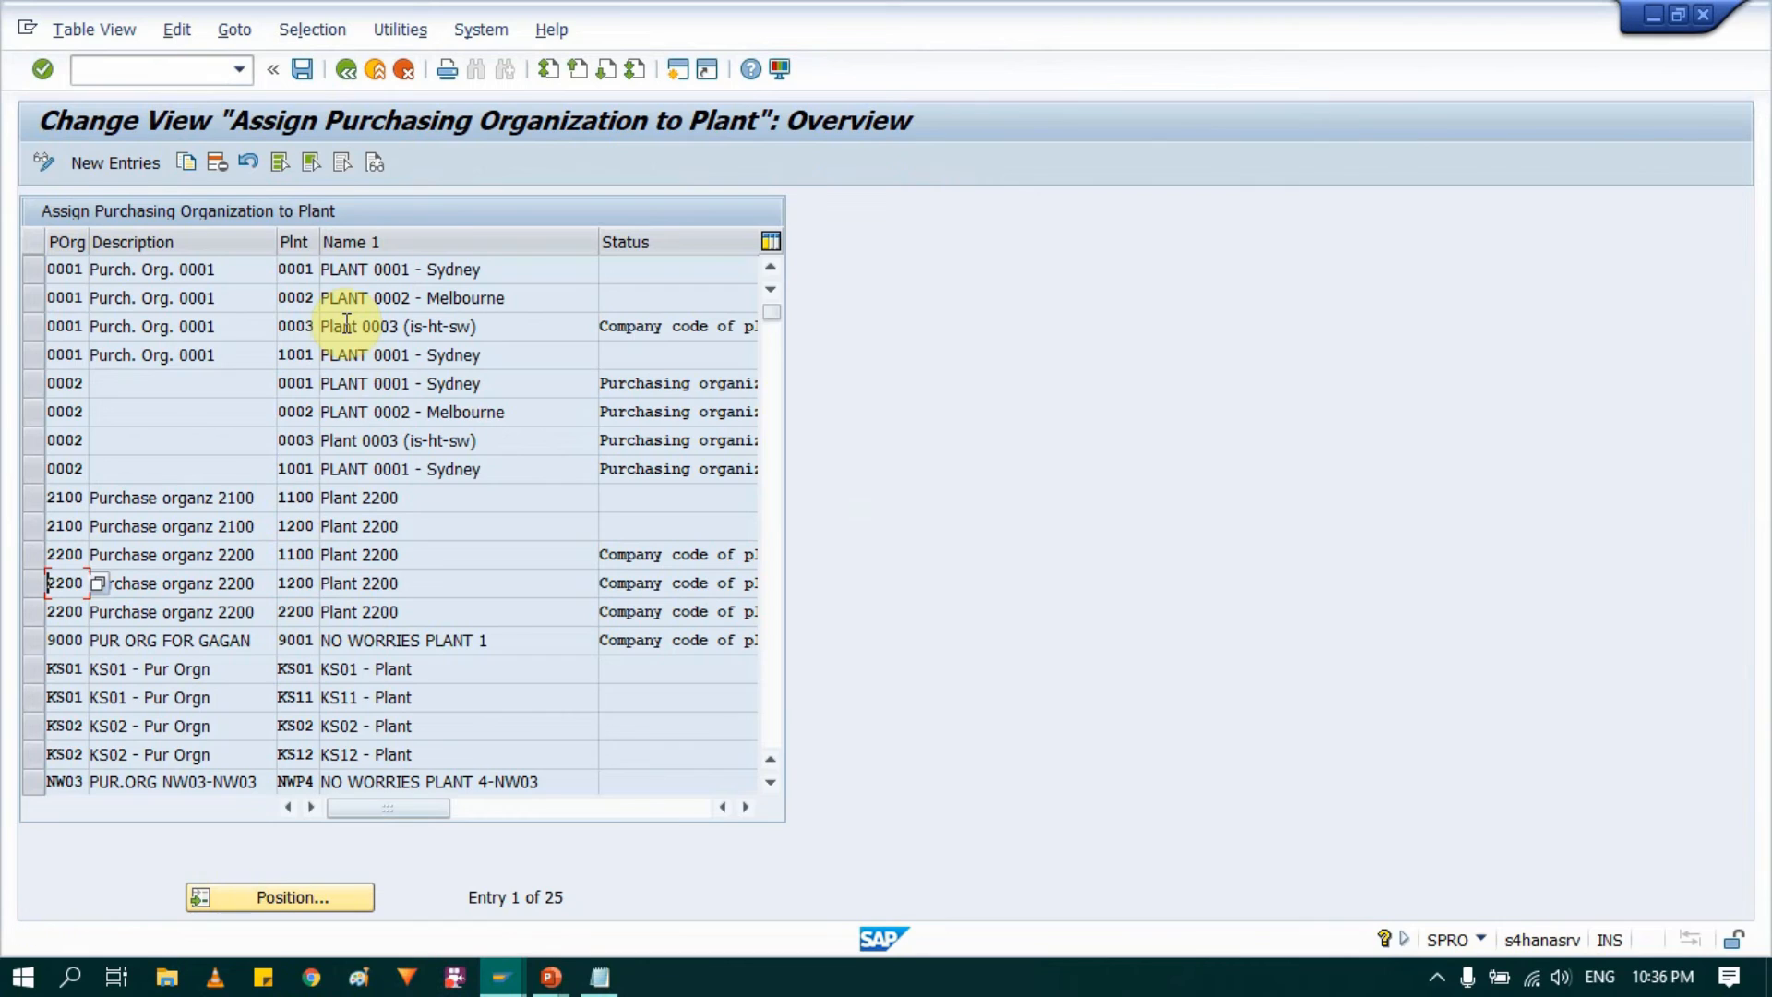
# Step: Add new entries assigning purchasing organization AM00 to plants AM10 and AM20, and save them
pyautogui.click(112, 162)
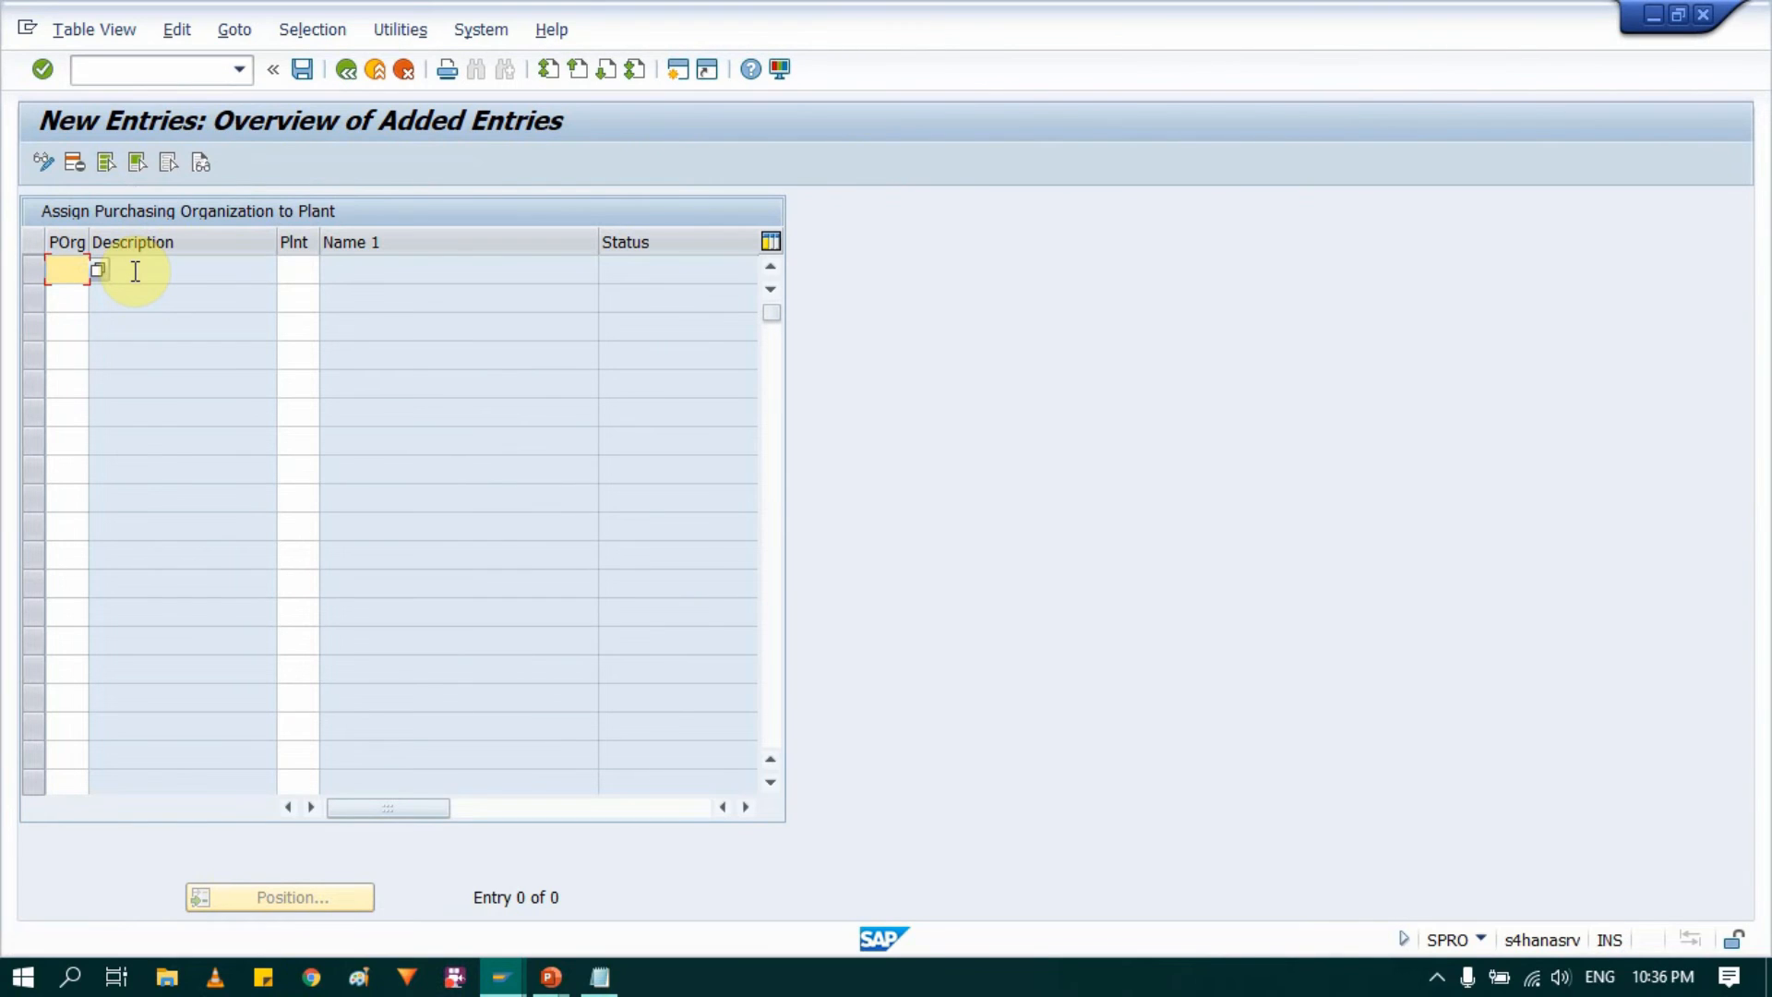
pyautogui.press('Tab')
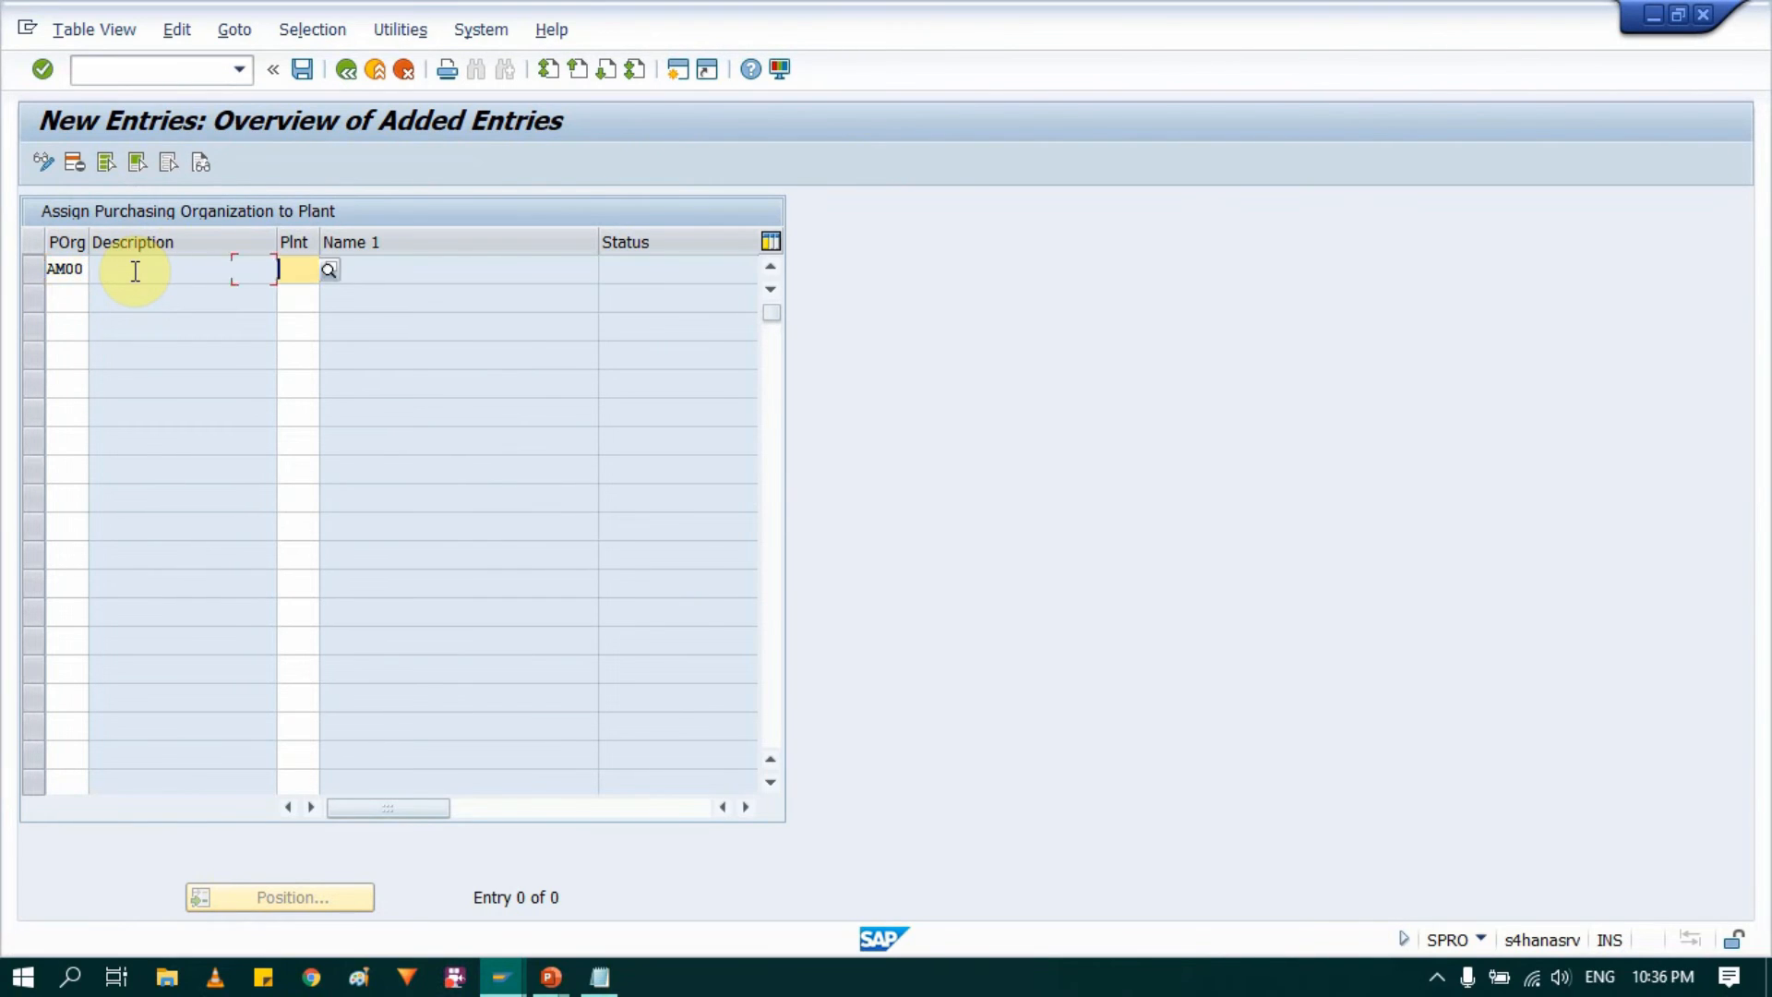
pyautogui.write('AM10')
pyautogui.press('Tab')
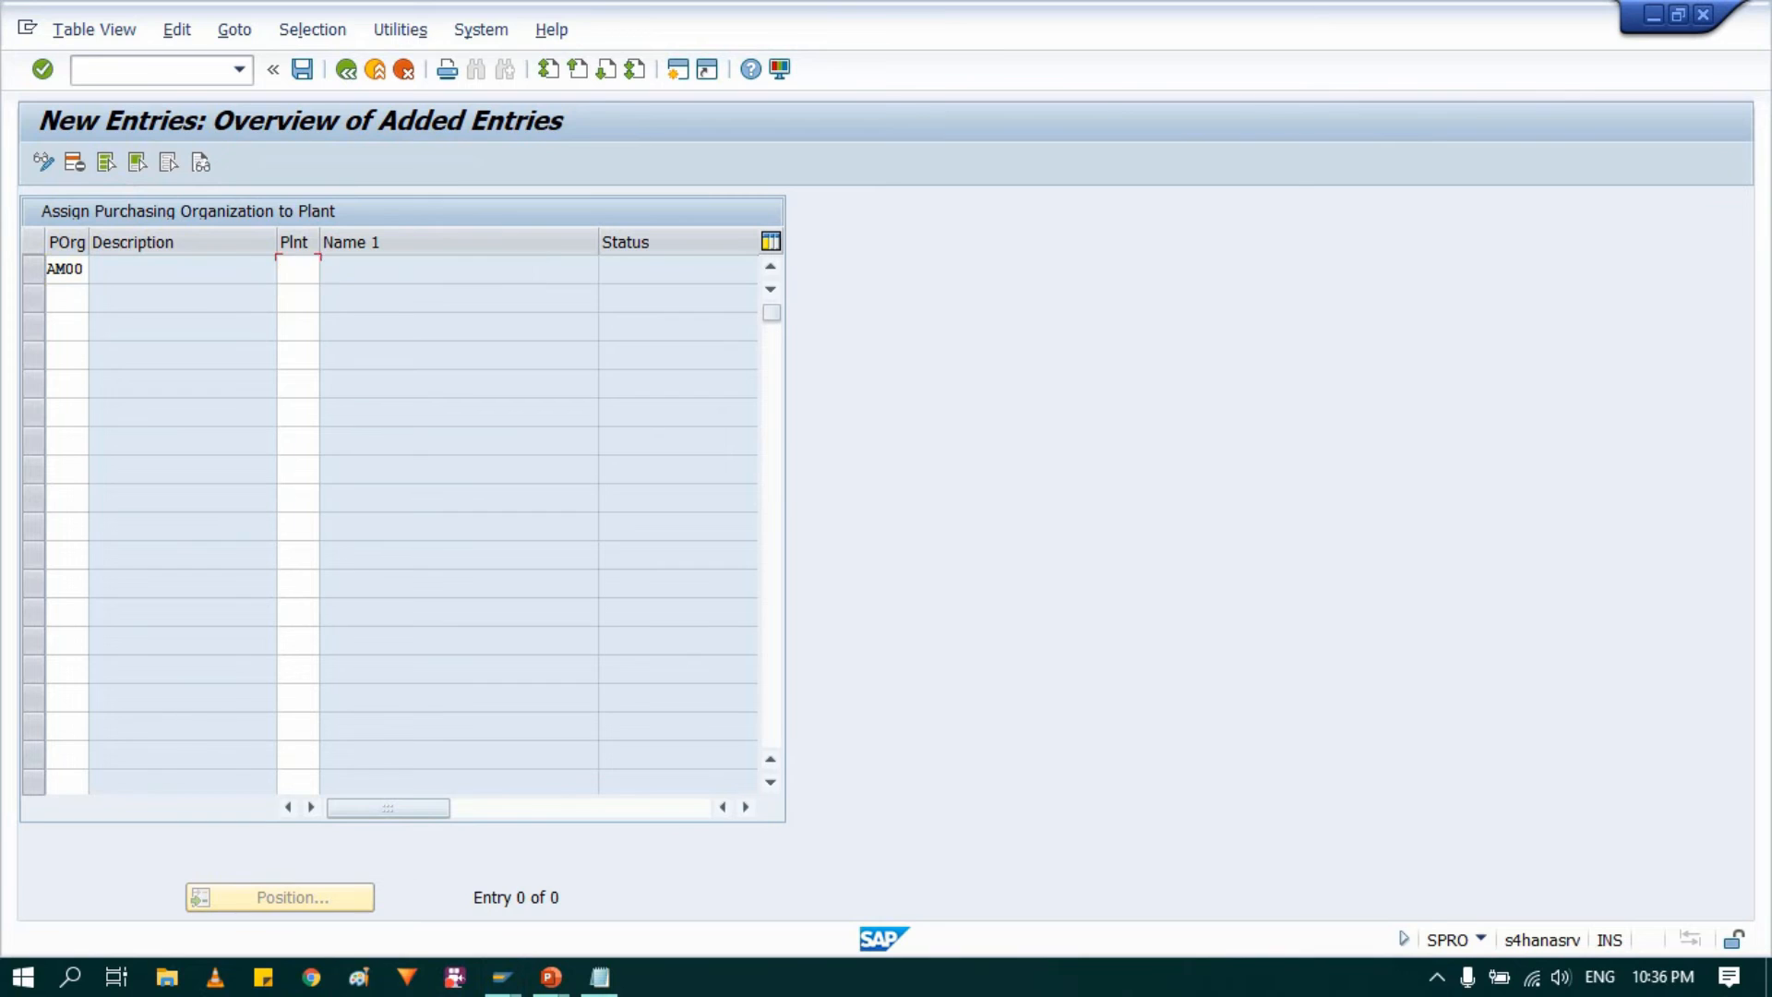
pyautogui.write('AM0')
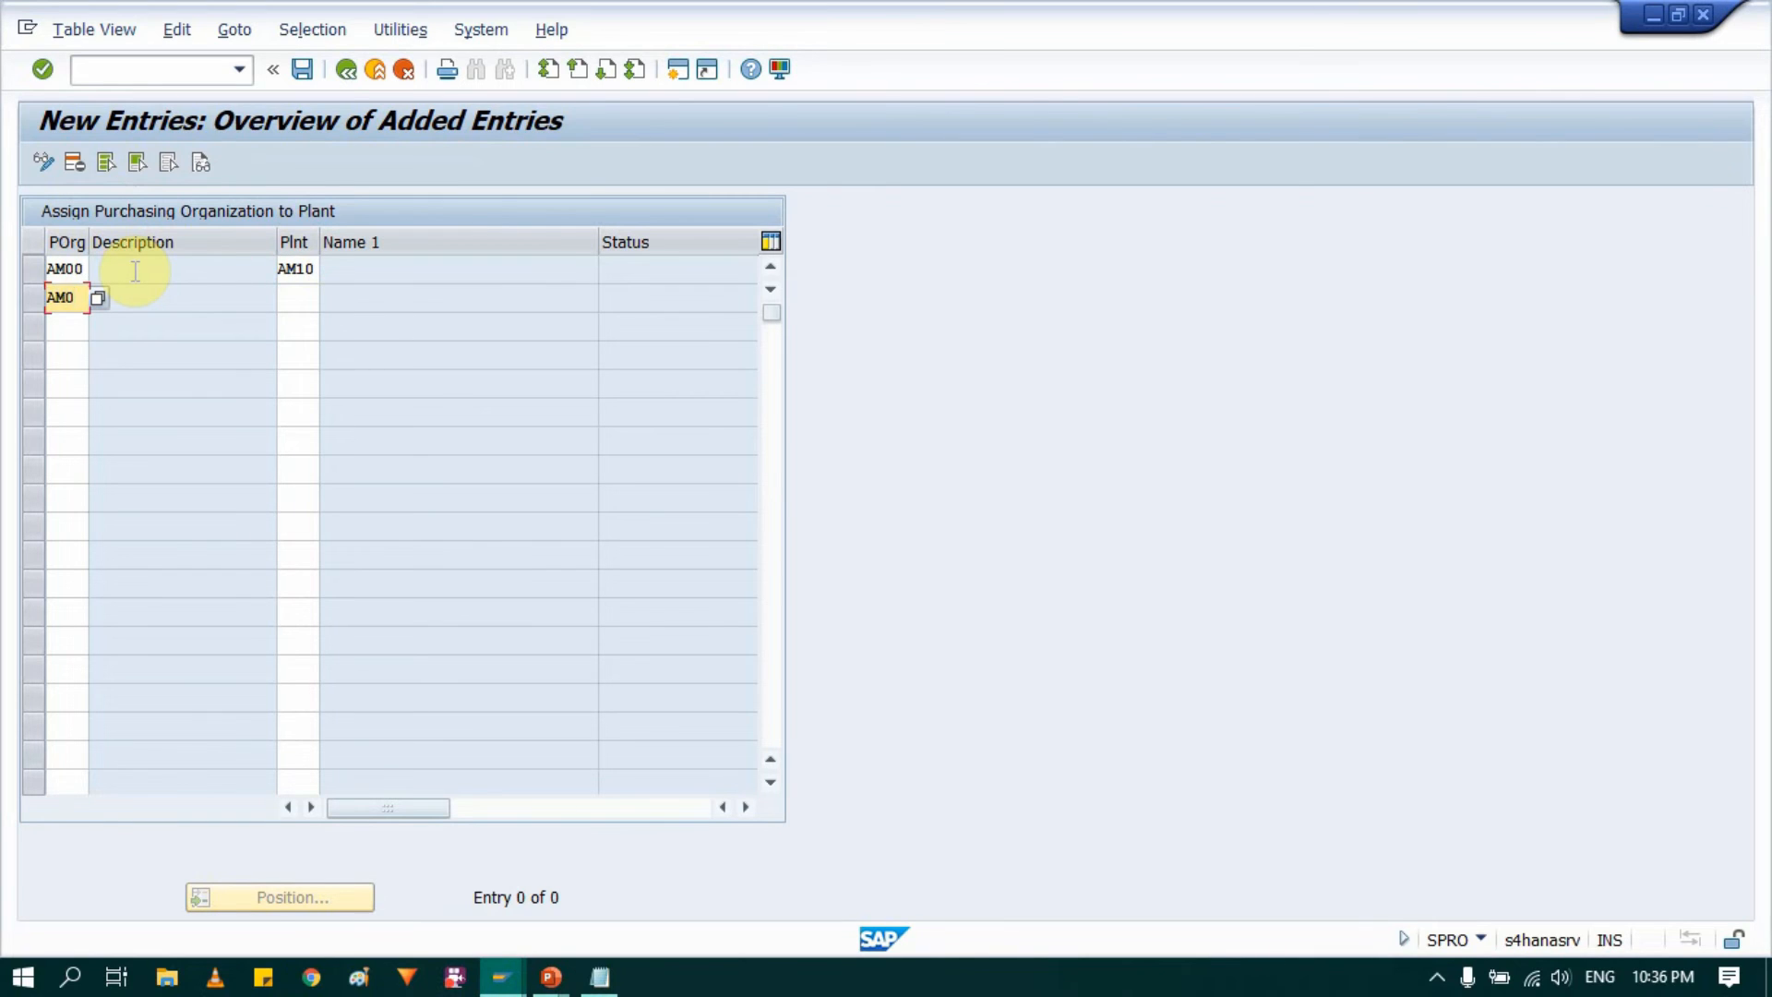
pyautogui.write('0')
pyautogui.press('Tab')
pyautogui.write('AM')
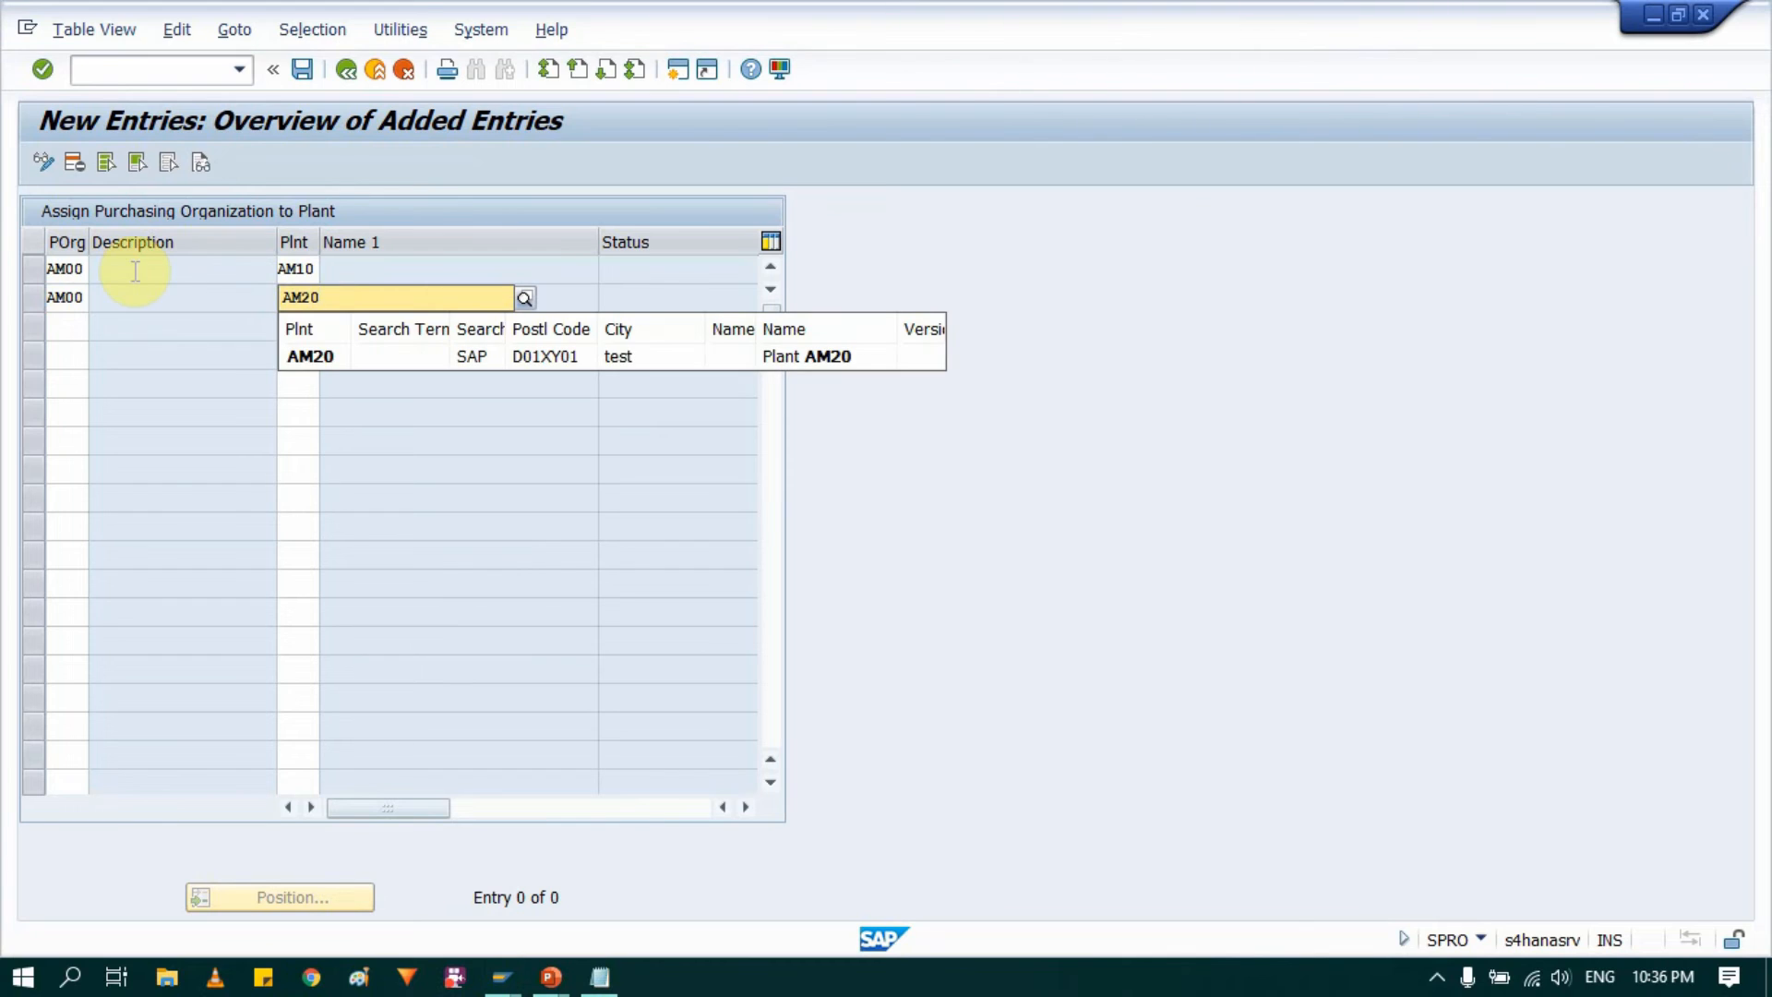
pyautogui.press('Return')
pyautogui.press('Return')
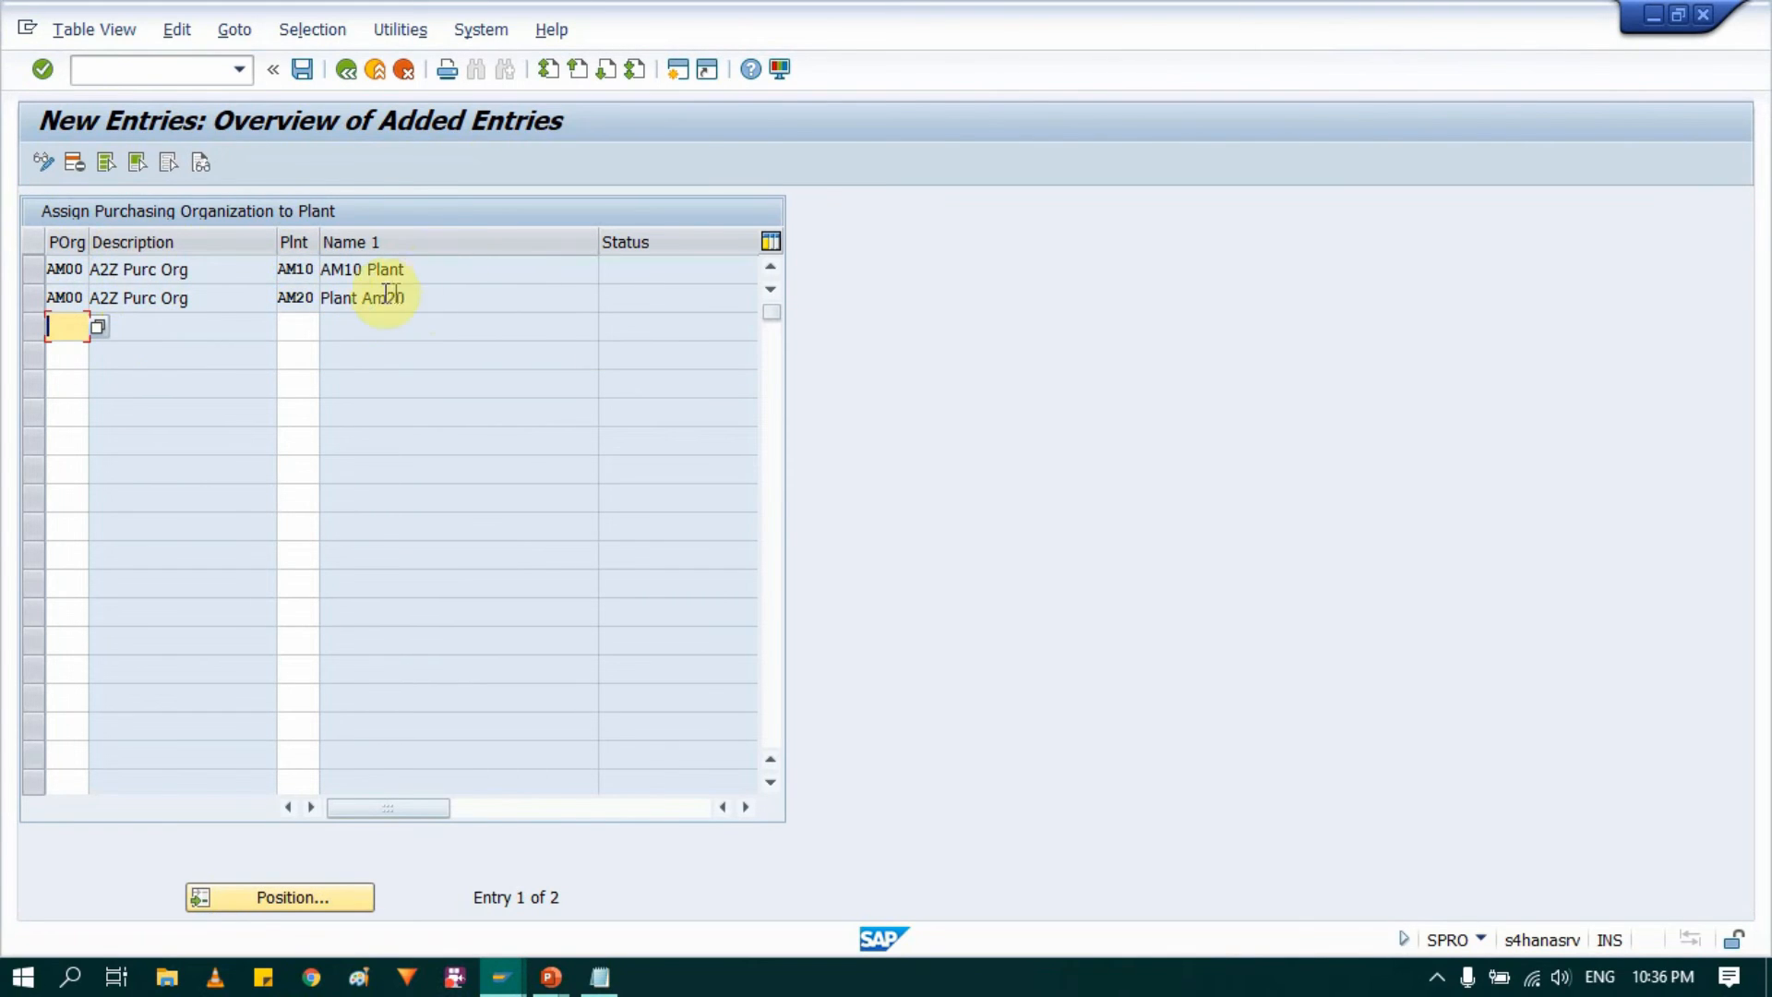
pyautogui.click(299, 67)
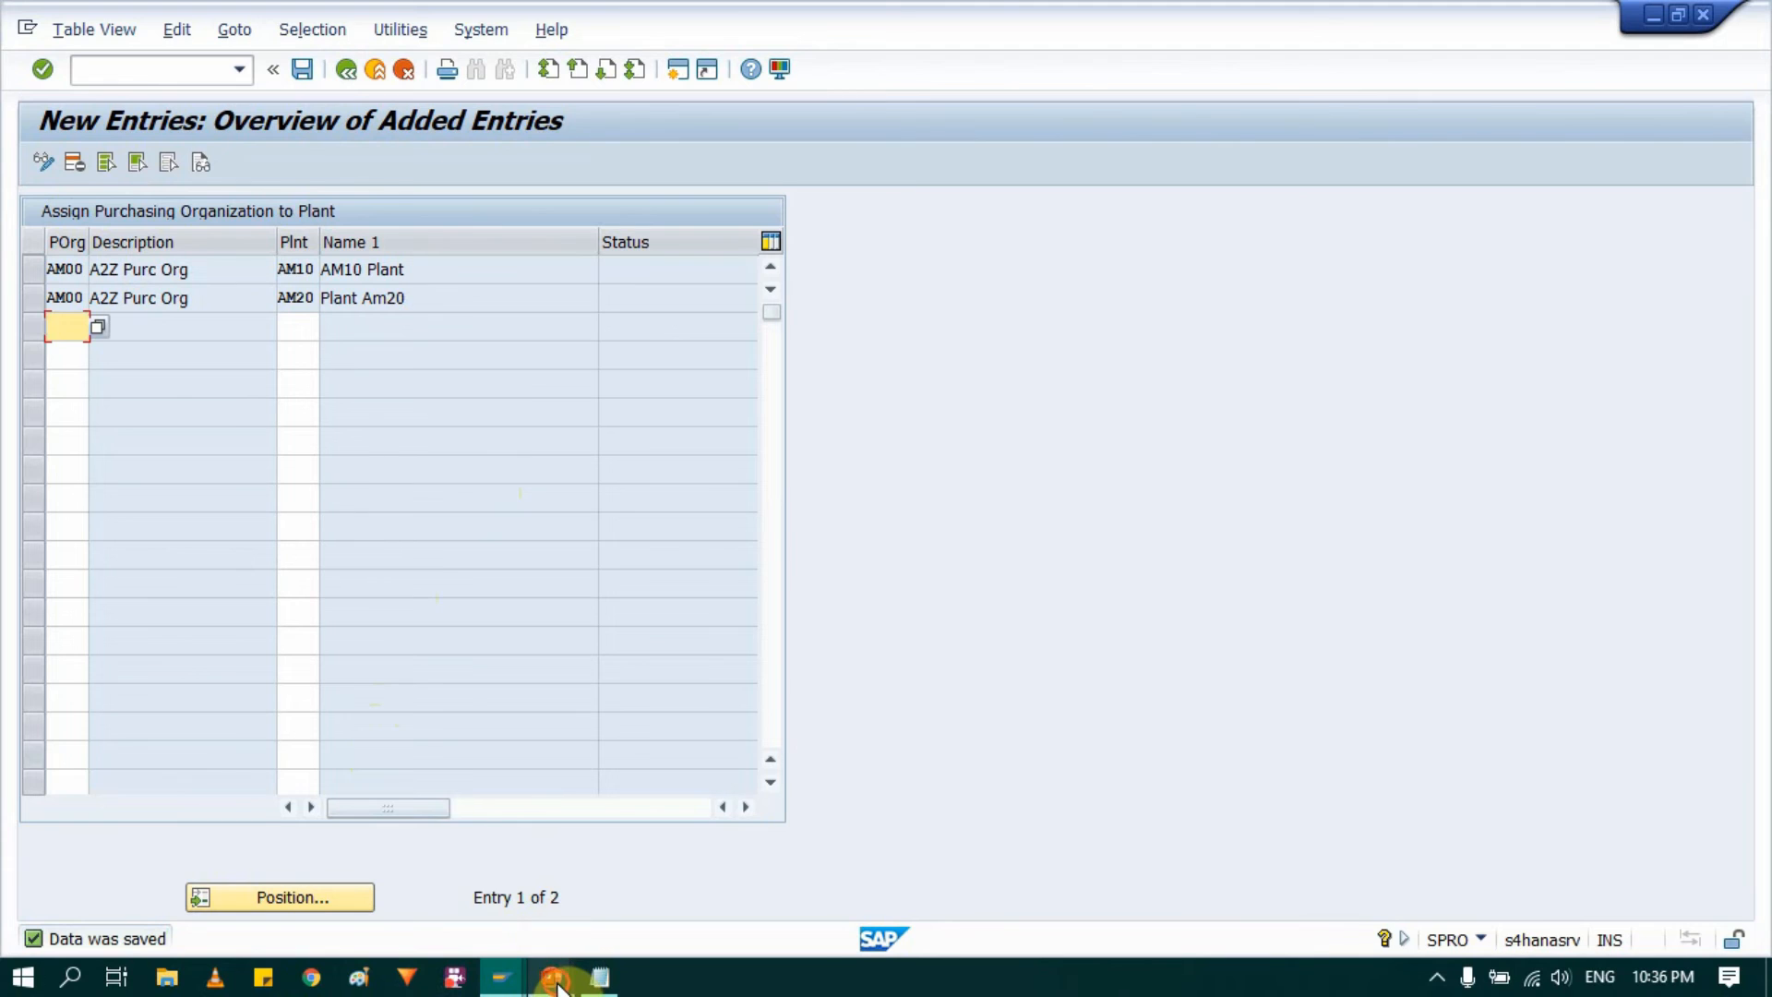
# Step: Check the plant and purchasing organization links on the PowerPoint organisation structure slide, then switch back to SAP
pyautogui.moveTo(553, 975)
pyautogui.click(700, 871)
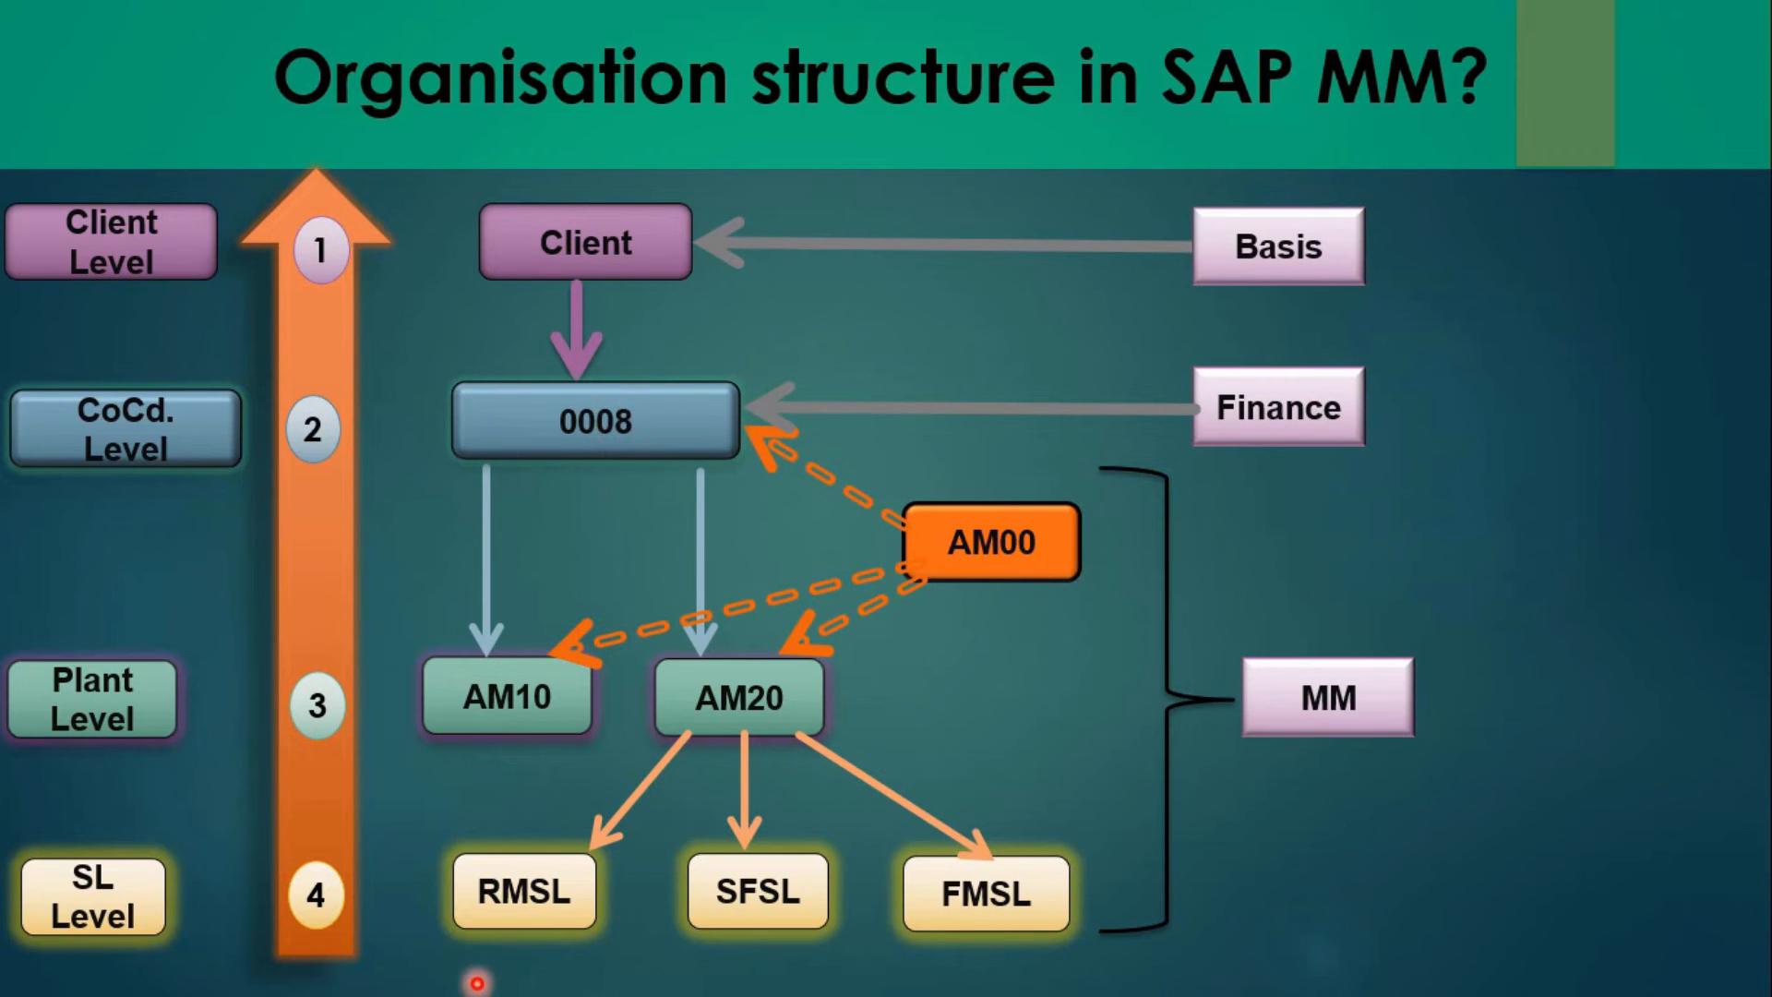
pyautogui.hotkey('alt', 'Tab')
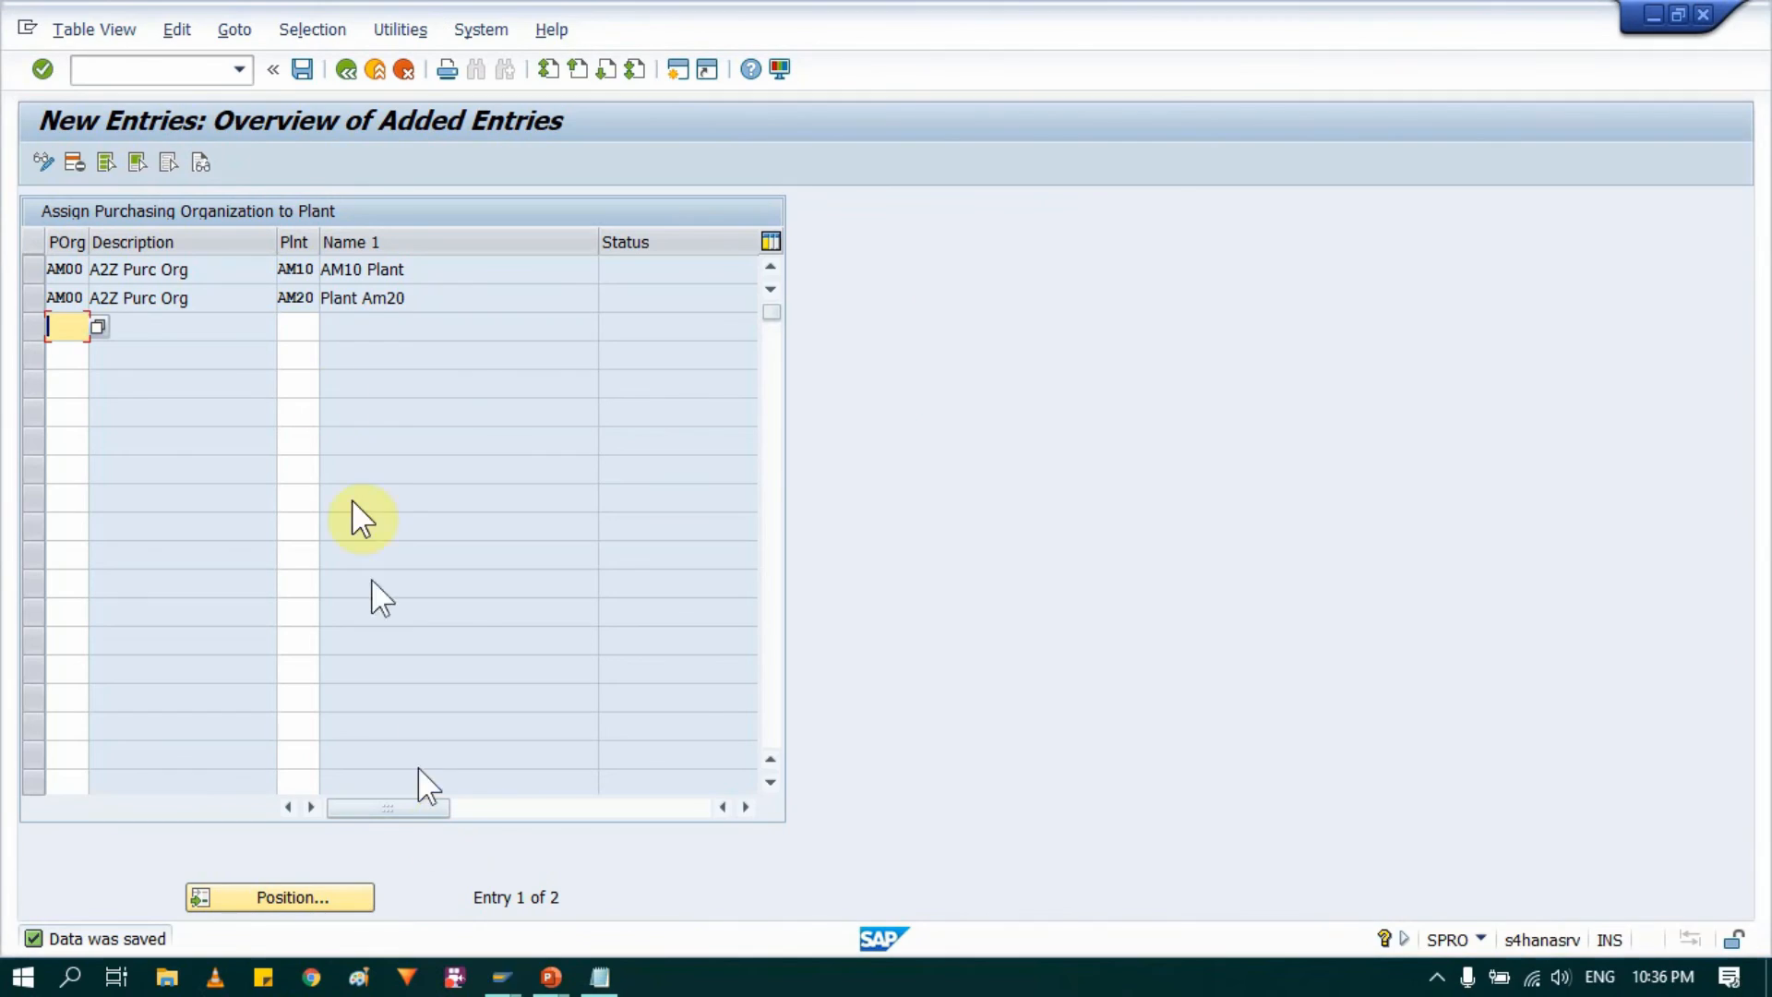
# Step: Leave the plant assignment and the IMG for SAP Easy Access, and start transaction EC01
pyautogui.click(343, 72)
pyautogui.click(374, 72)
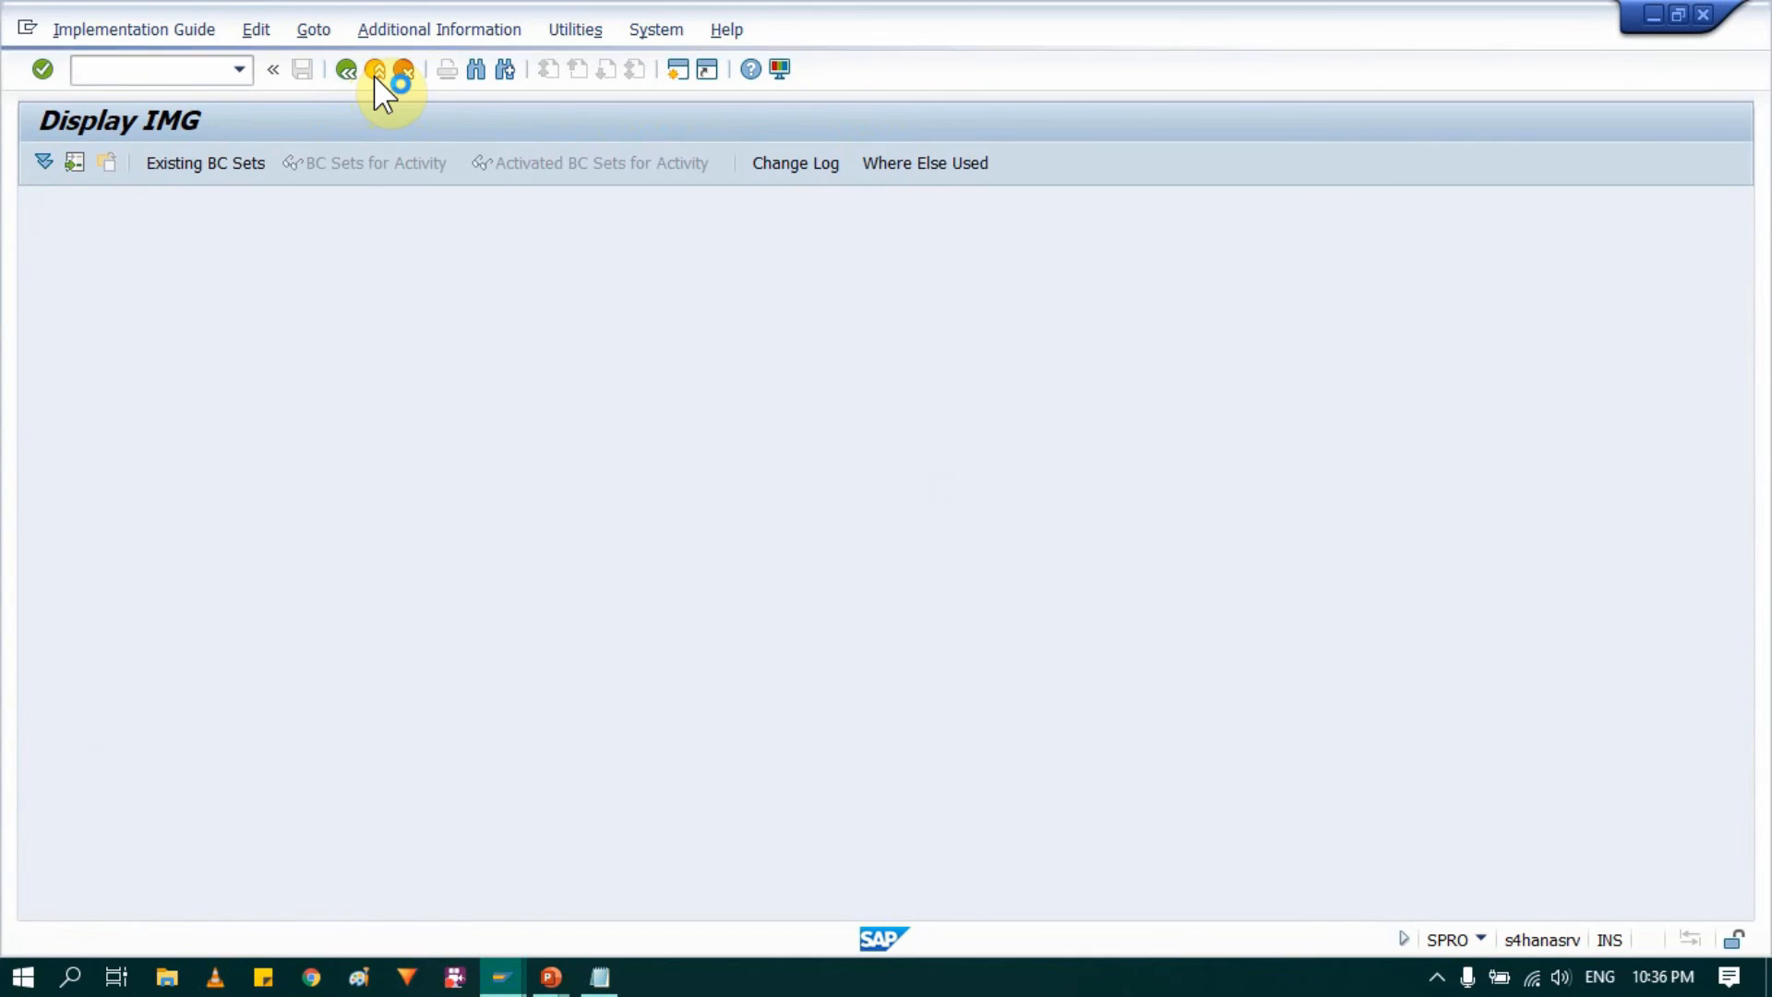
pyautogui.click(375, 71)
pyautogui.click(375, 71)
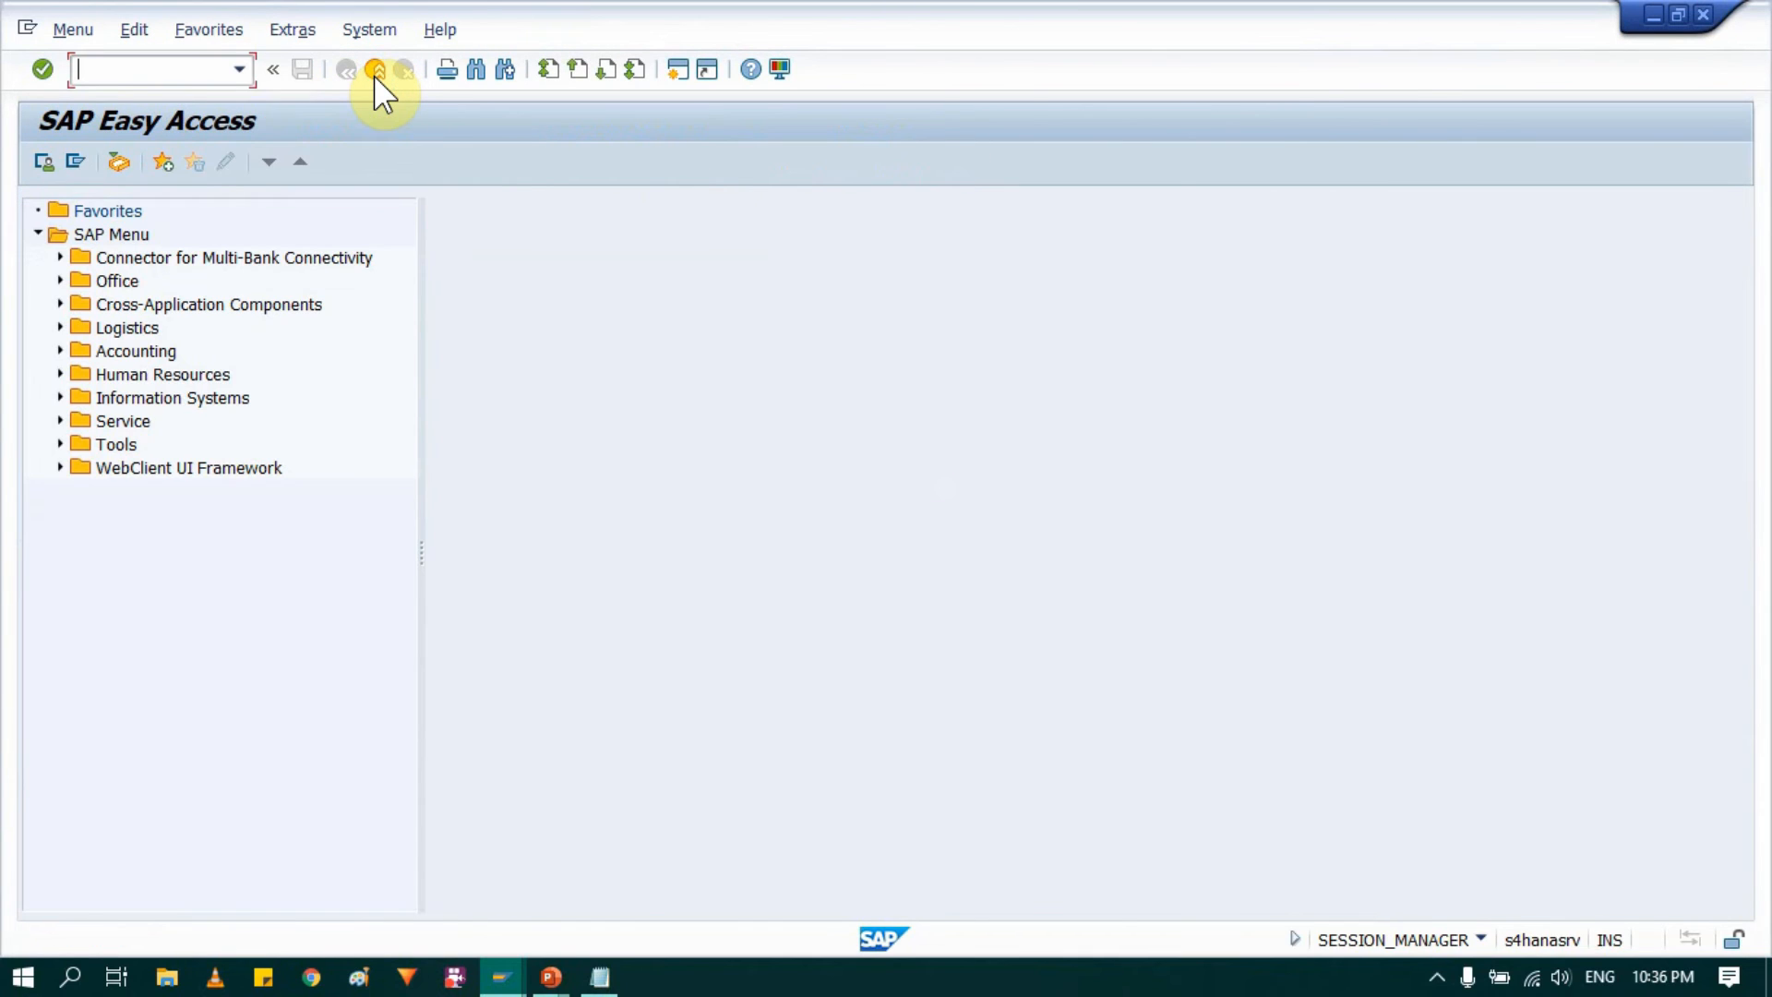
pyautogui.click(172, 69)
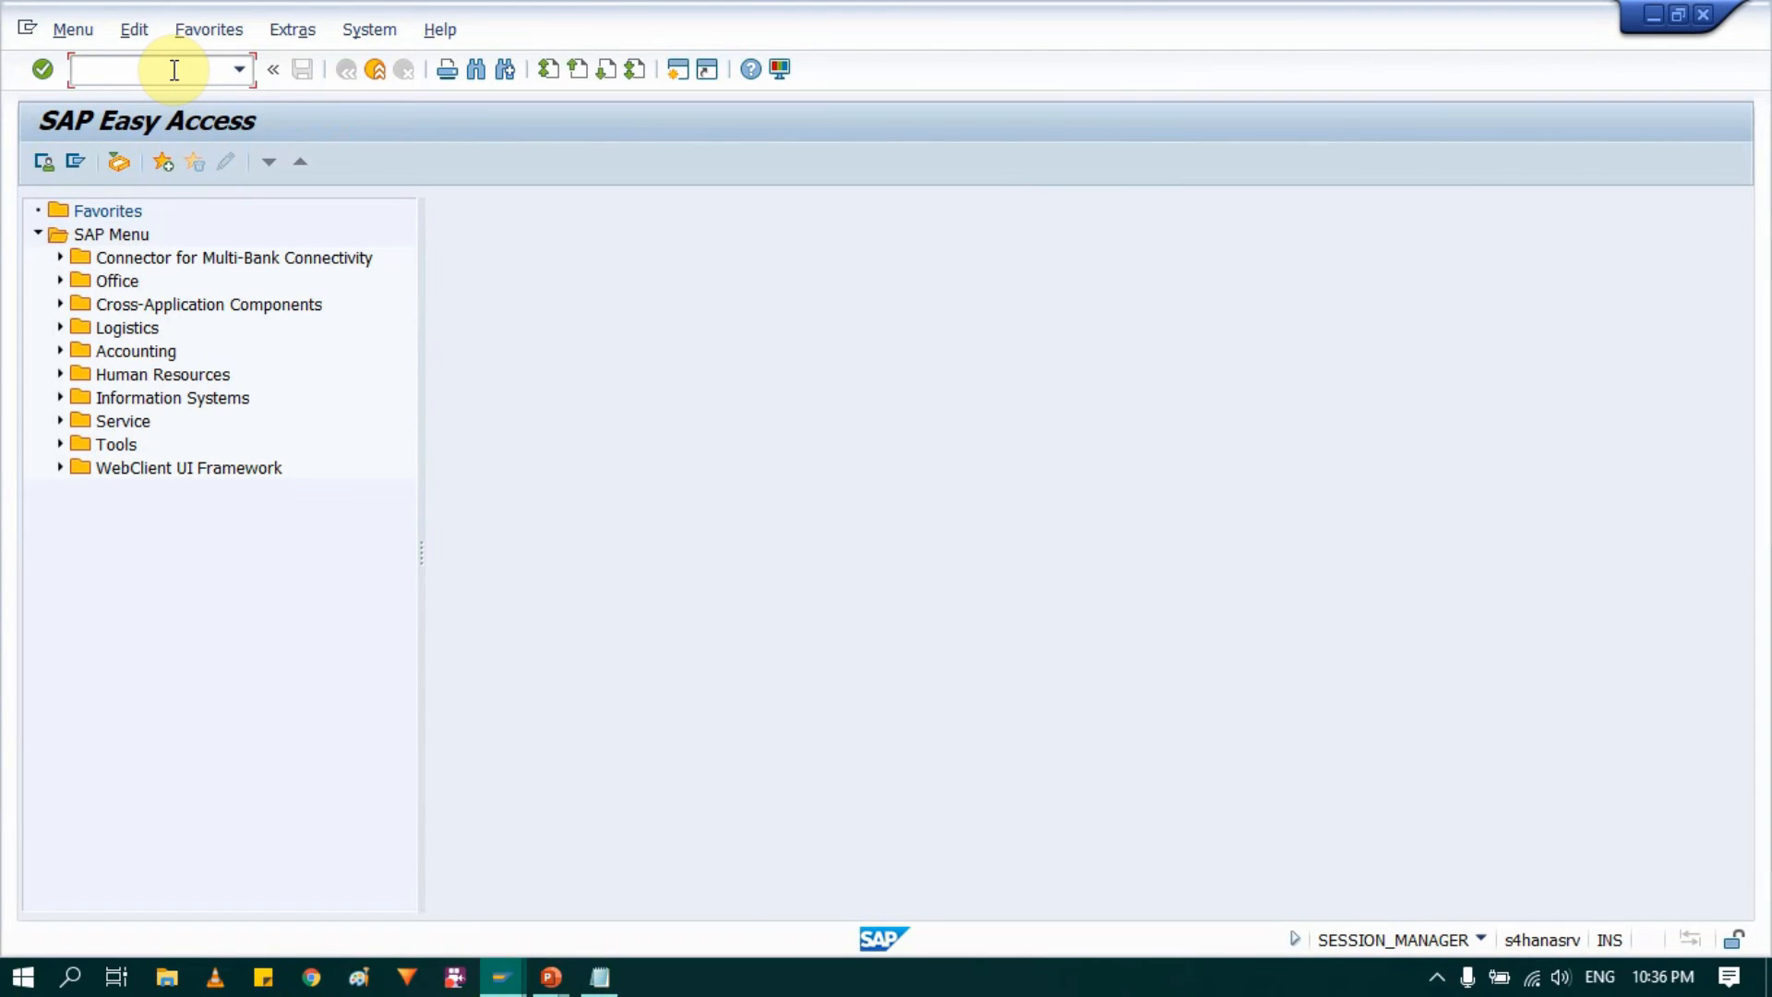
pyautogui.write('EC01')
pyautogui.press('Return')
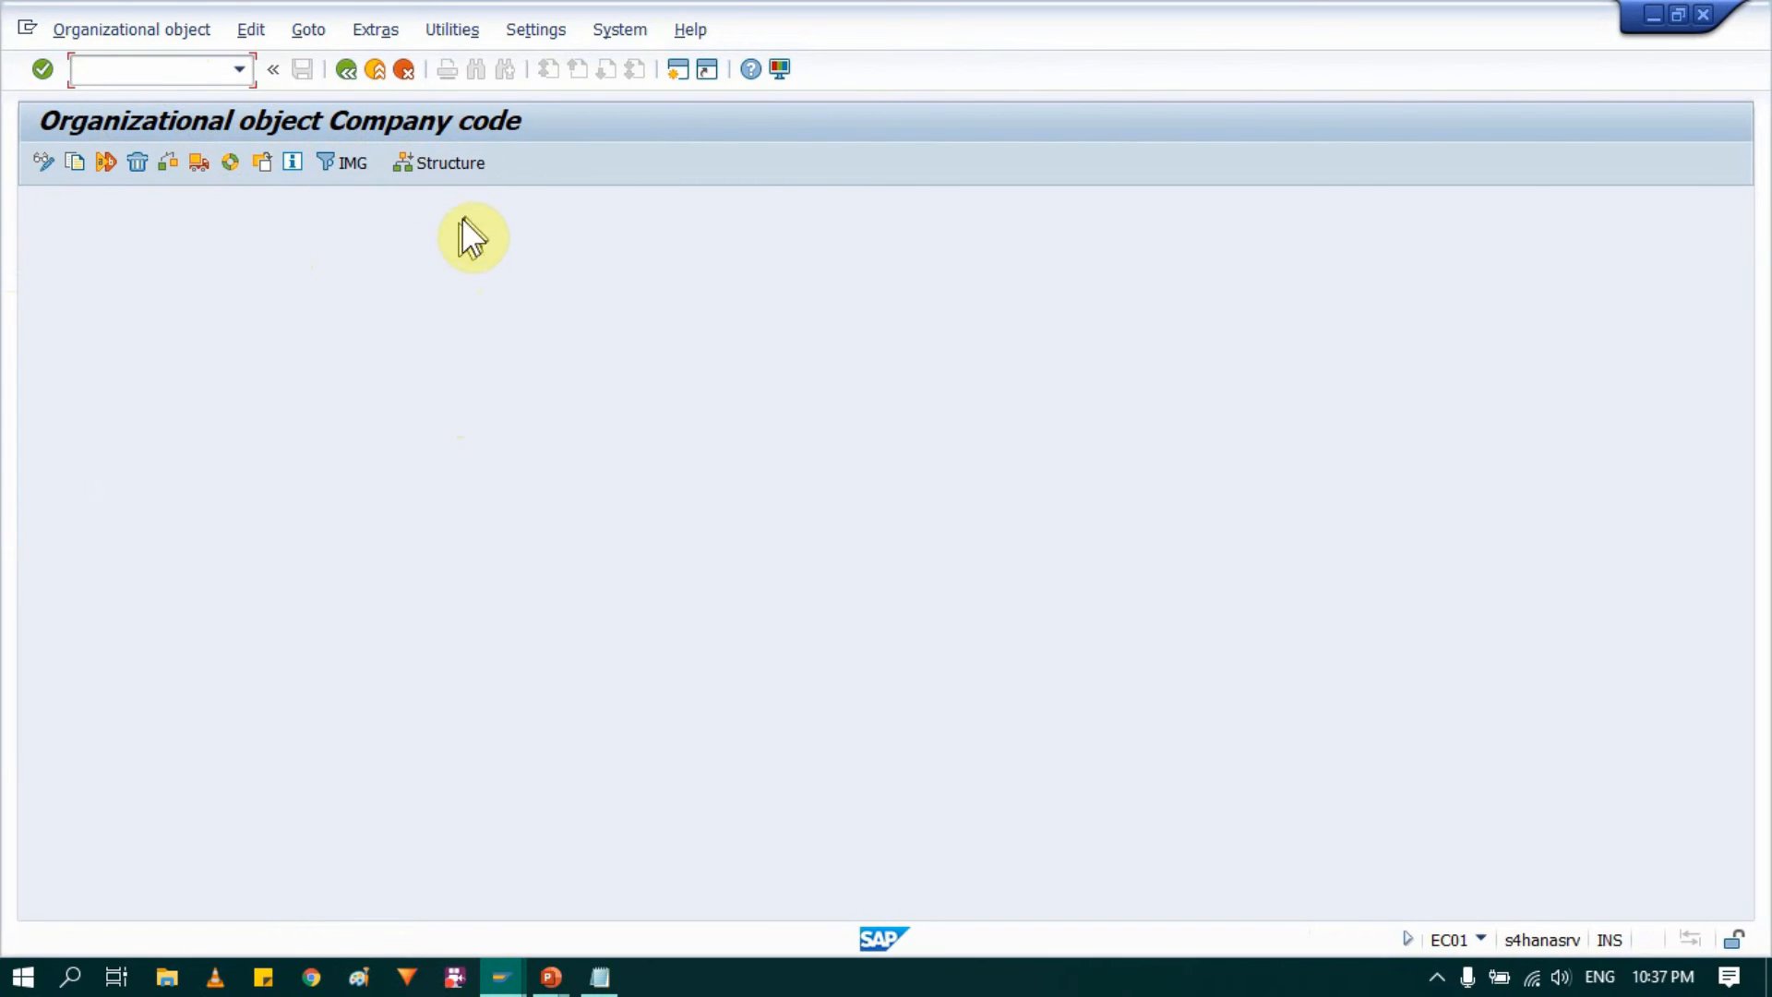
# Step: Open the company code structure navigation and display the organizational structure of company code 0004
pyautogui.click(443, 164)
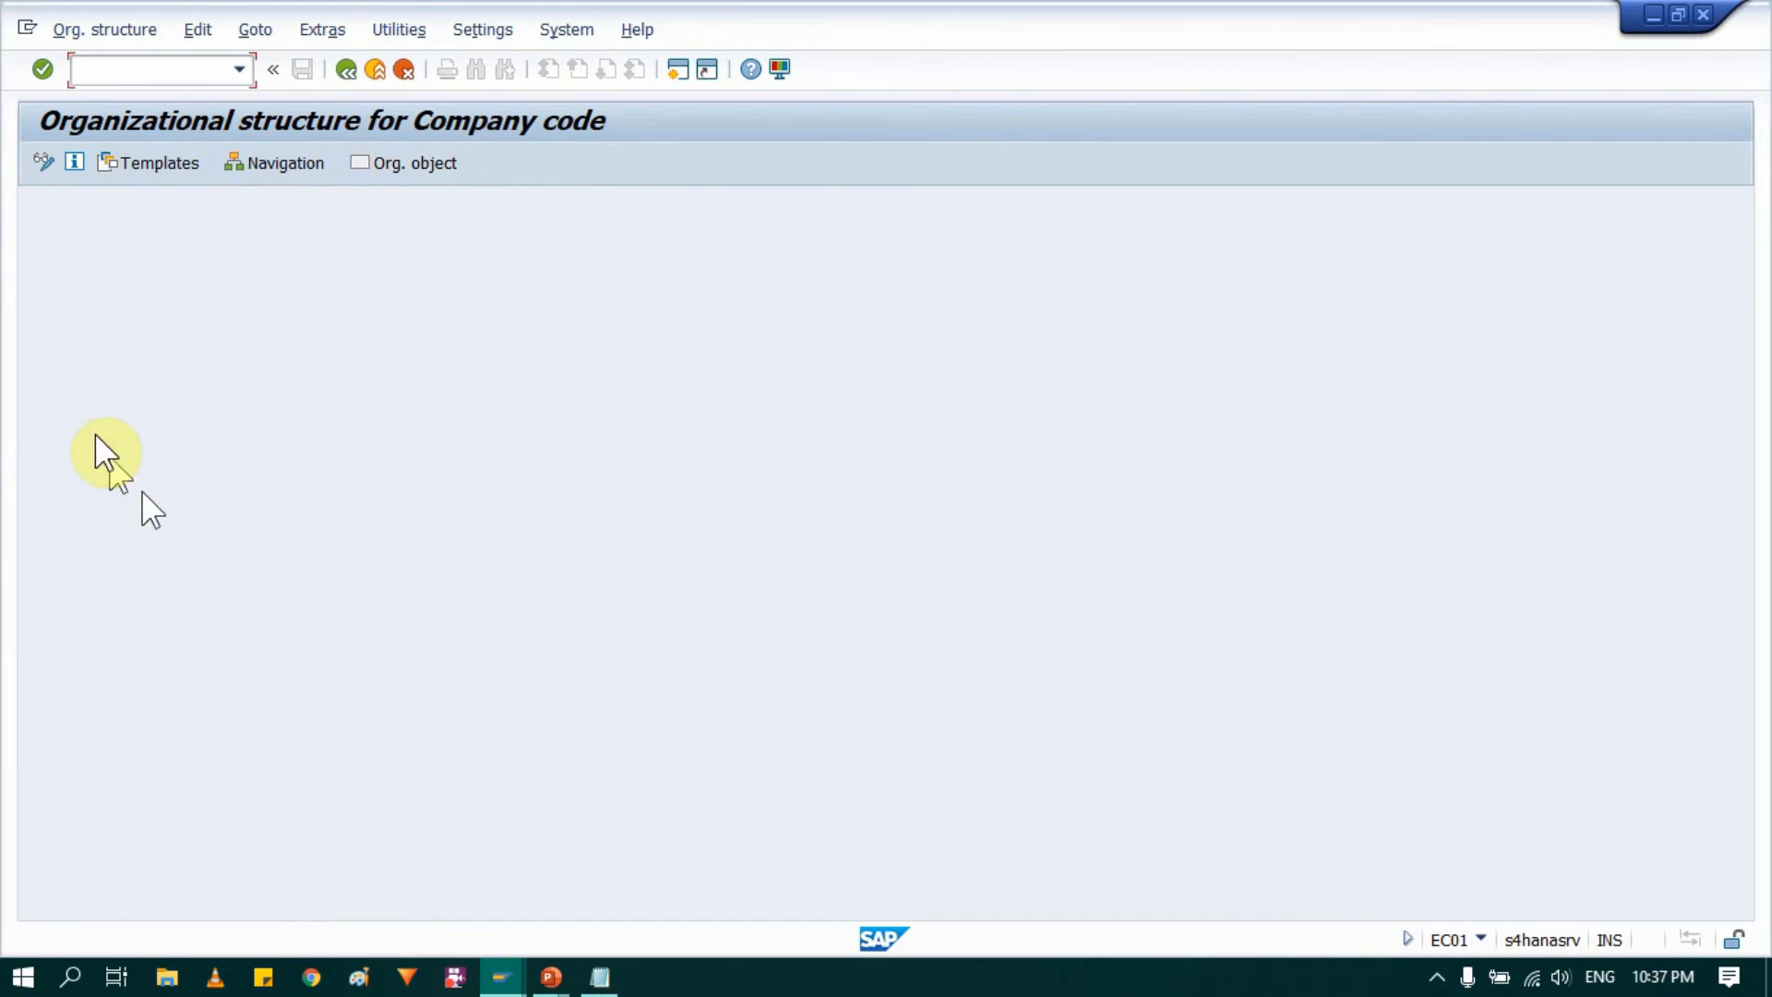
pyautogui.click(270, 166)
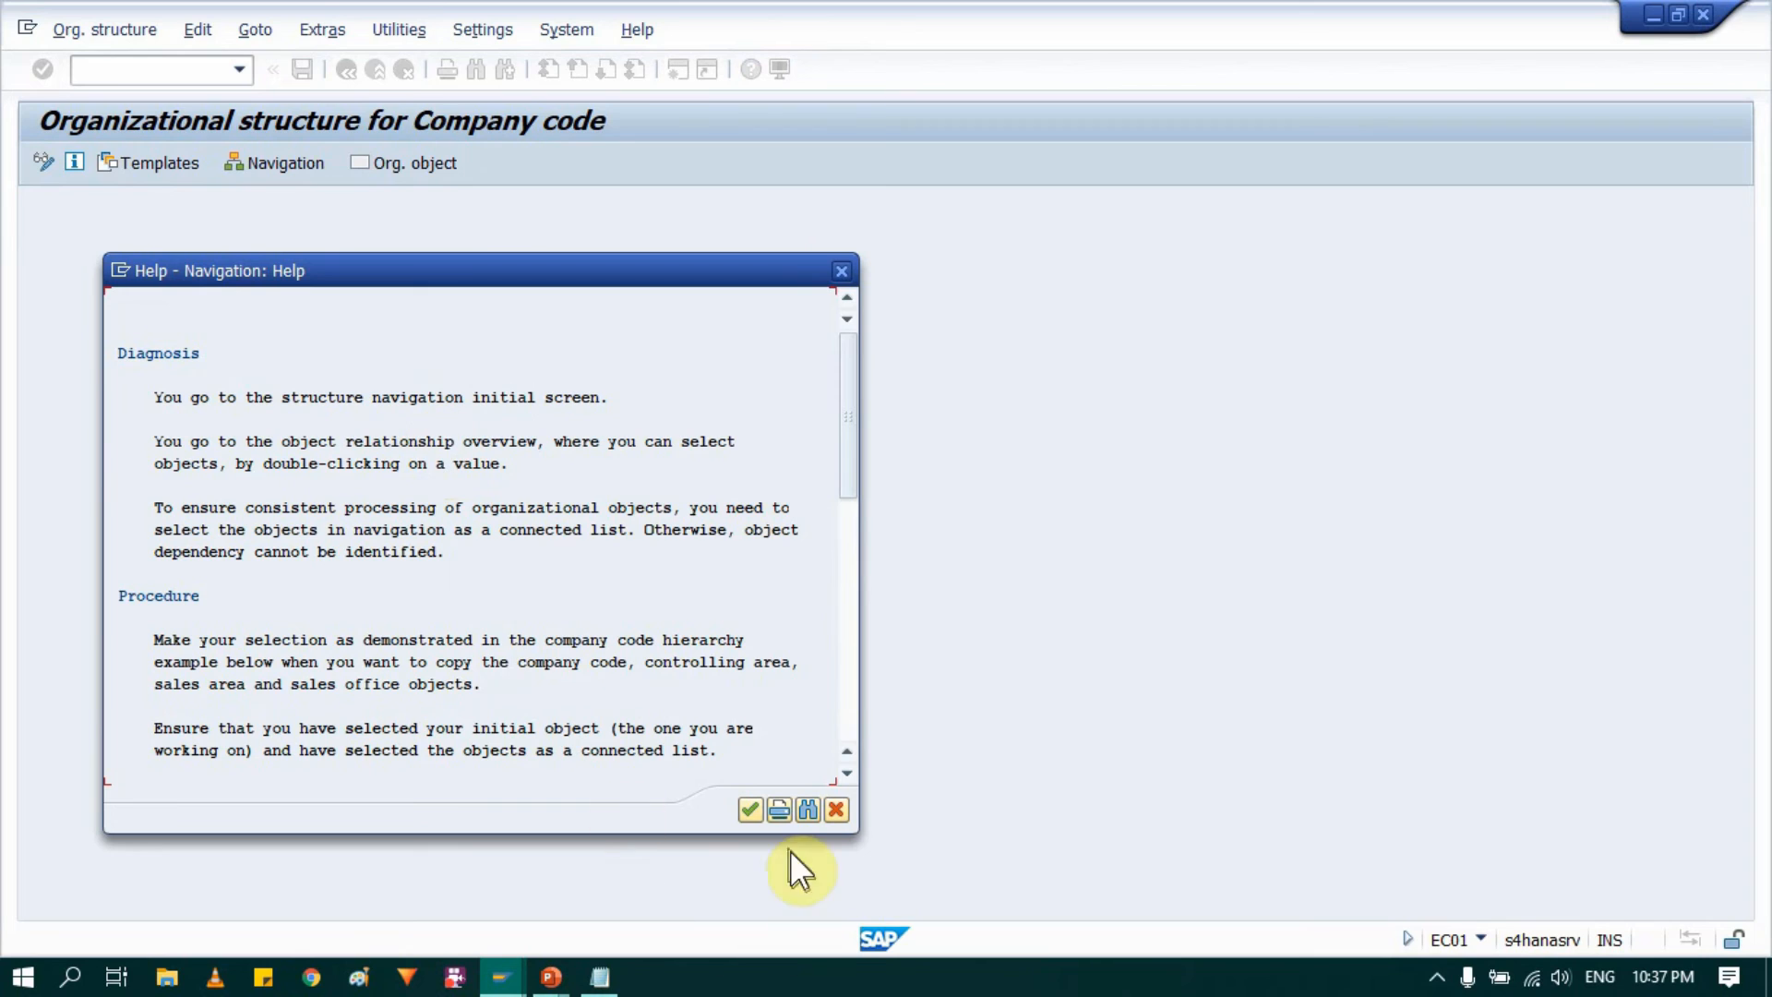
pyautogui.click(749, 810)
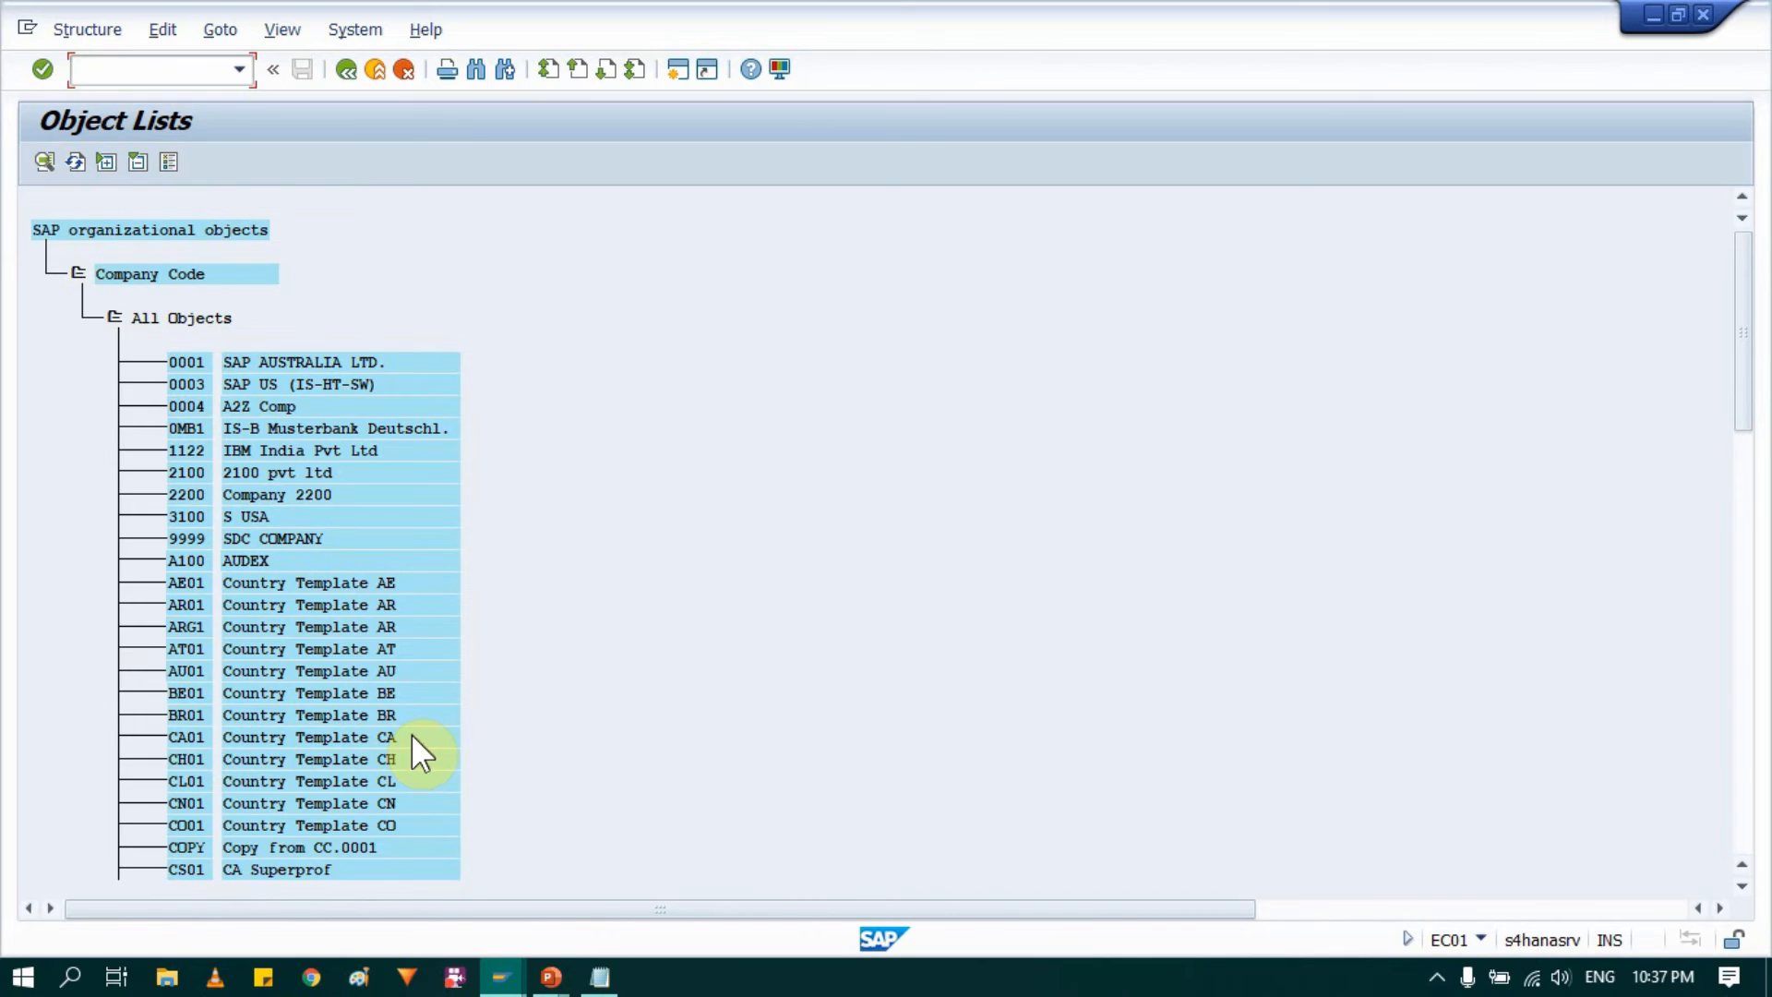
pyautogui.click(270, 407)
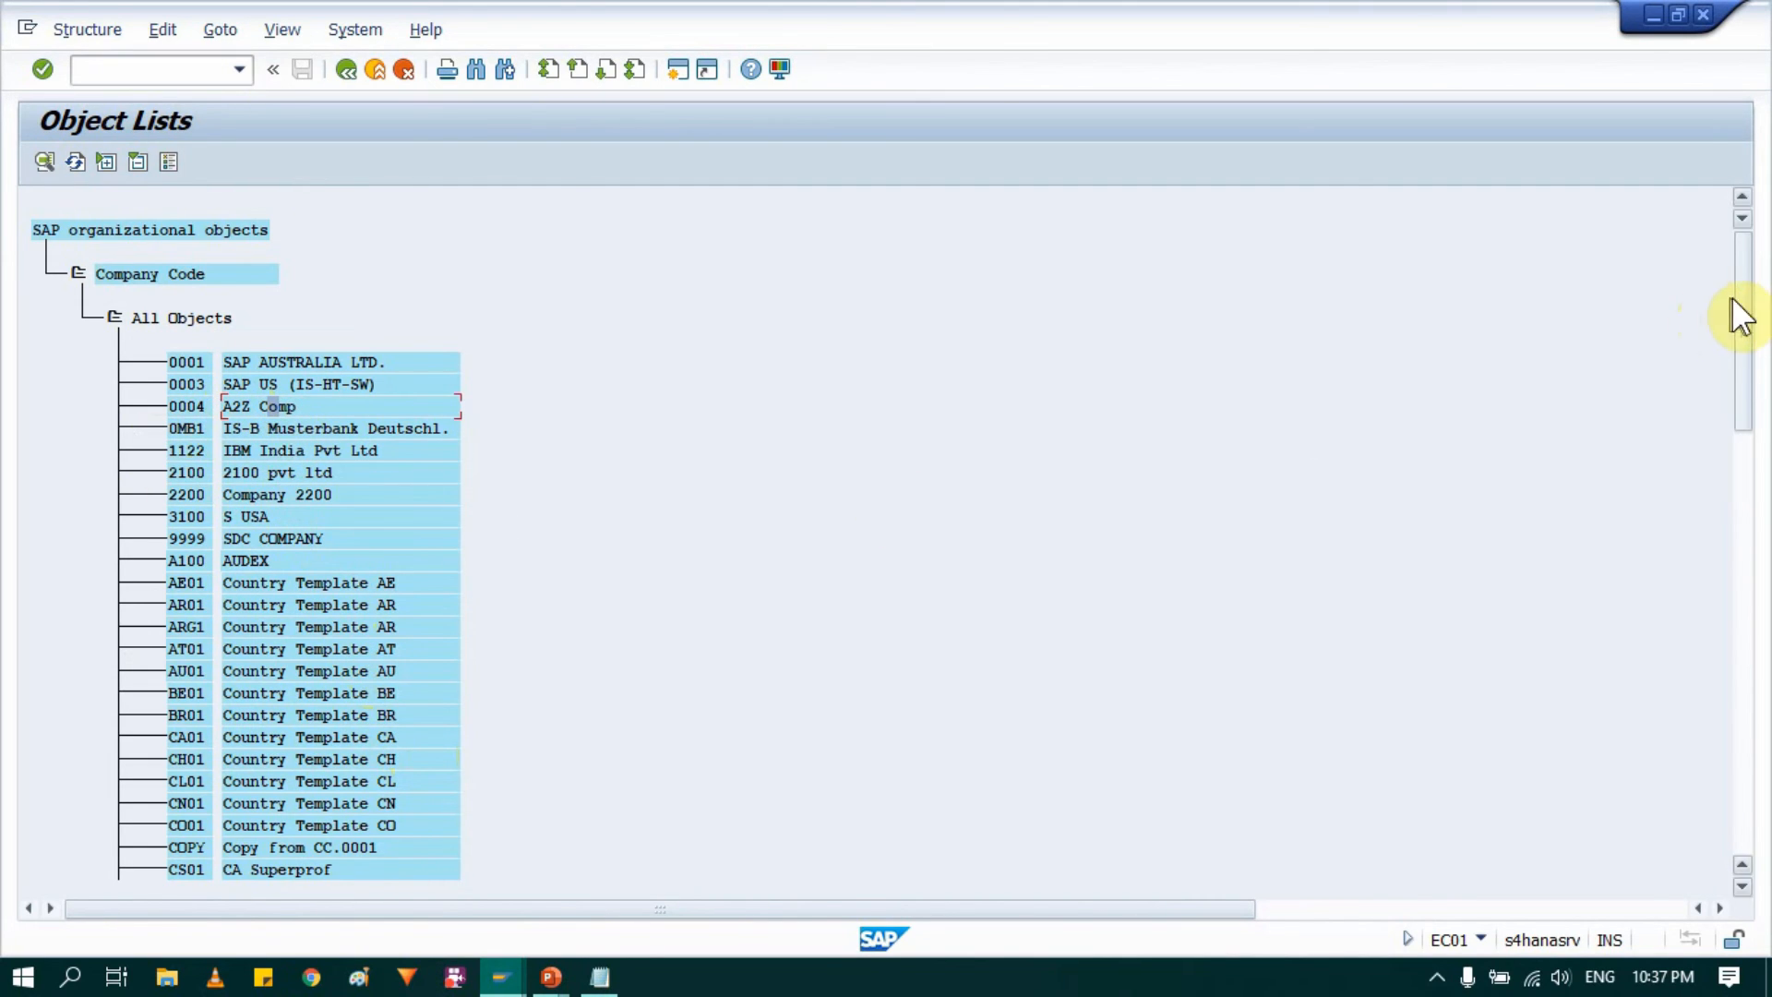
pyautogui.scroll(-1, 242, 660)
pyautogui.scroll(-1, 253, 671)
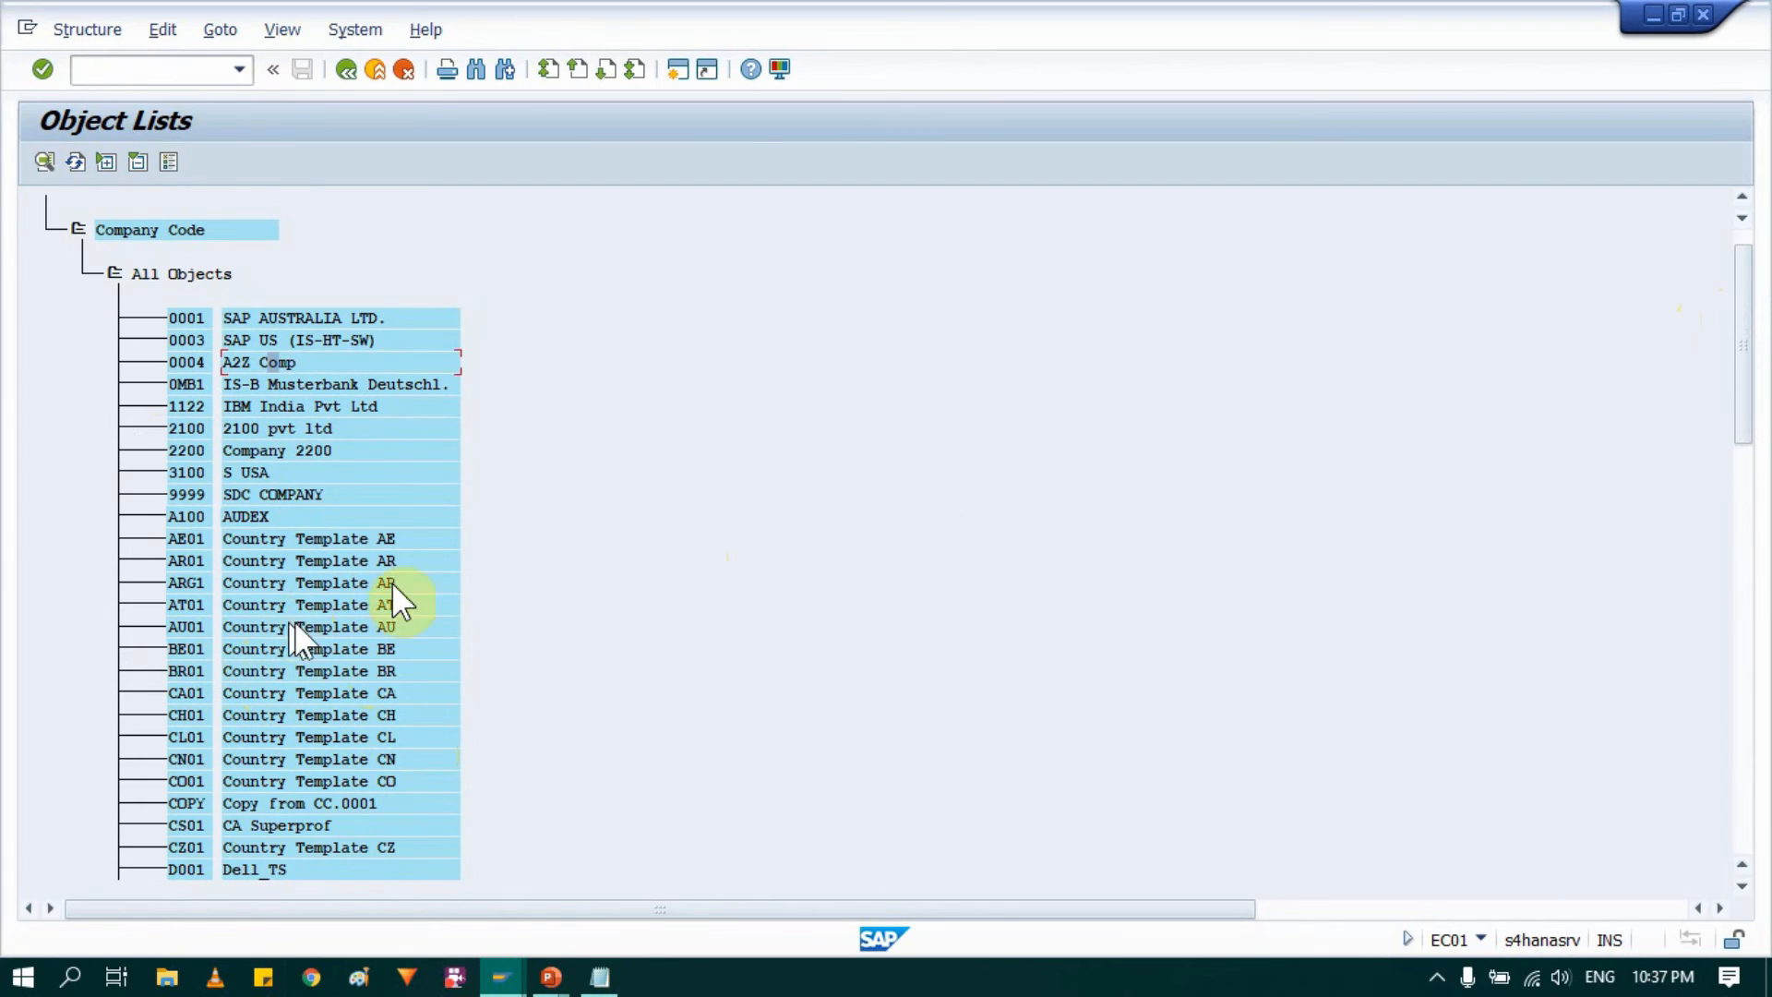
pyautogui.click(1735, 210)
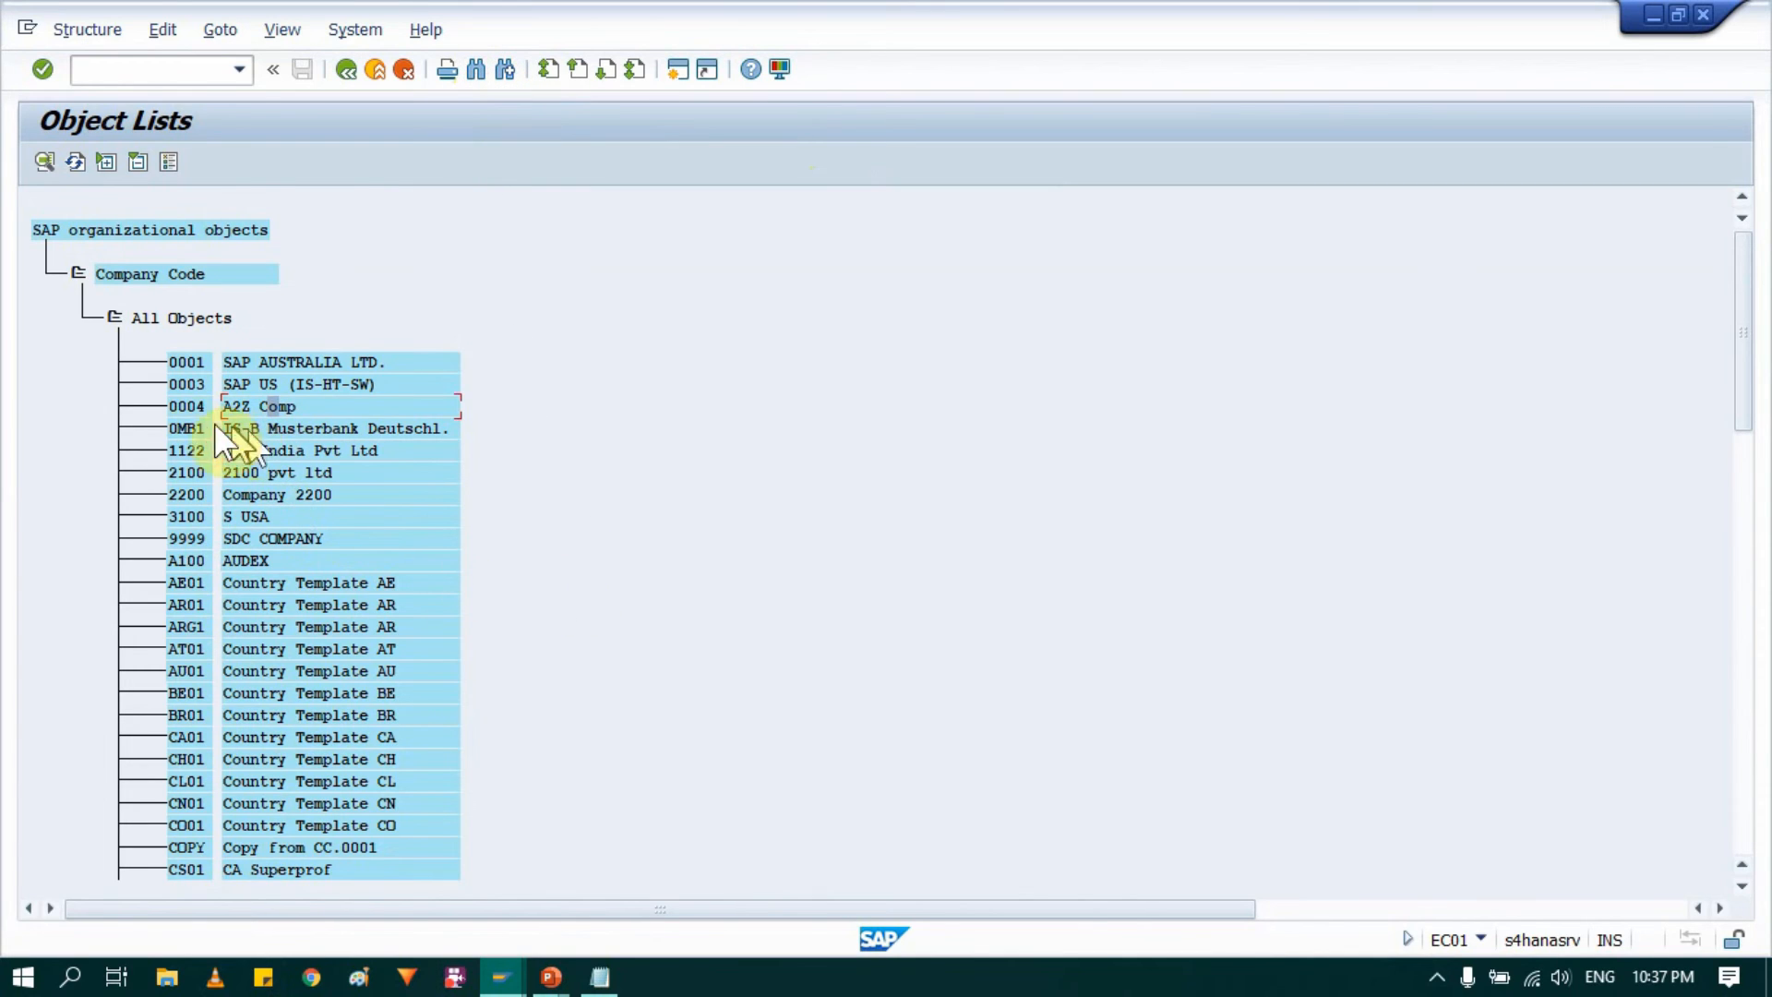
pyautogui.click(186, 407)
pyautogui.doubleClick(187, 406)
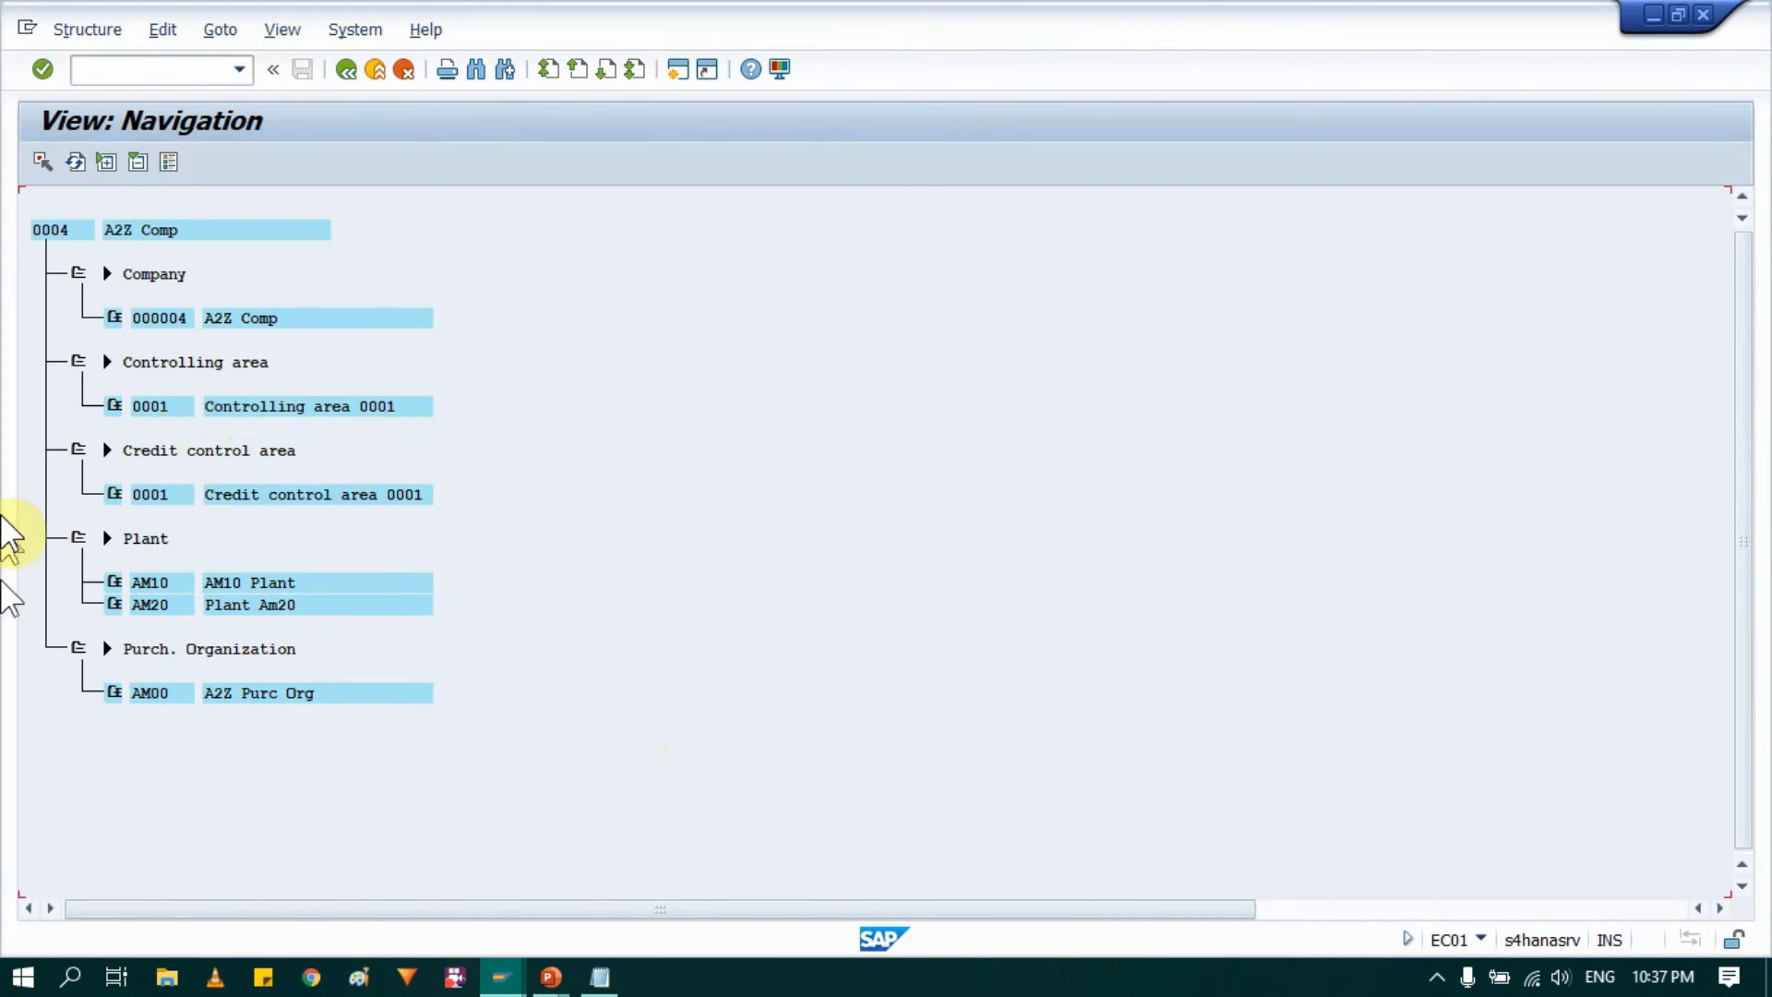
# Step: Collapse the Controlling area and Credit control area branches in the company code 0004 structure
pyautogui.click(79, 363)
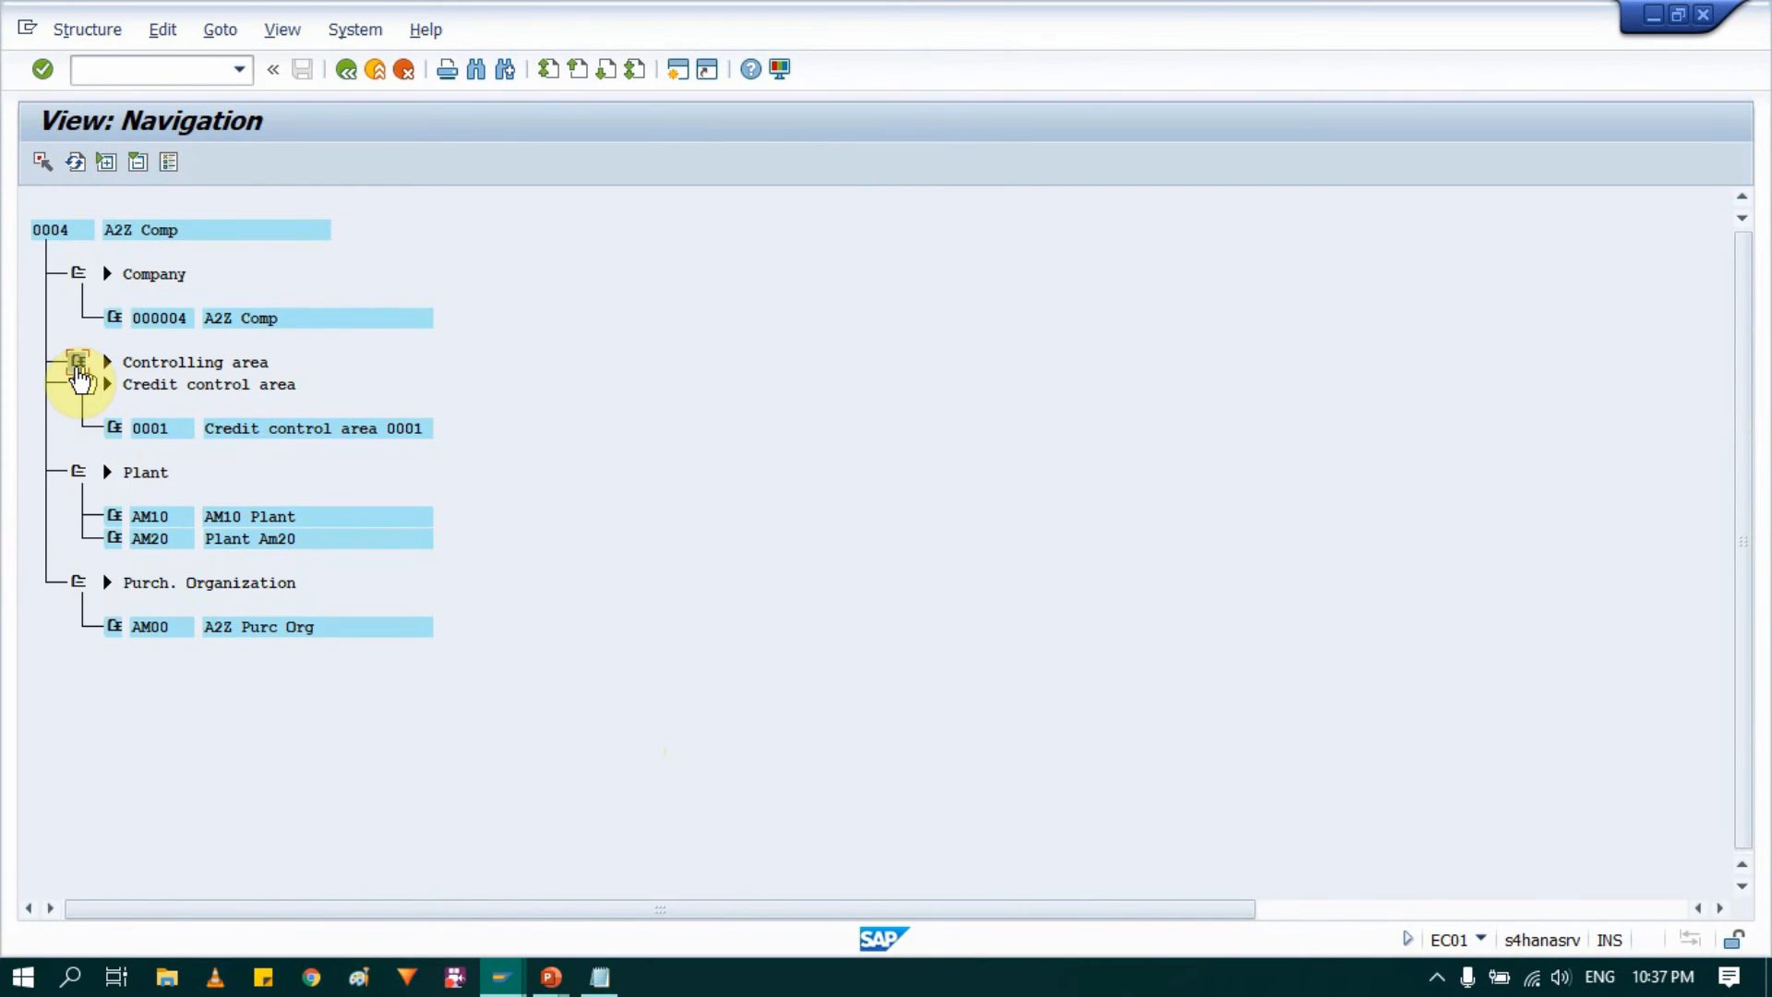
pyautogui.click(75, 384)
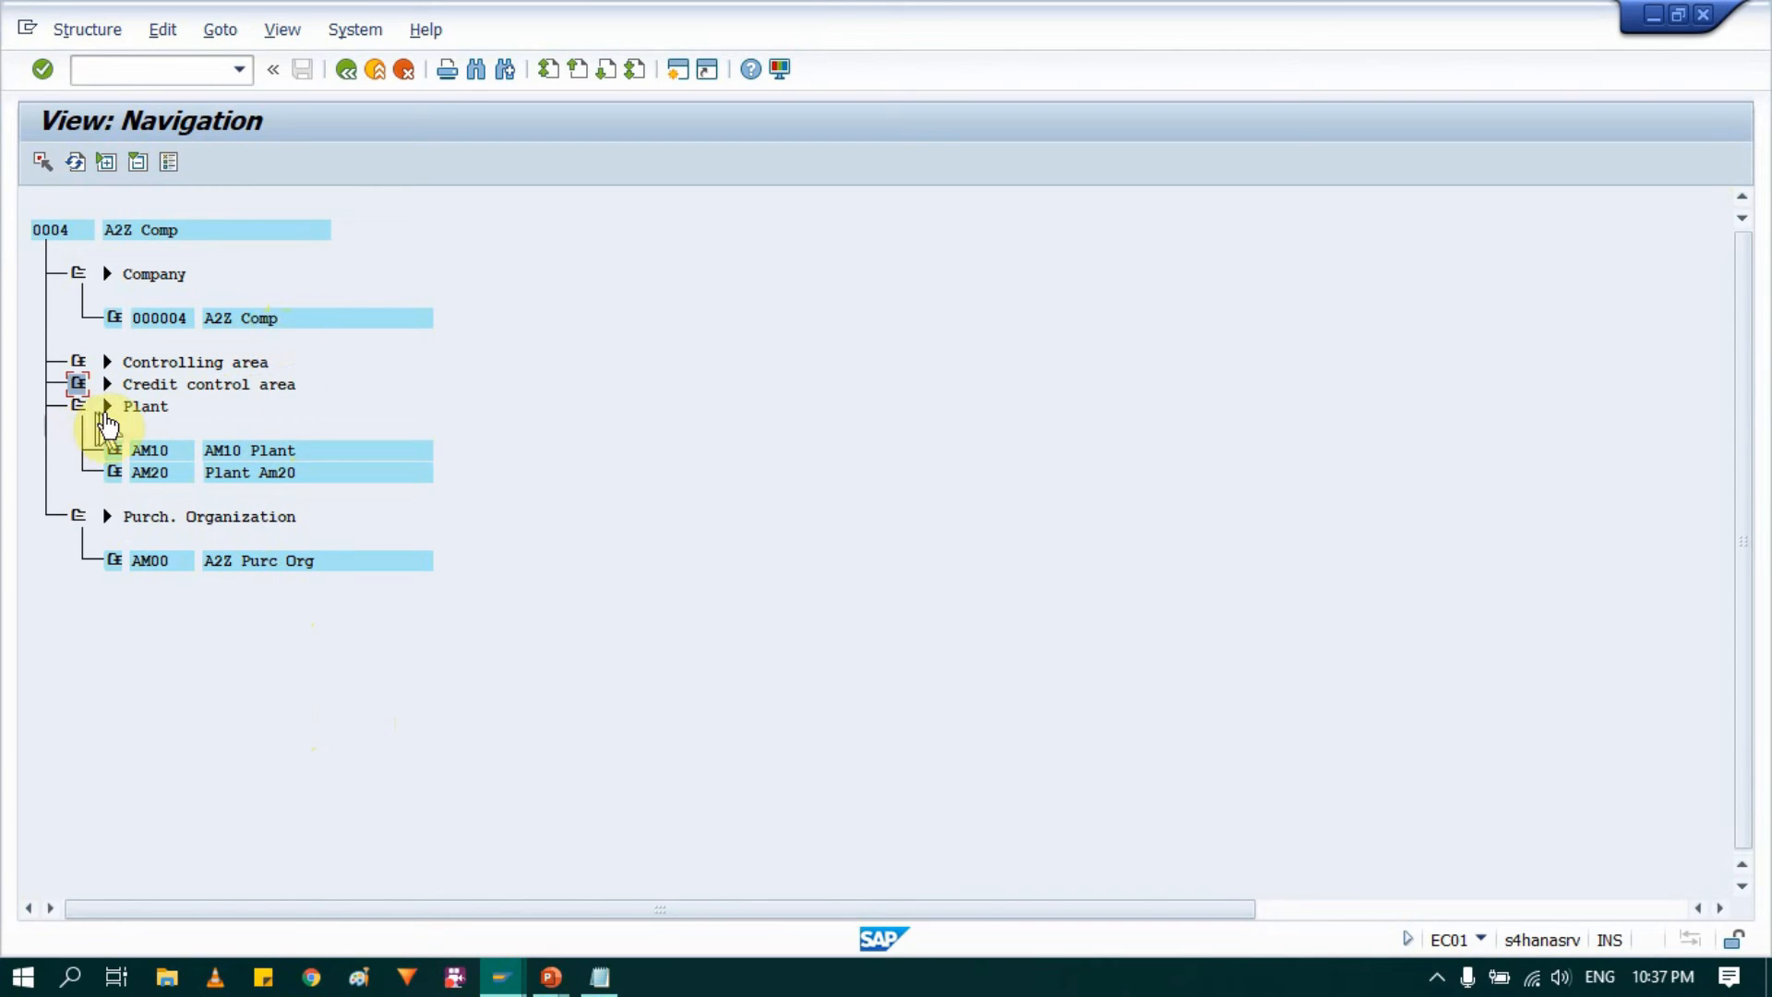
pyautogui.click(154, 407)
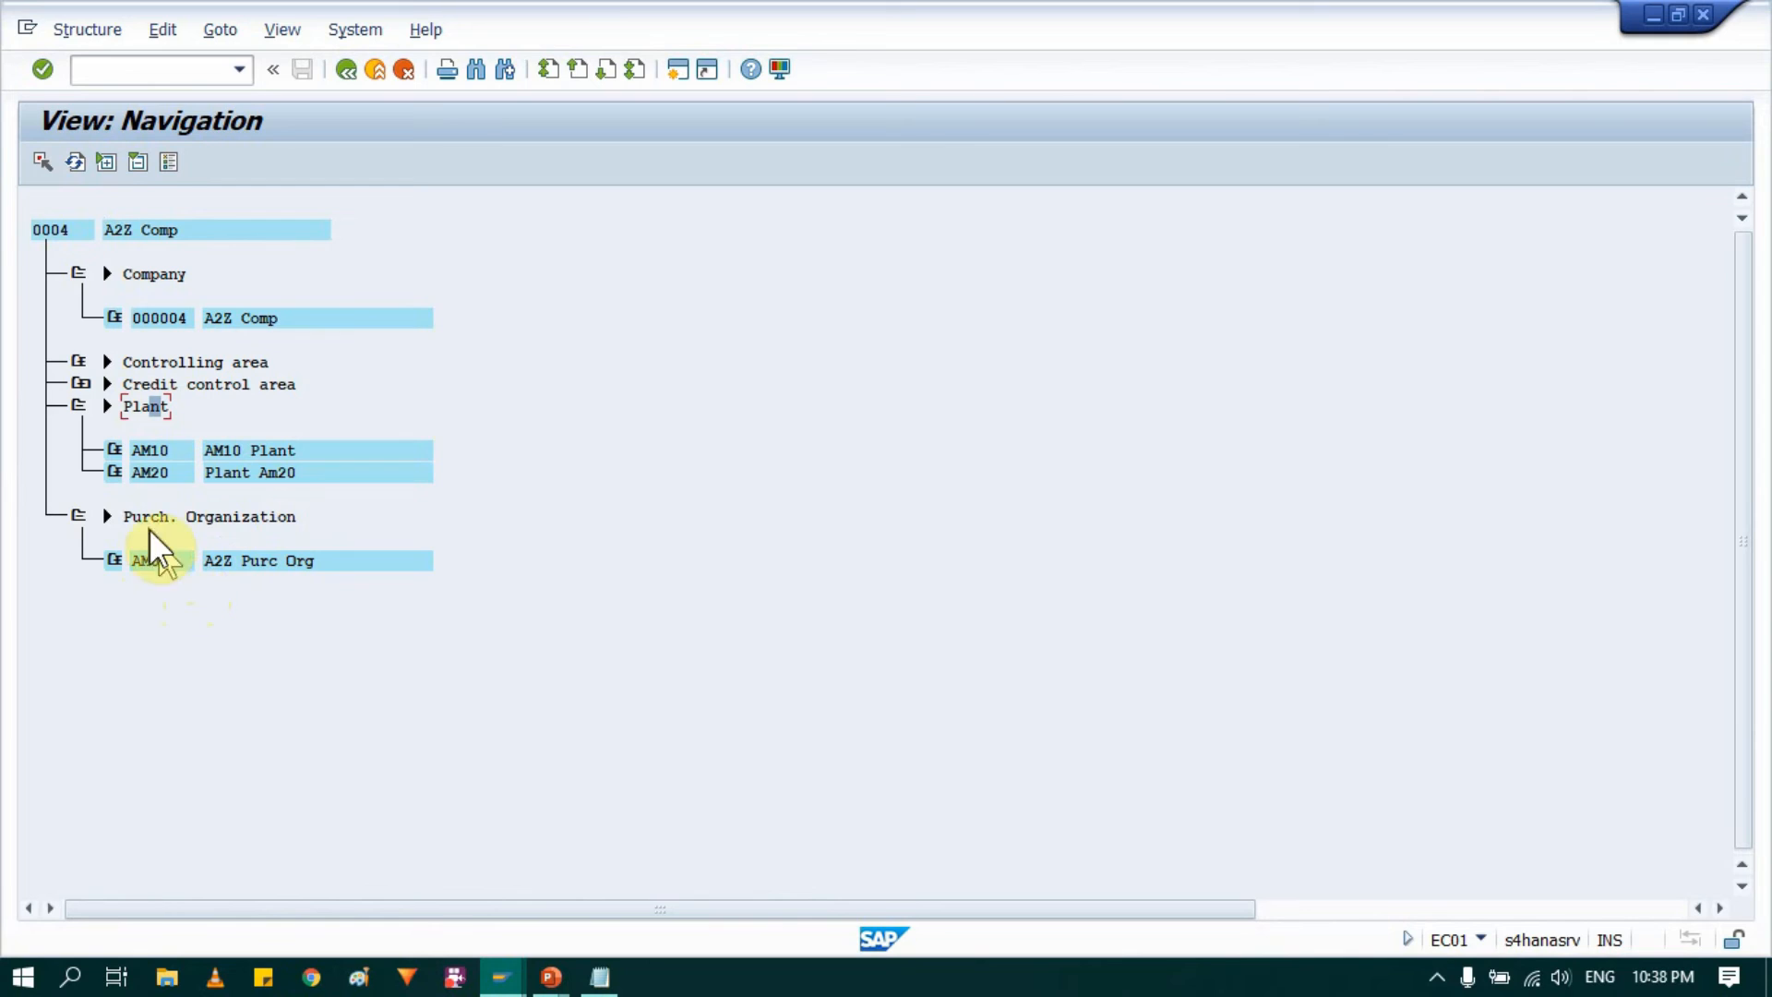
# Step: Expand plant AM10 to review its storage locations and purchasing organization, collapsing the other sub-branches, and return the Plant branch to its plant list
pyautogui.click(115, 450)
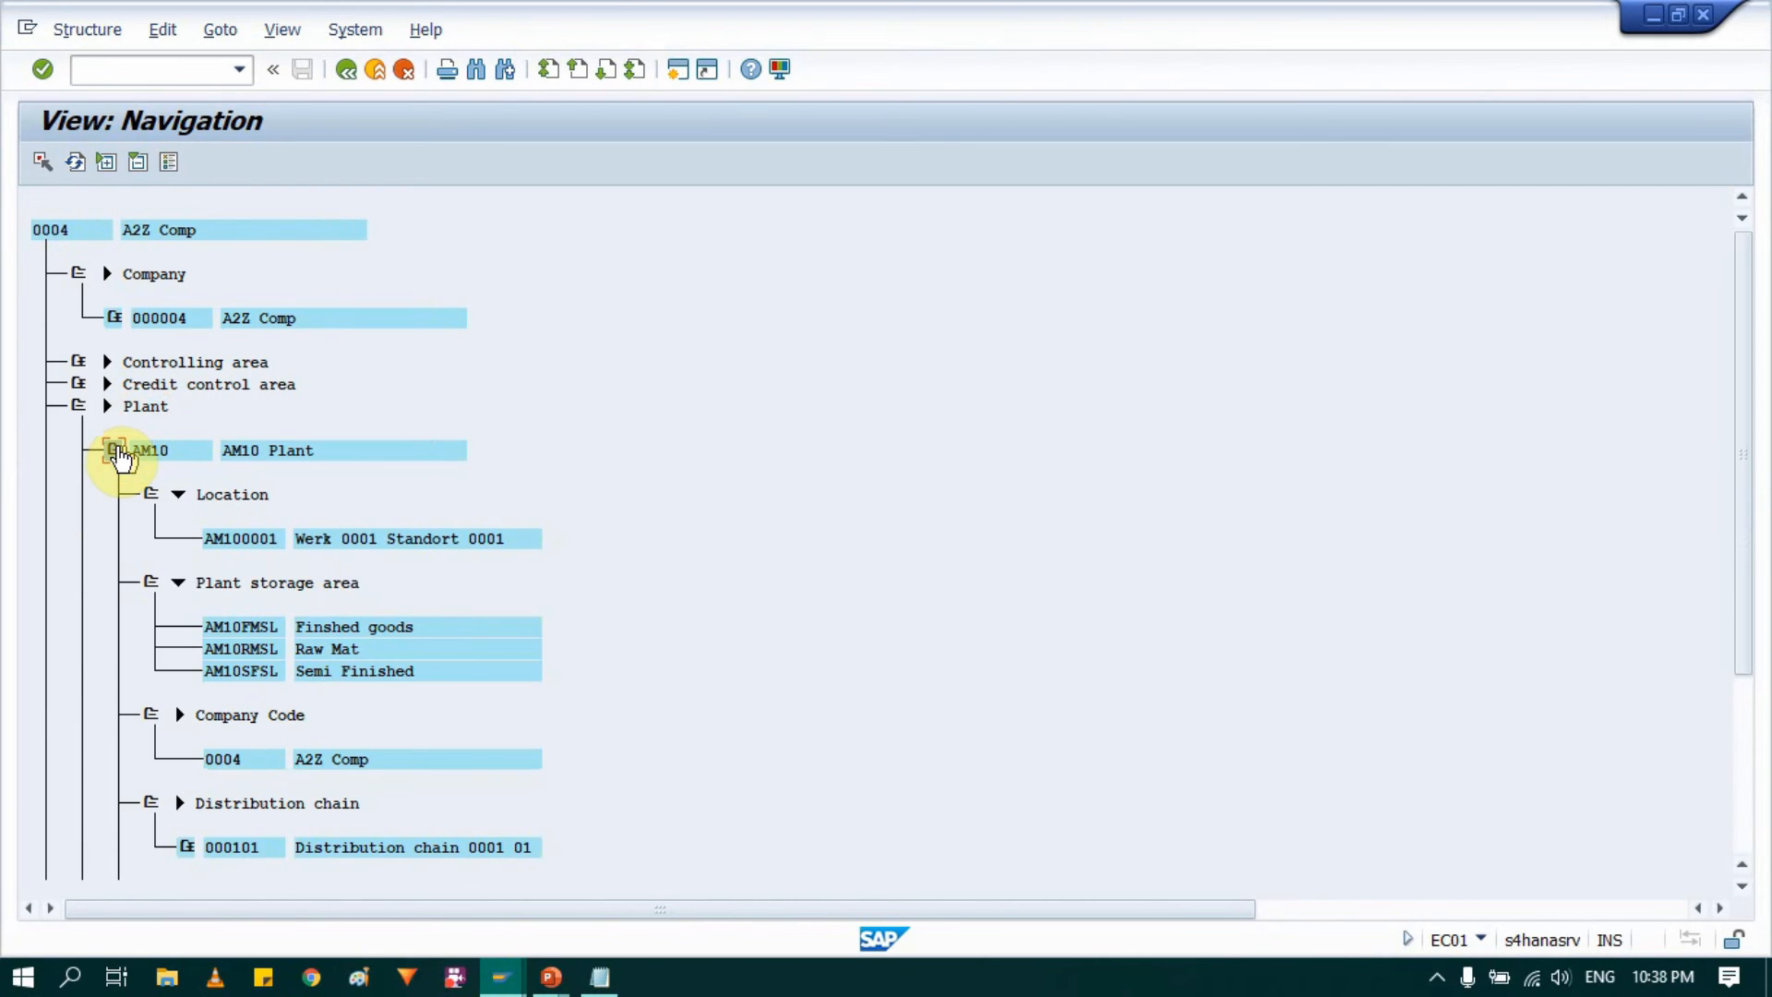
pyautogui.click(145, 495)
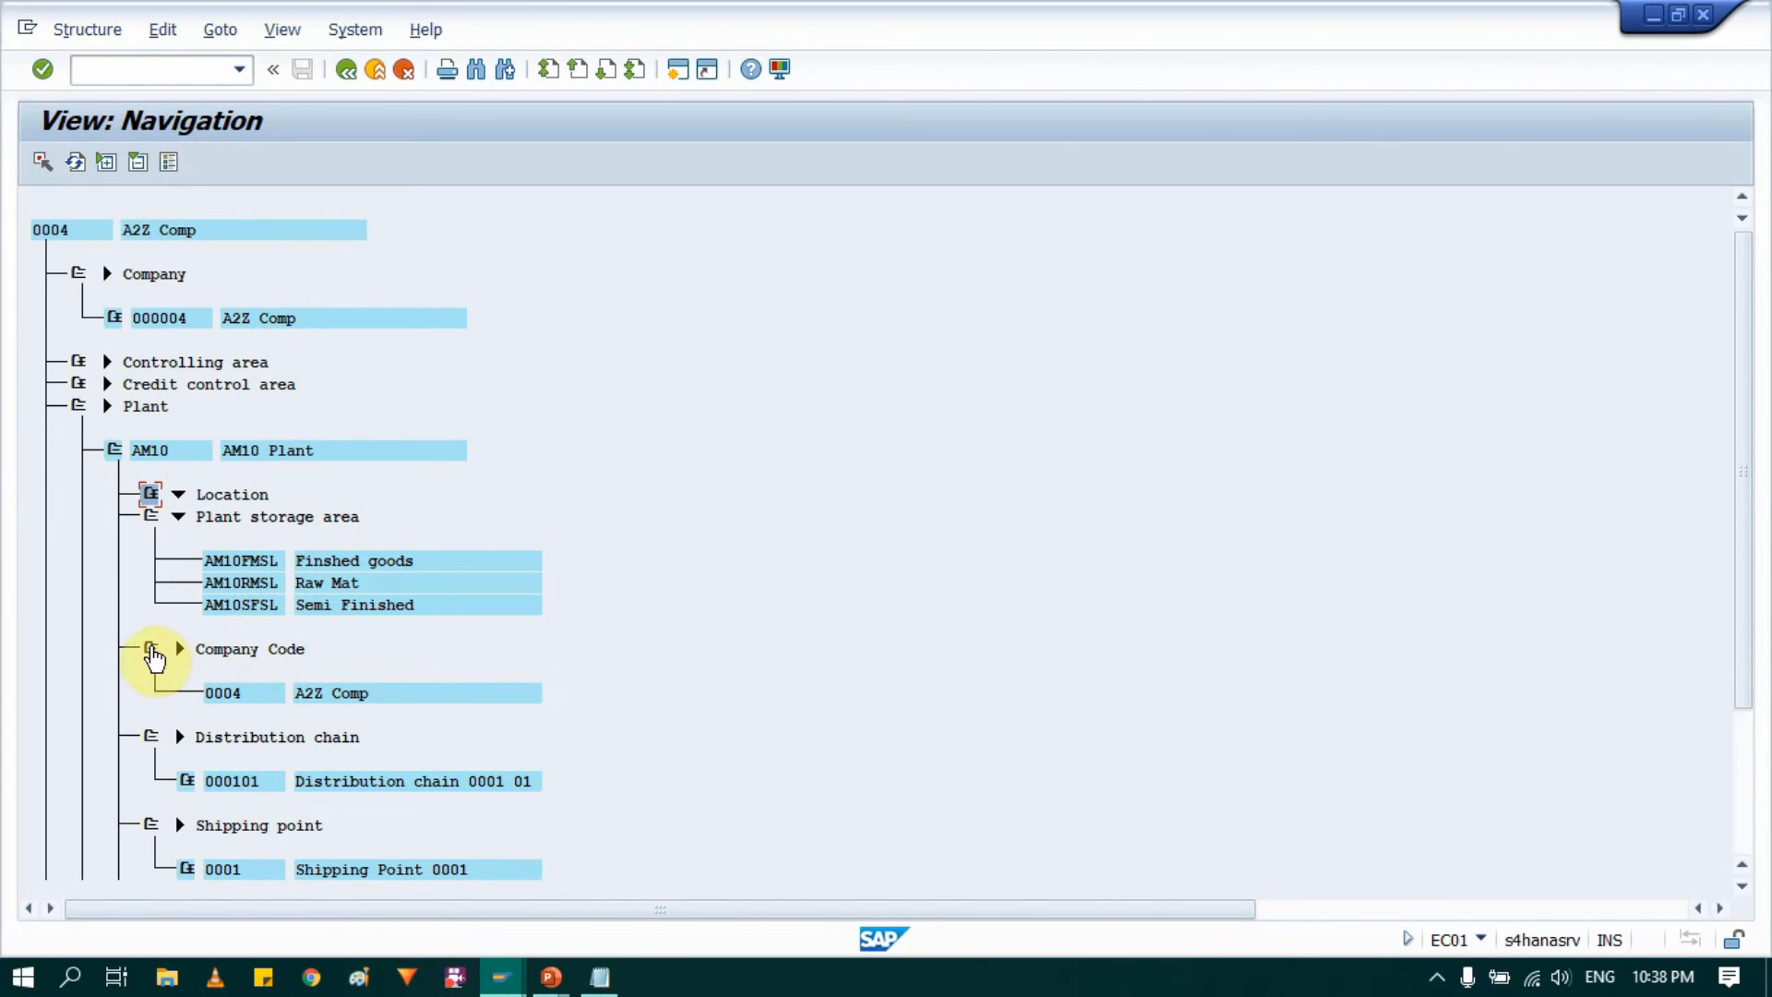
pyautogui.doubleClick(152, 651)
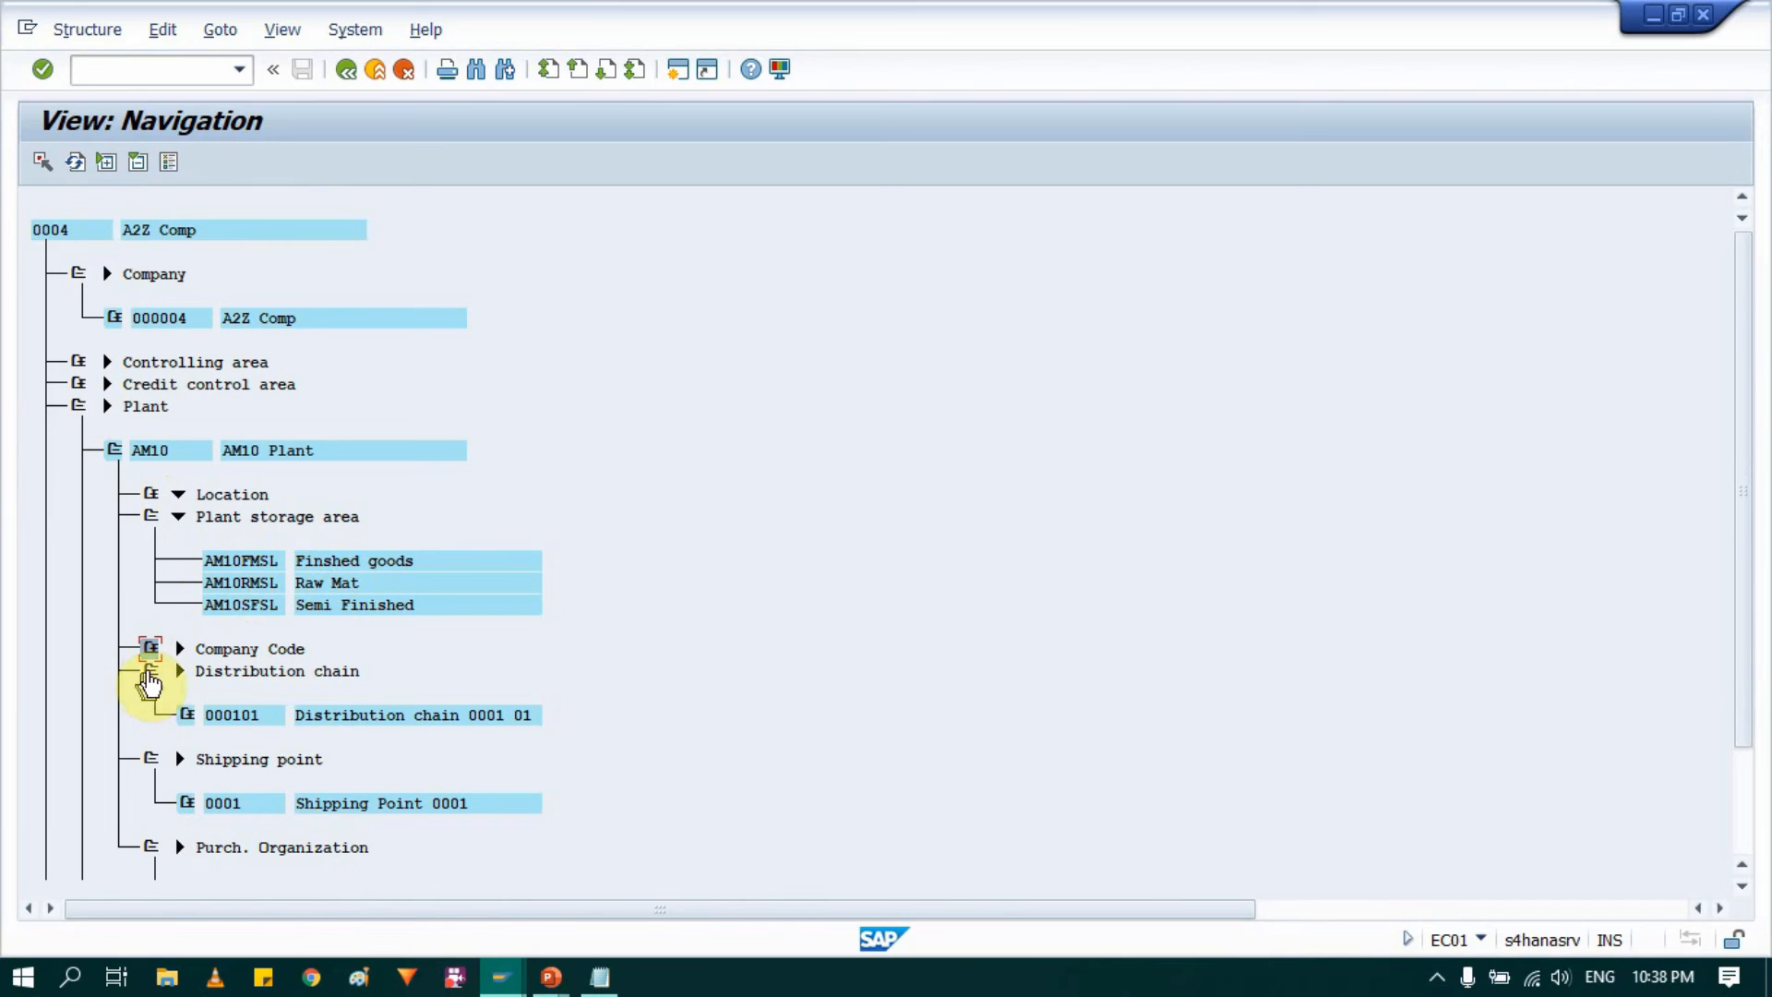
pyautogui.doubleClick(147, 681)
pyautogui.doubleClick(152, 694)
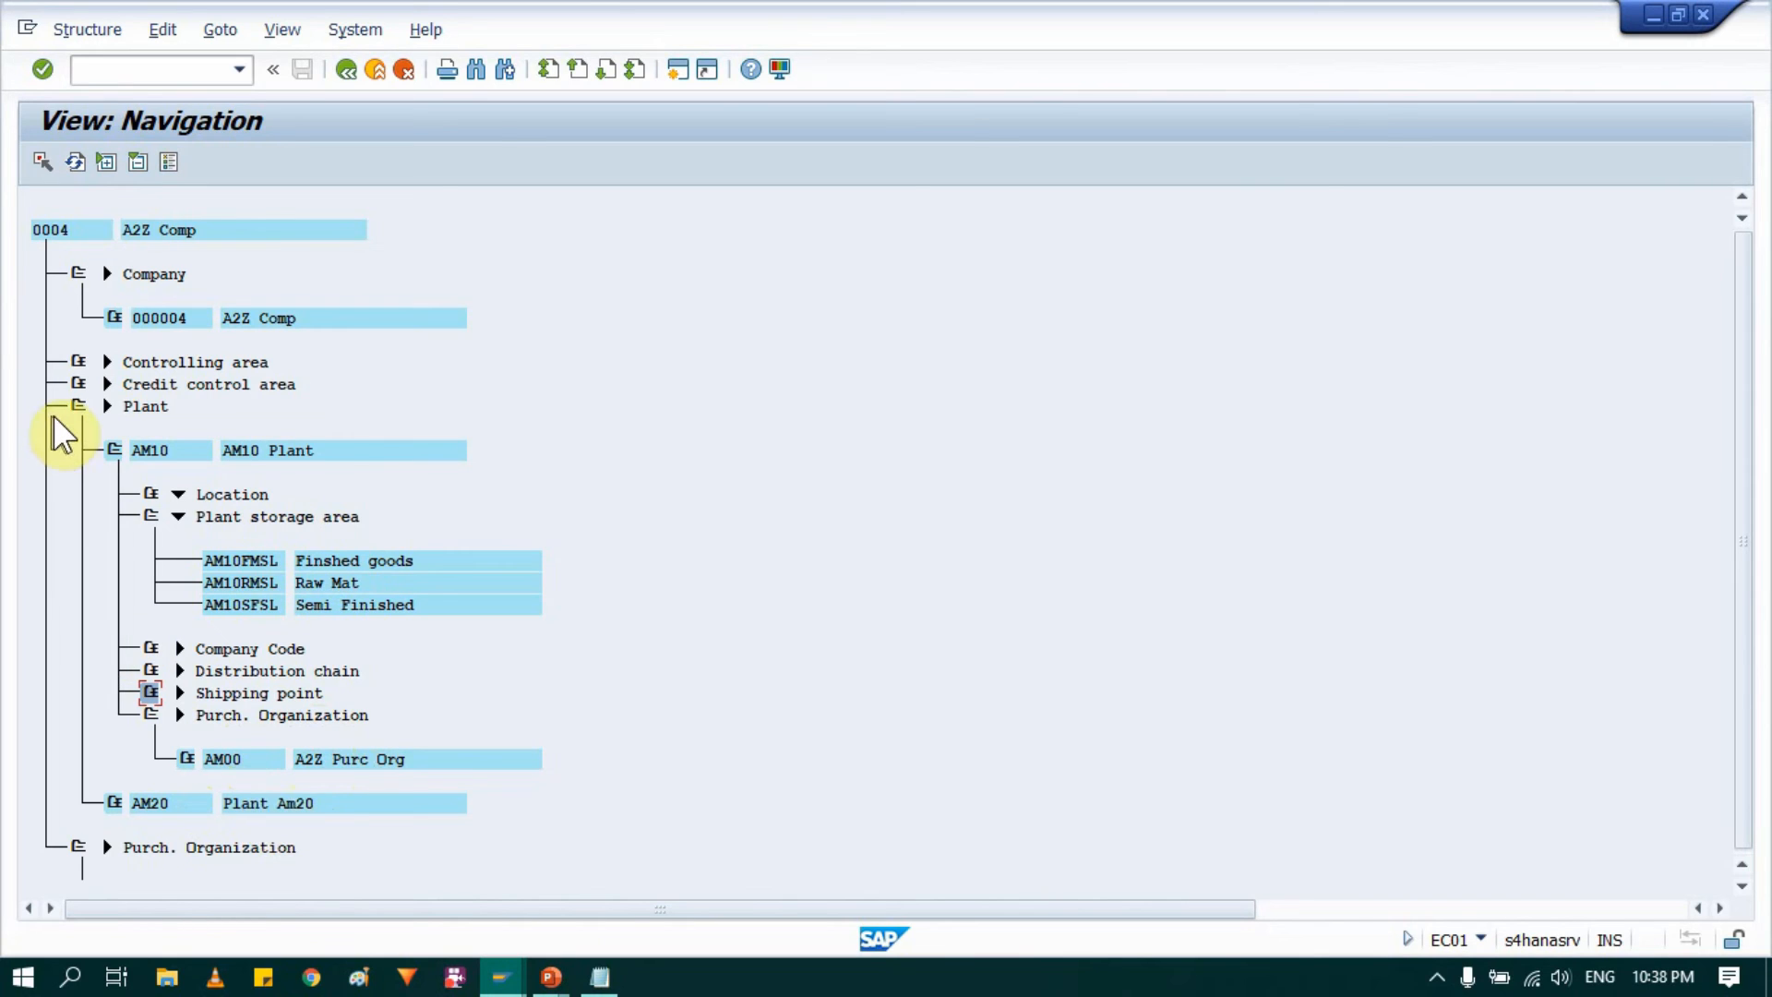
pyautogui.click(76, 410)
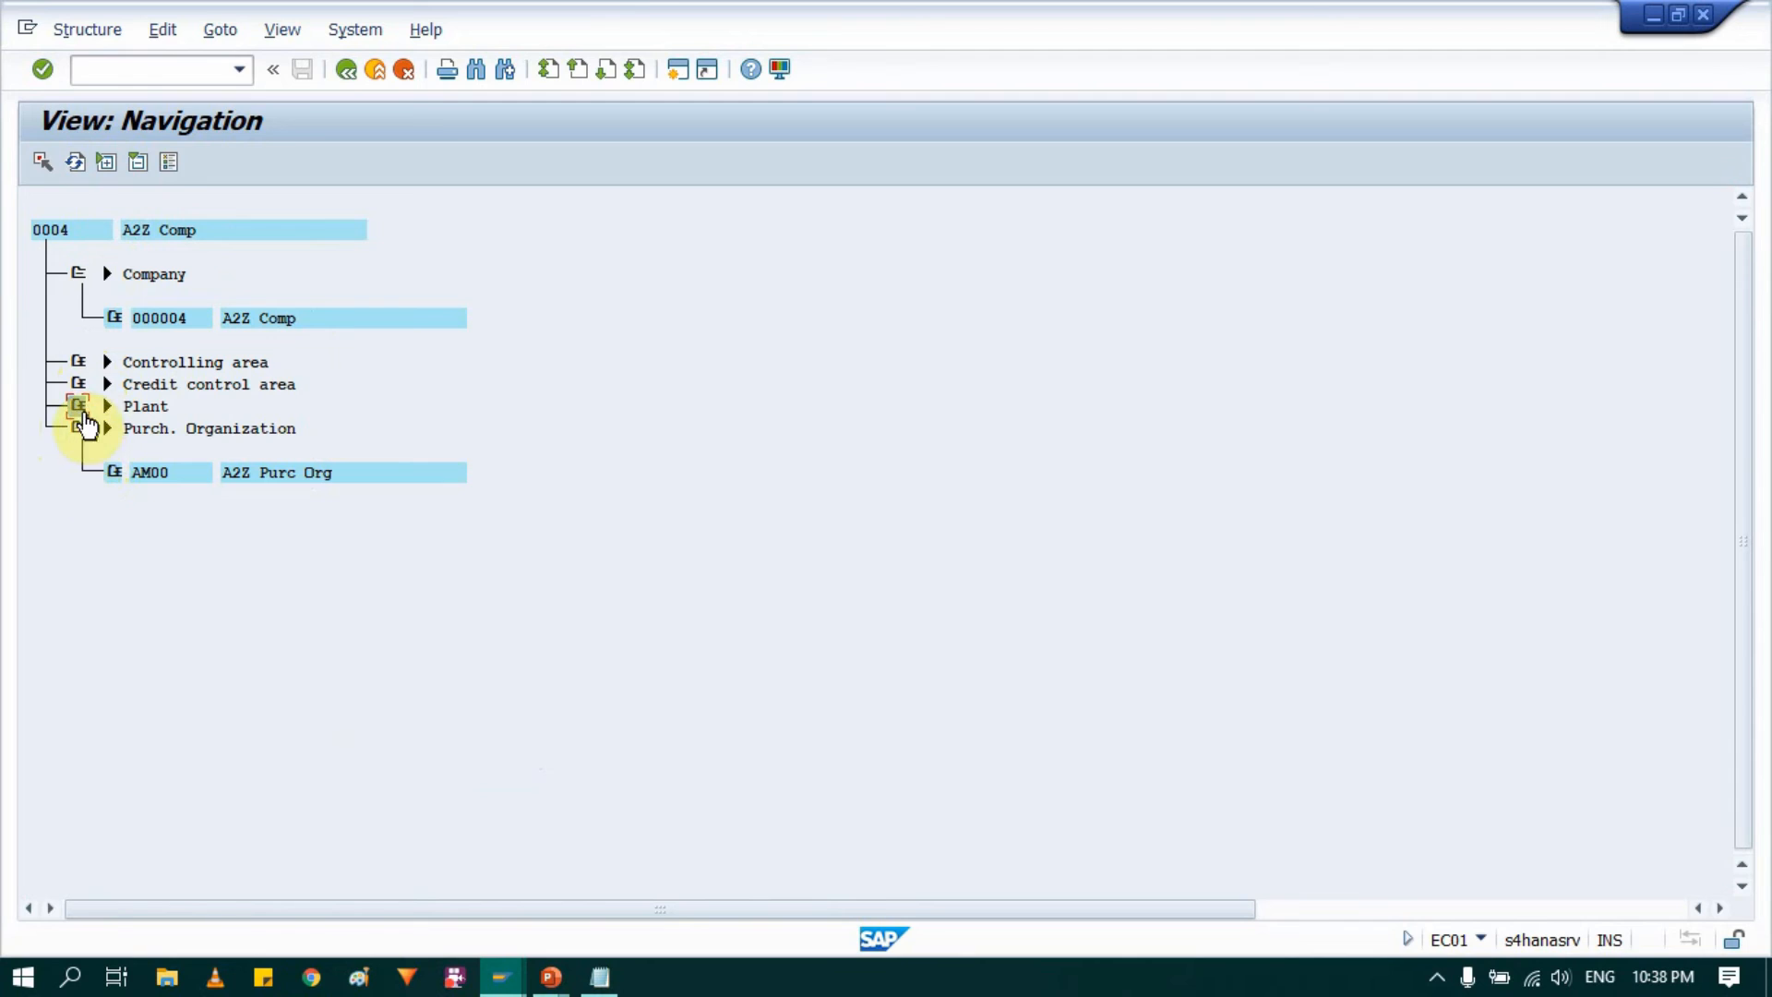
pyautogui.click(81, 406)
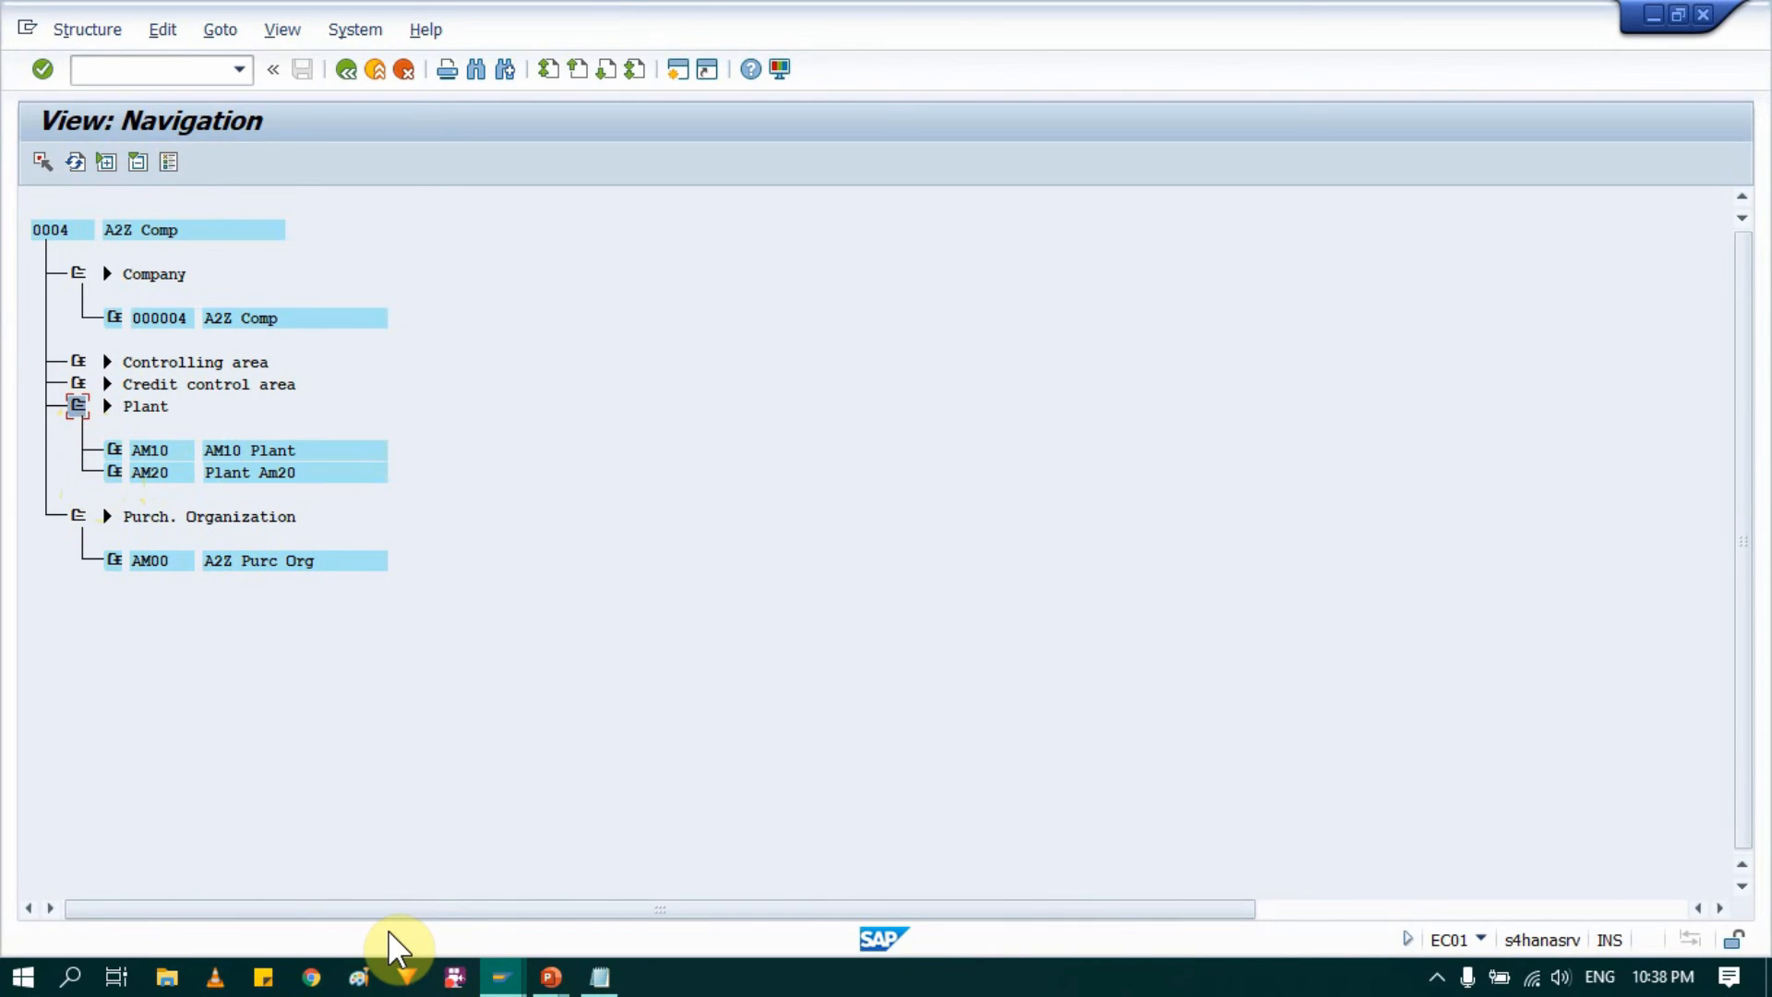
# Step: Switch to the PowerPoint slide show, read the Organisation structure Tables slide, and return to SAP
pyautogui.click(551, 976)
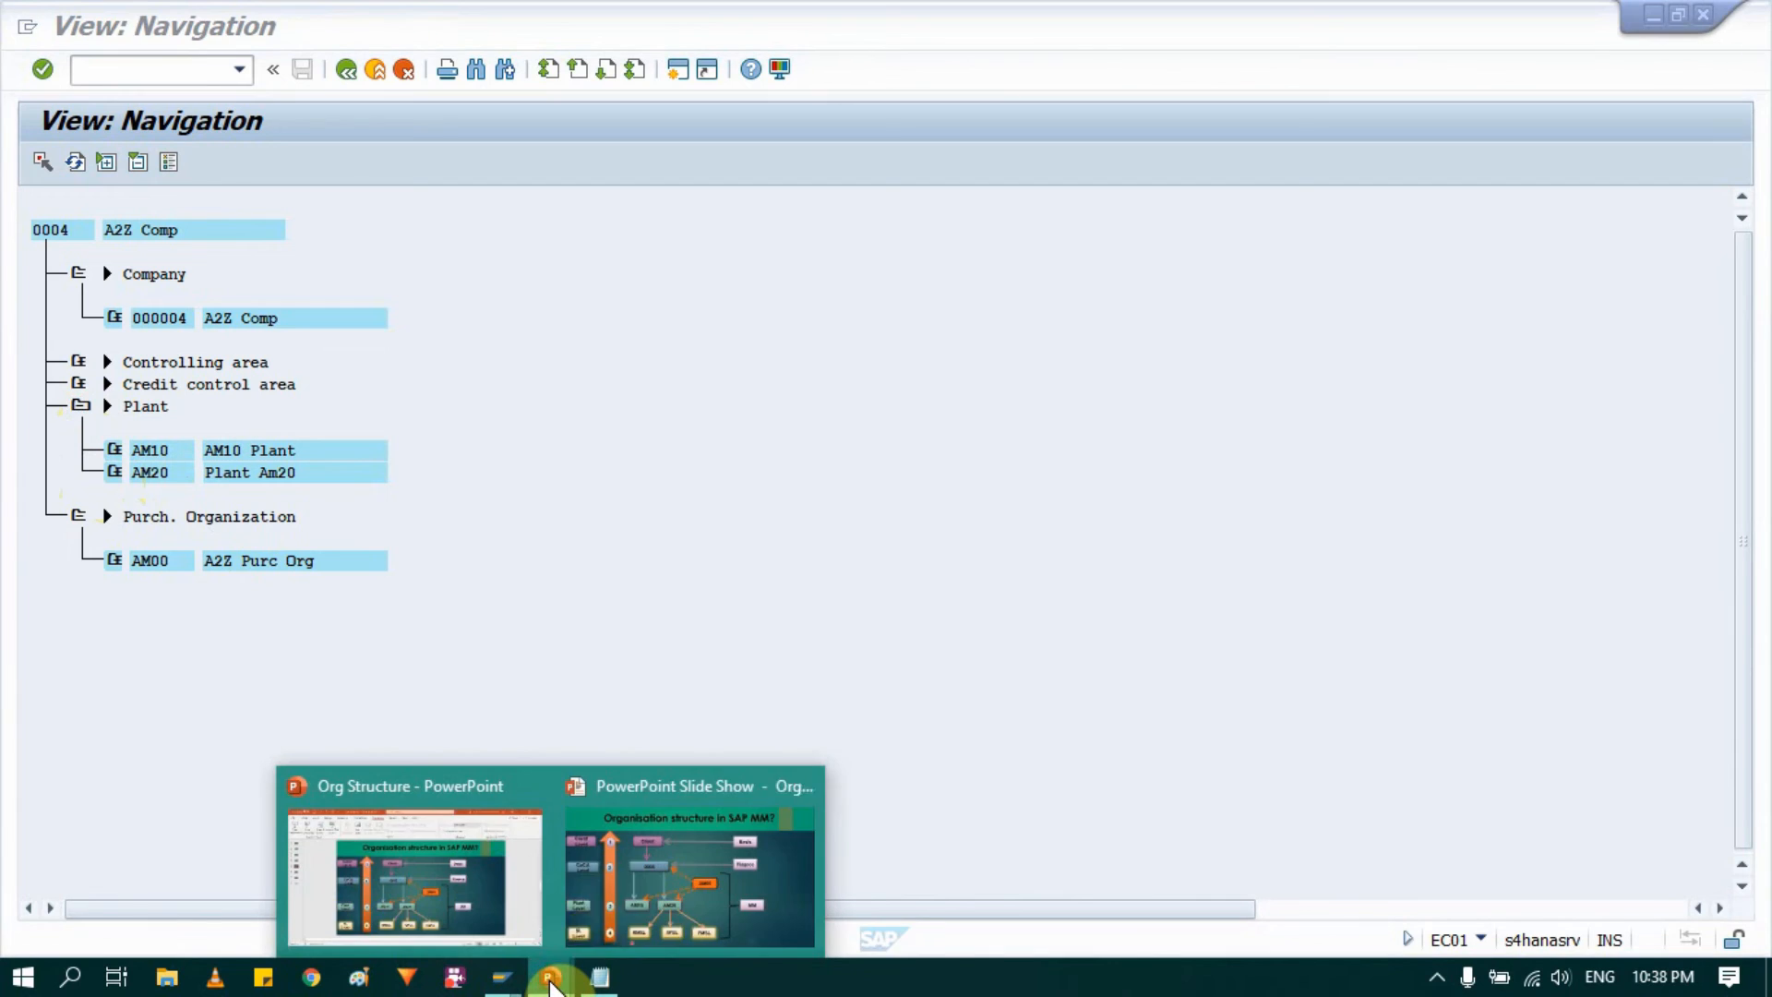
pyautogui.click(683, 914)
pyautogui.click(832, 753)
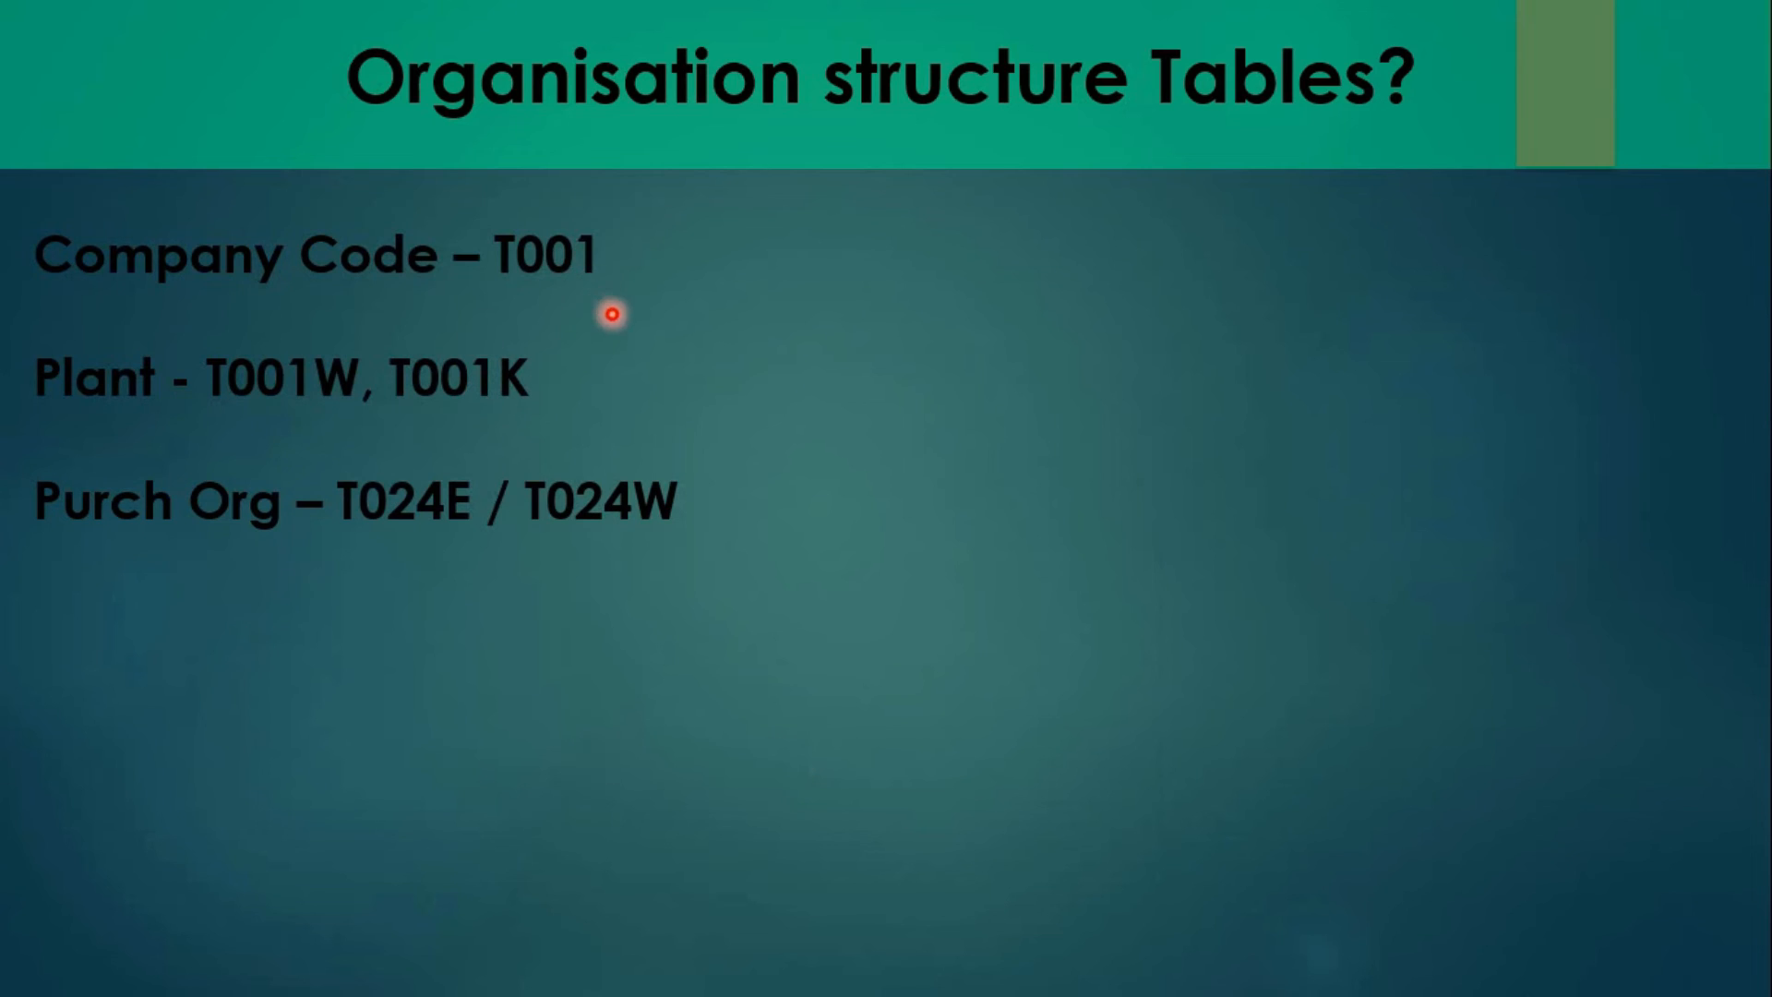
pyautogui.hotkey('alt', 'Tab')
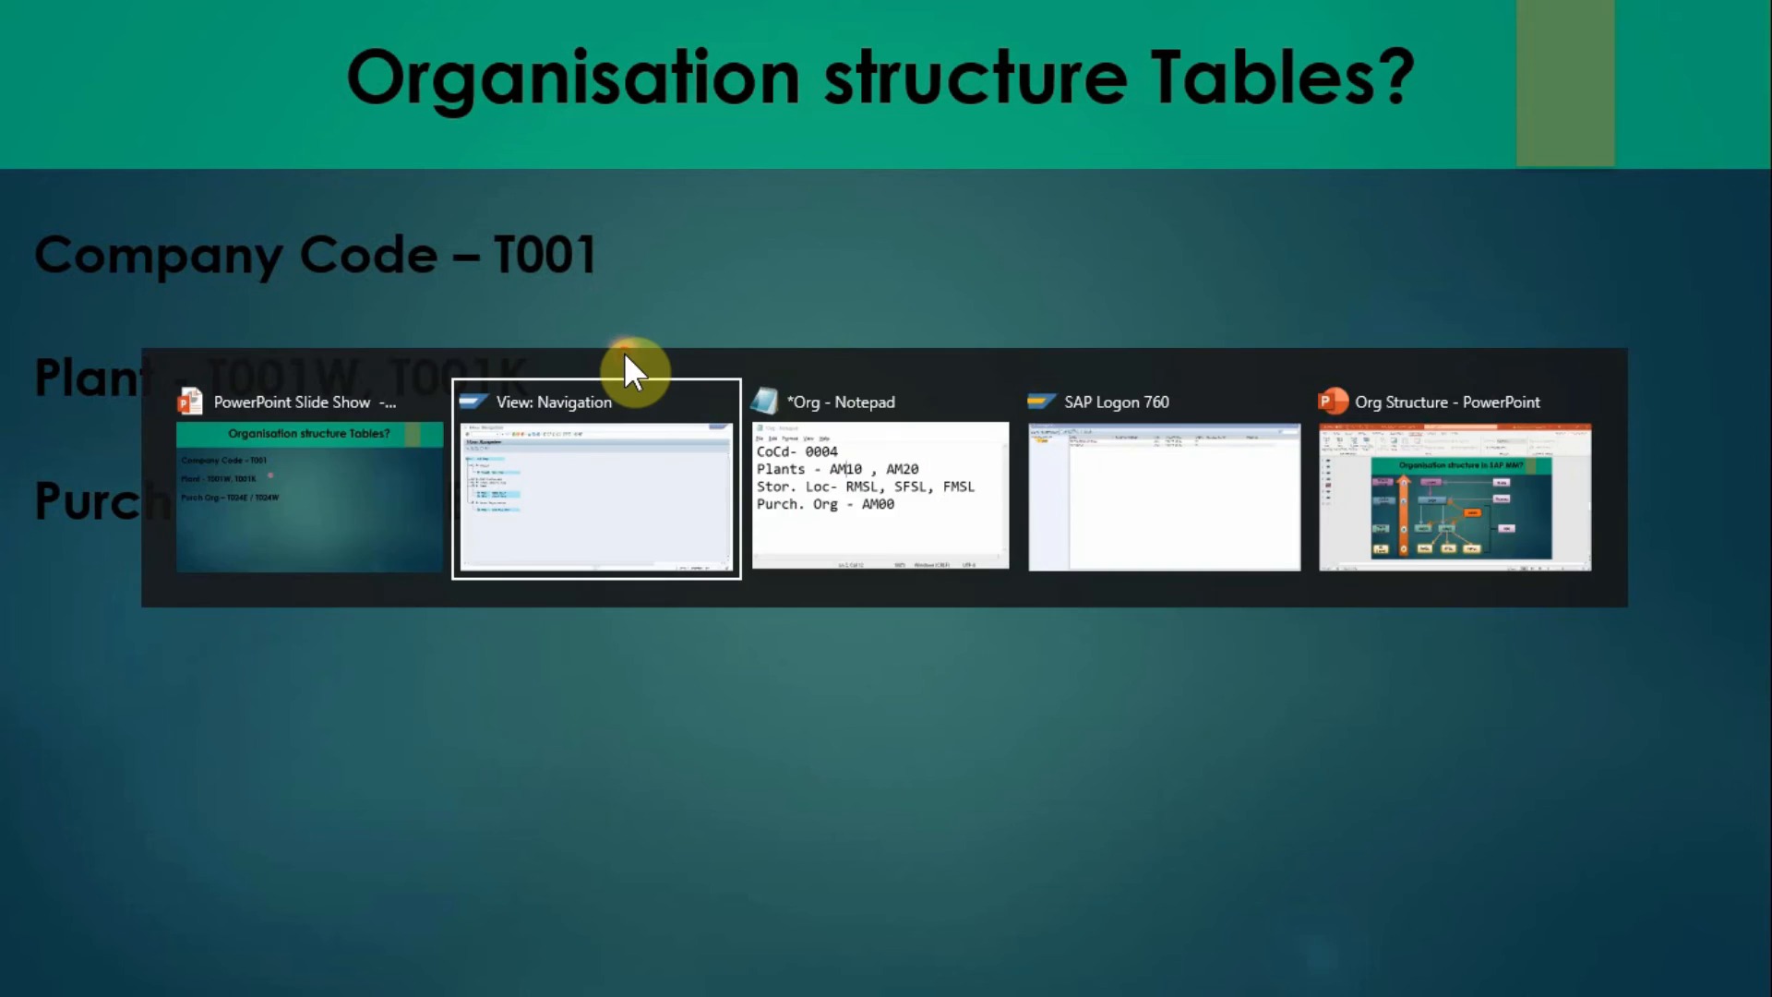
# Step: Open a new SAP session and start transaction SE16N in it
pyautogui.click(675, 72)
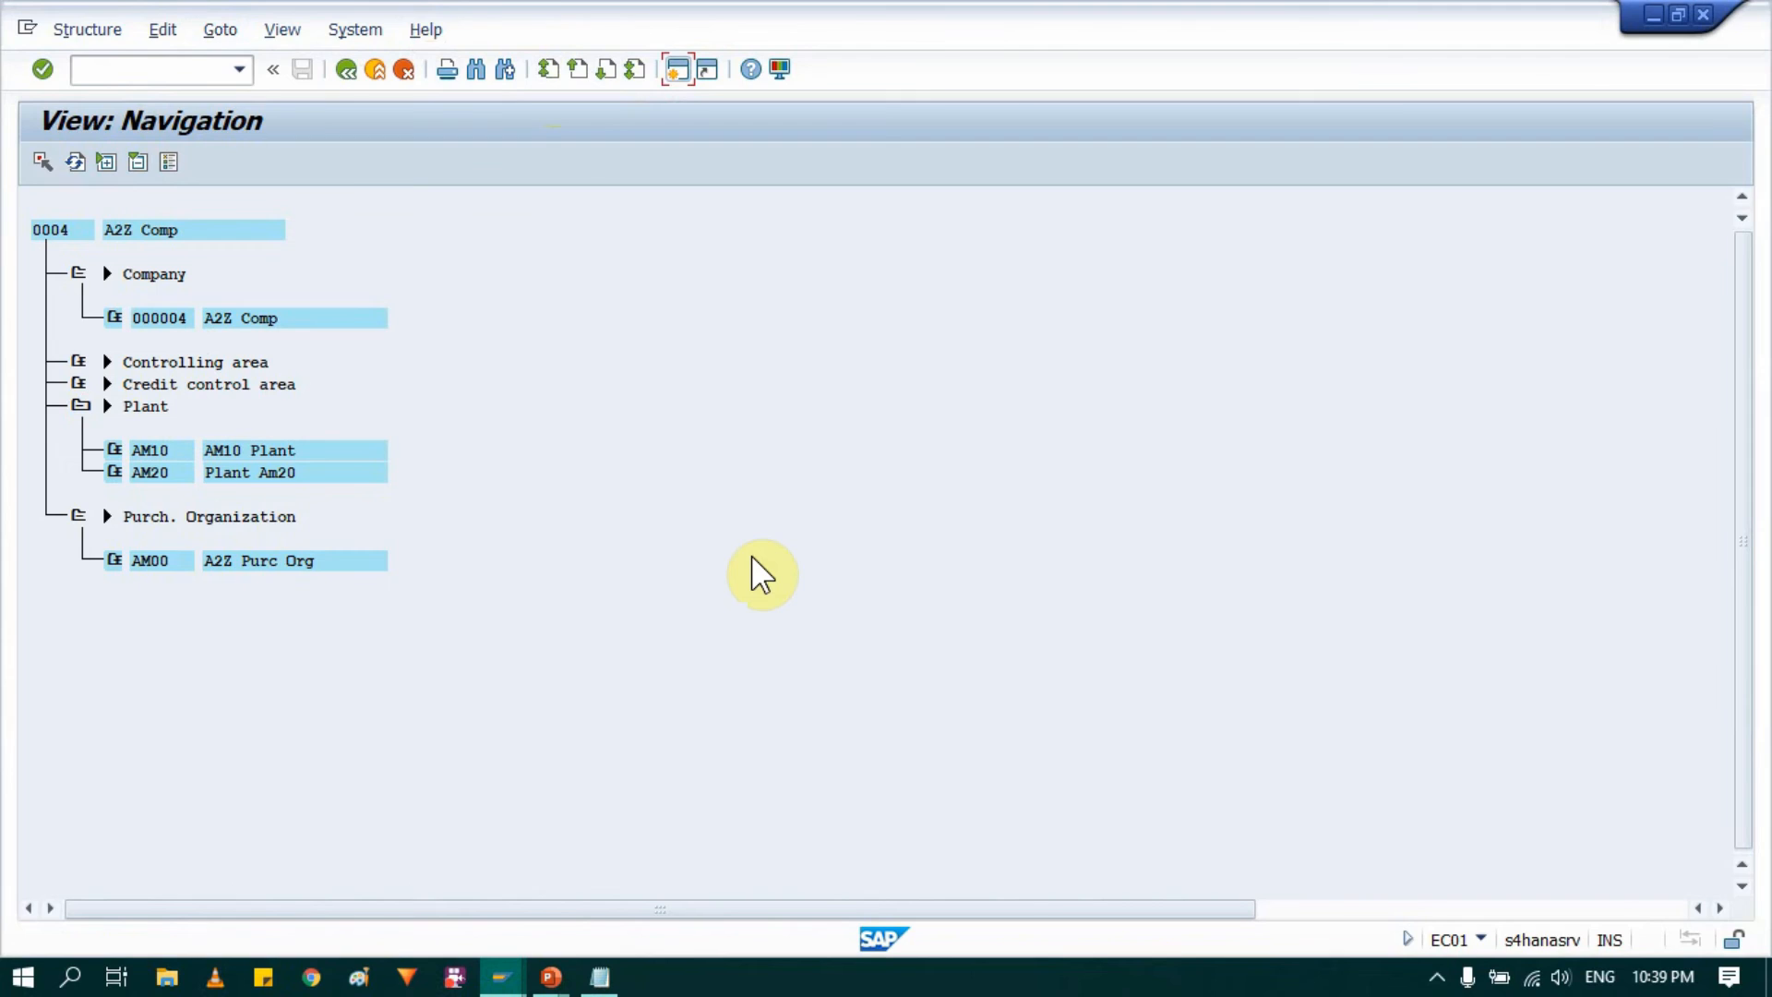
pyautogui.write('SE16')
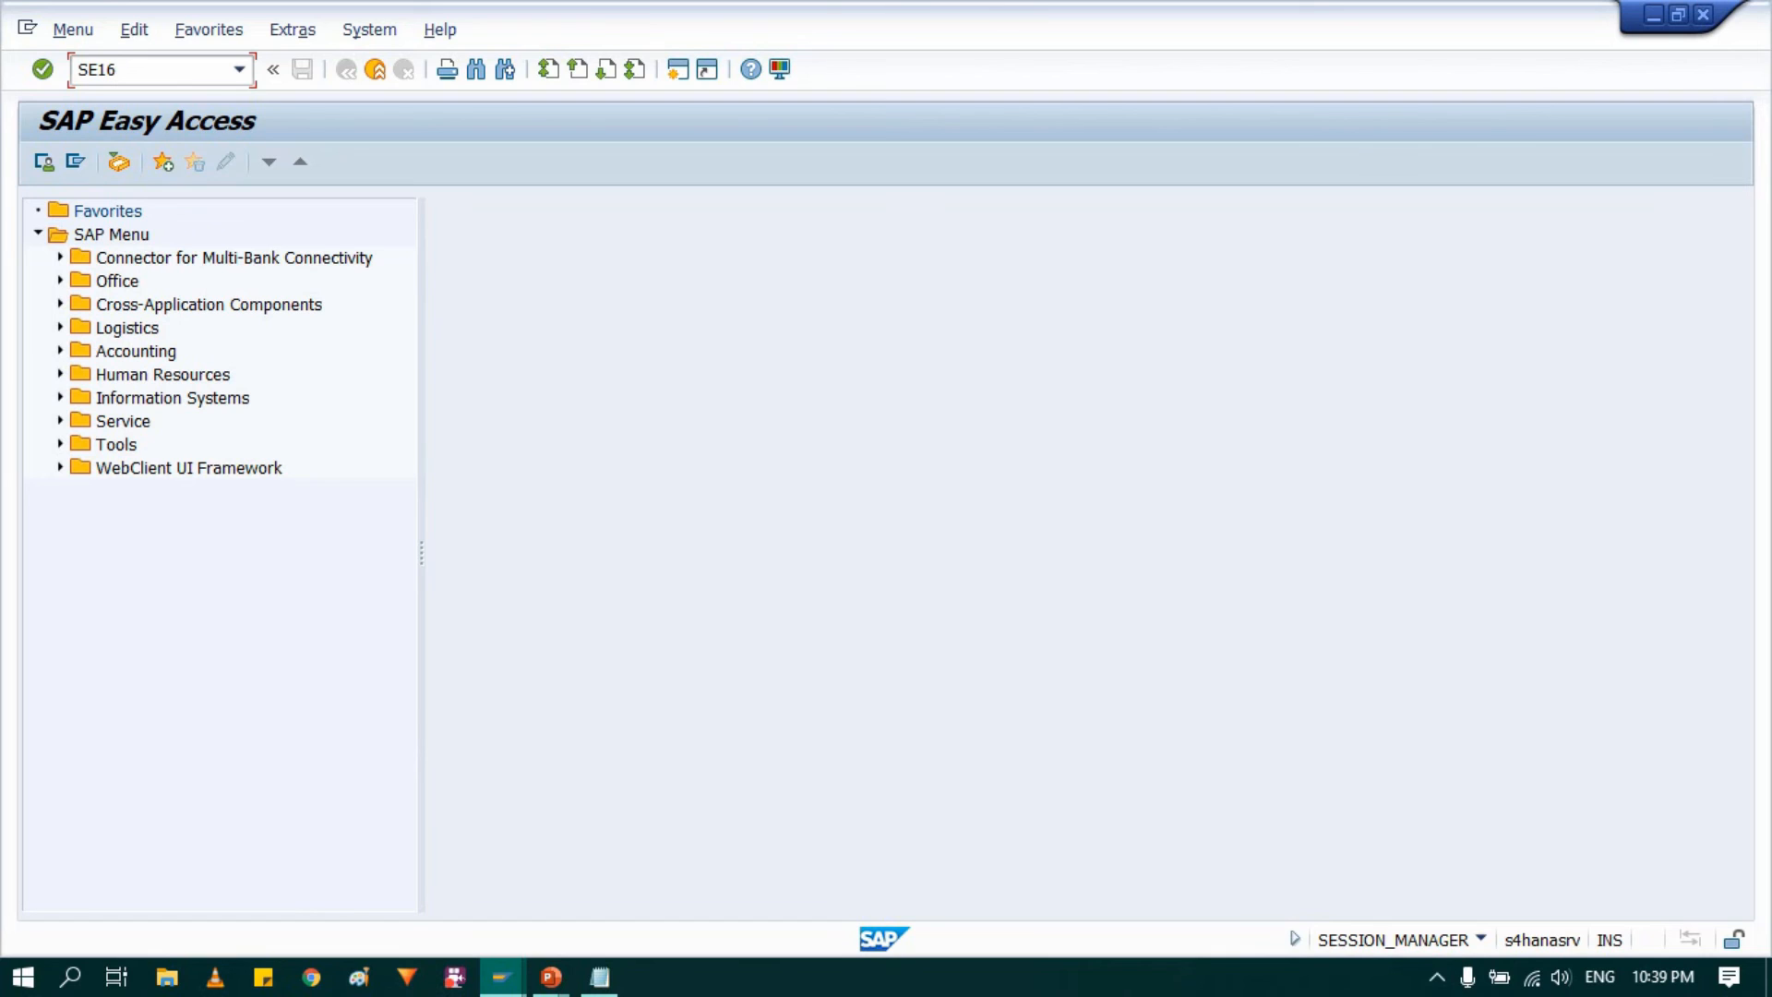
pyautogui.write('N')
pyautogui.press('Return')
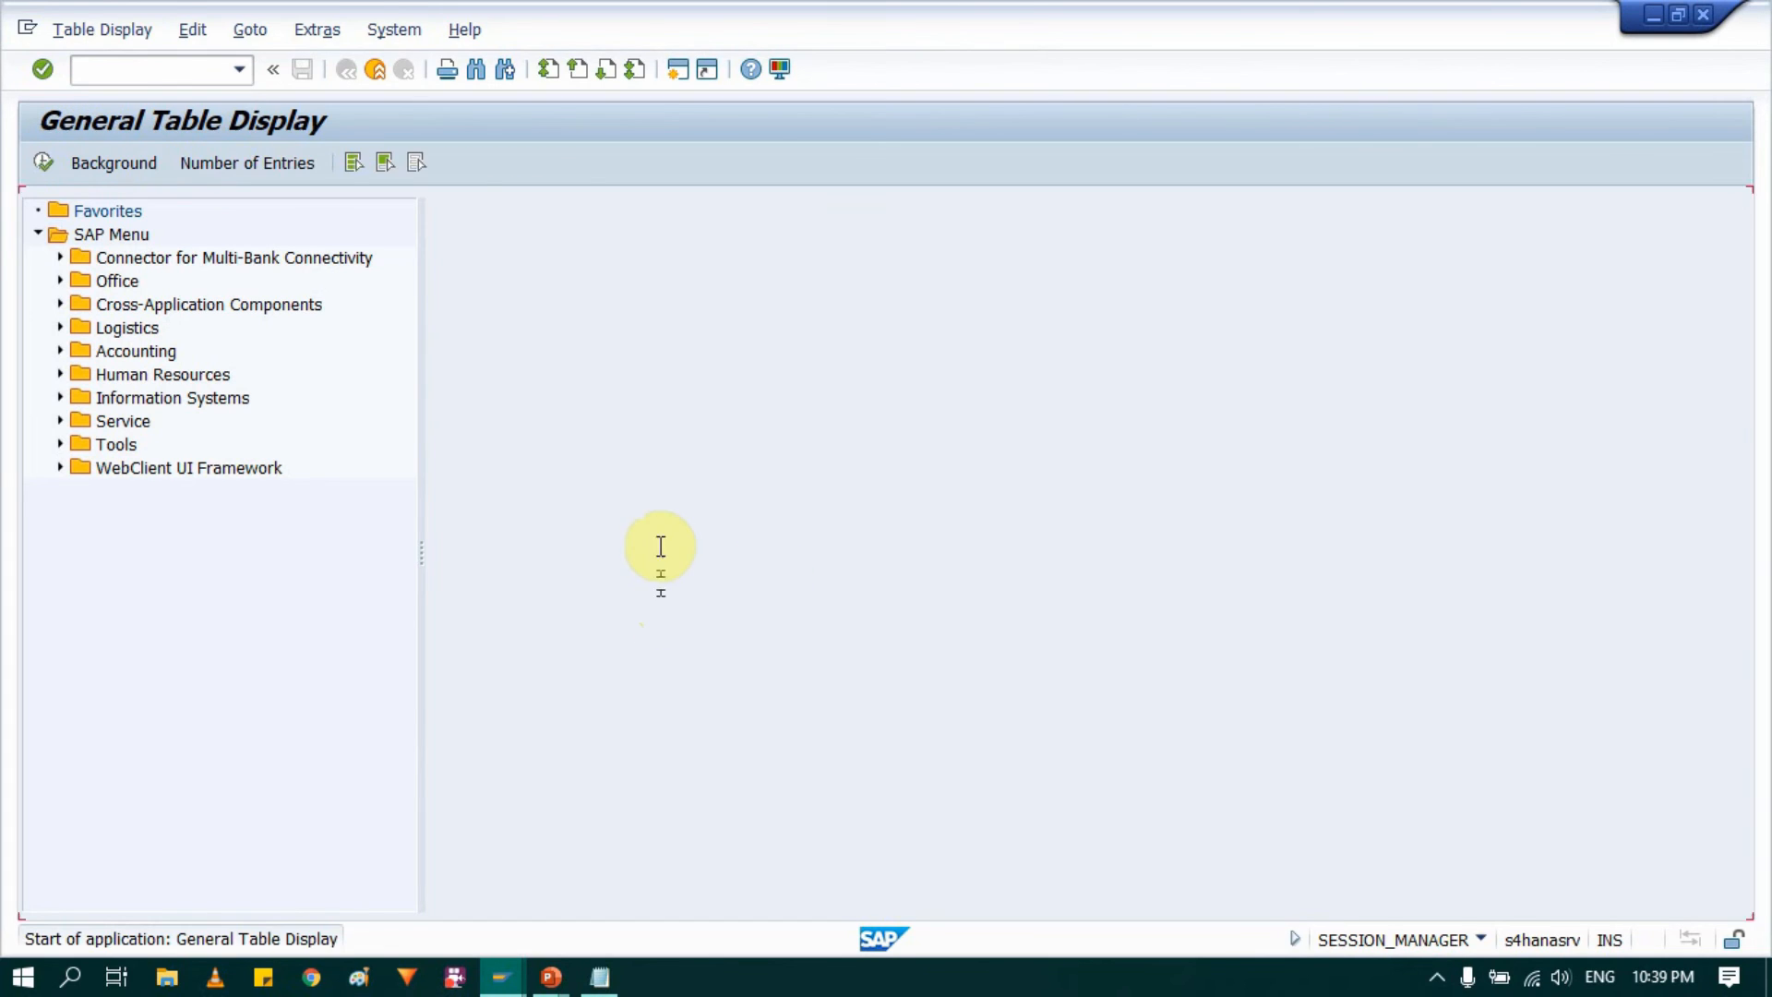
# Step: Display the entries of table T001 for company code 0004
pyautogui.click(357, 214)
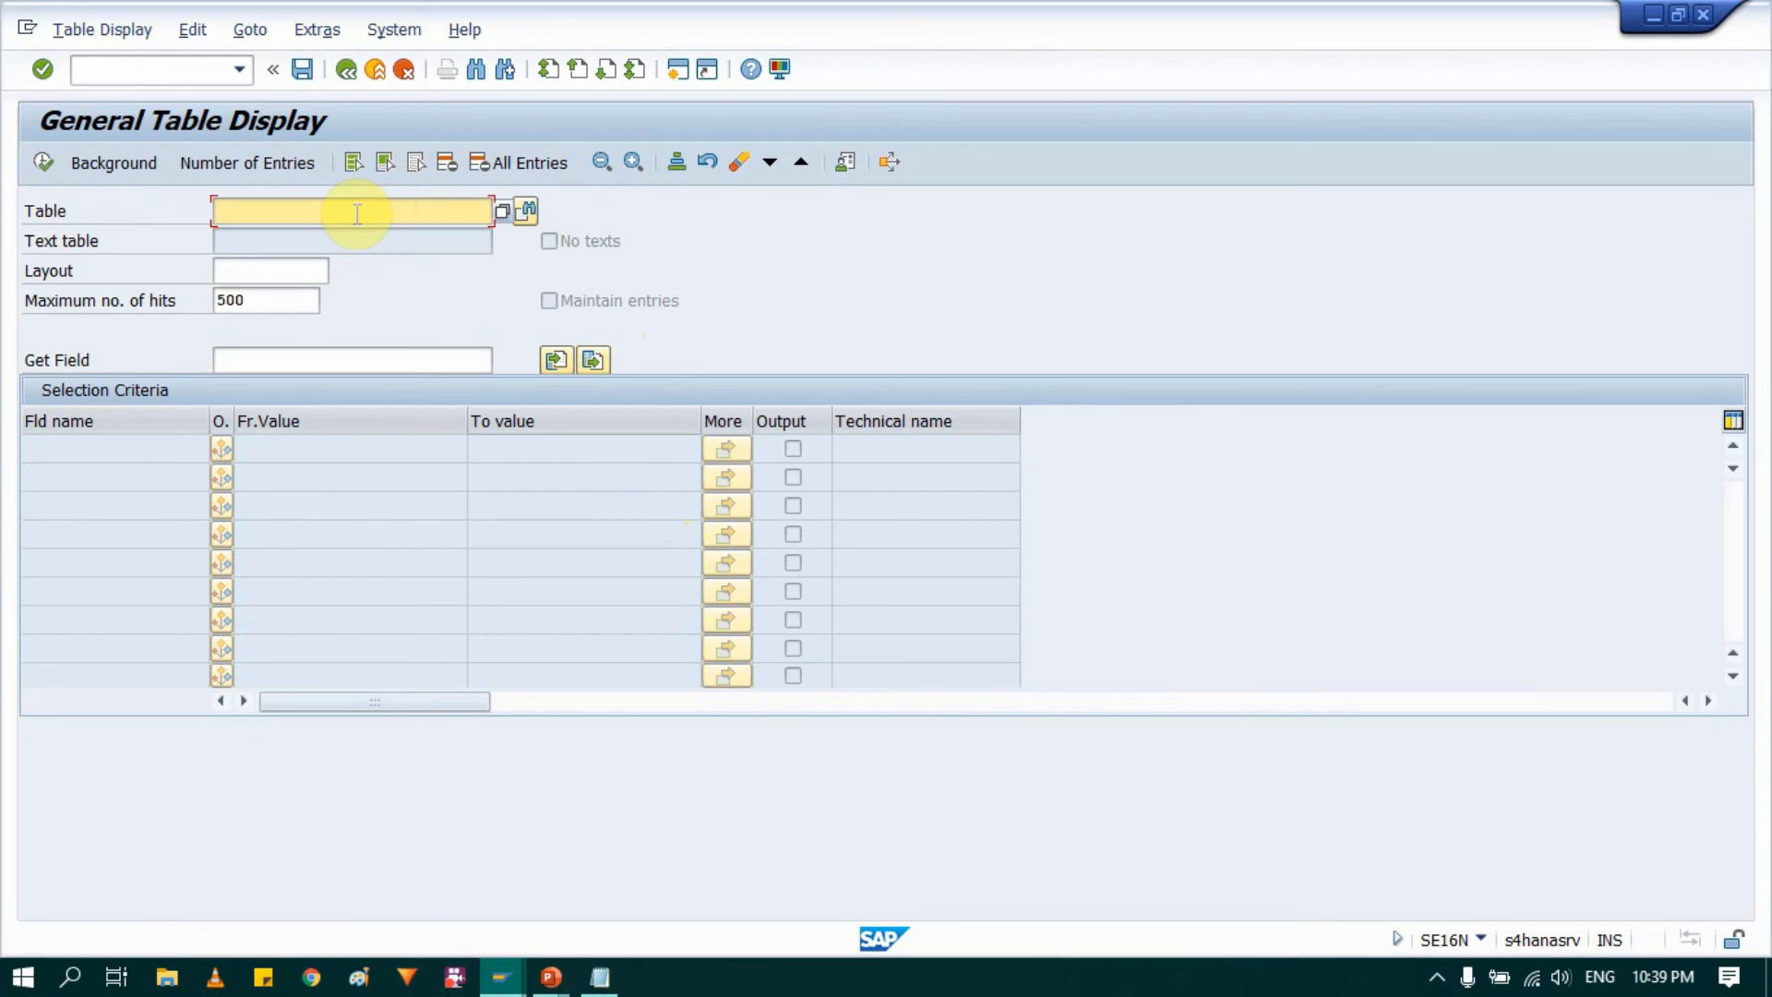
pyautogui.write('t001')
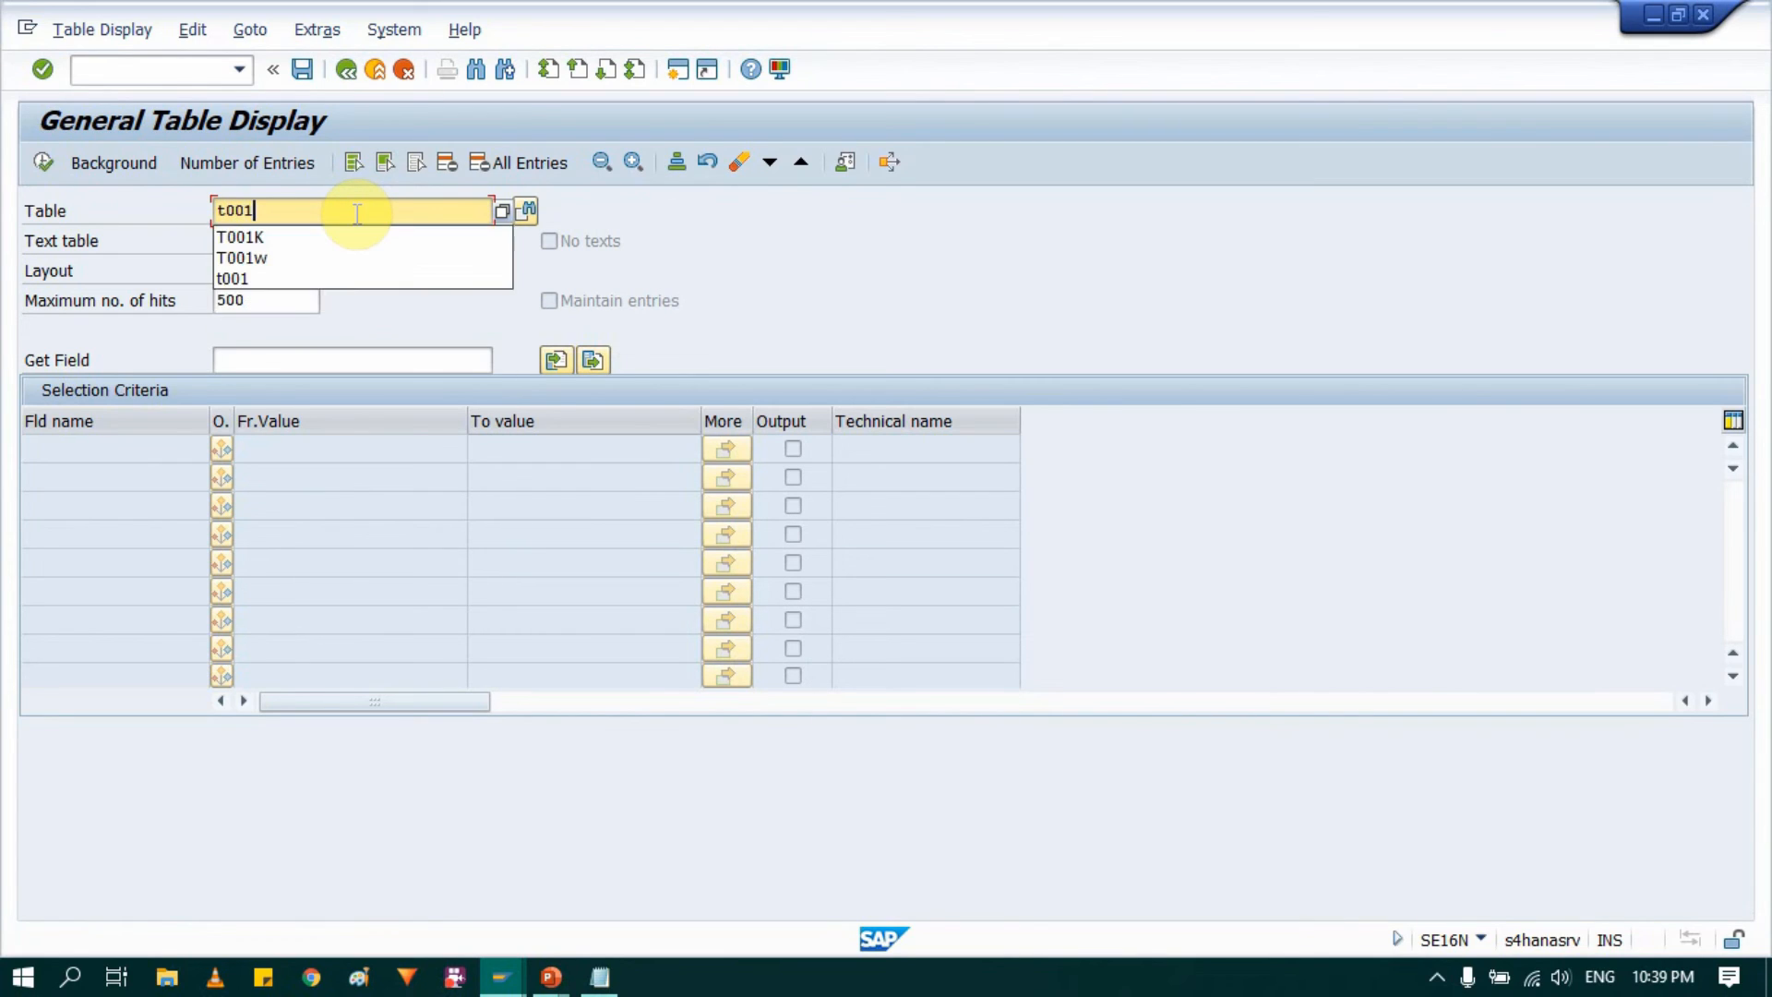
pyautogui.press('Return')
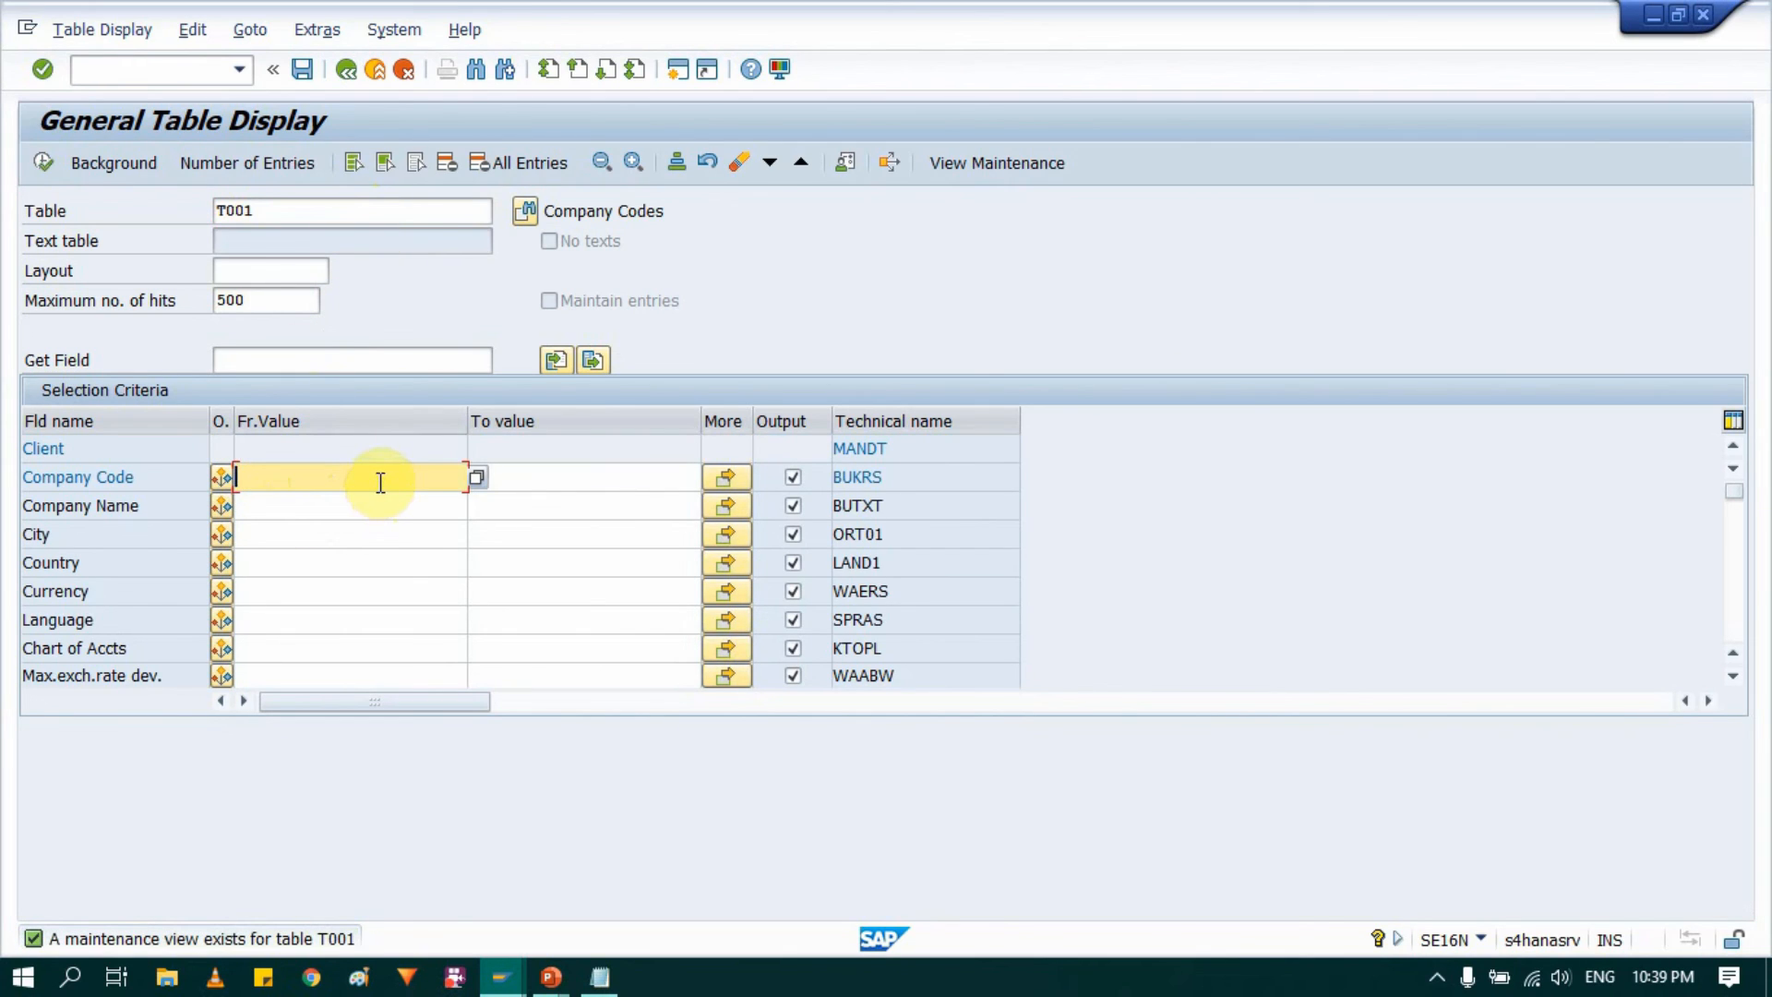
pyautogui.click(297, 300)
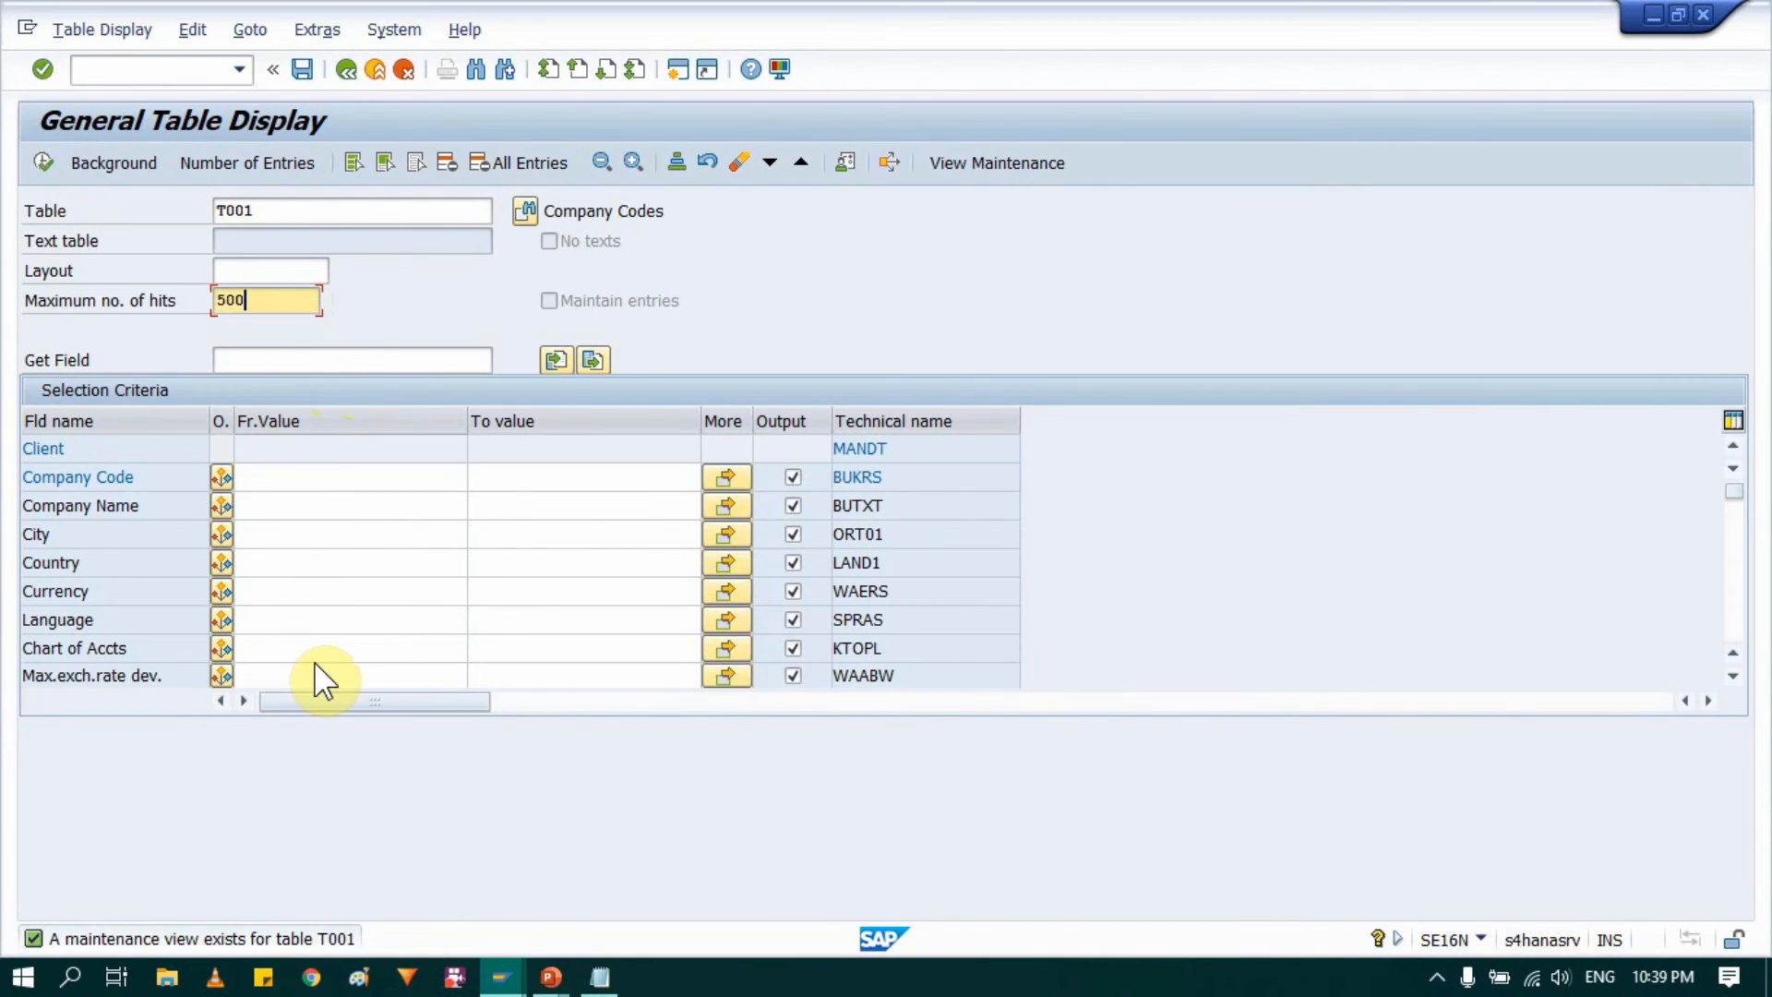
pyautogui.click(291, 474)
pyautogui.write('0004')
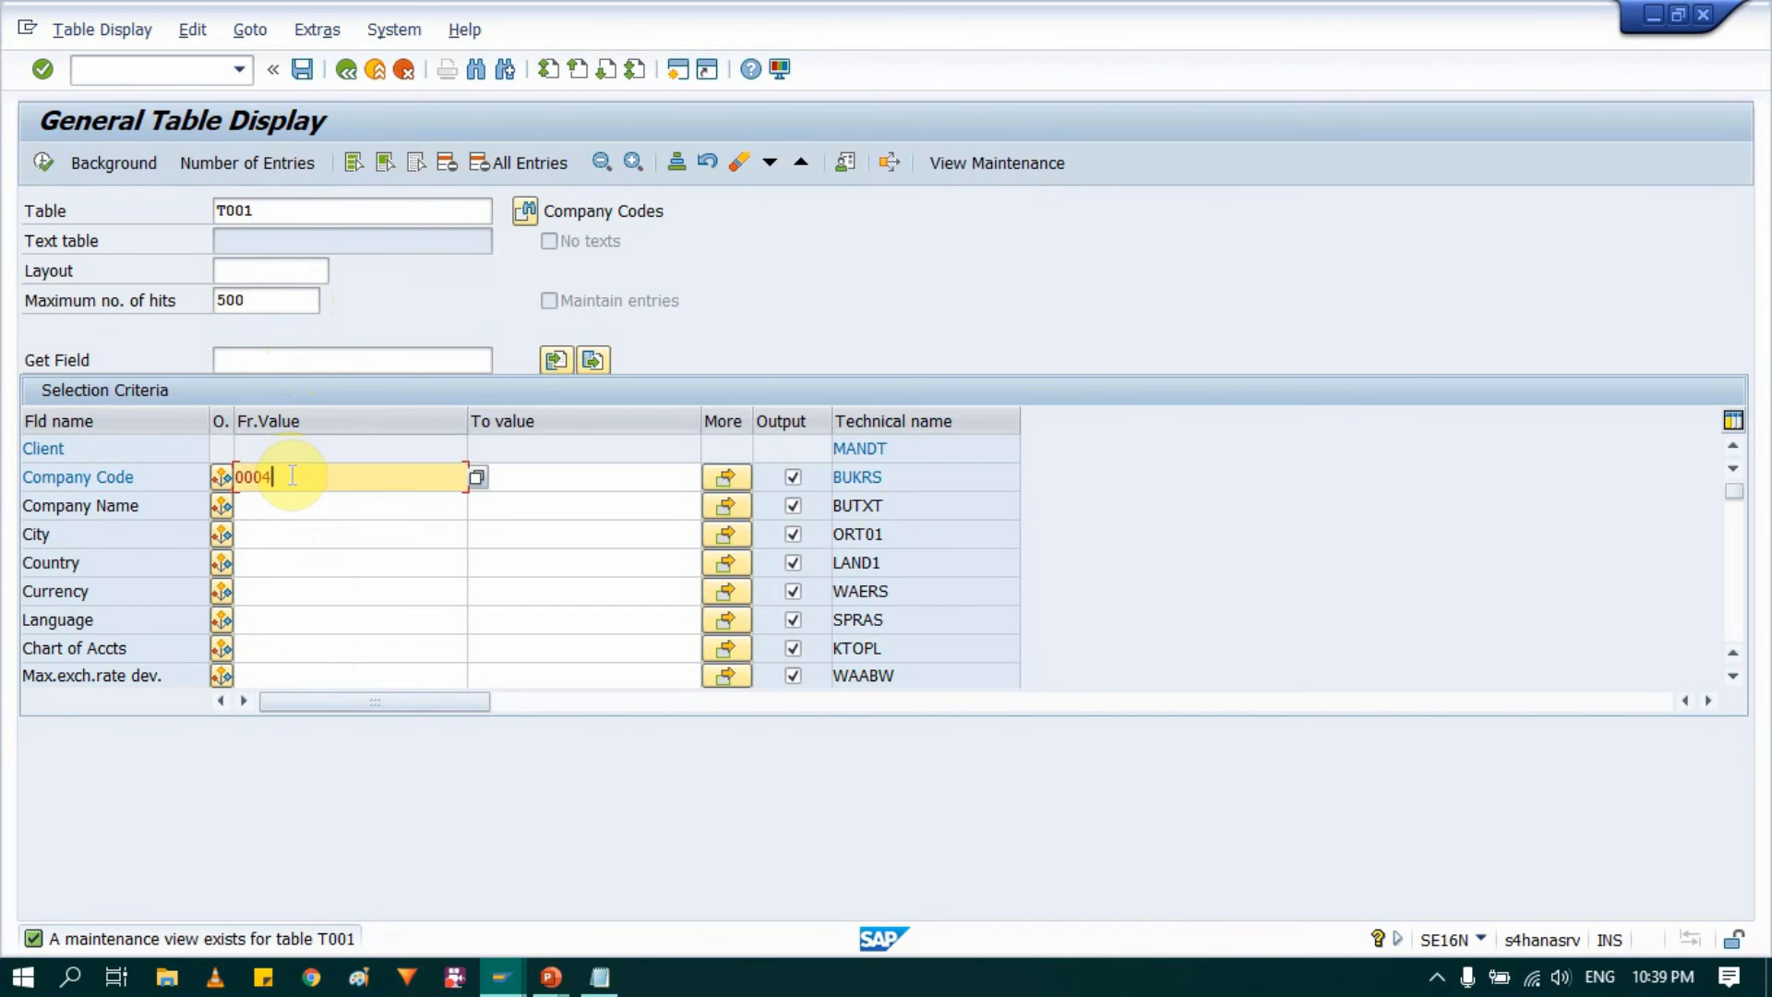
pyautogui.click(41, 158)
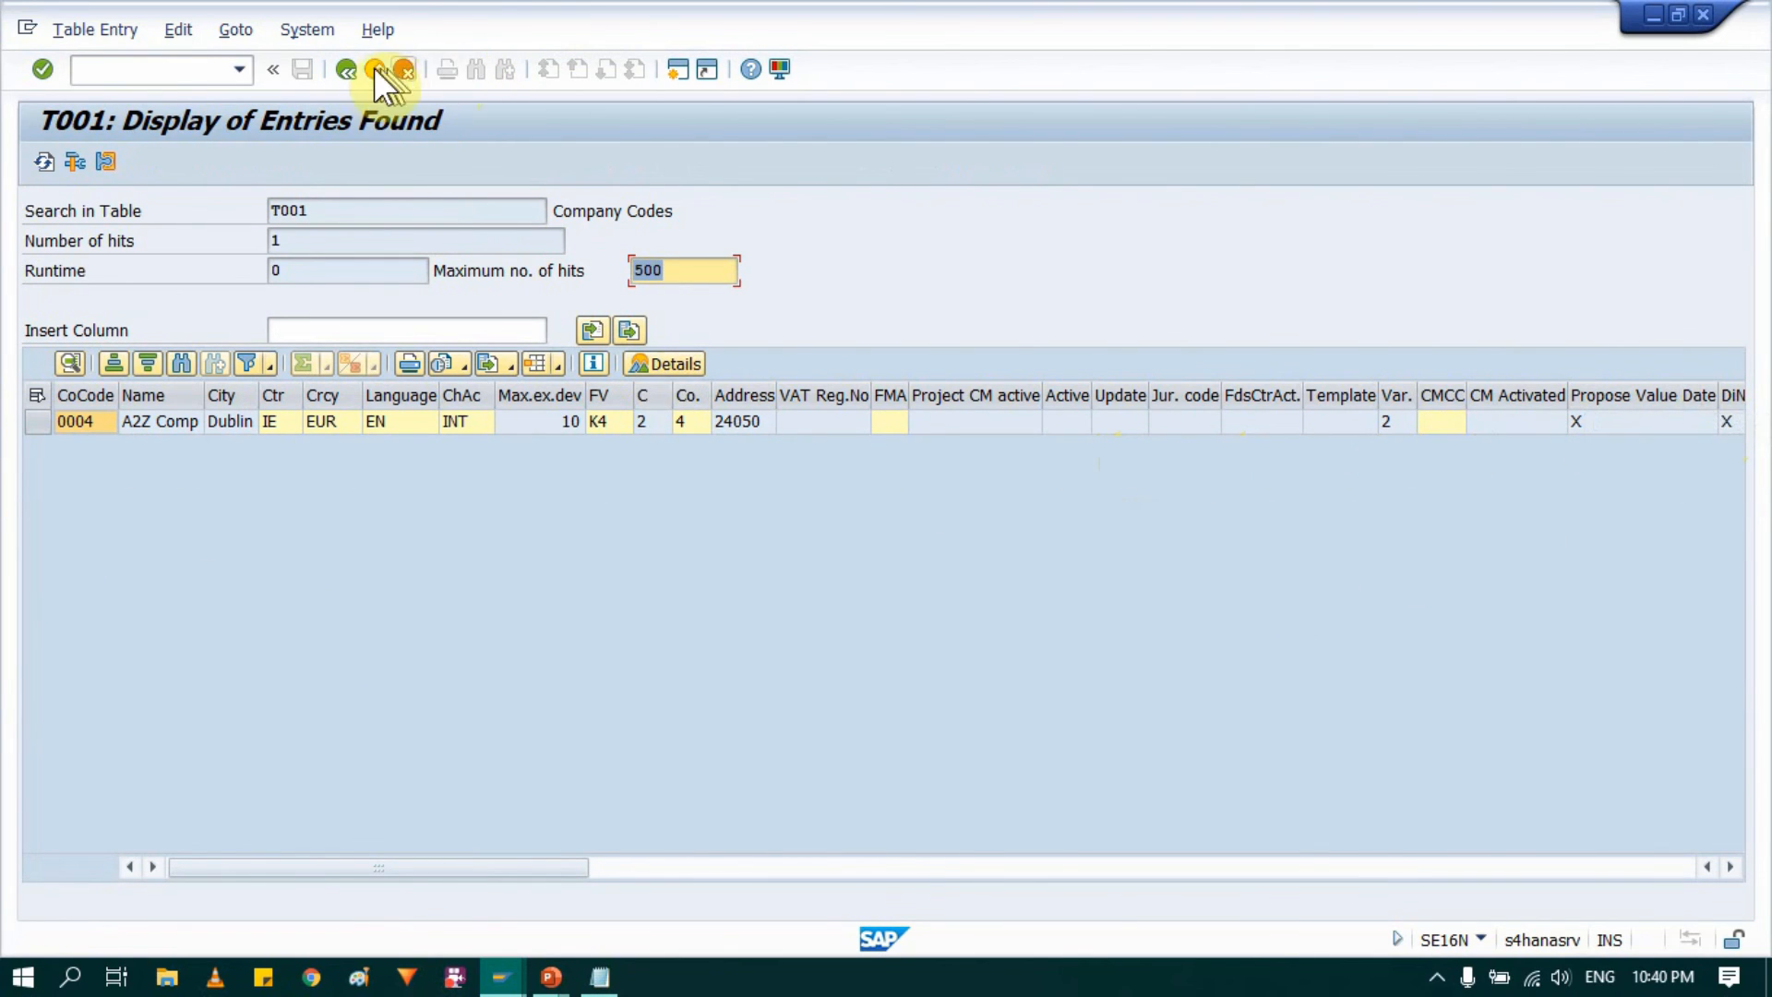
# Step: Return to the T001 selection, clear the company code filter, and display the entries for country IE
pyautogui.click(349, 64)
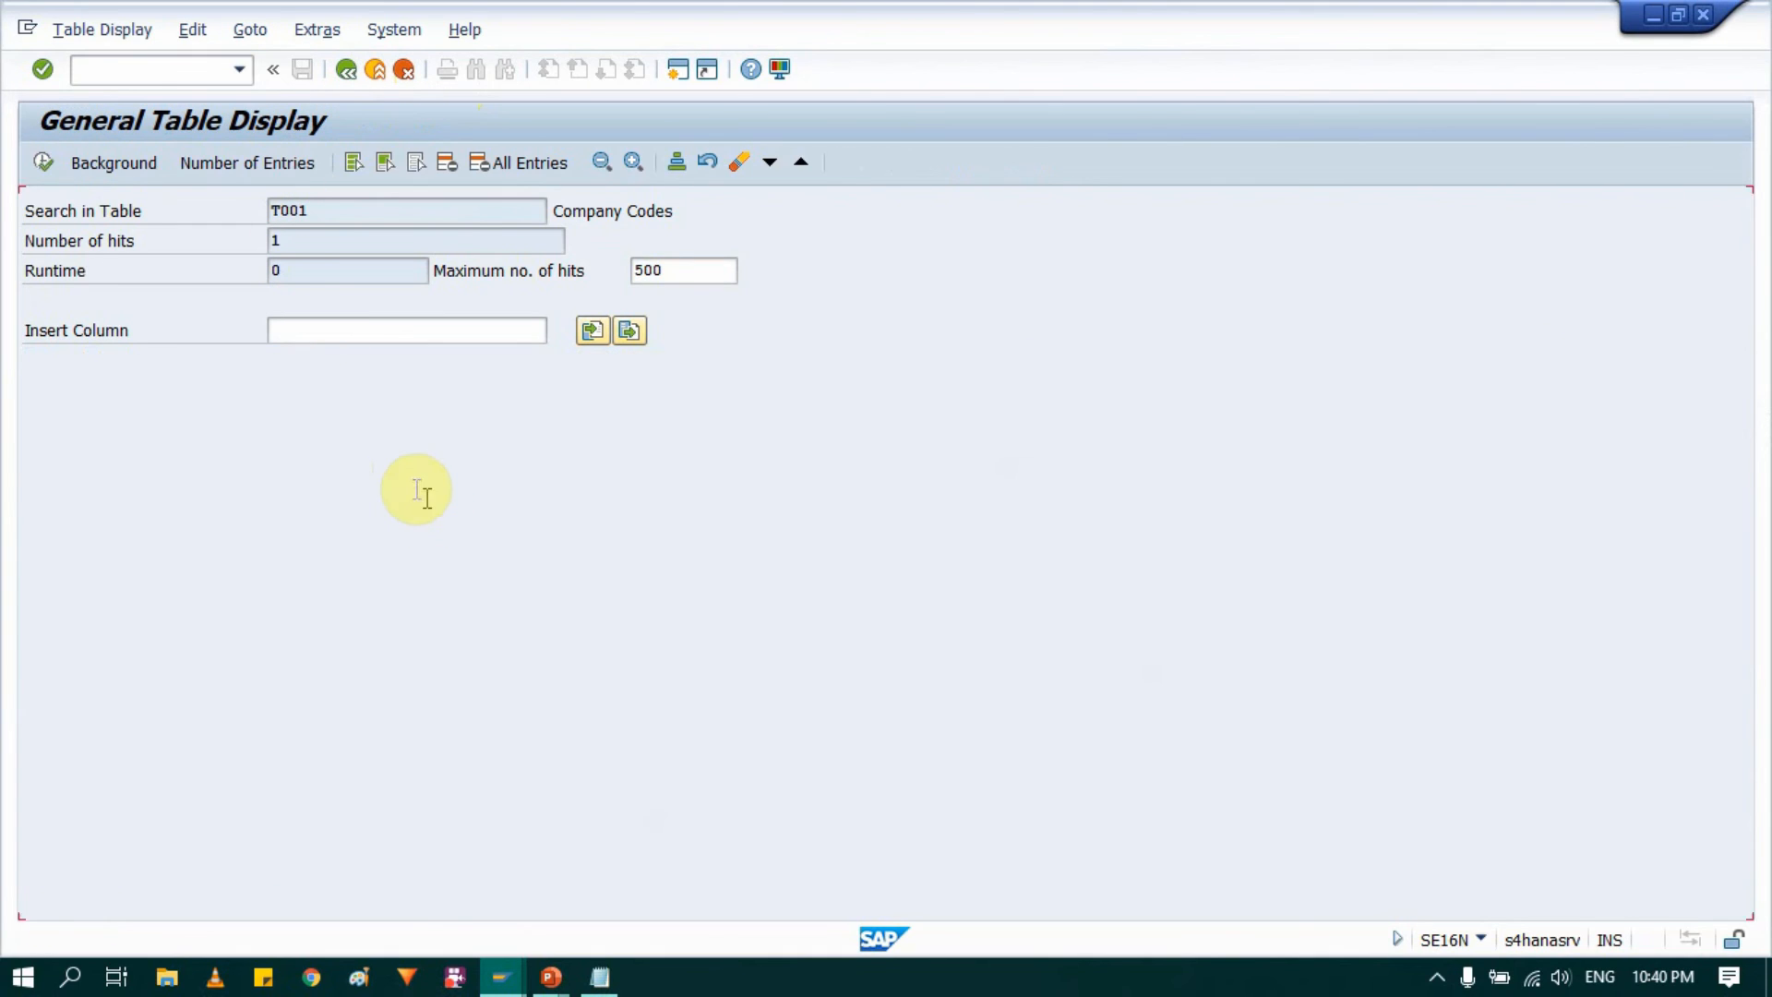
pyautogui.click(314, 476)
pyautogui.doubleClick(314, 475)
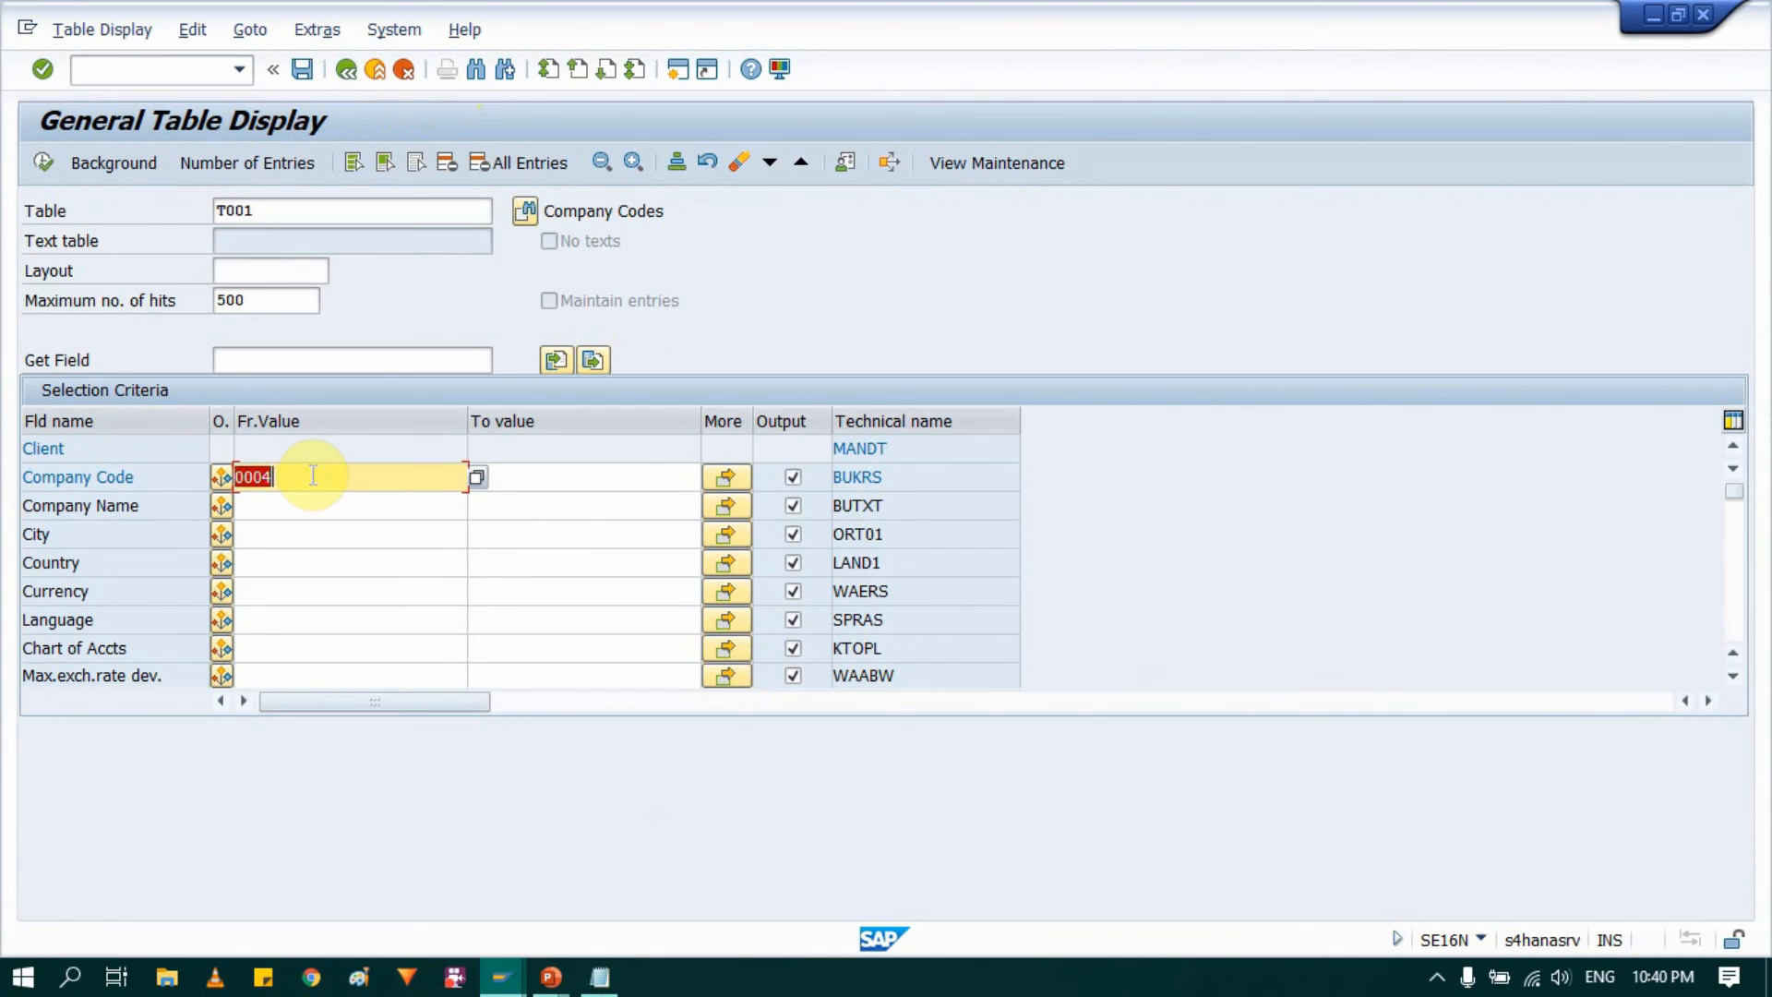
pyautogui.press('BackSpace')
pyautogui.click(625, 530)
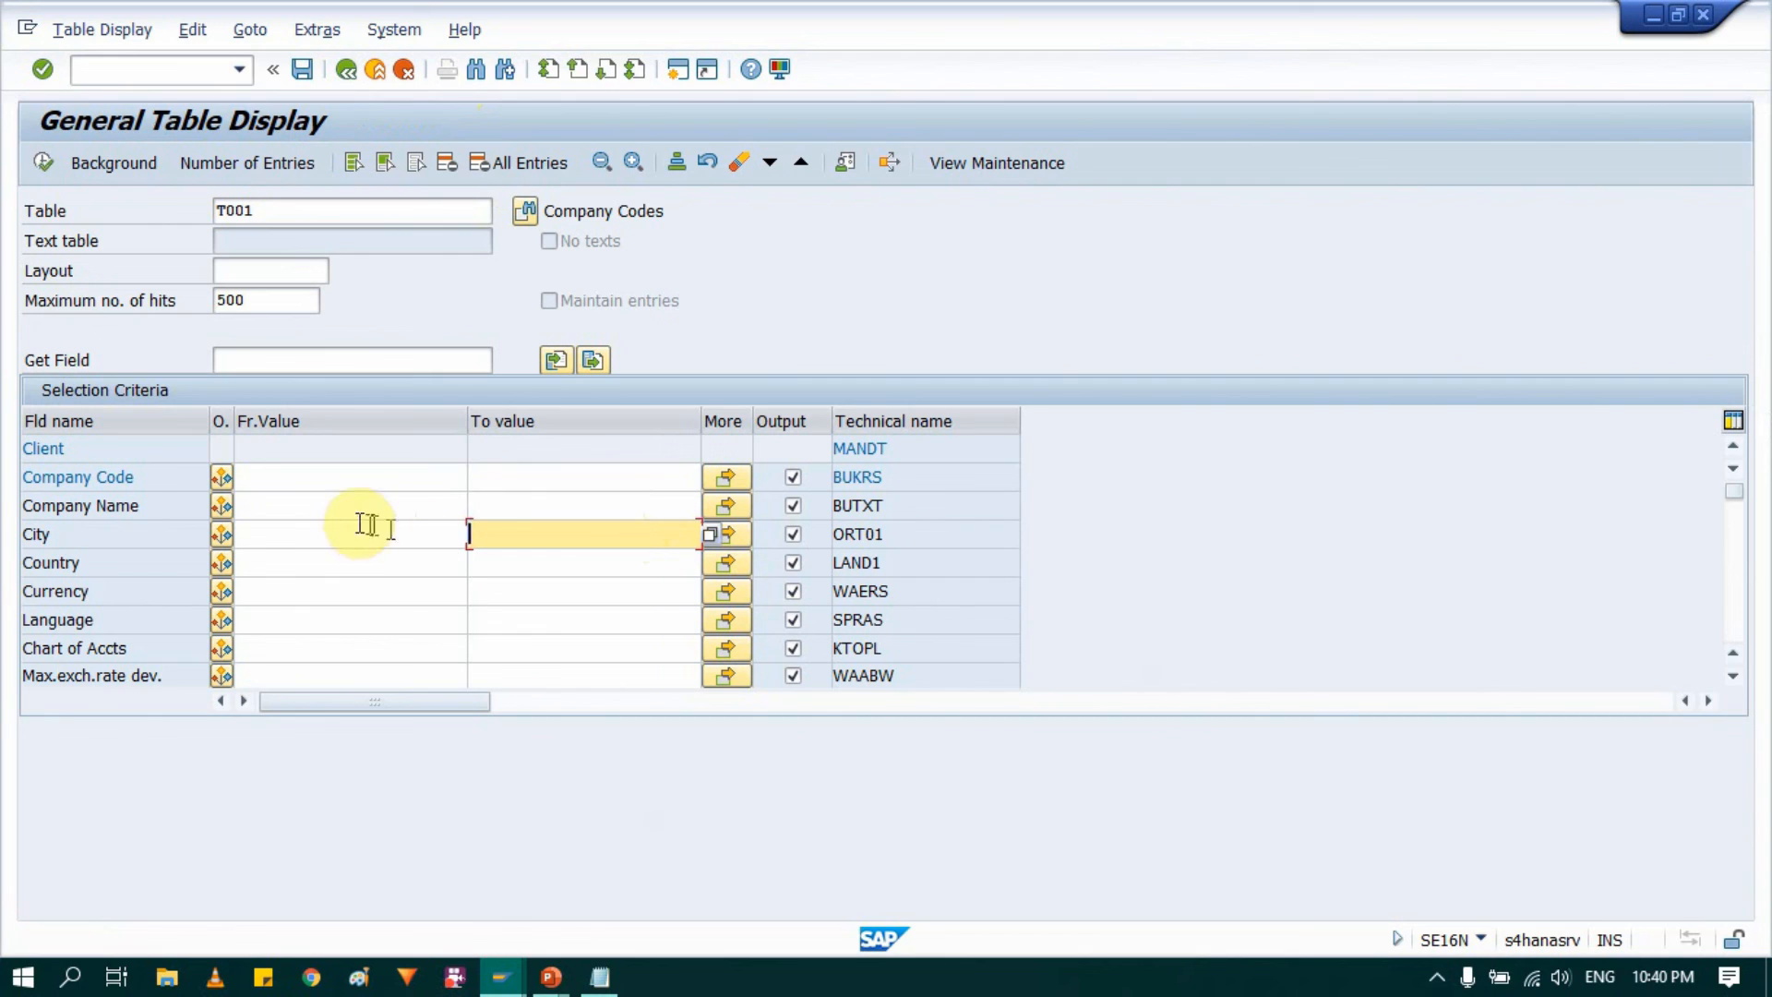
pyautogui.click(349, 560)
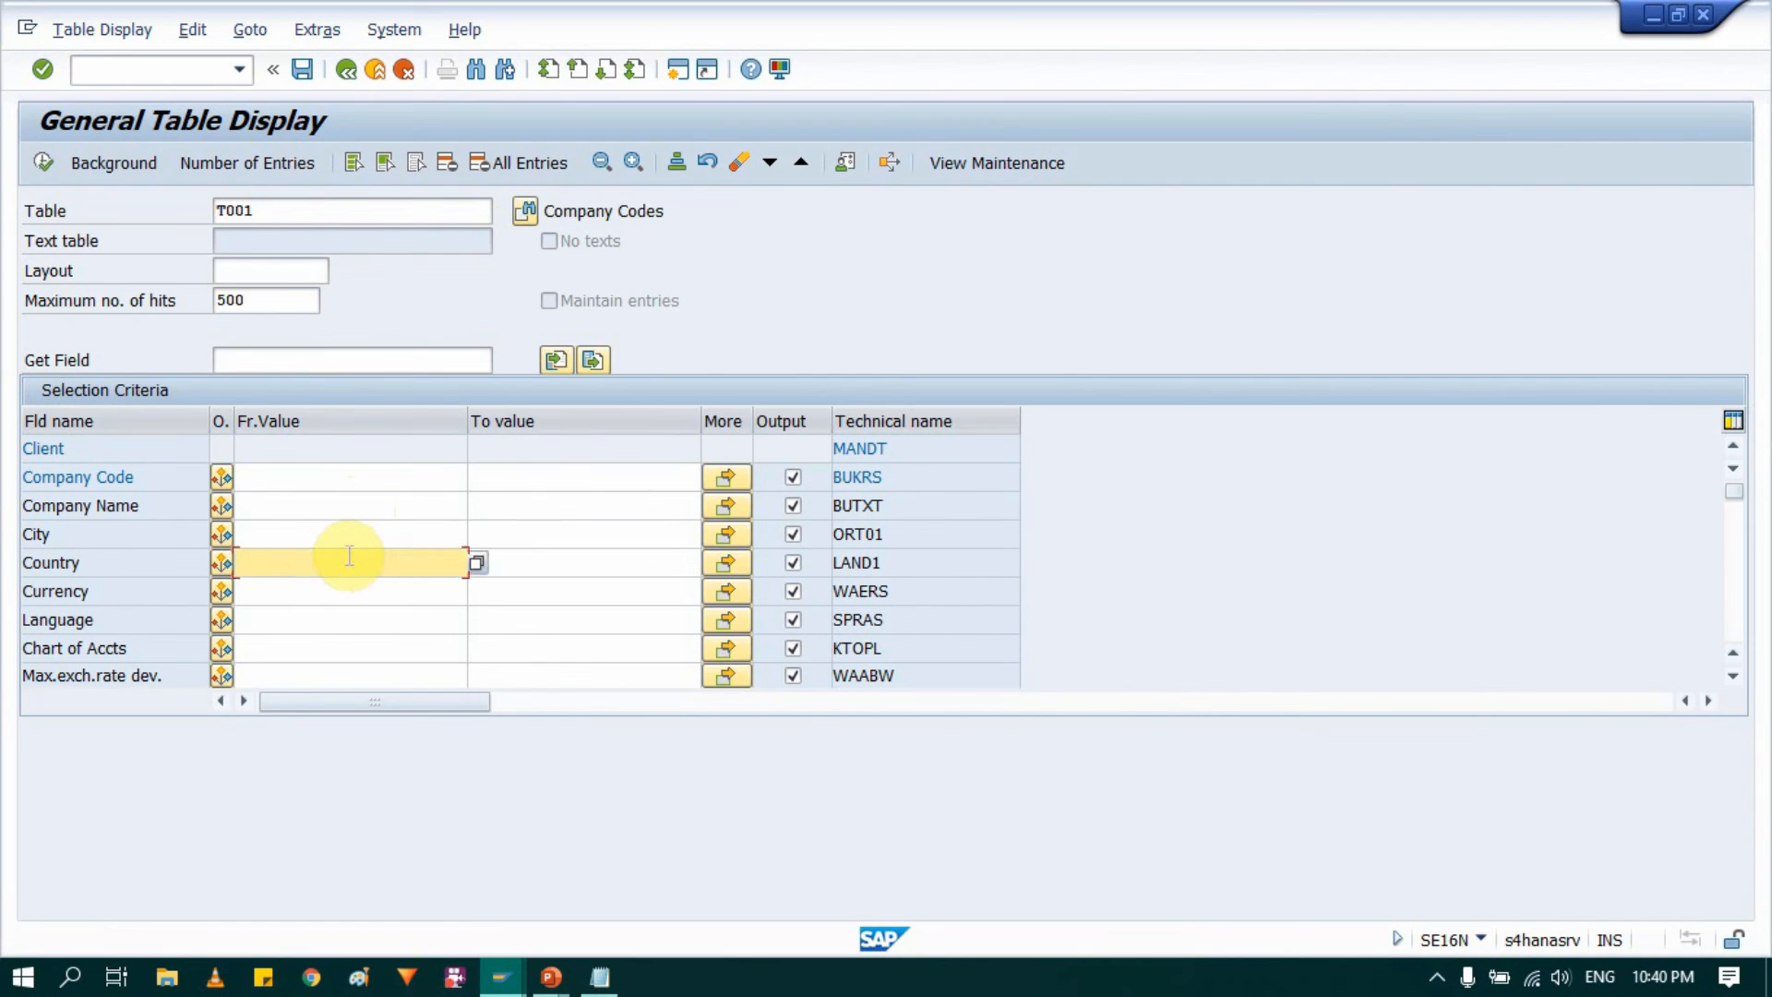
pyautogui.write('IE')
pyautogui.click(43, 160)
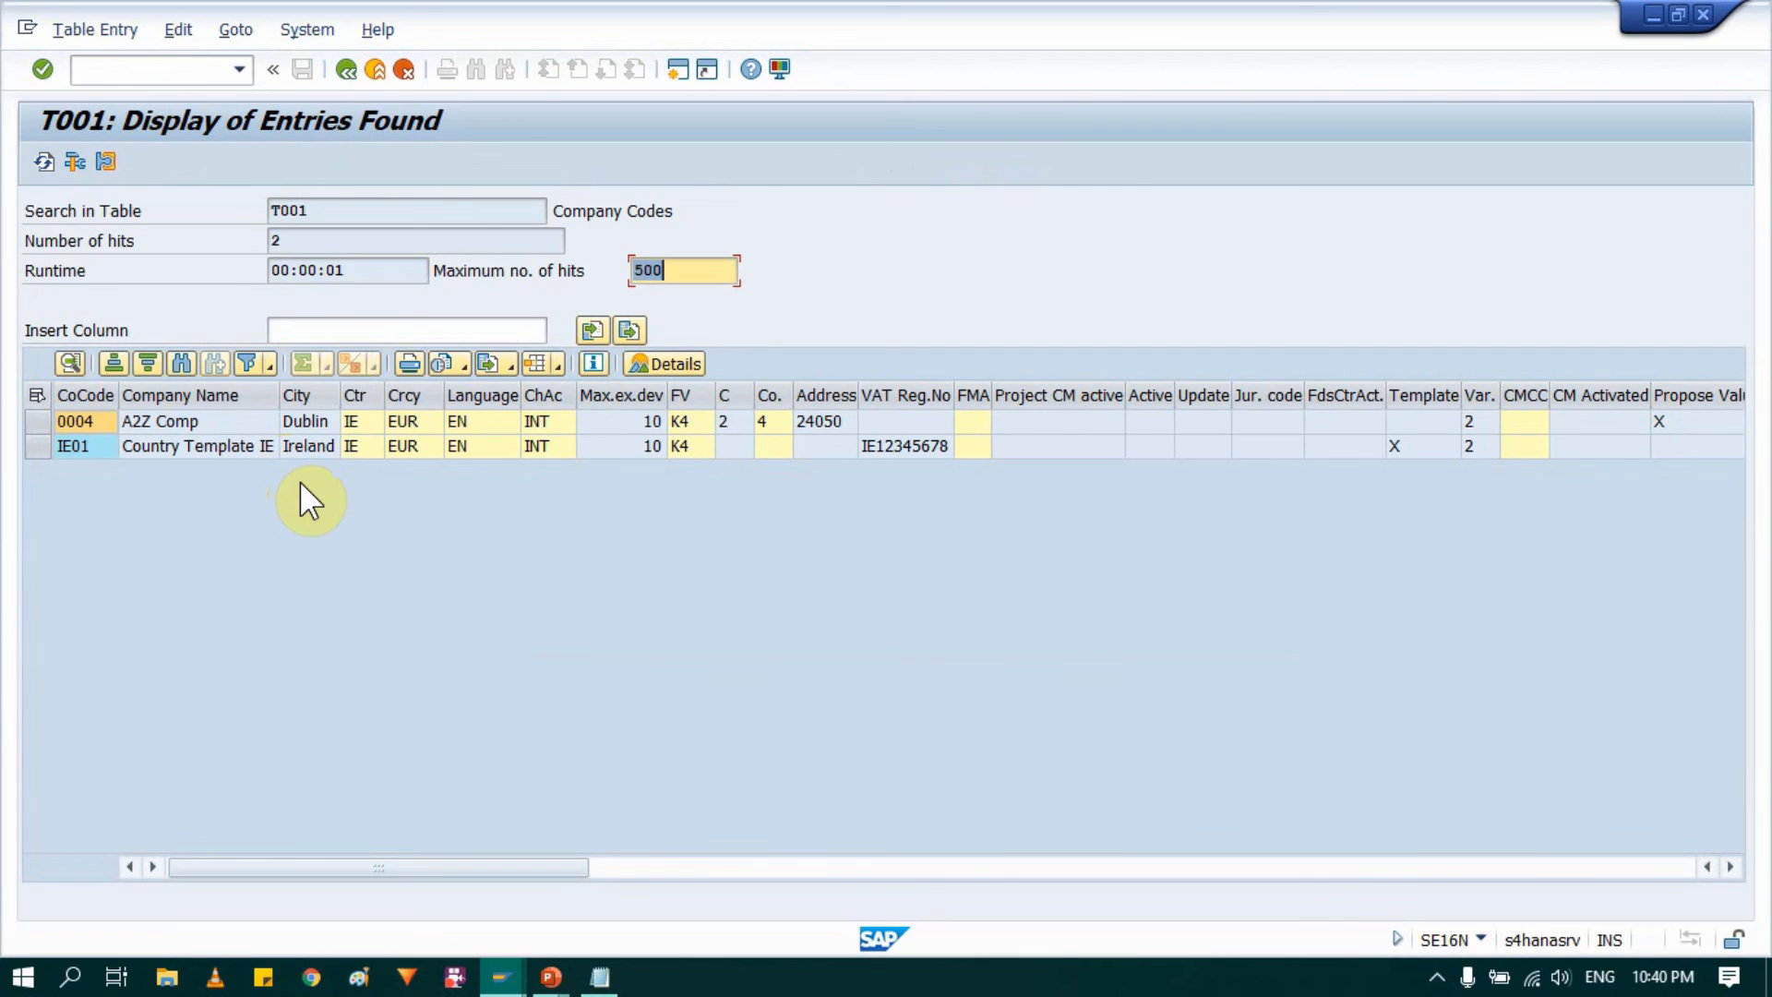
pyautogui.click(363, 423)
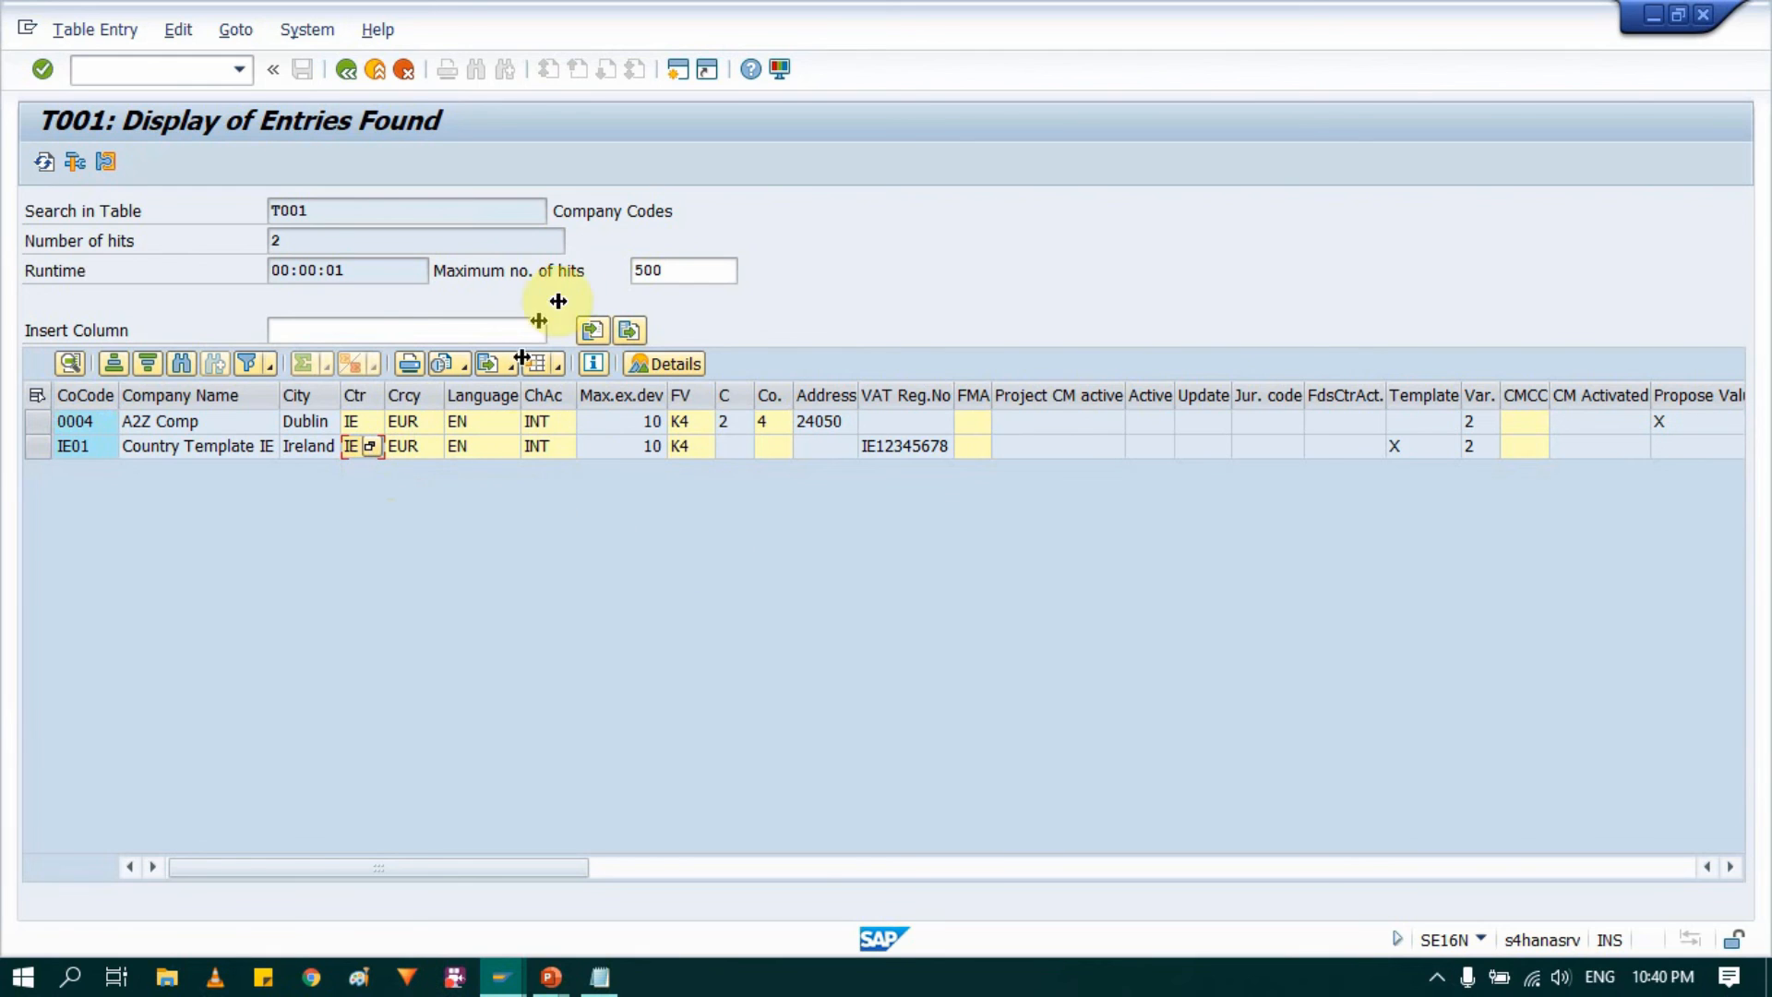
# Step: Leave the T001 results, check the Org notes in Notepad and the plant tables on the PowerPoint slide, and switch back to SAP
pyautogui.click(346, 69)
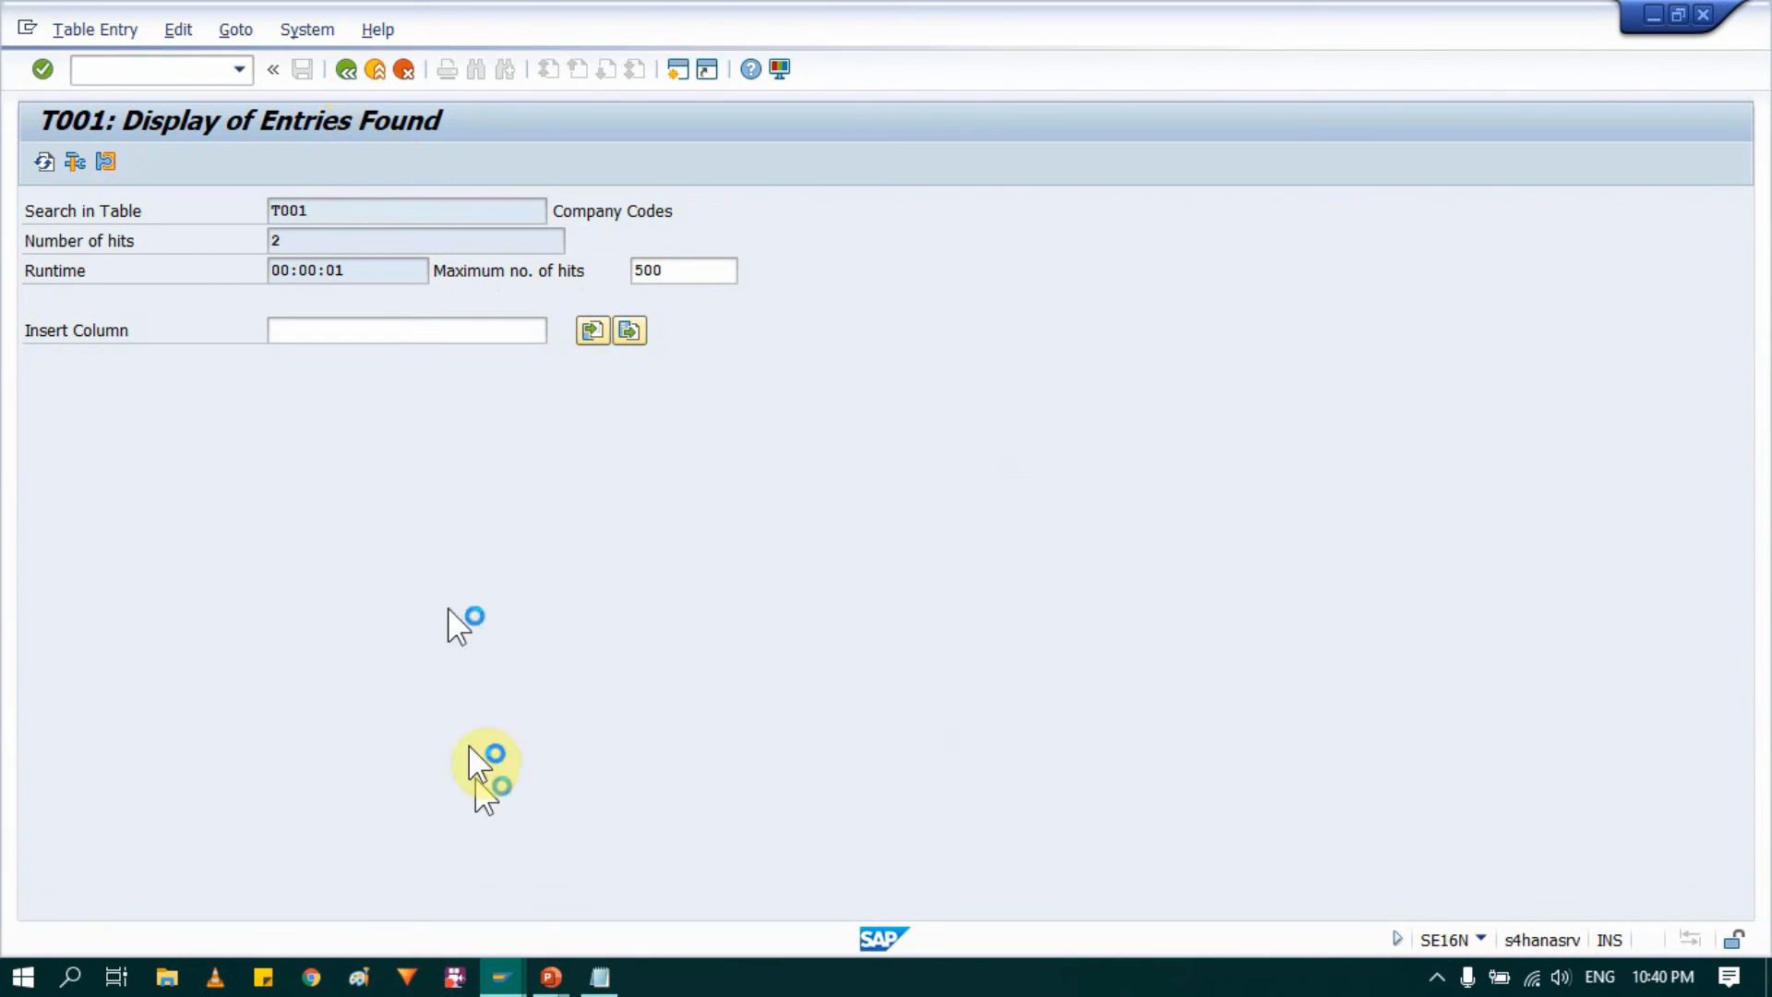
pyautogui.click(605, 981)
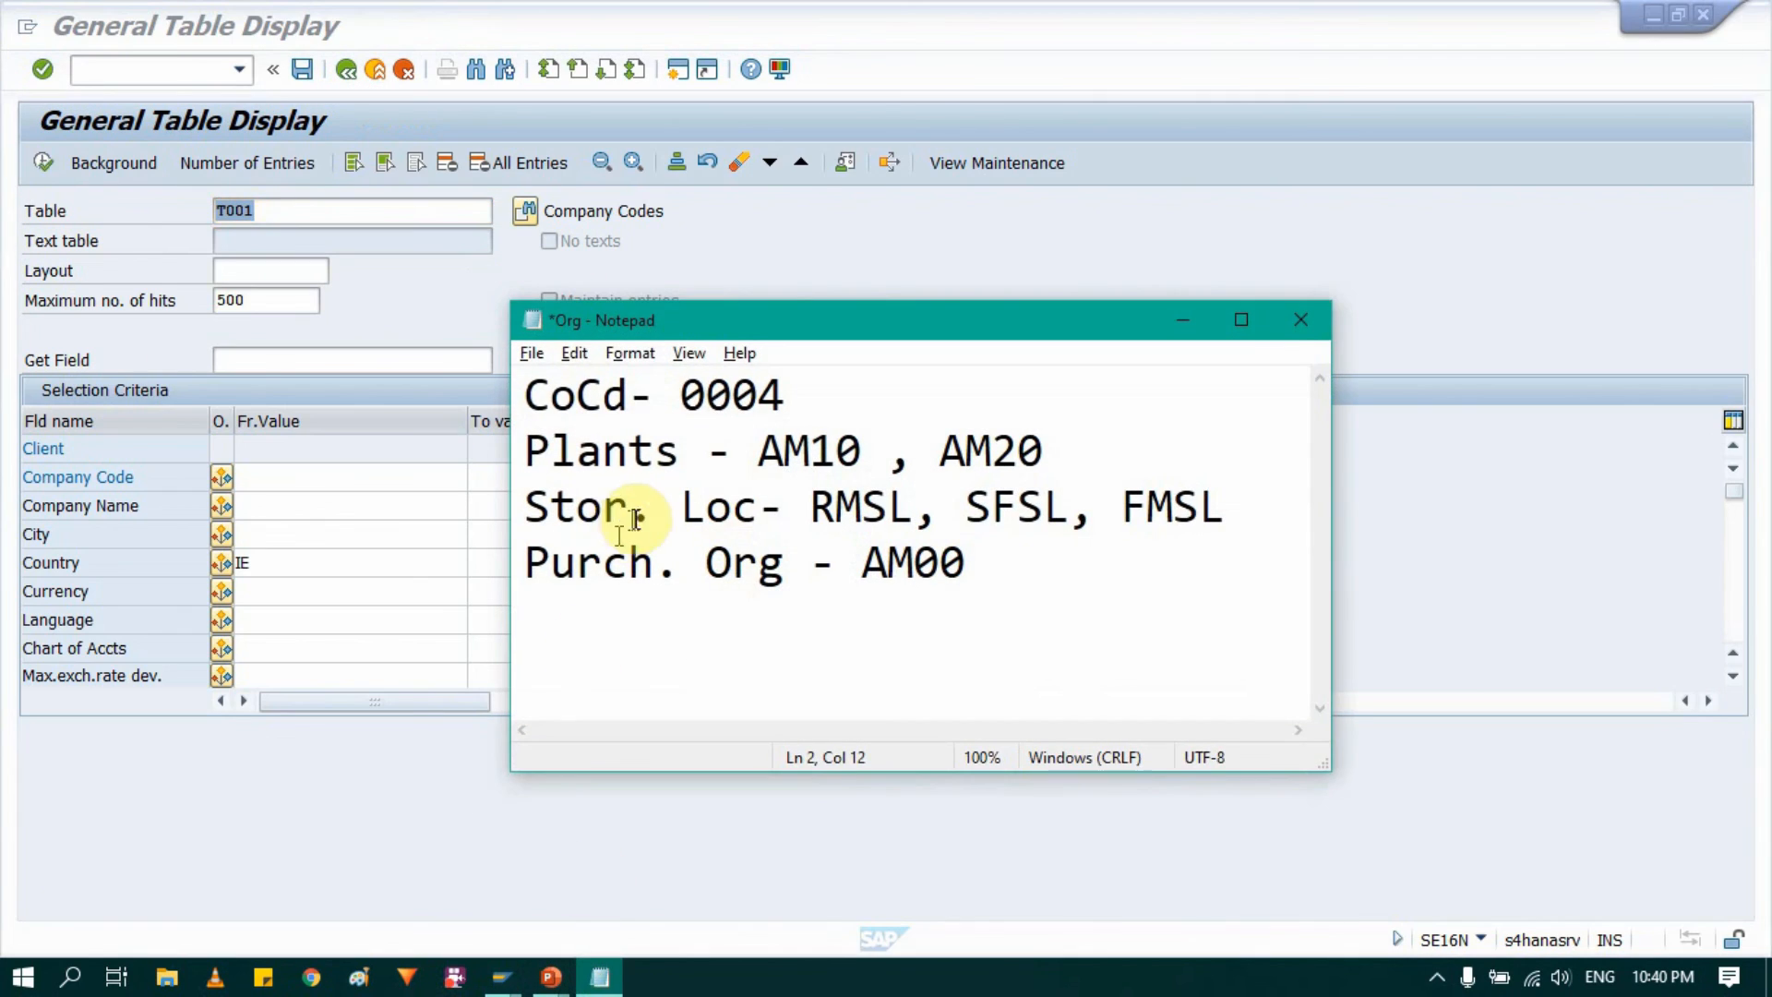
pyautogui.moveTo(548, 976)
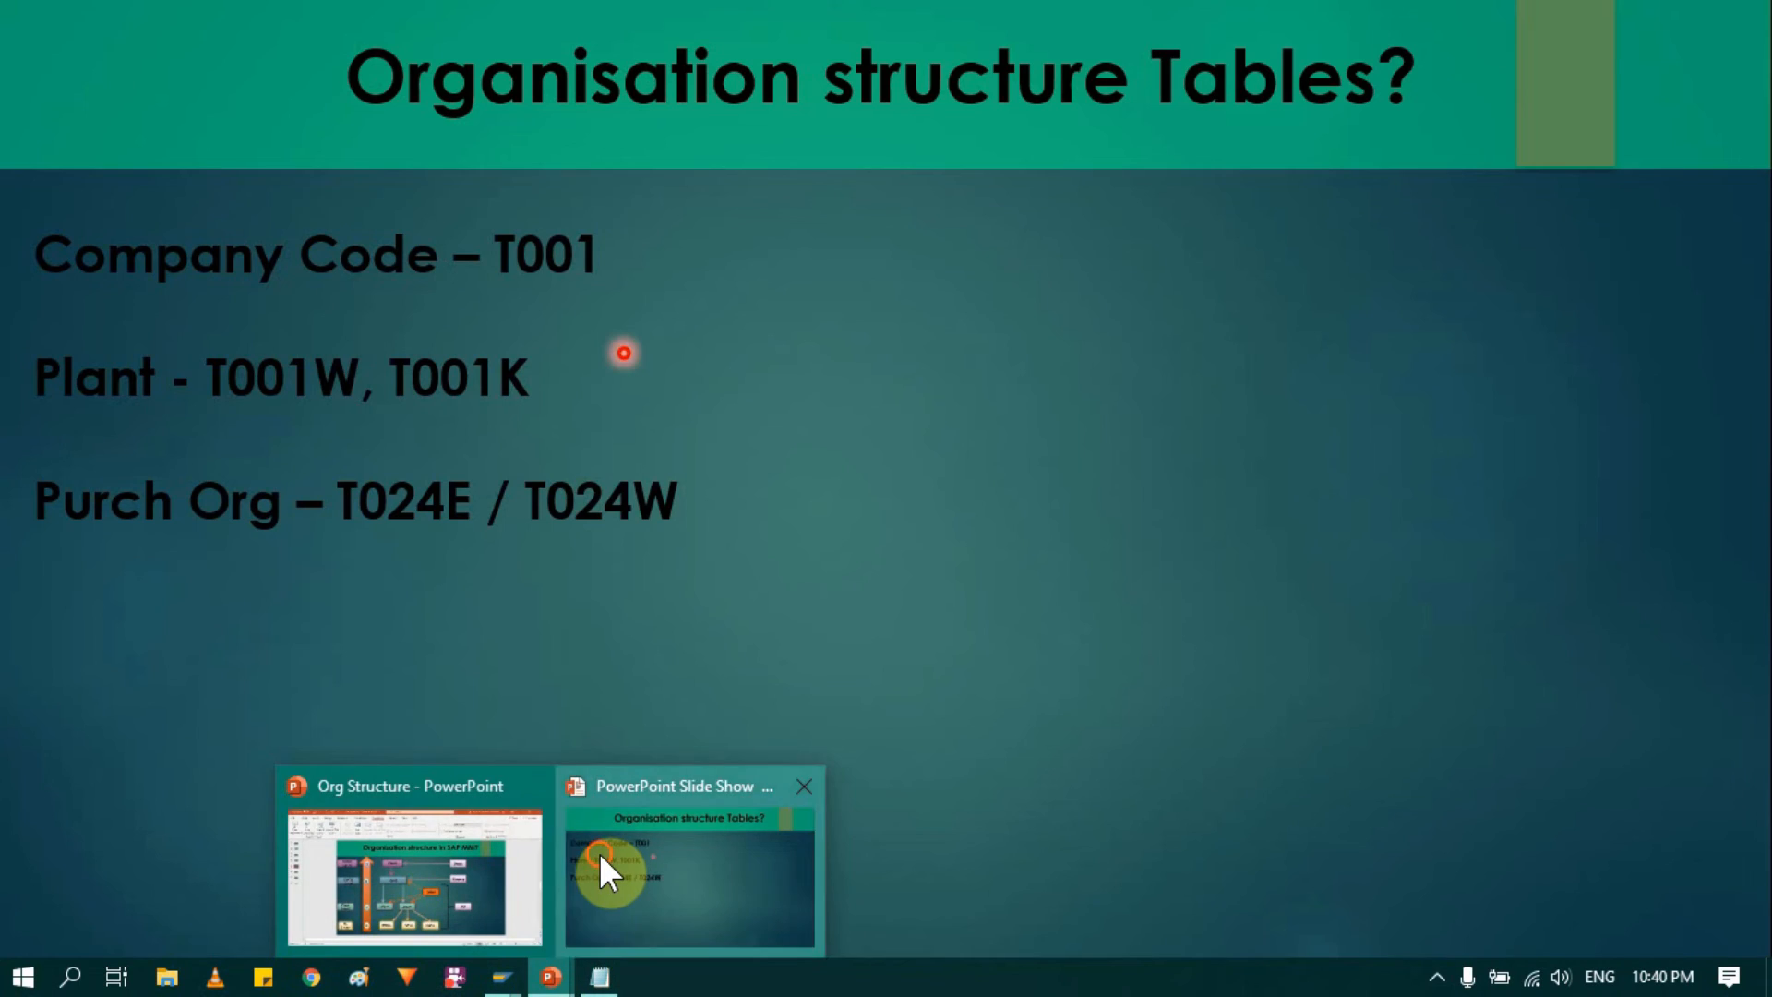
pyautogui.click(600, 852)
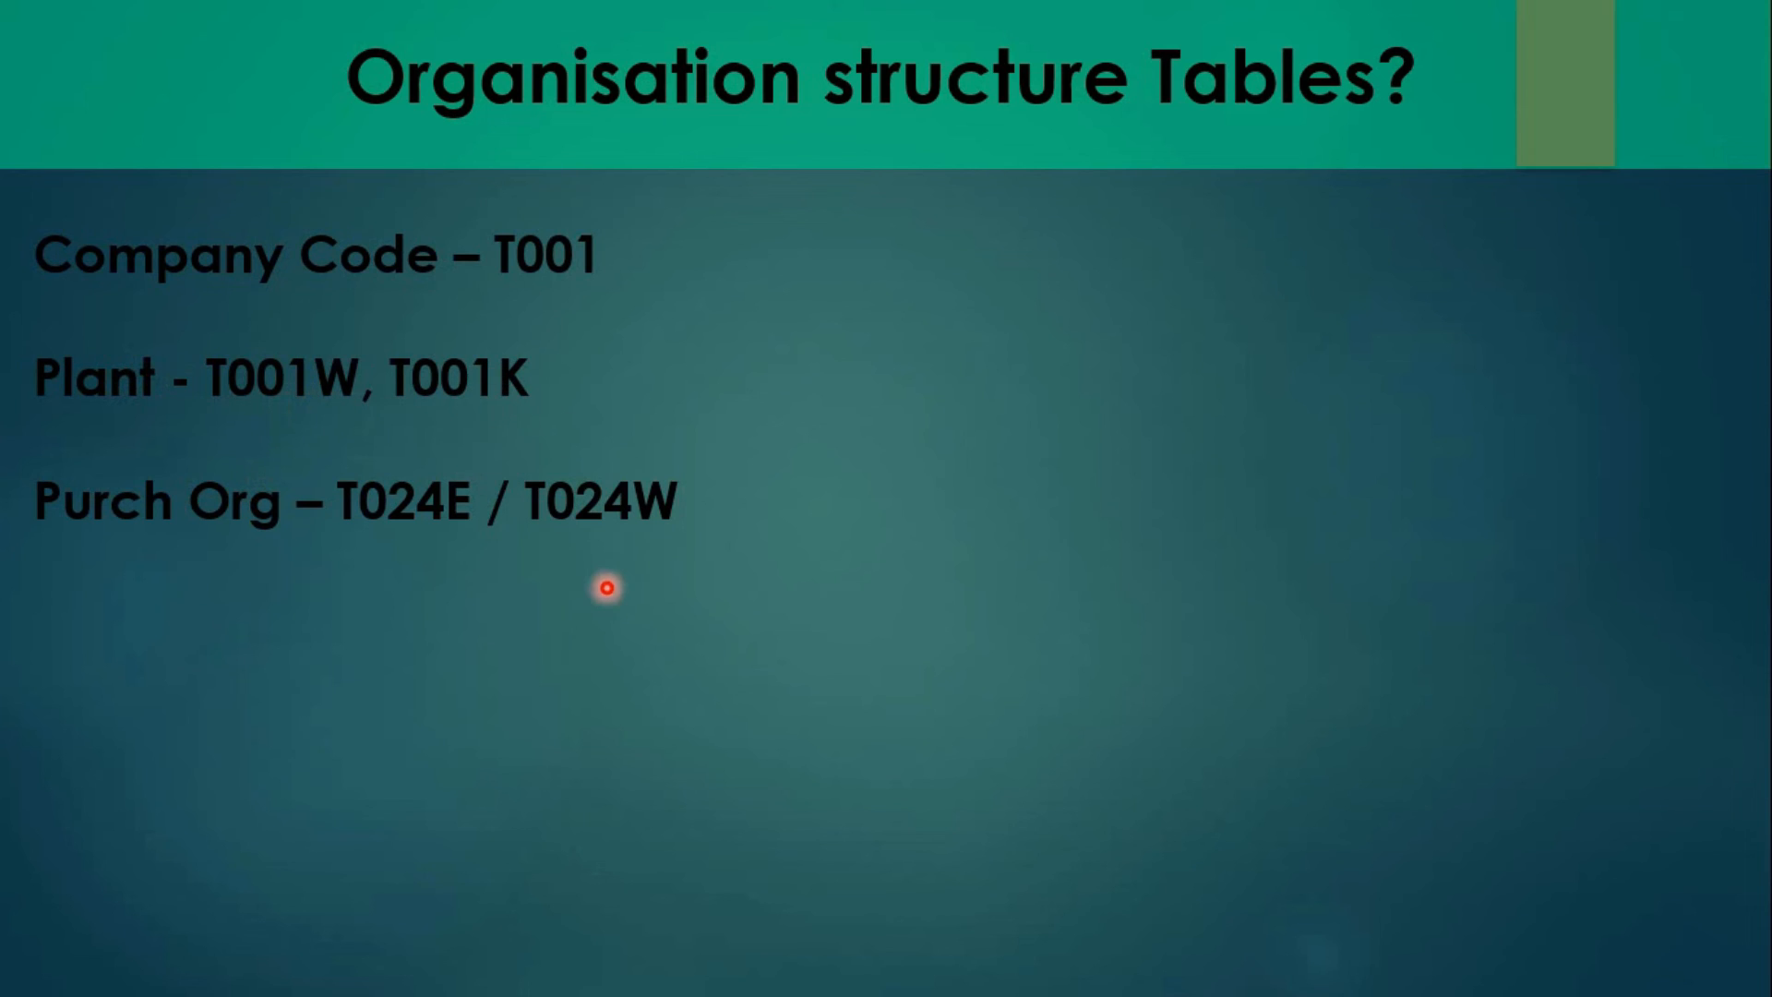
pyautogui.hotkey('alt', 'Tab')
pyautogui.hotkey('alt', 'Tab')
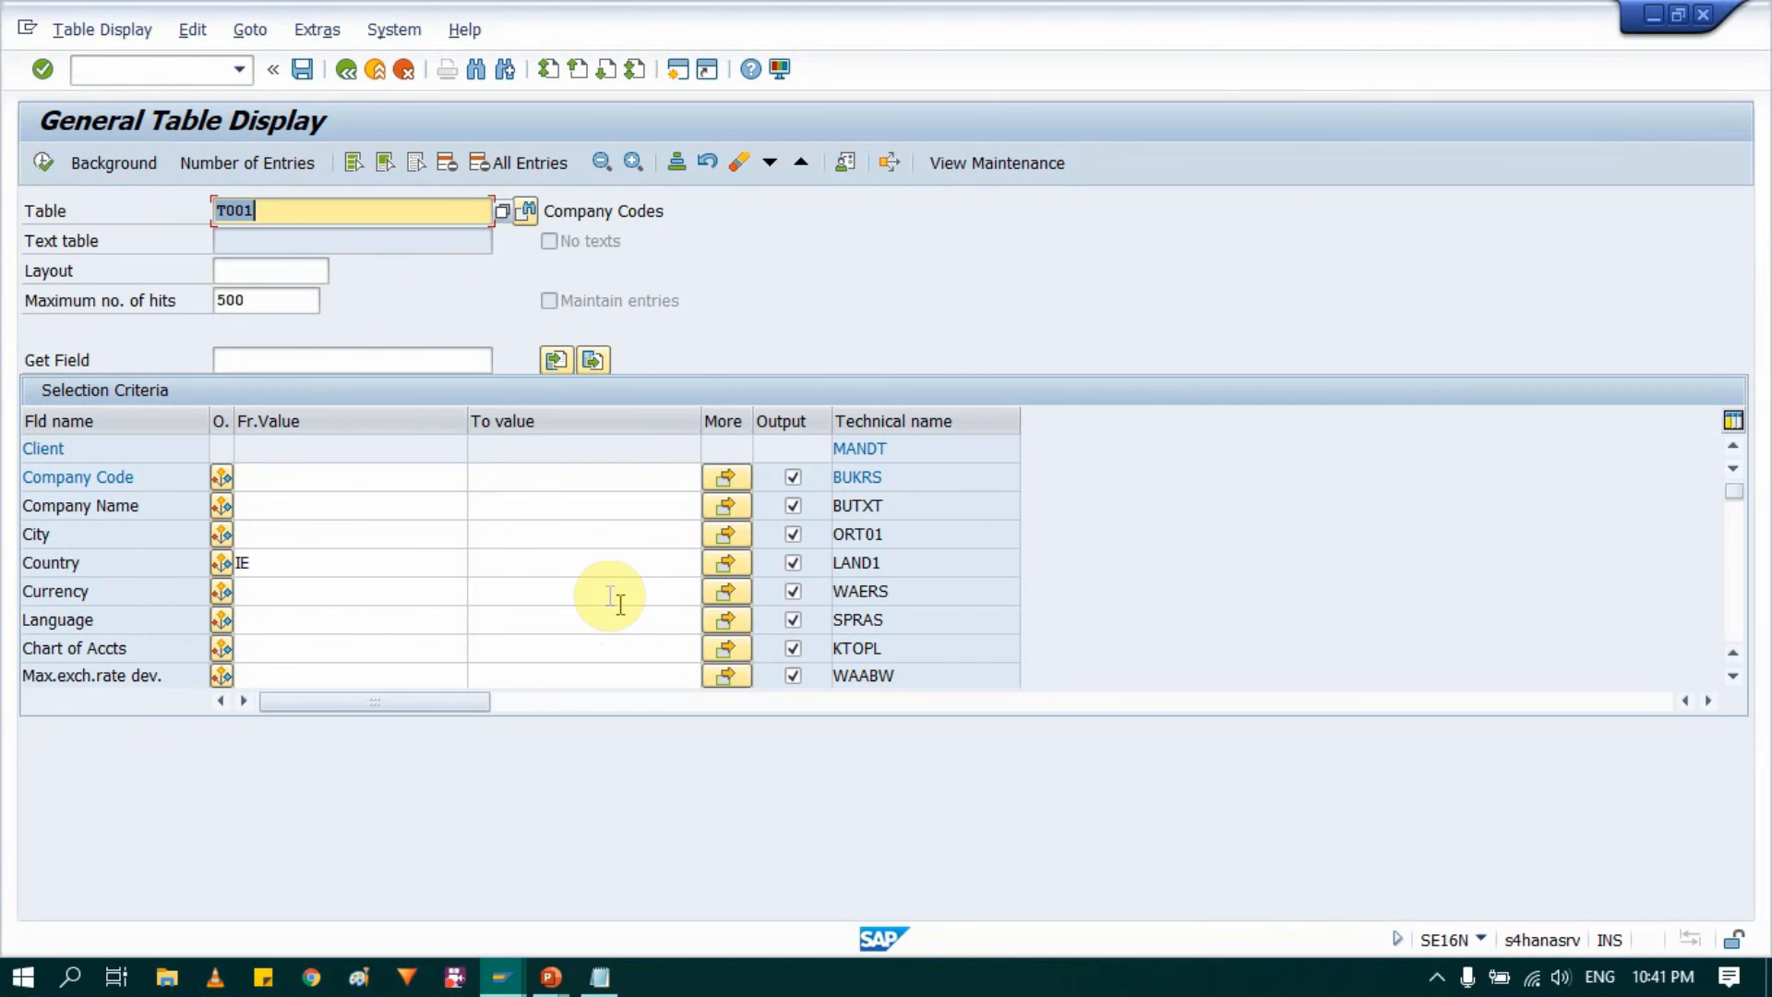
# Step: Leave the T001 selection, restart transaction SE16N, and load the selection criteria of table T001K
pyautogui.press('F3')
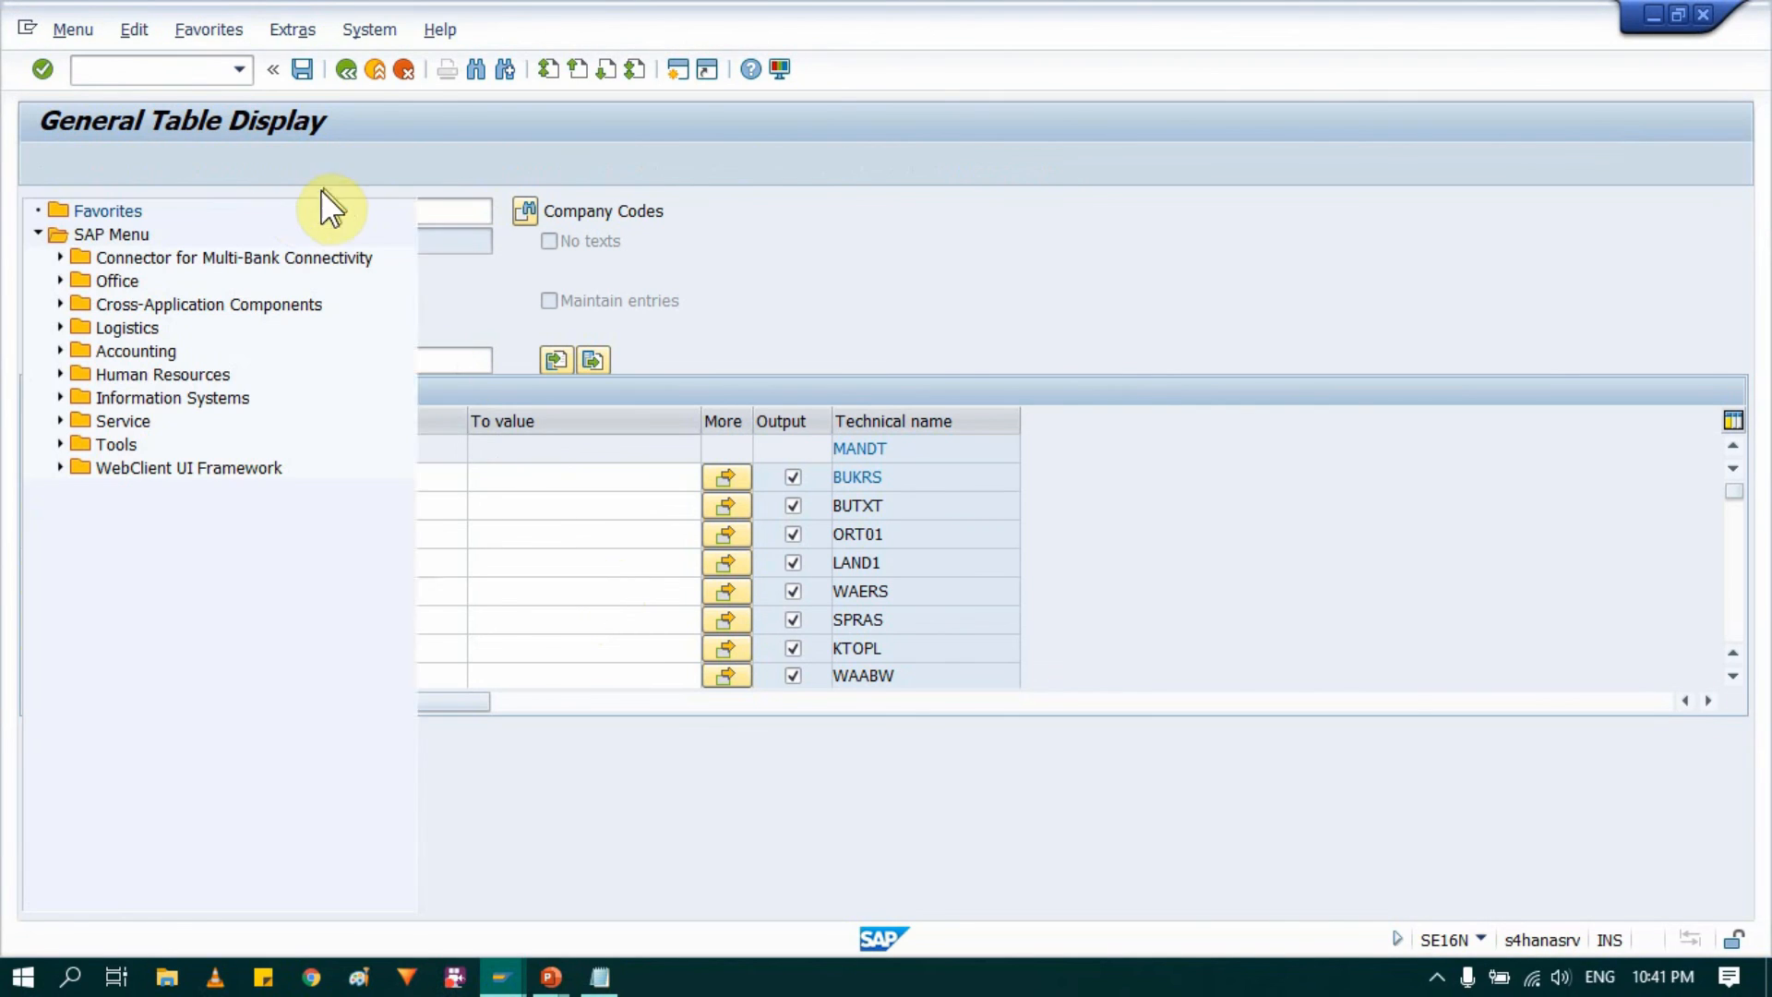
pyautogui.write('SE16N')
pyautogui.press('Return')
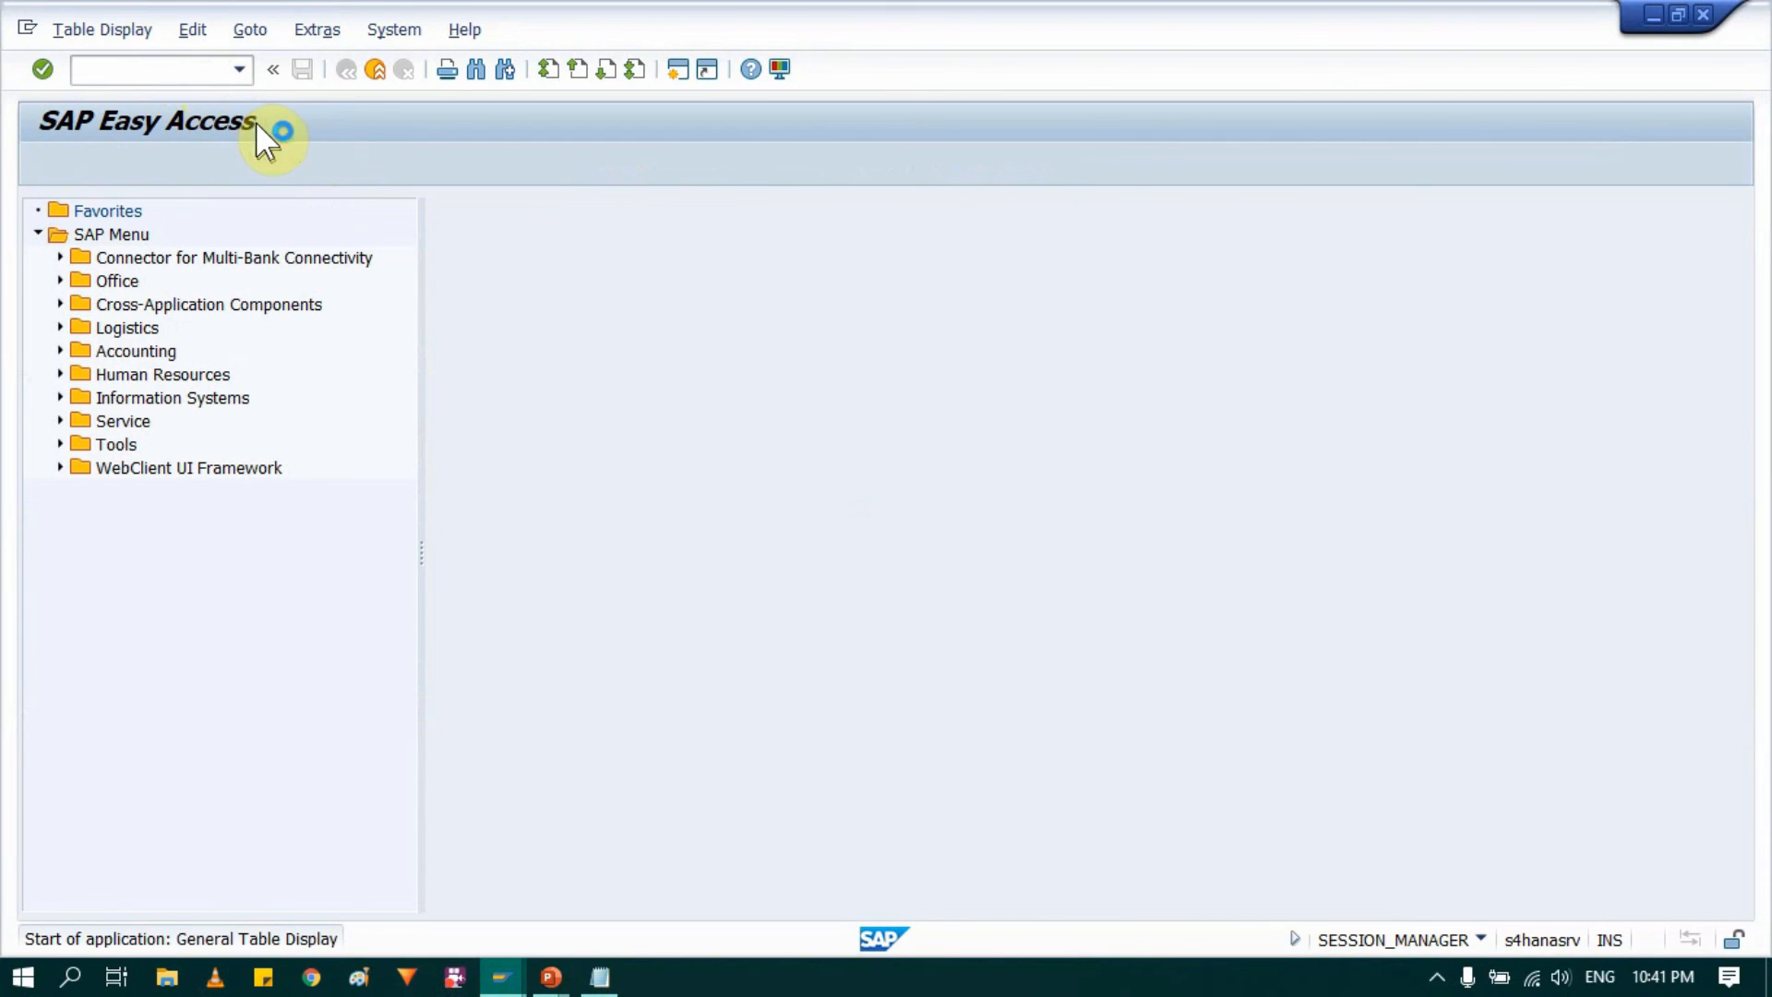
pyautogui.click(353, 216)
pyautogui.hotkey('ctrl', 'a')
pyautogui.press('BackSpace')
pyautogui.click(360, 219)
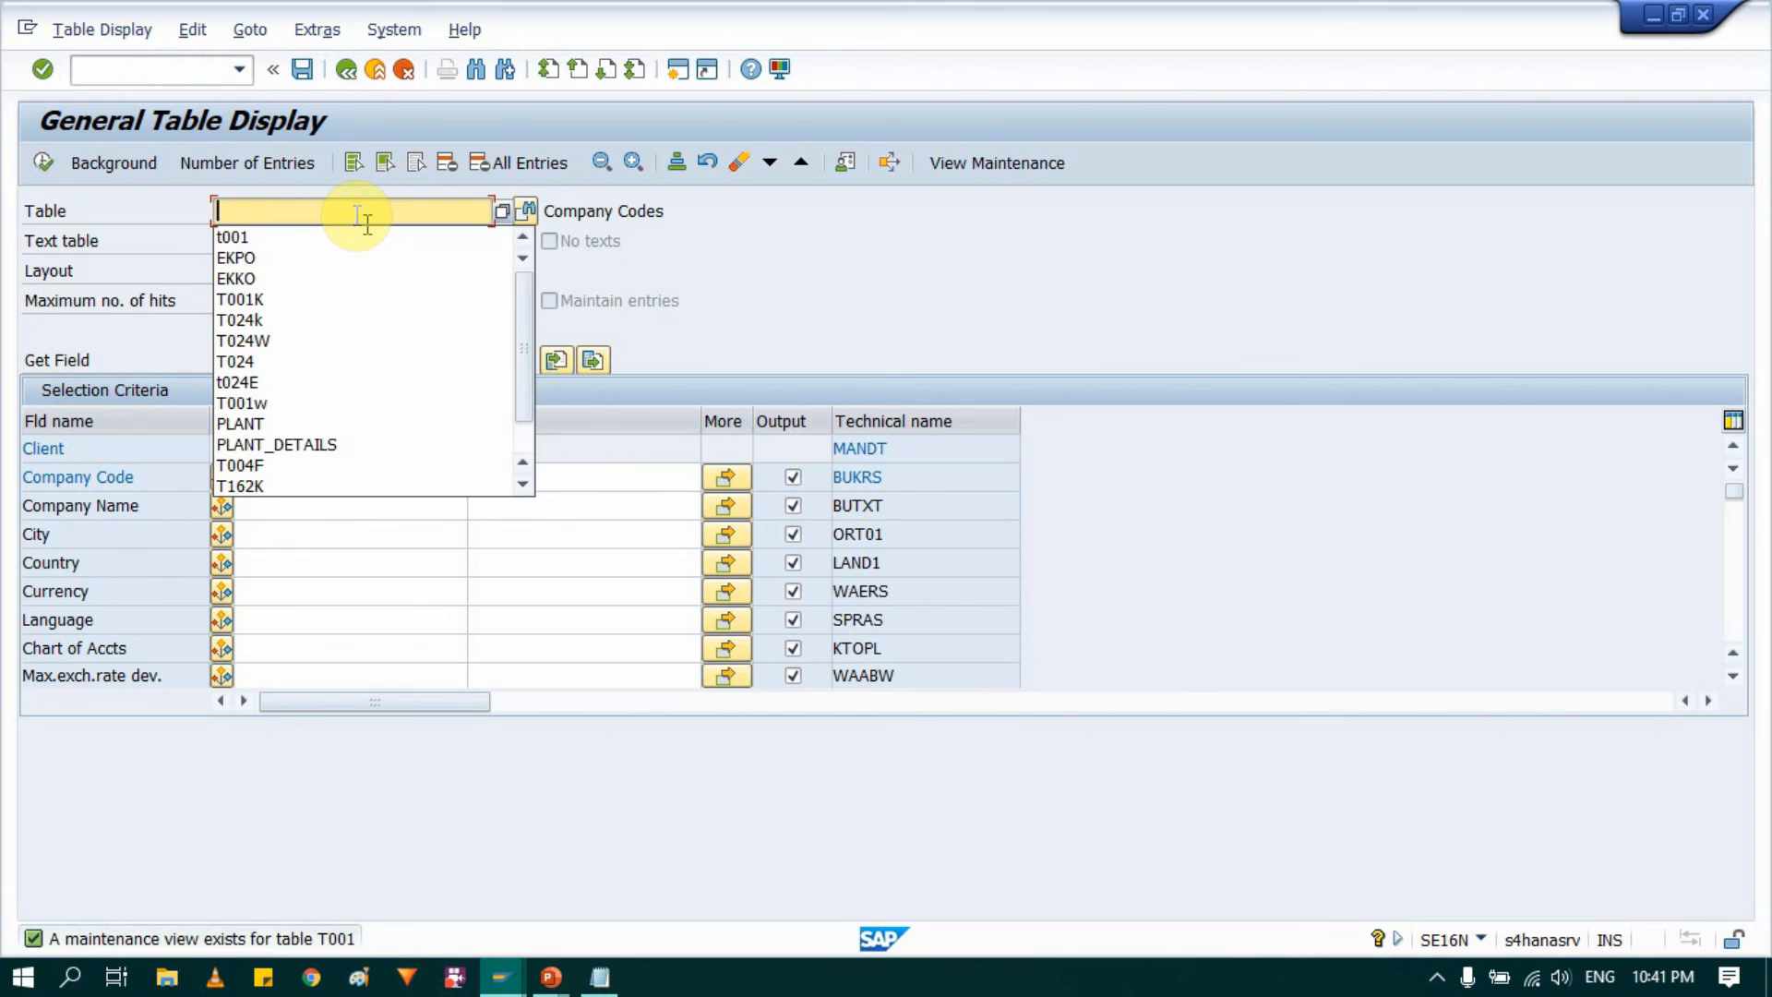
pyautogui.write('t00')
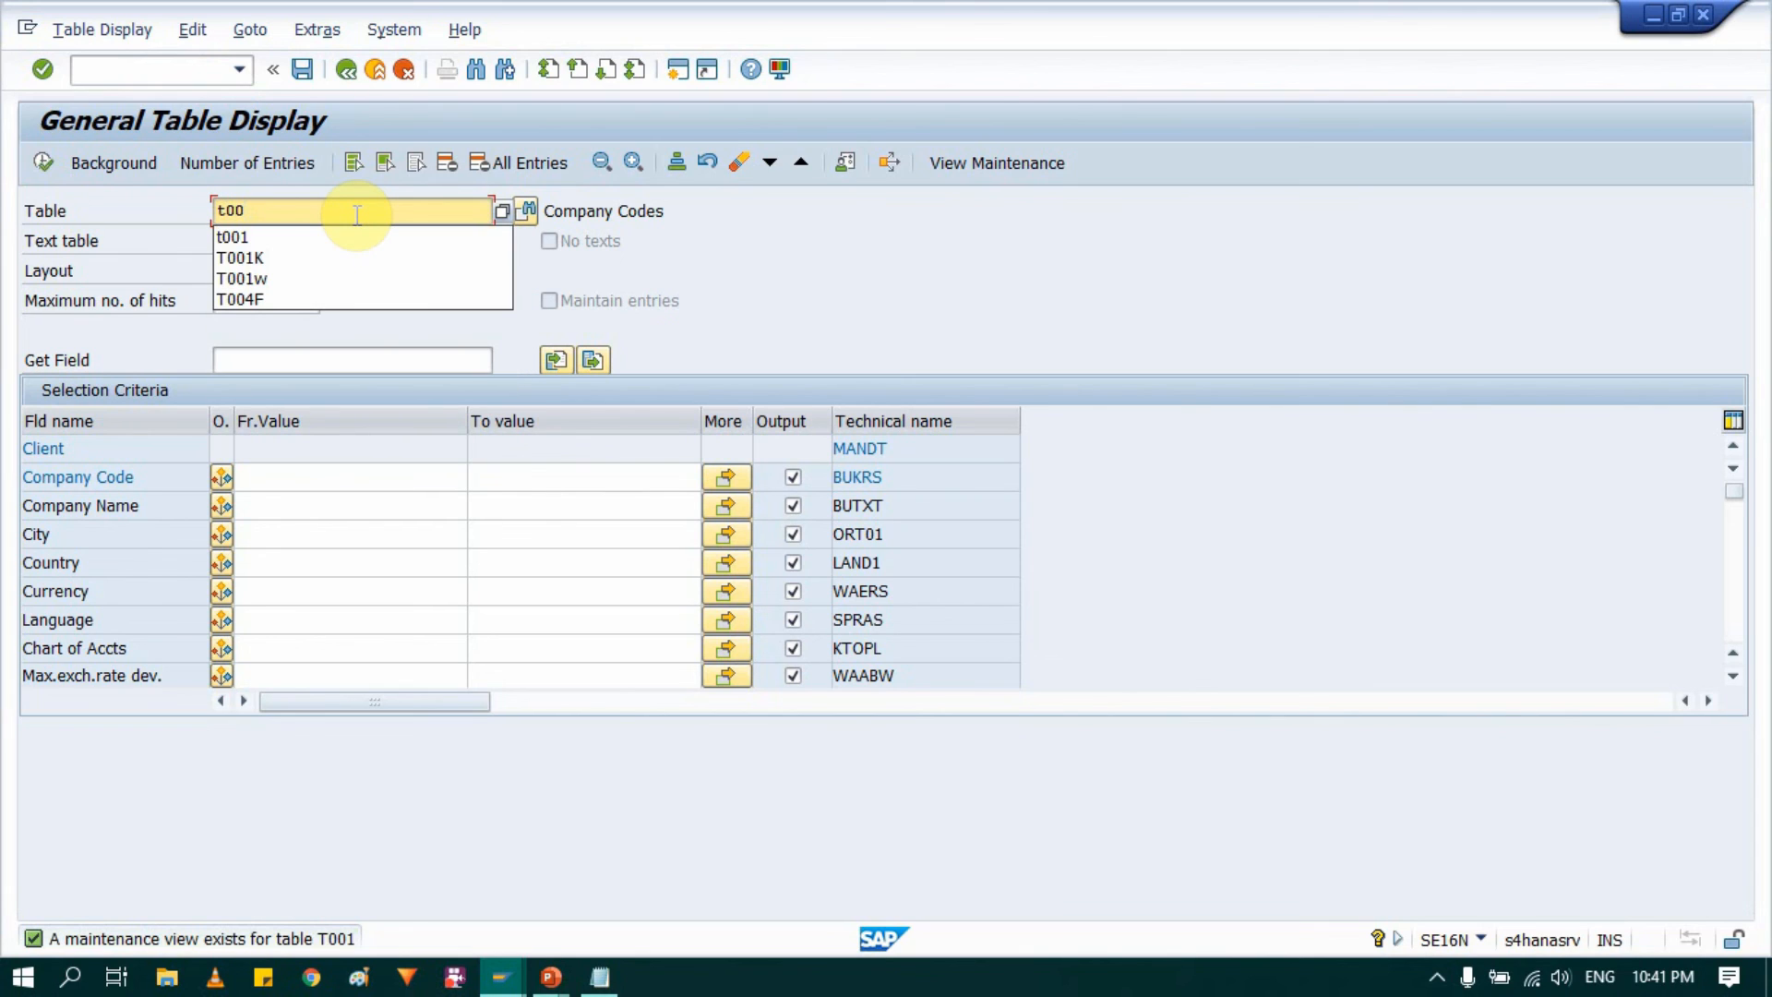
pyautogui.write('1K')
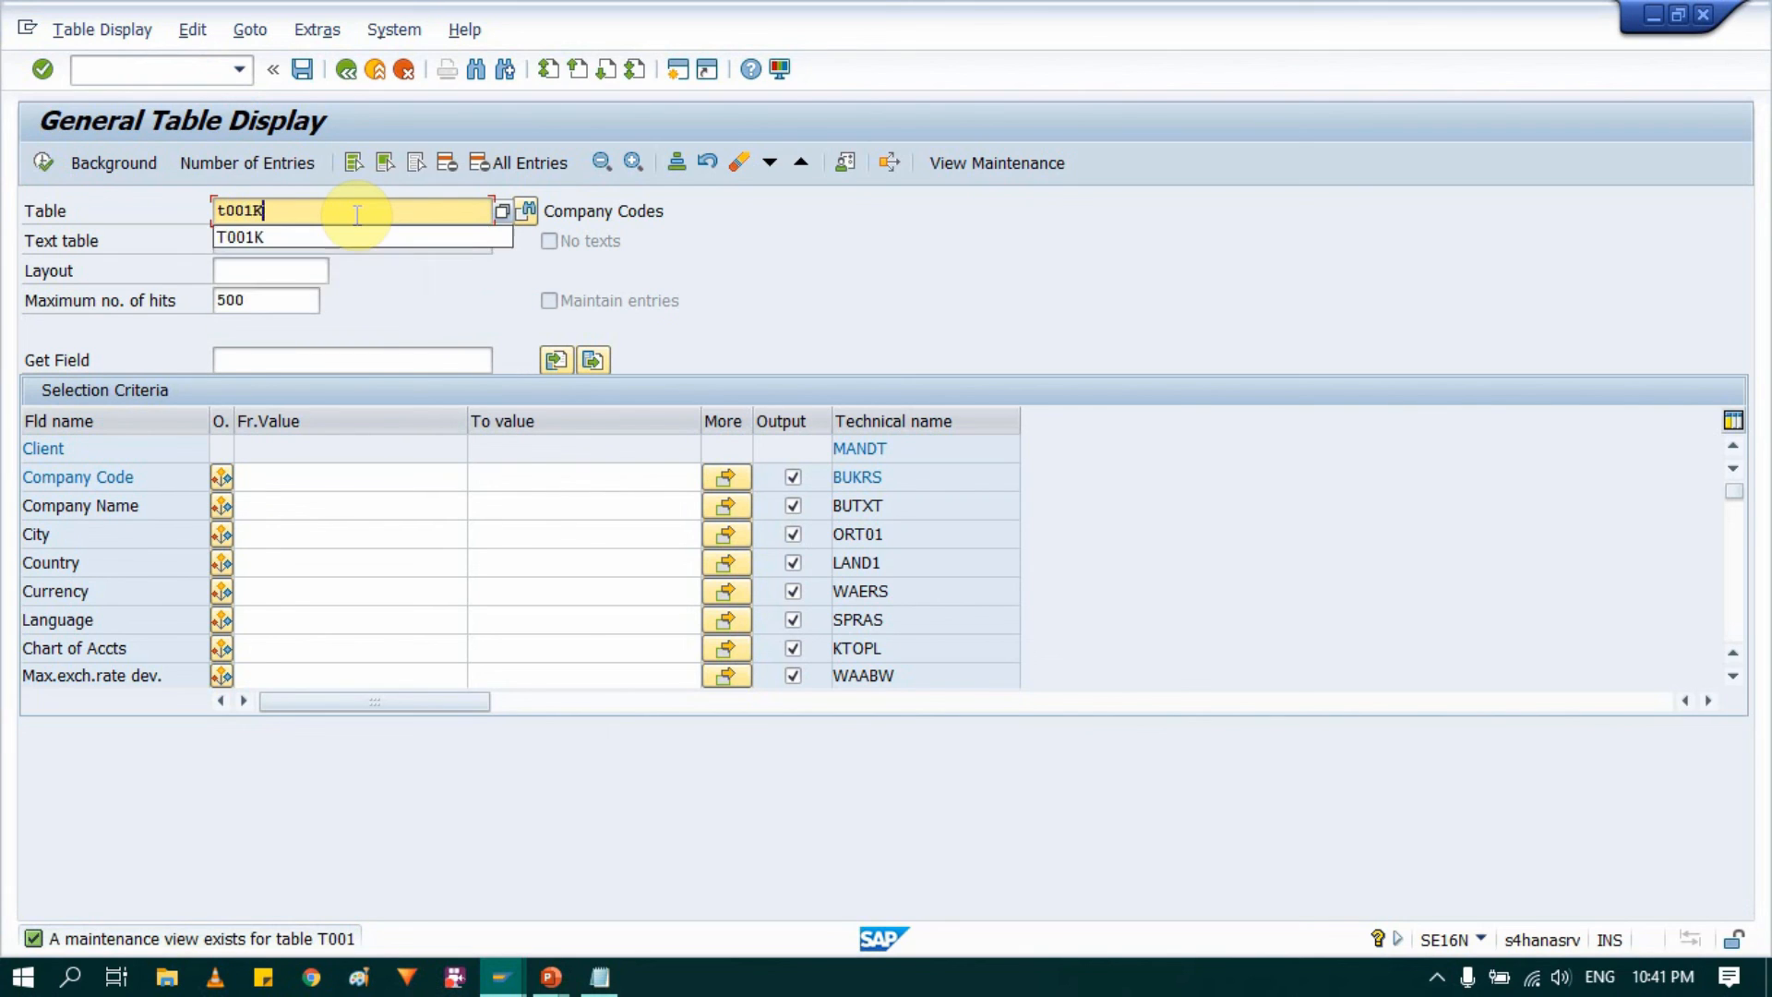
pyautogui.press('Return')
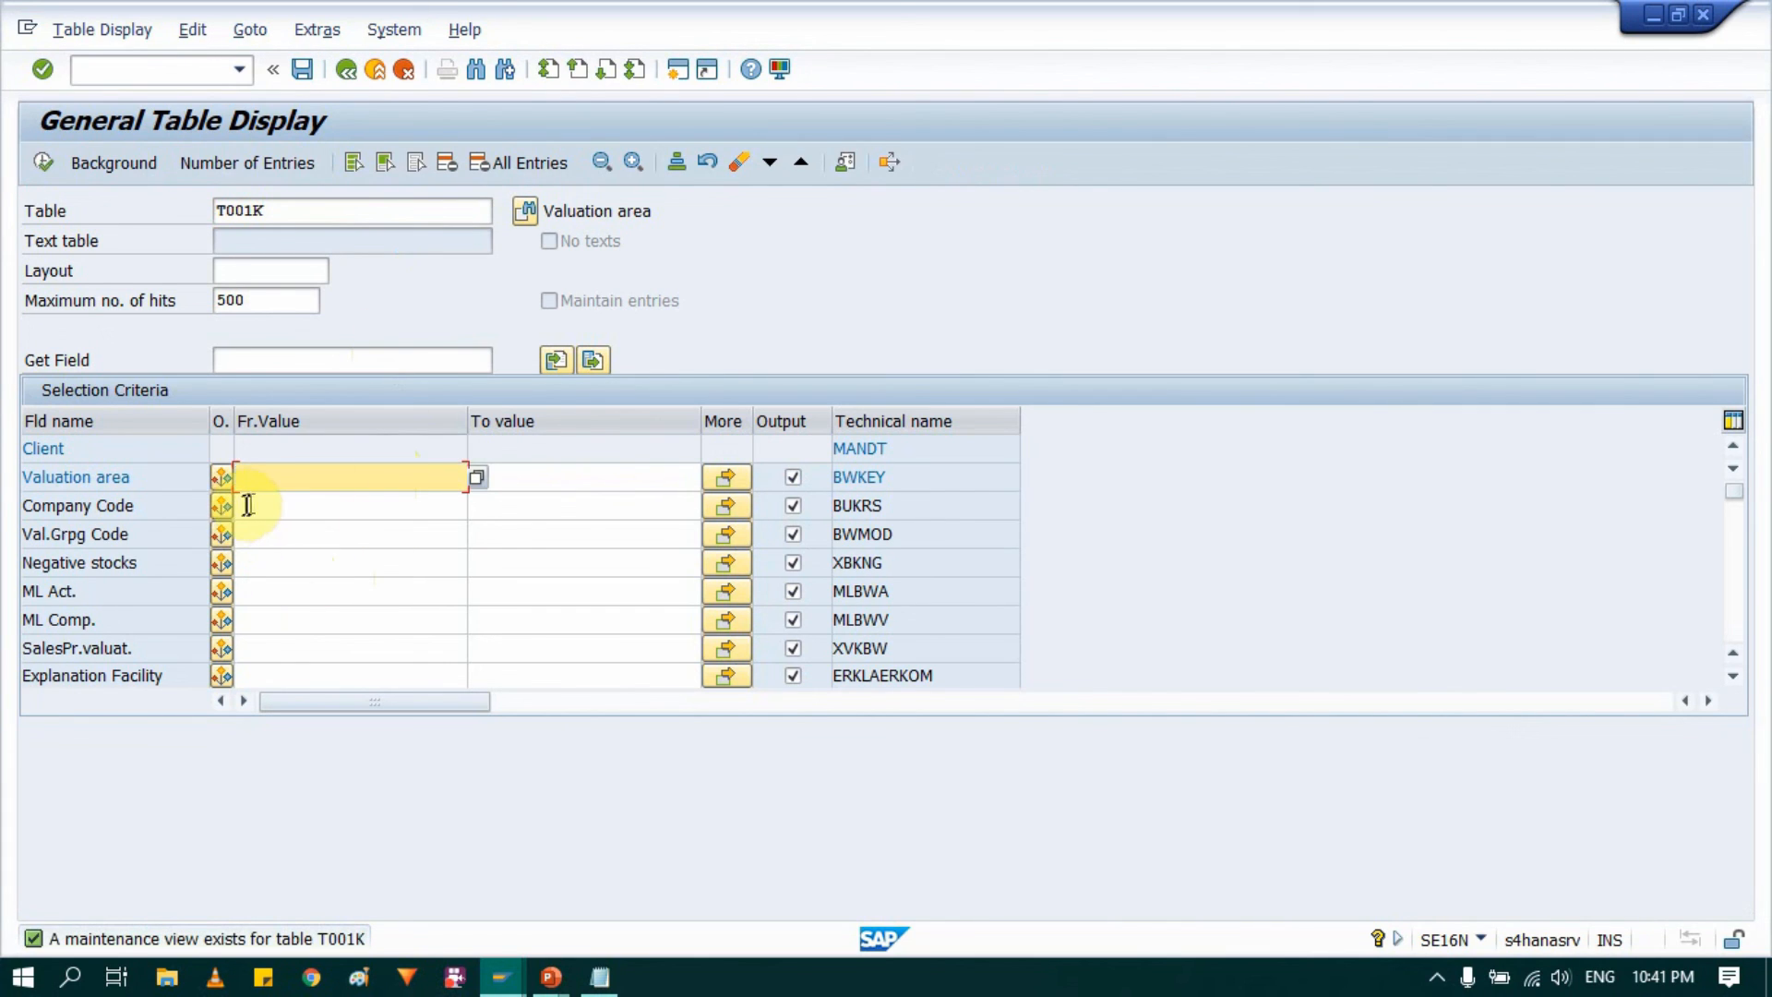
# Step: Display the T001K entries for company code 0004 and check their valuation areas
pyautogui.click(261, 480)
pyautogui.click(266, 503)
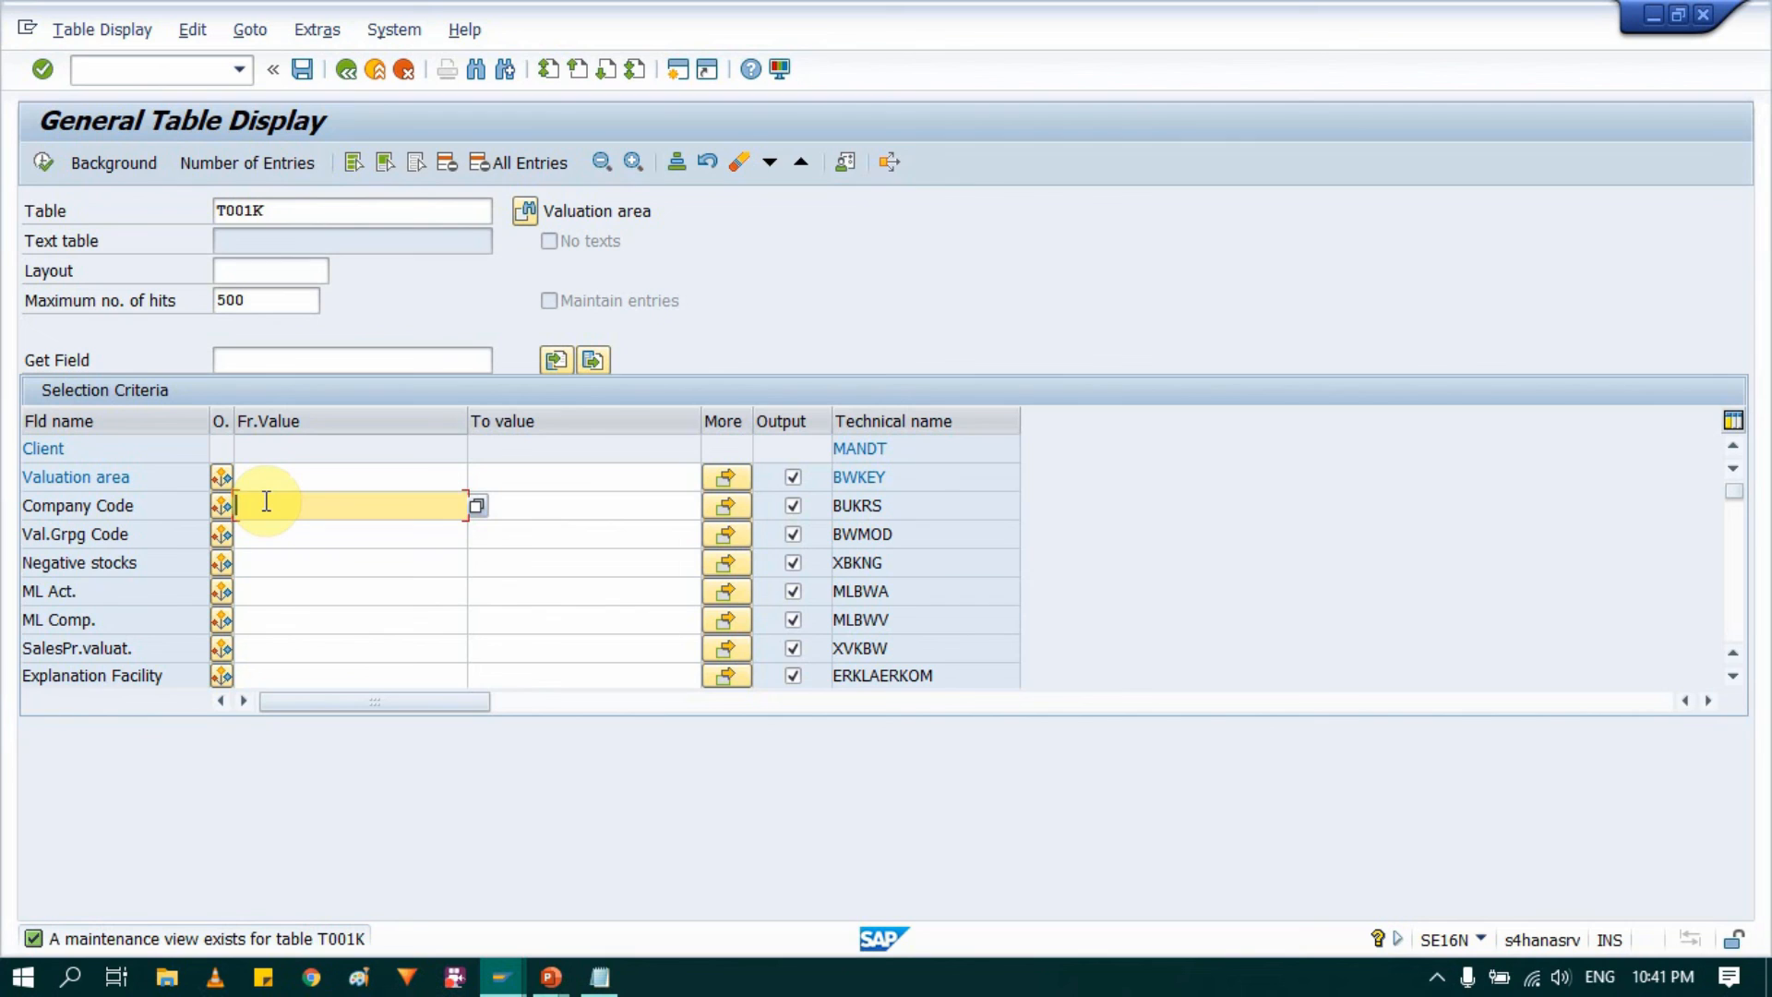
pyautogui.write('0004')
pyautogui.click(40, 163)
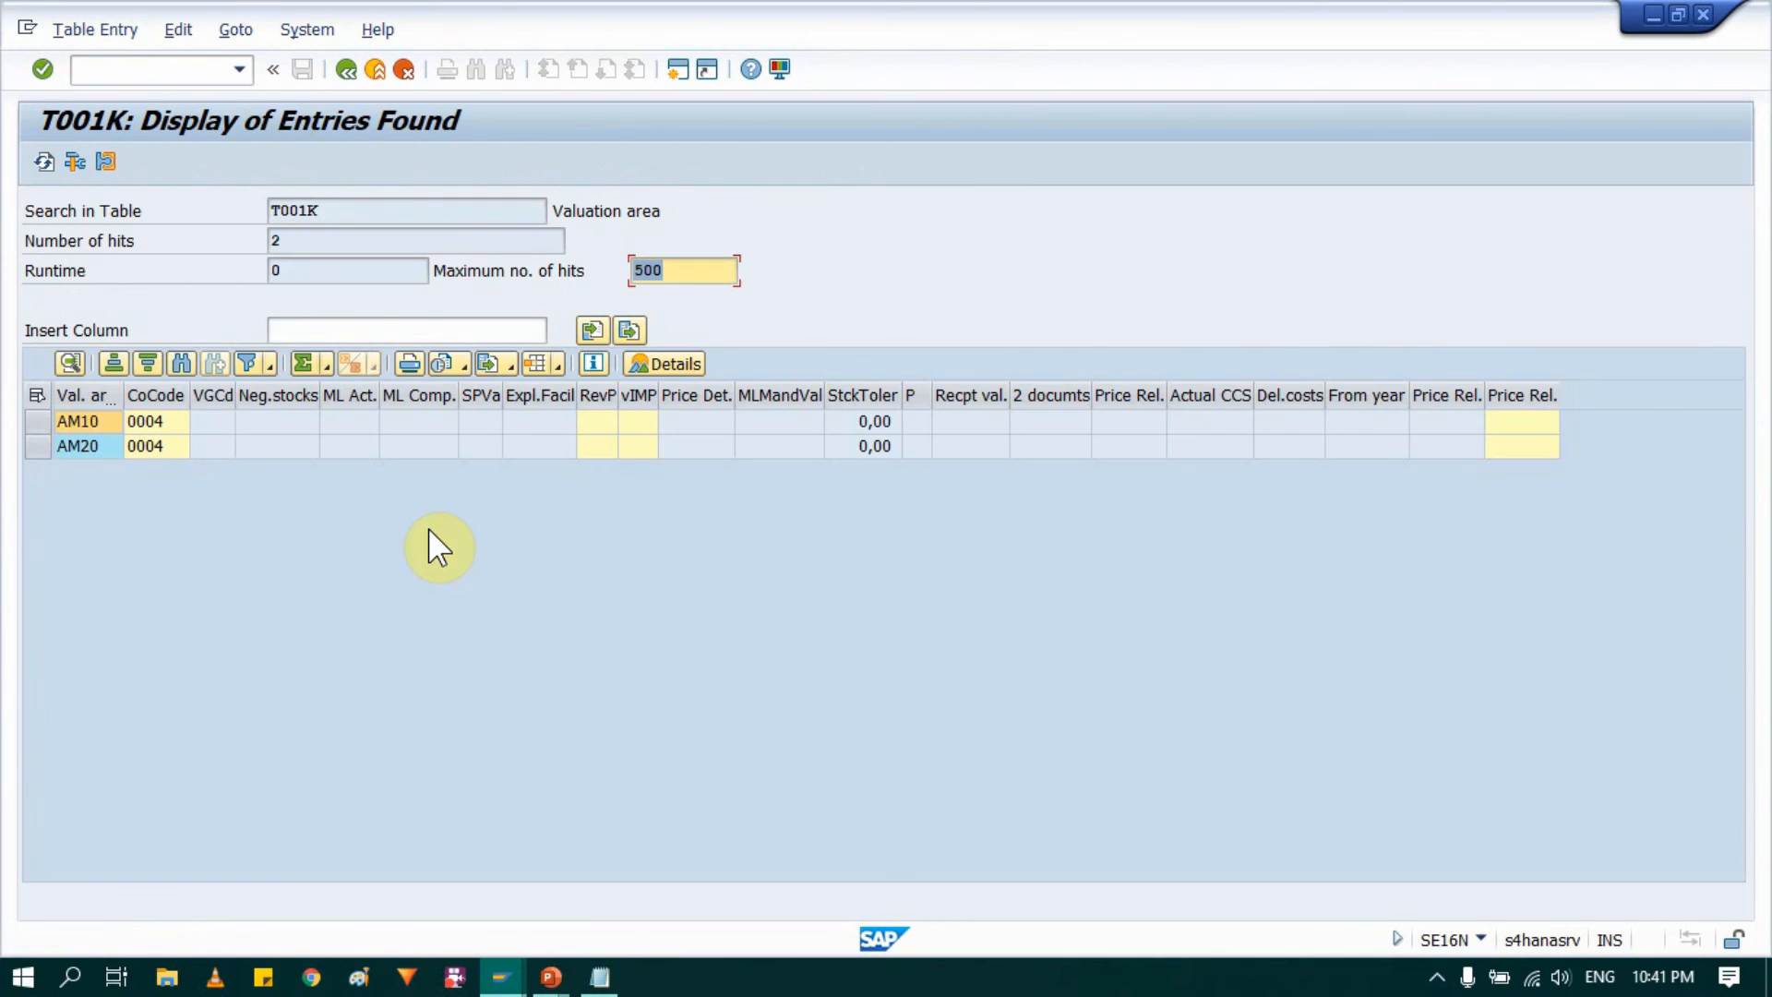
pyautogui.click(91, 417)
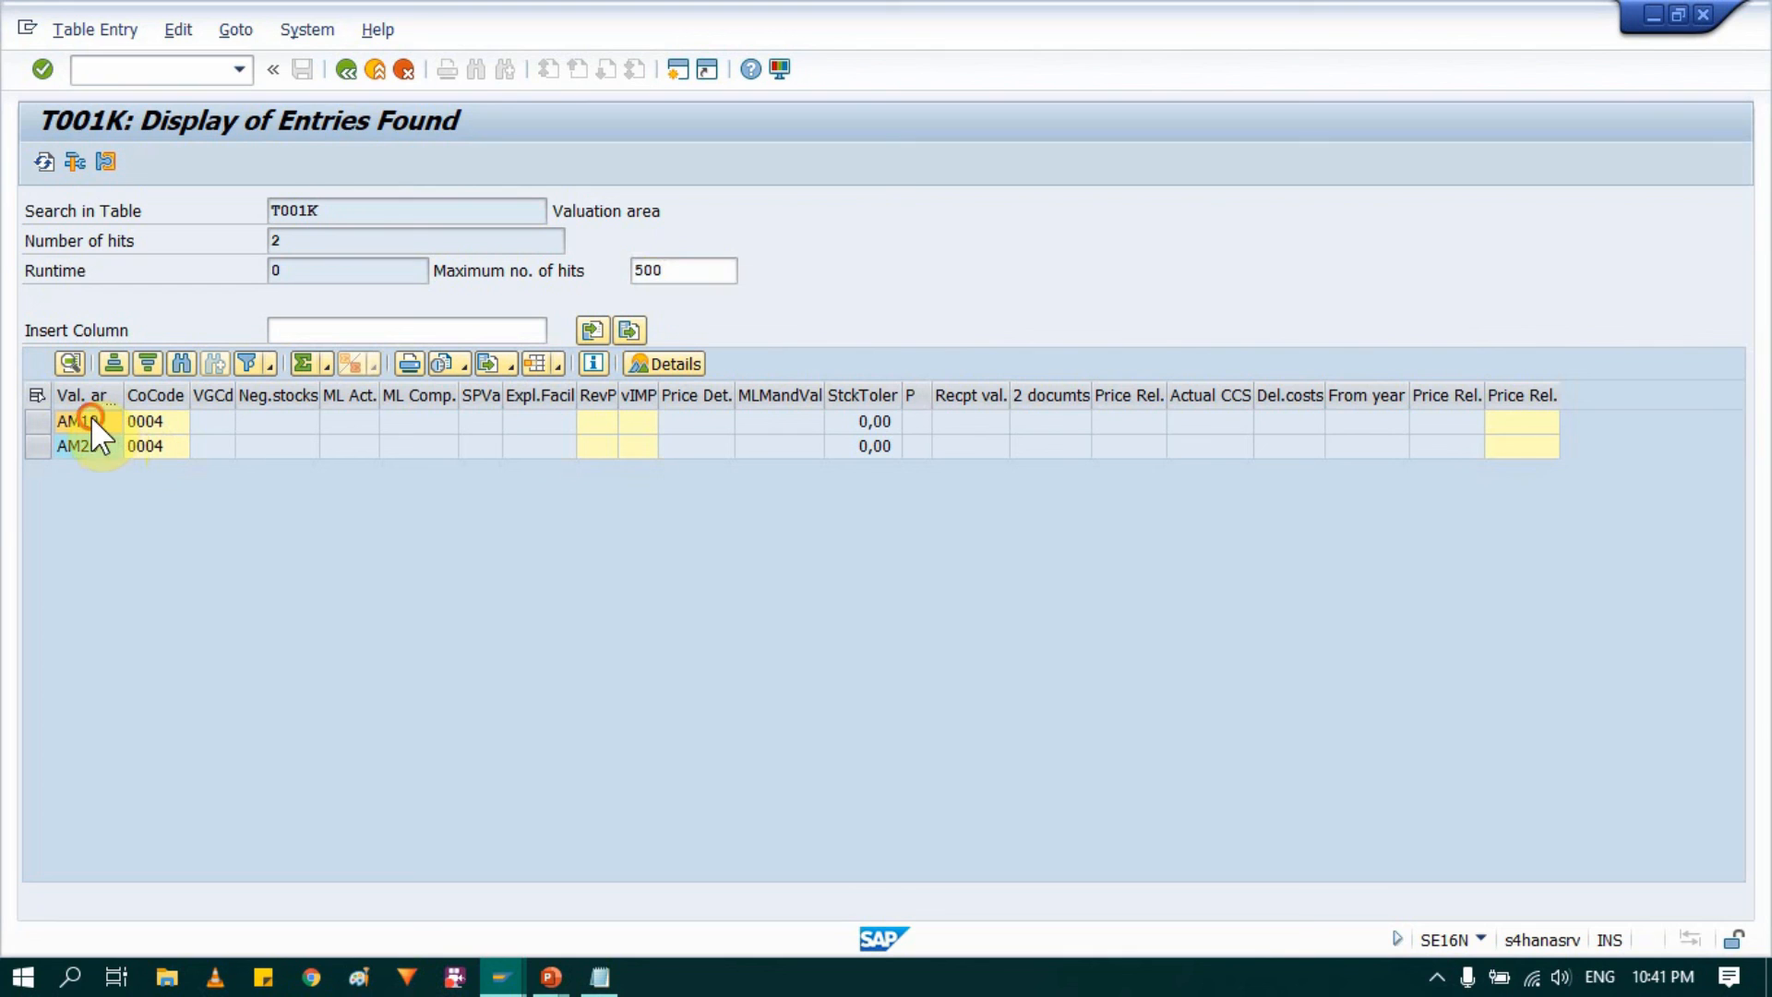
pyautogui.click(90, 443)
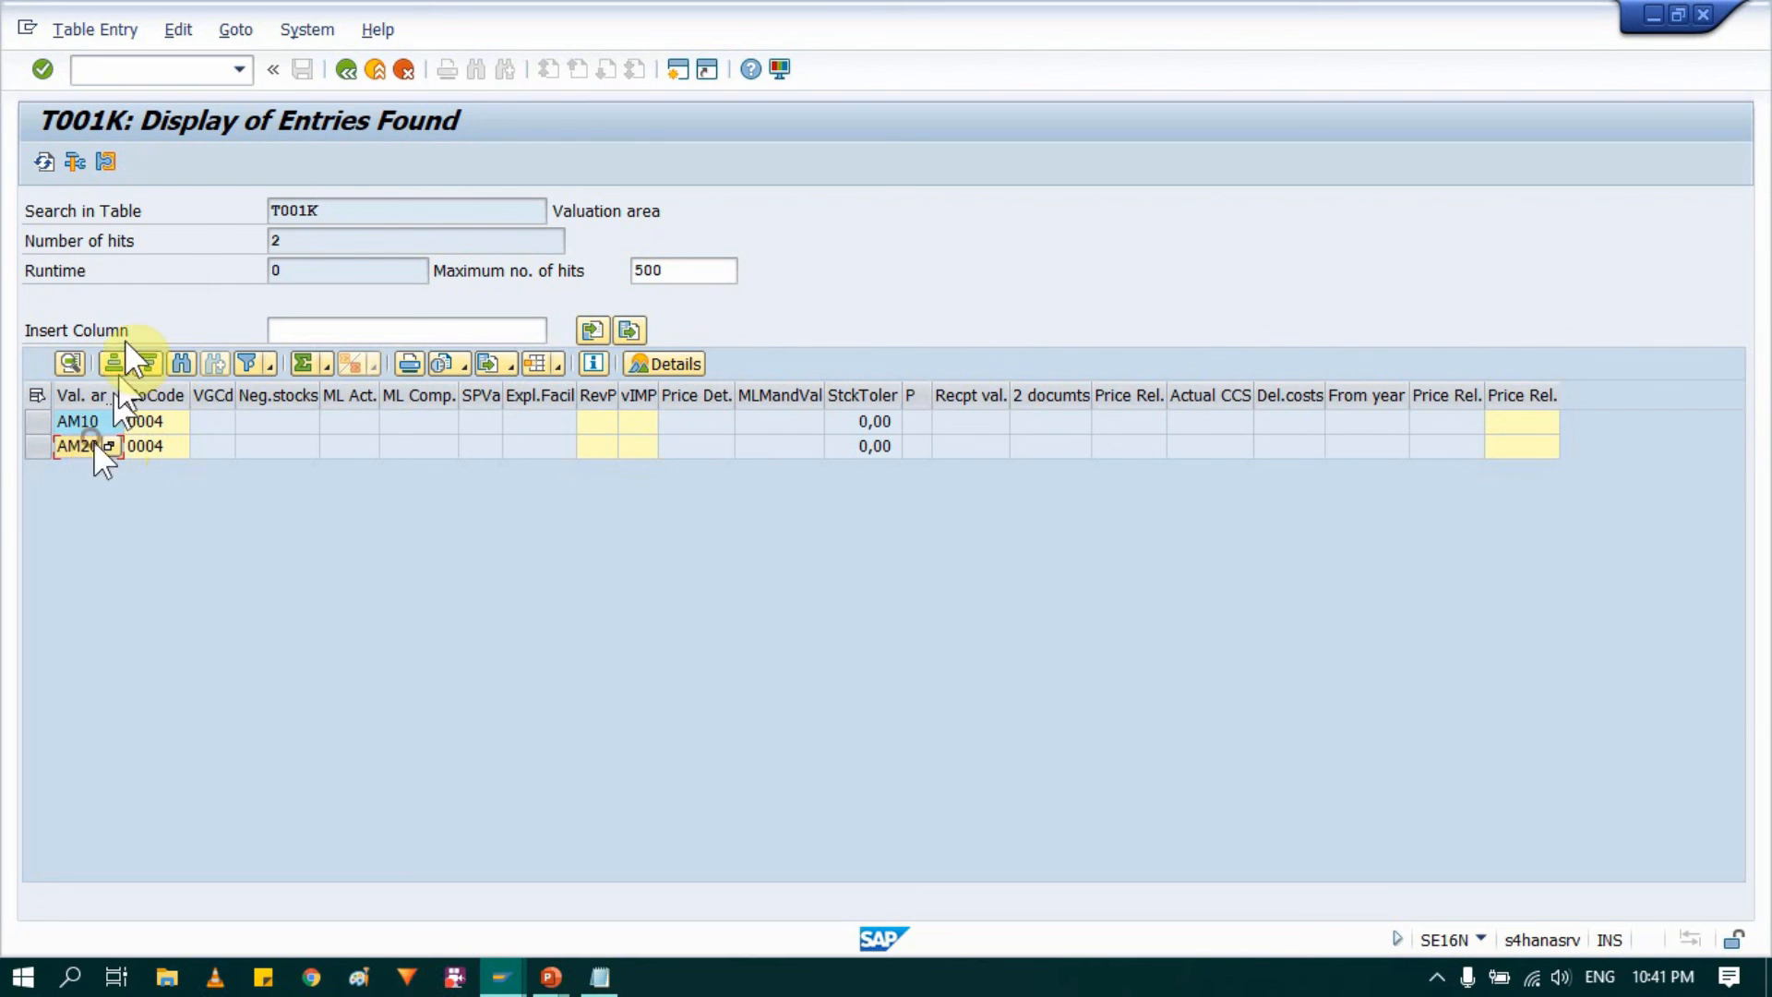
# Step: Exit SE16N back to SAP Easy Access and switch to the PowerPoint slide to check the purchasing organization tables
pyautogui.click(346, 70)
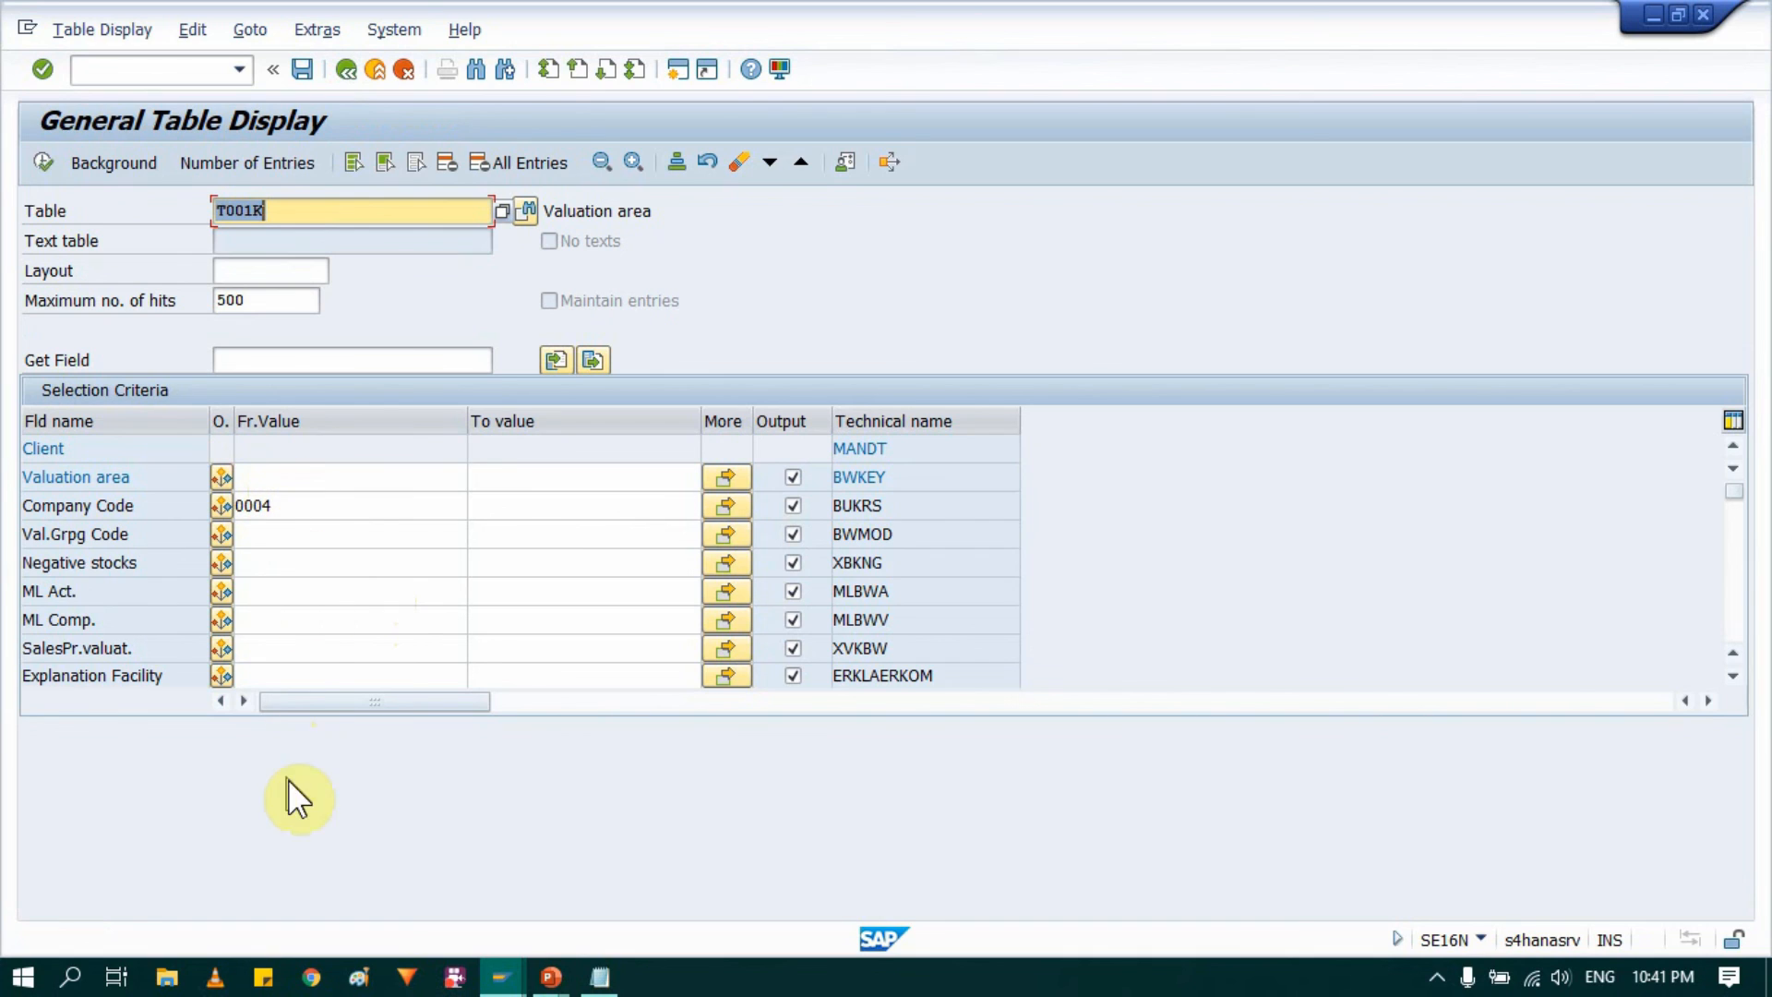
pyautogui.click(343, 69)
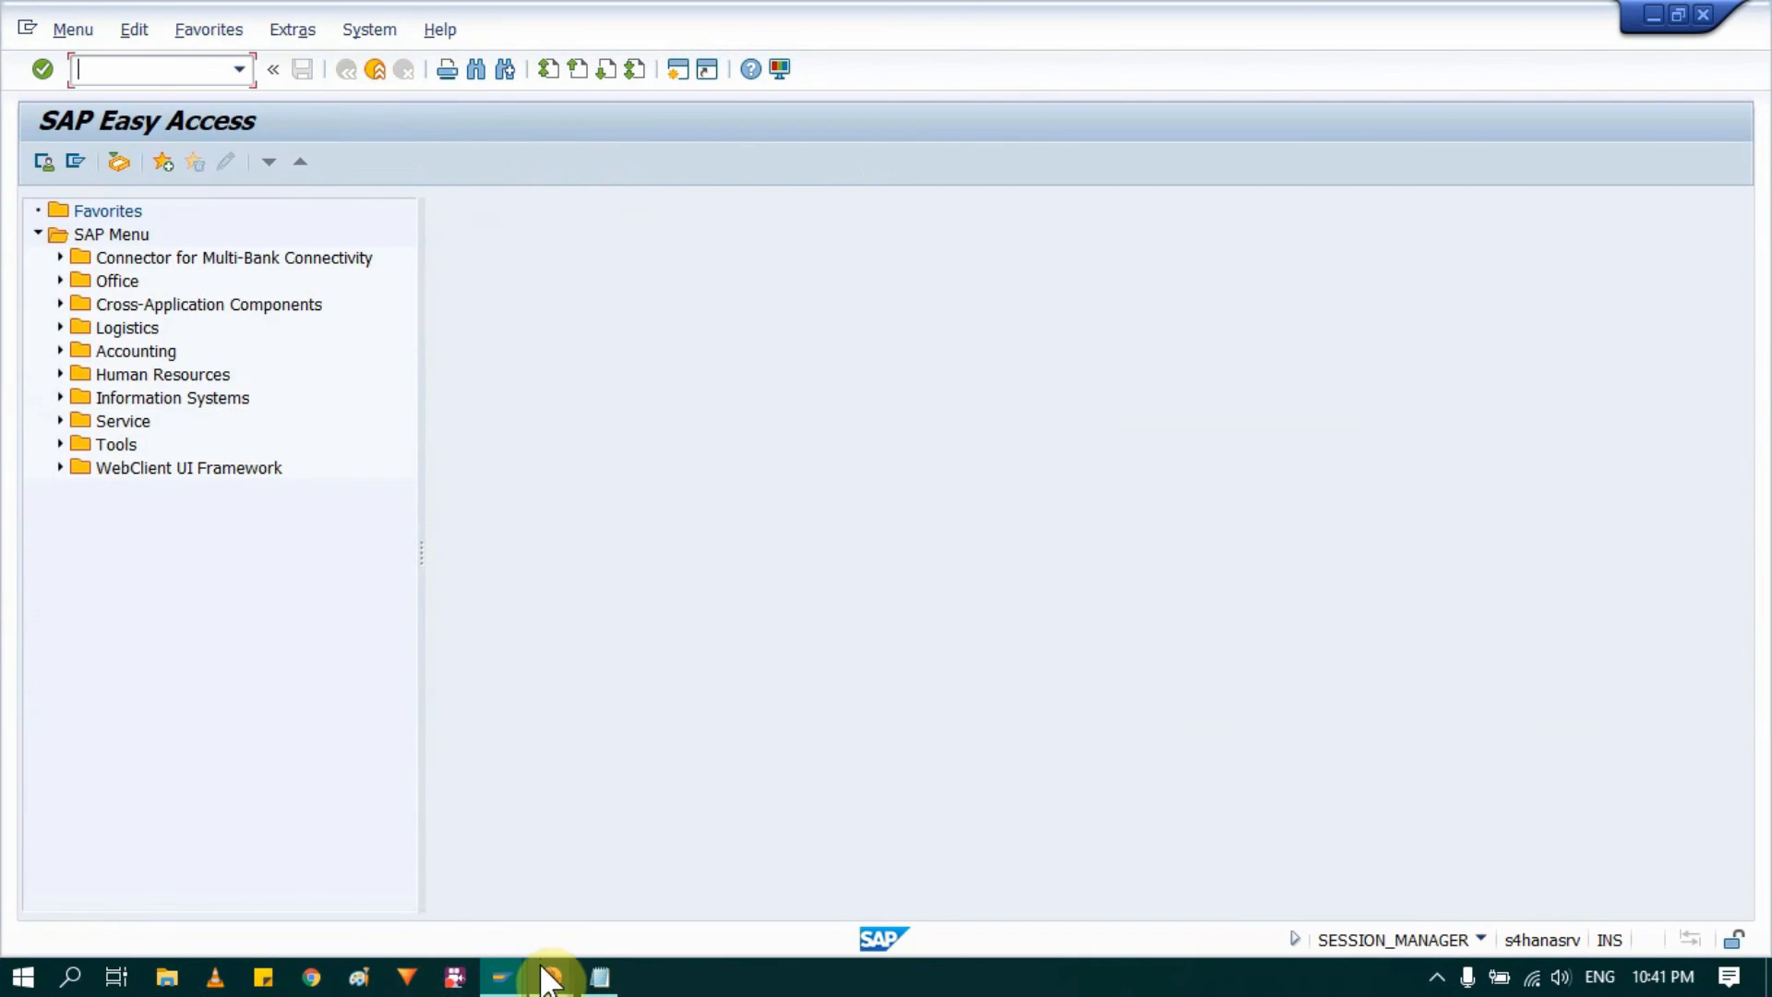
pyautogui.moveTo(551, 976)
pyautogui.click(643, 891)
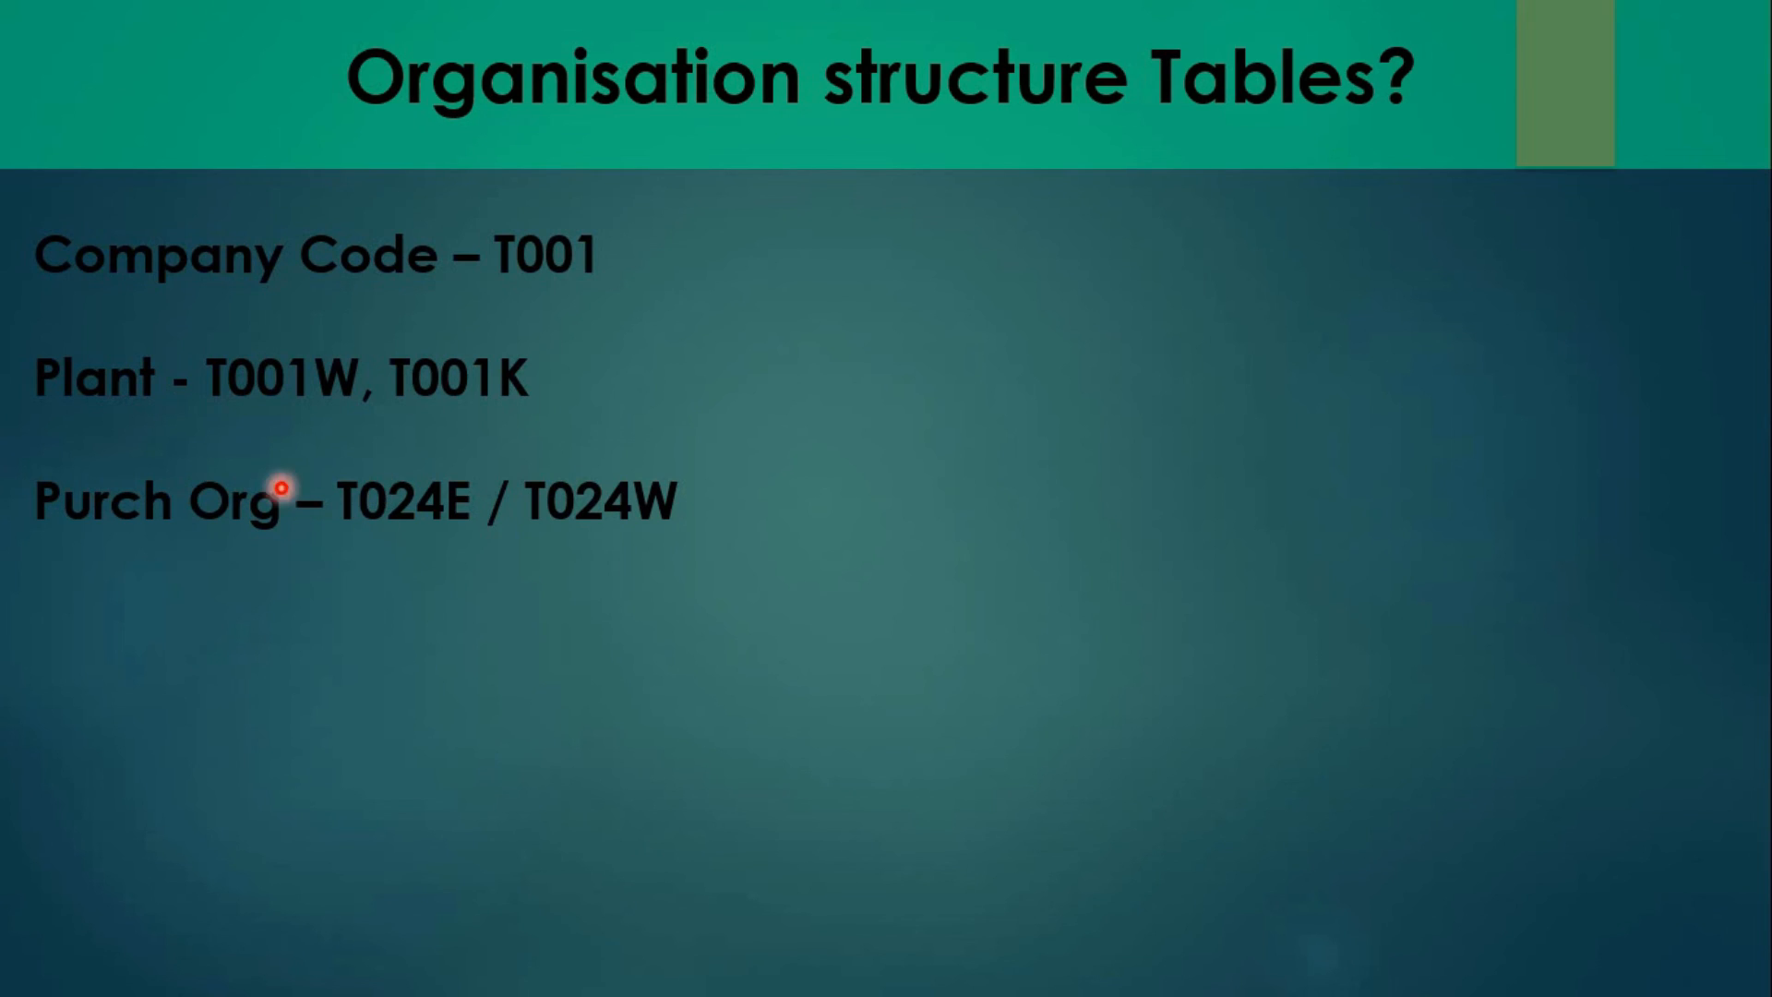